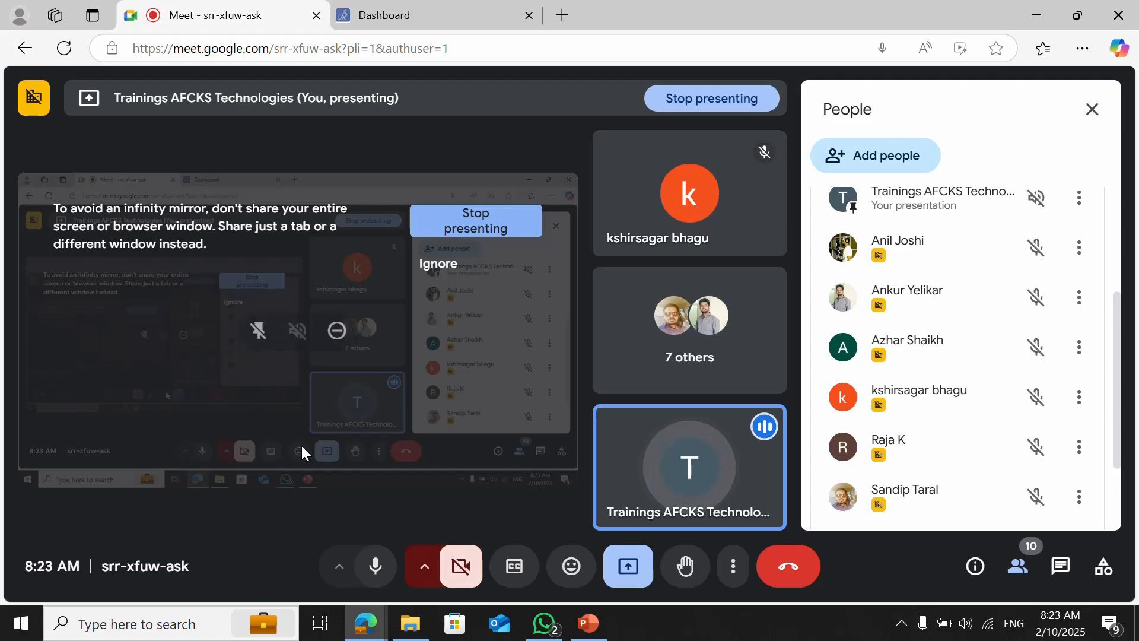
- Find Power BI Desktop with the Windows search and launch it
{"action": "left_click", "coordinate": [201, 624]}
{"action": "type", "text": "power"}
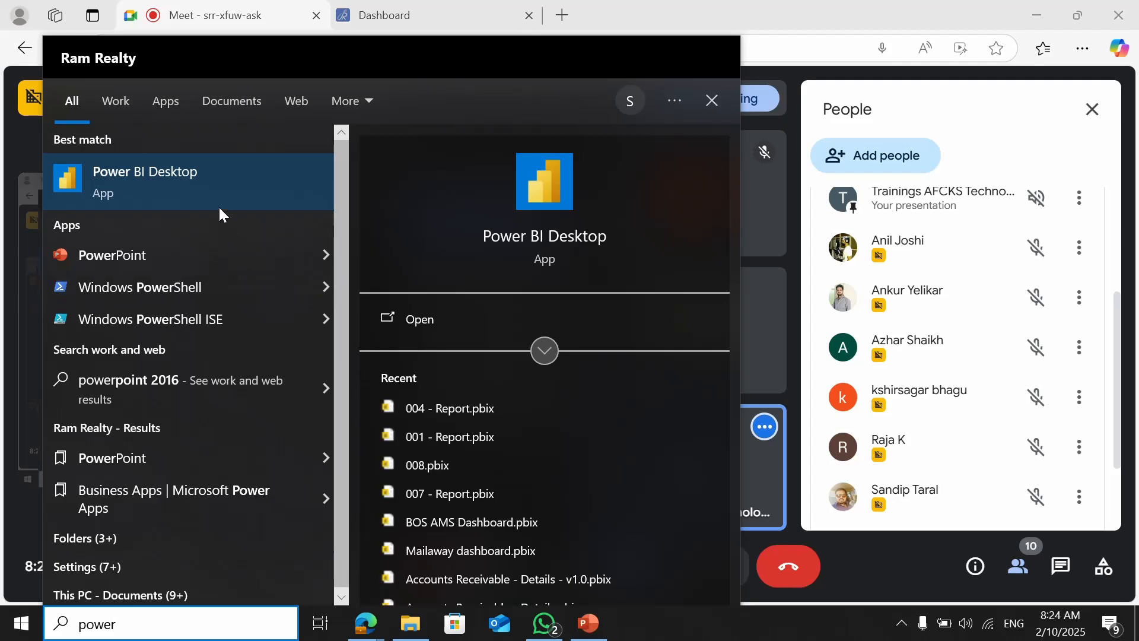
{"action": "left_click", "coordinate": [218, 202]}
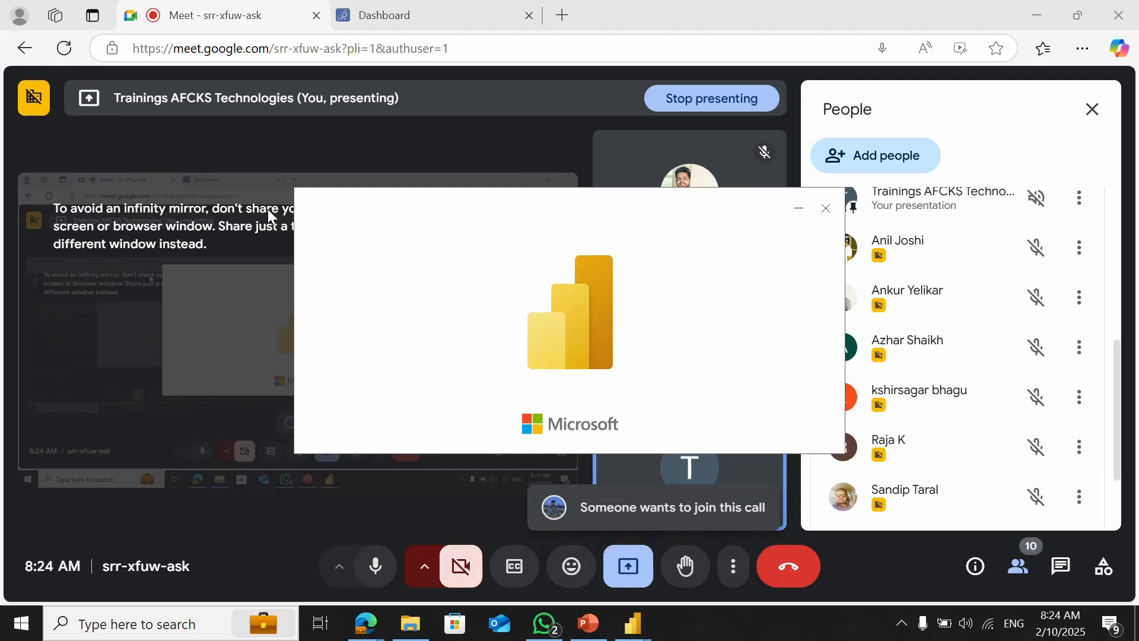
- Switch to the Google Meet call and admit the participant waiting to join
{"action": "key", "text": "alt+Tab"}
{"action": "key", "text": "alt+Tab"}
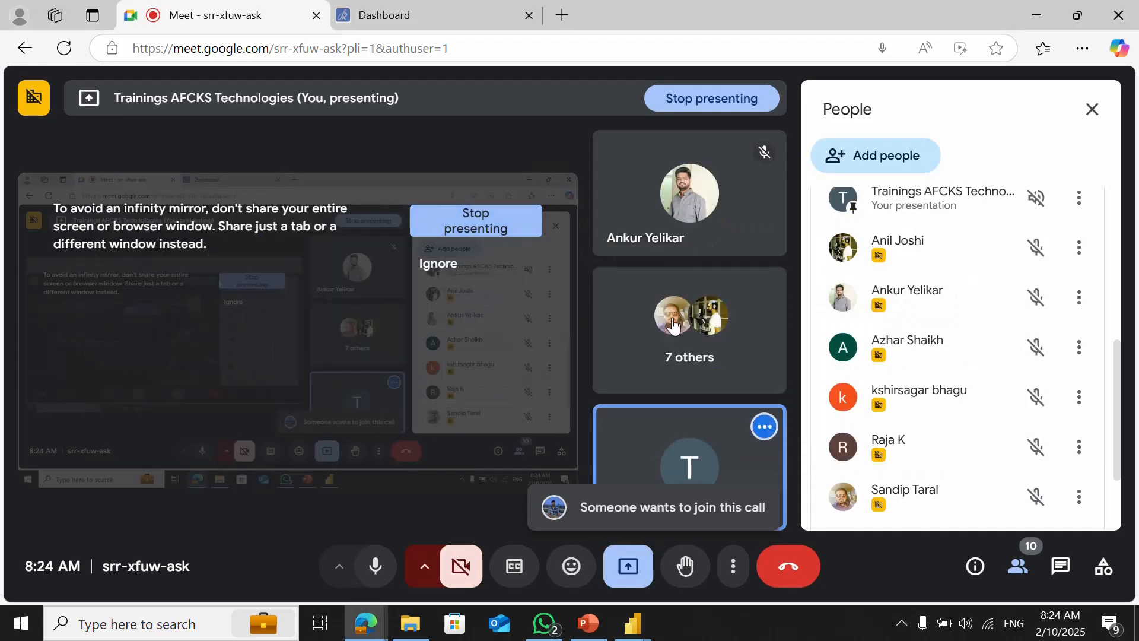
{"action": "left_click", "coordinate": [1118, 207]}
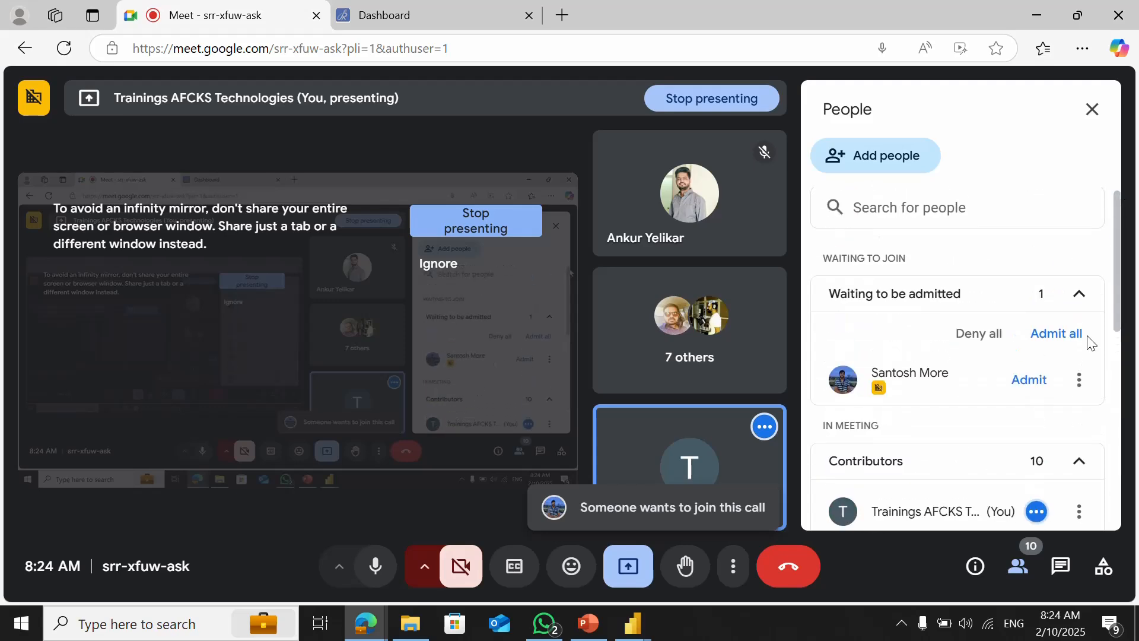
{"action": "left_click", "coordinate": [1029, 380]}
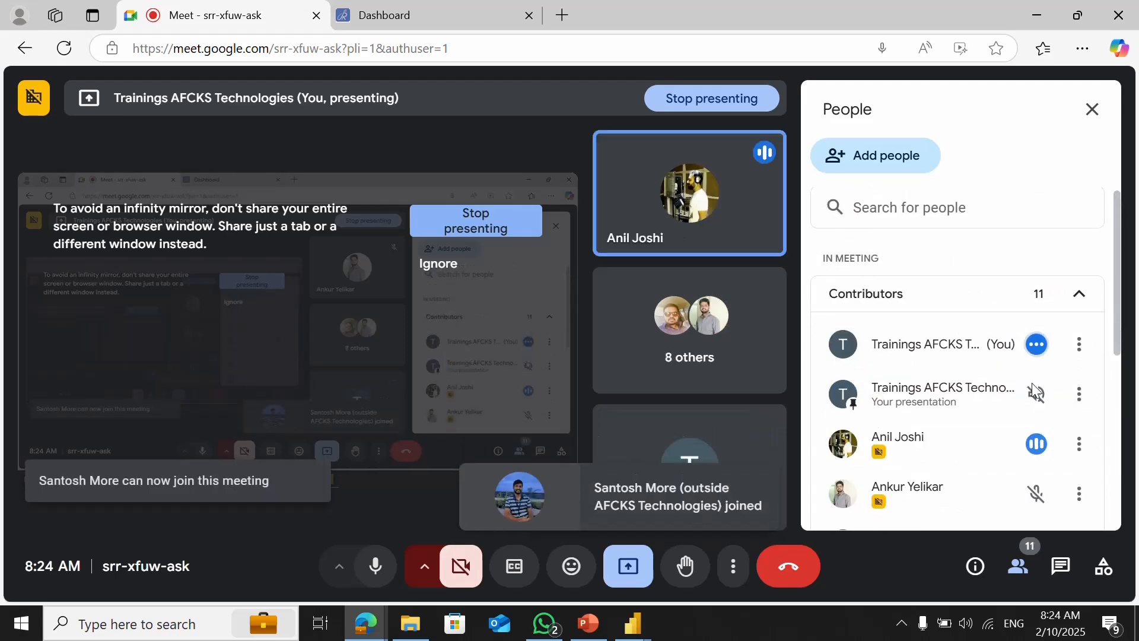
- Switch to Power BI Desktop and dismiss the start screen to reach the empty report canvas
{"action": "key", "text": "alt+Tab"}
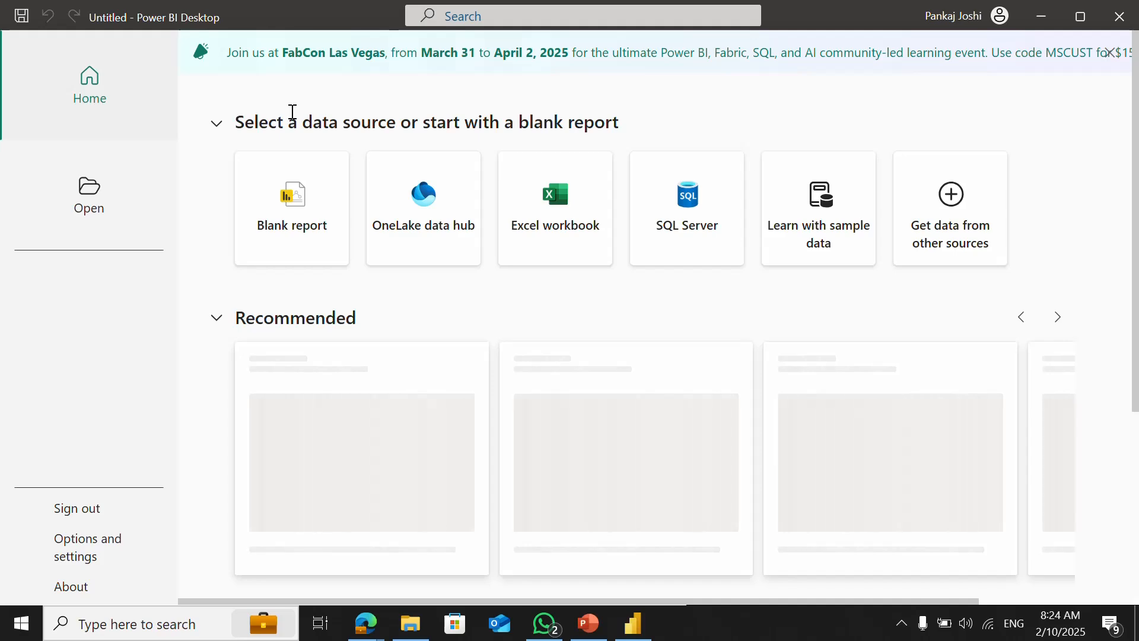
{"action": "key", "text": "Escape"}
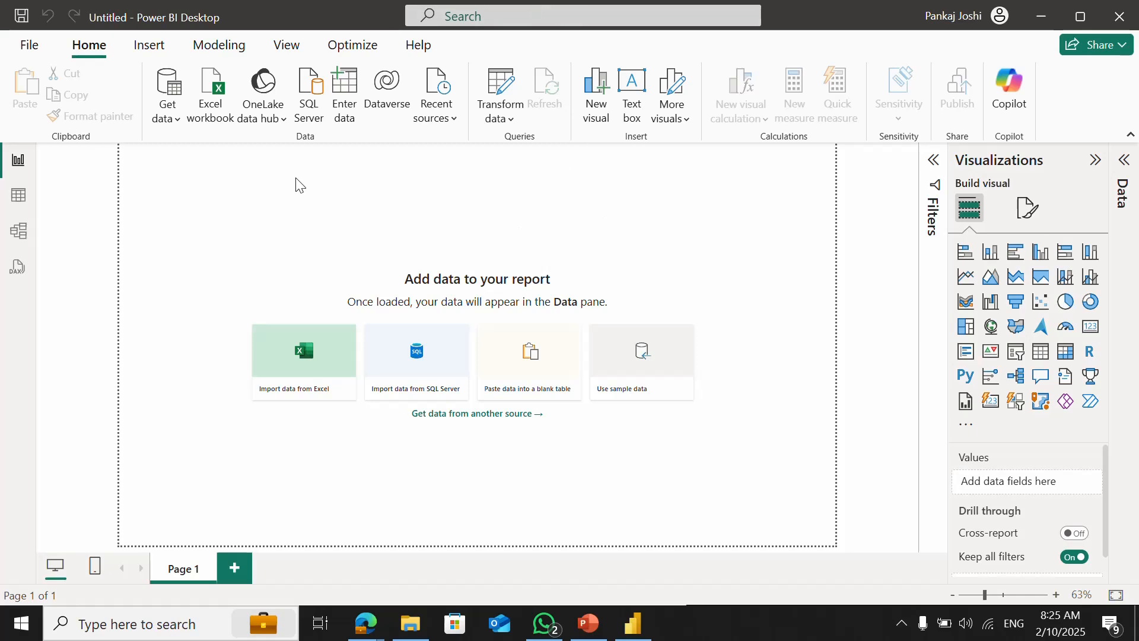
- Add two new pages to the report and move Page 2 ahead of Page 1
{"action": "left_click", "coordinate": [151, 46]}
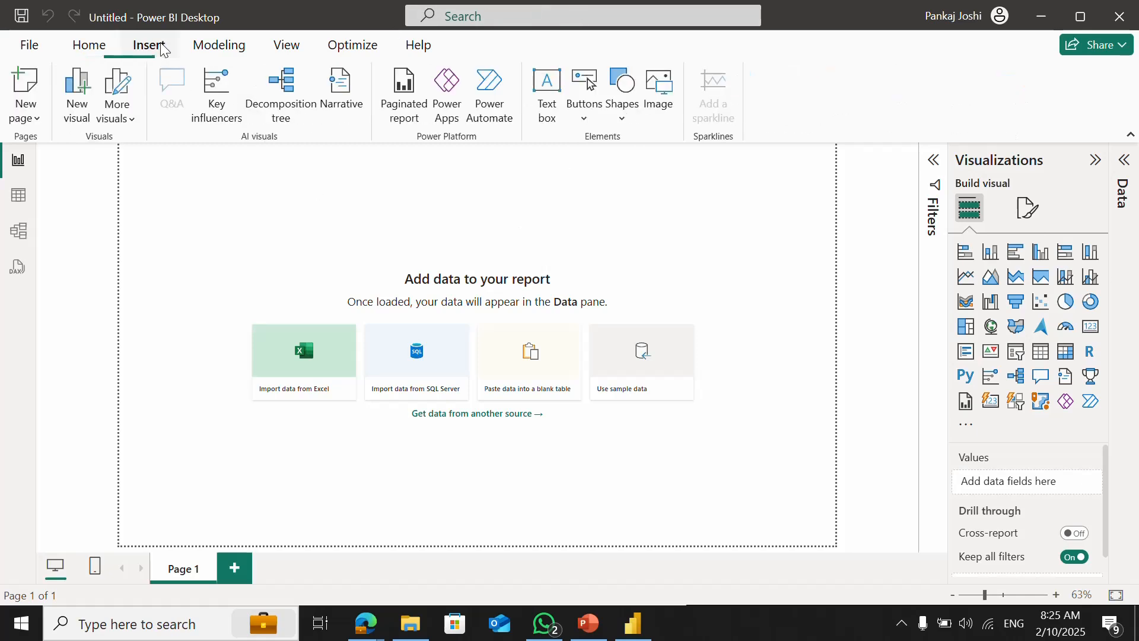
{"action": "left_click", "coordinate": [221, 45]}
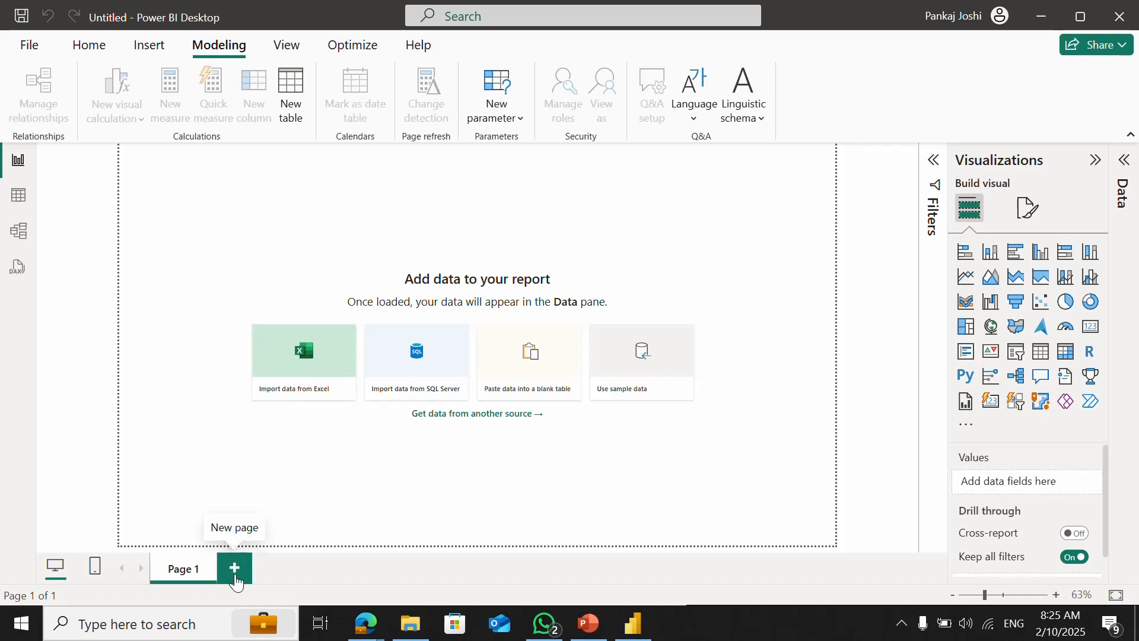
{"action": "left_click", "coordinate": [235, 570]}
{"action": "left_click", "coordinate": [306, 571]}
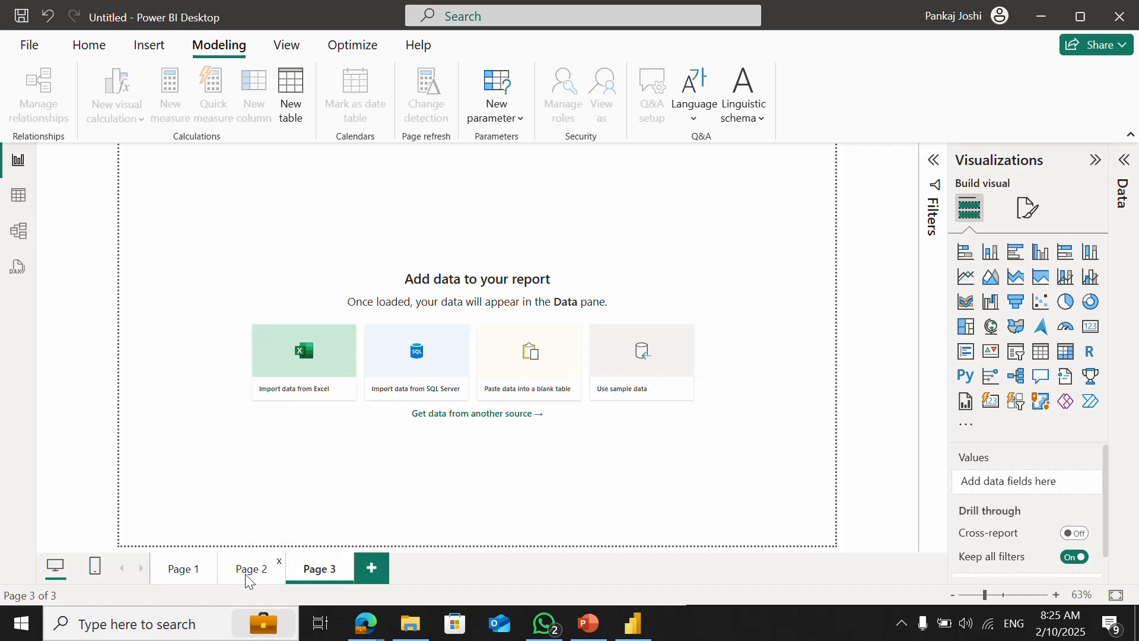
{"action": "left_click_drag", "start_coordinate": [238, 575], "coordinate": [186, 576]}
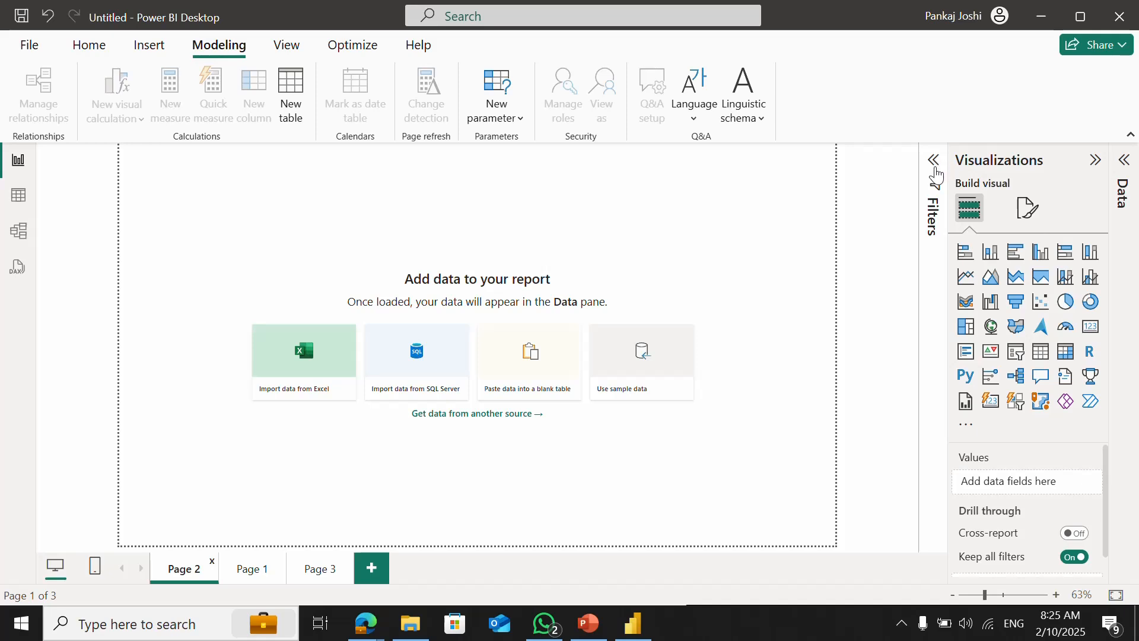
- Remove the Filters pane from the report view and expand the Data pane
{"action": "left_click", "coordinate": [936, 174]}
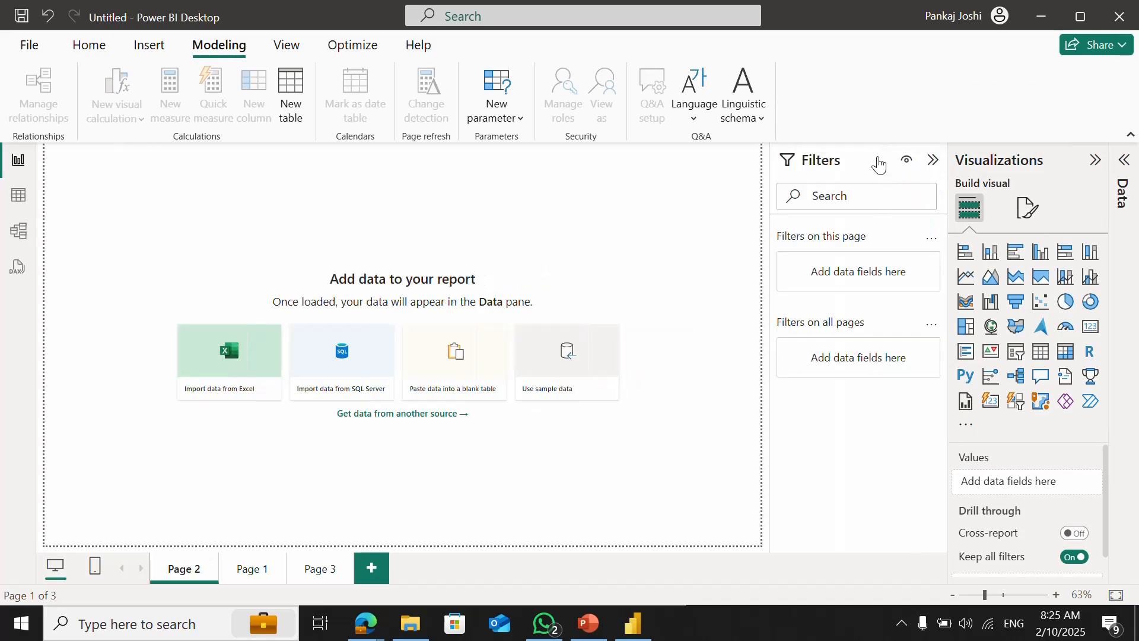
{"action": "left_click", "coordinate": [297, 54]}
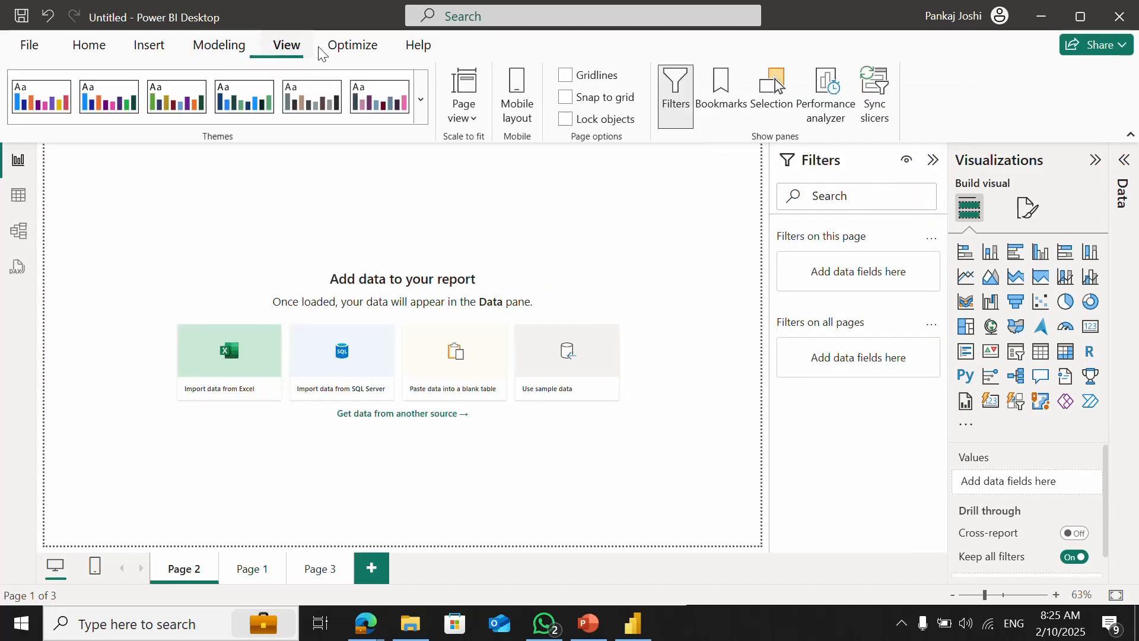
{"action": "left_click", "coordinate": [682, 116]}
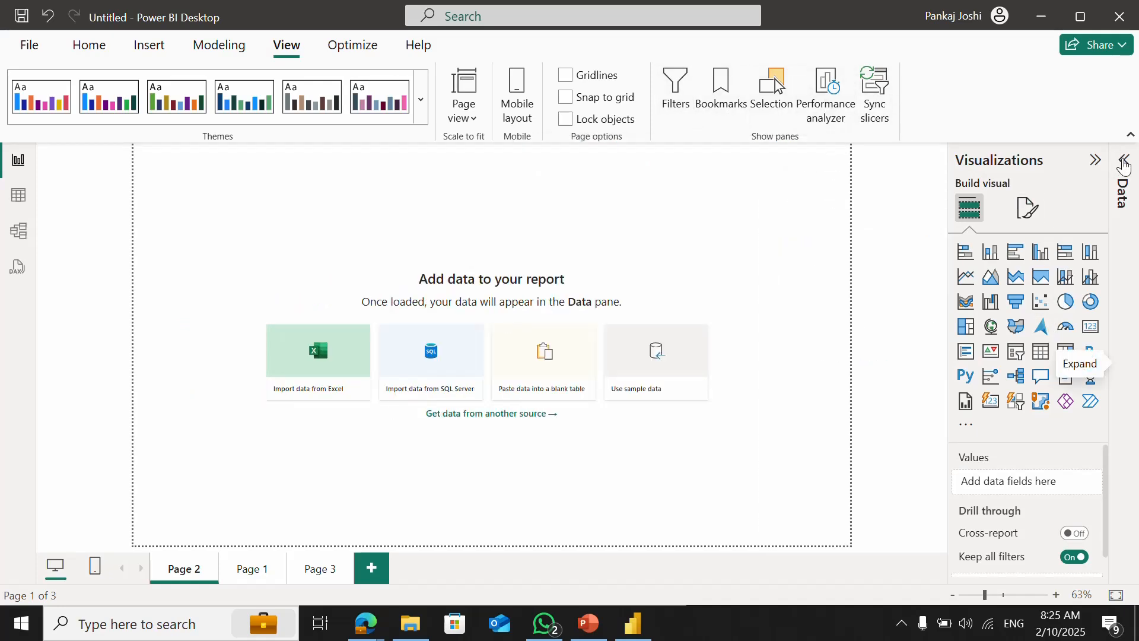
{"action": "left_click", "coordinate": [1124, 161]}
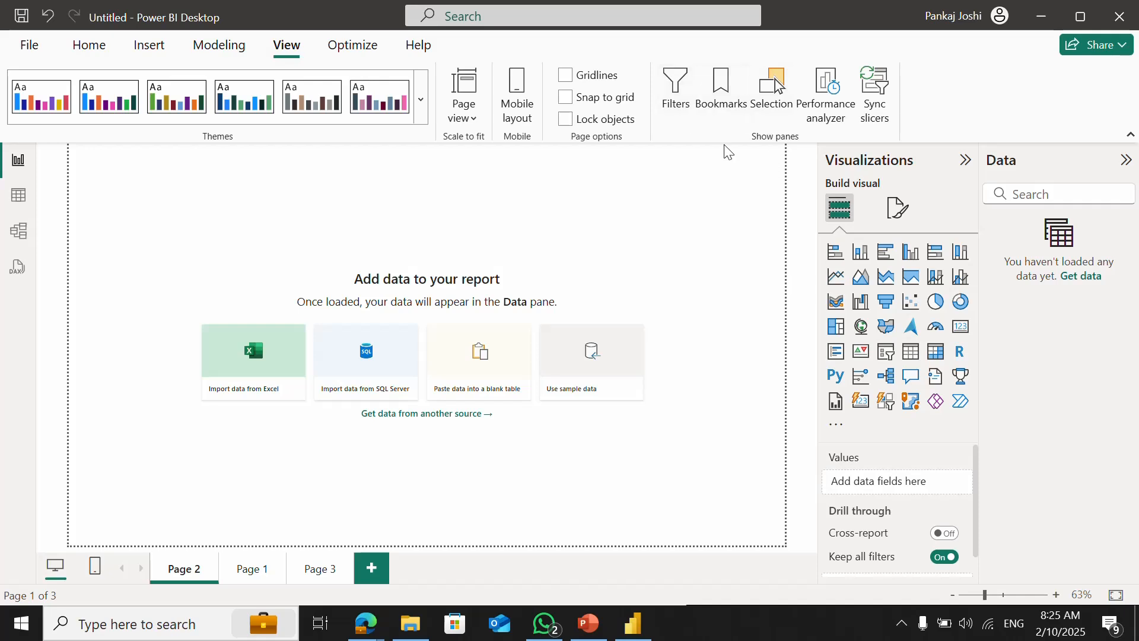
- Bring up the save dialog and cancel it, and collapse the Visualizations and Data panes
{"action": "key", "text": "ctrl+s"}
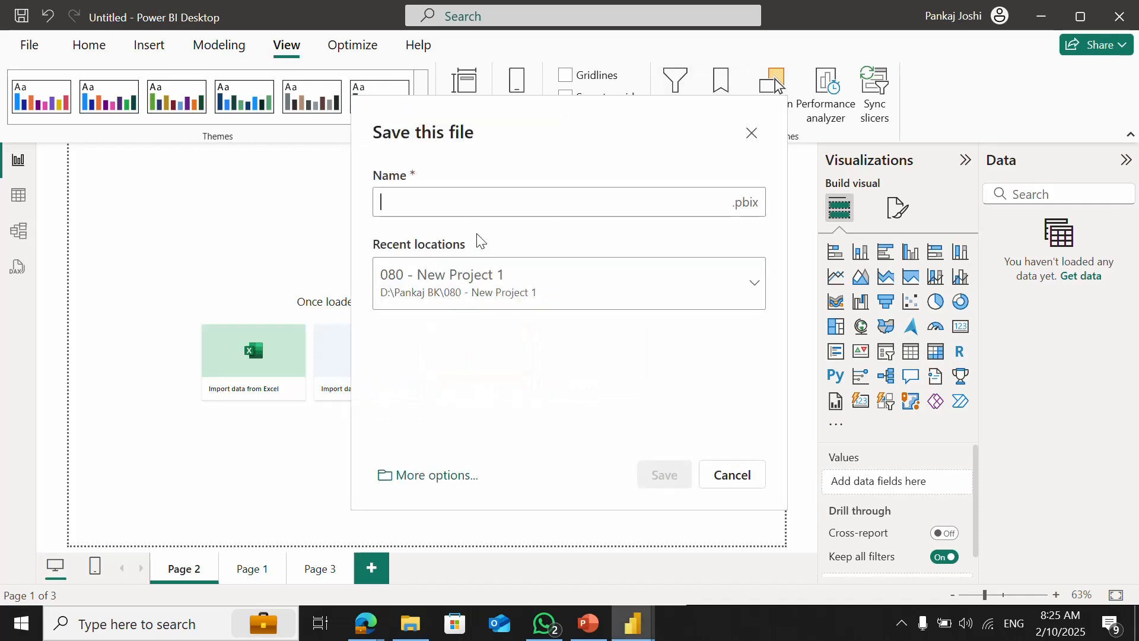
{"action": "key", "text": "Escape"}
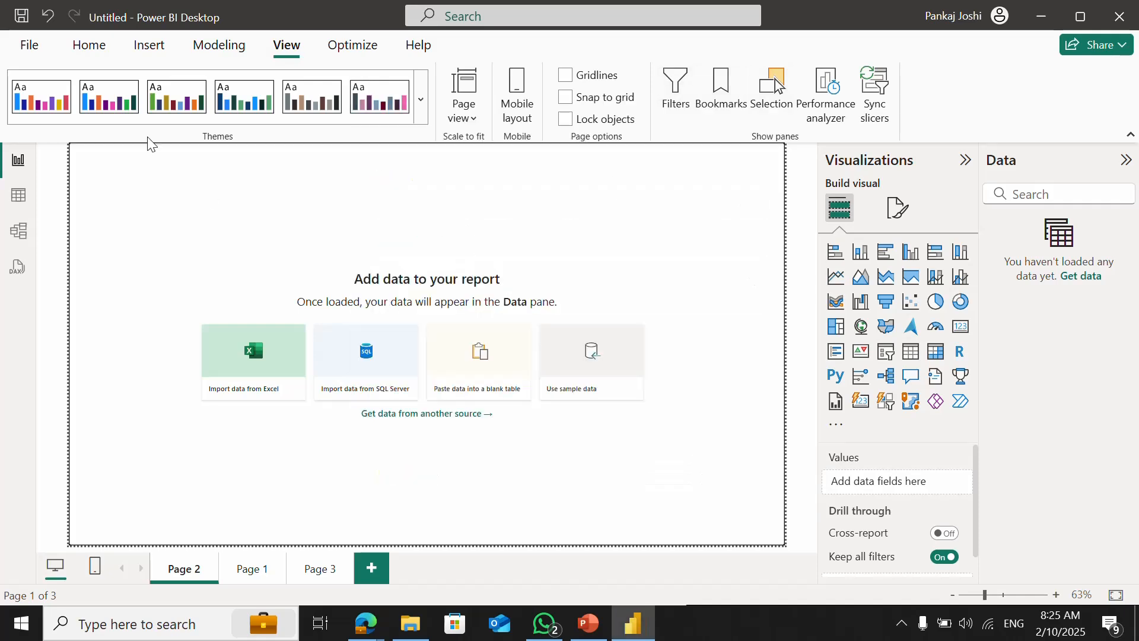
{"action": "left_click", "coordinate": [89, 46]}
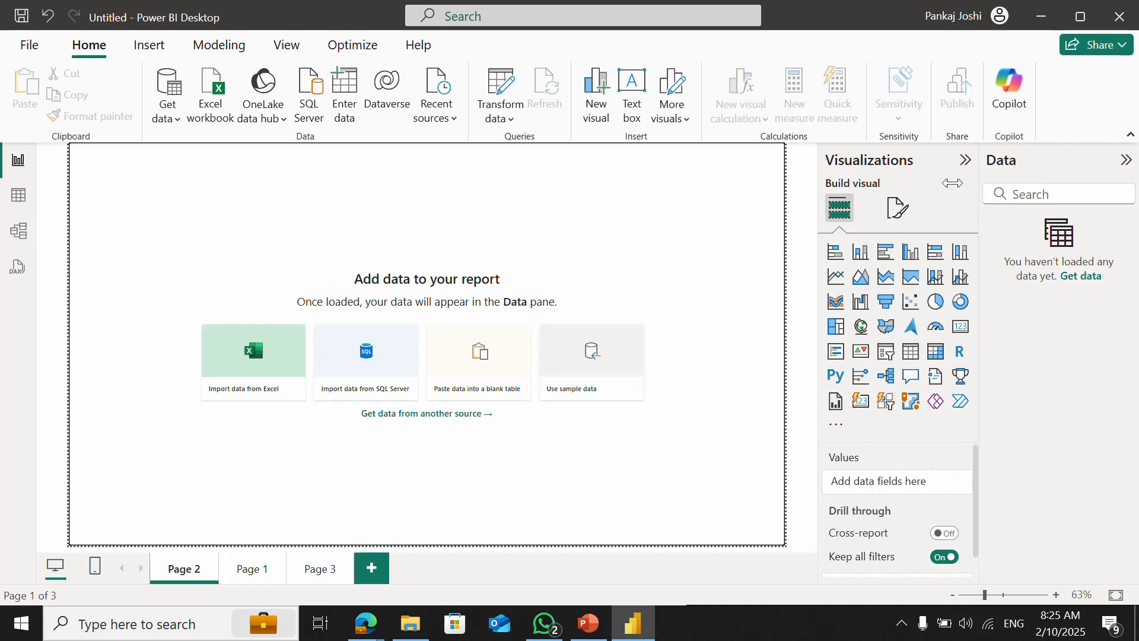
{"action": "left_click", "coordinate": [965, 162]}
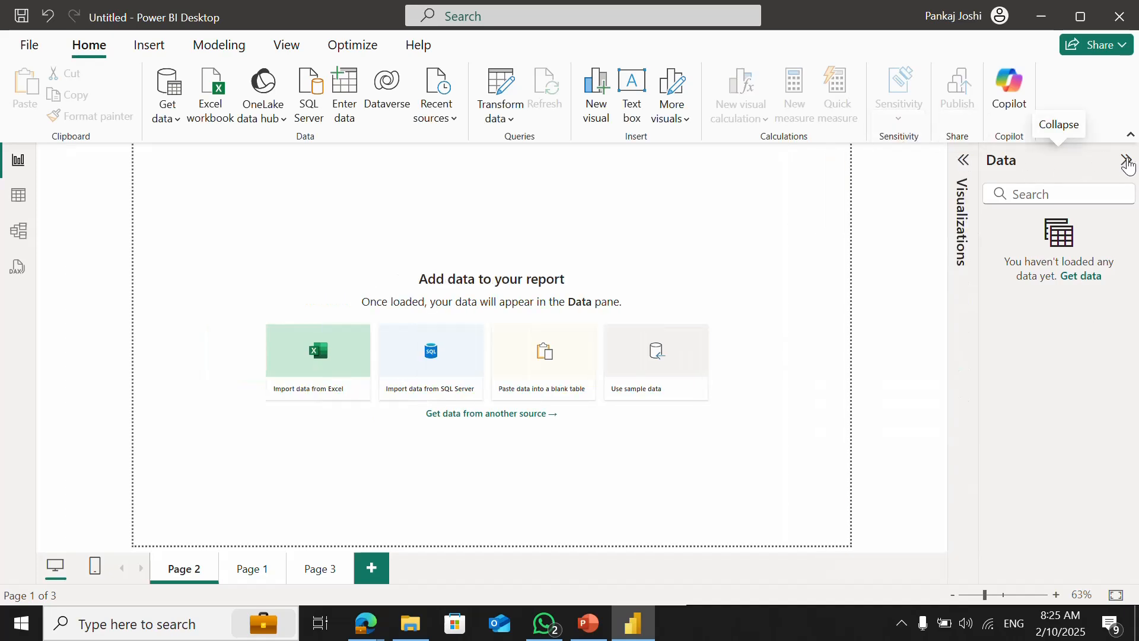
{"action": "left_click", "coordinate": [1125, 160]}
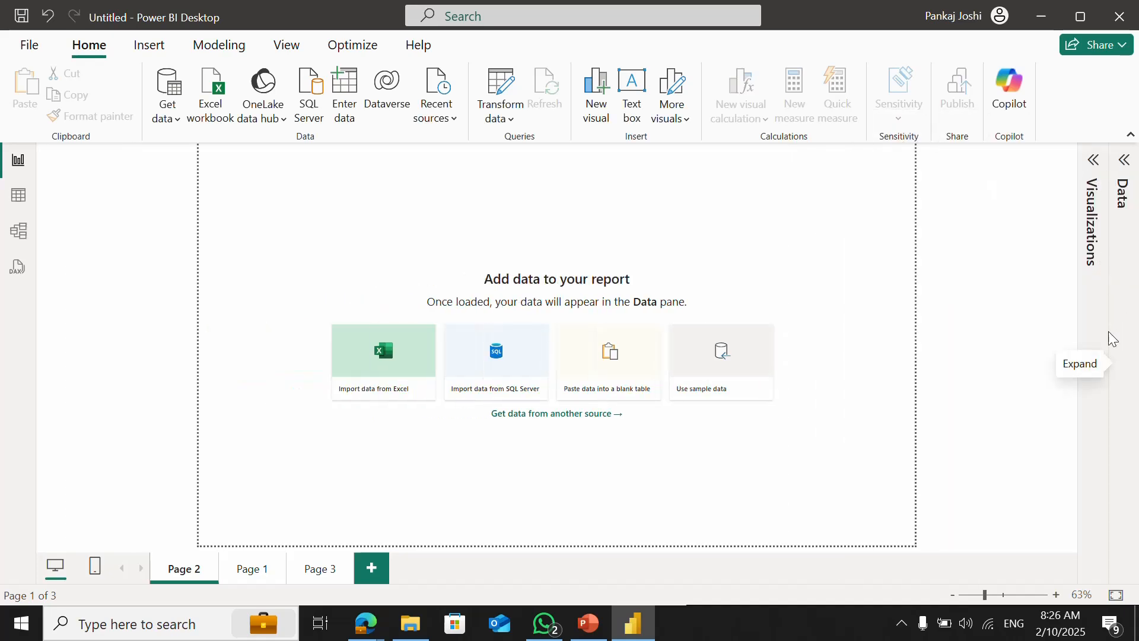
- Show the Bookmarks, Selection and Filters panes and hide all three again
{"action": "left_click", "coordinate": [287, 45]}
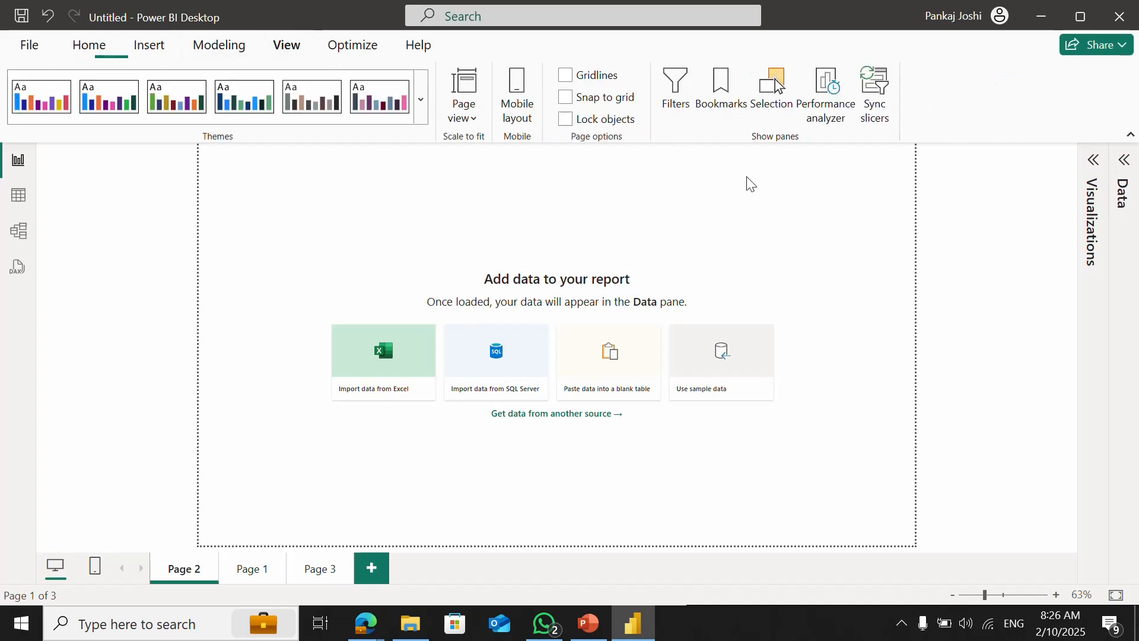
{"action": "left_click", "coordinate": [717, 113]}
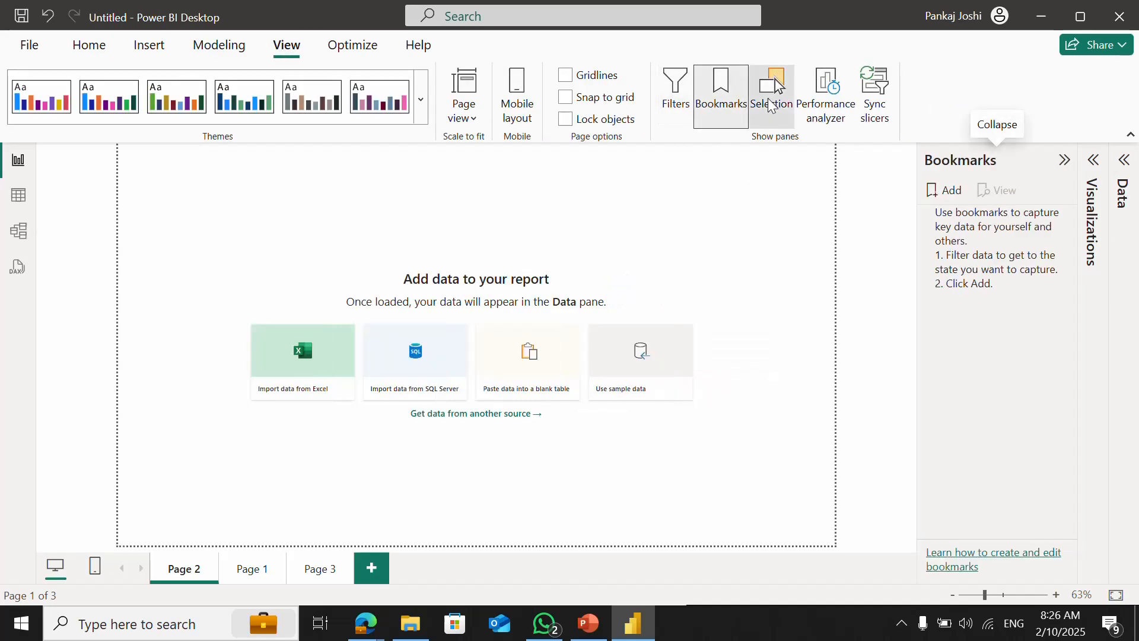
{"action": "left_click", "coordinate": [770, 100]}
{"action": "left_click", "coordinate": [669, 117]}
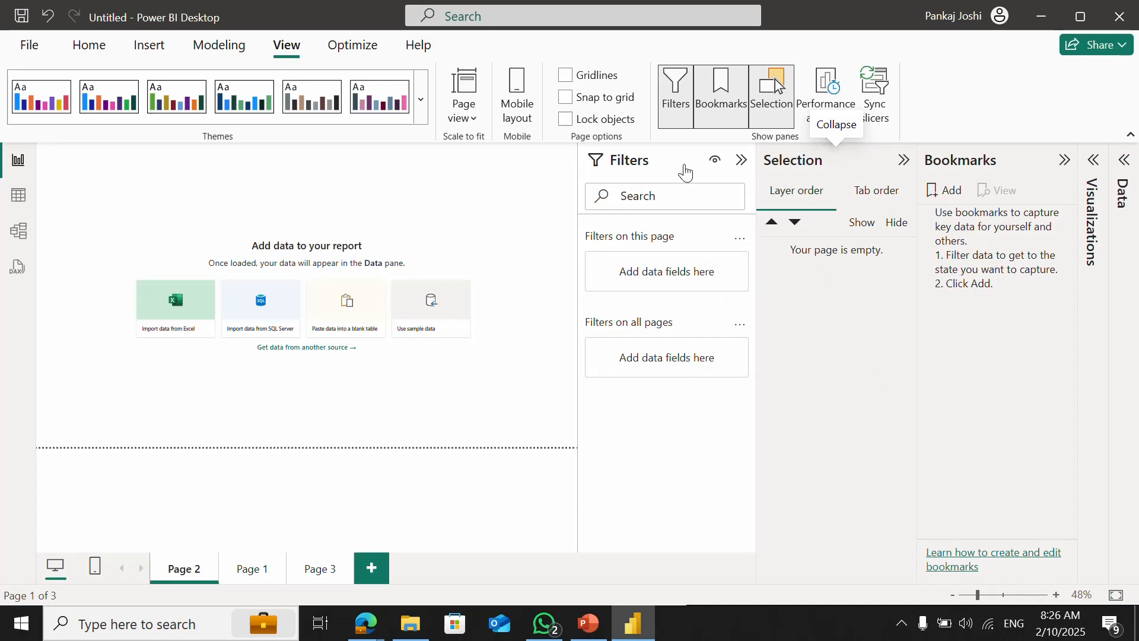
{"action": "left_click", "coordinate": [678, 94]}
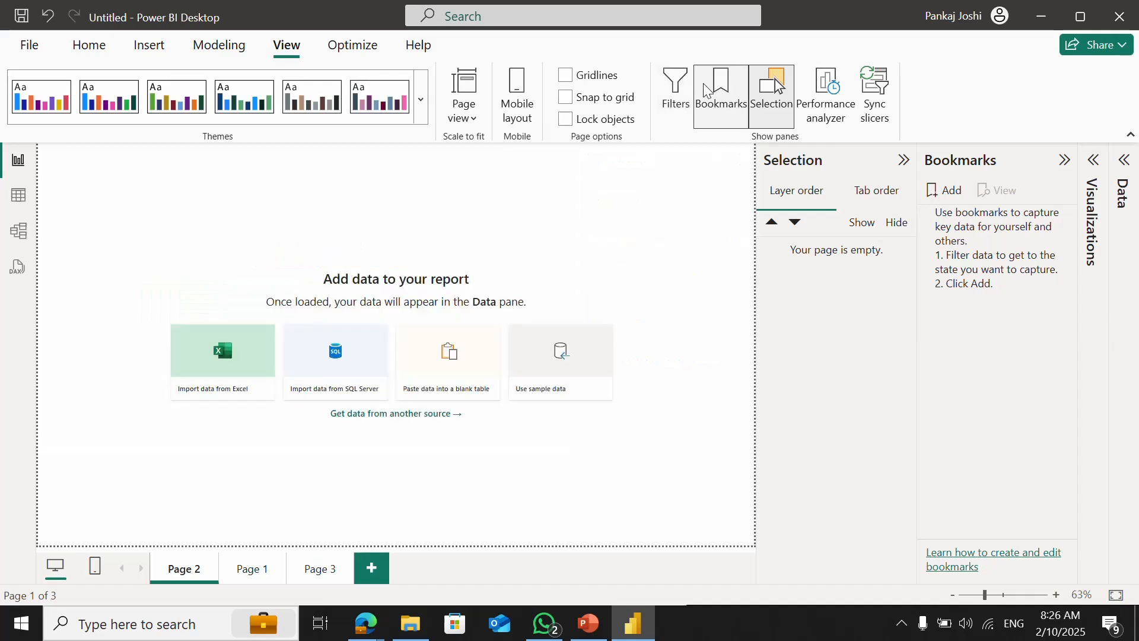
{"action": "left_click", "coordinate": [706, 92]}
{"action": "left_click", "coordinate": [772, 95]}
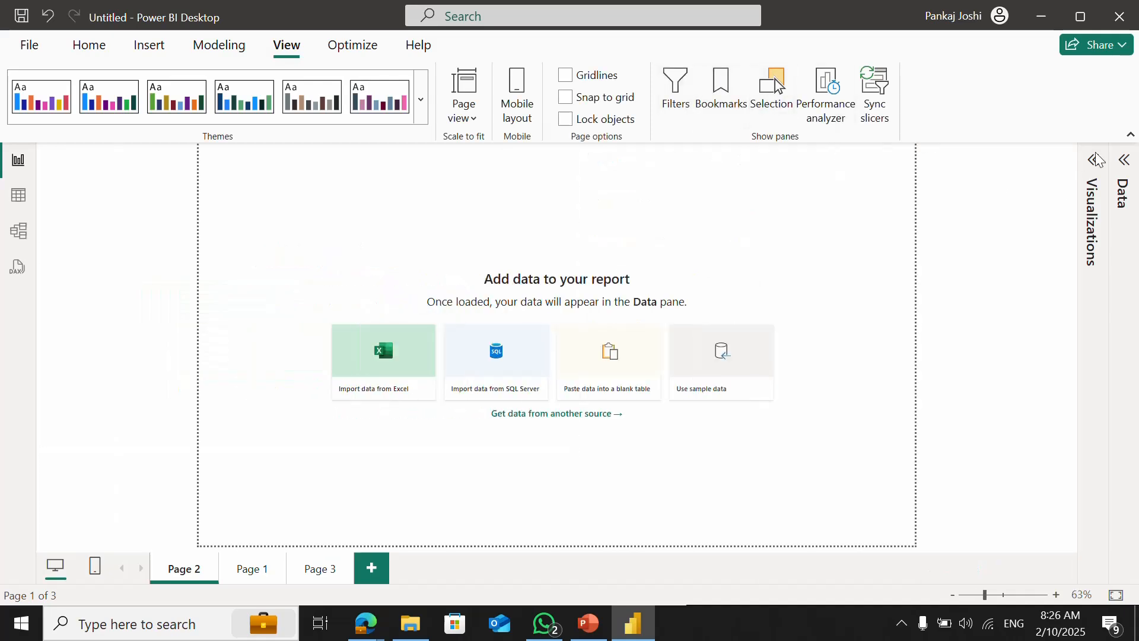
- Expand the Visualizations and Data panes and collapse both again
{"action": "left_click", "coordinate": [1094, 160]}
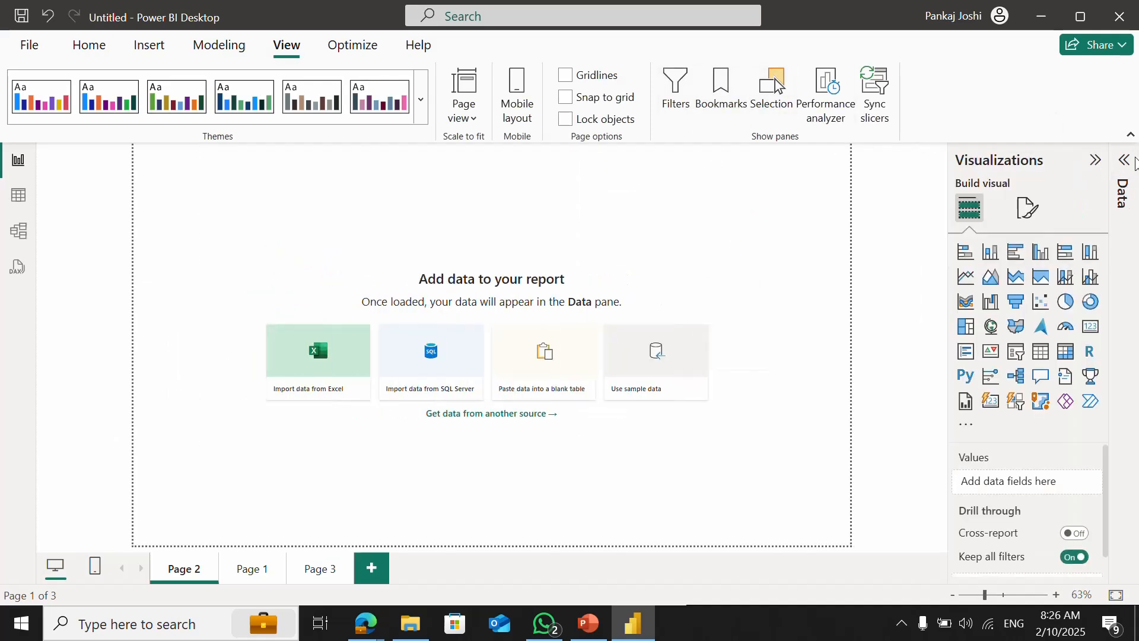
{"action": "left_click", "coordinate": [1125, 161]}
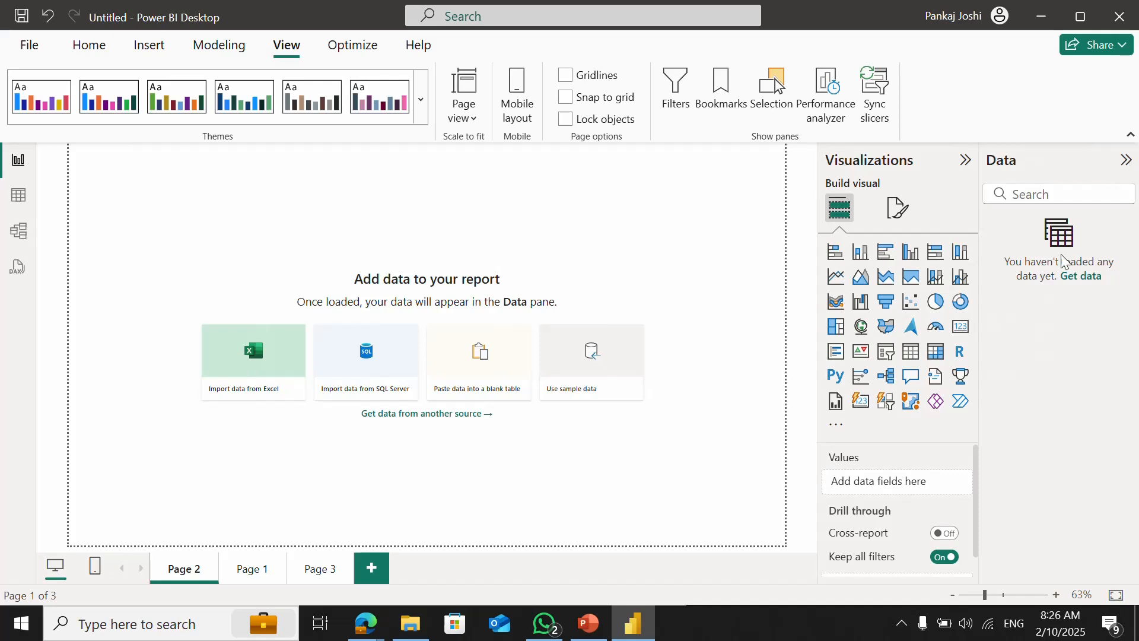
{"action": "left_click", "coordinate": [1126, 160]}
{"action": "left_click", "coordinate": [1096, 161]}
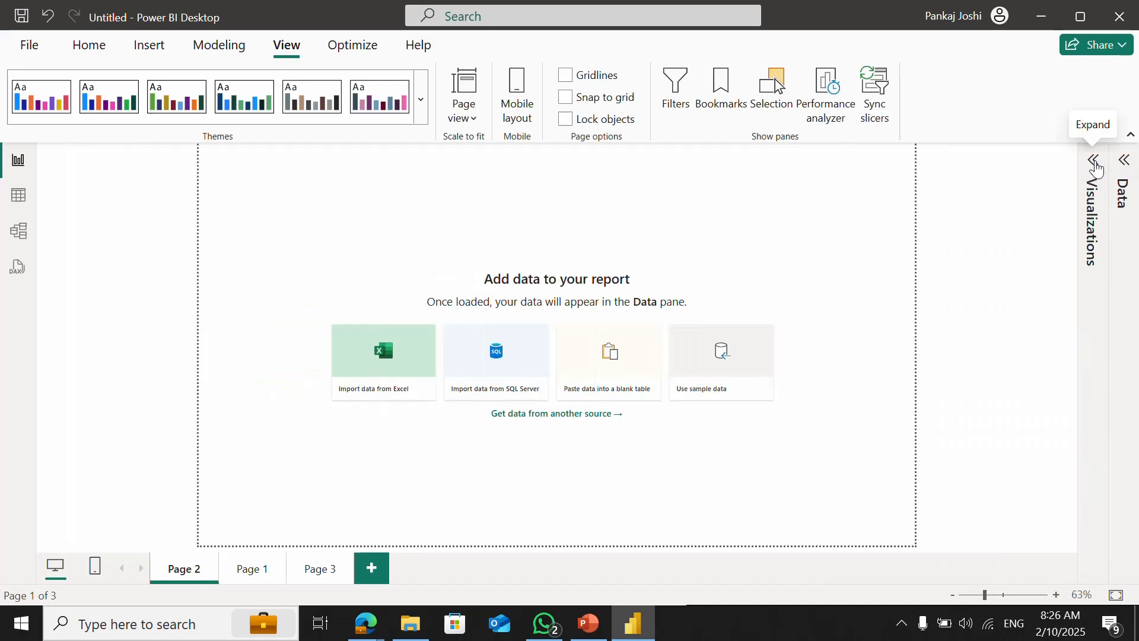
{"action": "left_click", "coordinate": [1096, 164]}
{"action": "left_click", "coordinate": [1095, 161]}
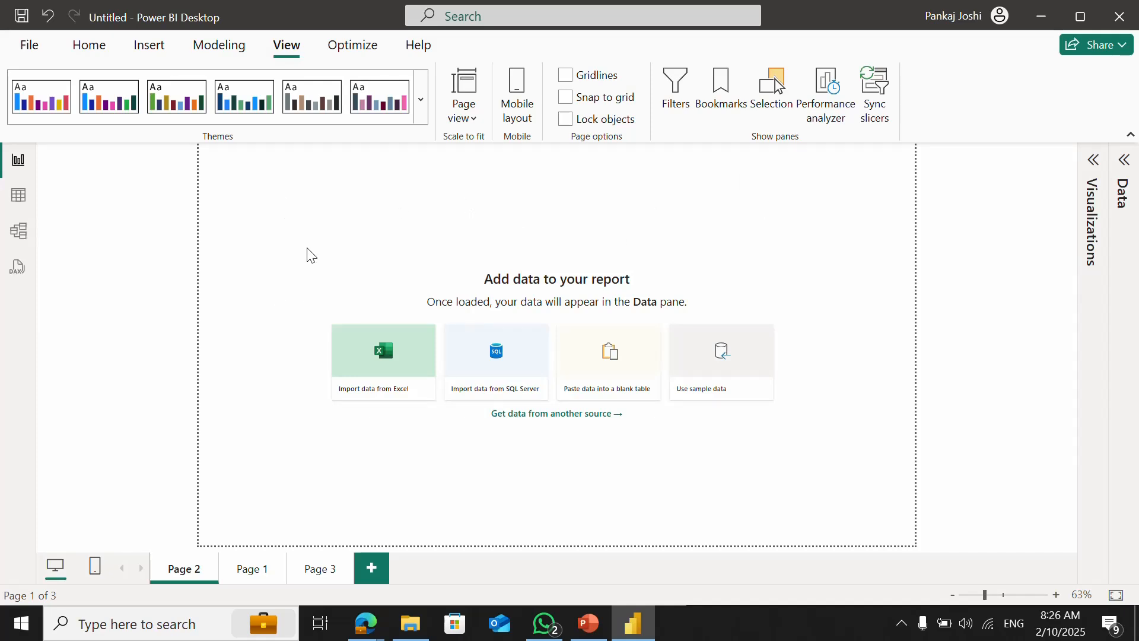
- Switch to the File Explorer window and go up to the Demo folder
{"action": "key", "text": "alt+Tab"}
{"action": "key", "text": "alt+Tab"}
{"action": "key", "text": "alt+Tab"}
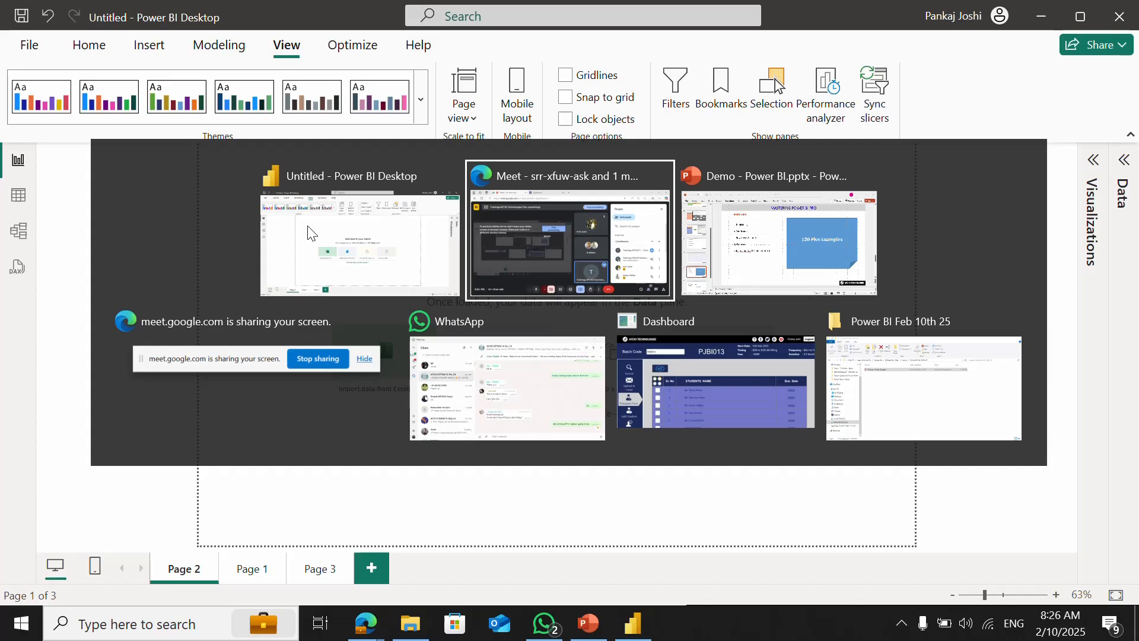
{"action": "key", "text": "alt+Tab"}
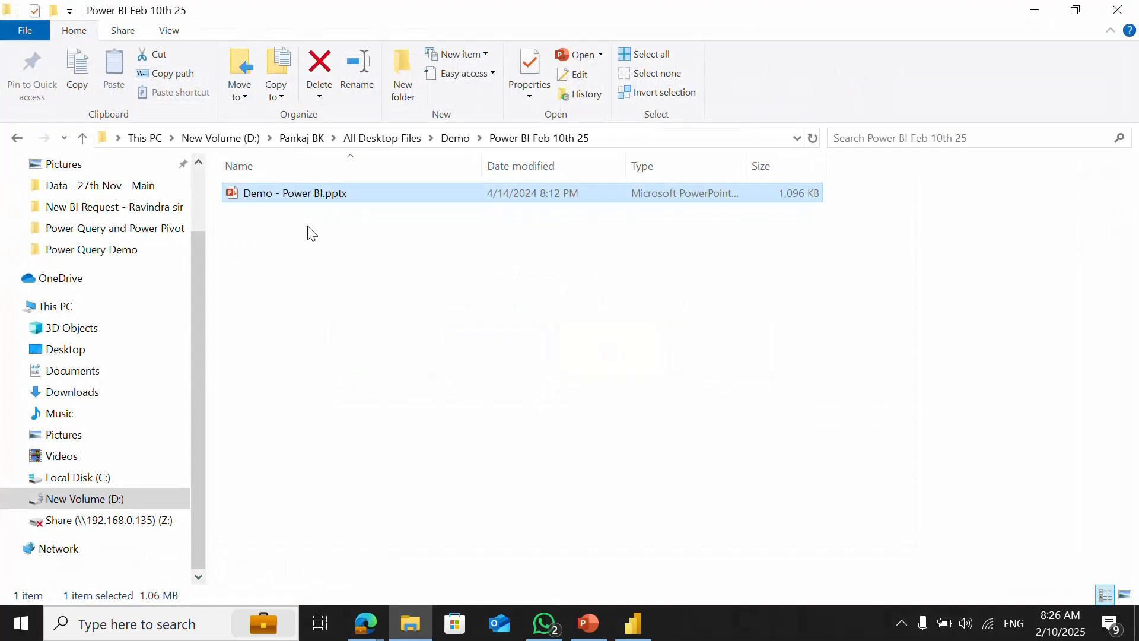
{"action": "left_click", "coordinate": [455, 137]}
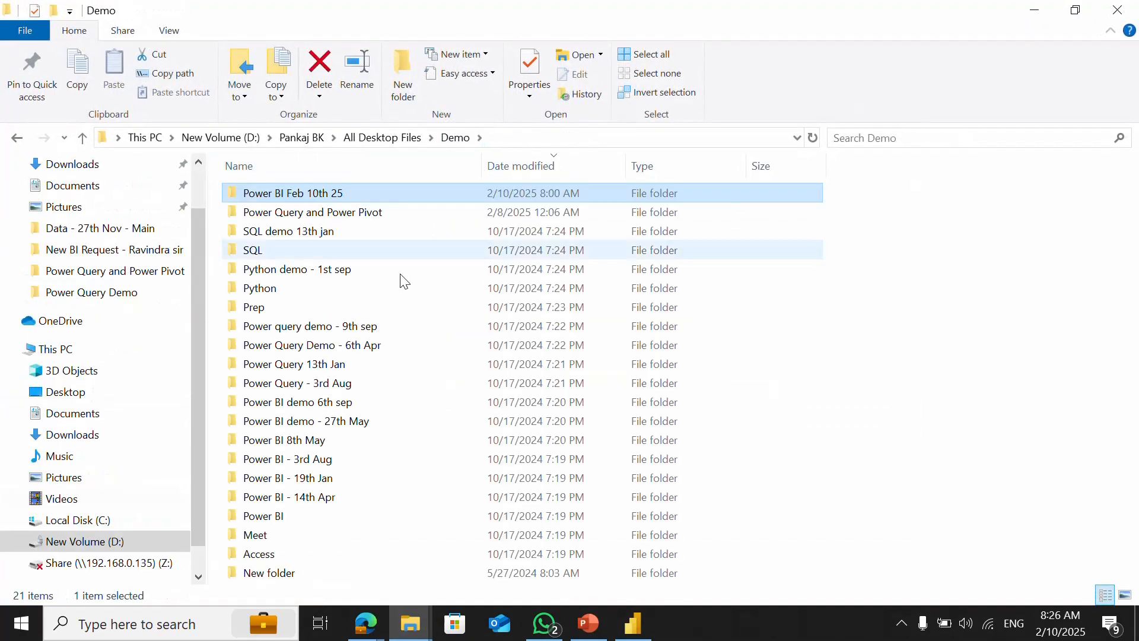
- Open the "Power BI - 3rd Aug" folder inside the Demo folder
{"action": "left_click", "coordinate": [353, 351]}
{"action": "key", "text": "Down"}
{"action": "key", "text": "Down"}
{"action": "key", "text": "Down"}
{"action": "key", "text": "Down"}
{"action": "key", "text": "Down"}
{"action": "key", "text": "Down"}
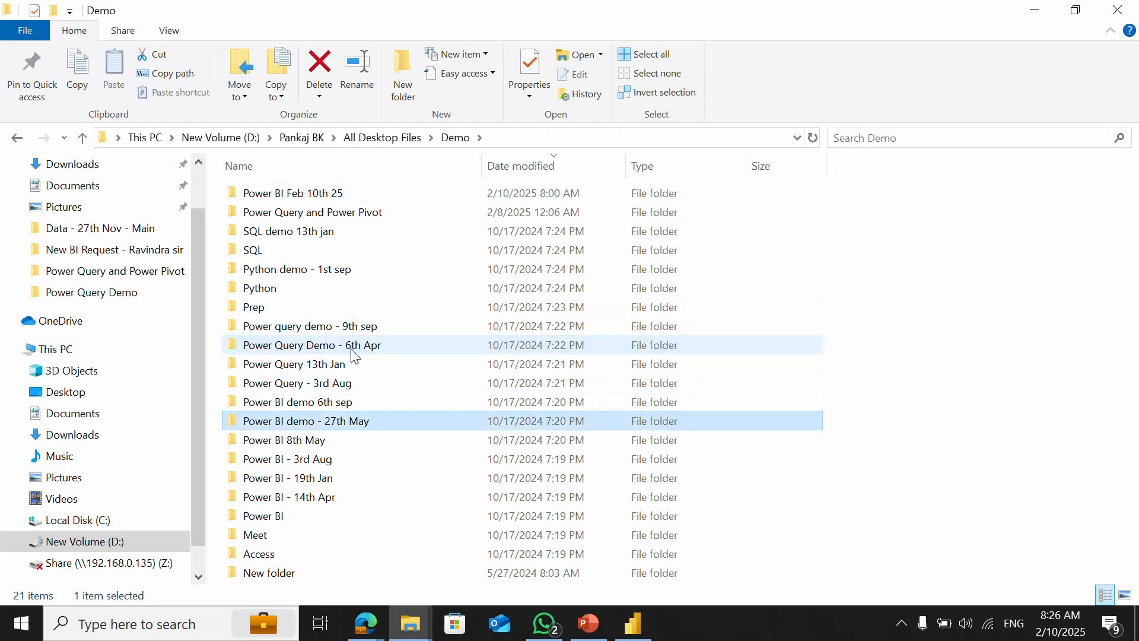
{"action": "key", "text": "Return"}
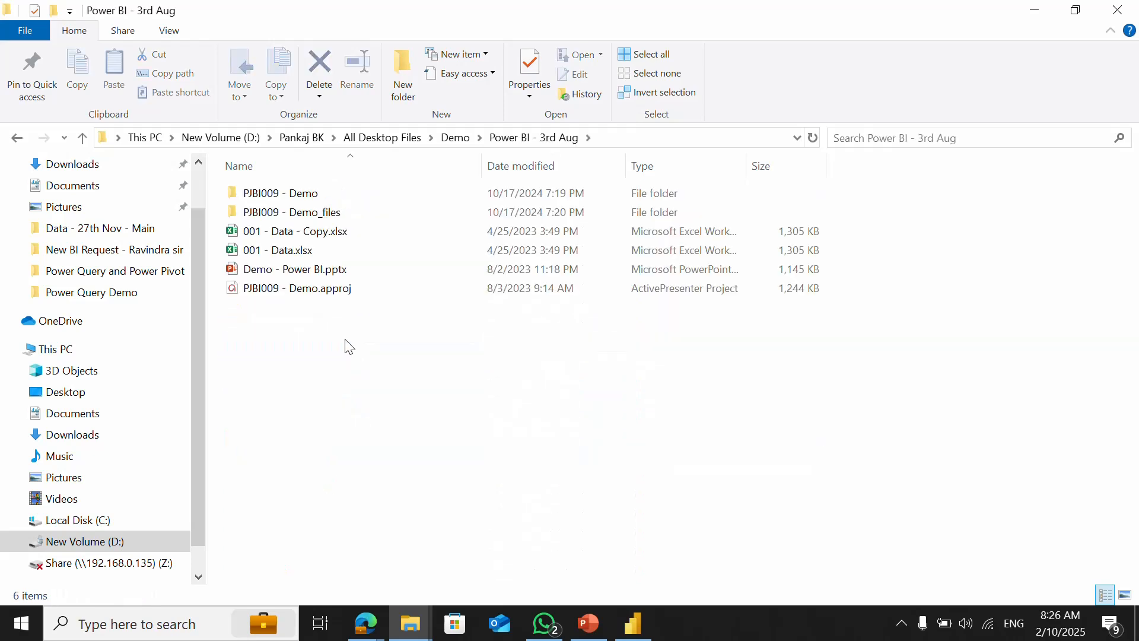
- Copy the workbook "001 - Data.xlsx" from the "Power BI - 3rd Aug" folder
{"action": "left_click", "coordinate": [300, 230]}
{"action": "left_click", "coordinate": [300, 252]}
{"action": "key", "text": "ctrl+c"}
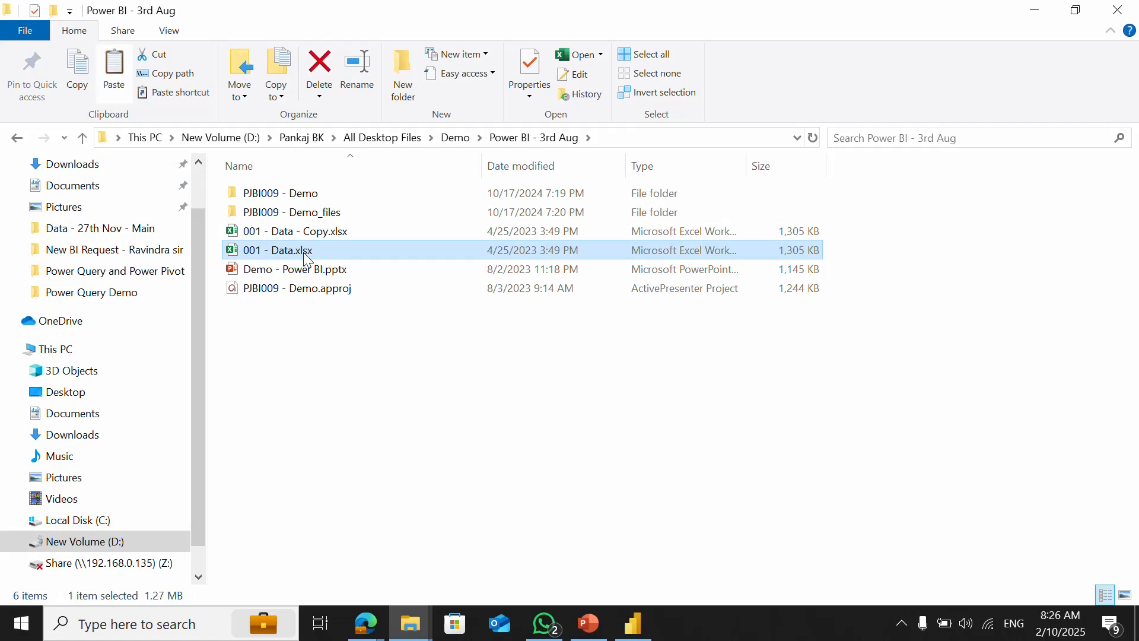
- Paste the copied workbook "001 - Data.xlsx" into the "Power BI Feb 10th 25" folder
{"action": "key", "text": "alt+Tab"}
{"action": "key", "text": "ctrl+v"}
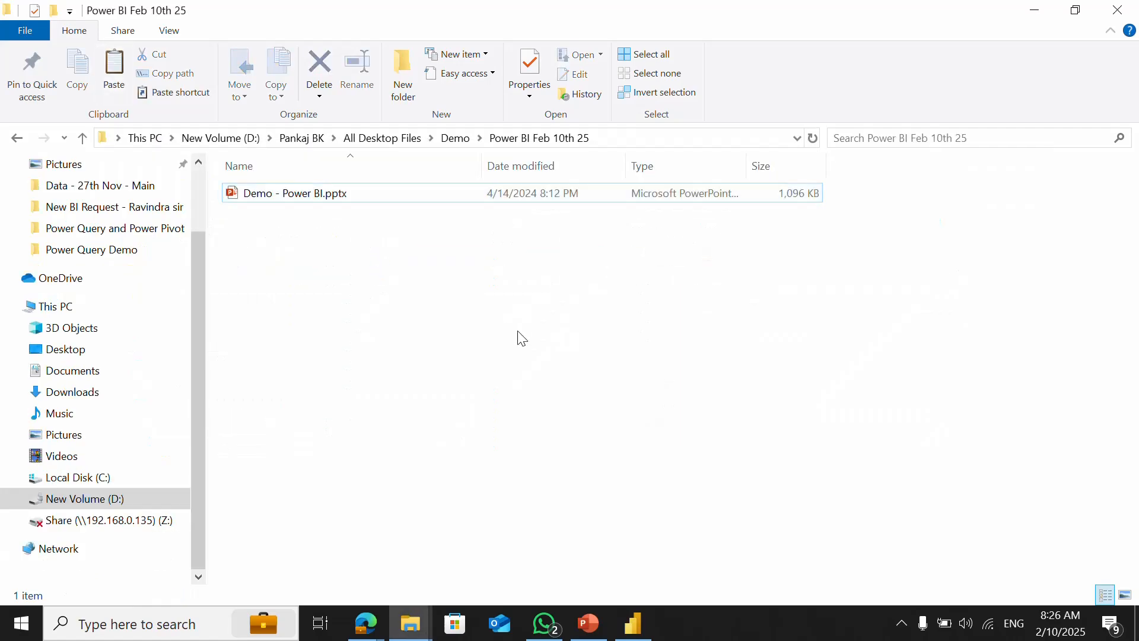
{"action": "left_click", "coordinate": [484, 309]}
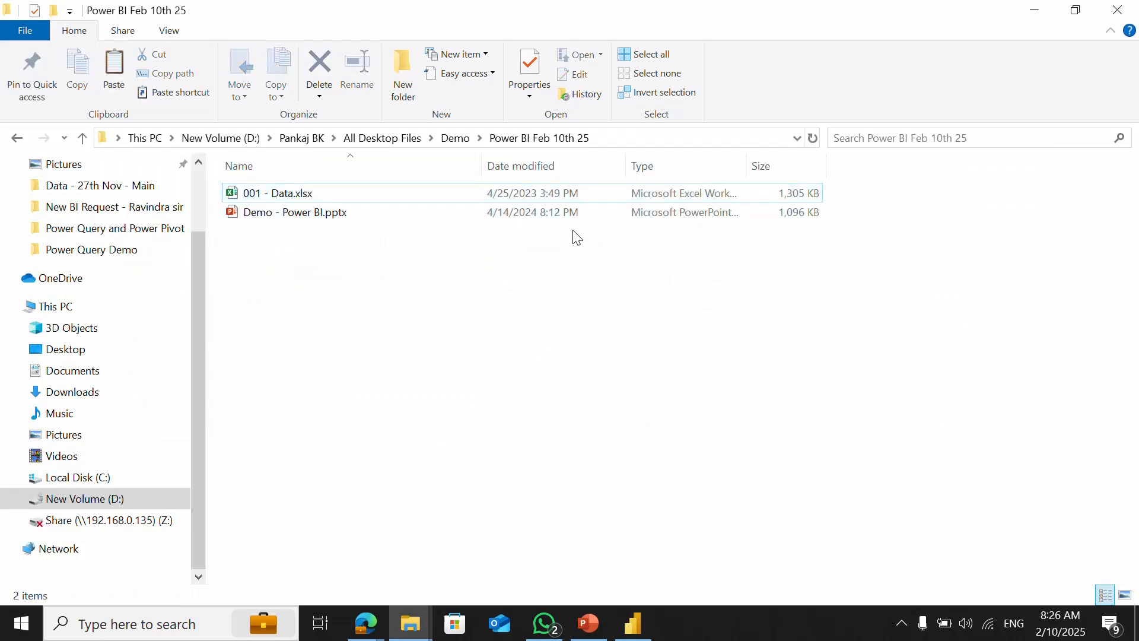
- Copy the path of the "Power BI Feb 10th 25" folder and switch back to Power BI Desktop
{"action": "left_click", "coordinate": [604, 142]}
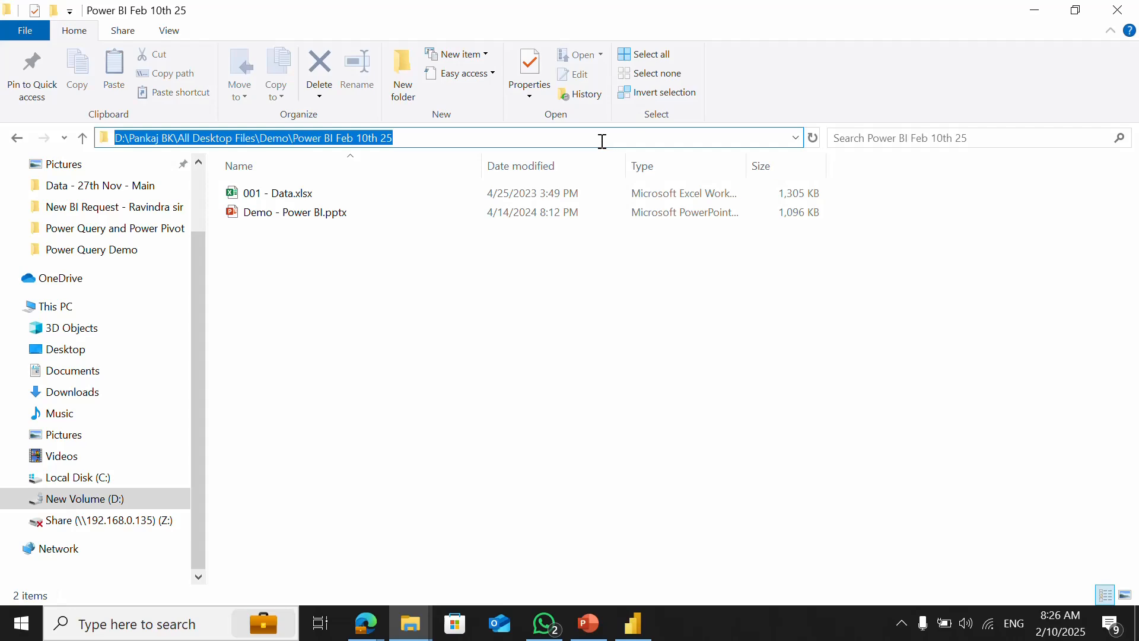
{"action": "key", "text": "Escape"}
{"action": "key", "text": "alt+Tab"}
{"action": "key", "text": "alt+Tab"}
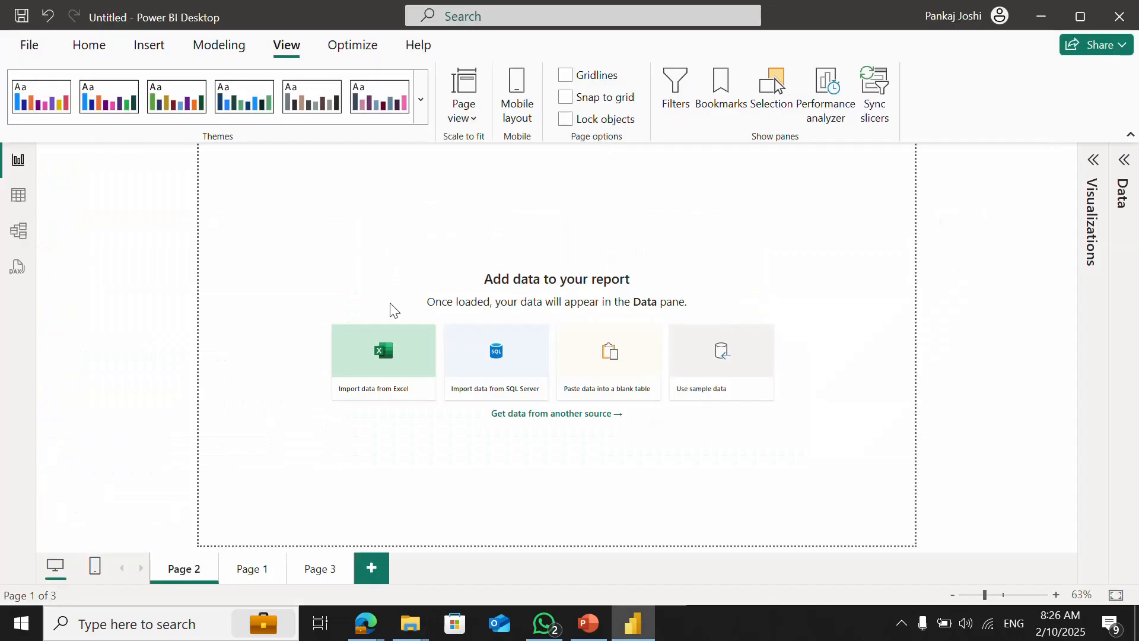
{"action": "left_click_drag", "start_coordinate": [353, 284], "coordinate": [322, 261]}
- Import "001 - Data.xlsx" as an Excel workbook data source from the "Power BI Feb 10th 25" folder, using the copied path
{"action": "left_click", "coordinate": [92, 51]}
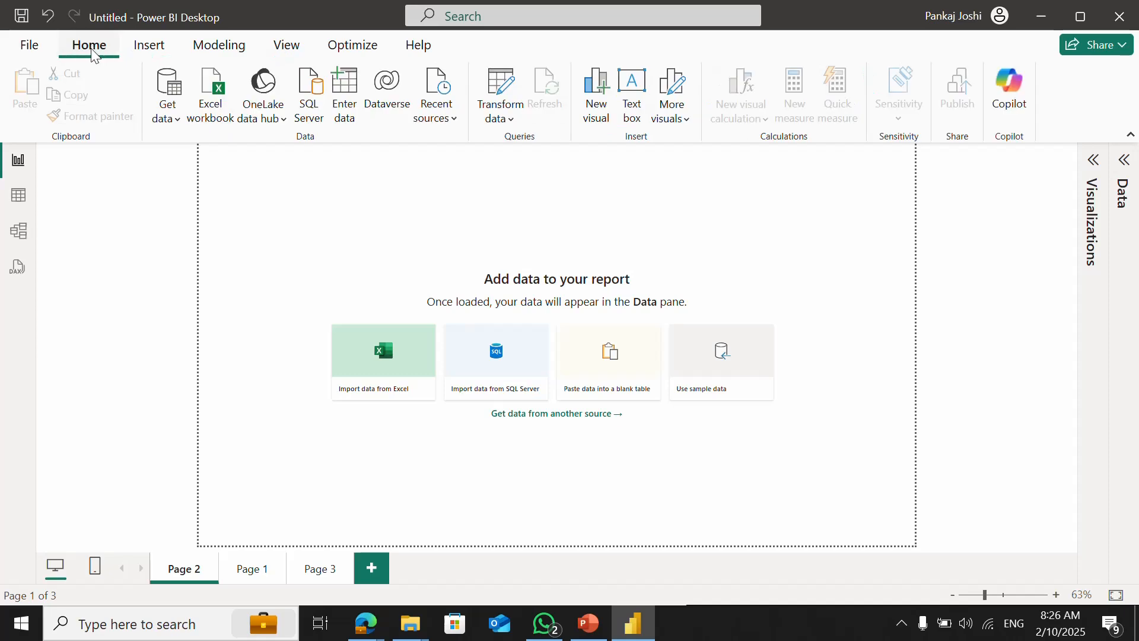
{"action": "left_click", "coordinate": [176, 122]}
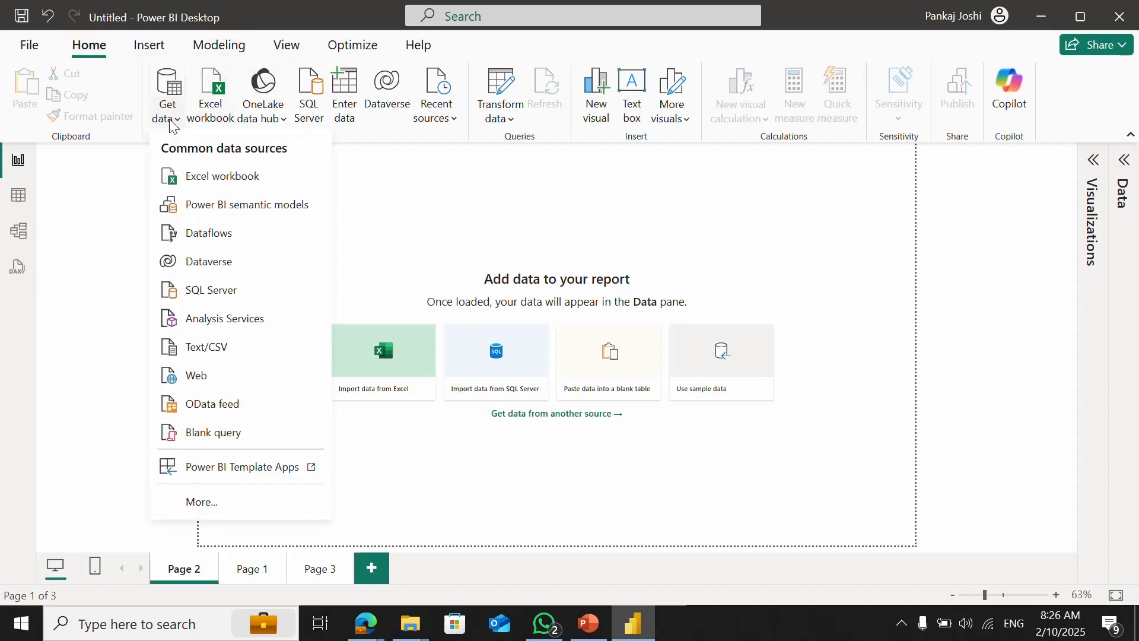
{"action": "left_click", "coordinate": [235, 177]}
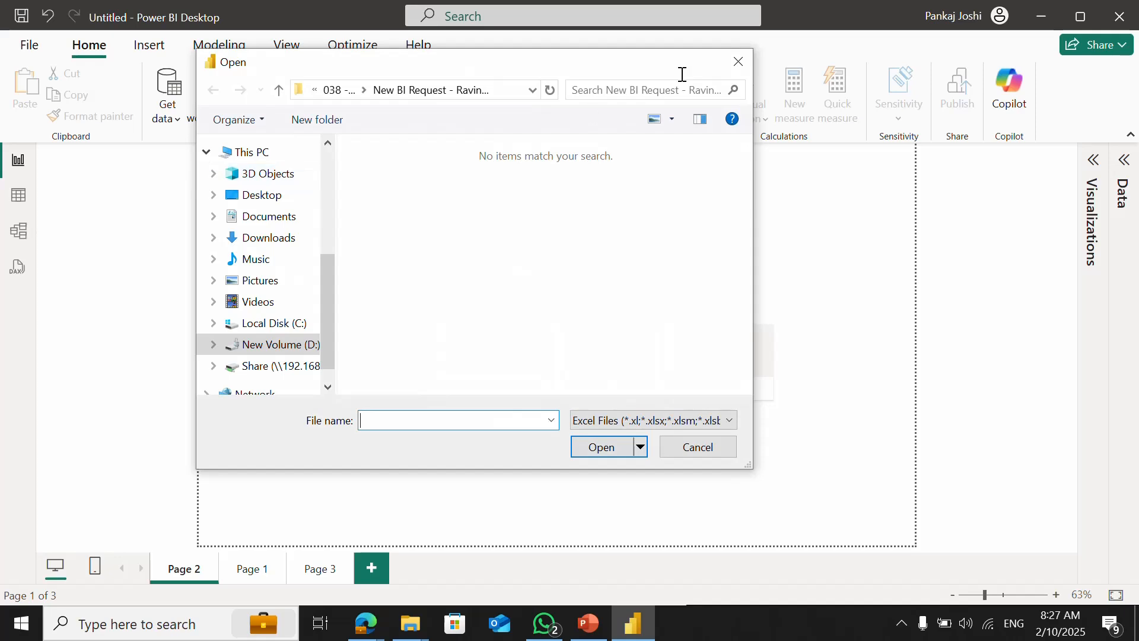
{"action": "left_click", "coordinate": [507, 94]}
{"action": "type", "text": "C:\\Desktop Files\\Demo\\Power BI Feb 10th 25"}
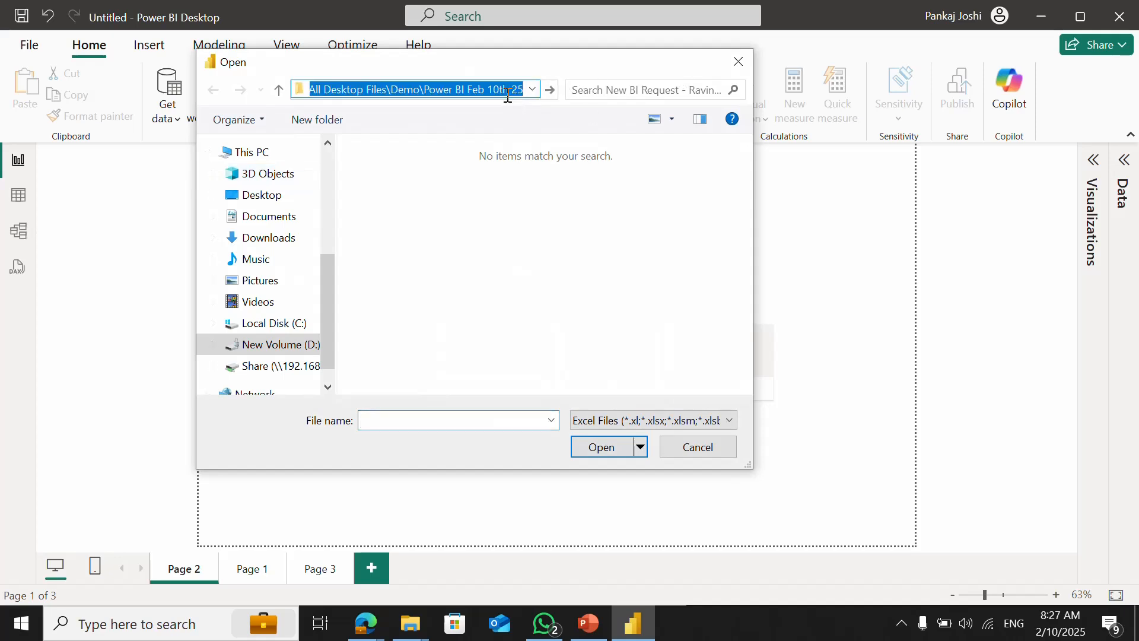
{"action": "key", "text": "Return"}
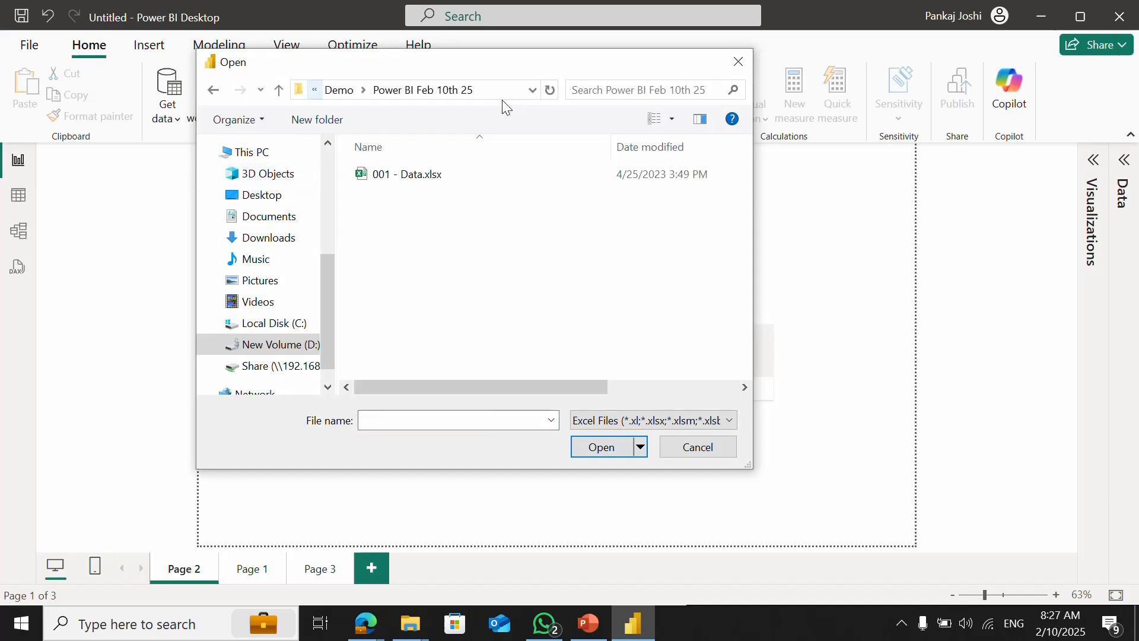
{"action": "left_click", "coordinate": [415, 177]}
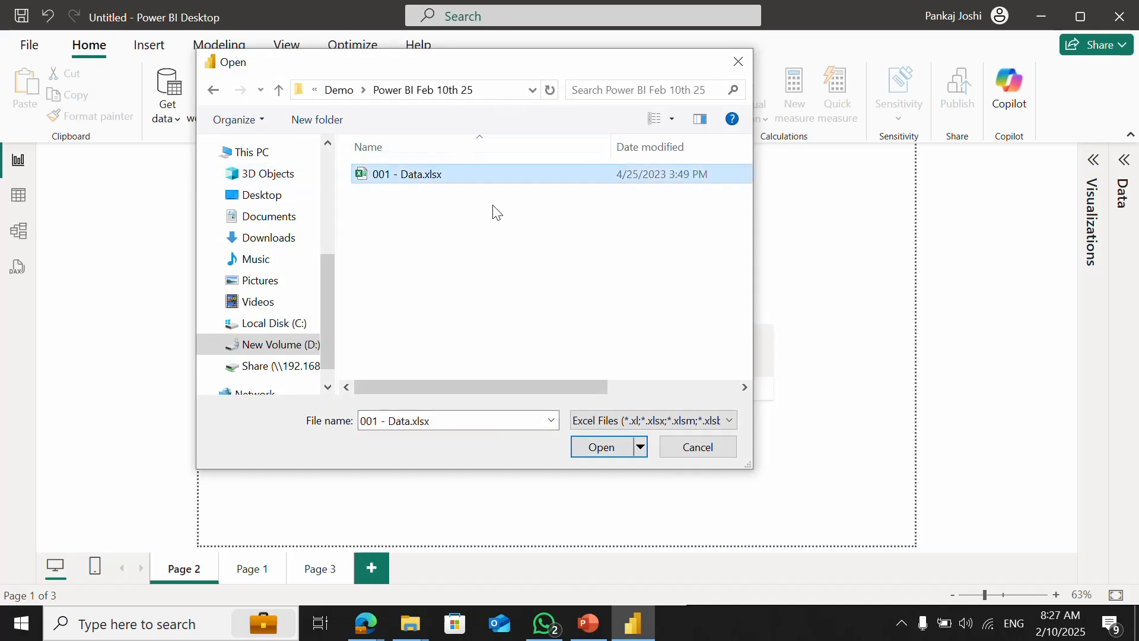
{"action": "left_click", "coordinate": [603, 448]}
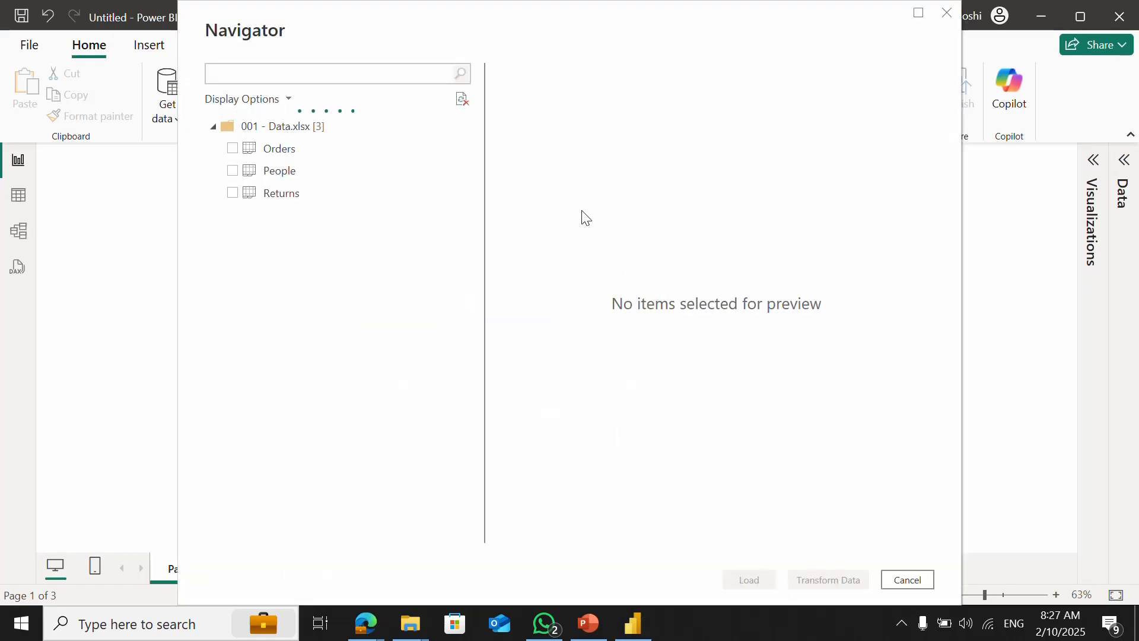
- Select the Orders, People and Returns sheets of the workbook for import in the Navigator
{"action": "left_click_drag", "start_coordinate": [567, 24], "coordinate": [605, 29]}
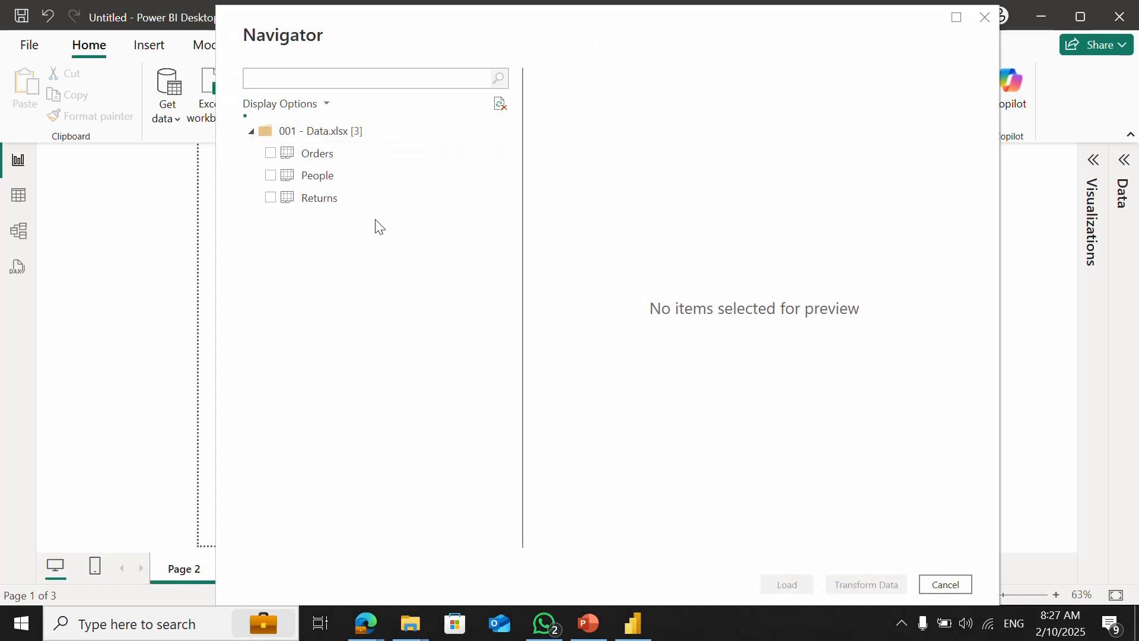
{"action": "left_click", "coordinate": [277, 168]}
{"action": "left_click", "coordinate": [272, 154]}
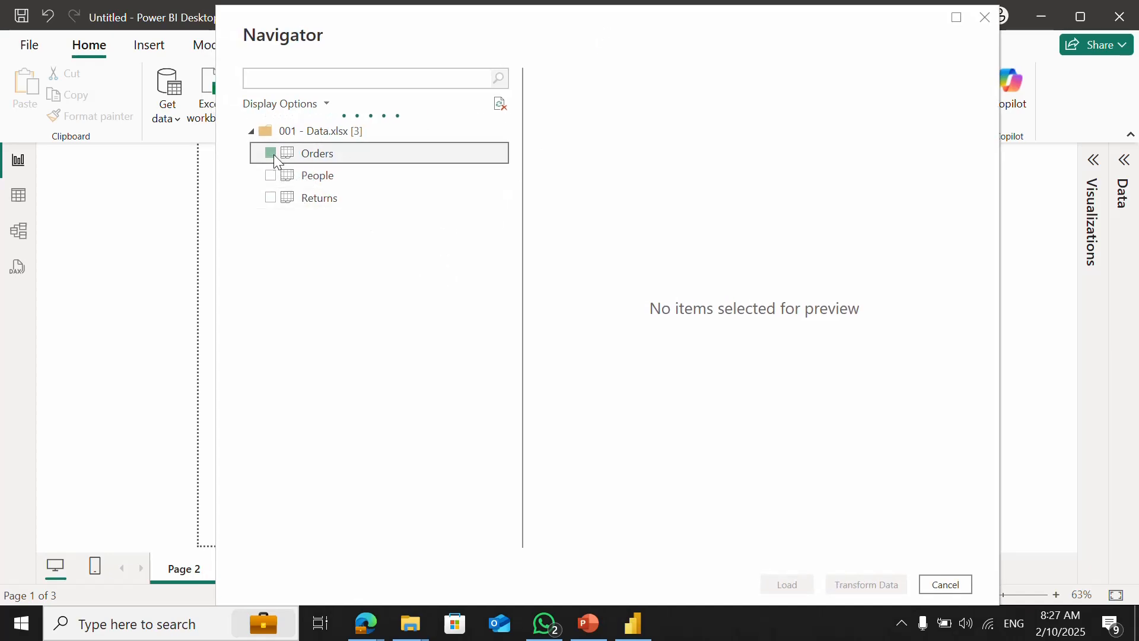
{"action": "left_click", "coordinate": [270, 176]}
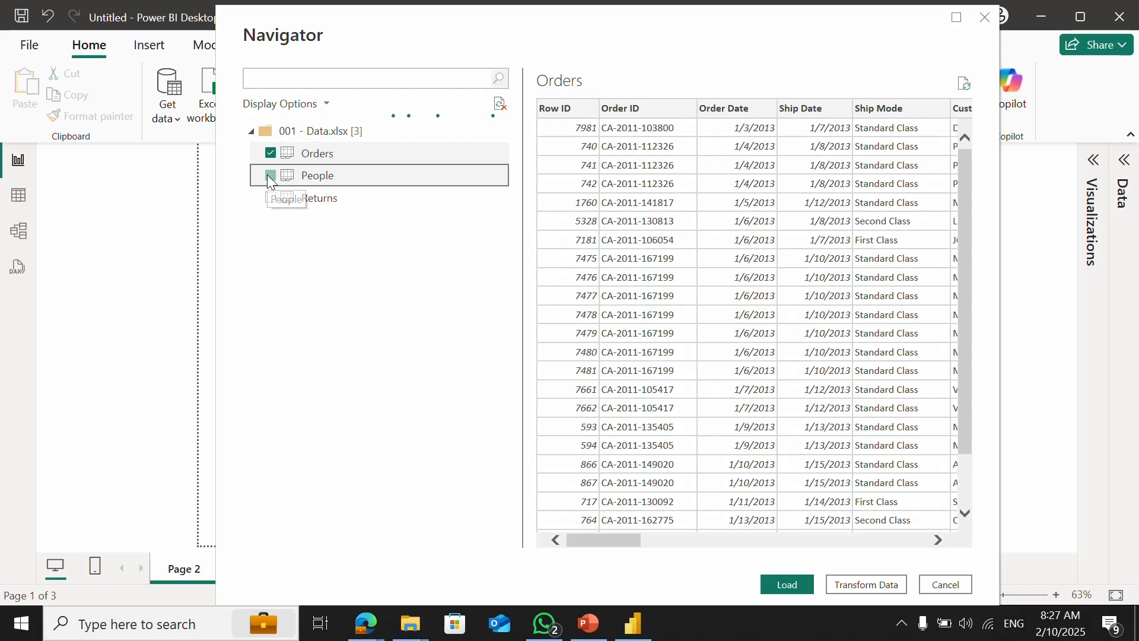
{"action": "left_click", "coordinate": [265, 202]}
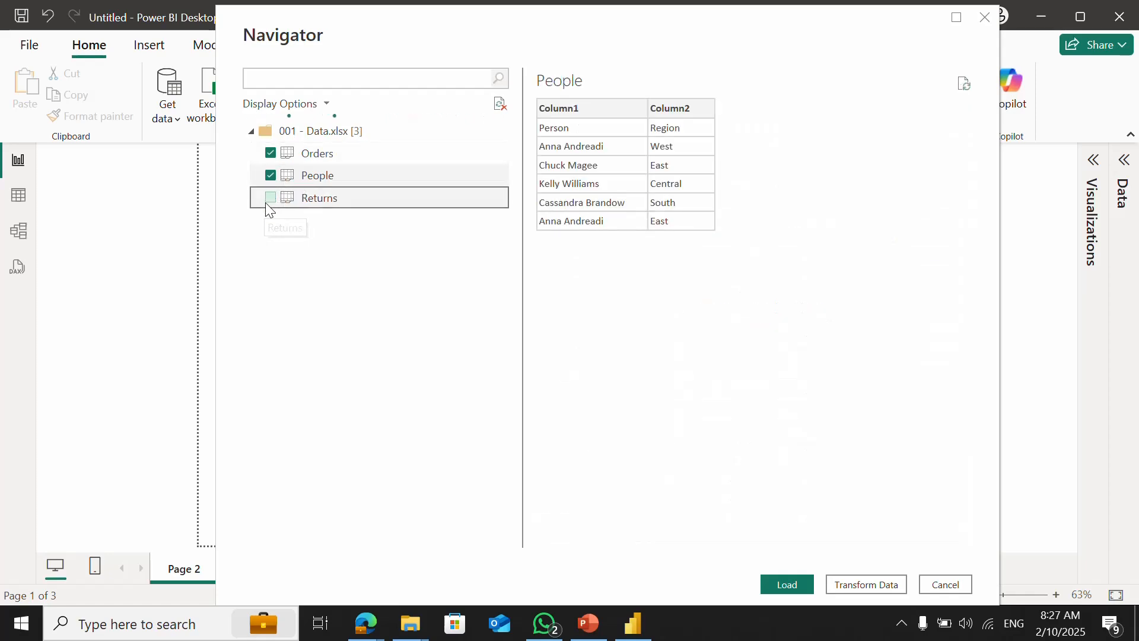
{"action": "left_click", "coordinate": [271, 198]}
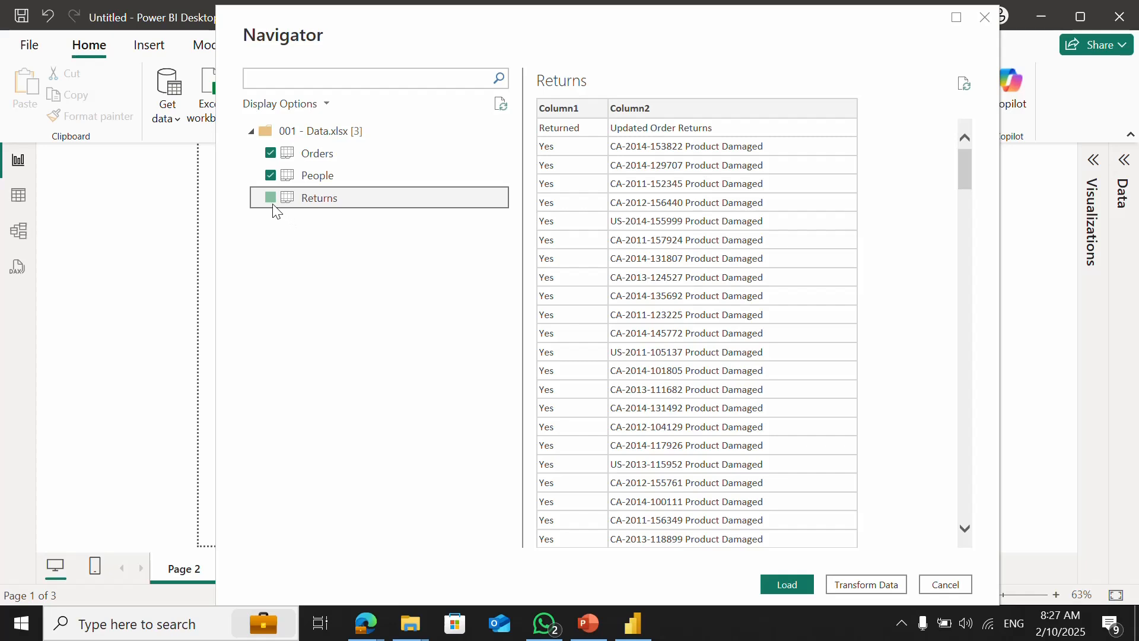
{"action": "left_click", "coordinate": [271, 198]}
{"action": "left_click", "coordinate": [271, 198]}
- Preview the contents of the People, Orders and Returns sheets in the Navigator
{"action": "left_click", "coordinate": [410, 173]}
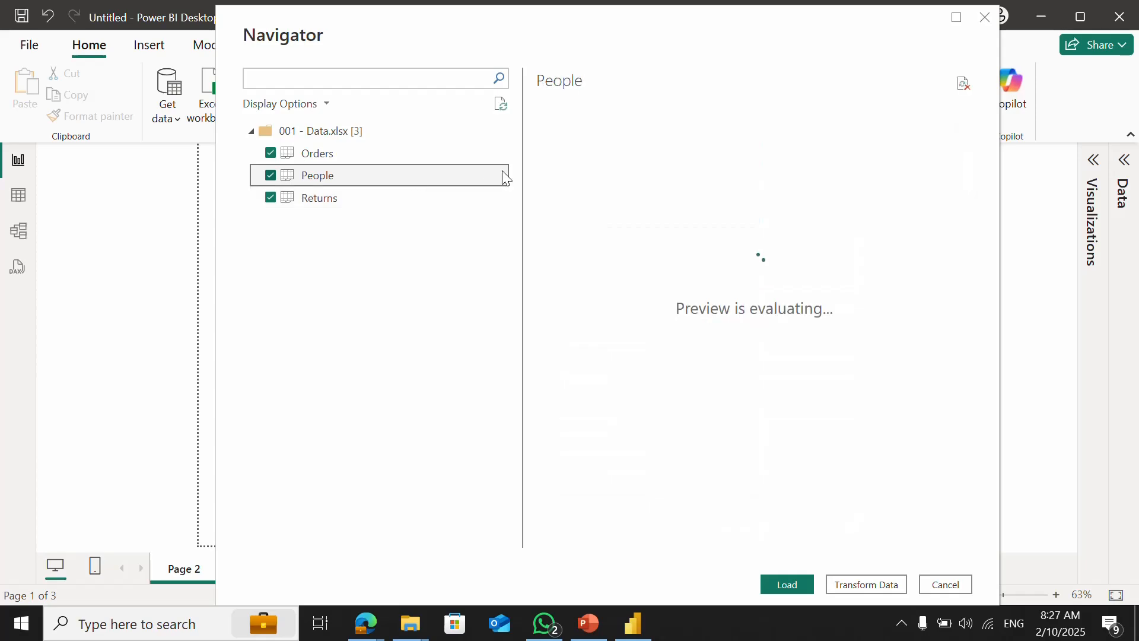
{"action": "left_click", "coordinate": [385, 154]}
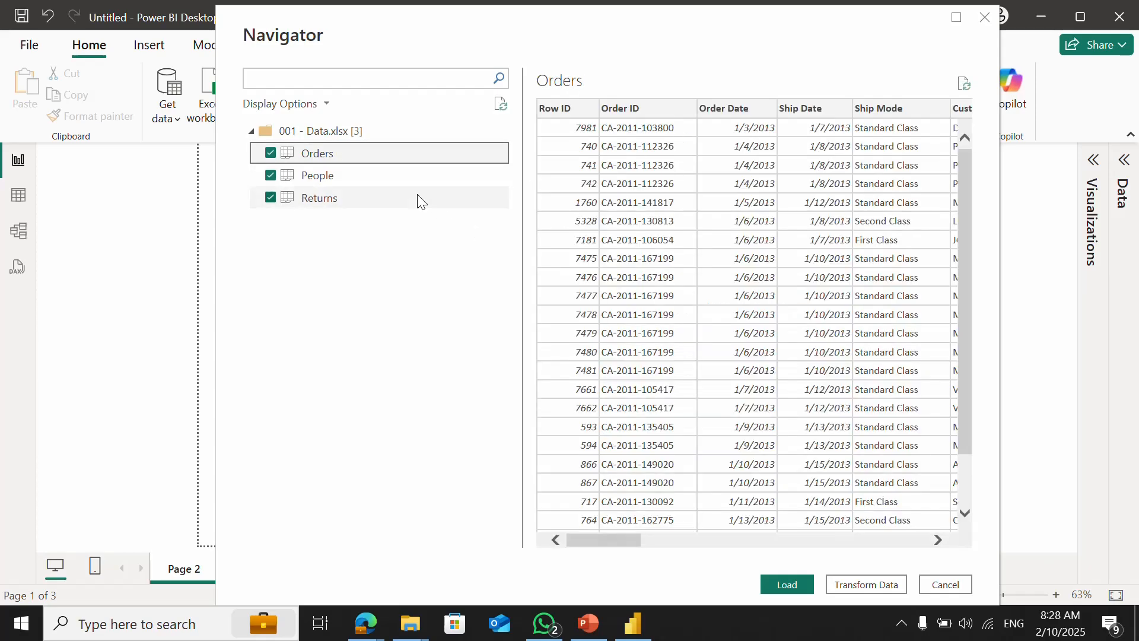
{"action": "left_click", "coordinate": [406, 178]}
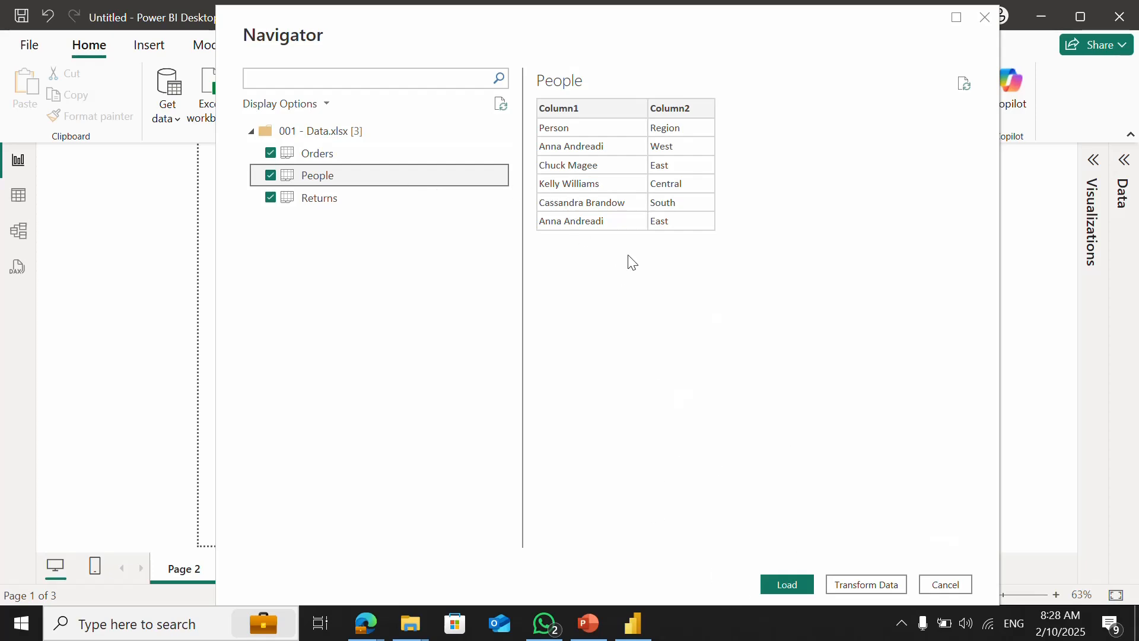
{"action": "left_click", "coordinate": [451, 199]}
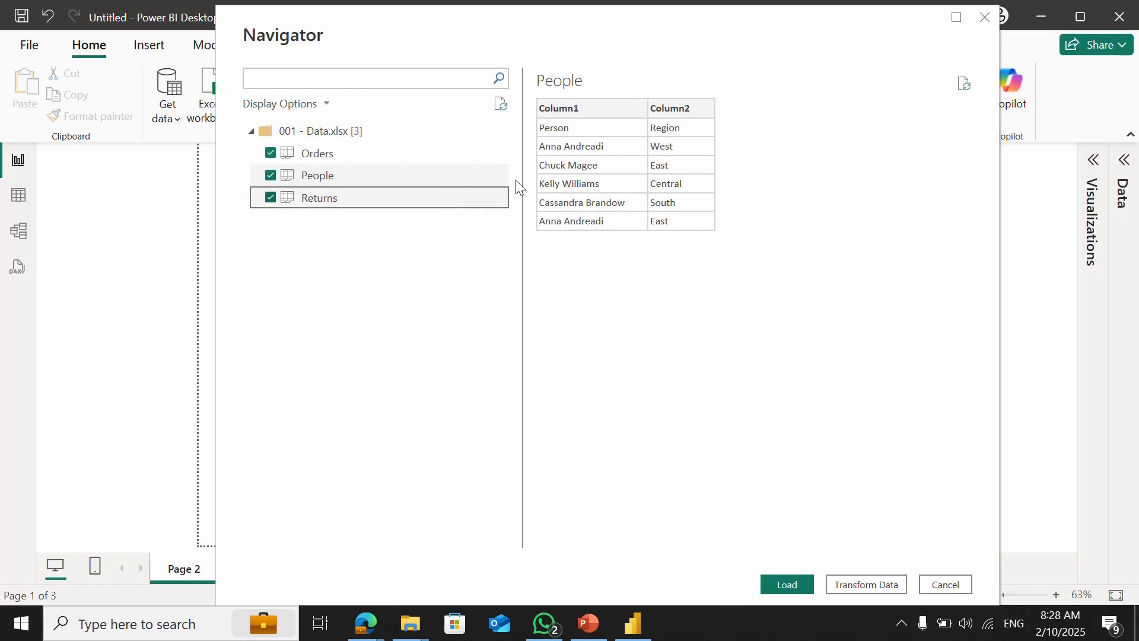
{"action": "left_click", "coordinate": [431, 184]}
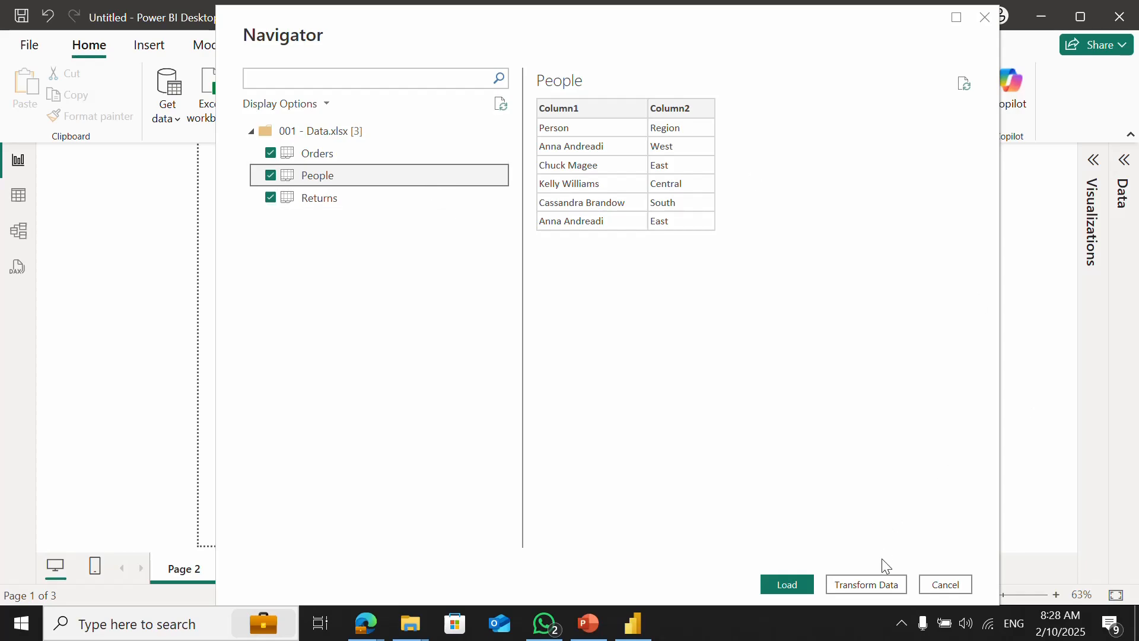
- Bring the selected sheets into Power Query Editor through Transform Data and use the first row as headers in the People query
{"action": "left_click", "coordinate": [884, 587]}
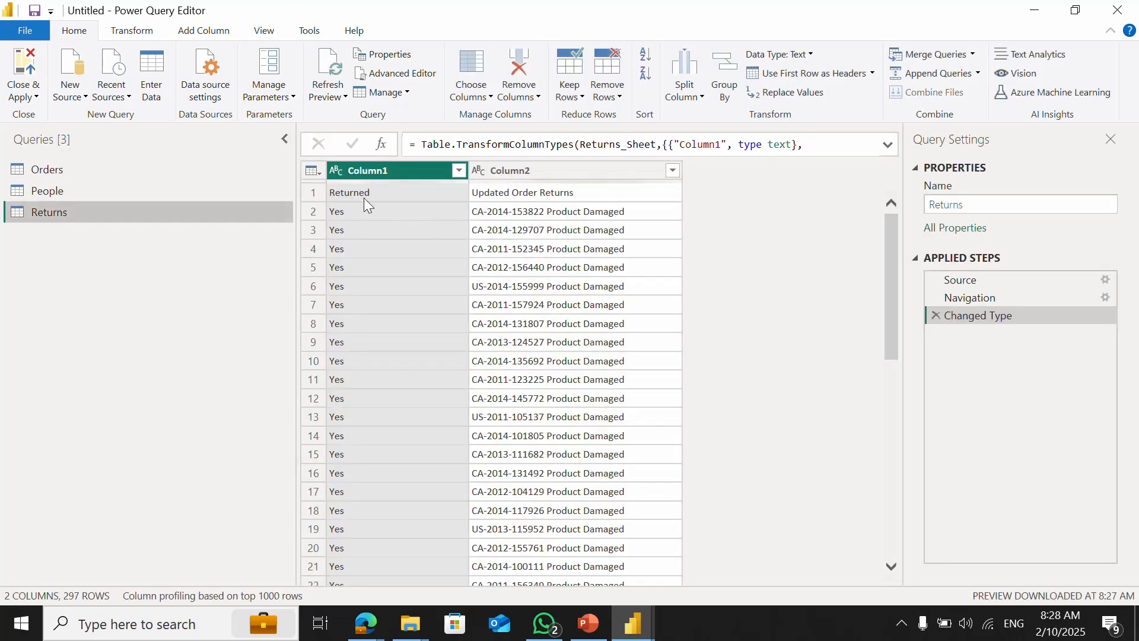
{"action": "left_click", "coordinate": [215, 167]}
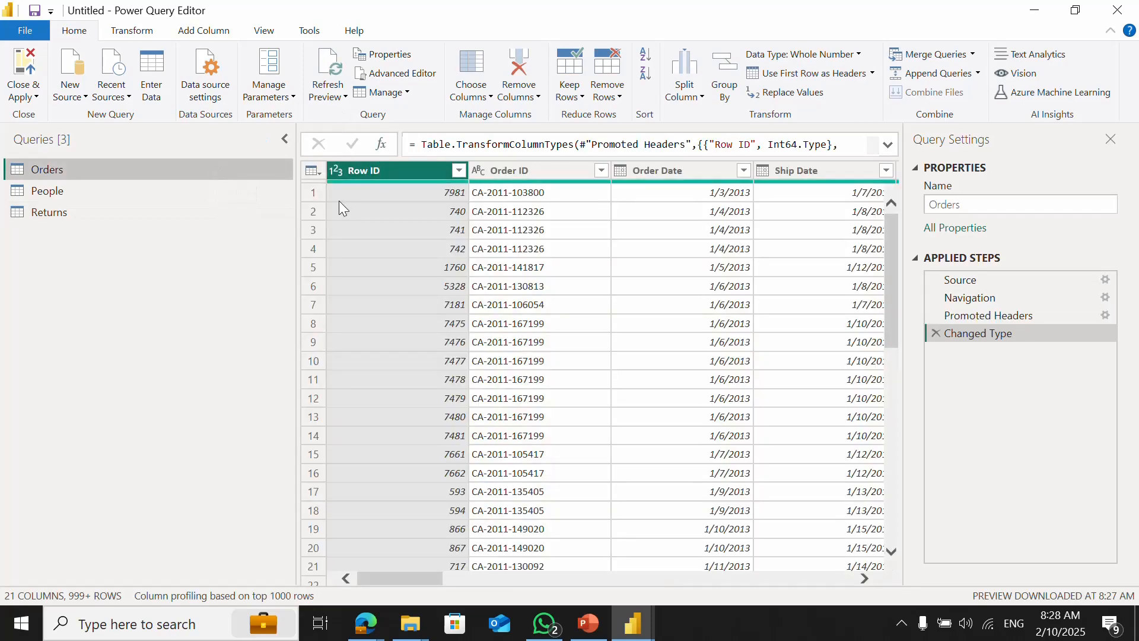
{"action": "left_click", "coordinate": [167, 193]}
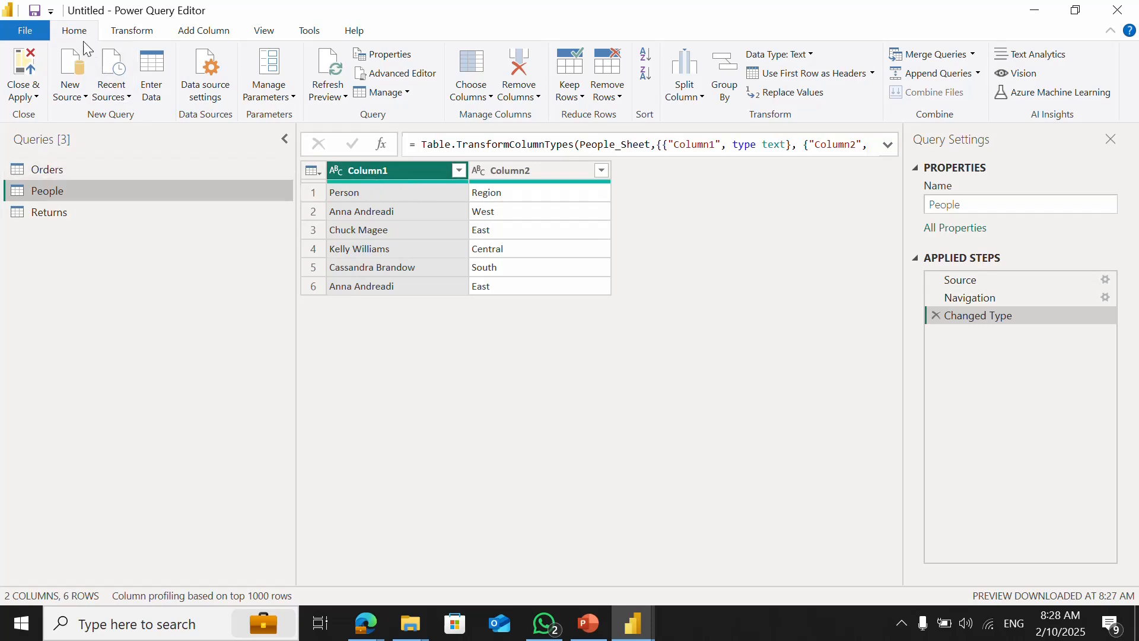
{"action": "left_click", "coordinate": [804, 76]}
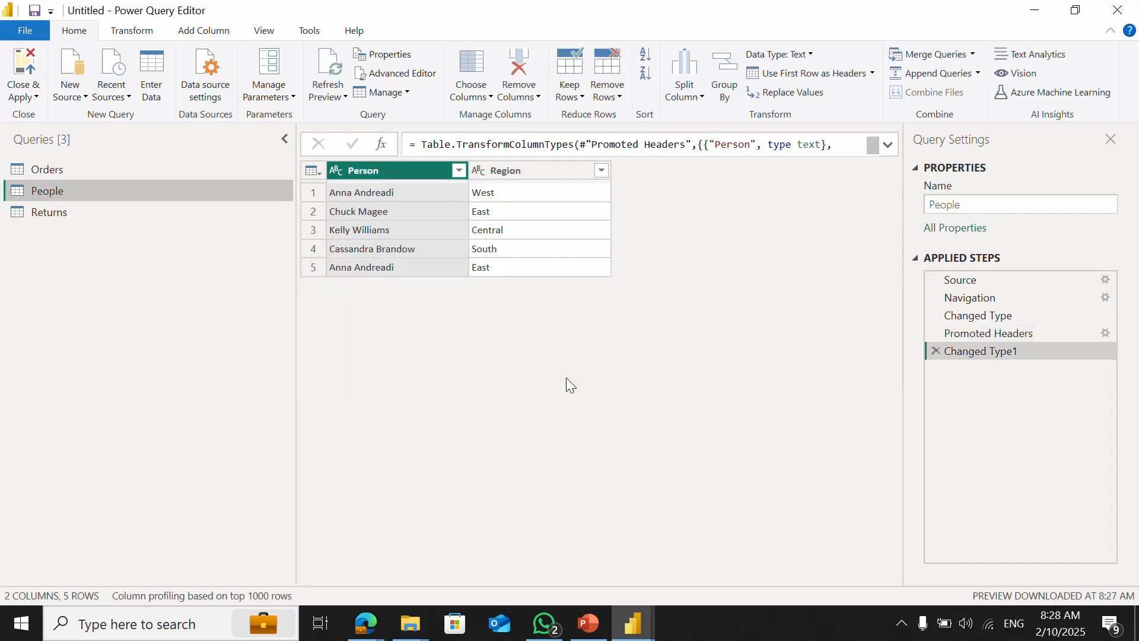
- Use the first row as headers in the Returns query, repeating it after deleting the Changed Type1 and Promoted Headers steps
{"action": "left_click", "coordinate": [143, 213]}
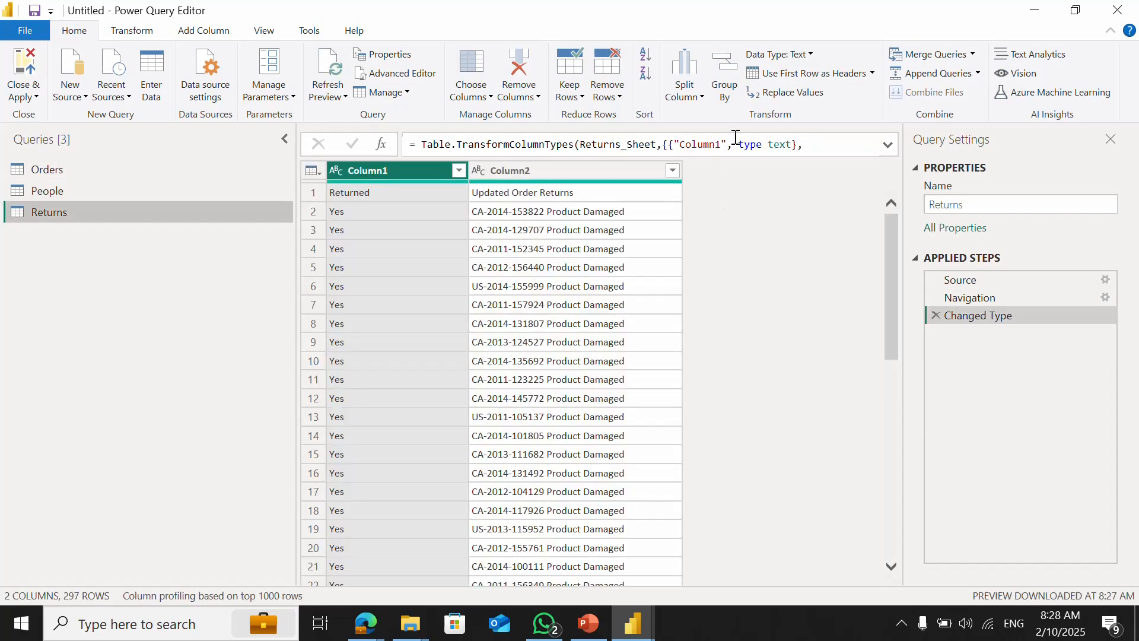
{"action": "left_click", "coordinate": [785, 72]}
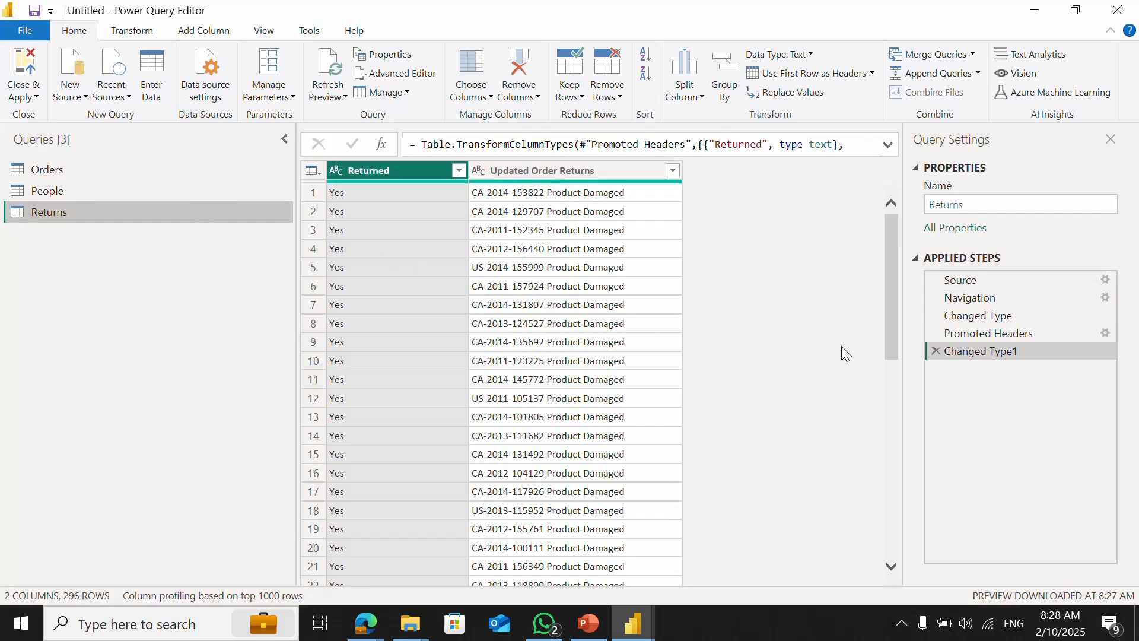
{"action": "left_click", "coordinate": [935, 352]}
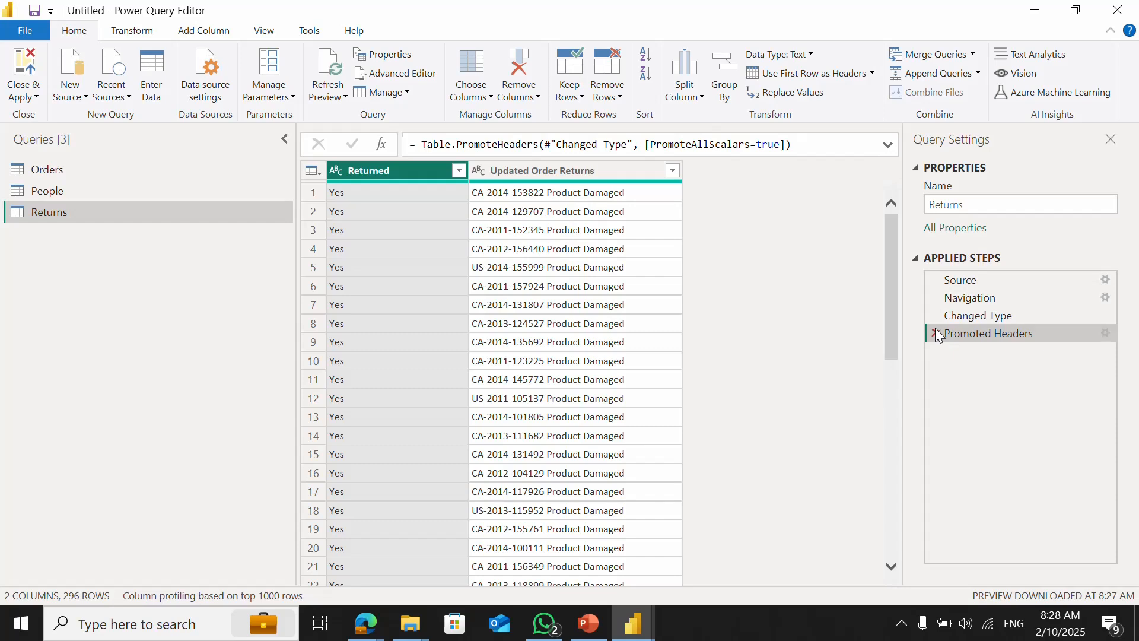
{"action": "left_click", "coordinate": [936, 333]}
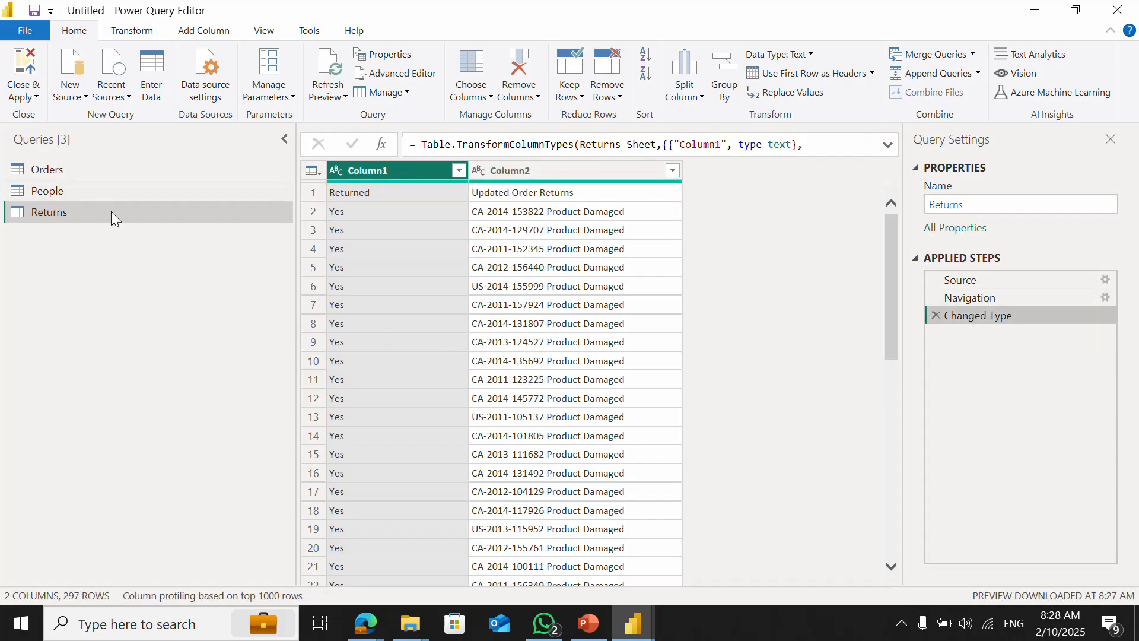
{"action": "left_click", "coordinate": [802, 77]}
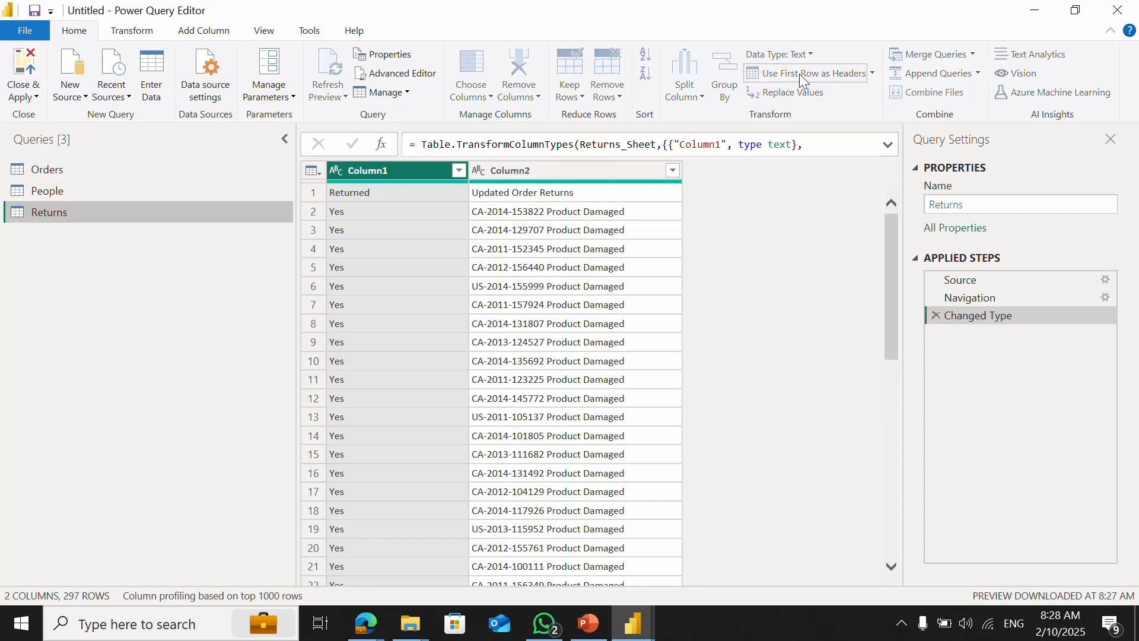
- Use the first row as headers once more in the People query, and close and apply the query changes
{"action": "left_click", "coordinate": [243, 194]}
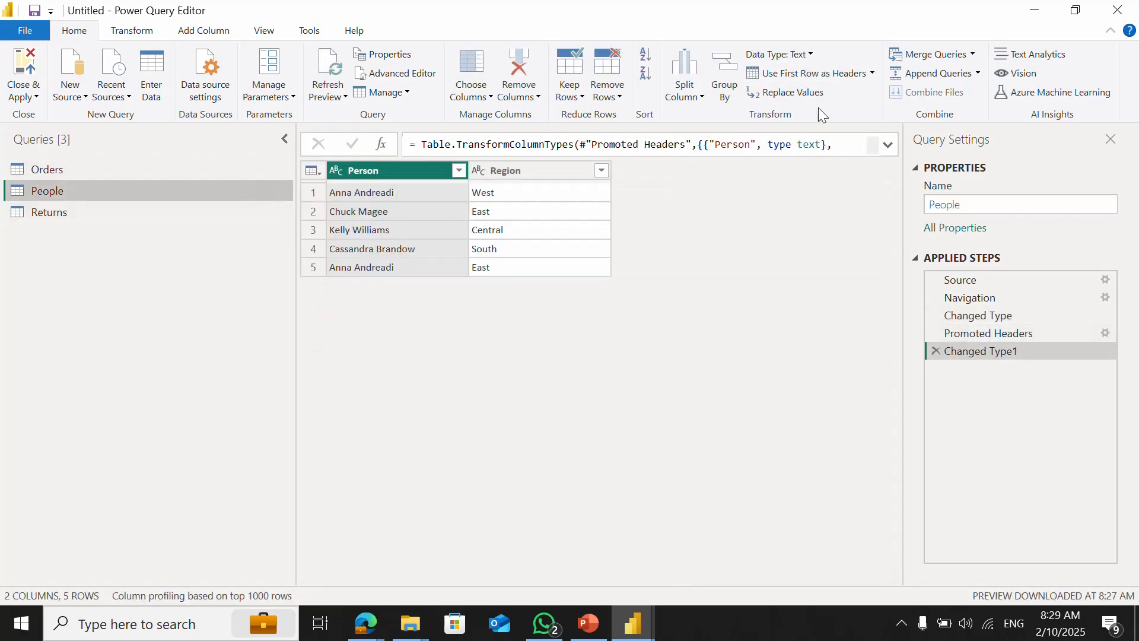
{"action": "left_click", "coordinate": [814, 74]}
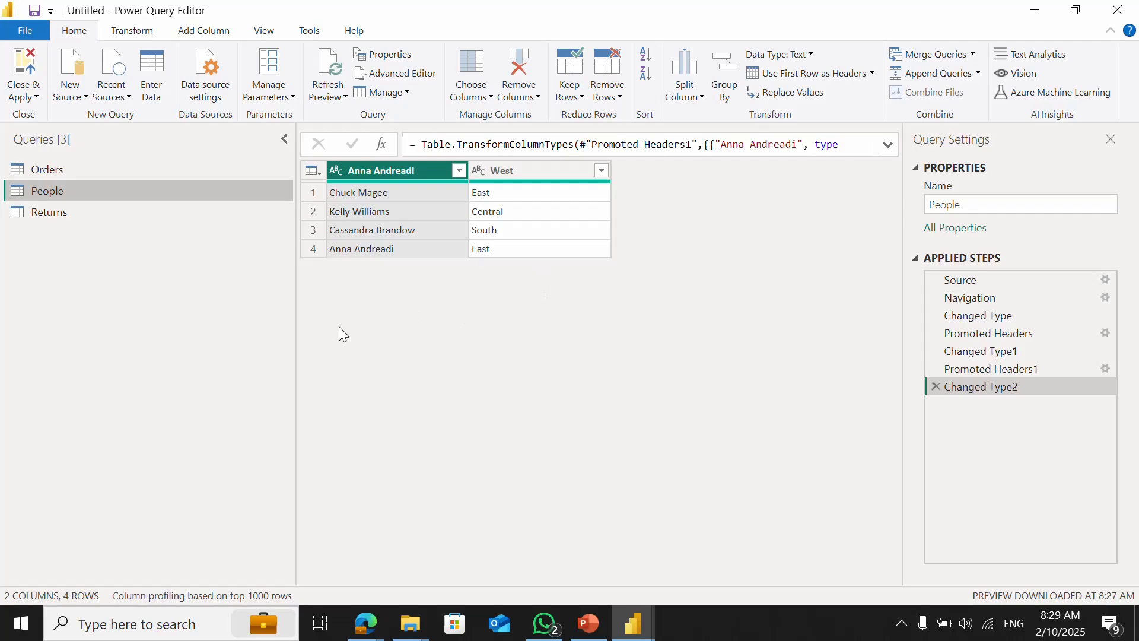
{"action": "left_click", "coordinate": [27, 65]}
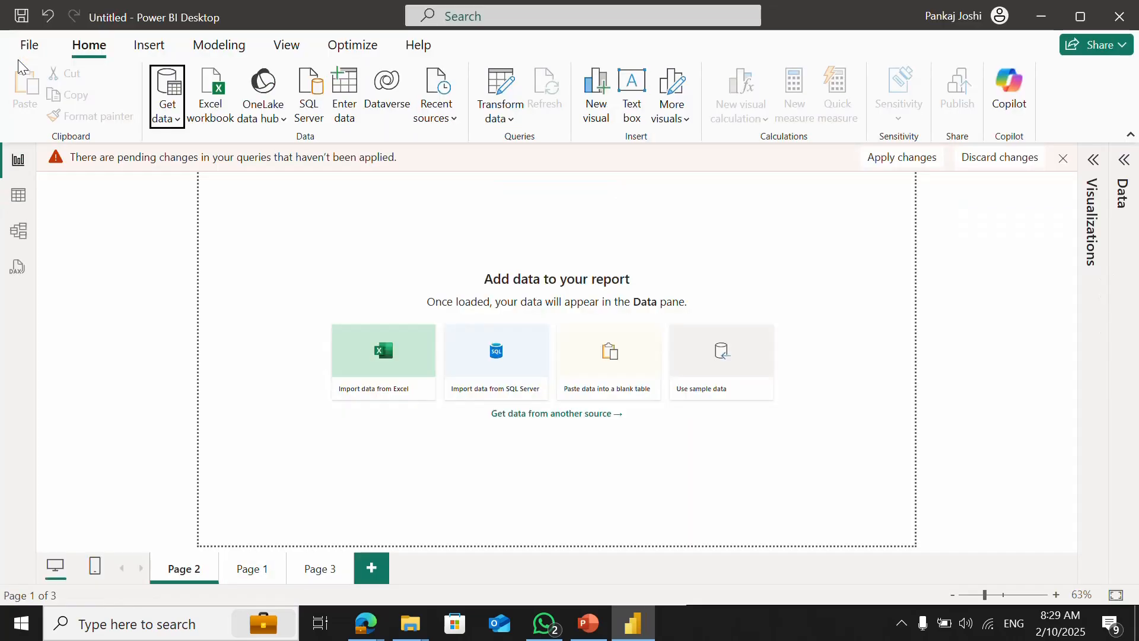
- Switch to the Google Meet call in the browser and look through the list of participants
{"action": "key", "text": "alt+Tab"}
{"action": "key", "text": "alt+Tab"}
{"action": "key", "text": "alt+Tab"}
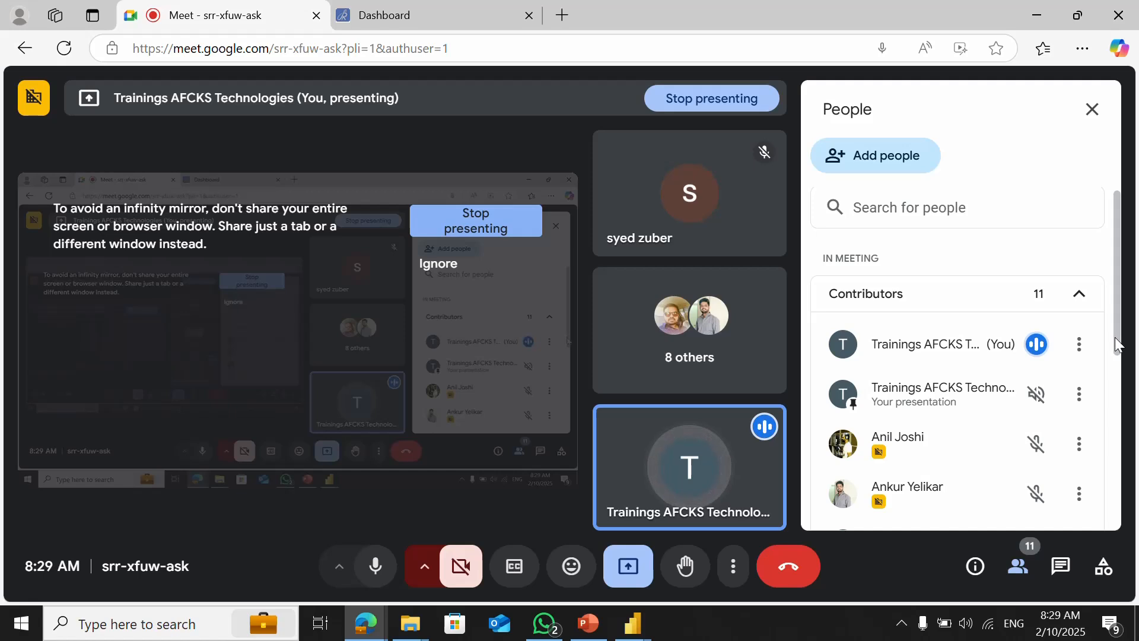
{"action": "left_click_drag", "start_coordinate": [1117, 345], "coordinate": [1125, 495]}
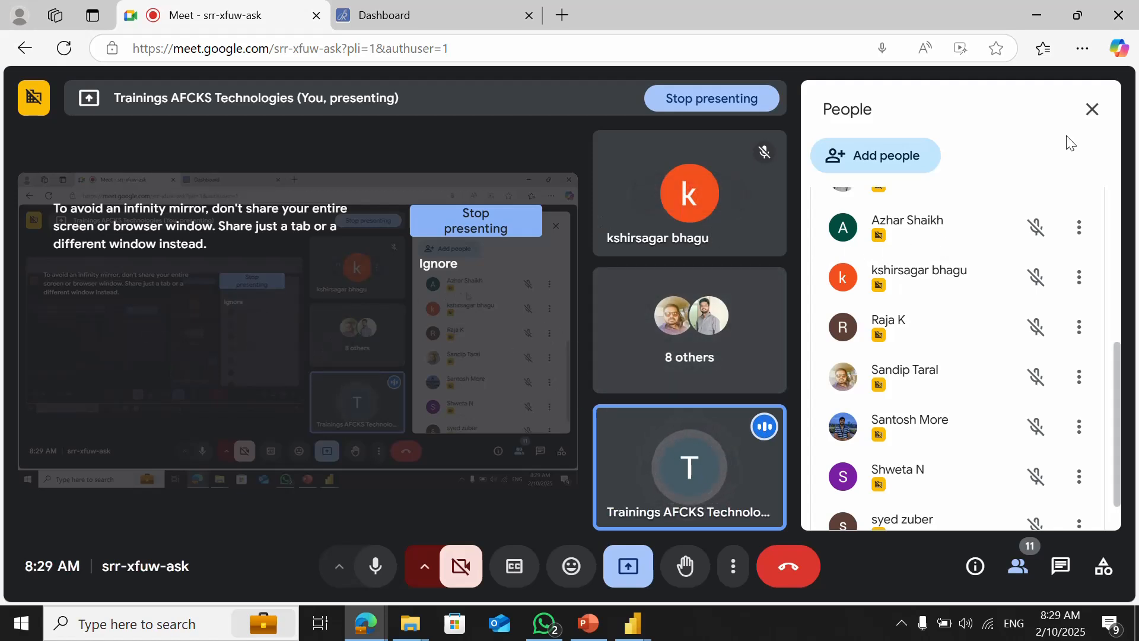
- Close the meeting's participant list and switch back to Power BI Desktop
{"action": "left_click", "coordinate": [1099, 115]}
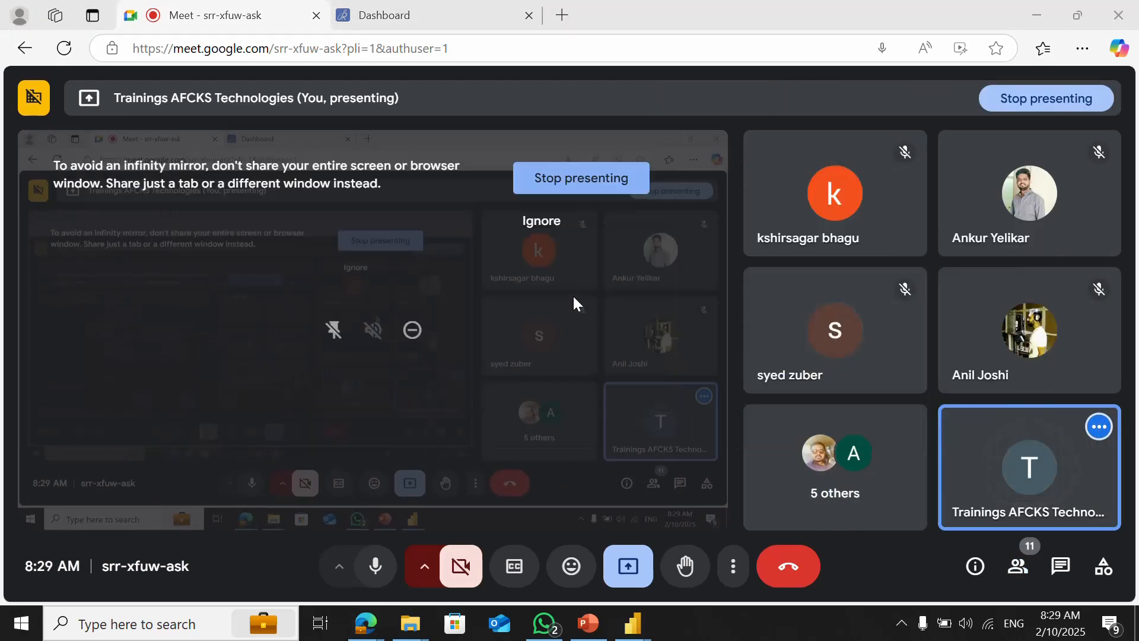
{"action": "key", "text": "alt+Tab"}
{"action": "key", "text": "alt+Tab"}
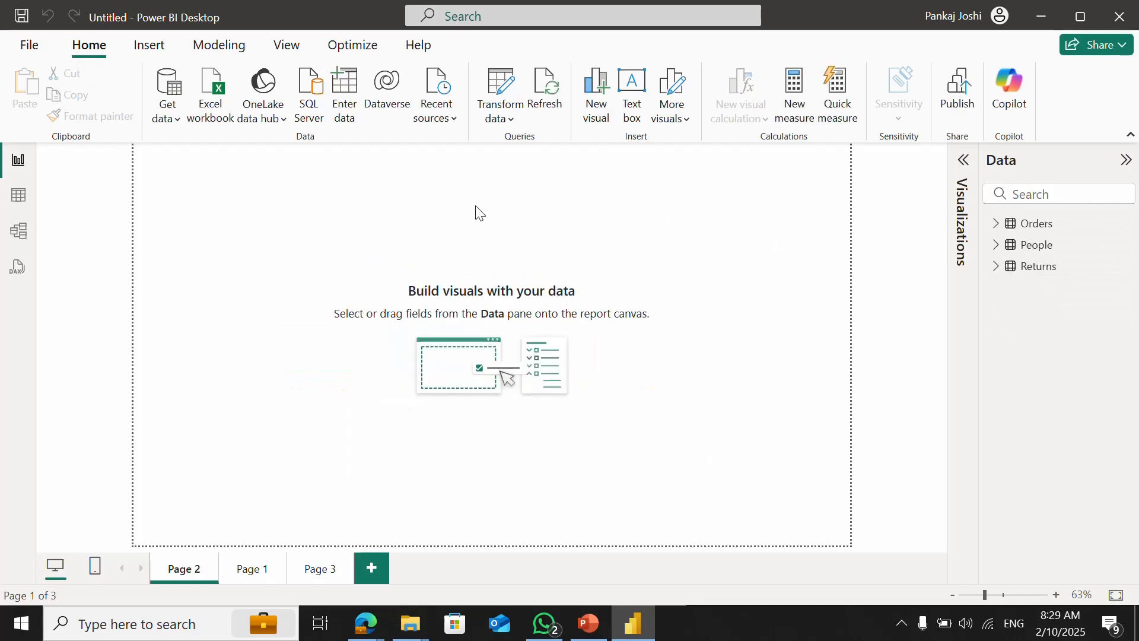
- Collapse and expand the side panes so that both Visualizations and Data are open beside the report canvas
{"action": "left_click", "coordinate": [1128, 161]}
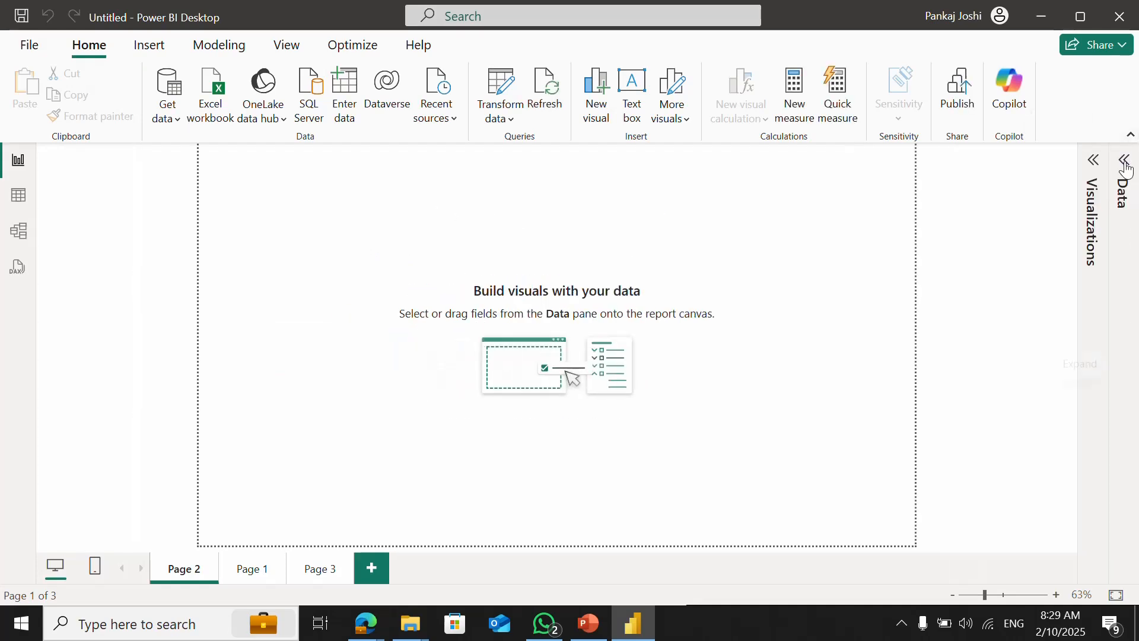
{"action": "left_click", "coordinate": [1095, 161]}
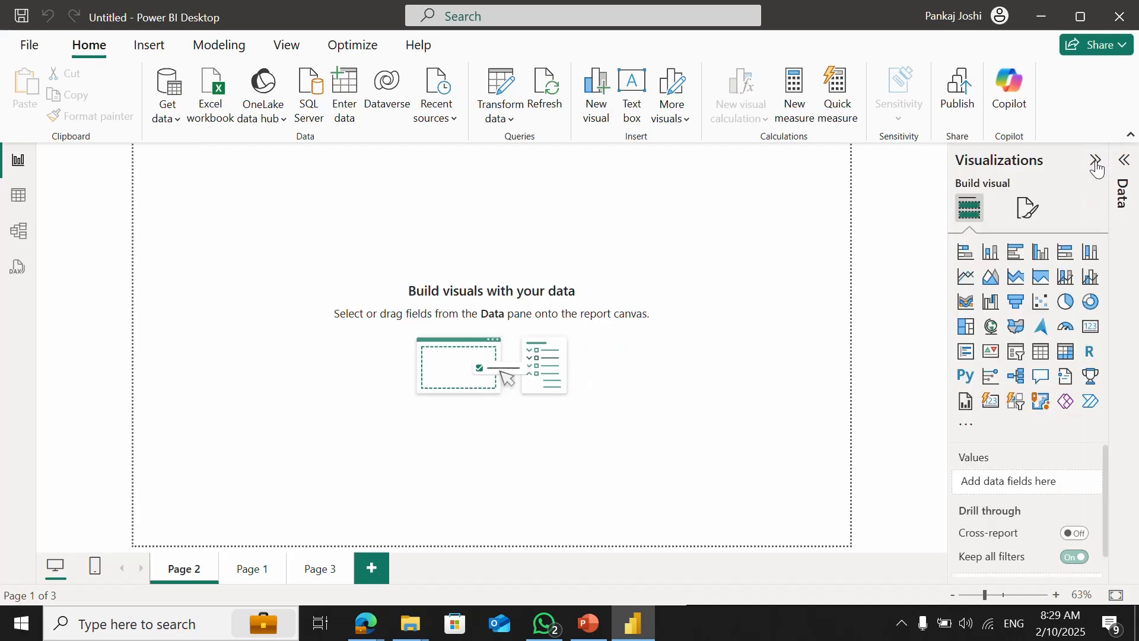
{"action": "left_click", "coordinate": [1095, 159]}
{"action": "left_click", "coordinate": [1094, 161]}
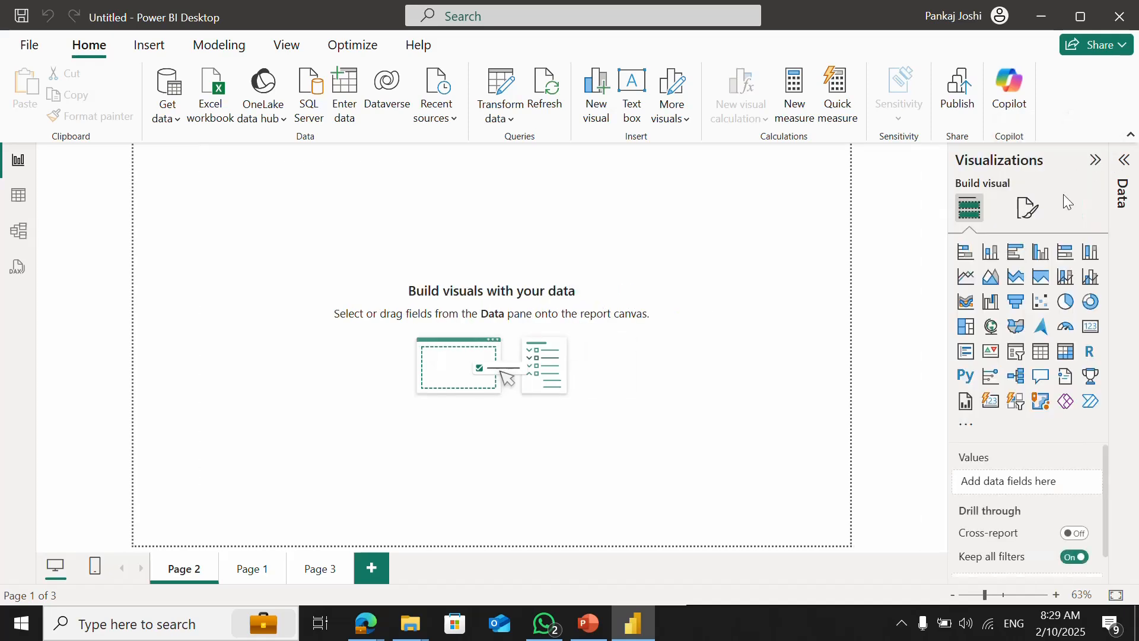
{"action": "left_click", "coordinate": [1130, 168]}
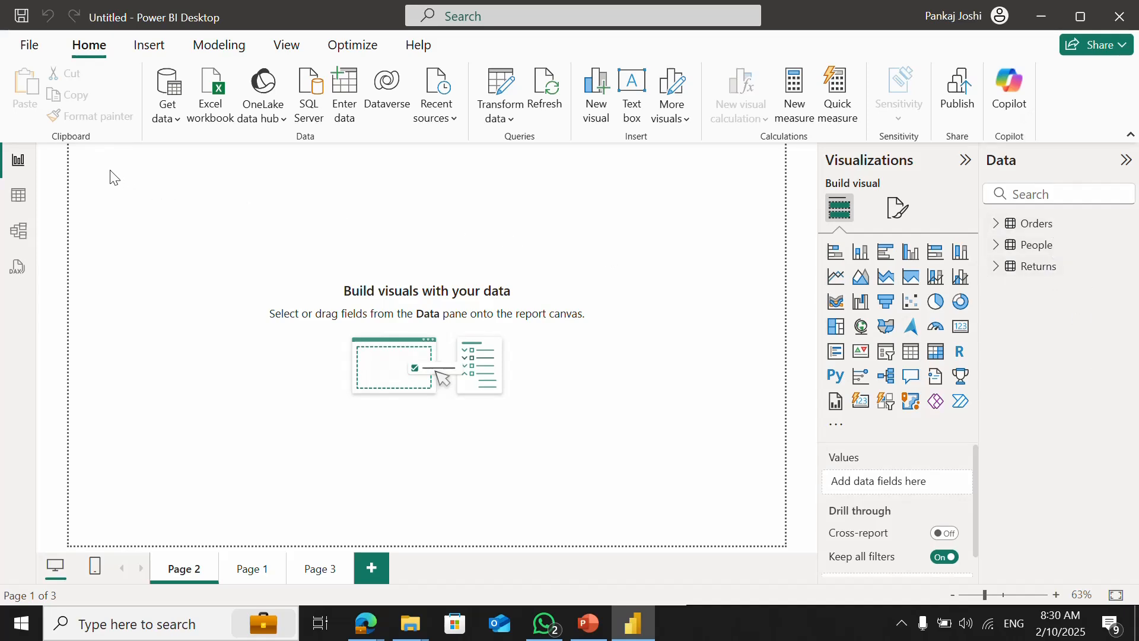
{"action": "left_click_drag", "start_coordinate": [110, 174], "coordinate": [723, 503]}
- Examine the loaded rows and column headers of the Orders, People and Returns tables in Table view
{"action": "left_click", "coordinate": [19, 194]}
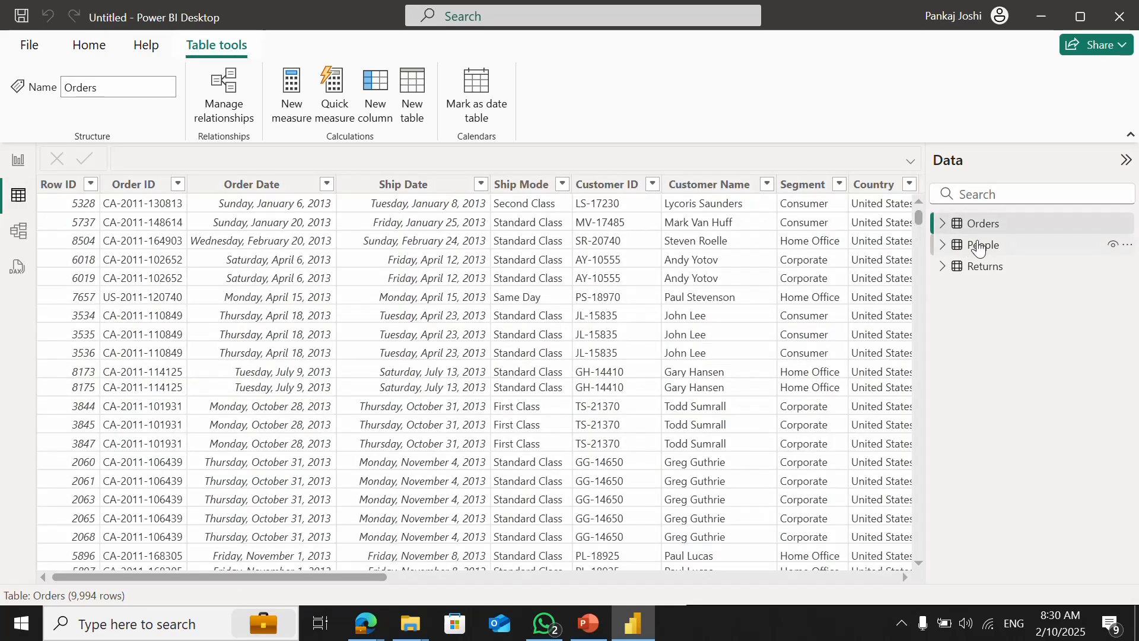
{"action": "left_click", "coordinate": [968, 245]}
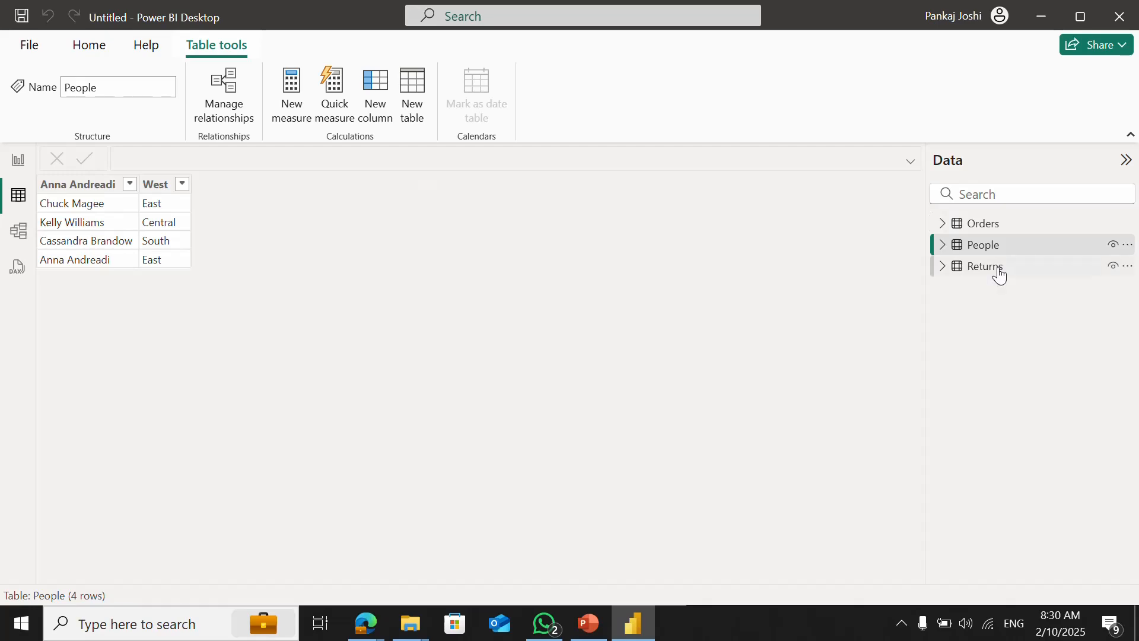
{"action": "left_click", "coordinate": [997, 268]}
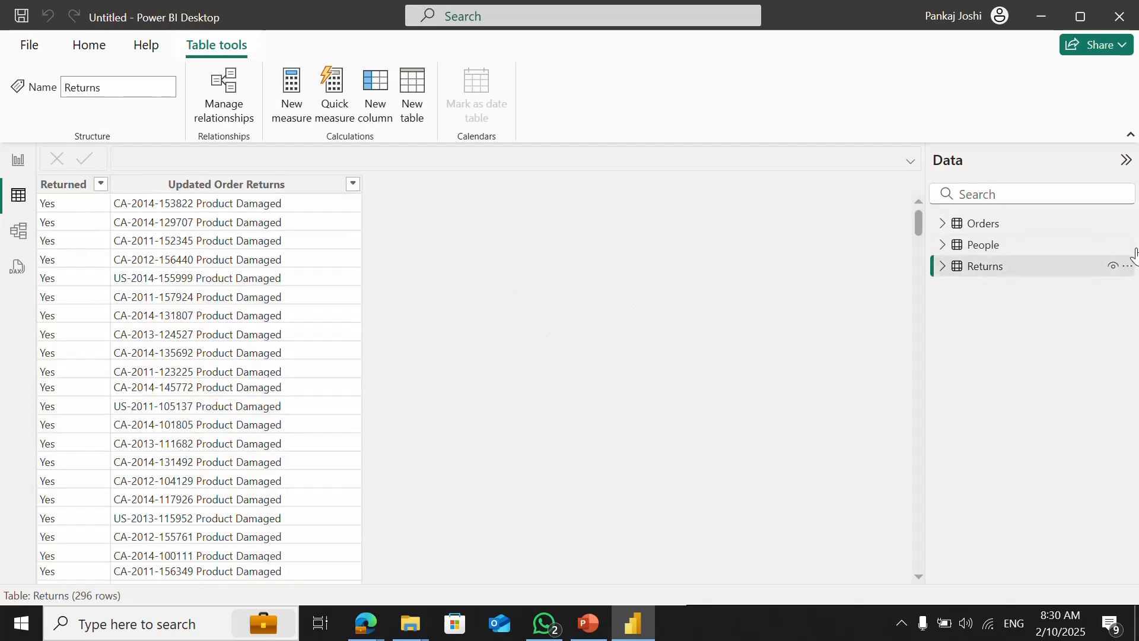
{"action": "left_click", "coordinate": [1016, 246]}
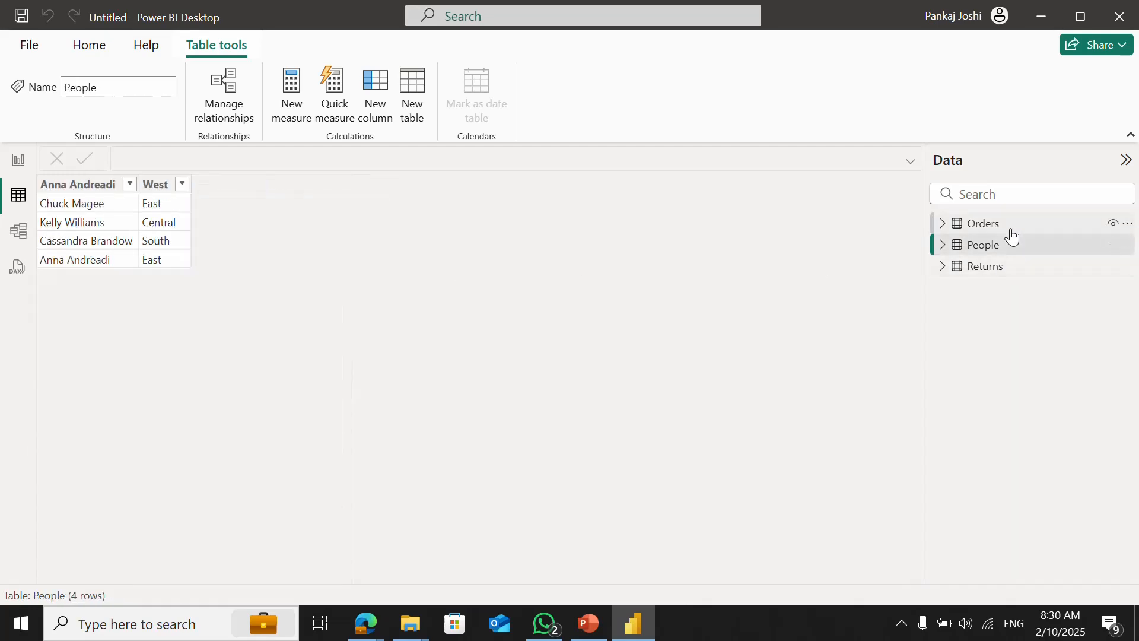
{"action": "left_click", "coordinate": [1011, 230]}
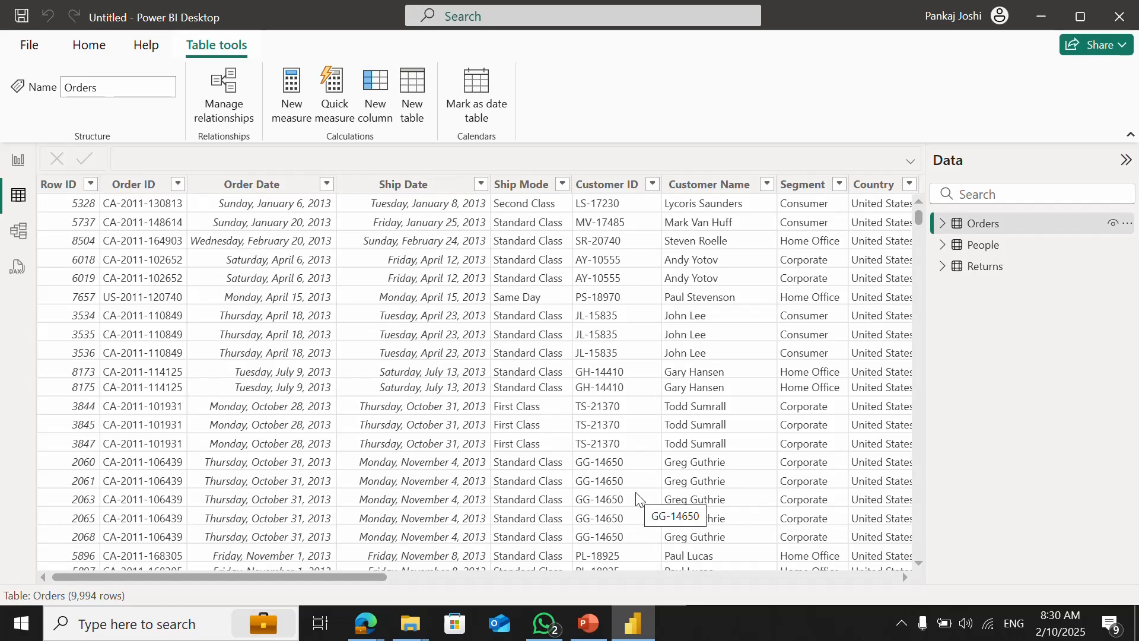
- Show the three tables in Model view and collapse the Properties and Data panes to reveal the whole diagram
{"action": "left_click", "coordinate": [18, 230]}
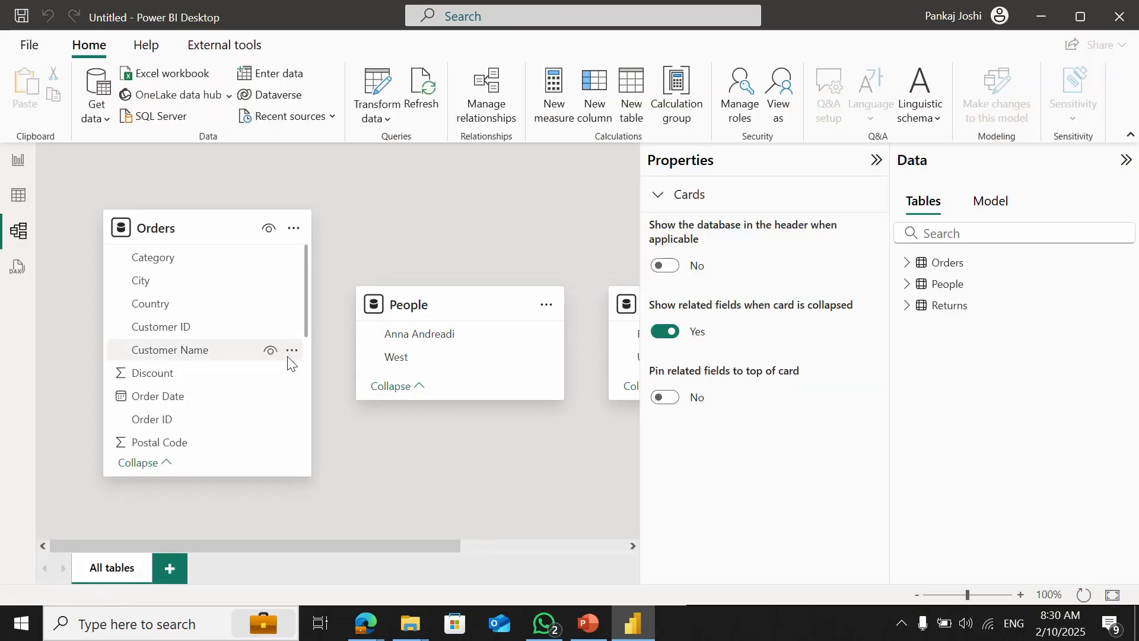
{"action": "left_click", "coordinate": [877, 160]}
{"action": "left_click", "coordinate": [1126, 161]}
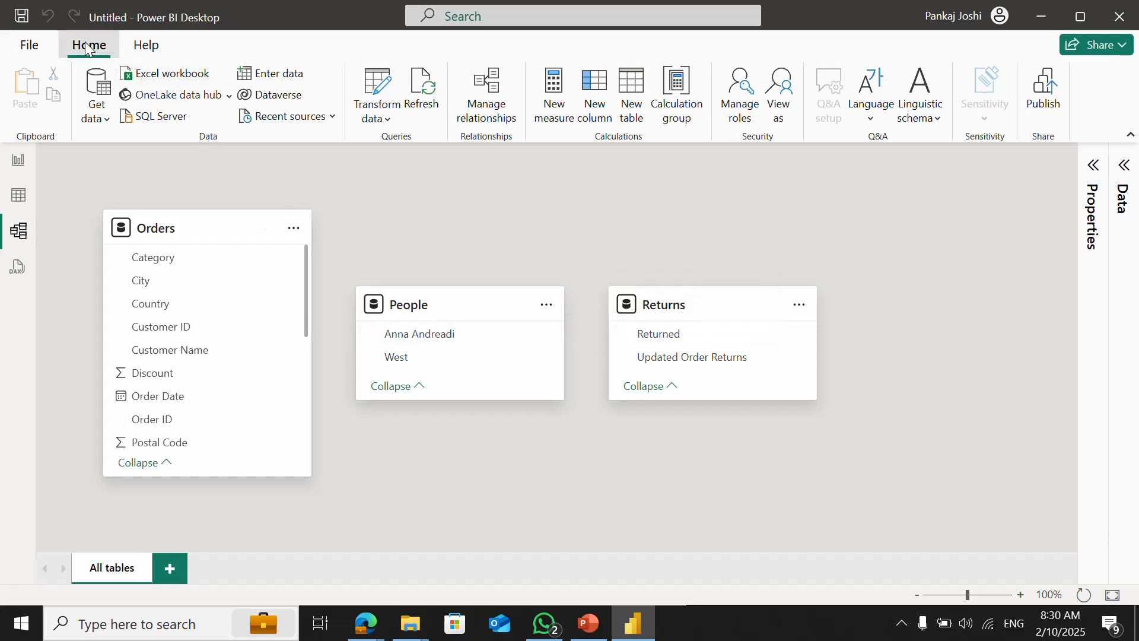
- Delete the Changed Type2 and Promoted Headers1 steps from the People query in Power Query Editor, and close and apply the changes
{"action": "left_click", "coordinate": [19, 161]}
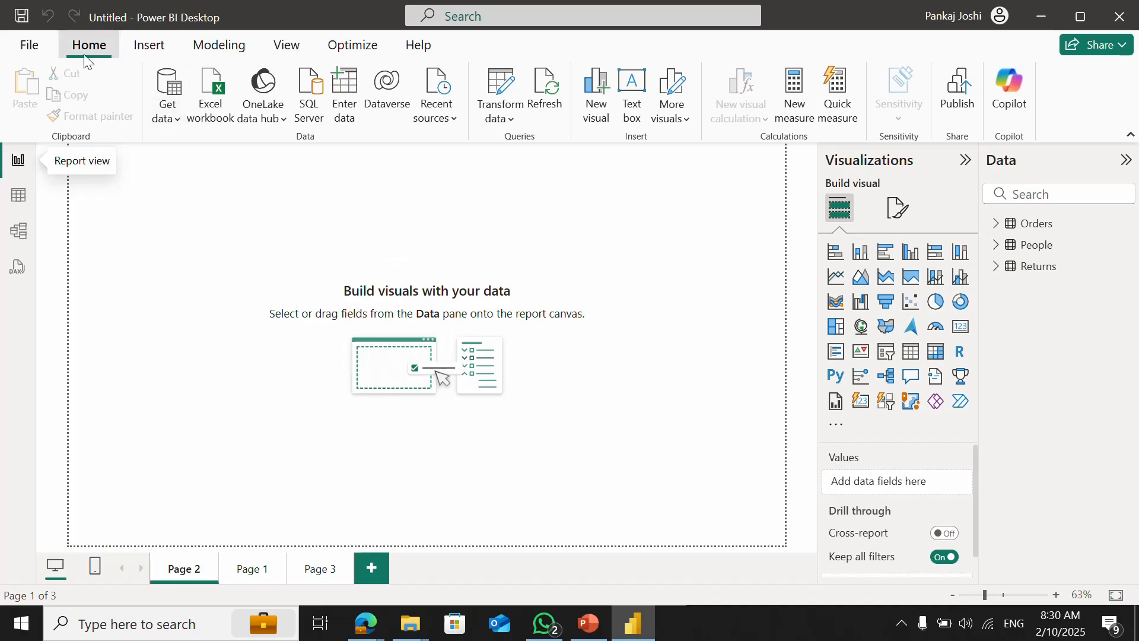
{"action": "left_click", "coordinate": [503, 83]}
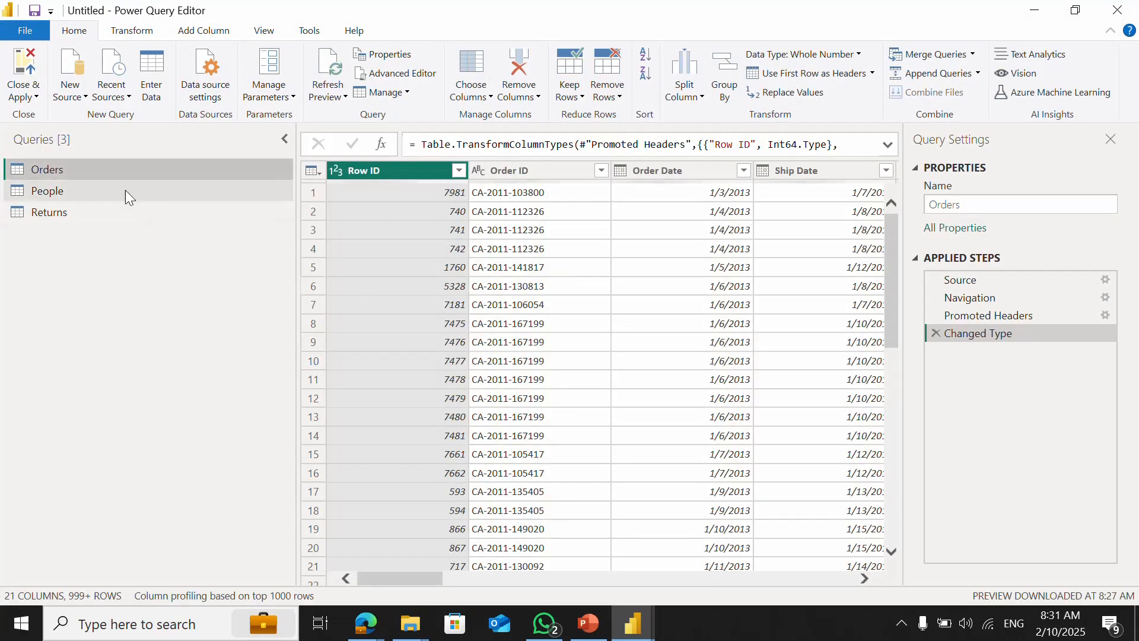
{"action": "left_click", "coordinate": [125, 190]}
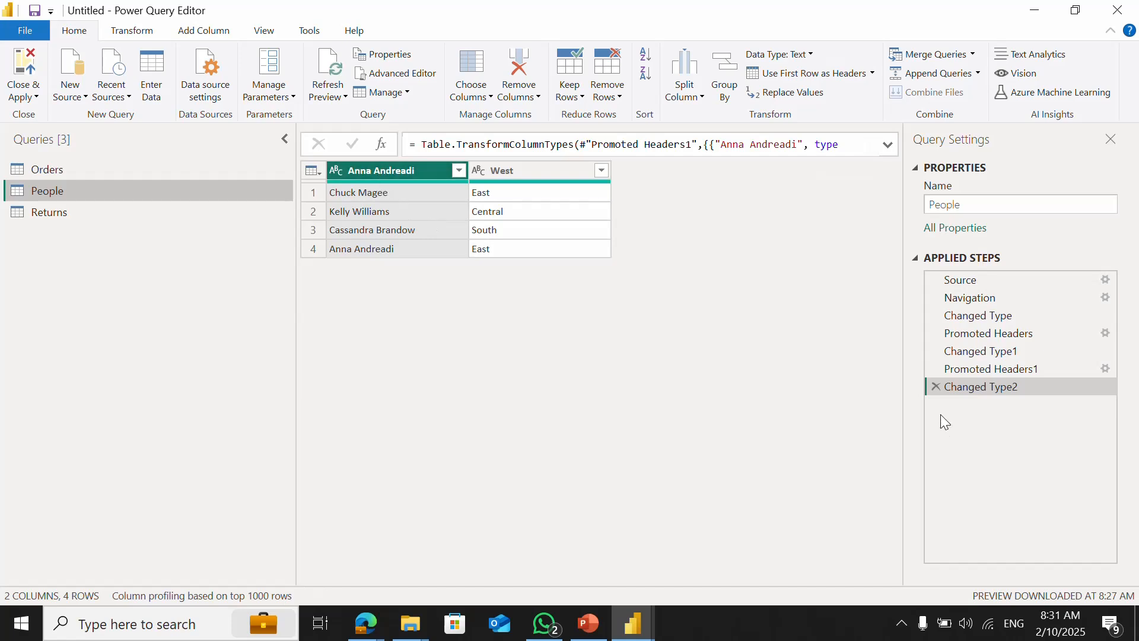
{"action": "left_click", "coordinate": [934, 388]}
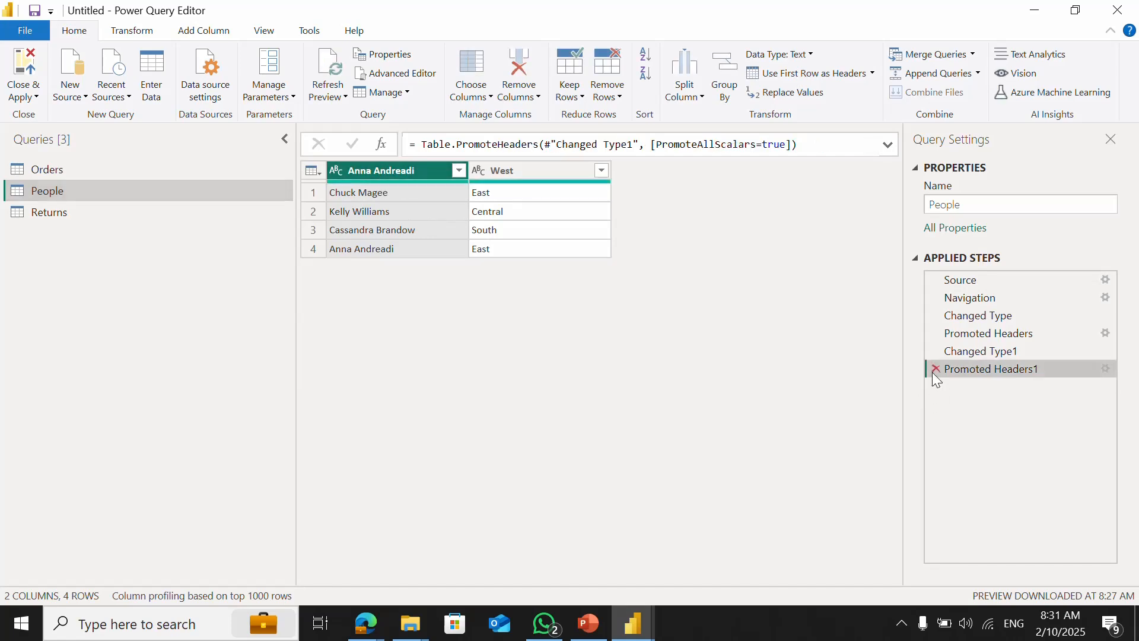
{"action": "left_click", "coordinate": [934, 370]}
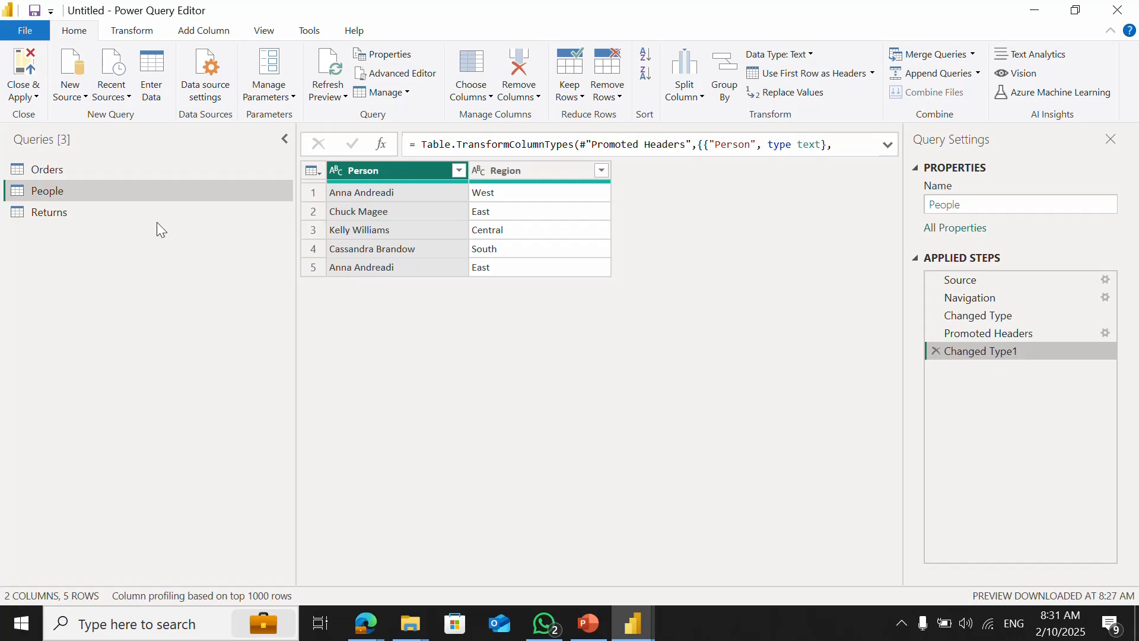
{"action": "left_click", "coordinate": [127, 216]}
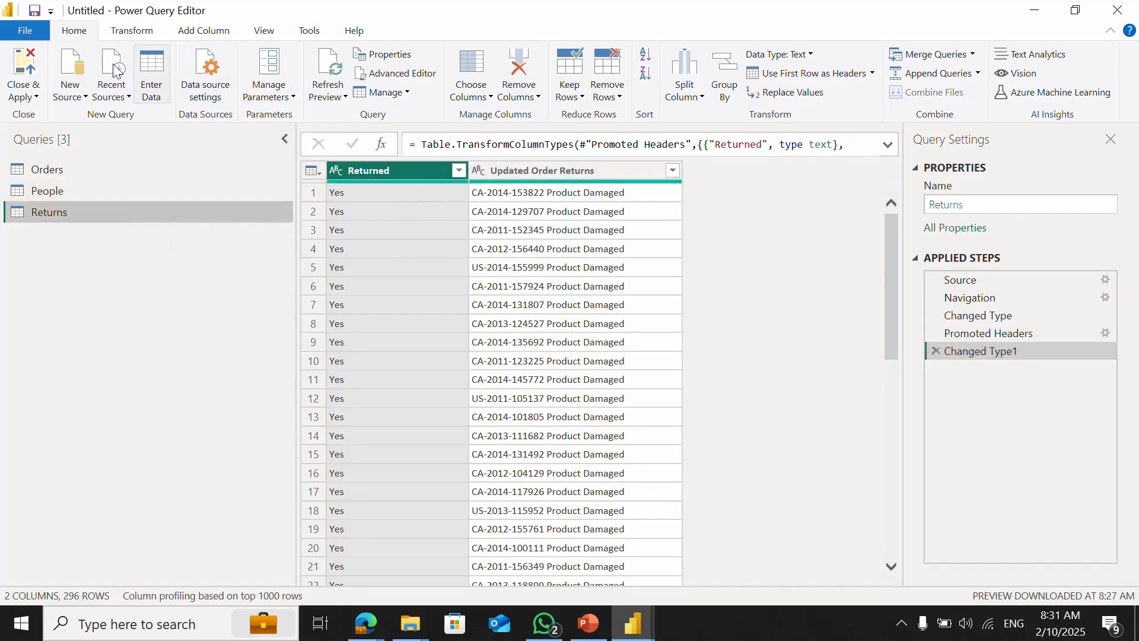
{"action": "left_click", "coordinate": [16, 65]}
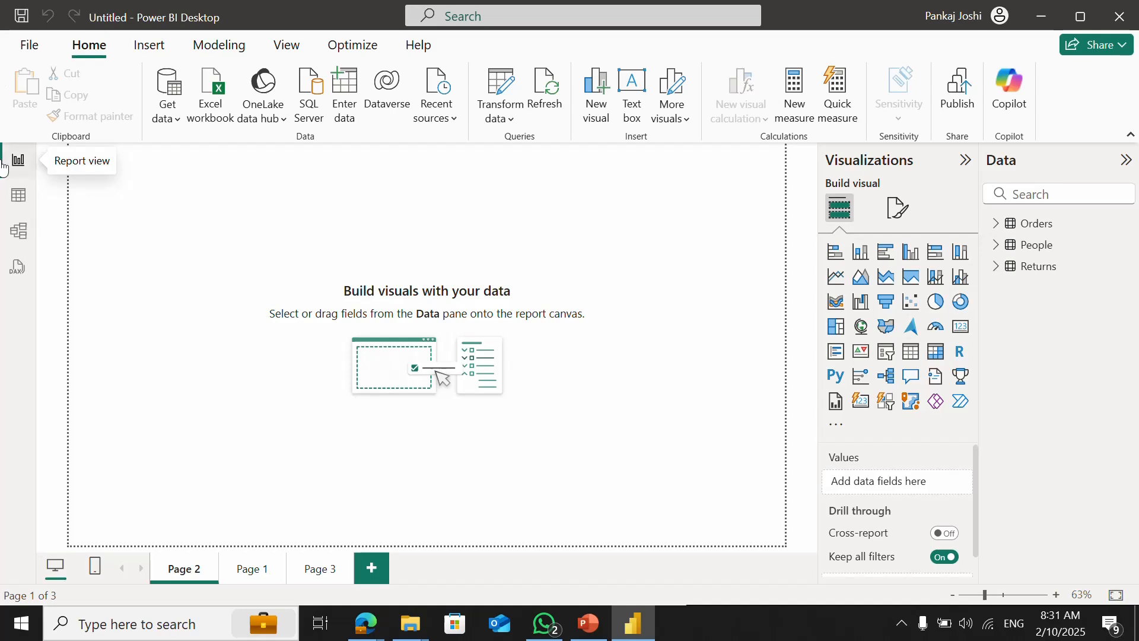
- Check the column headers of the People and Returns tables in Table view and return to the report canvas
{"action": "left_click", "coordinate": [18, 195]}
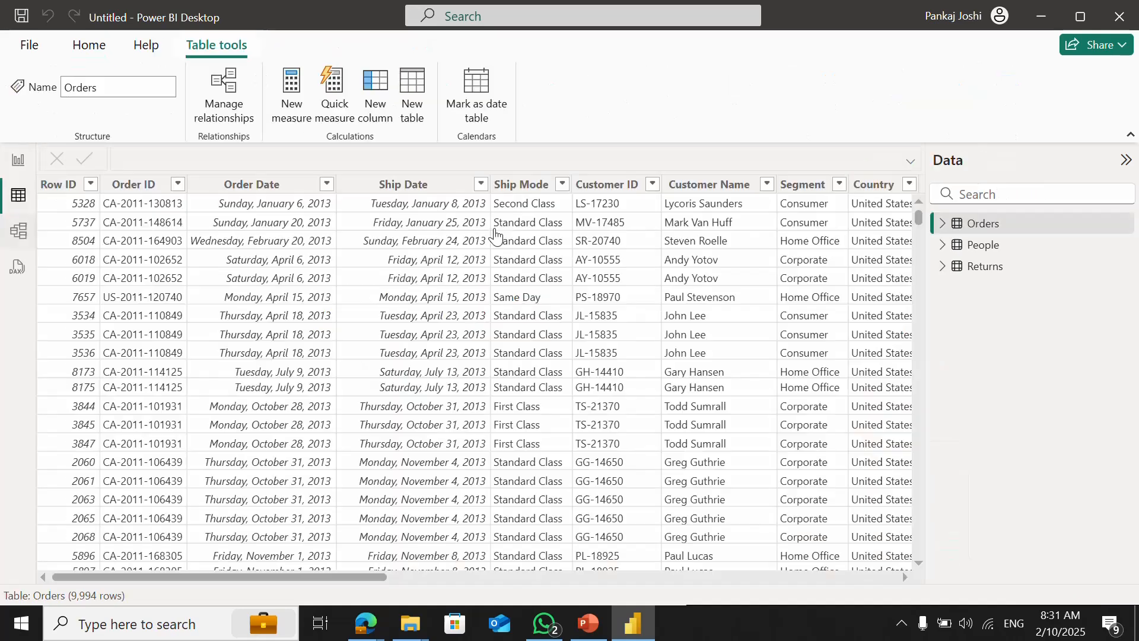
{"action": "left_click", "coordinate": [982, 245]}
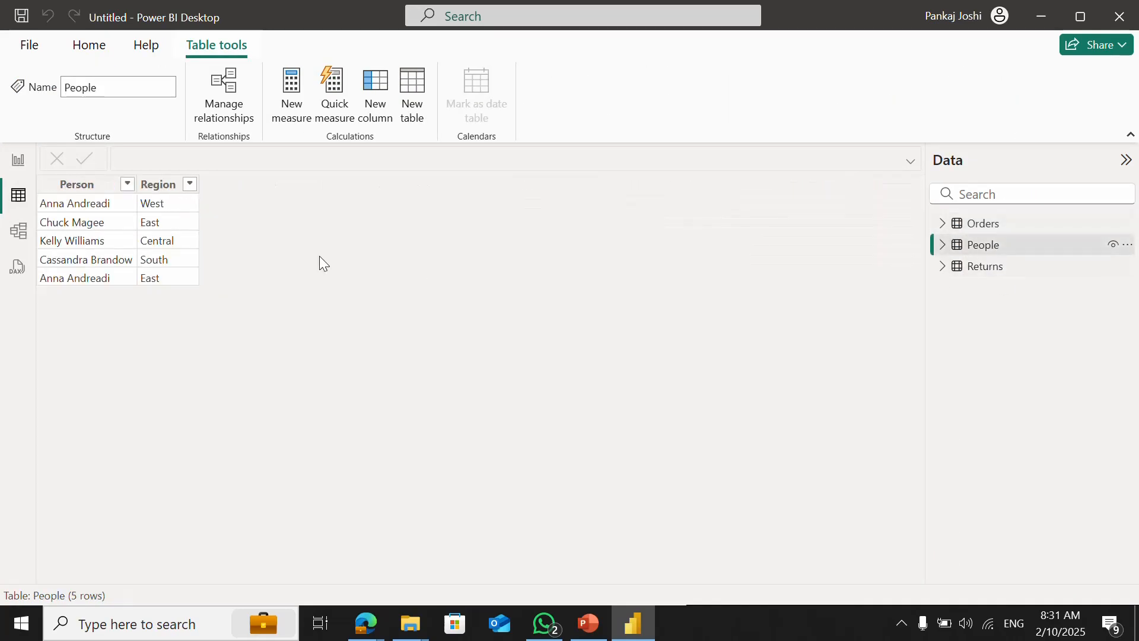
{"action": "left_click", "coordinate": [1002, 266]}
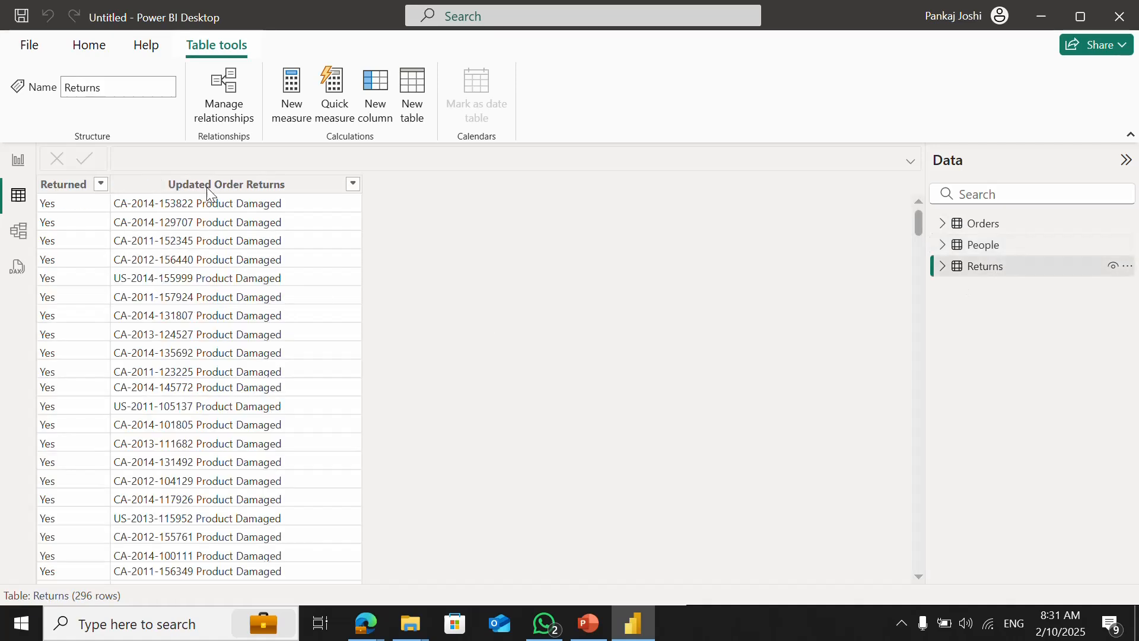
{"action": "left_click", "coordinate": [1018, 249]}
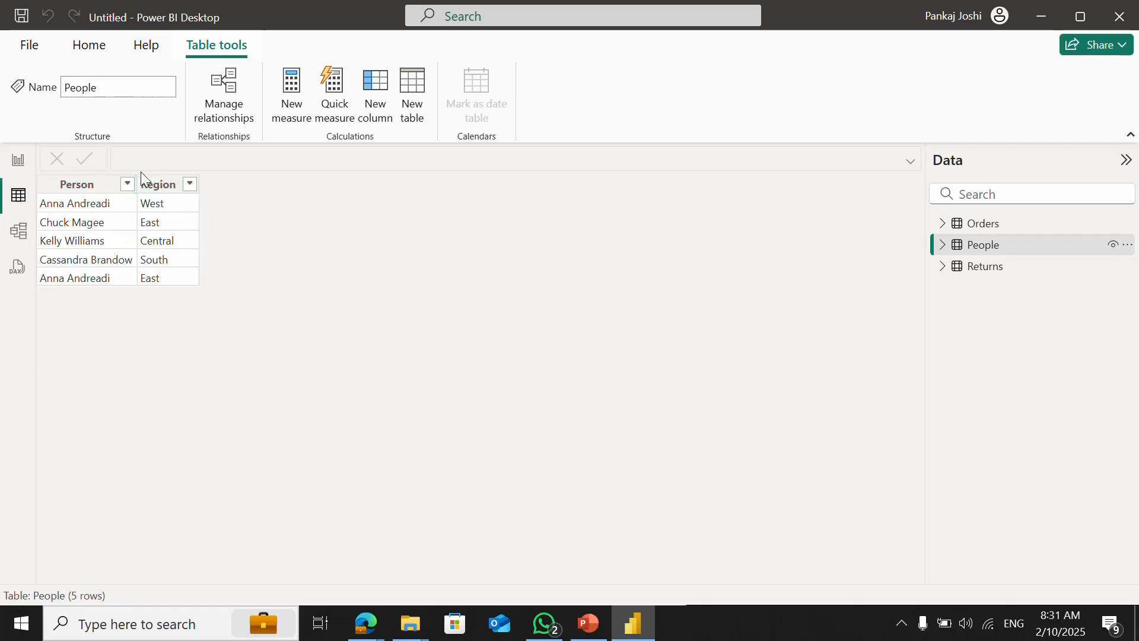
{"action": "left_click", "coordinate": [21, 161]}
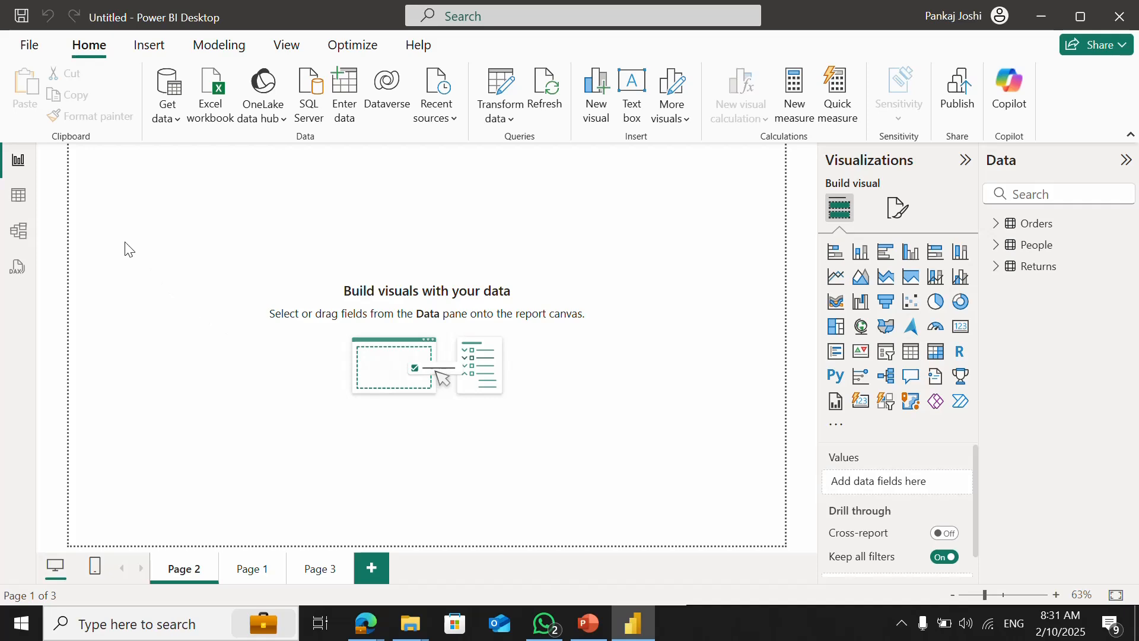
{"action": "left_click_drag", "start_coordinate": [124, 248], "coordinate": [334, 416]}
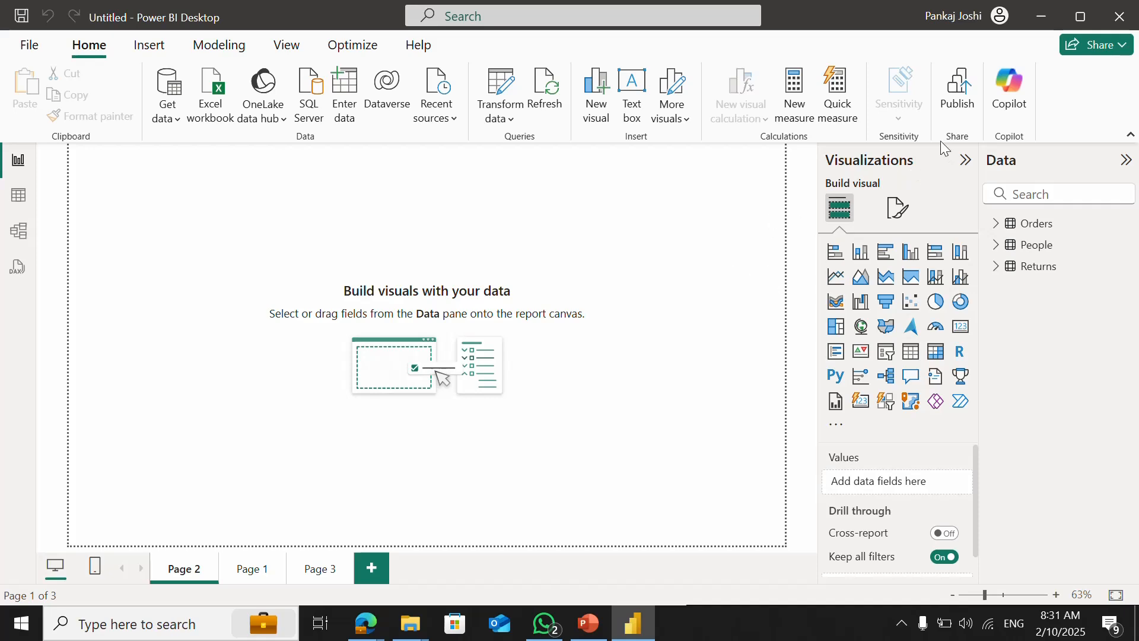
- Place a table visual in the upper-left part of Page 2 and convert it to a stacked column chart
{"action": "left_click", "coordinate": [912, 358]}
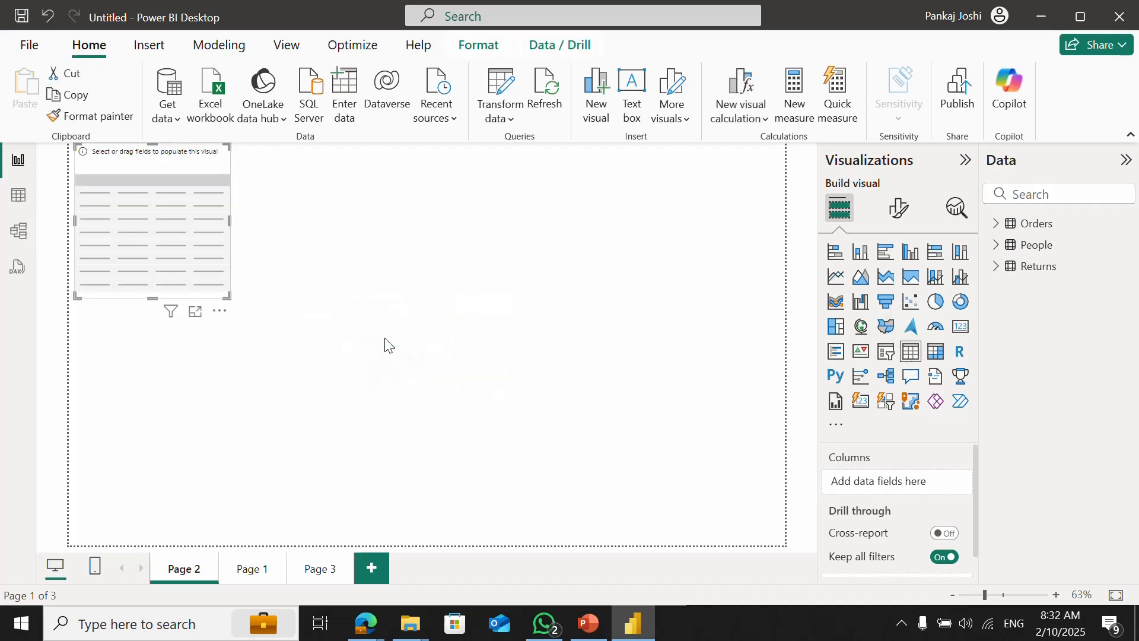
{"action": "left_click_drag", "start_coordinate": [194, 243], "coordinate": [196, 296]}
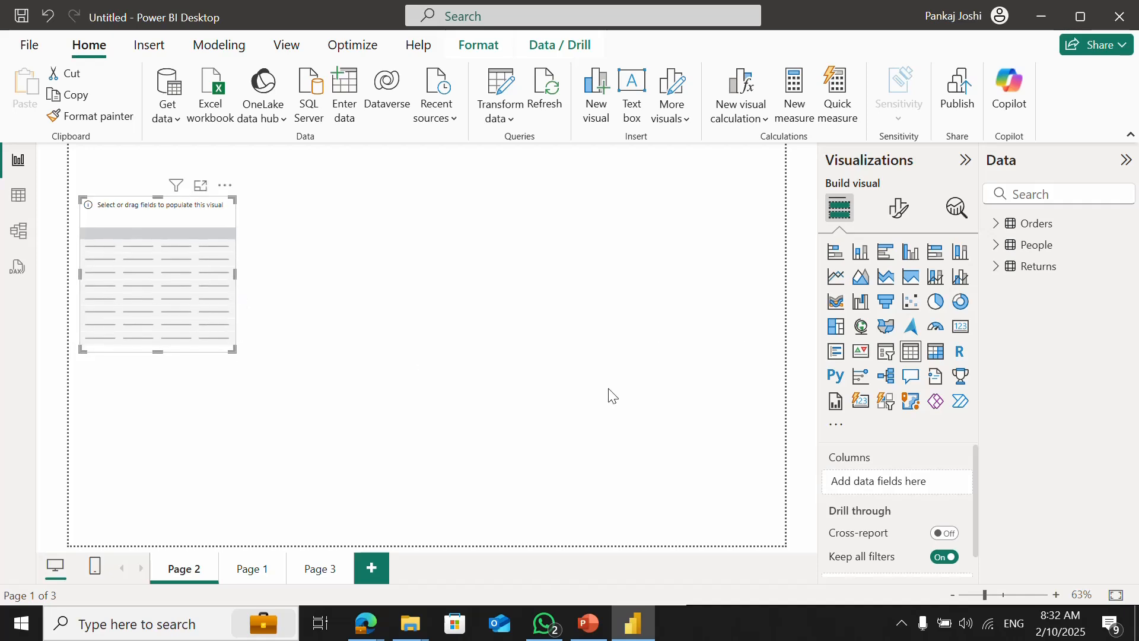
{"action": "left_click", "coordinate": [862, 254]}
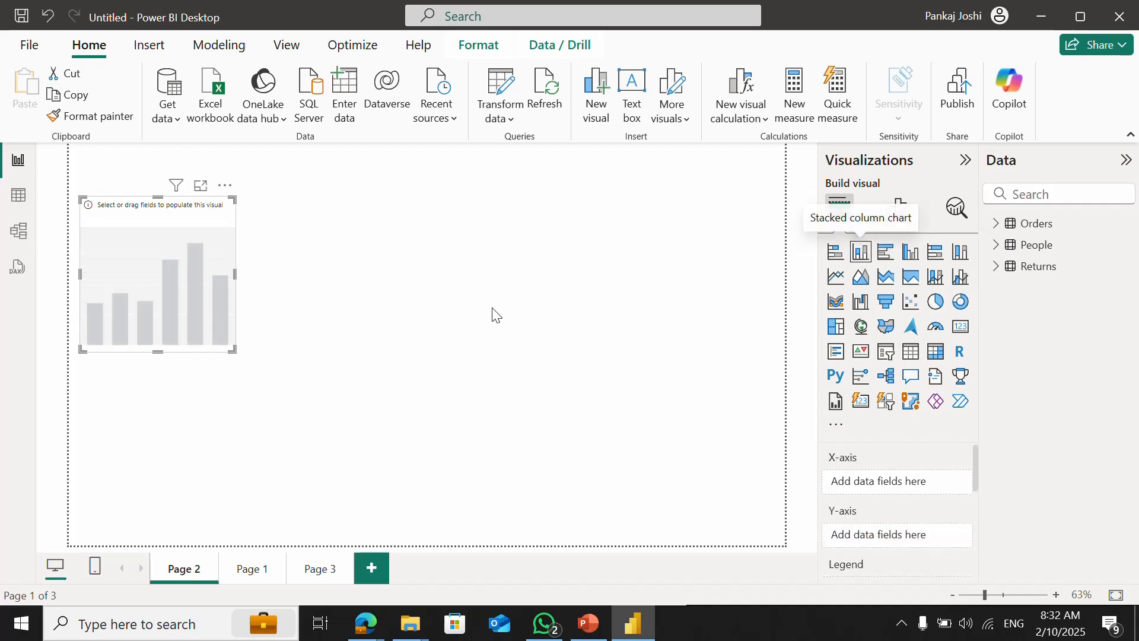
- Assign Category to the chart's X-axis and Sales to its Y-axis from the Orders table, and widen the chart
{"action": "left_click", "coordinate": [996, 225]}
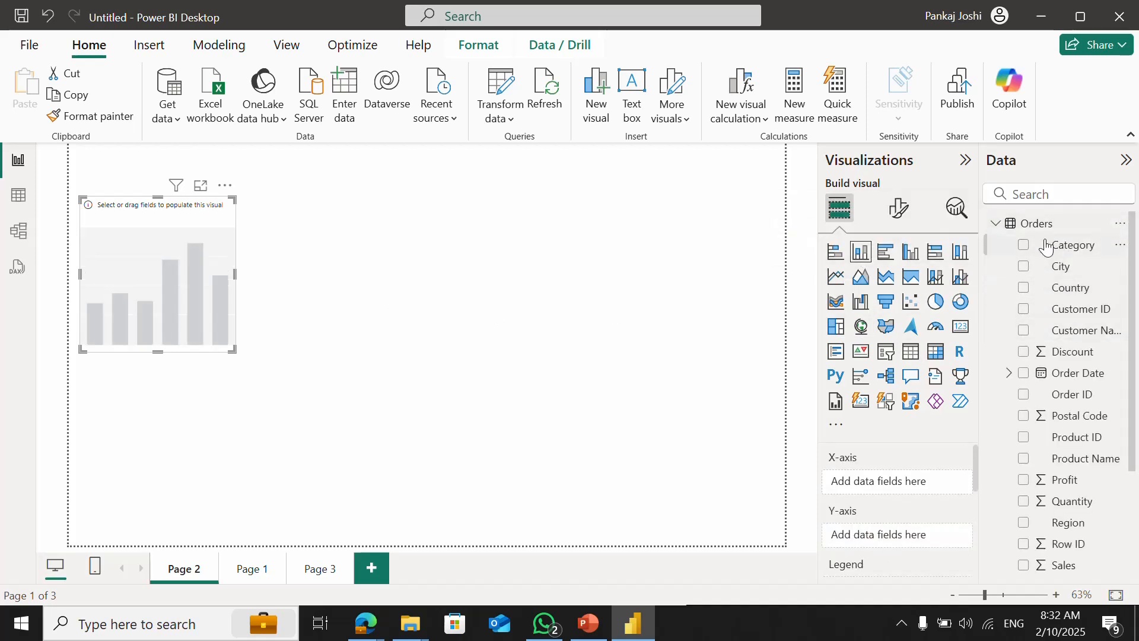
{"action": "left_click", "coordinate": [1024, 245]}
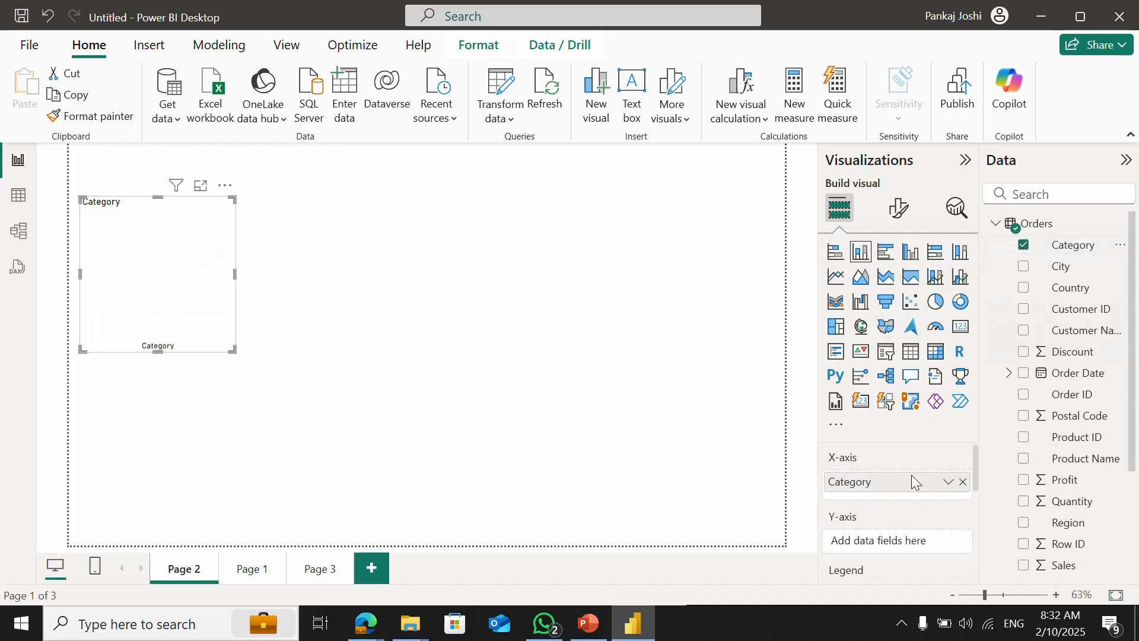
{"action": "left_click_drag", "start_coordinate": [975, 461], "coordinate": [975, 478]}
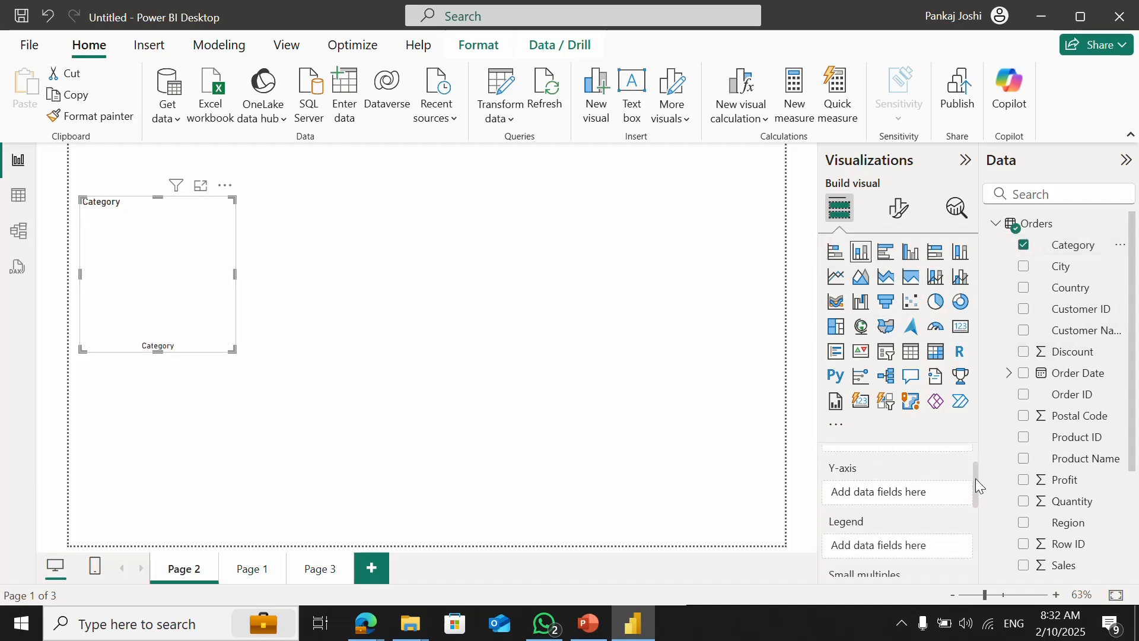
{"action": "left_click_drag", "start_coordinate": [1045, 573], "coordinate": [917, 514]}
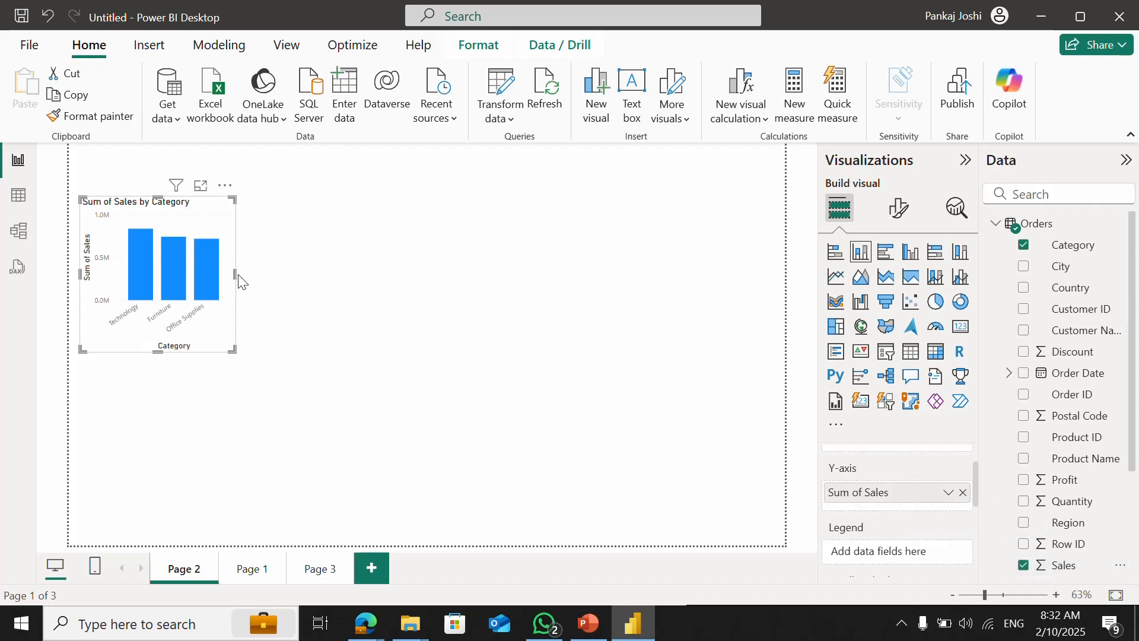
{"action": "left_click_drag", "start_coordinate": [236, 275], "coordinate": [334, 295]}
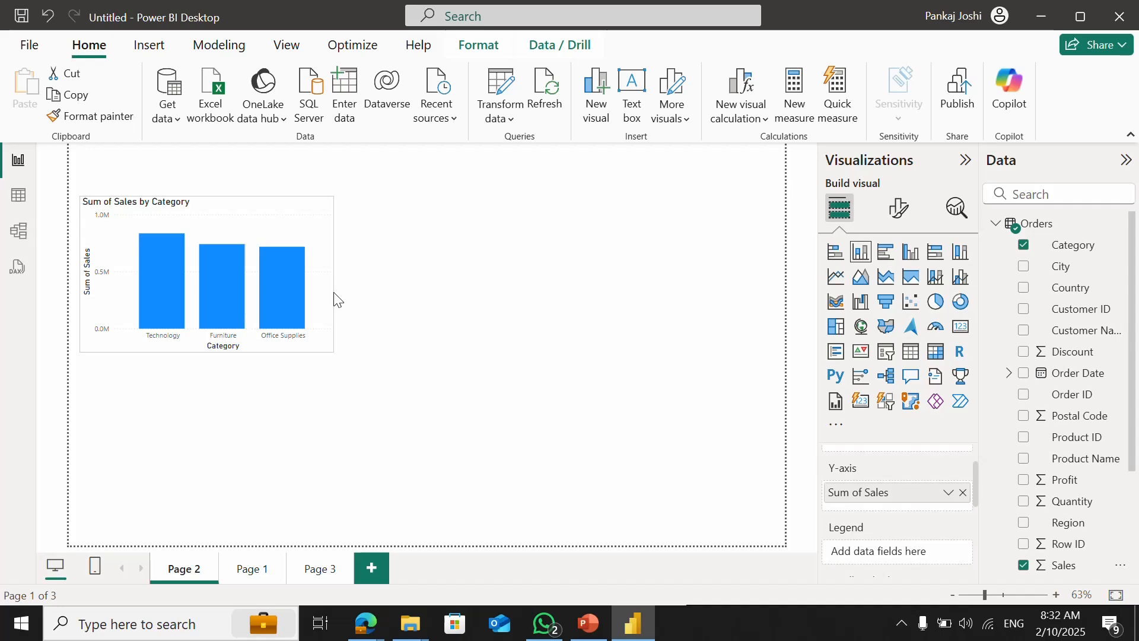
{"action": "left_click", "coordinate": [335, 298]}
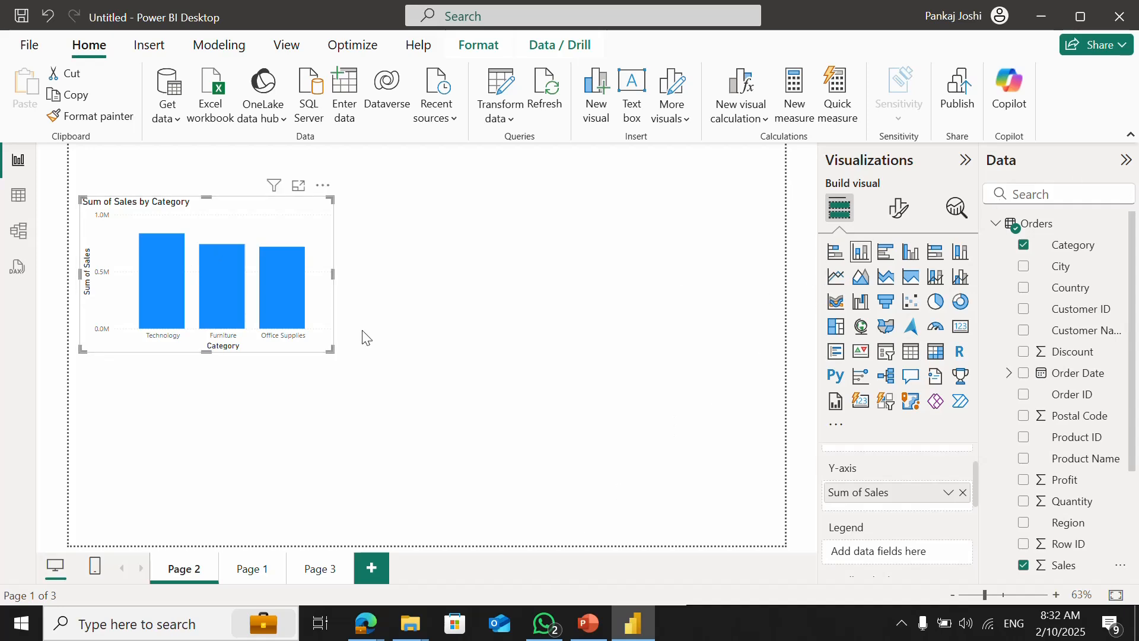
- Turn off the Y-axis values and the Y-axis title on the Sum of Sales by Category column chart
{"action": "left_click", "coordinate": [415, 356]}
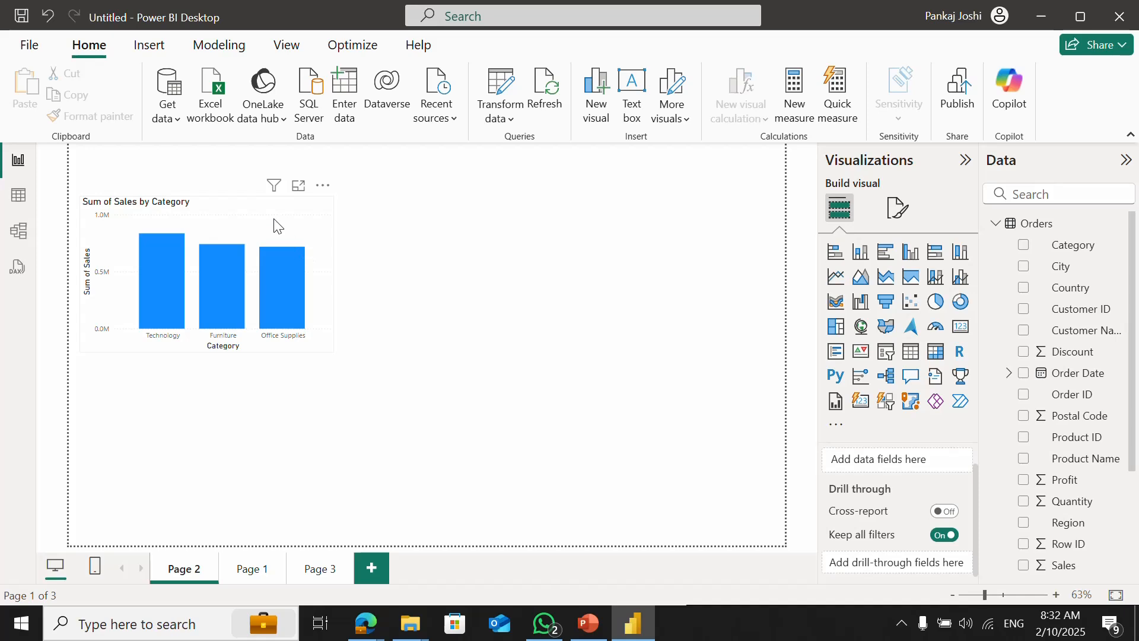
{"action": "left_click", "coordinate": [226, 290]}
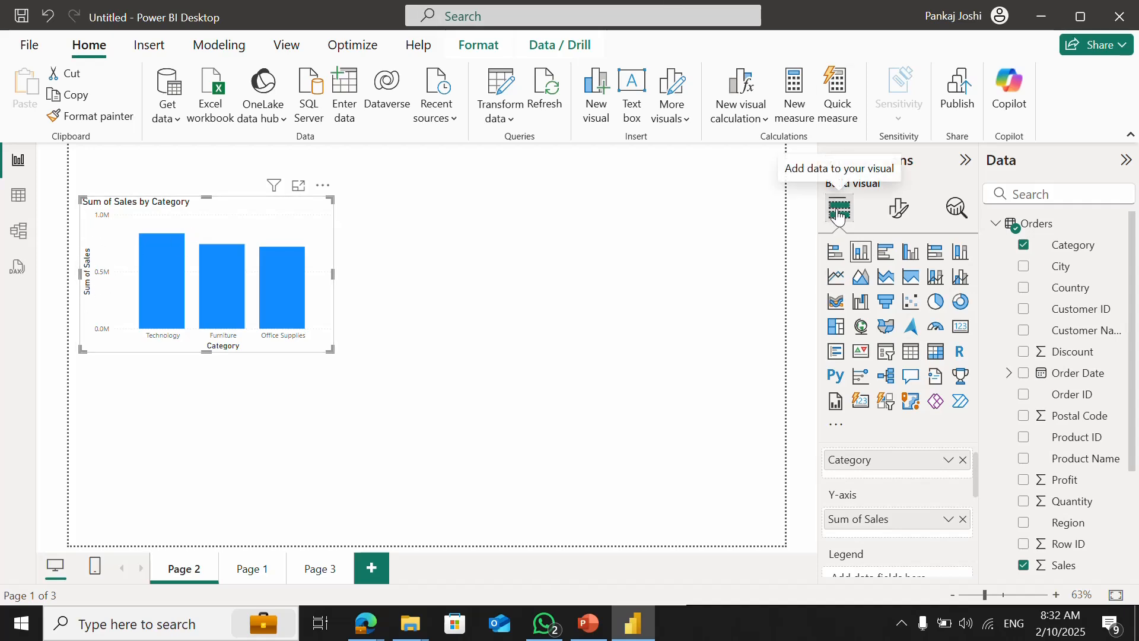
{"action": "left_click", "coordinate": [902, 211]}
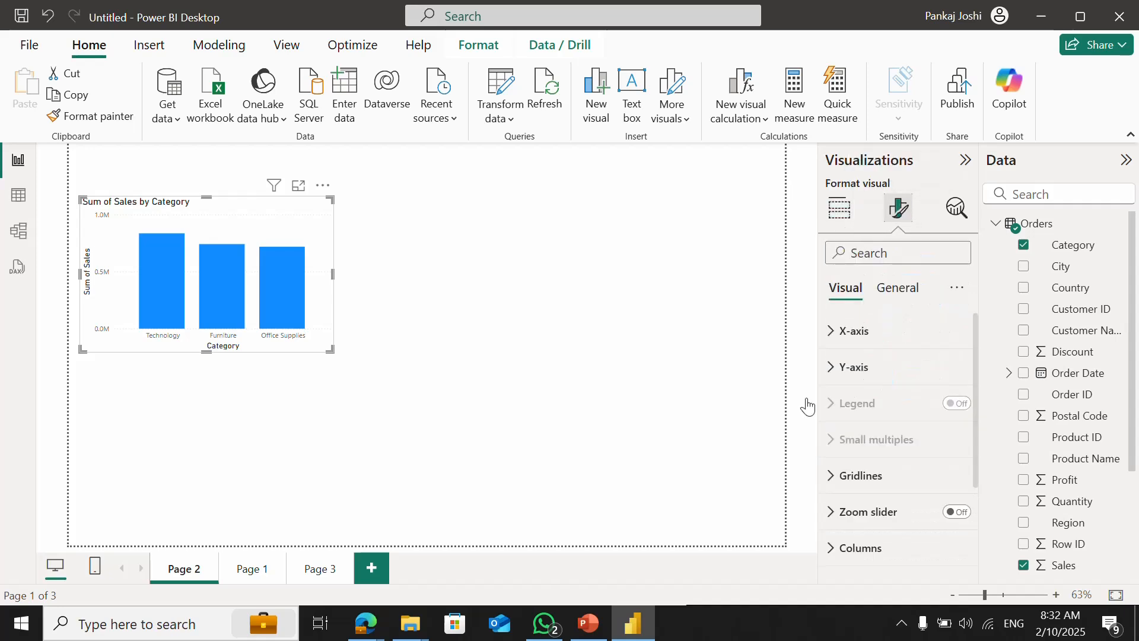
{"action": "left_click", "coordinate": [836, 374]}
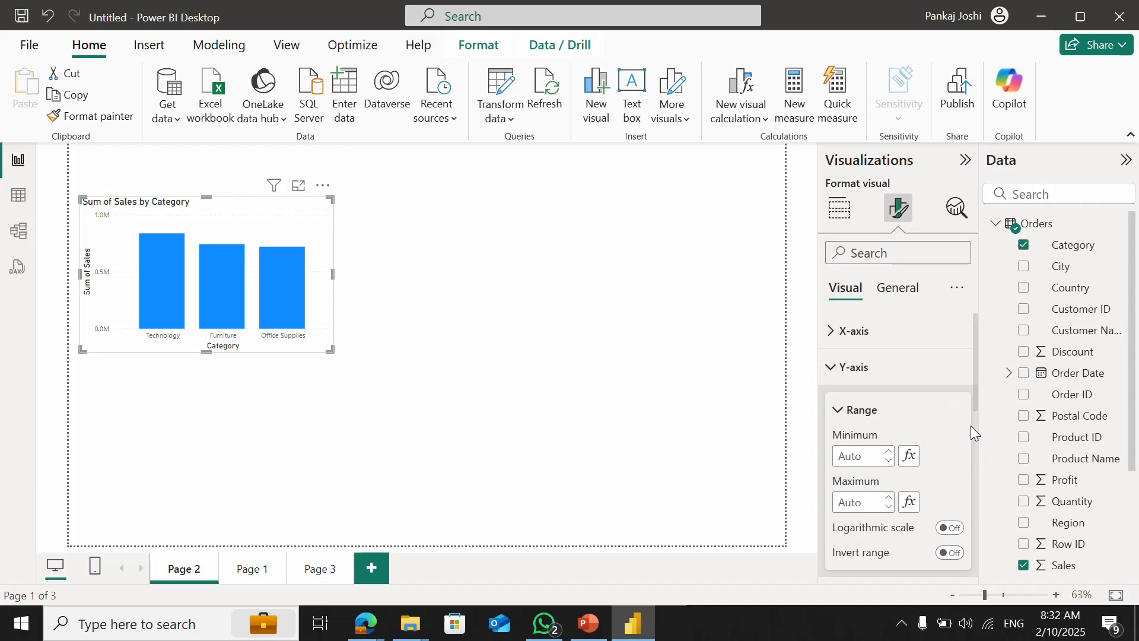
{"action": "scroll", "coordinate": [976, 409], "scroll_direction": "down", "scroll_amount": 3}
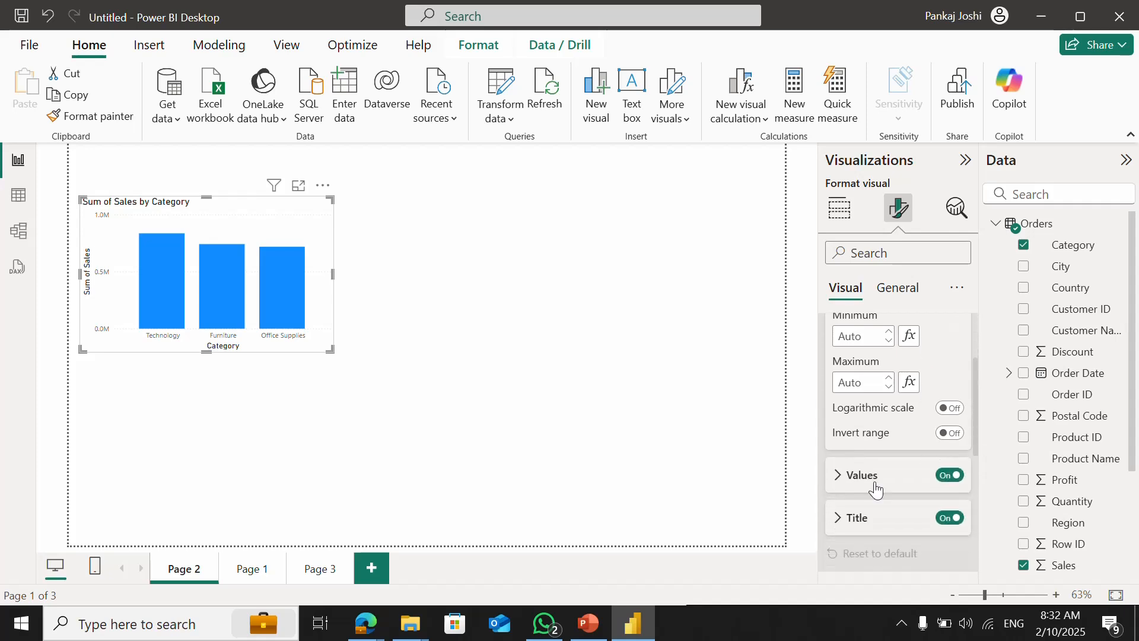
{"action": "left_click", "coordinate": [947, 478]}
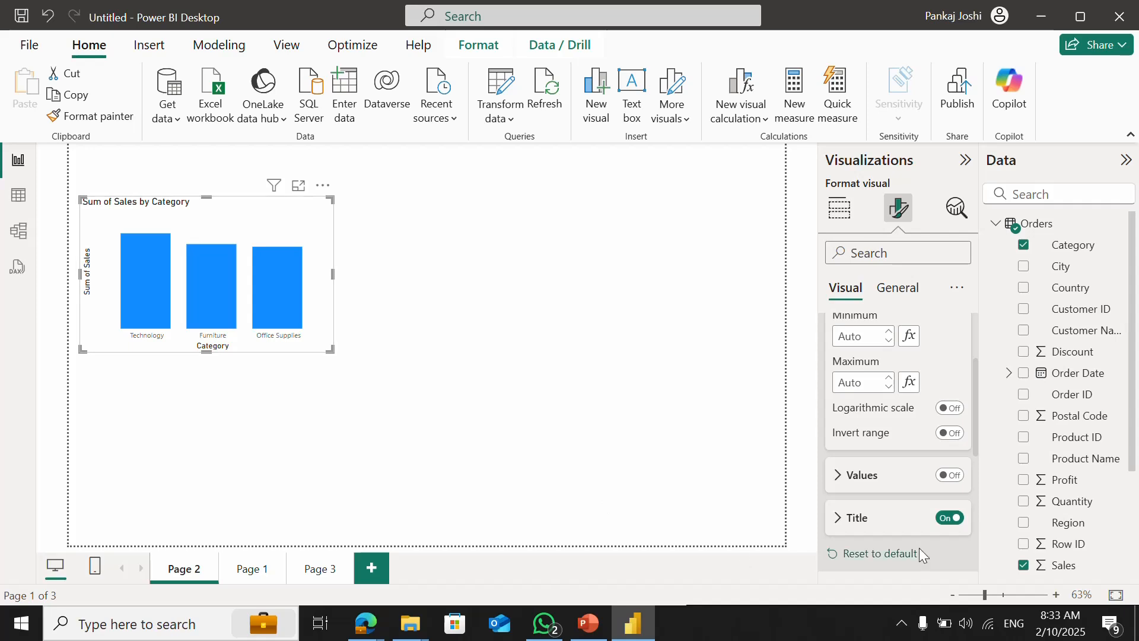
{"action": "left_click", "coordinate": [949, 517]}
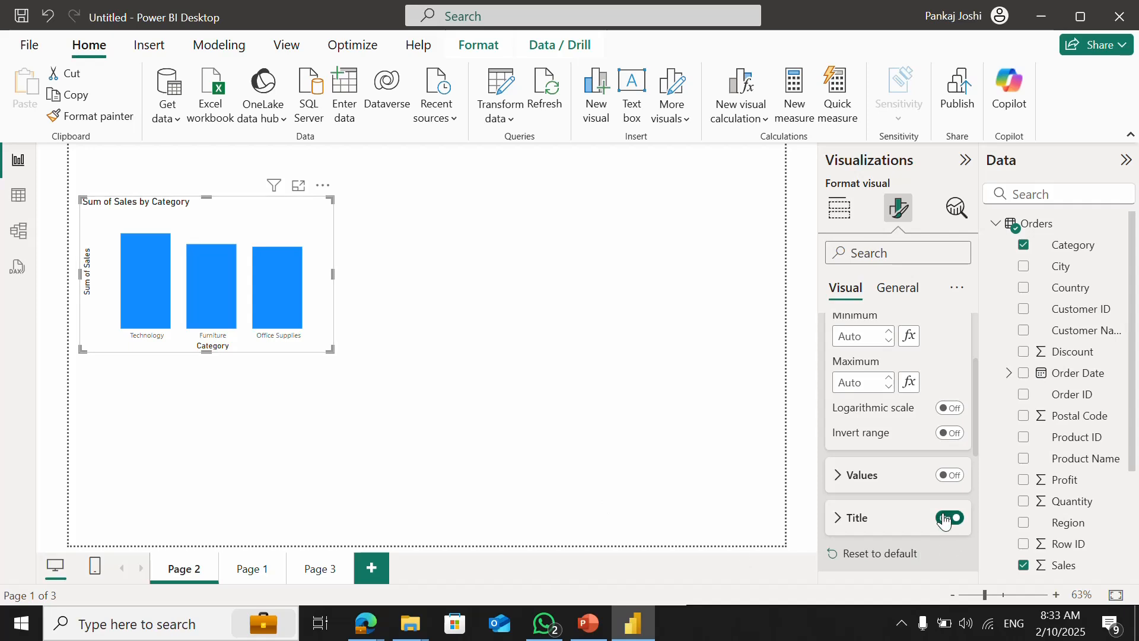
{"action": "left_click", "coordinate": [615, 440]}
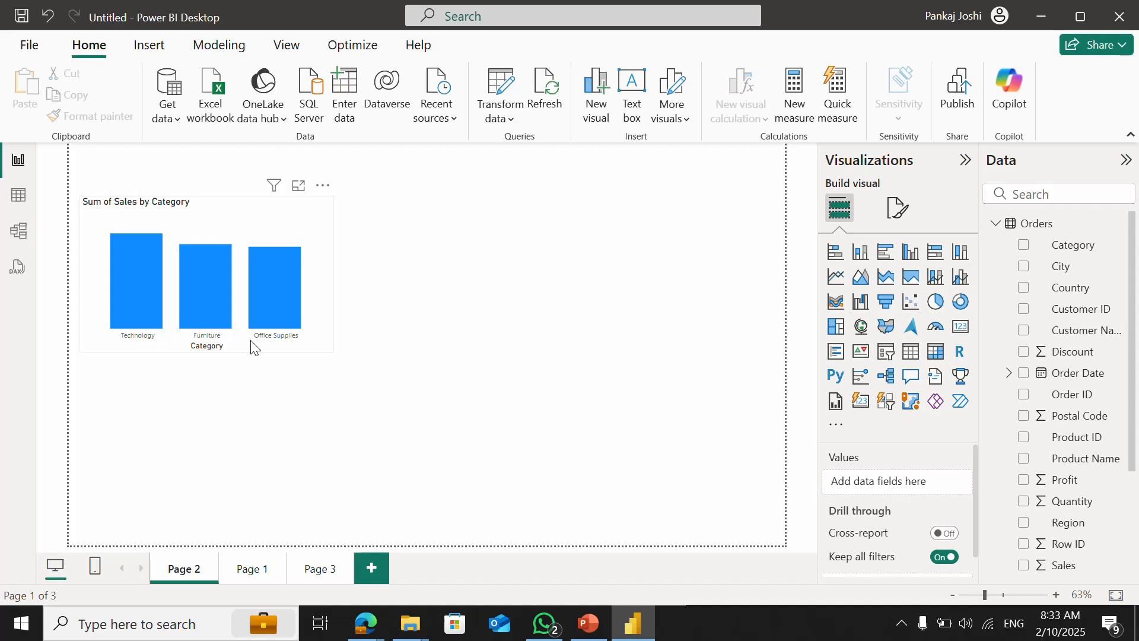
- Turn off the X-axis title on the Sum of Sales by Category column chart
{"action": "left_click", "coordinate": [234, 218]}
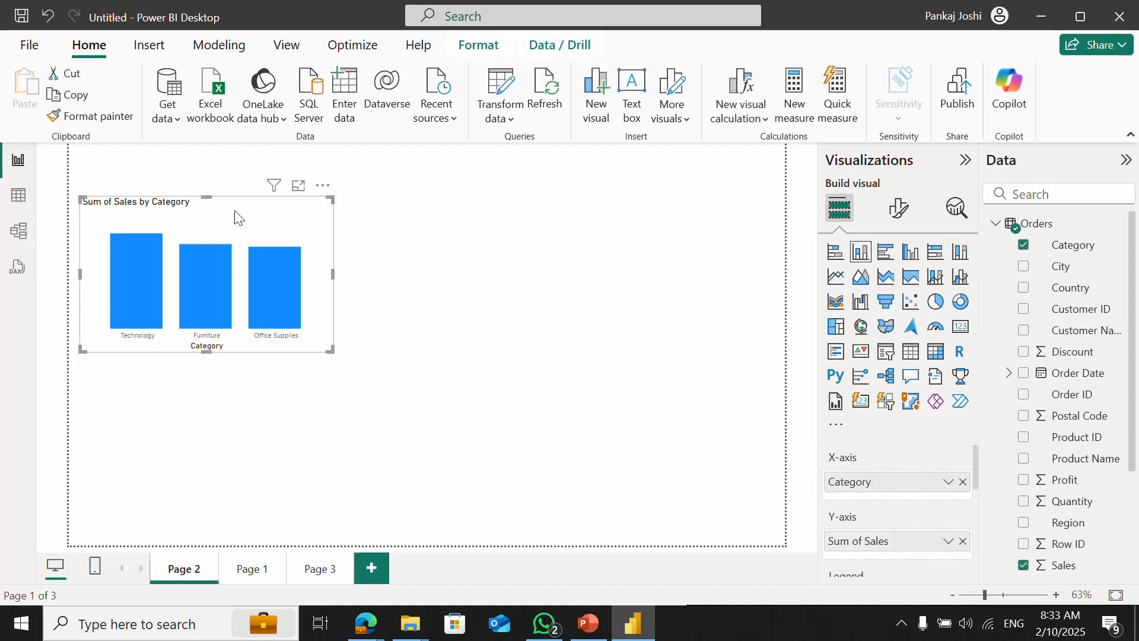
{"action": "left_click", "coordinate": [902, 210]}
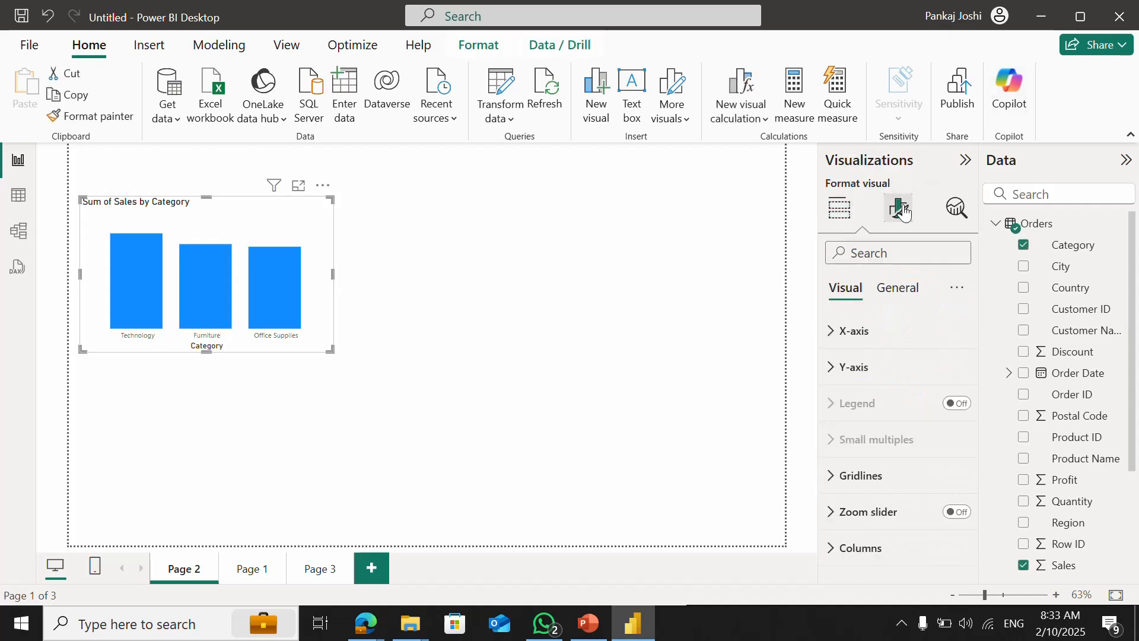
{"action": "left_click", "coordinate": [835, 332]}
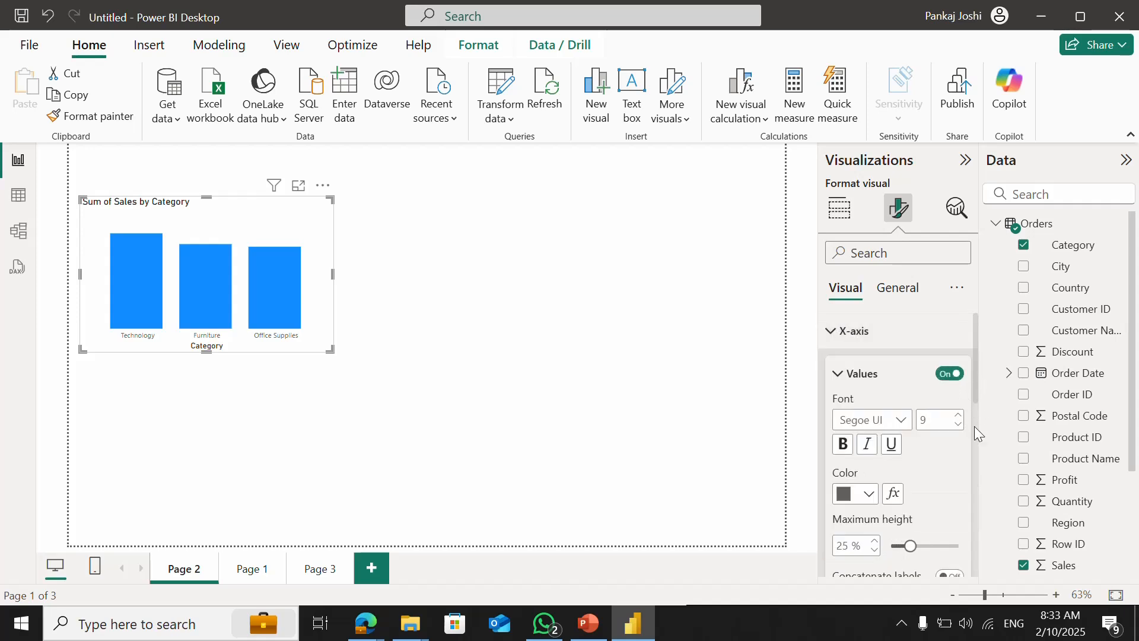
{"action": "scroll", "coordinate": [974, 426], "scroll_direction": "down", "scroll_amount": 5}
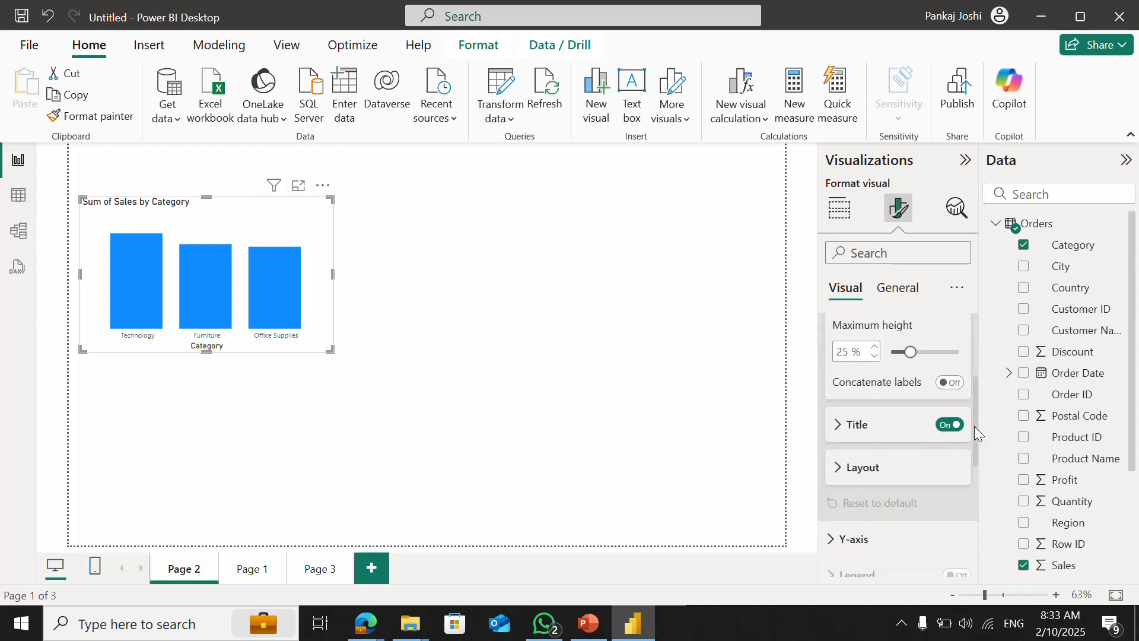
{"action": "left_click", "coordinate": [939, 430]}
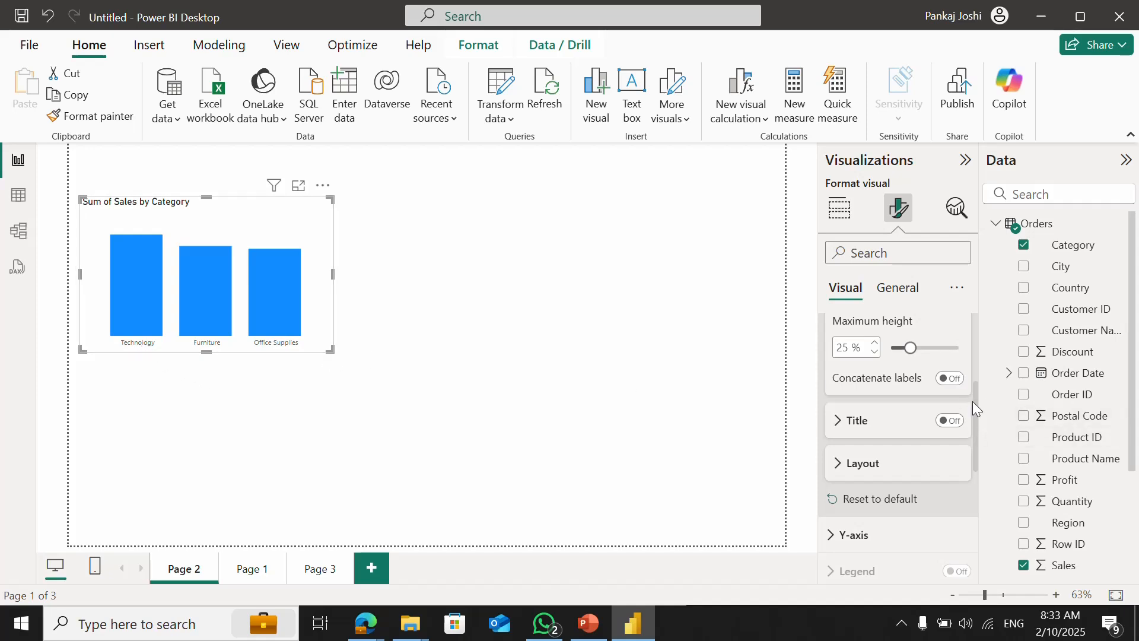
- Set the chart's X-axis value labels to font size 11 and make them bold
{"action": "left_click_drag", "start_coordinate": [977, 401], "coordinate": [987, 330]}
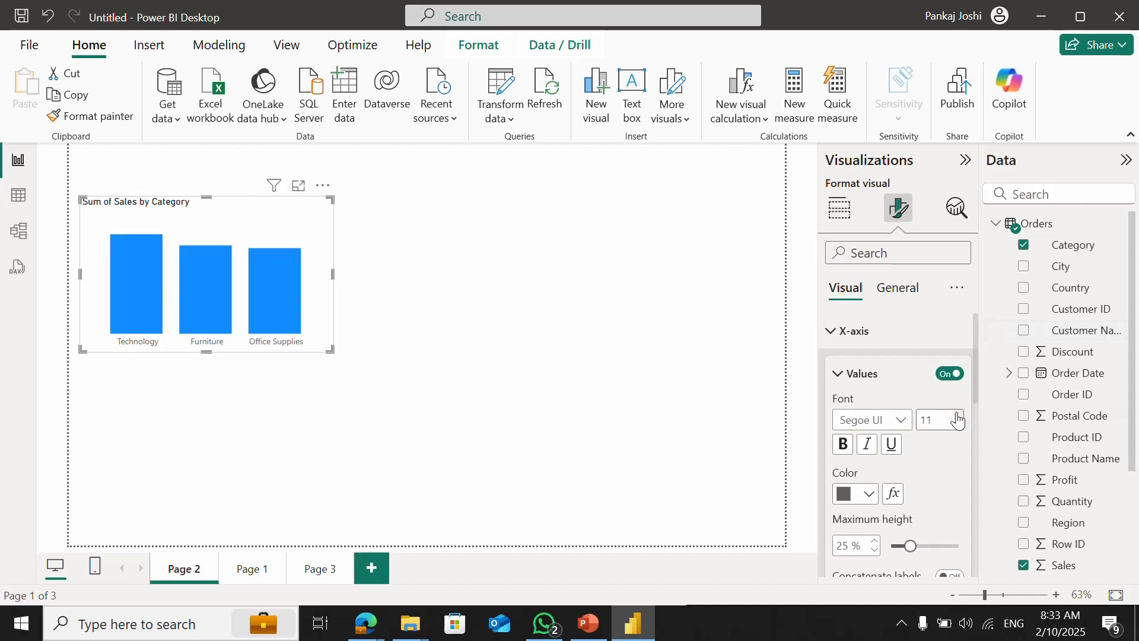
{"action": "left_click", "coordinate": [844, 450]}
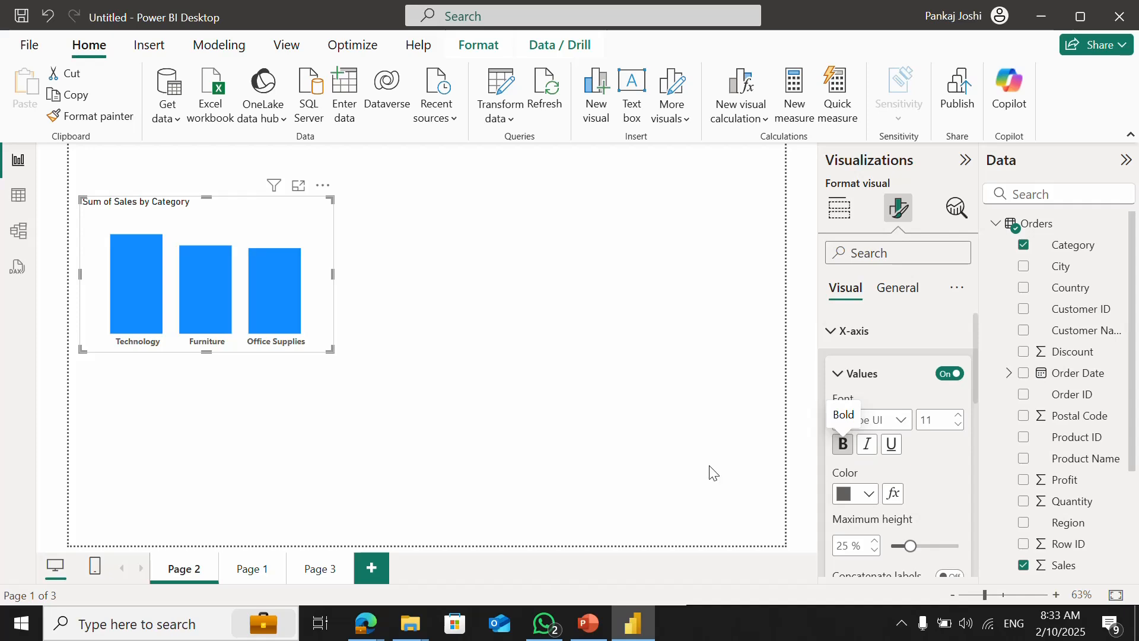
{"action": "left_click", "coordinate": [172, 363]}
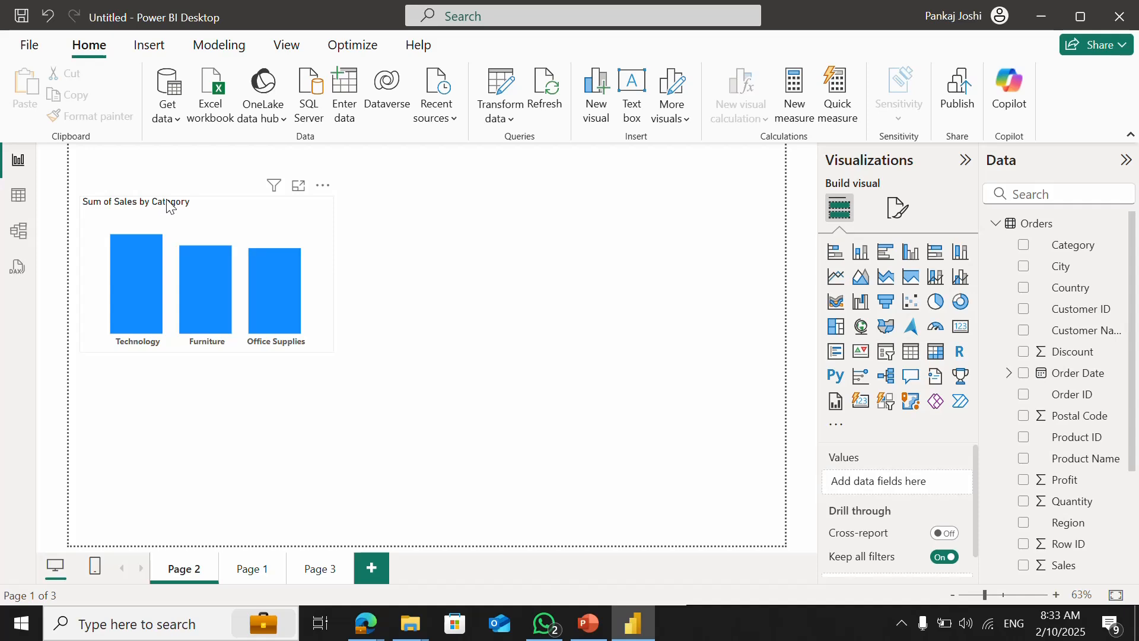
- Centre the column chart's title horizontally
{"action": "left_click", "coordinate": [191, 221]}
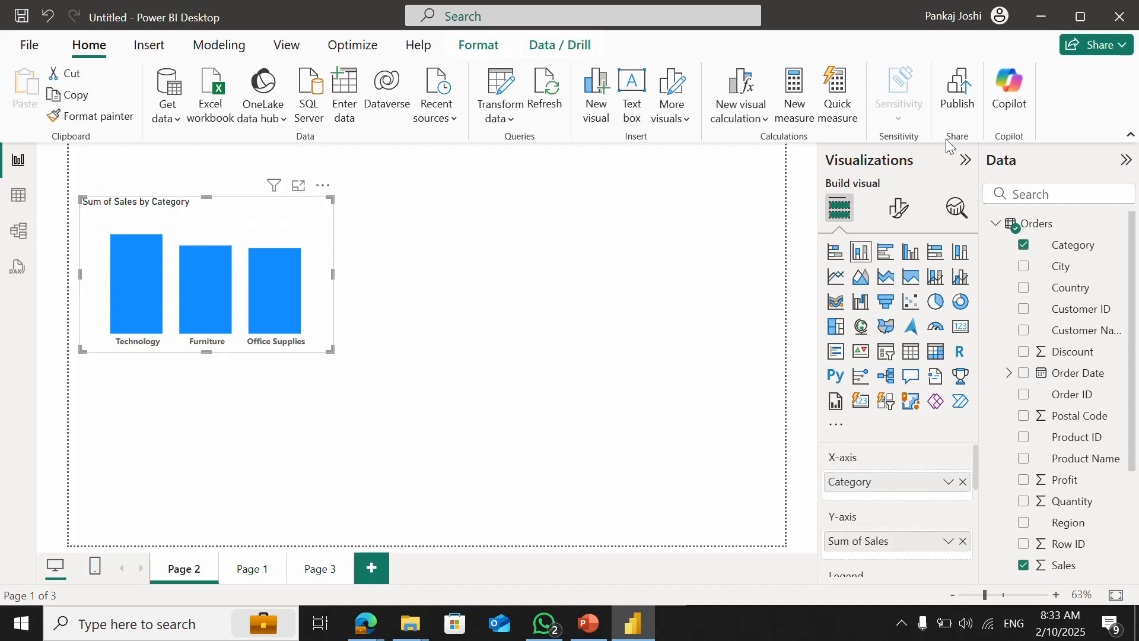
{"action": "left_click", "coordinate": [901, 215]}
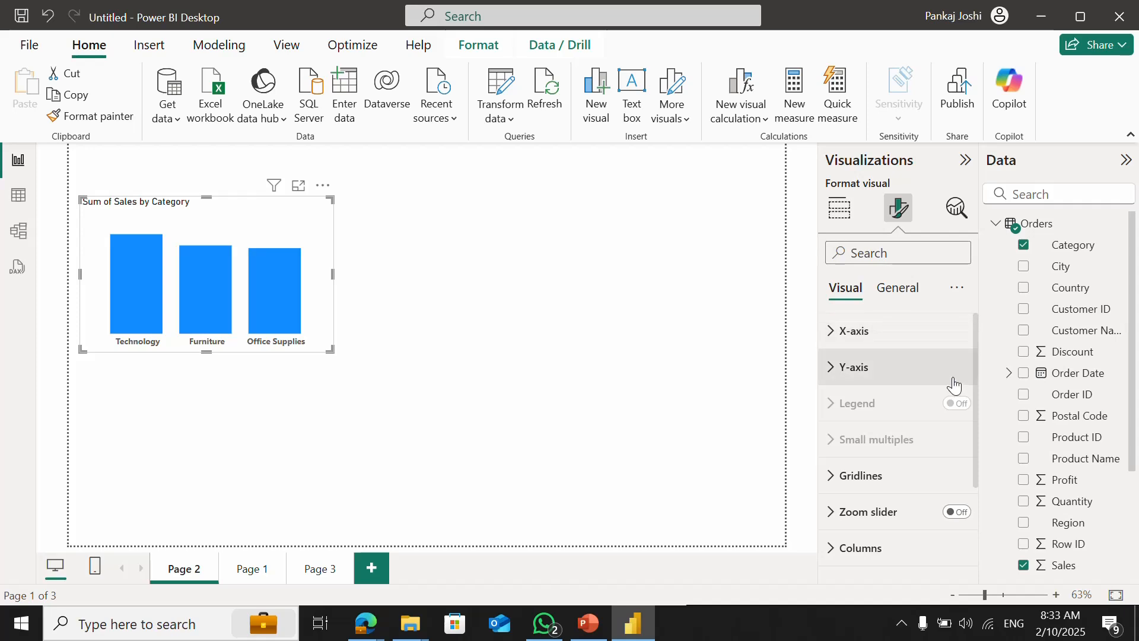
{"action": "left_click_drag", "start_coordinate": [976, 372], "coordinate": [979, 483]}
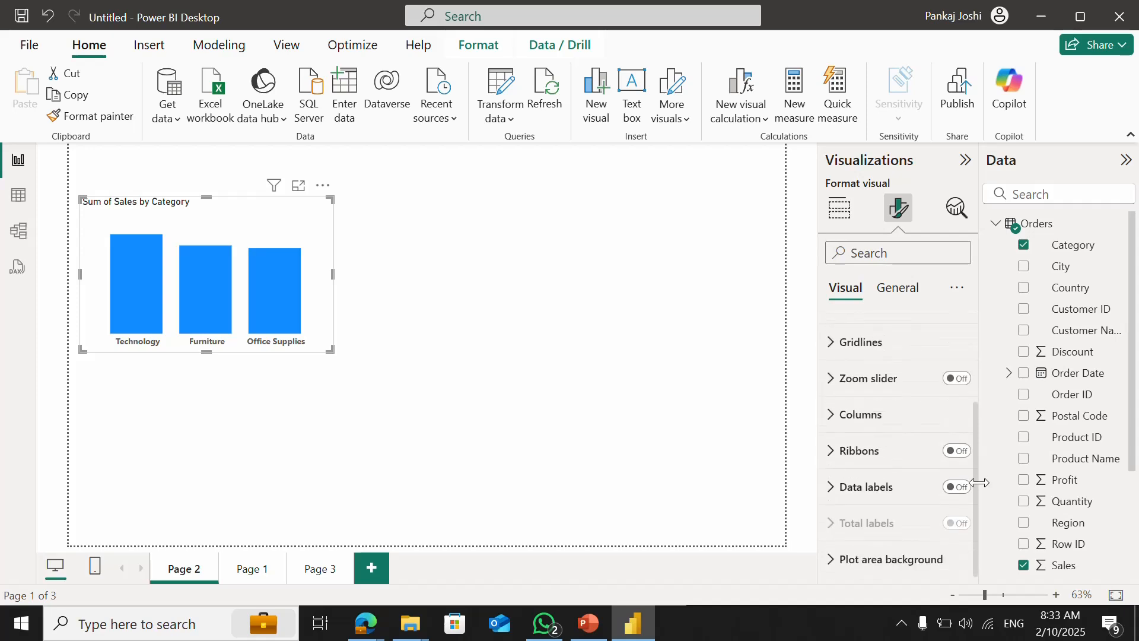
{"action": "left_click", "coordinate": [896, 290]}
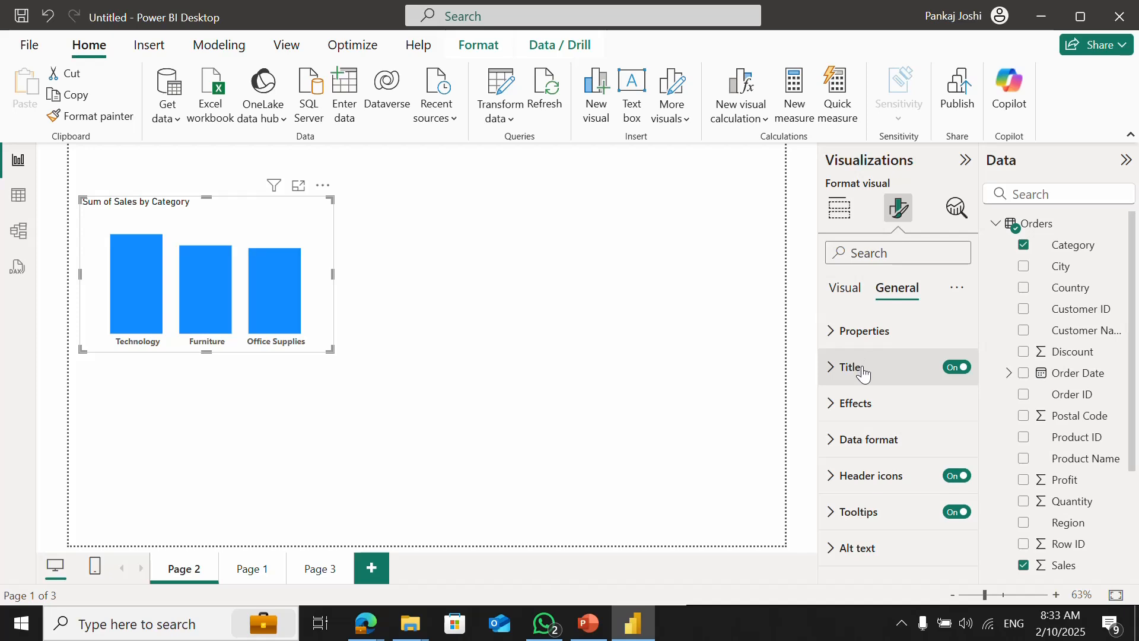
{"action": "left_click", "coordinate": [833, 371]}
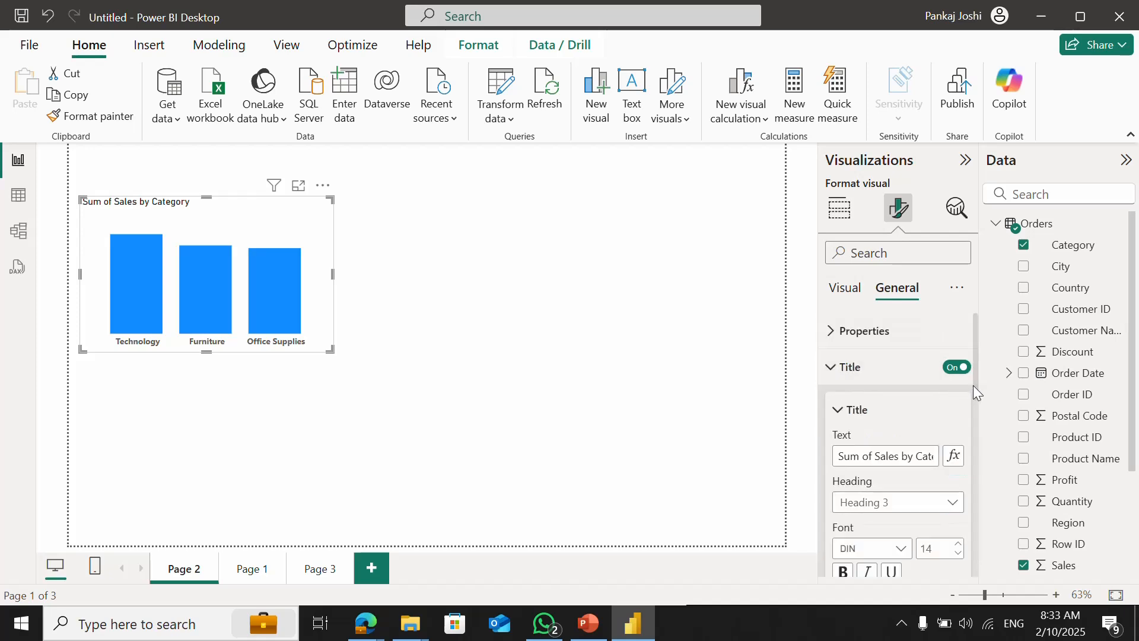
{"action": "left_click_drag", "start_coordinate": [978, 384], "coordinate": [978, 466]}
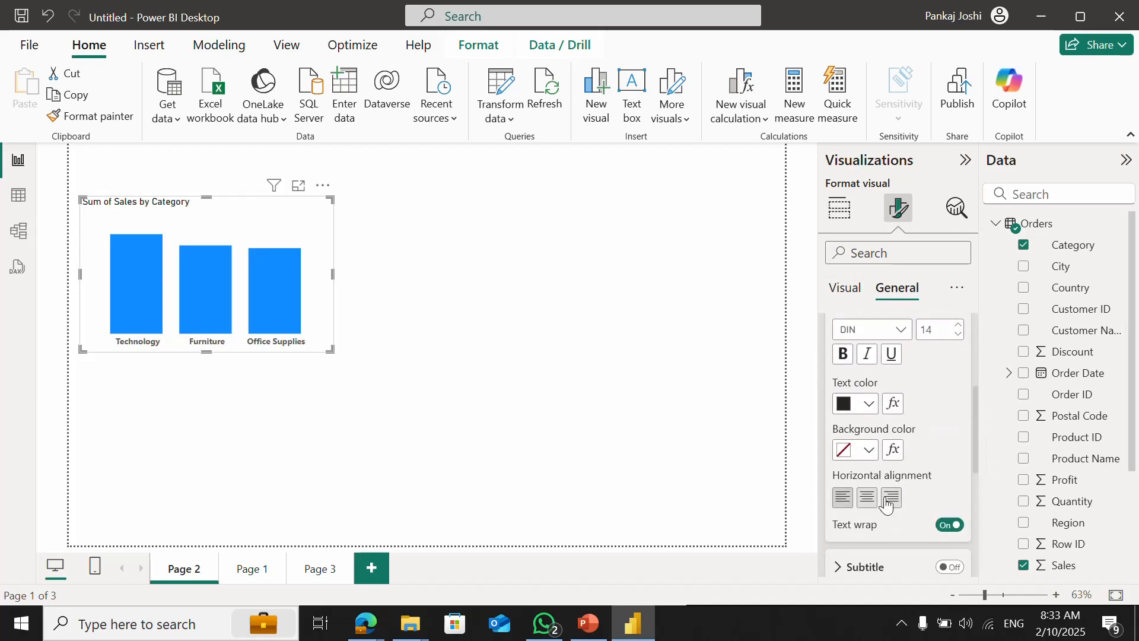
{"action": "left_click", "coordinate": [867, 500]}
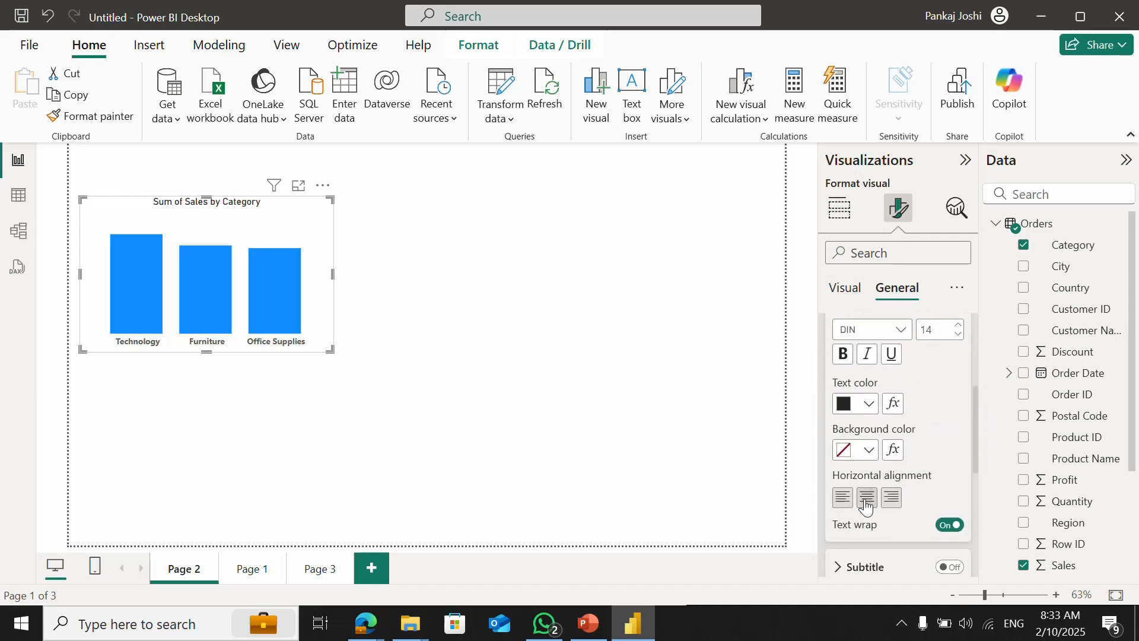
- Give the chart title a light blue background and format its text as bold at size 15
{"action": "left_click", "coordinate": [869, 450]}
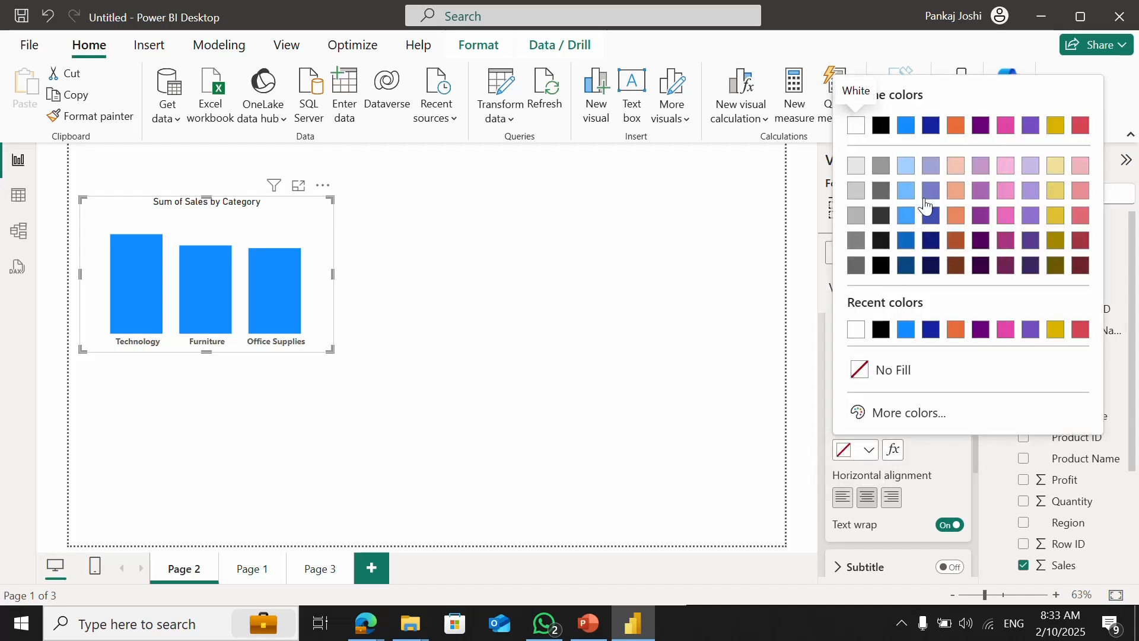
{"action": "left_click", "coordinate": [904, 172]}
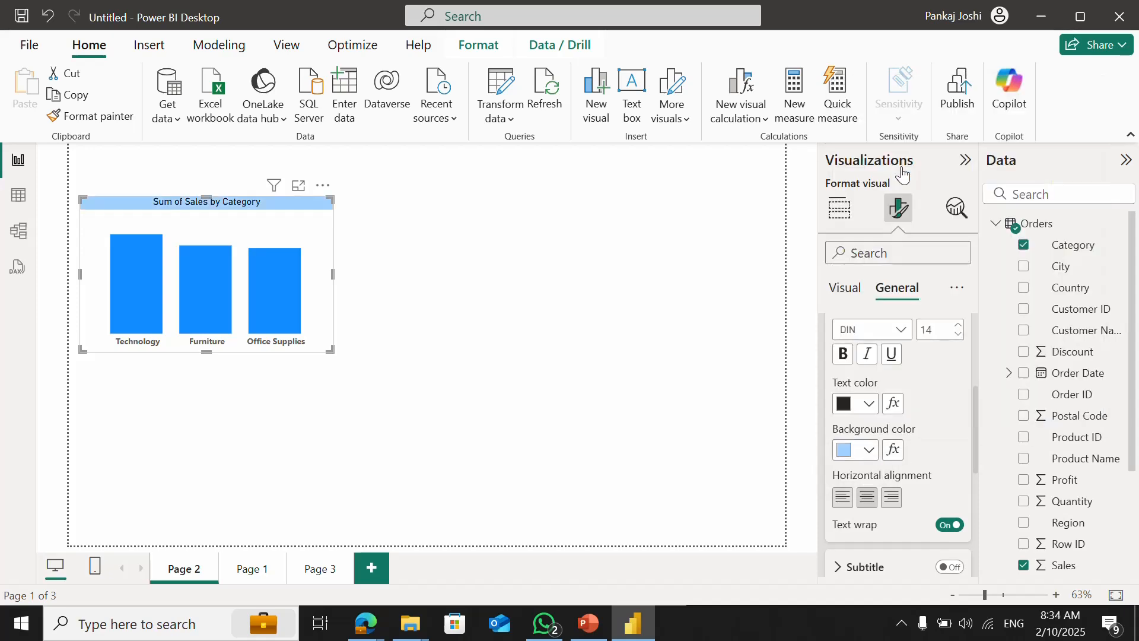
{"action": "left_click", "coordinate": [844, 356]}
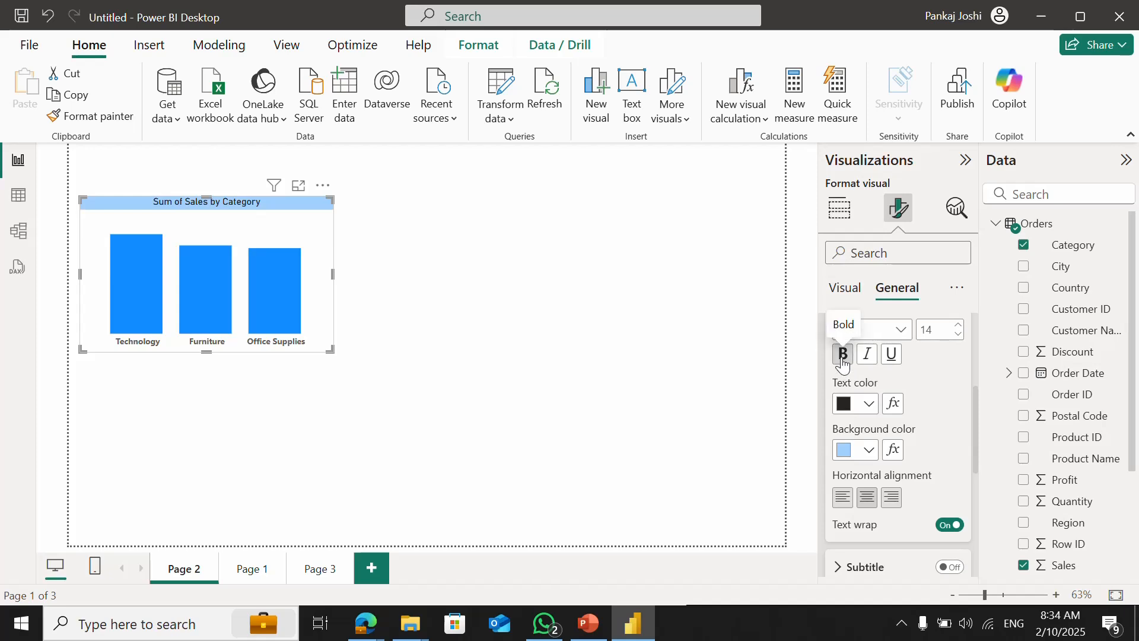
{"action": "left_click", "coordinate": [959, 326]}
- Replace the chart's title text with CATEGORY WISE SALES
{"action": "left_click_drag", "start_coordinate": [976, 447], "coordinate": [984, 392]}
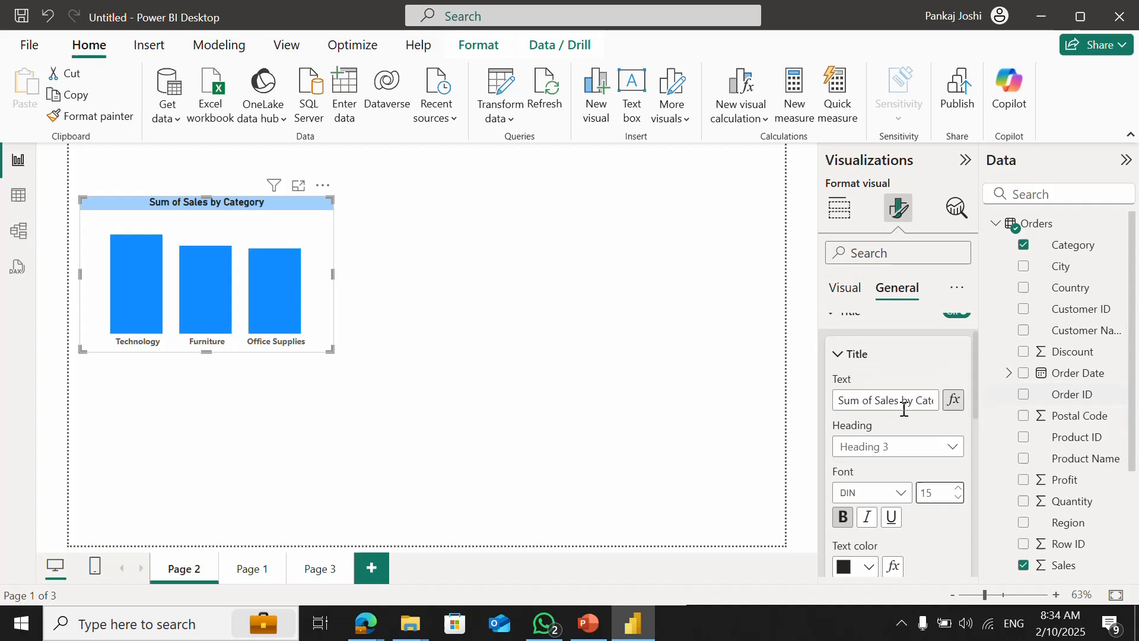
{"action": "double_click", "coordinate": [871, 402]}
{"action": "key", "text": "ctrl+a"}
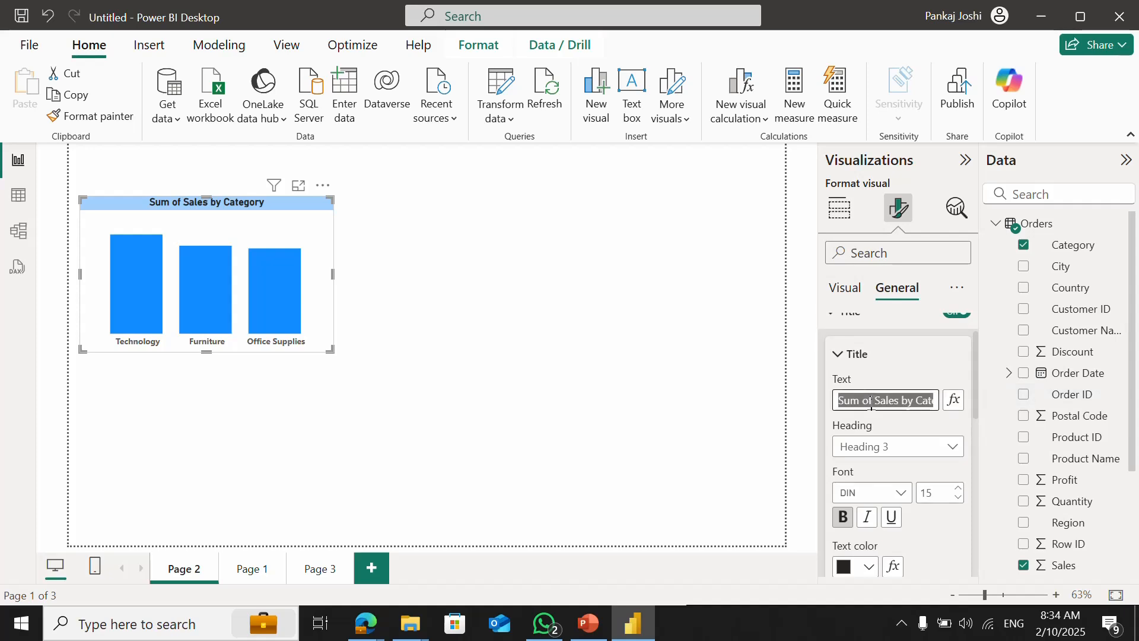
{"action": "type", "text": "CAE"}
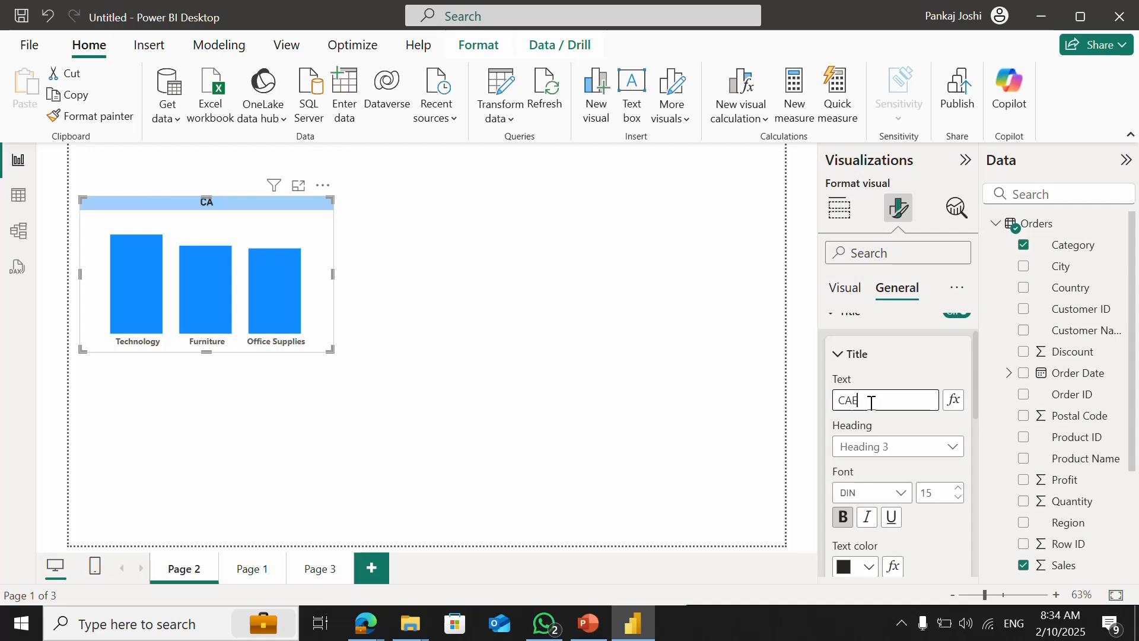
{"action": "type", "text": "GORY WISE SALES"}
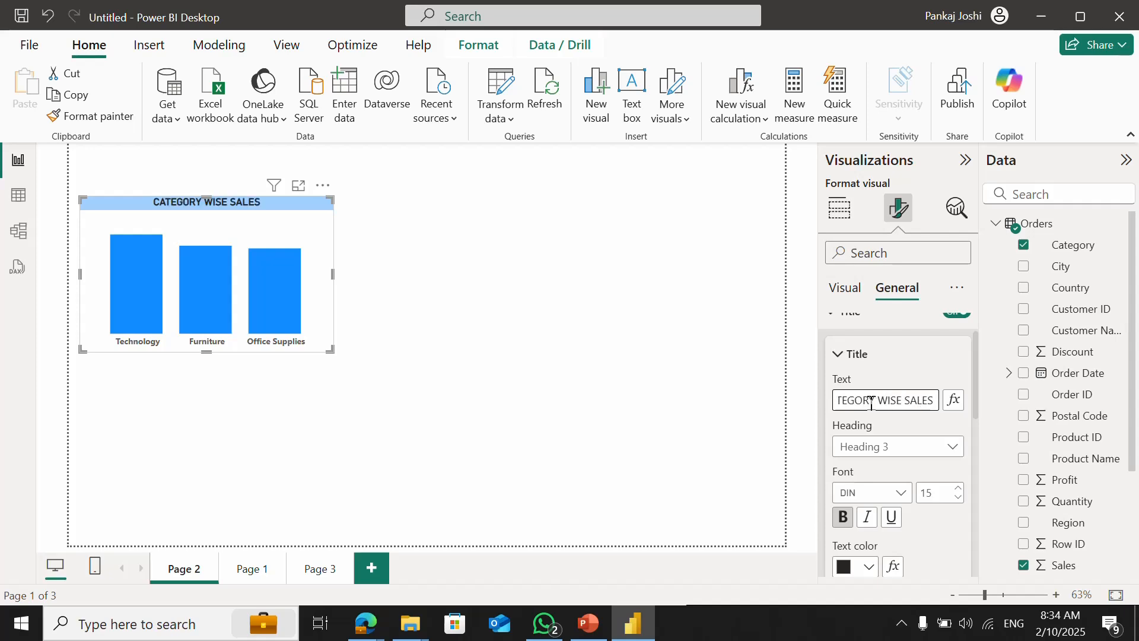
{"action": "left_click", "coordinate": [525, 402]}
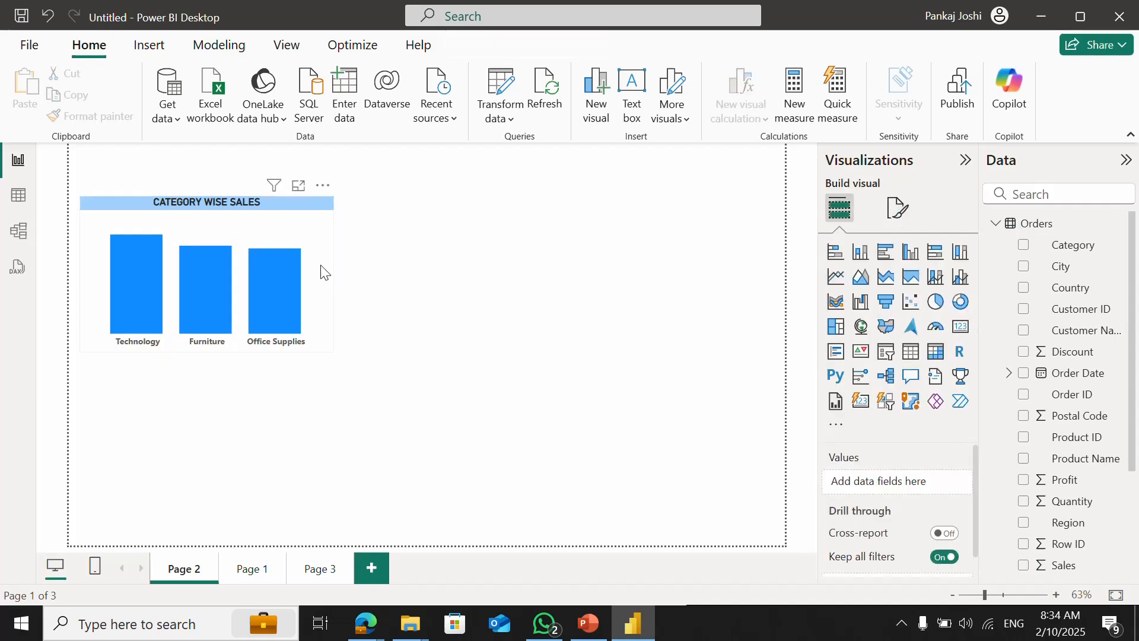
- Turn on data labels for the CATEGORY WISE SALES column chart and expand the data label settings
{"action": "left_click", "coordinate": [166, 282]}
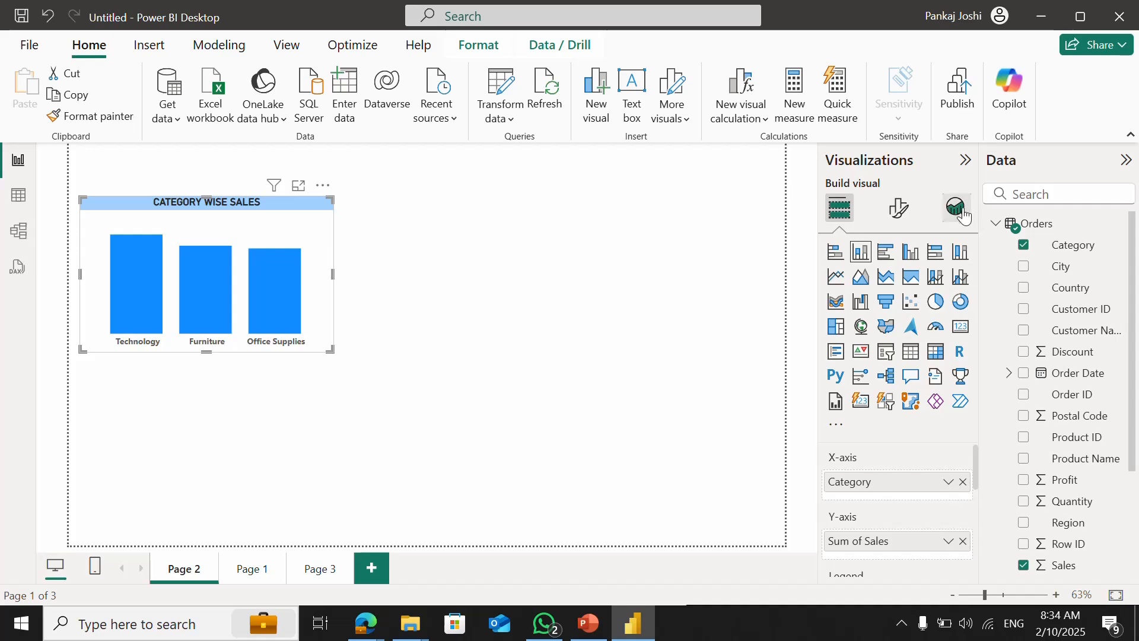
{"action": "left_click", "coordinate": [899, 207]}
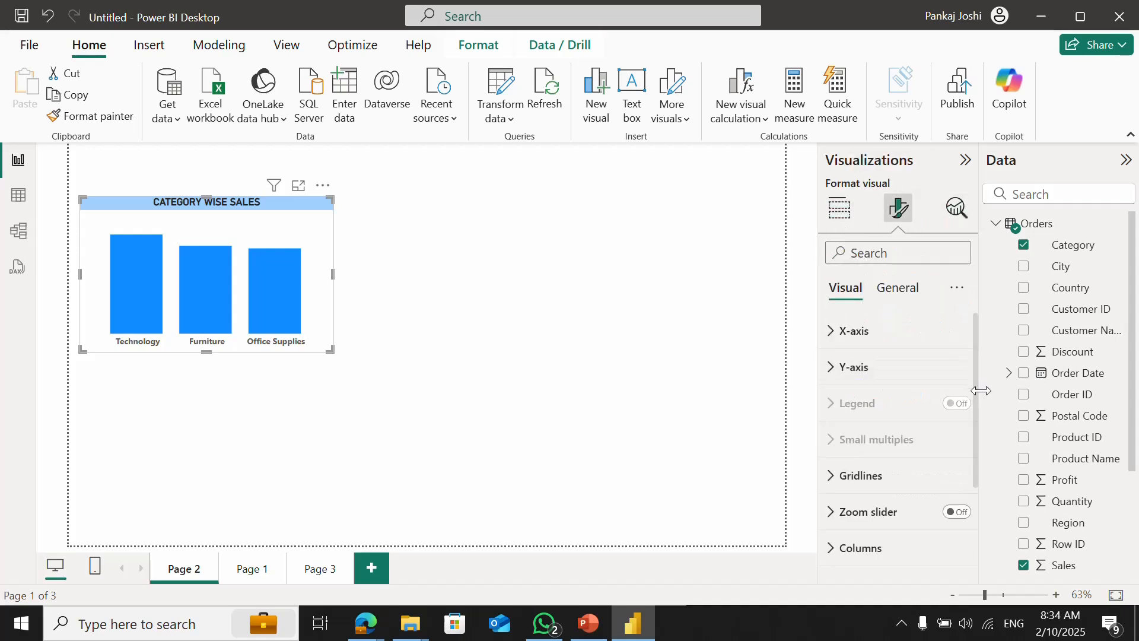
{"action": "left_click_drag", "start_coordinate": [977, 401], "coordinate": [978, 503]}
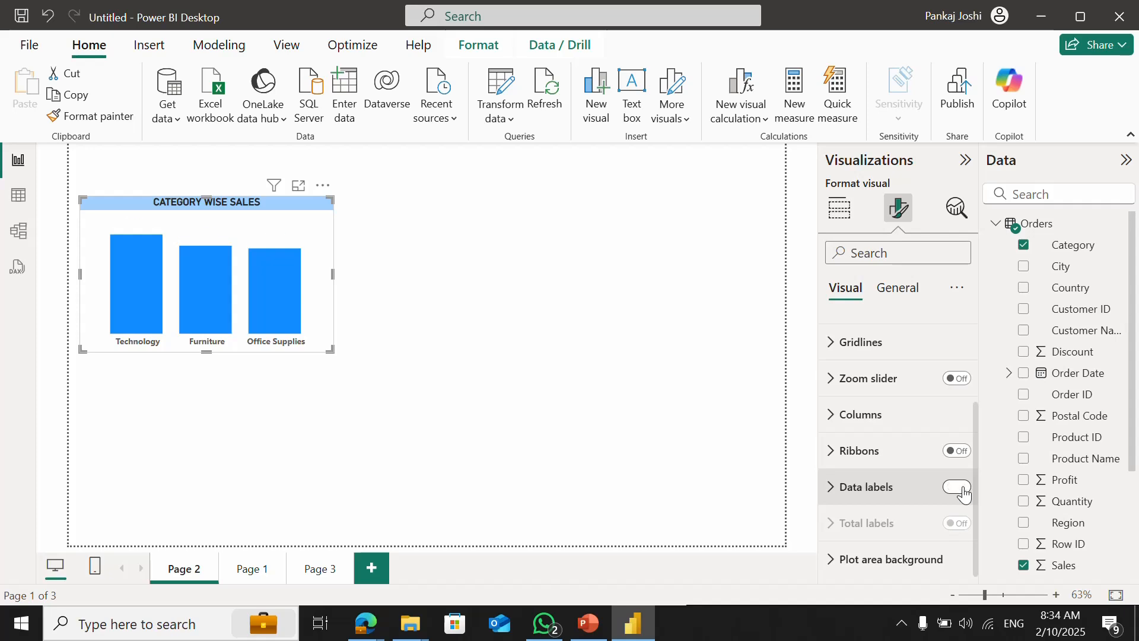
{"action": "left_click", "coordinate": [958, 487]}
{"action": "left_click", "coordinate": [827, 498]}
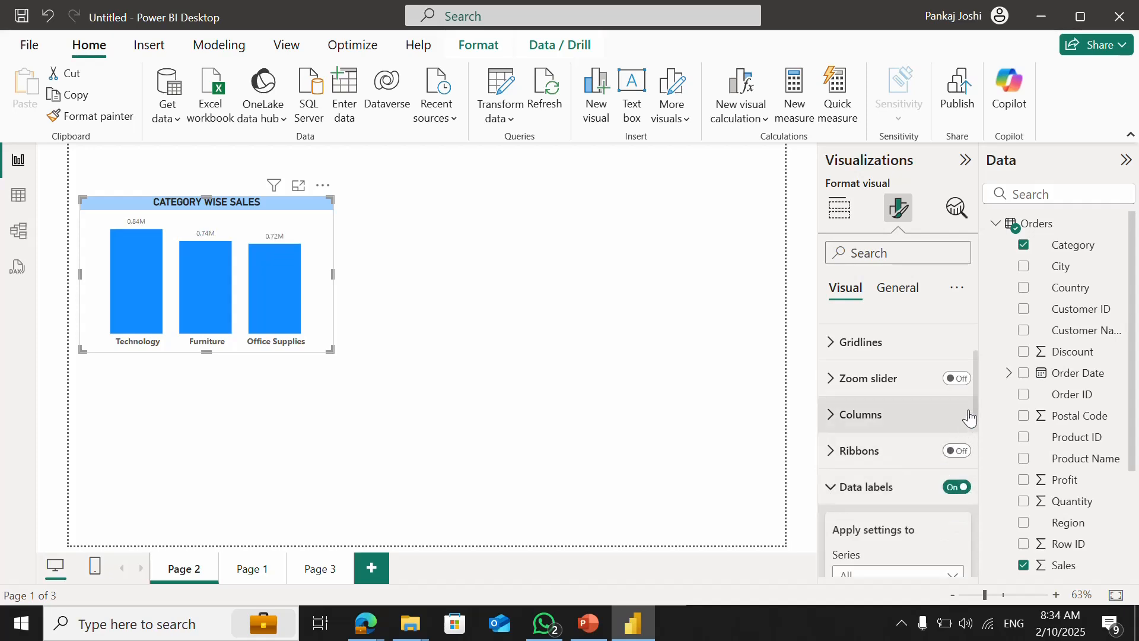
- Set the display units of the chart's data label values to None
{"action": "left_click_drag", "start_coordinate": [977, 399], "coordinate": [991, 509]}
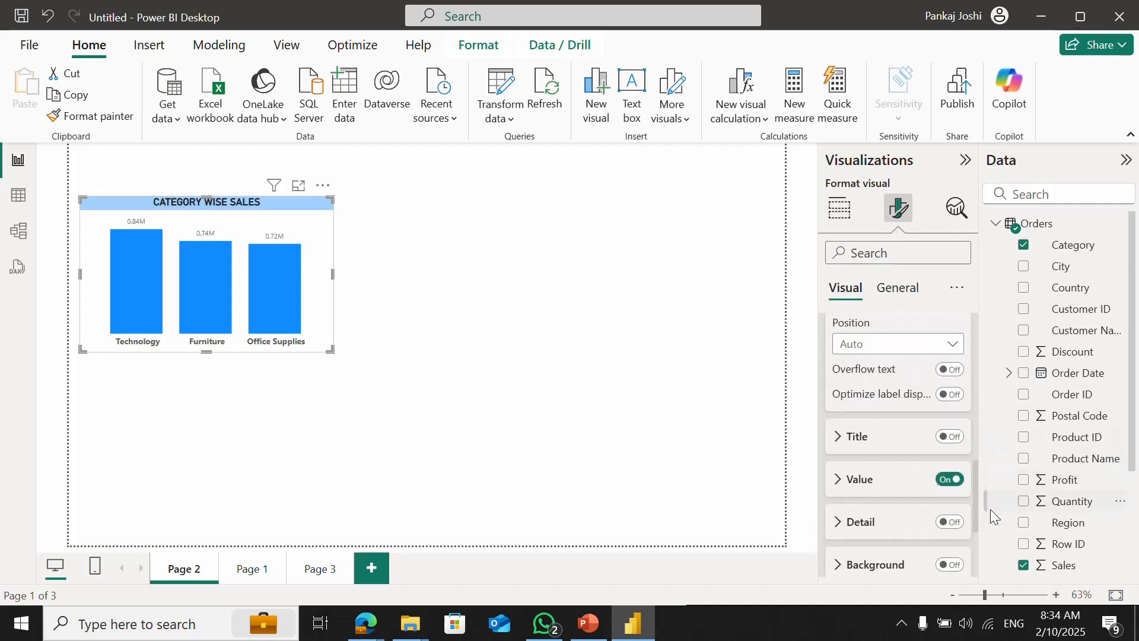
{"action": "left_click", "coordinate": [839, 482]}
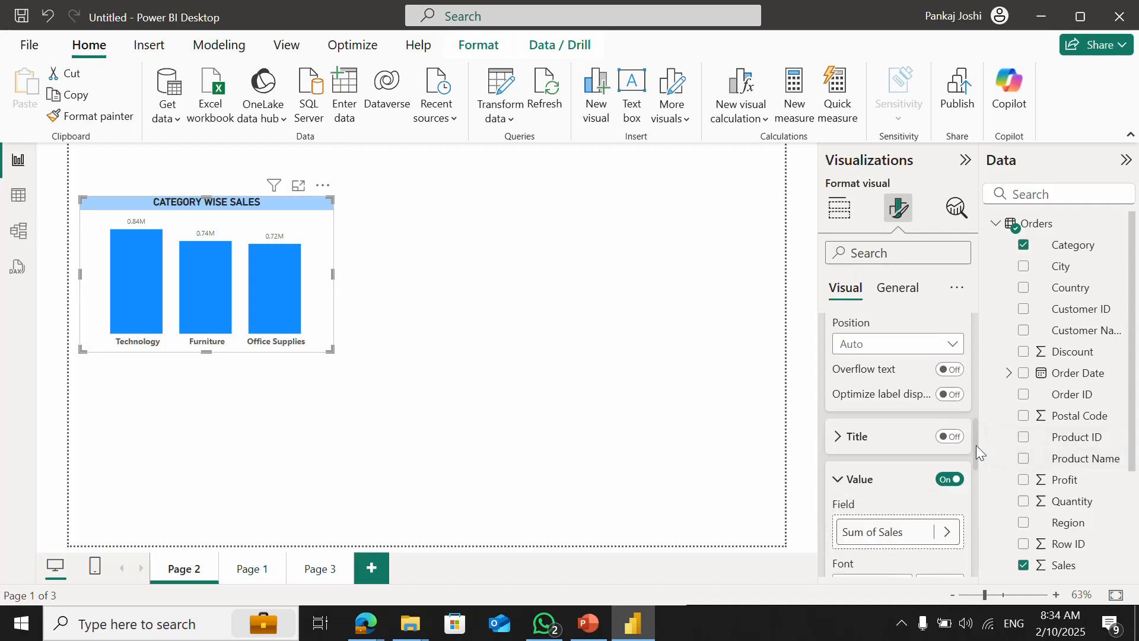
{"action": "left_click_drag", "start_coordinate": [975, 447], "coordinate": [983, 510]}
{"action": "left_click", "coordinate": [855, 482]}
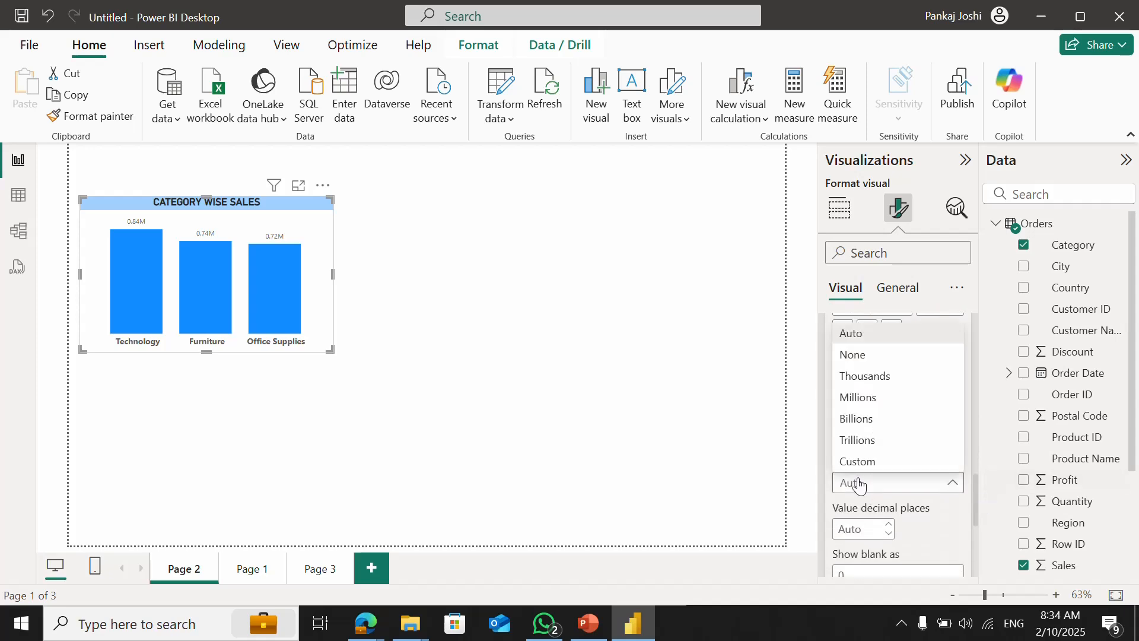
{"action": "left_click", "coordinate": [869, 360]}
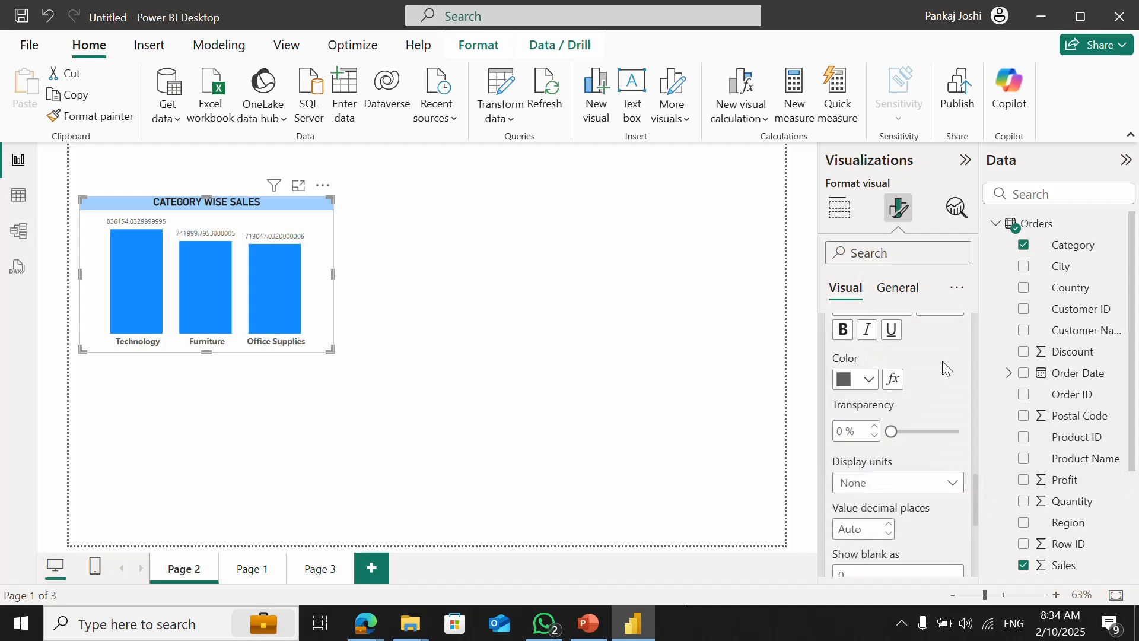
- Make the data label values bold and set their decimal places to 0
{"action": "left_click", "coordinate": [843, 330]}
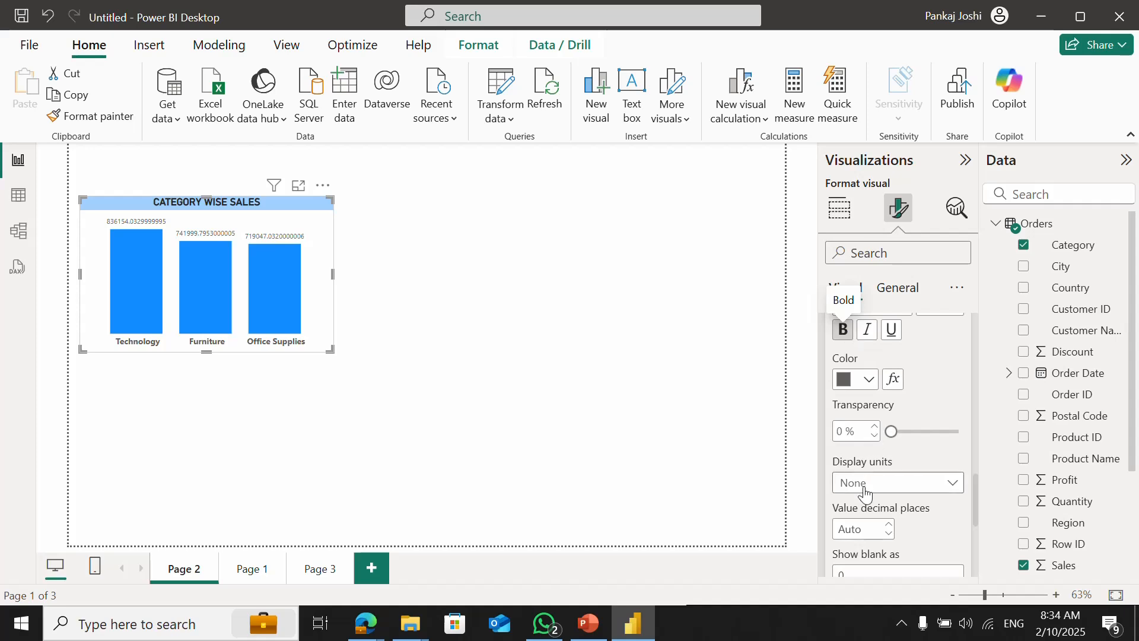
{"action": "left_click", "coordinate": [860, 528]}
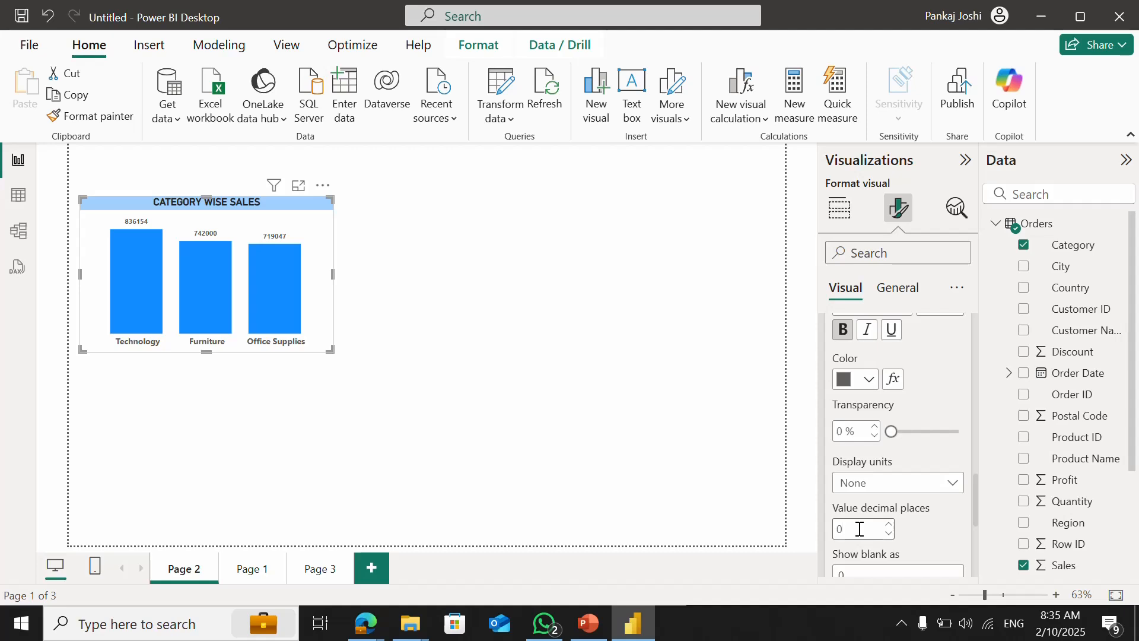
{"action": "left_click", "coordinate": [859, 529]}
{"action": "left_click", "coordinate": [546, 516]}
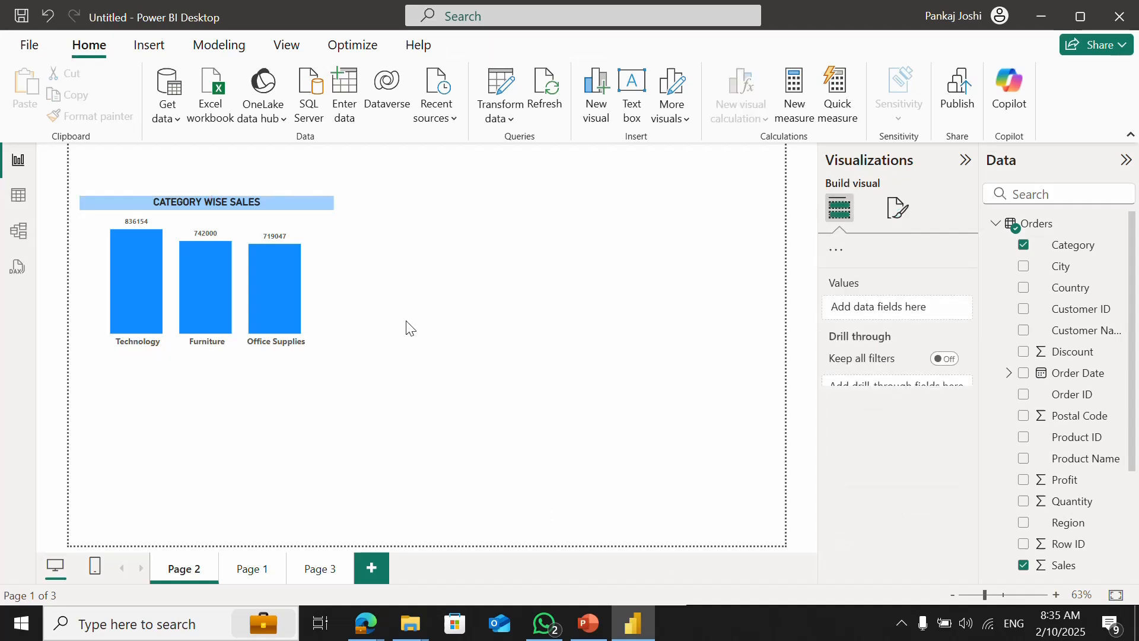
- Format the Sales column with a thousands separator and reduce its number of decimal places
{"action": "left_click", "coordinate": [298, 231]}
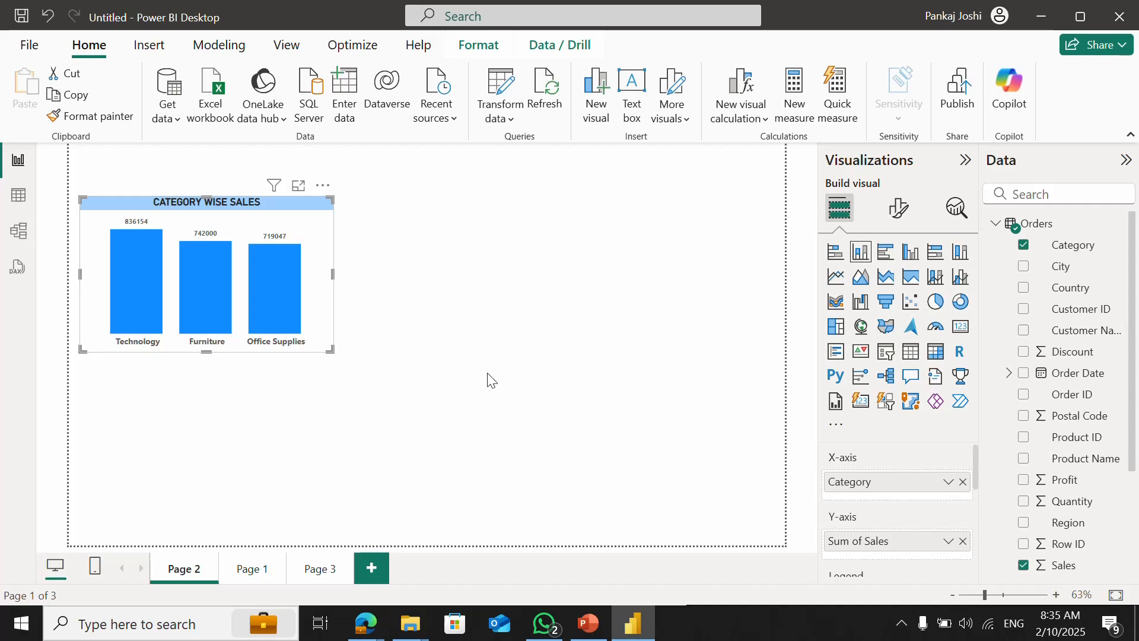
{"action": "left_click", "coordinate": [1065, 566]}
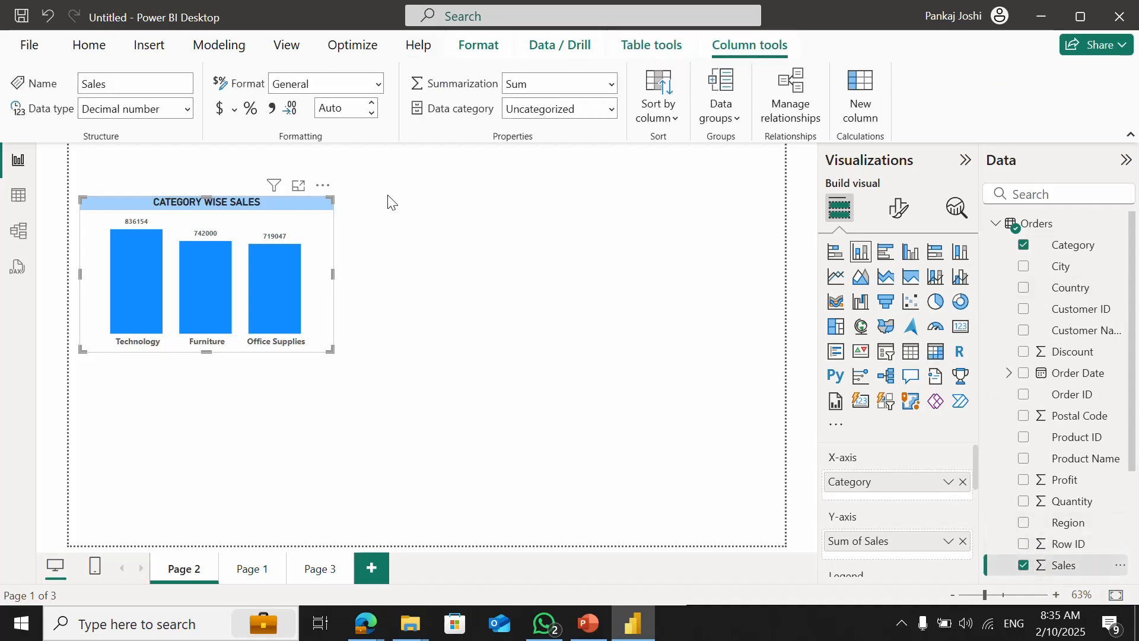
{"action": "left_click", "coordinate": [272, 109]}
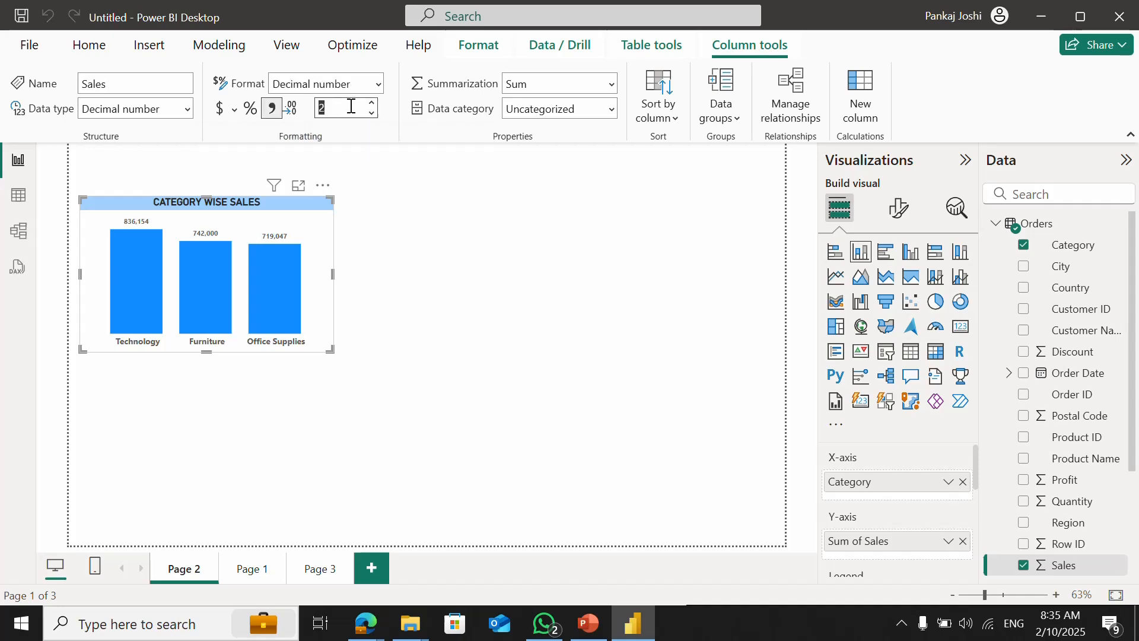
{"action": "left_click", "coordinate": [351, 107]}
{"action": "key", "text": "Down"}
{"action": "key", "text": "Down"}
{"action": "left_click", "coordinate": [449, 273]}
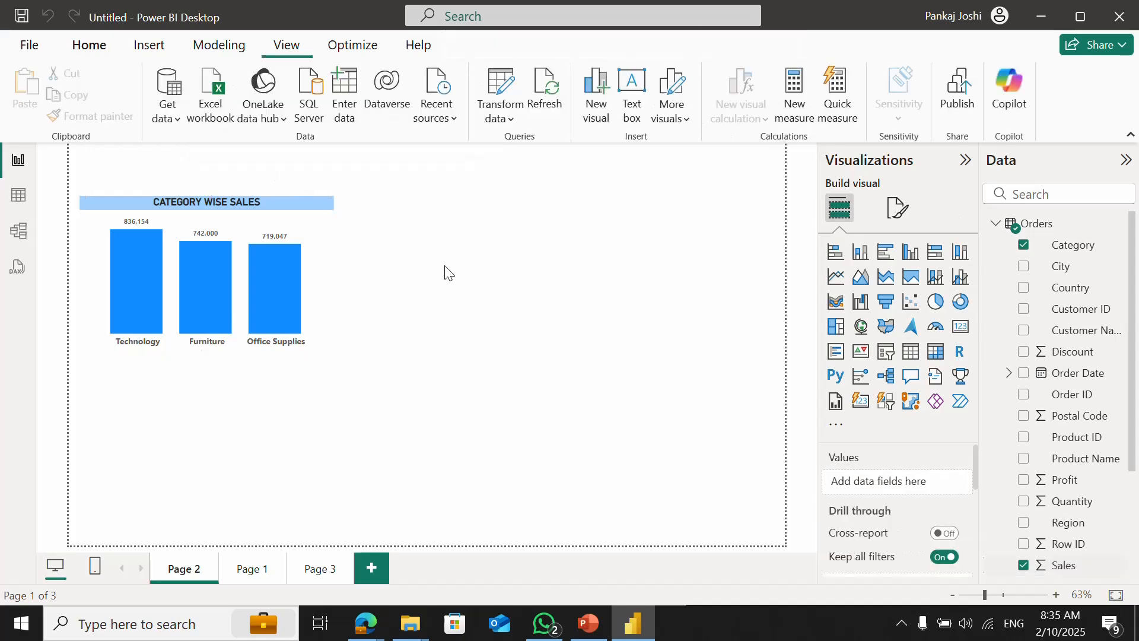
- Set the font size of the column chart's data label values to 11
{"action": "left_click", "coordinate": [272, 238]}
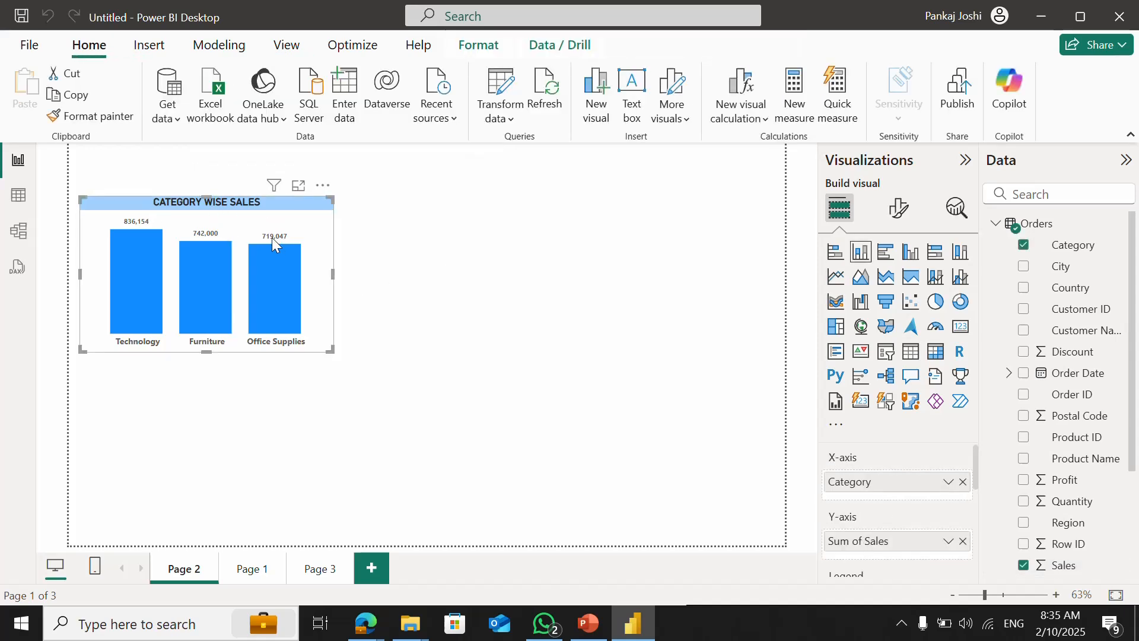
{"action": "left_click", "coordinate": [900, 209]}
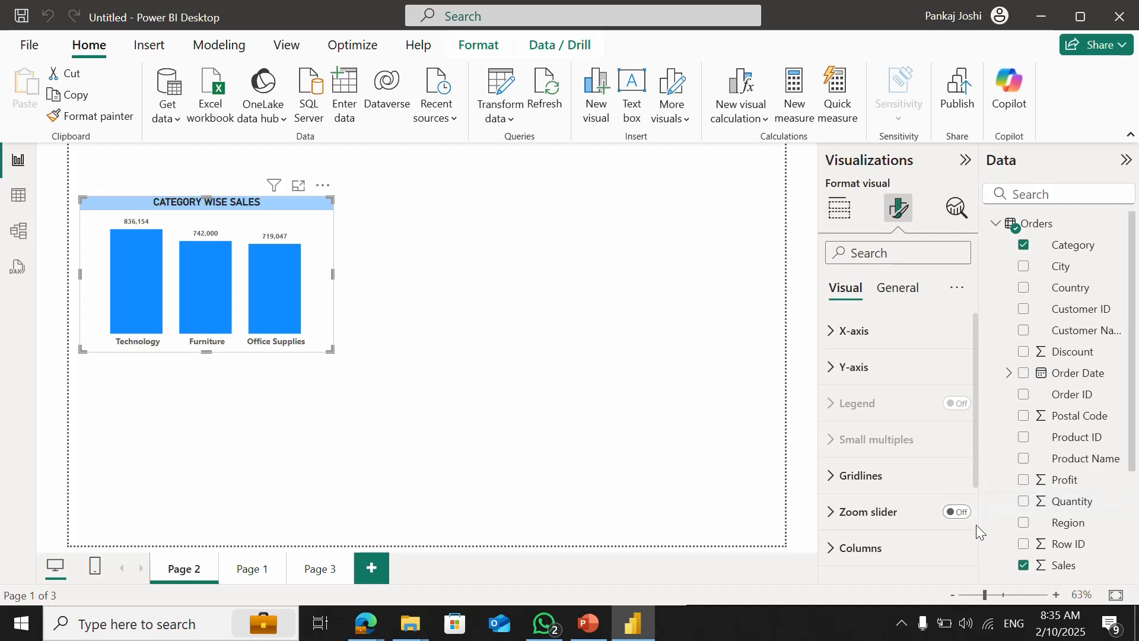
{"action": "scroll", "coordinate": [978, 529], "scroll_direction": "down", "scroll_amount": 3}
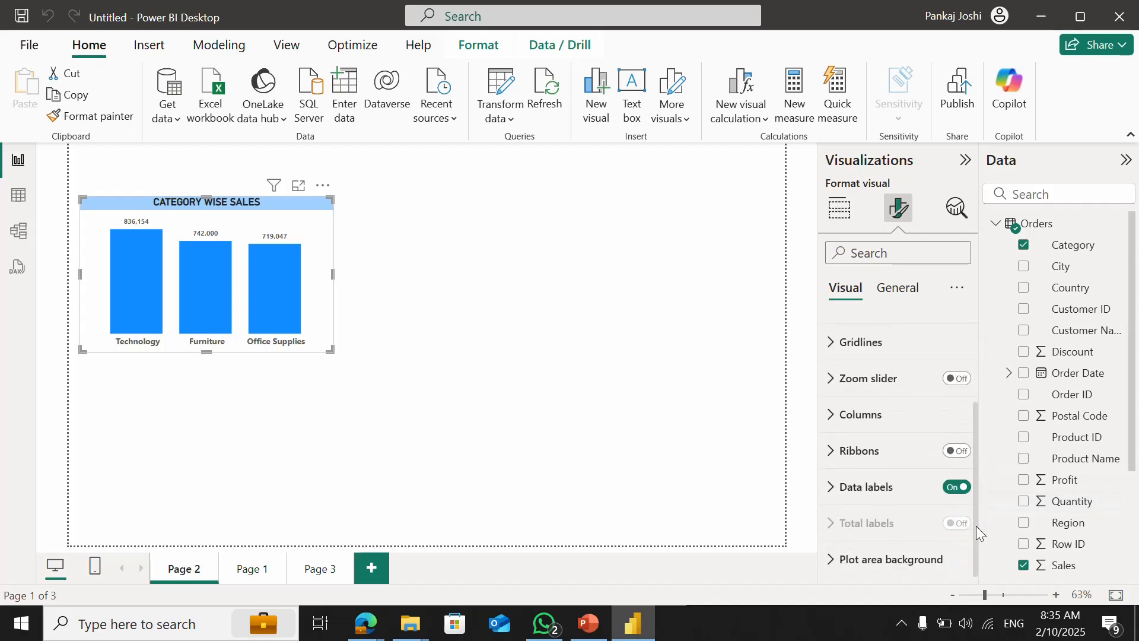
{"action": "left_click", "coordinate": [828, 493]}
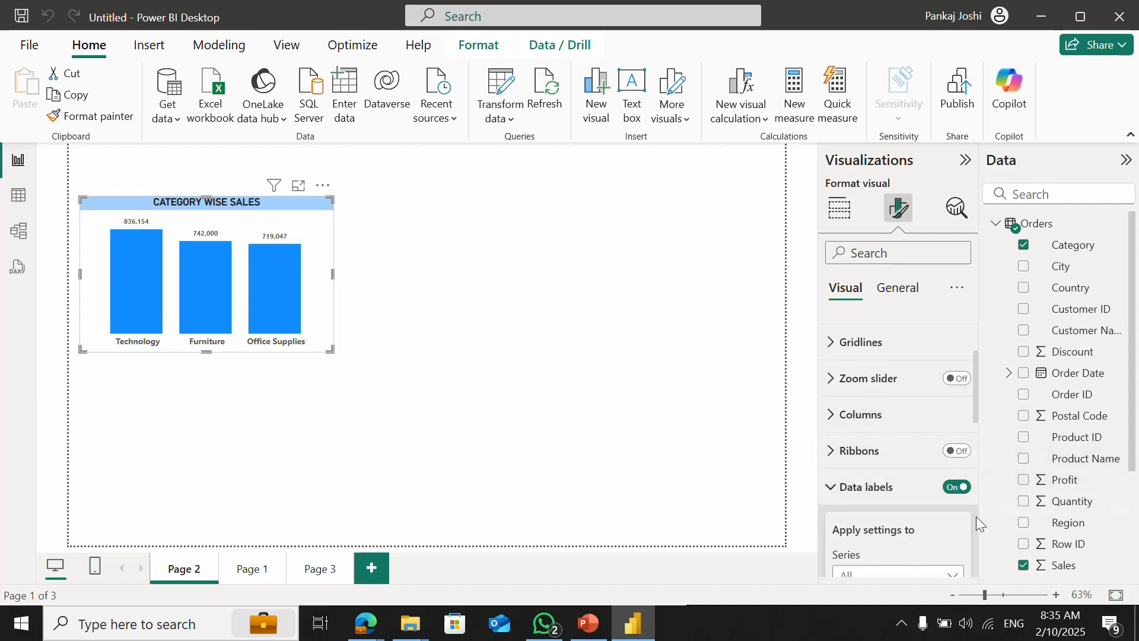
{"action": "scroll", "coordinate": [976, 516], "scroll_direction": "down", "scroll_amount": 4}
{"action": "scroll", "coordinate": [973, 511], "scroll_direction": "down", "scroll_amount": 4}
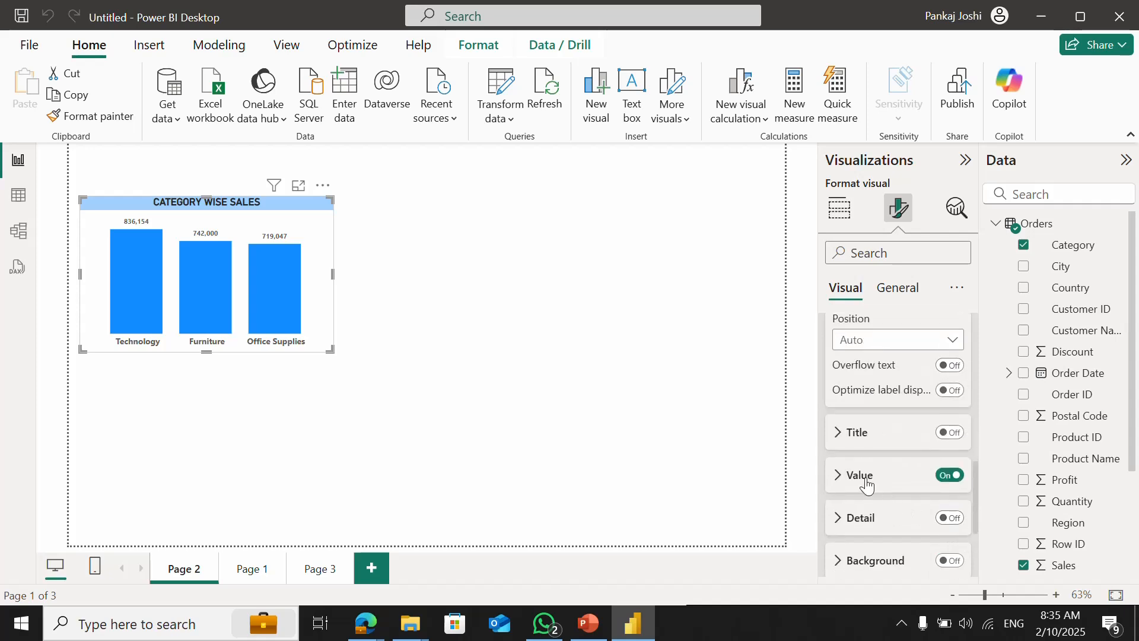
{"action": "left_click", "coordinate": [839, 474]}
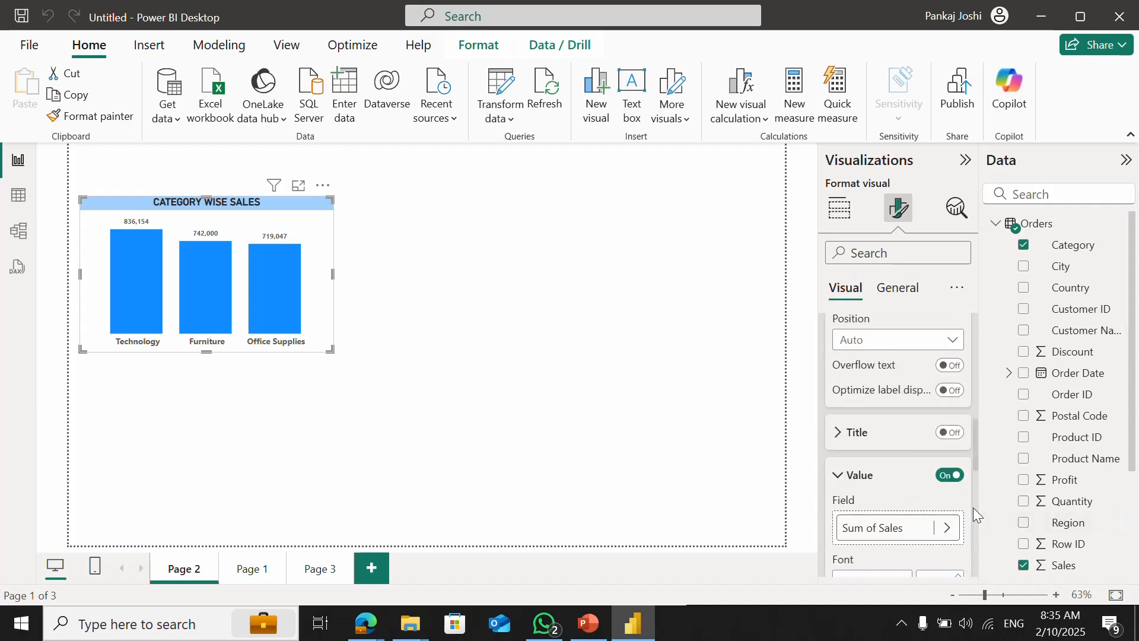
{"action": "scroll", "coordinate": [973, 507], "scroll_direction": "down", "scroll_amount": 4}
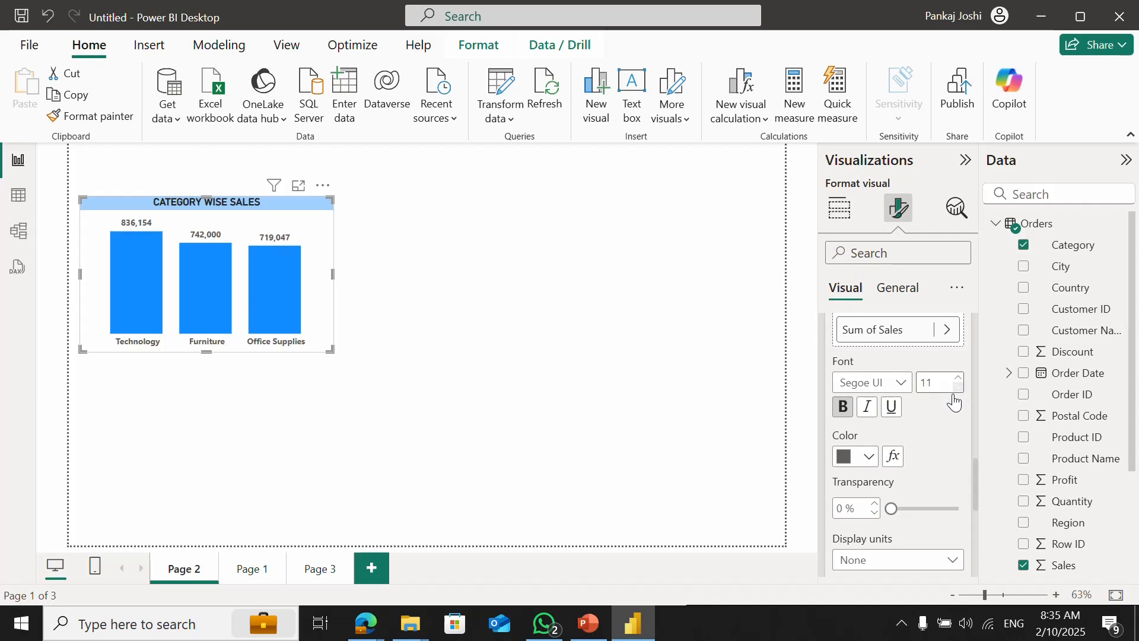
{"action": "left_click", "coordinate": [387, 386]}
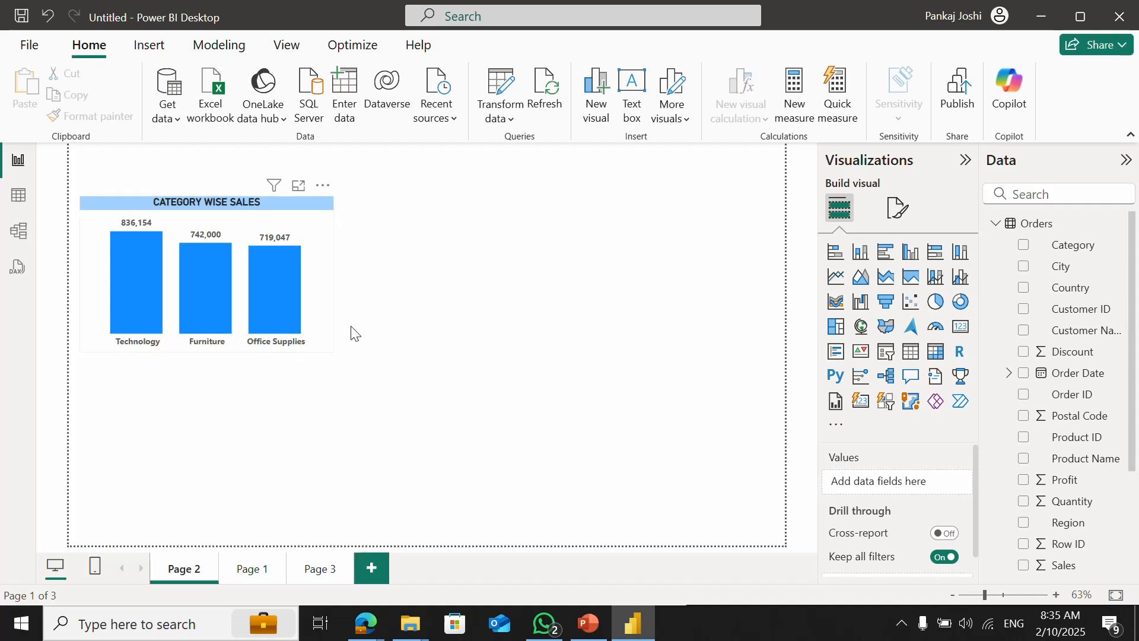
- Turn on the visual border for the CATEGORY WISE SALES column chart
{"action": "left_click", "coordinate": [308, 241]}
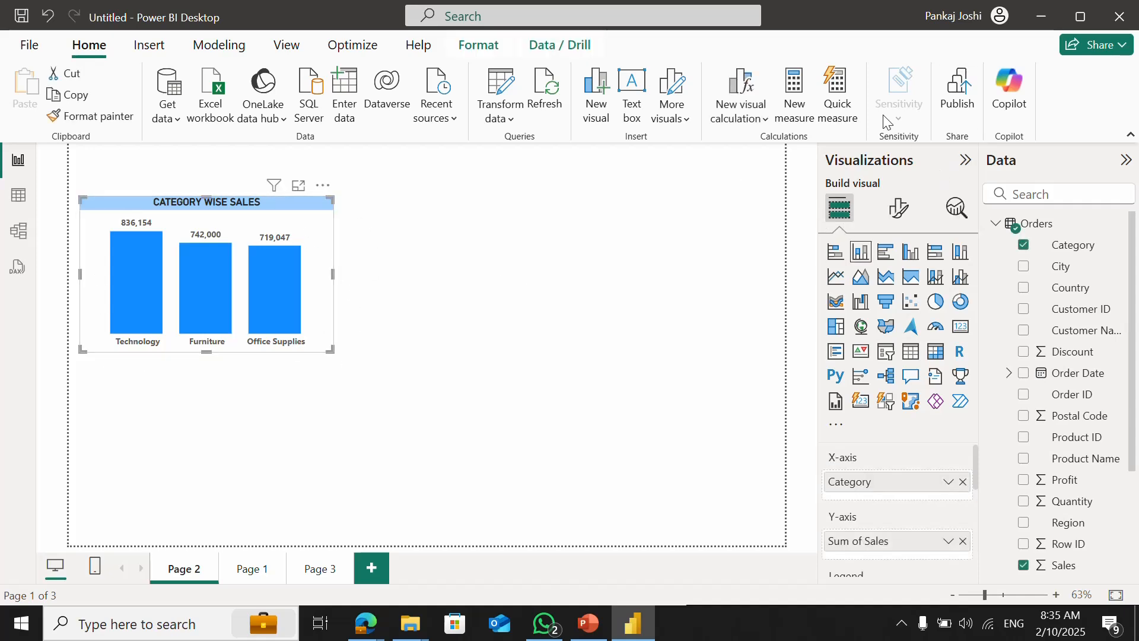
{"action": "left_click", "coordinate": [899, 208]}
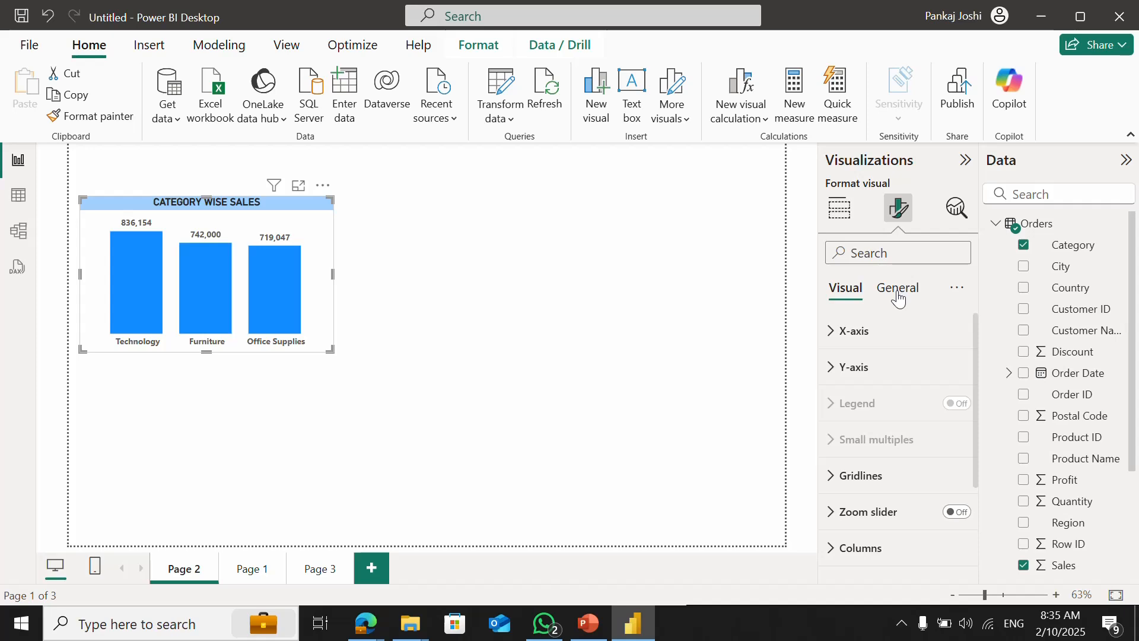
{"action": "left_click", "coordinate": [899, 289]}
{"action": "left_click", "coordinate": [866, 404]}
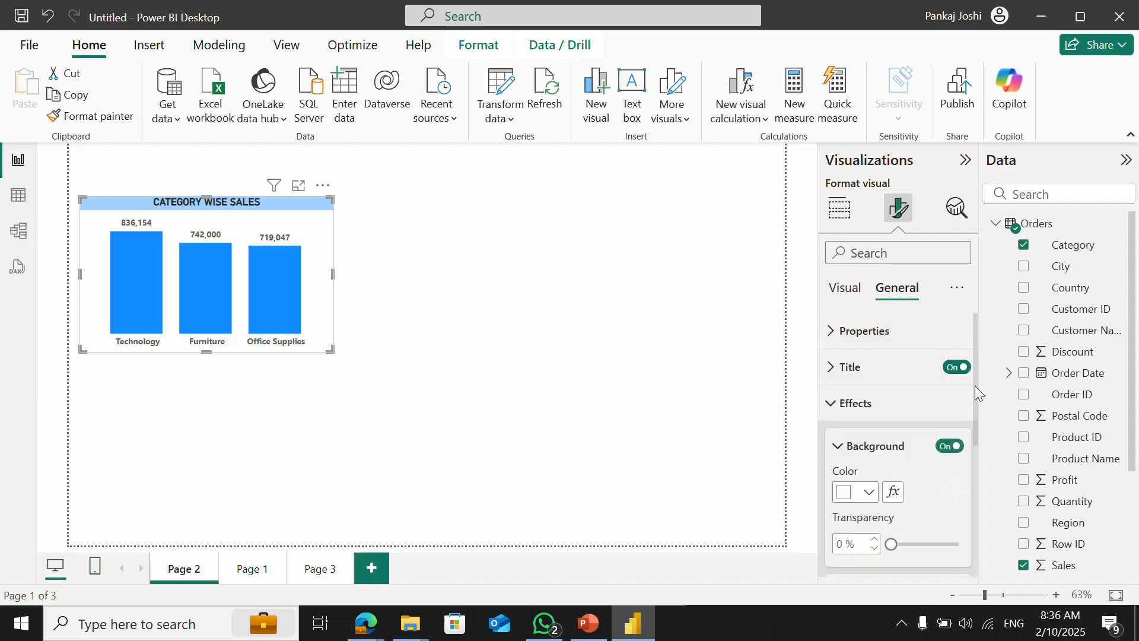
{"action": "left_click_drag", "start_coordinate": [974, 386], "coordinate": [978, 452]}
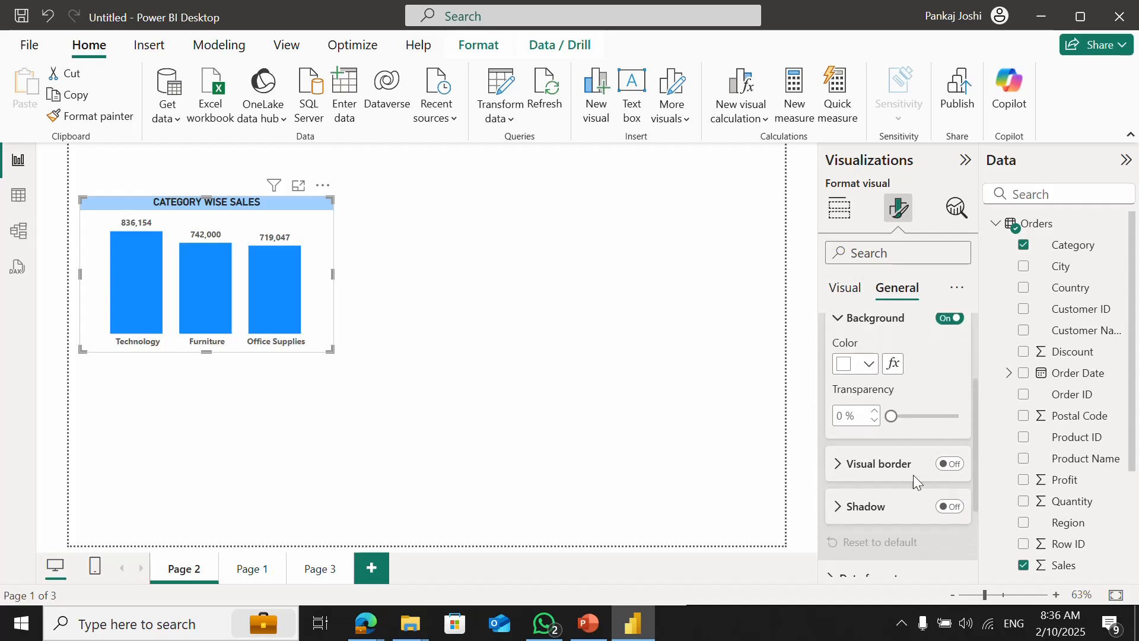
{"action": "left_click", "coordinate": [950, 464]}
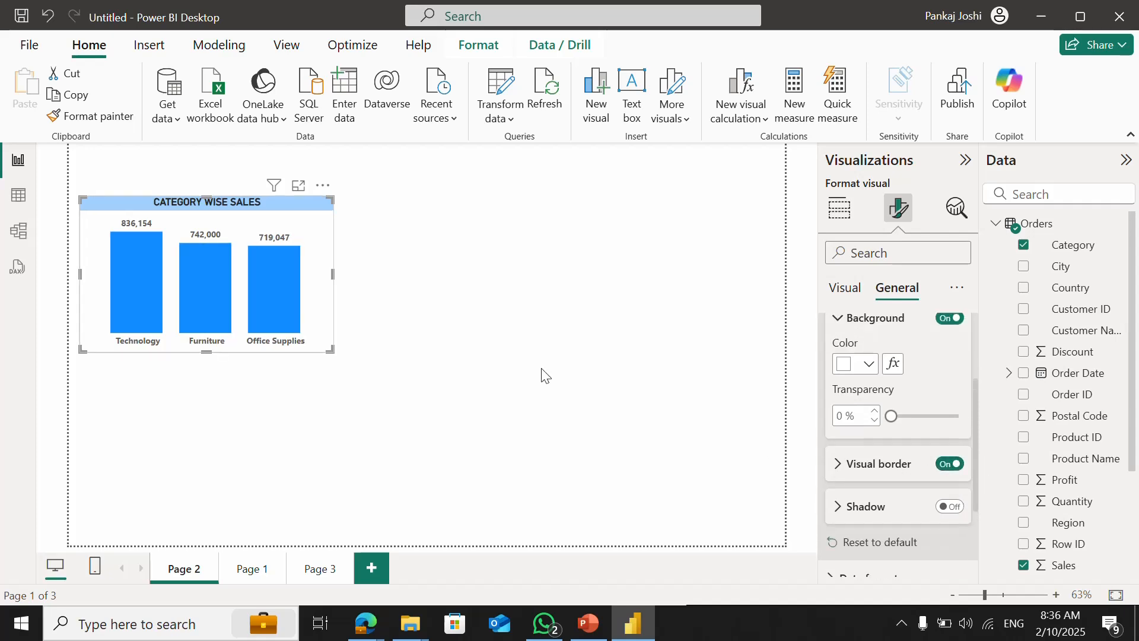
- Change the column chart's background colour to light grey
{"action": "left_click", "coordinate": [869, 366]}
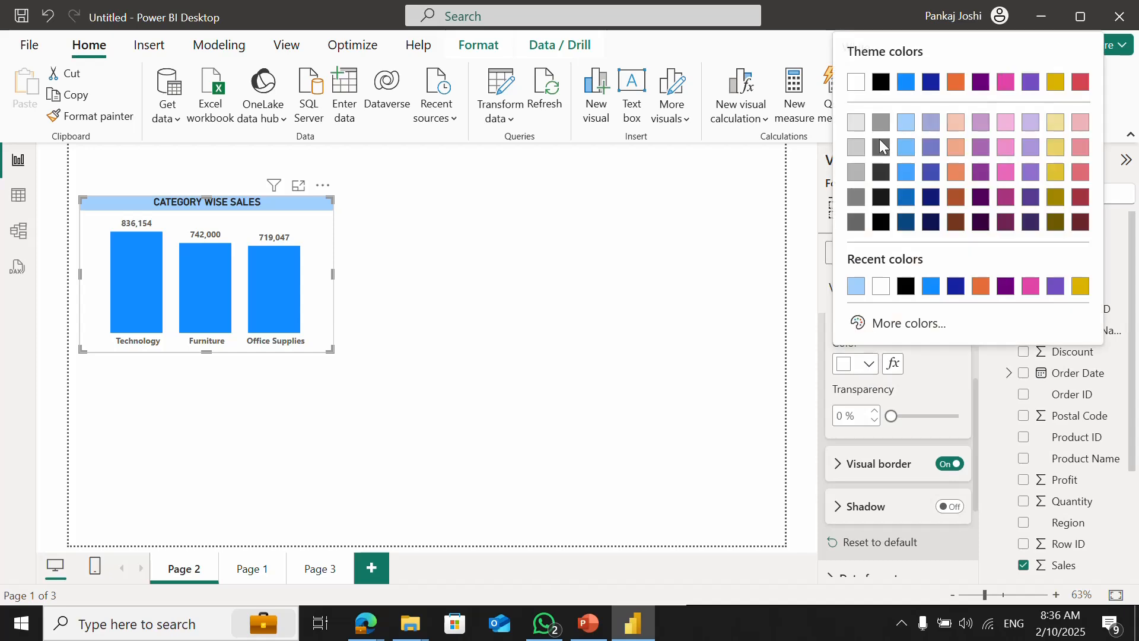
{"action": "left_click", "coordinate": [861, 123]}
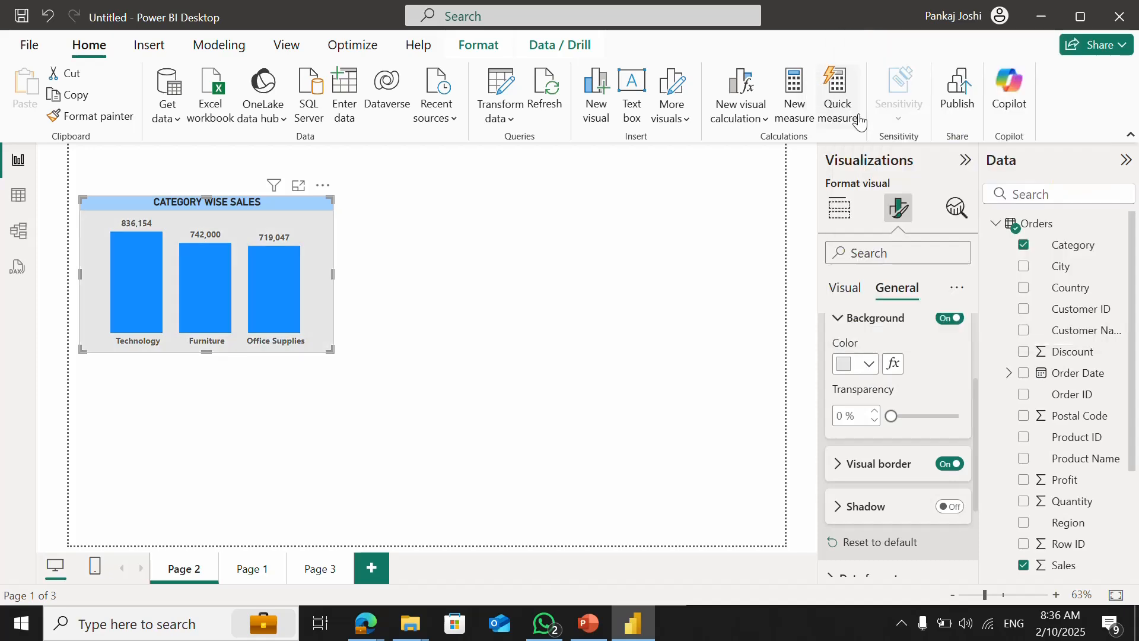
{"action": "left_click", "coordinate": [702, 296]}
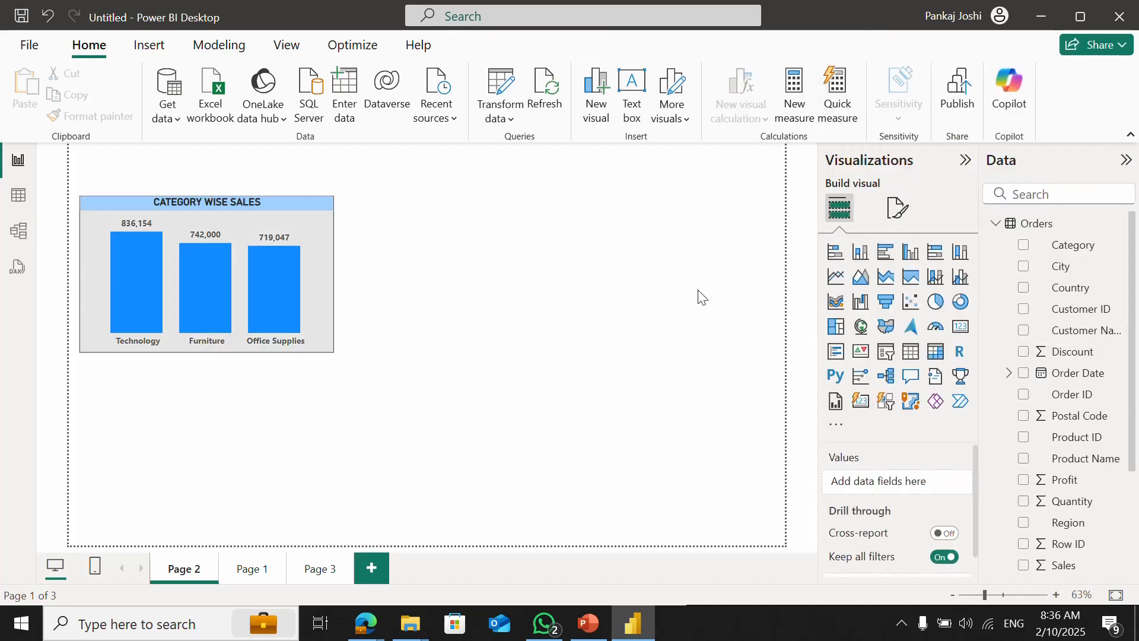
- Move the column chart to the left edge of the report page and enlarge it, mainly in width
{"action": "left_click_drag", "start_coordinate": [300, 197], "coordinate": [287, 209]}
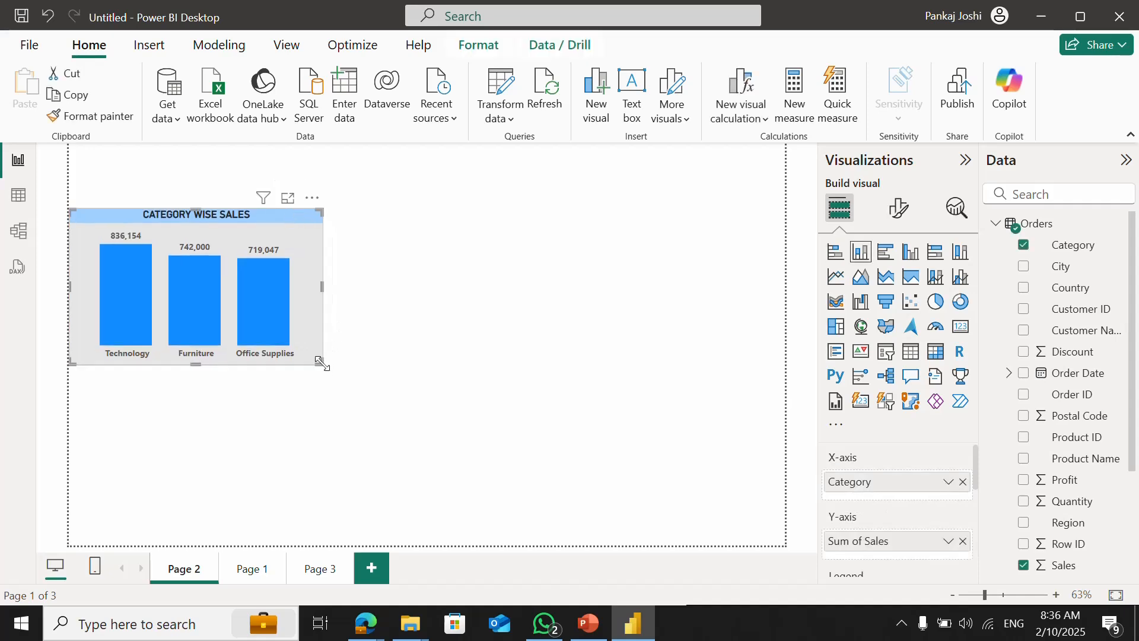
{"action": "left_click_drag", "start_coordinate": [321, 363], "coordinate": [407, 372]}
{"action": "left_click", "coordinate": [485, 324]}
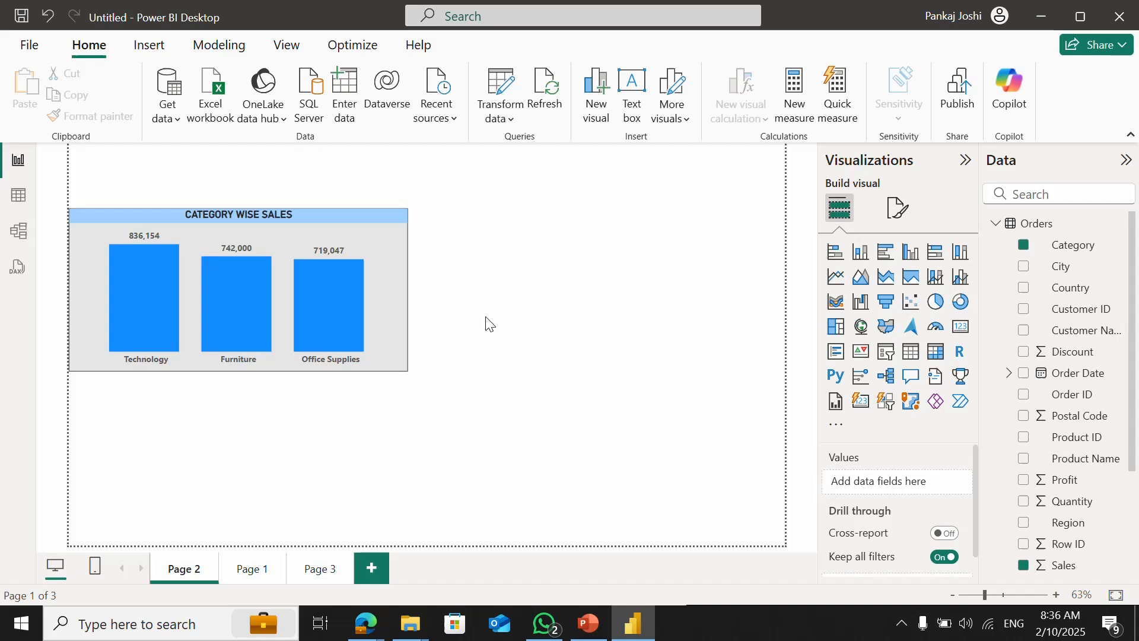
- Duplicate the CATEGORY WISE SALES chart and place the copy level with the original at the page's right edge
{"action": "left_click", "coordinate": [378, 217]}
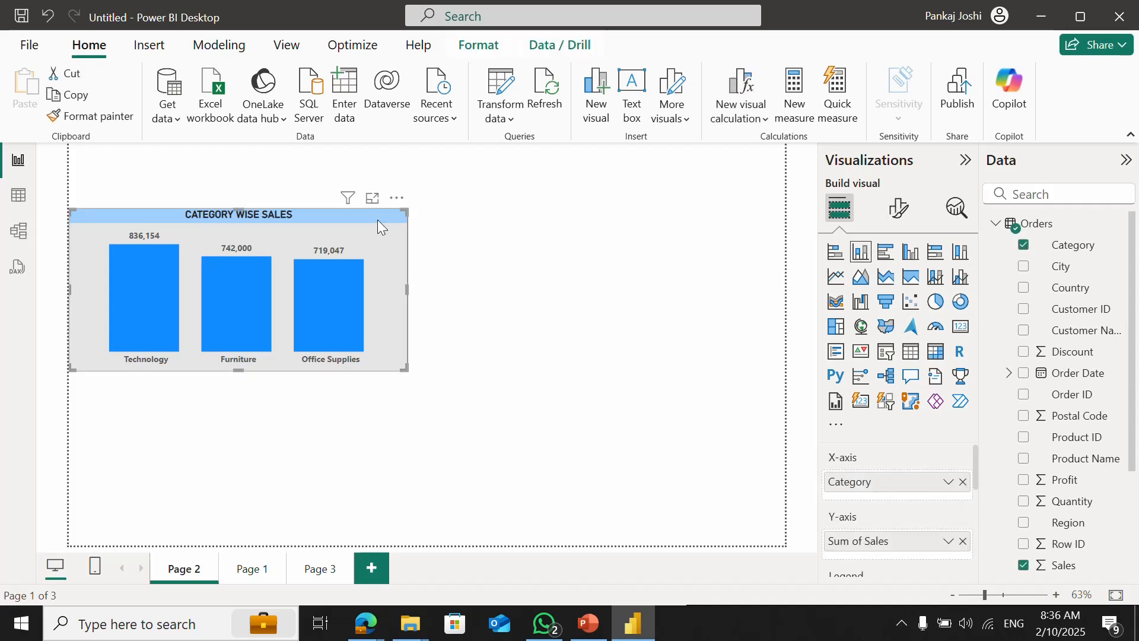
{"action": "key", "text": "ctrl+c"}
{"action": "key", "text": "ctrl+v"}
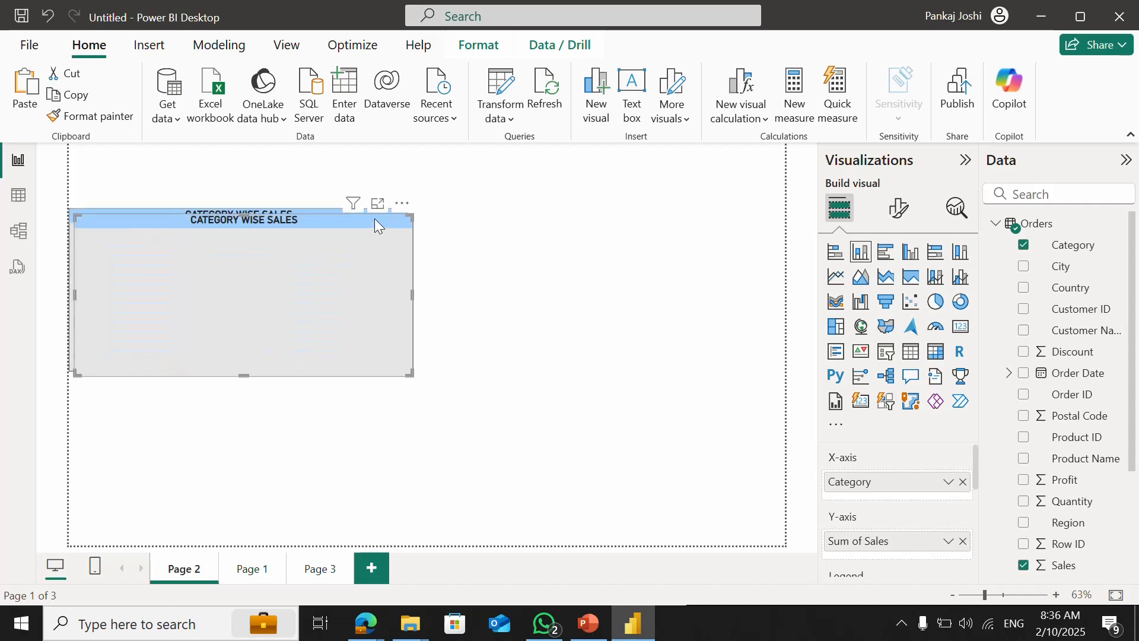
{"action": "left_click_drag", "start_coordinate": [375, 218], "coordinate": [742, 208]}
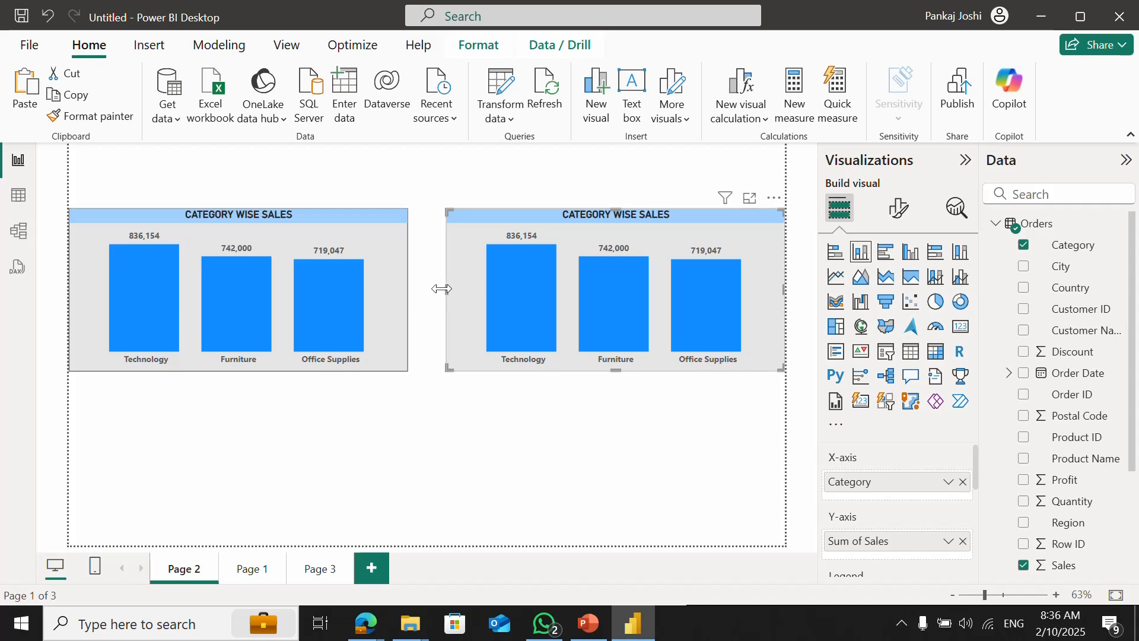
- Widen both charts toward each other until only a narrow gap separates them, and select the duplicate
{"action": "left_click_drag", "start_coordinate": [441, 289], "coordinate": [426, 292]}
{"action": "left_click", "coordinate": [391, 280]}
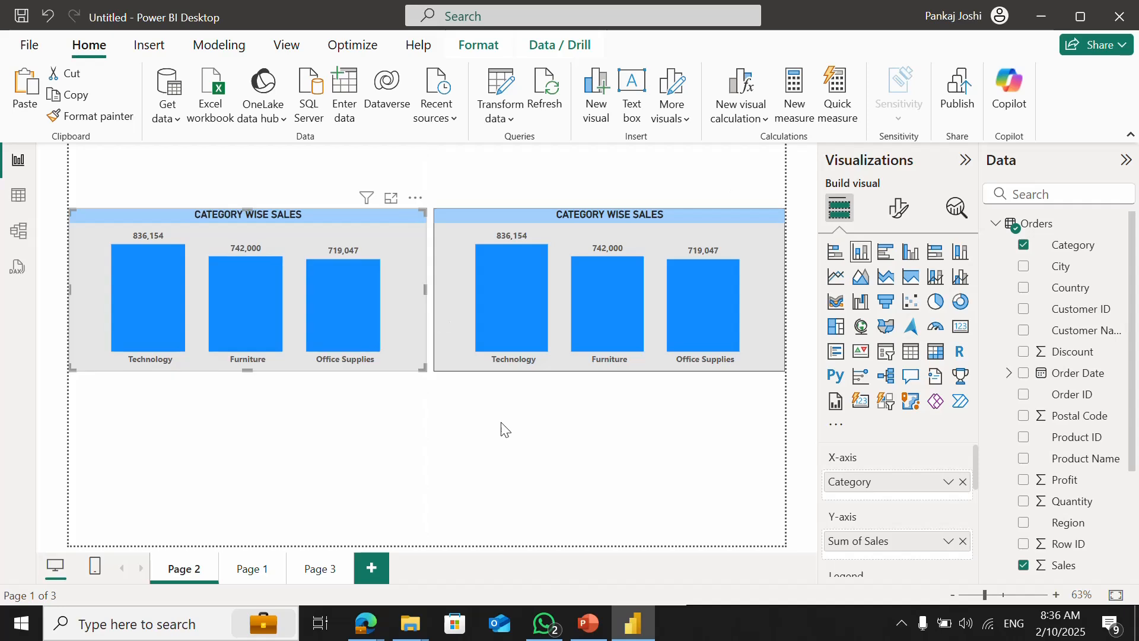
{"action": "left_click", "coordinate": [513, 444]}
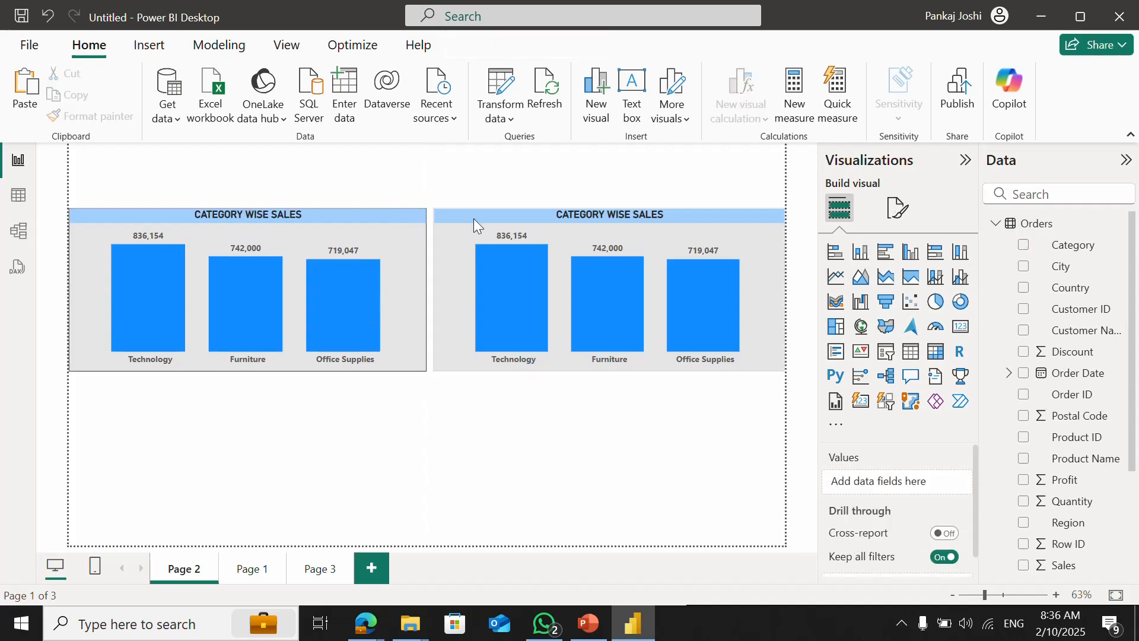
{"action": "left_click", "coordinate": [502, 239]}
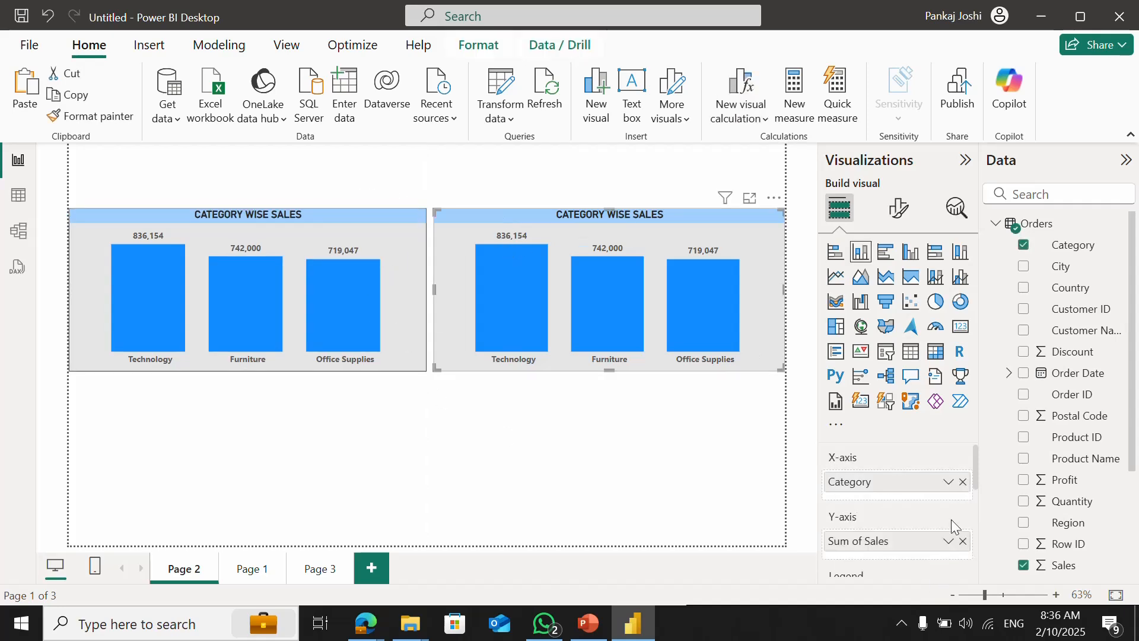
- Replace Category with Sub-Category on the duplicate chart's axis and convert the visual to a clustered bar chart
{"action": "left_click", "coordinate": [963, 482]}
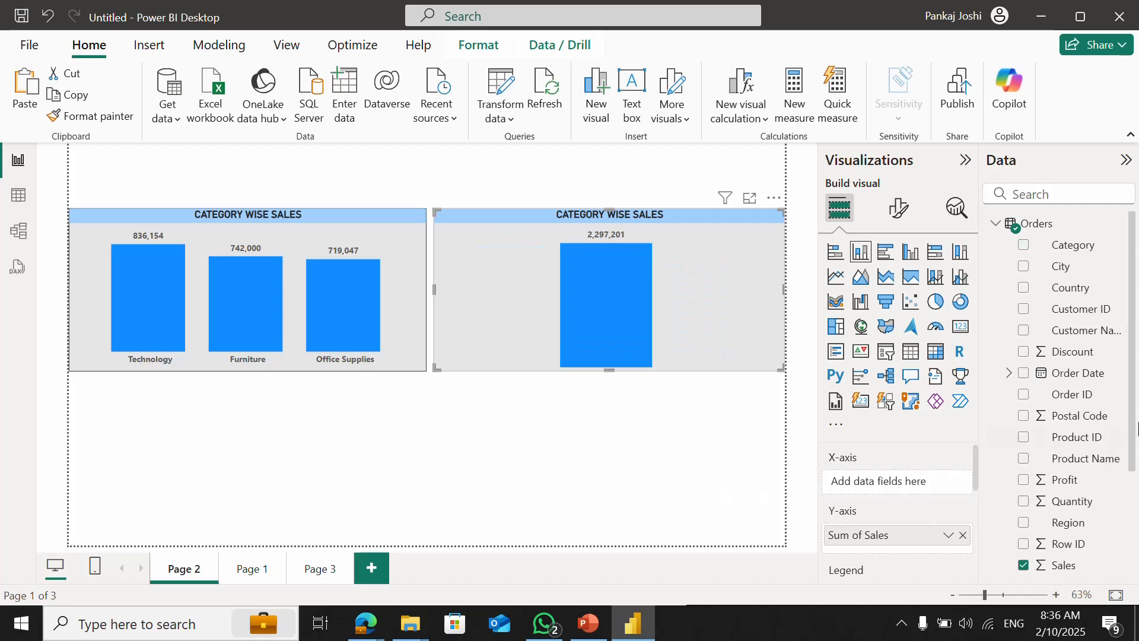
{"action": "left_click_drag", "start_coordinate": [1134, 444], "coordinate": [1134, 591]}
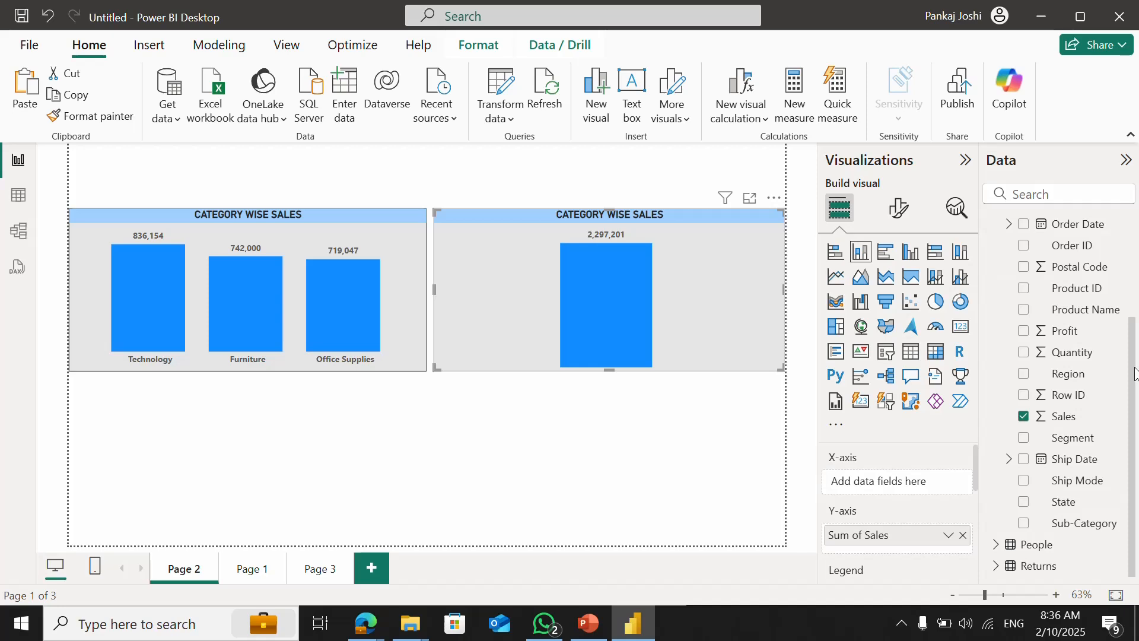
{"action": "left_click_drag", "start_coordinate": [1135, 375], "coordinate": [1137, 301]}
{"action": "scroll", "coordinate": [1132, 270], "scroll_direction": "up", "scroll_amount": 1}
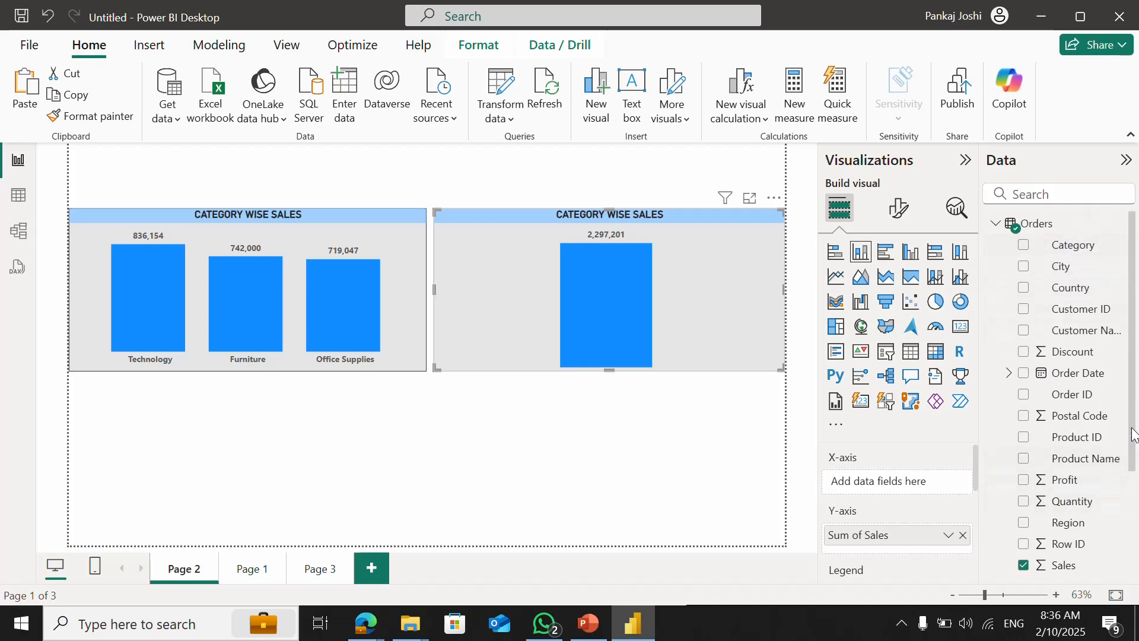
{"action": "scroll", "coordinate": [1133, 435], "scroll_direction": "down", "scroll_amount": 3}
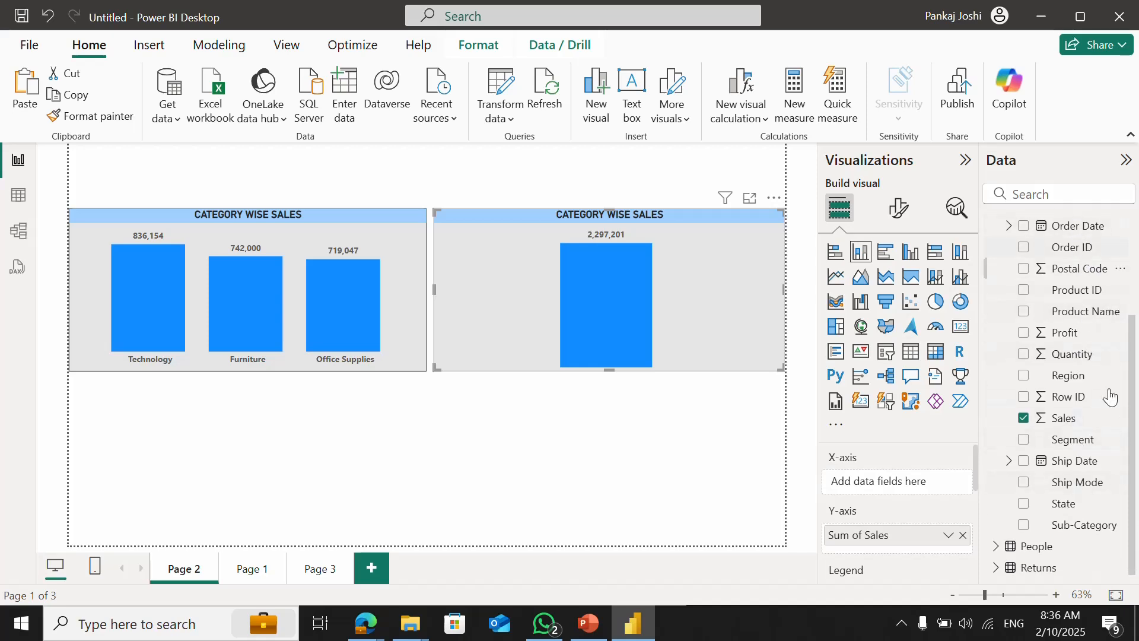
{"action": "left_click_drag", "start_coordinate": [1067, 524], "coordinate": [918, 484]}
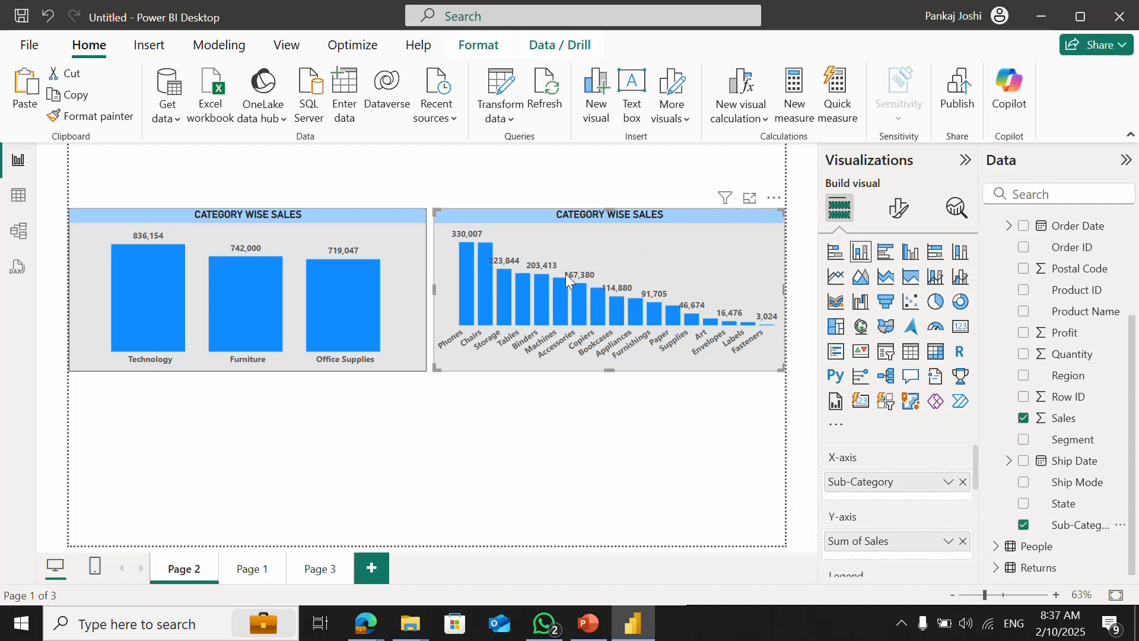
{"action": "left_click", "coordinate": [886, 257]}
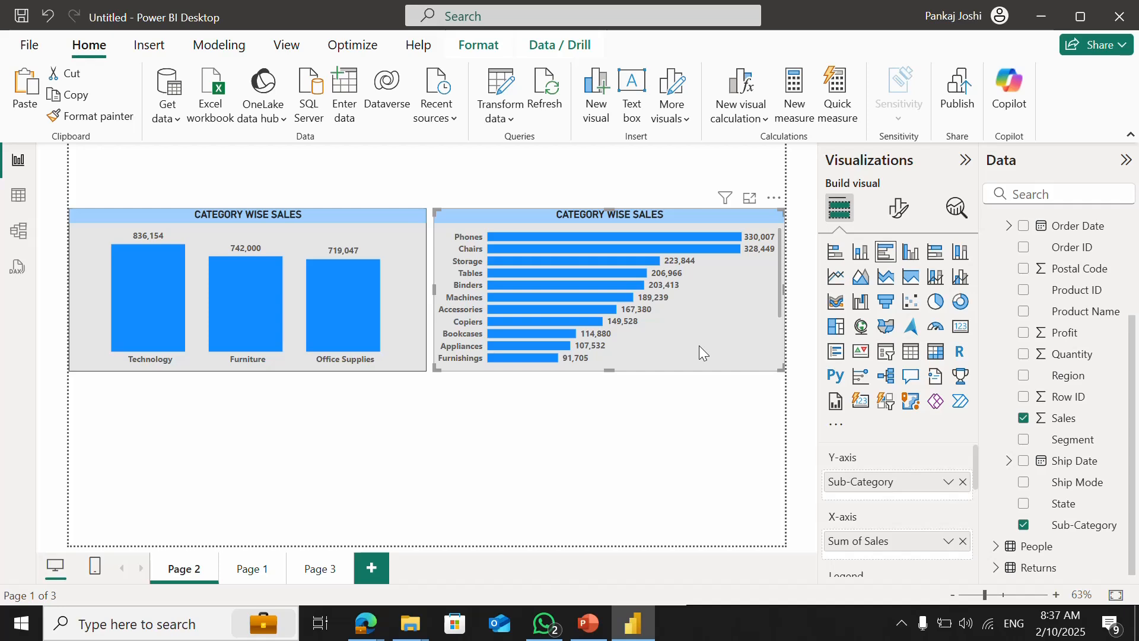
- Expand the bar chart's background effects and look at the palette and custom hex colour picker
{"action": "left_click", "coordinate": [907, 218]}
{"action": "left_click", "coordinate": [905, 293]}
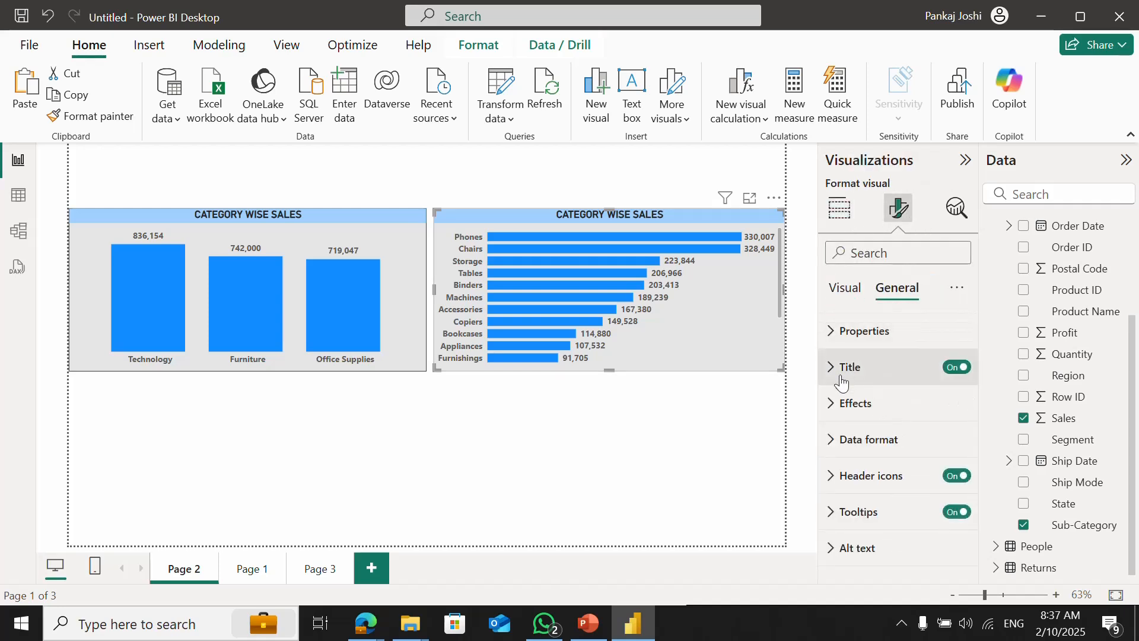
{"action": "left_click", "coordinate": [834, 410]}
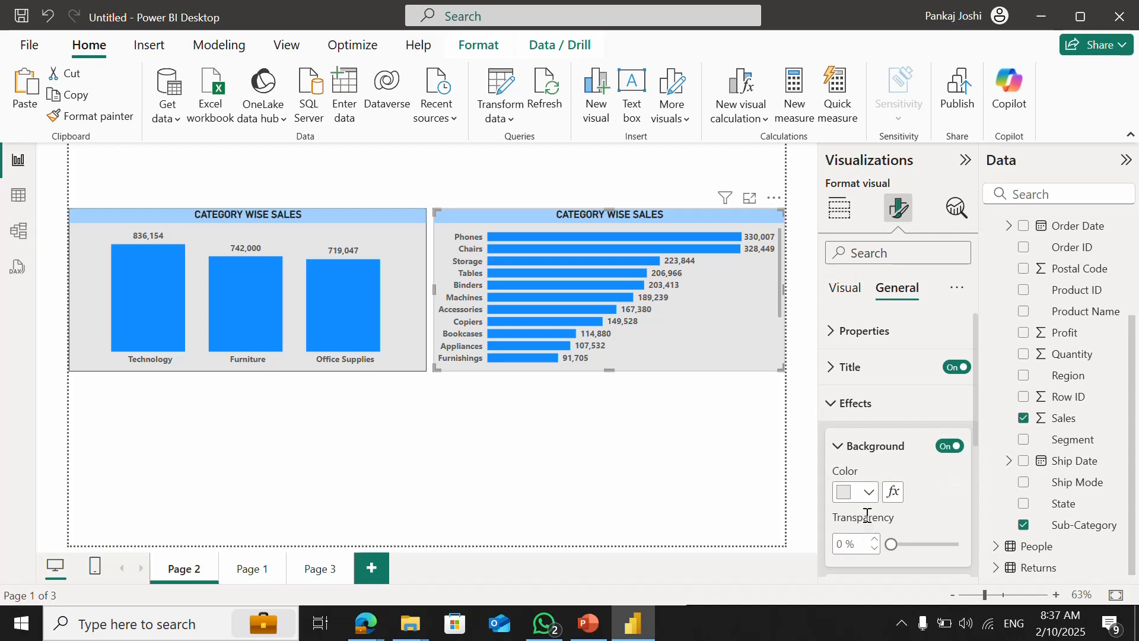
{"action": "left_click", "coordinate": [869, 493]}
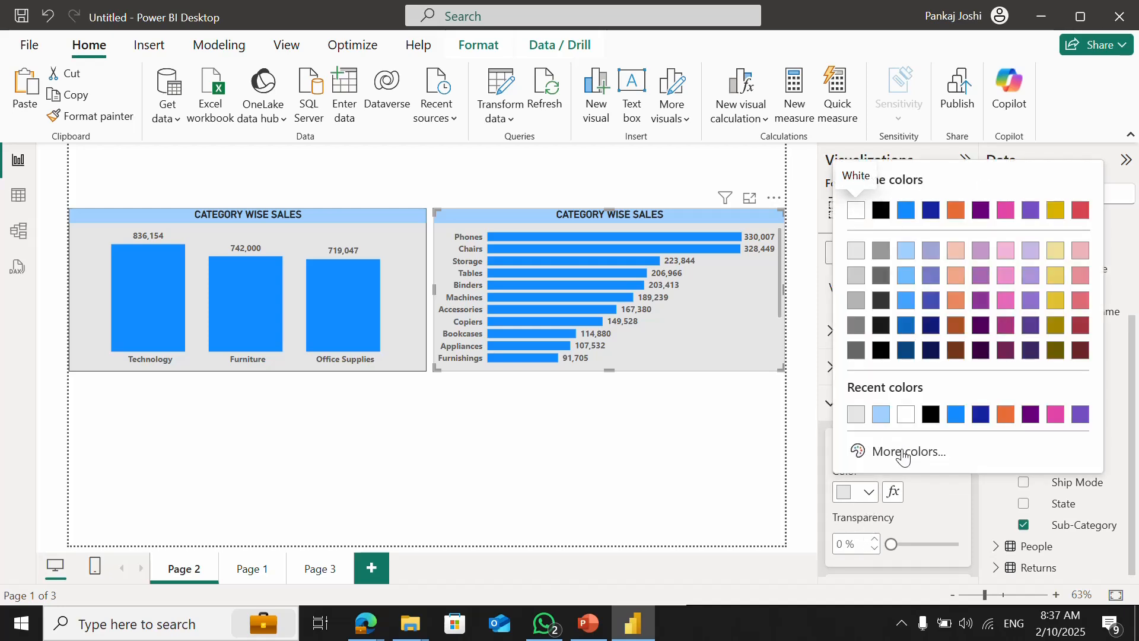
{"action": "left_click", "coordinate": [905, 452]}
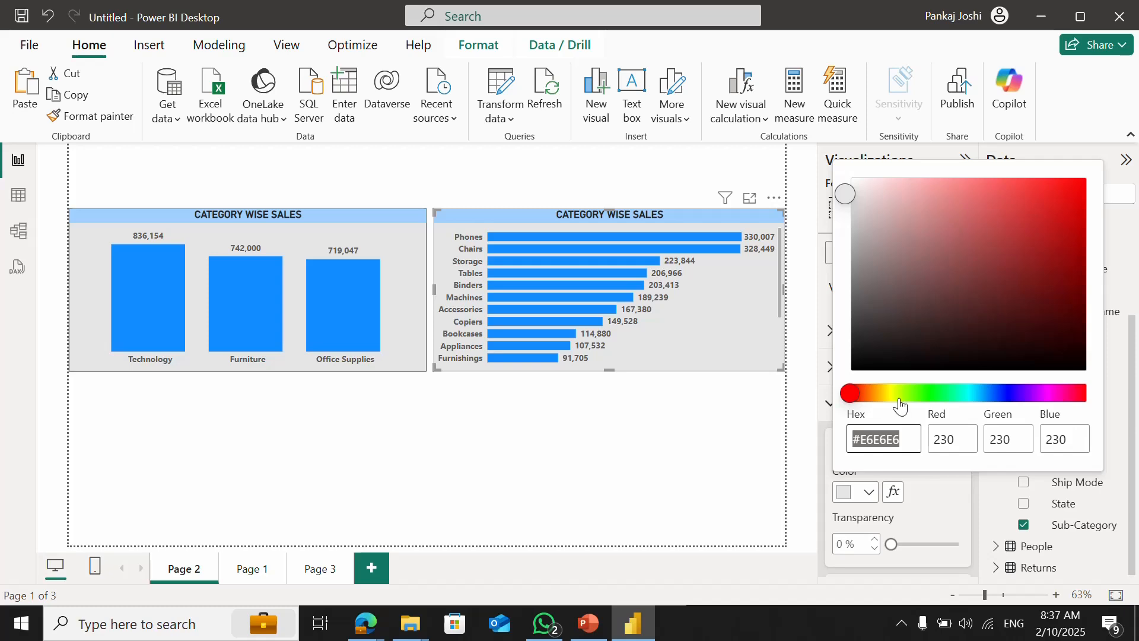
{"action": "left_click", "coordinate": [890, 493]}
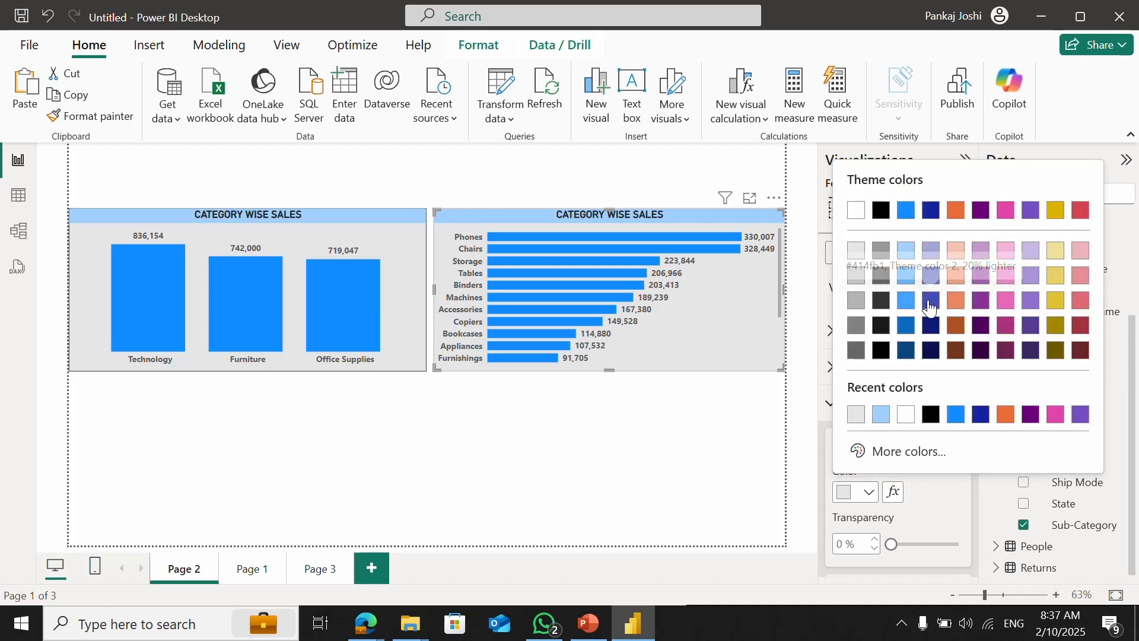
{"action": "left_click", "coordinate": [643, 458]}
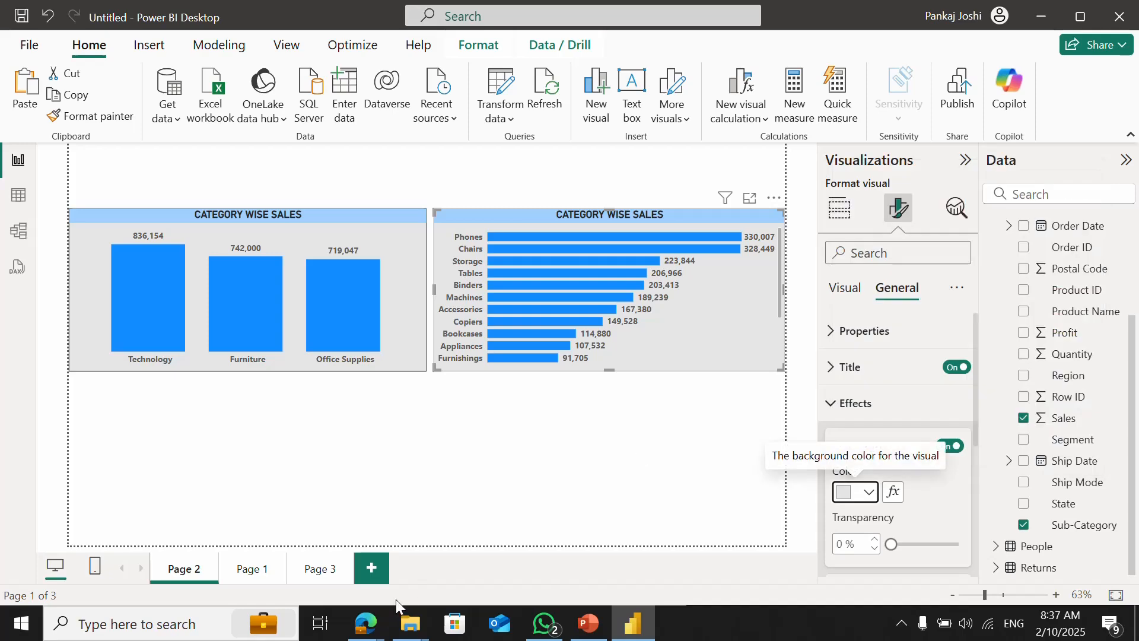
- Switch to Microsoft Edge and search the web for "red color shades" in a new tab
{"action": "mouse_move", "coordinate": [374, 633]}
{"action": "left_click", "coordinate": [303, 501]}
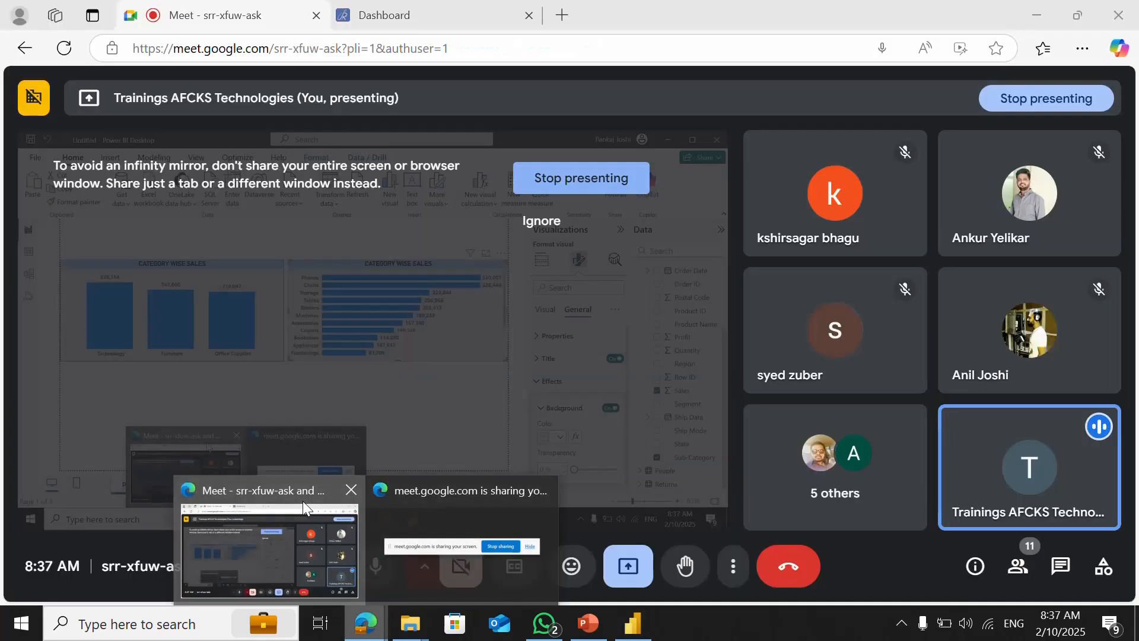
{"action": "left_click", "coordinate": [562, 14]}
{"action": "type", "text": "RED COLOR SHADE"}
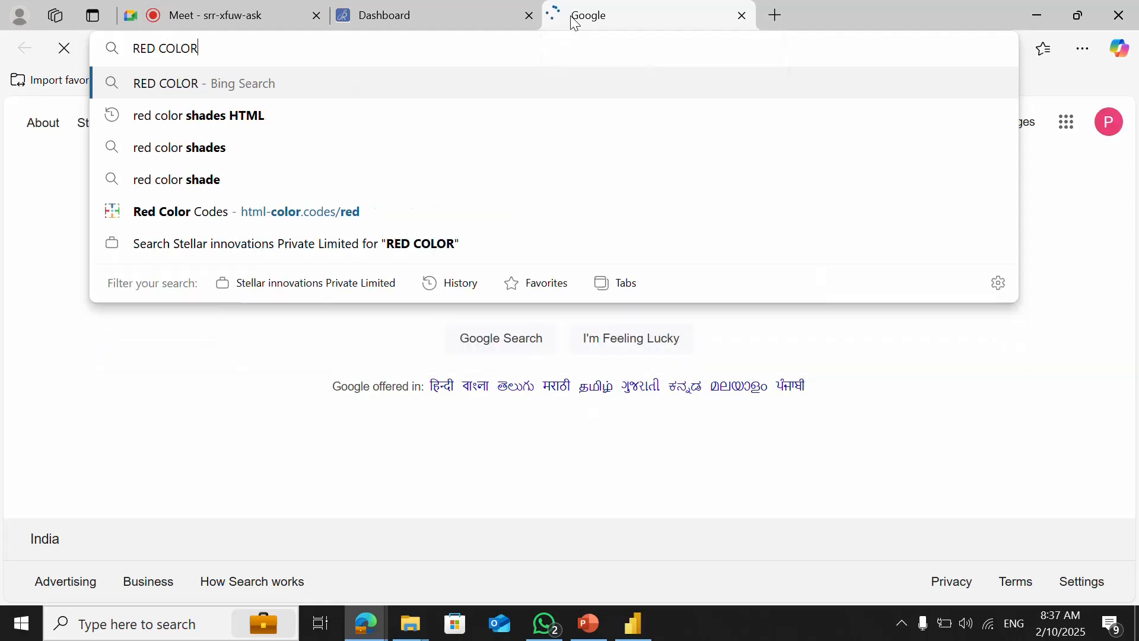
{"action": "key", "text": "Return"}
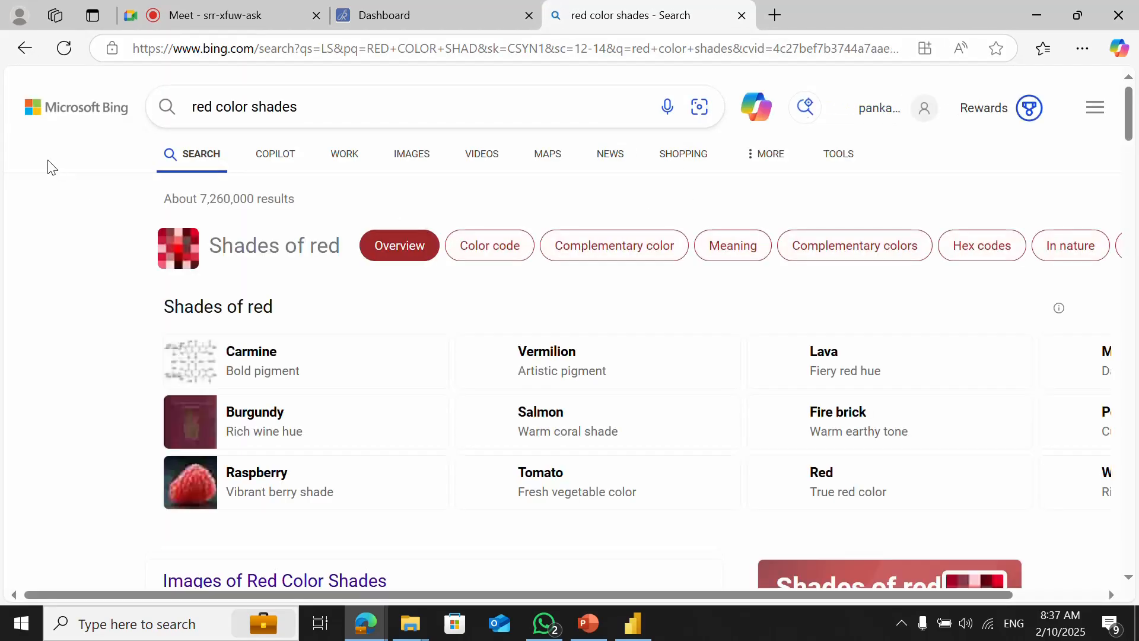
- Open the Red Color Codes result and copy the Light Yellow hex code ffffe0 from the site's yellow shades
{"action": "scroll", "coordinate": [51, 168], "scroll_direction": "down", "scroll_amount": 7}
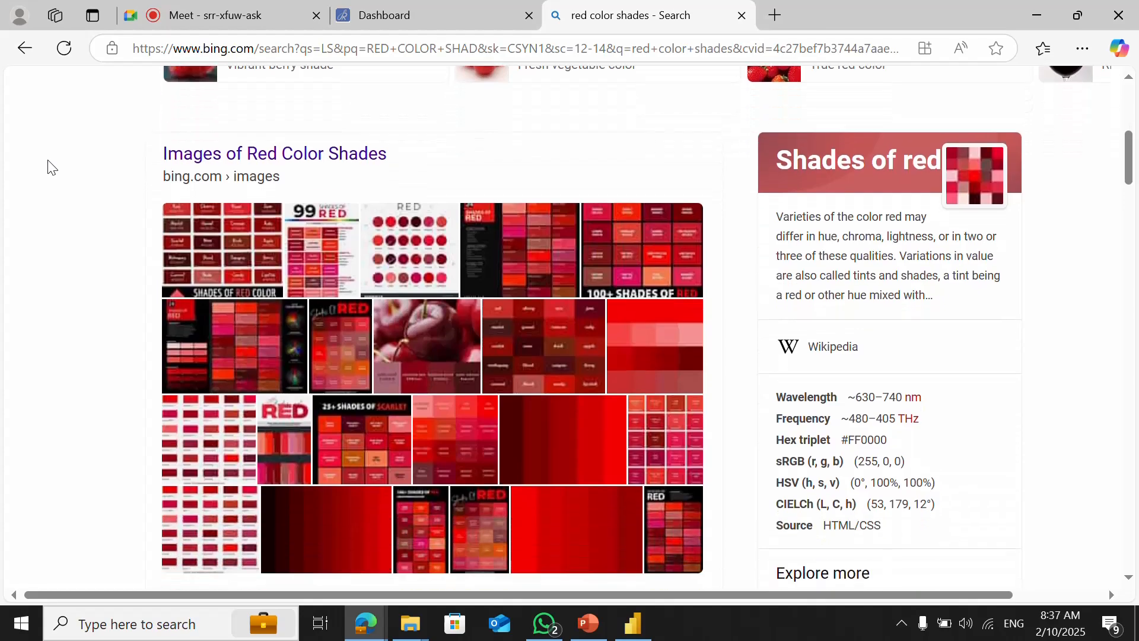
{"action": "scroll", "coordinate": [50, 168], "scroll_direction": "down", "scroll_amount": 5}
{"action": "scroll", "coordinate": [51, 168], "scroll_direction": "down", "scroll_amount": 2}
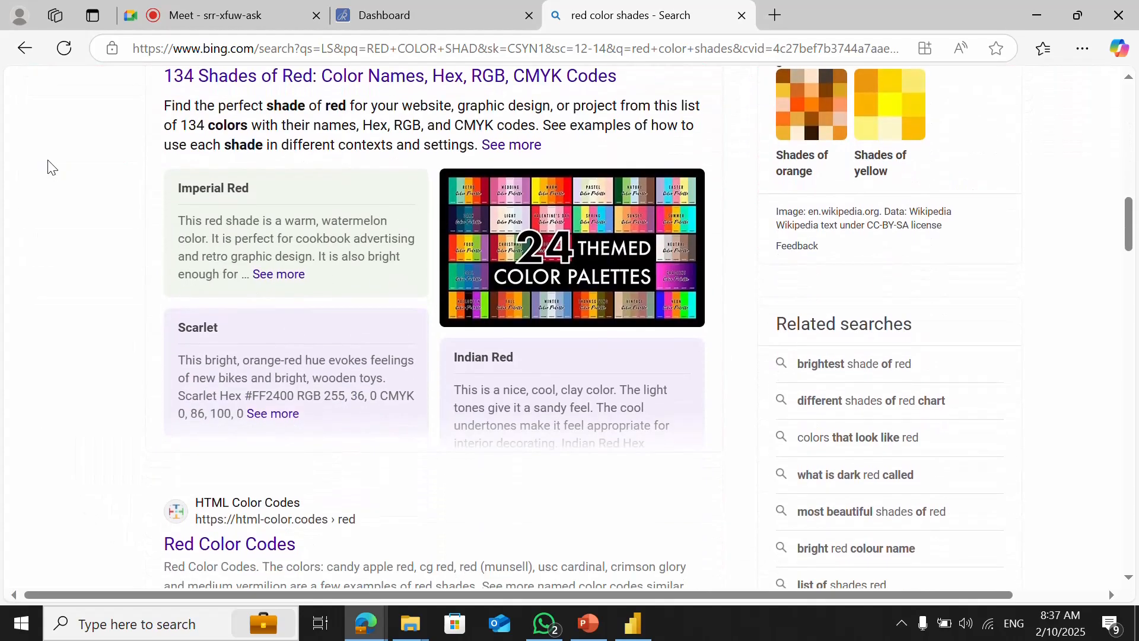
{"action": "scroll", "coordinate": [50, 168], "scroll_direction": "down", "scroll_amount": 3}
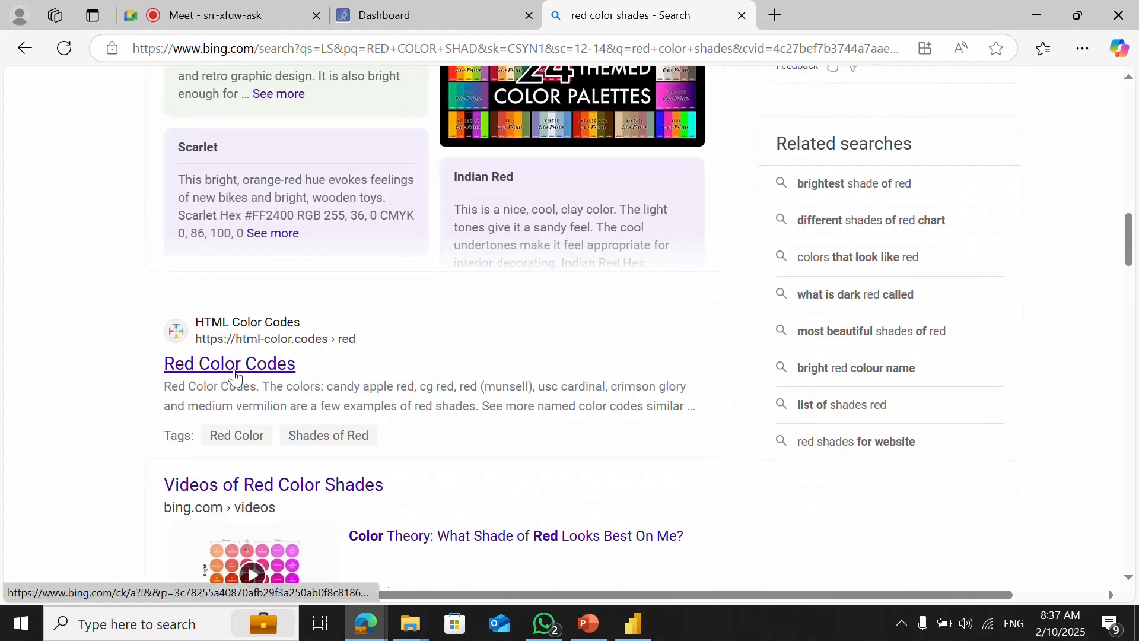
{"action": "left_click", "coordinate": [234, 371]}
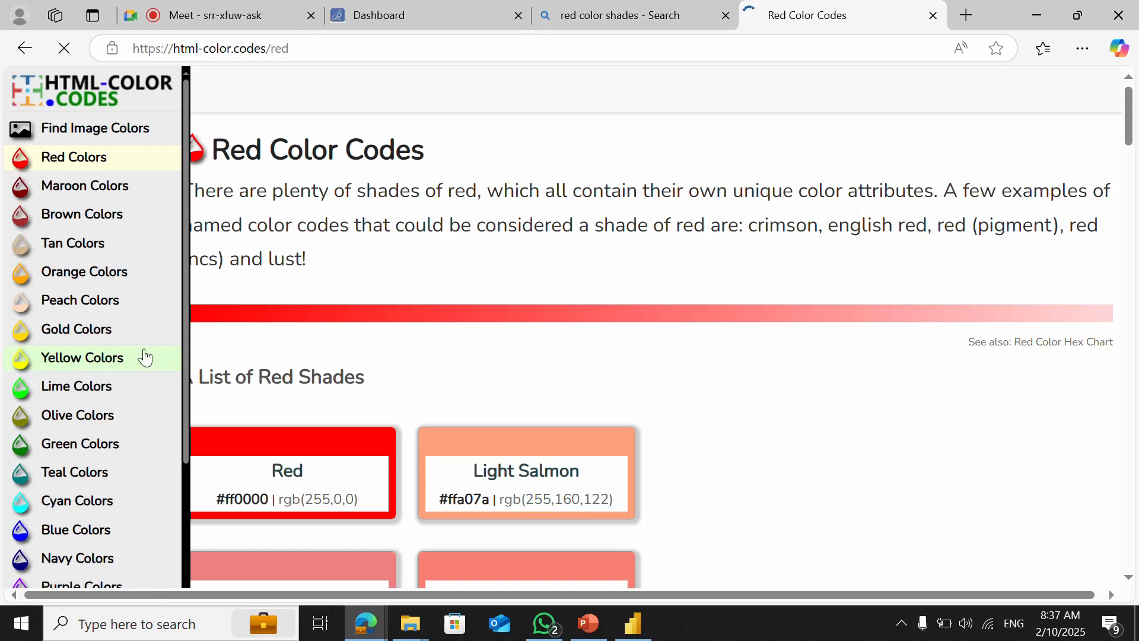
{"action": "left_click", "coordinate": [112, 367]}
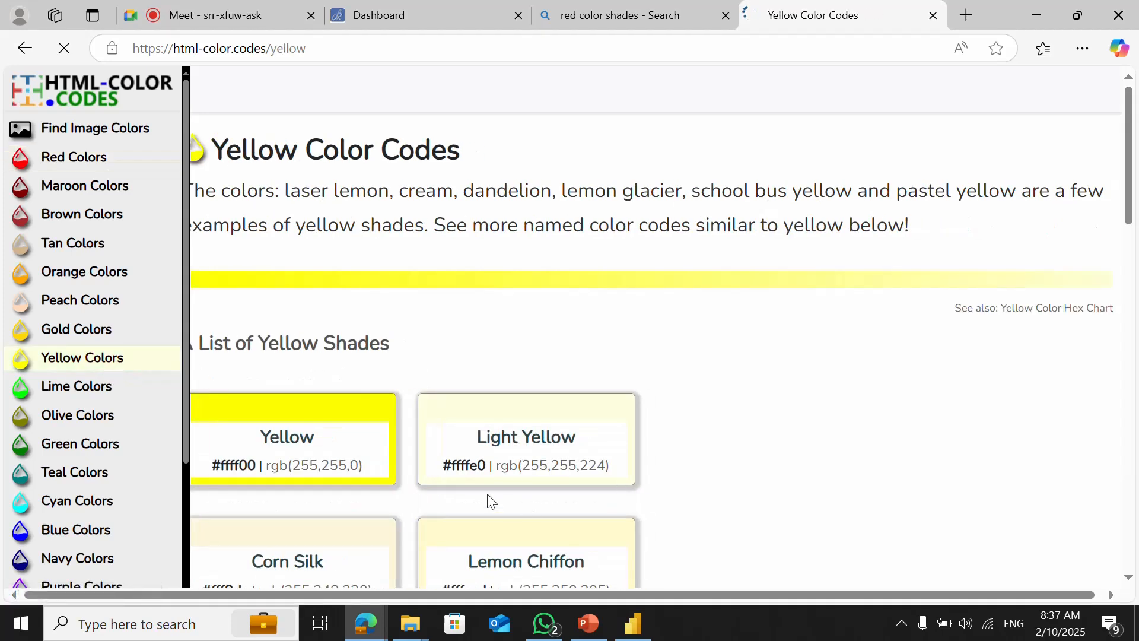
{"action": "double_click", "coordinate": [468, 468]}
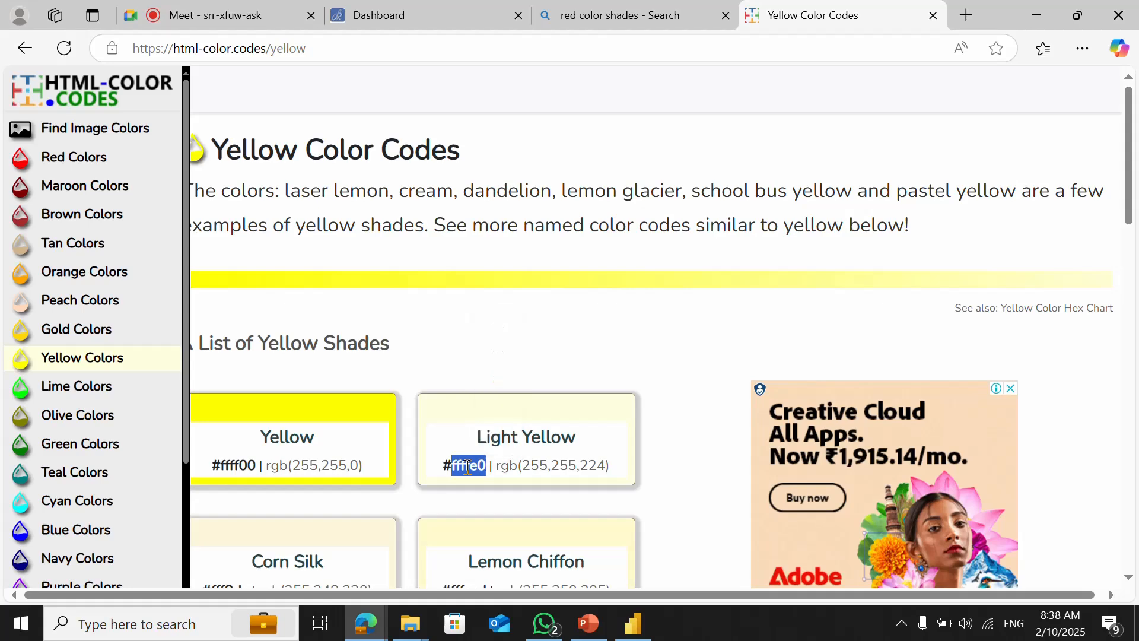
- Return to Power BI Desktop and set the sub-category bar chart's background to the custom colour #FFFFE0
{"action": "key", "text": "alt+Tab"}
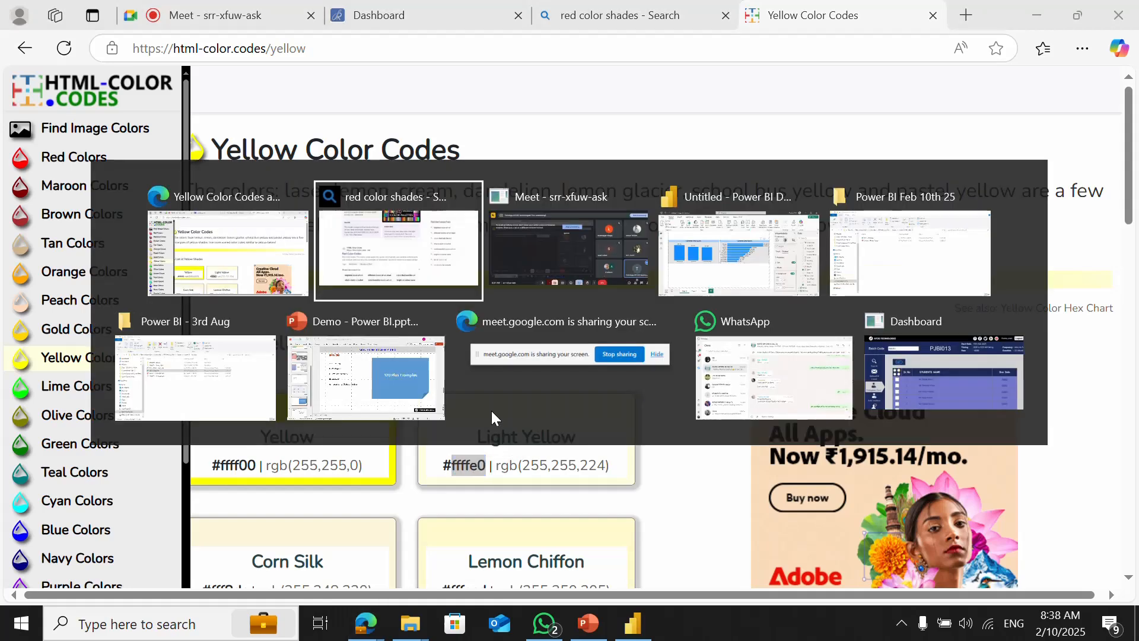
{"action": "key", "text": "Tab"}
{"action": "key", "text": "Tab"}
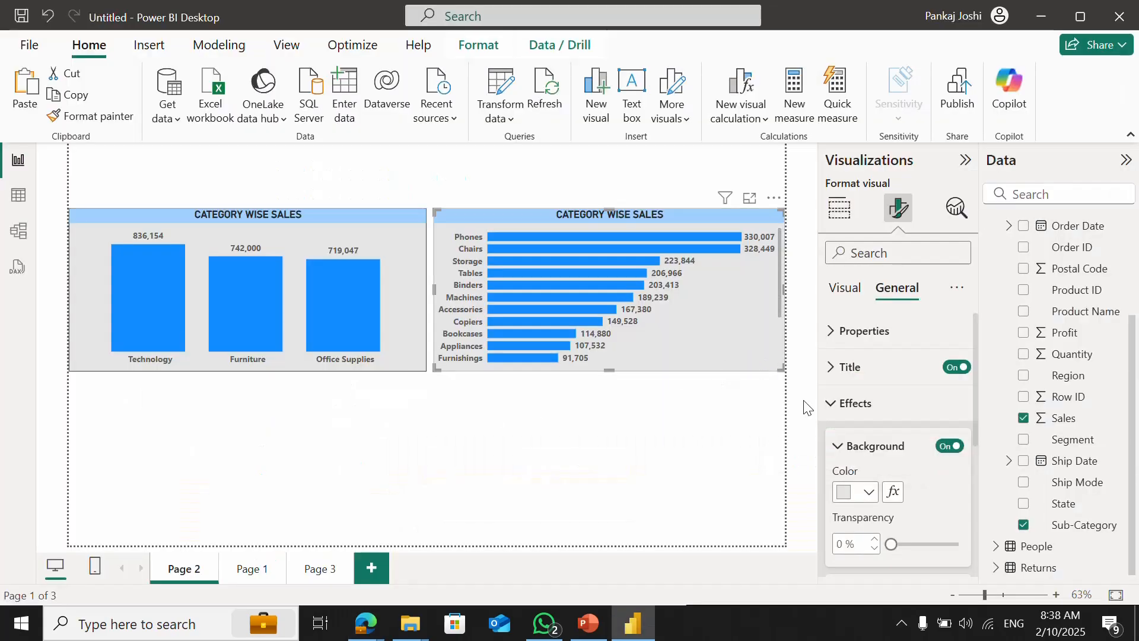
{"action": "left_click", "coordinate": [865, 492]}
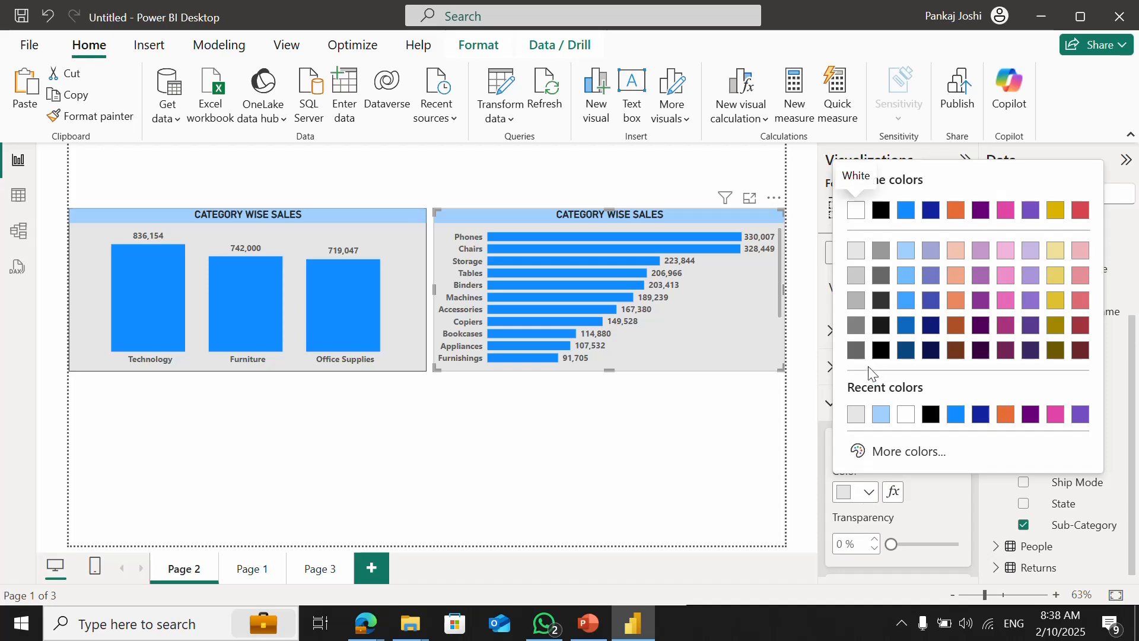
{"action": "left_click", "coordinate": [897, 454]}
{"action": "type", "text": "#FFFFE0"}
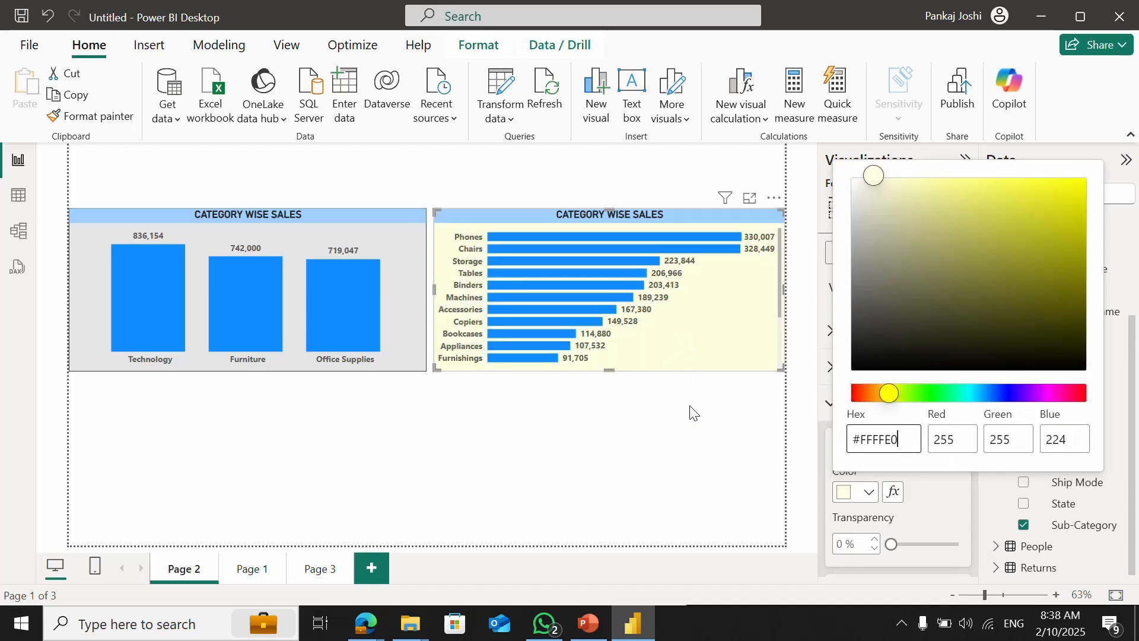
{"action": "left_click", "coordinate": [693, 434]}
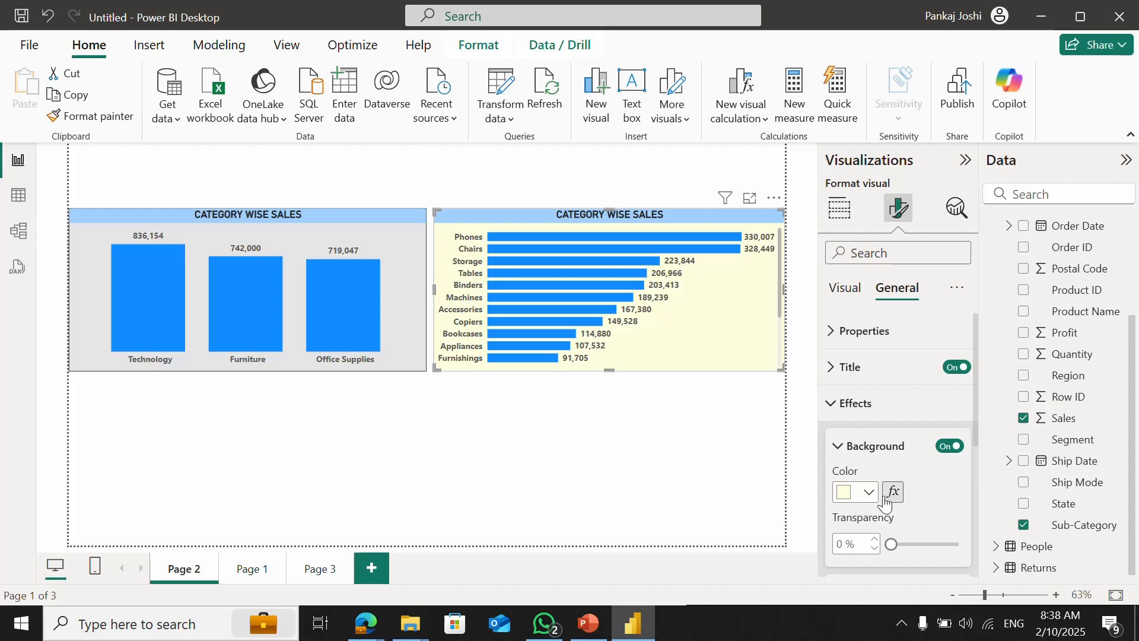
{"action": "left_click", "coordinate": [867, 493]}
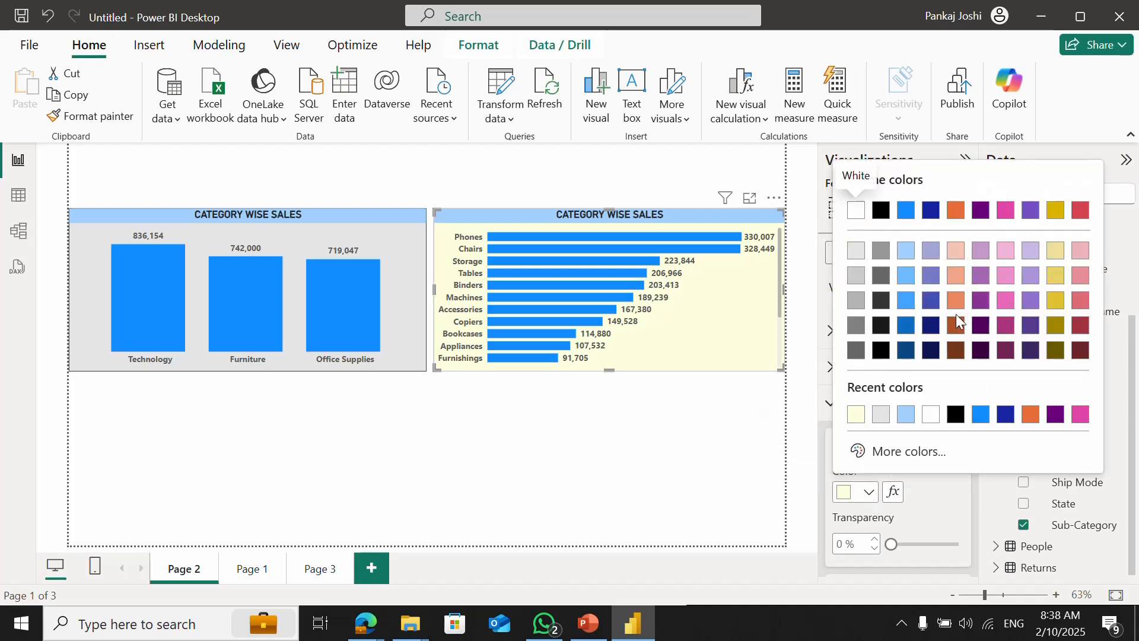
{"action": "left_click", "coordinate": [750, 420]}
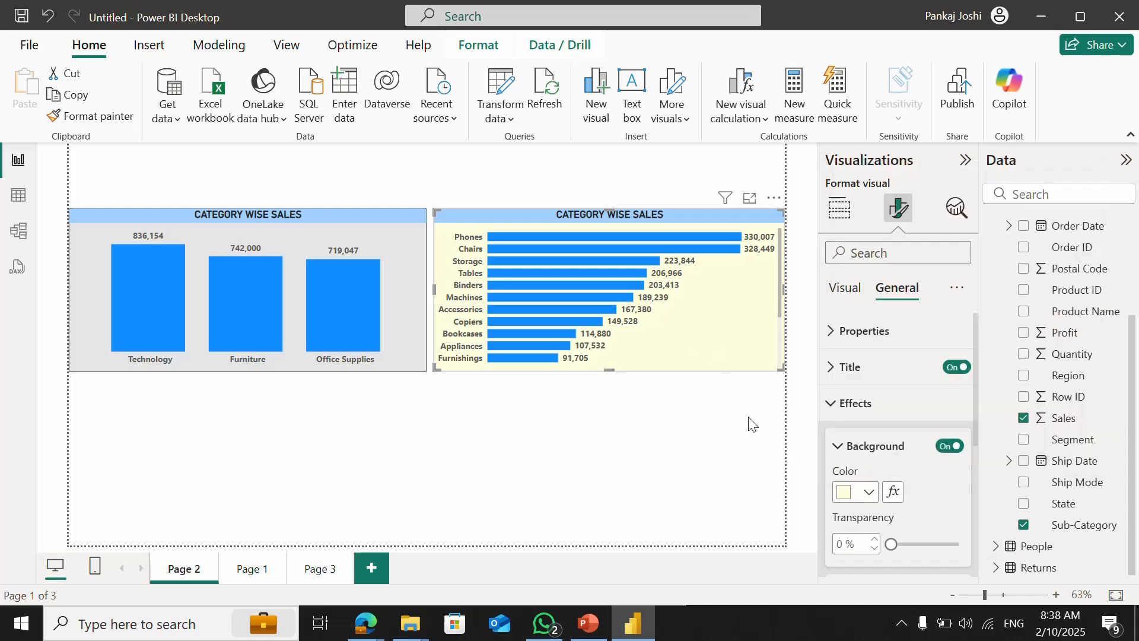
{"action": "left_click", "coordinate": [616, 425]}
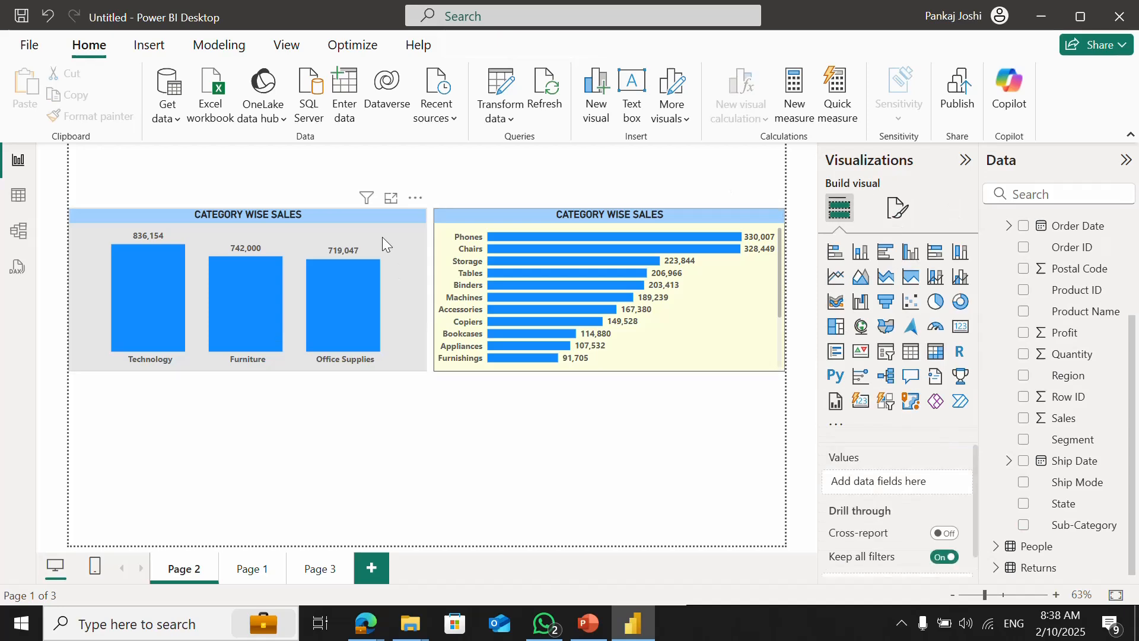
- Change the bar chart's title text to SUB CATEGORY WISE SALES
{"action": "left_click", "coordinate": [374, 216]}
{"action": "left_click", "coordinate": [494, 213]}
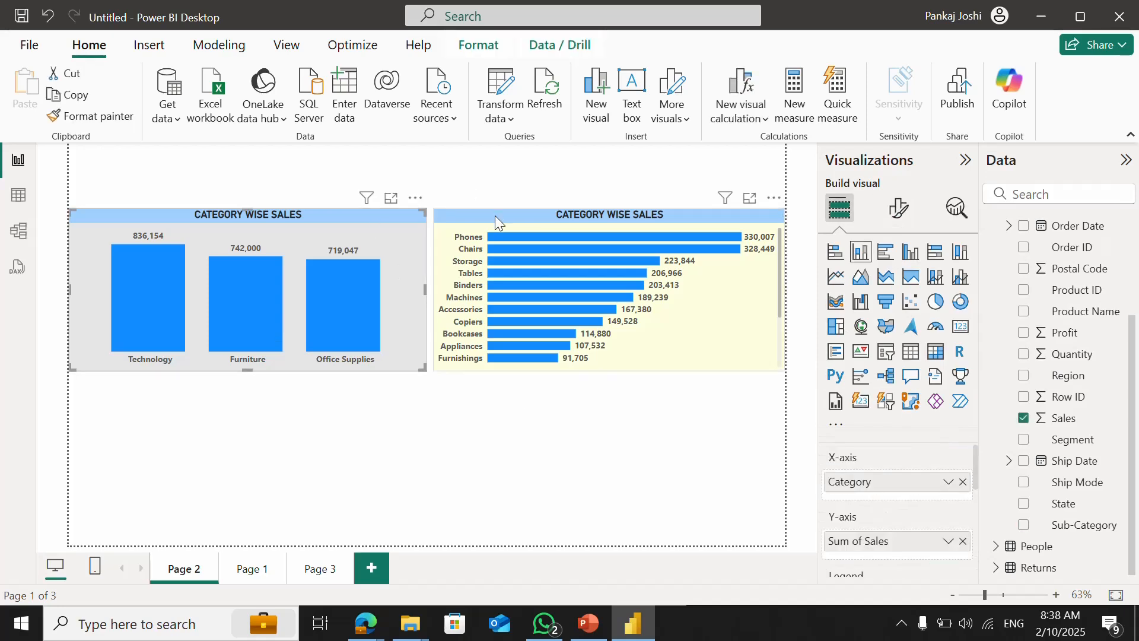
{"action": "left_click", "coordinate": [899, 208]}
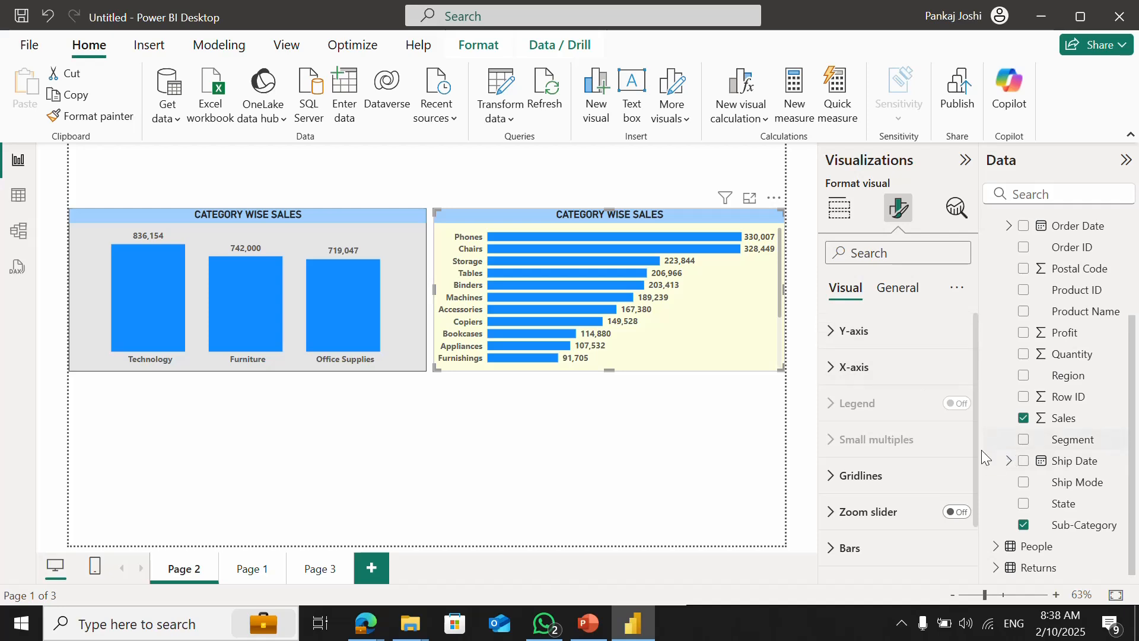
{"action": "left_click", "coordinate": [897, 289]}
{"action": "left_click", "coordinate": [831, 368]}
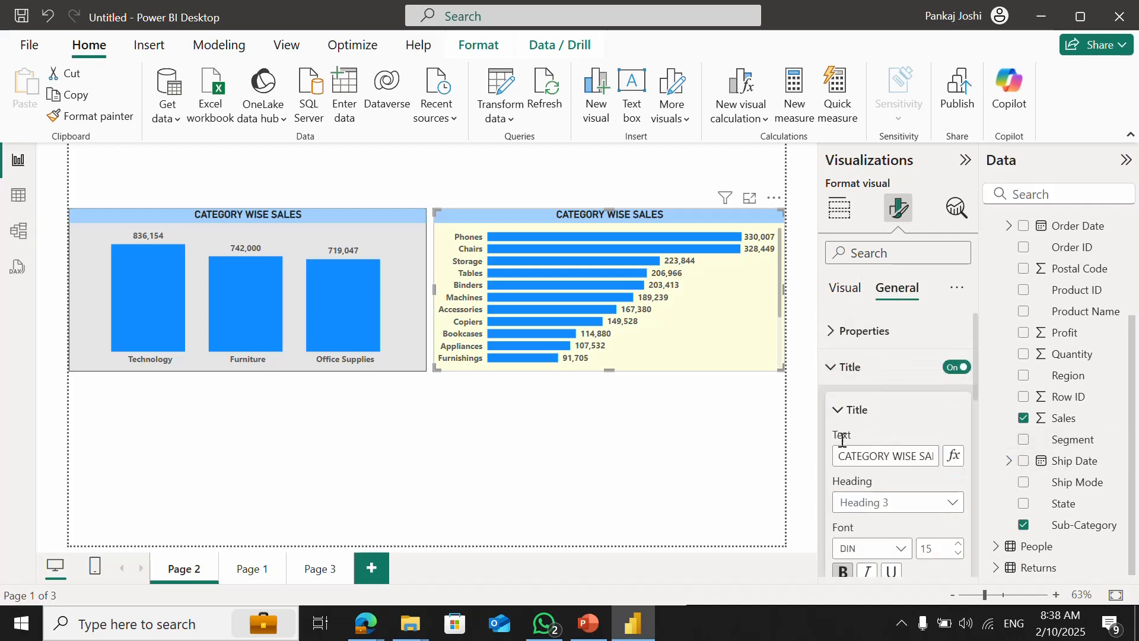
{"action": "left_click", "coordinate": [840, 457]}
{"action": "type", "text": "SUB"}
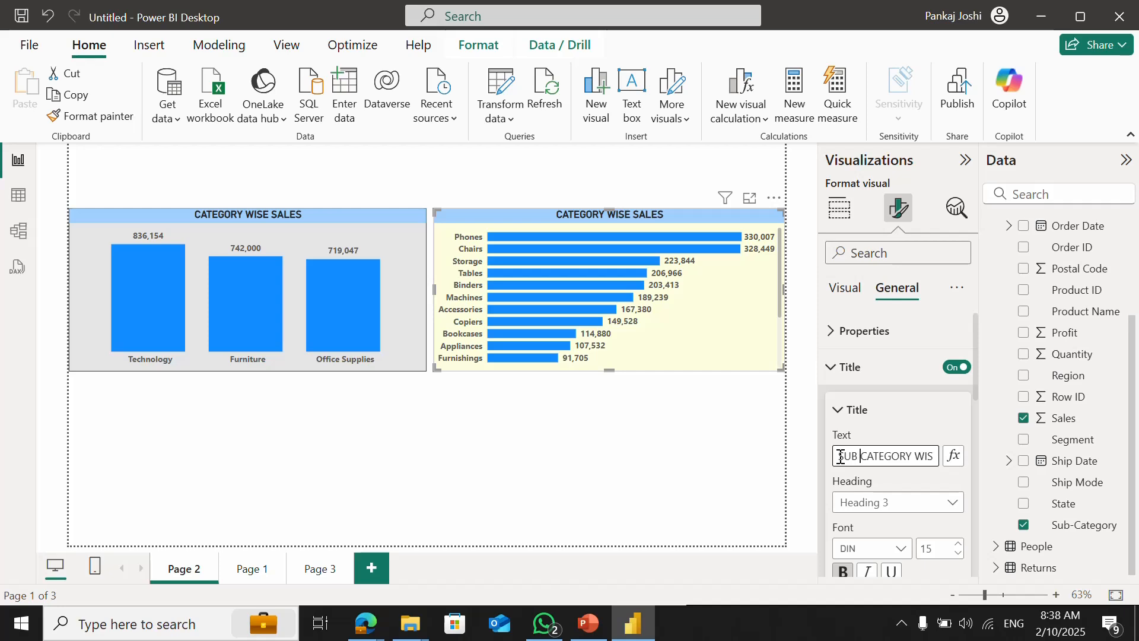
{"action": "left_click", "coordinate": [662, 508]}
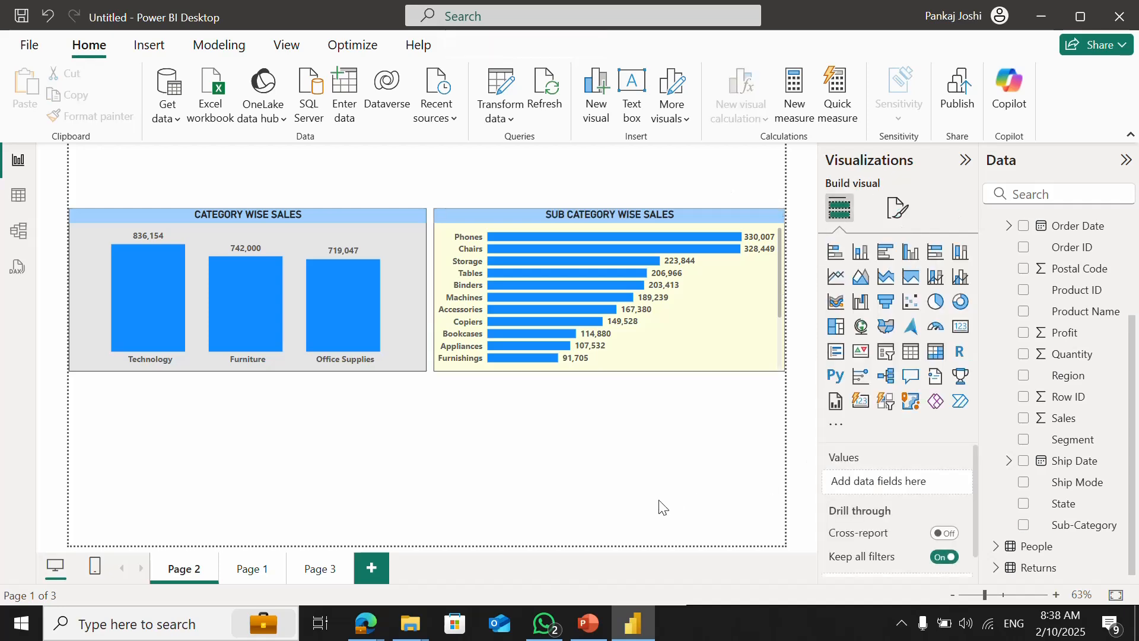
{"action": "left_click", "coordinate": [529, 214]}
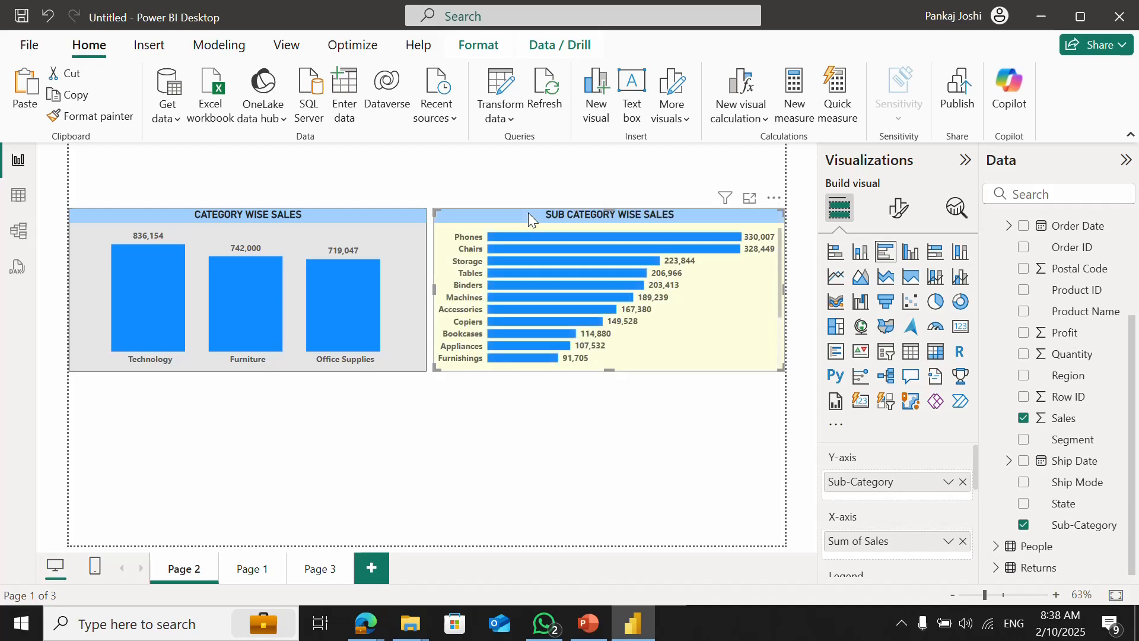
- Duplicate the sub-category bar chart, place the copy beneath the category chart and stretch it across the full page width
{"action": "key", "text": "ctrl+v"}
{"action": "left_click_drag", "start_coordinate": [286, 491], "coordinate": [144, 506]}
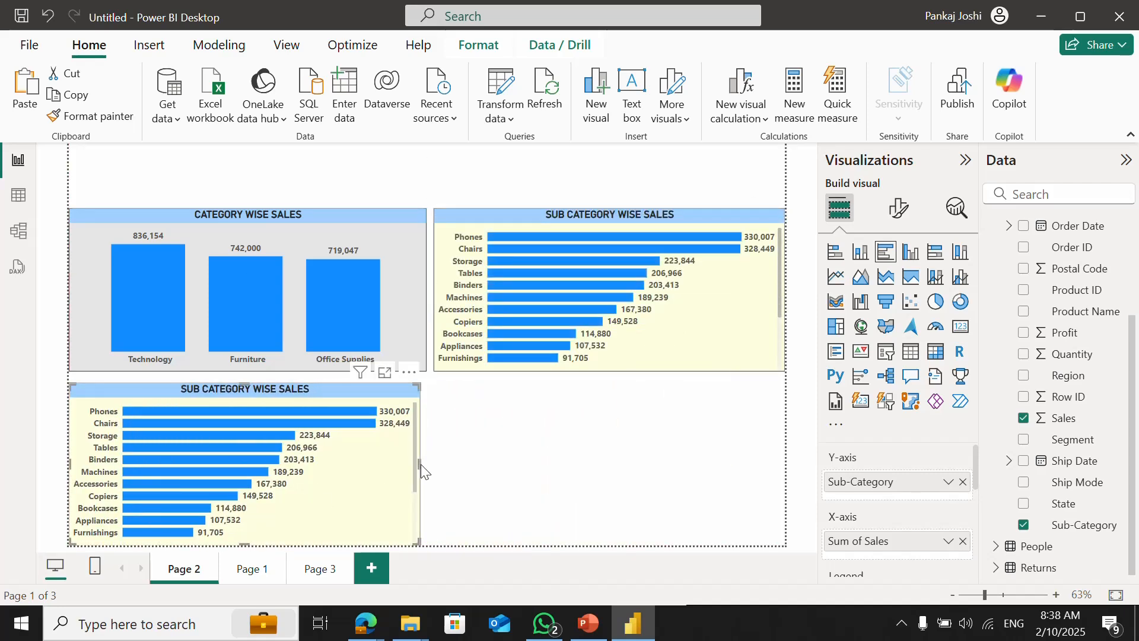
{"action": "left_click_drag", "start_coordinate": [420, 463], "coordinate": [785, 481]}
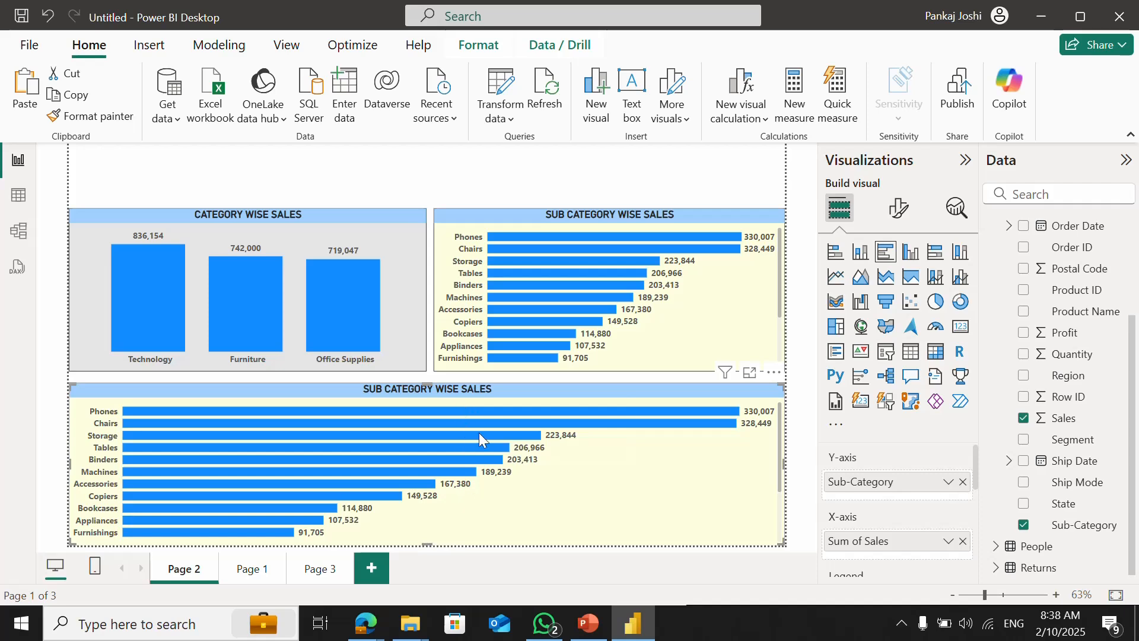
- Replace Sub-Category with Customer Name in the copied chart and convert it to a line chart
{"action": "left_click", "coordinate": [963, 481]}
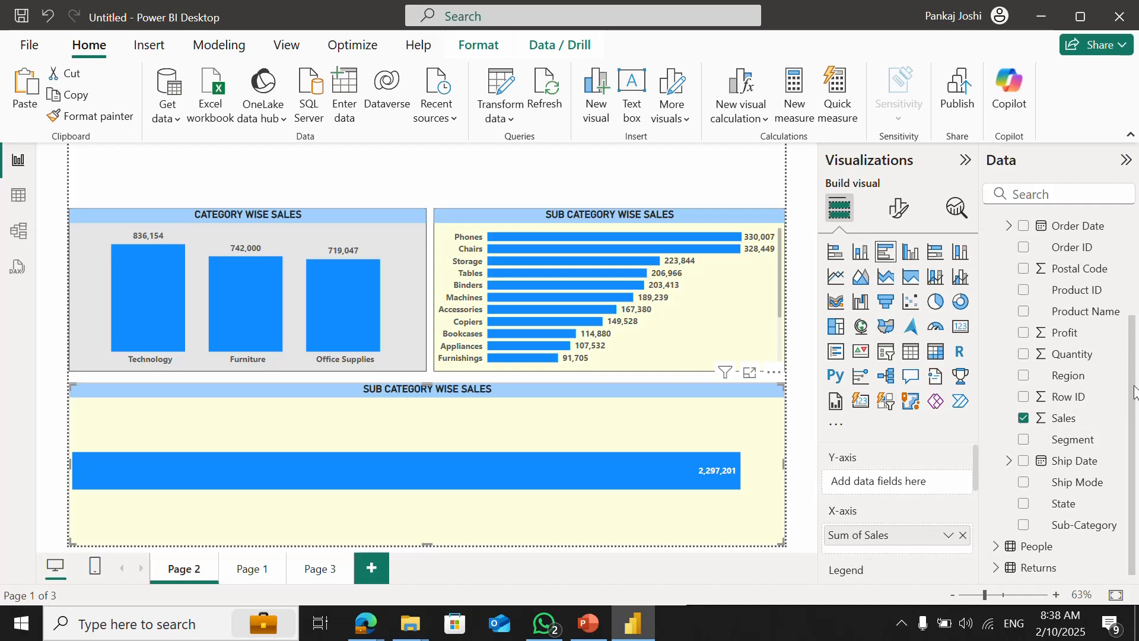
{"action": "left_click_drag", "start_coordinate": [1134, 392], "coordinate": [921, 485]}
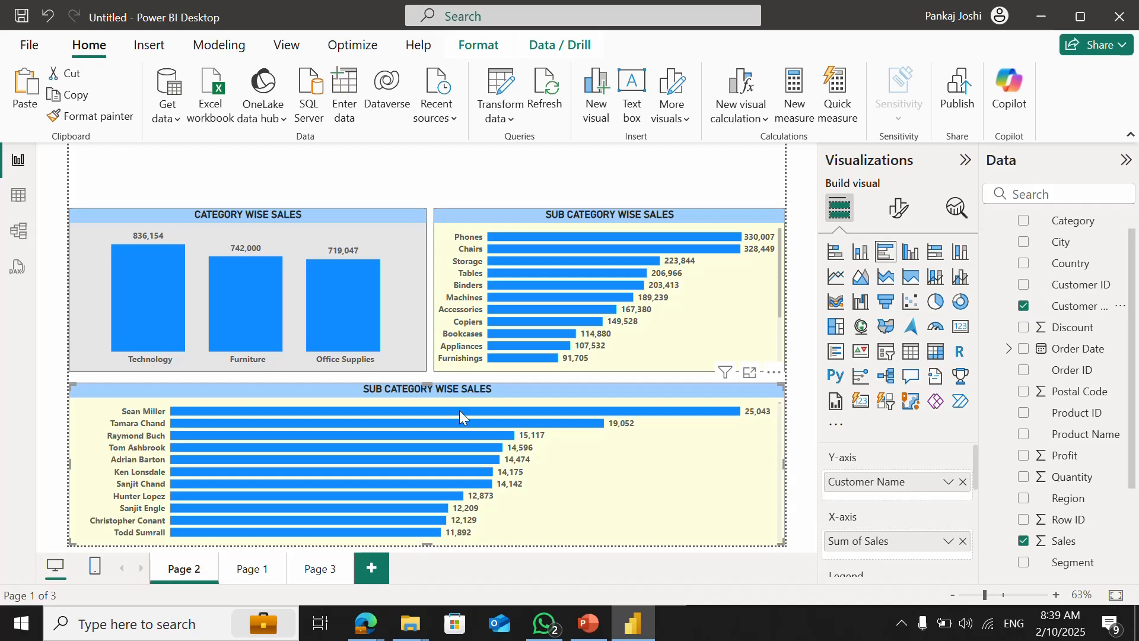
{"action": "left_click", "coordinate": [837, 285]}
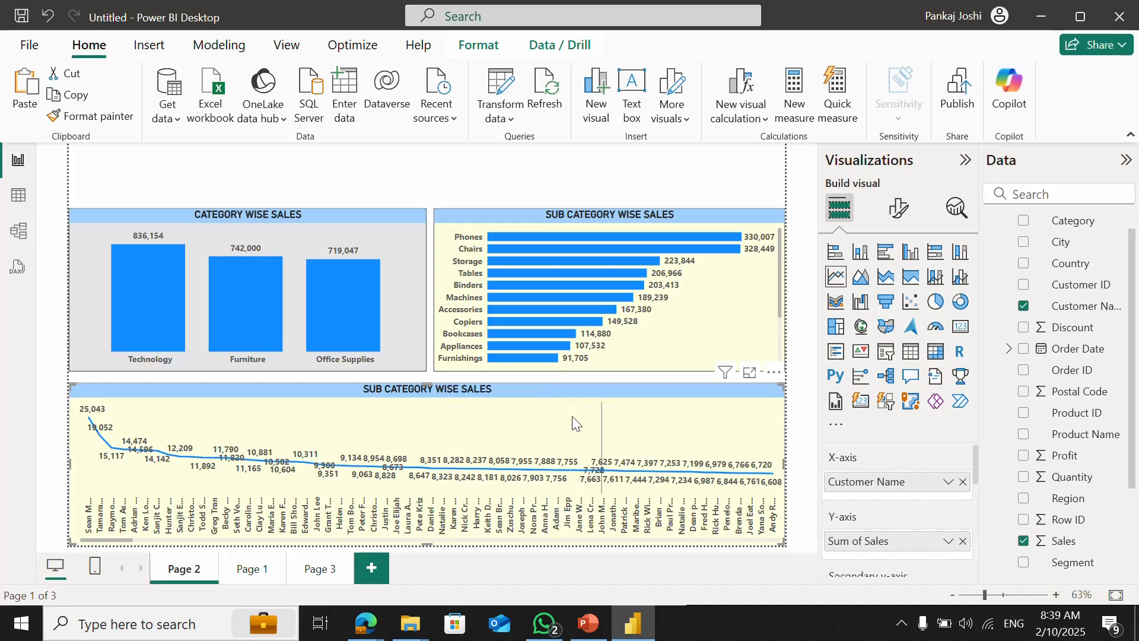
{"action": "mouse_move", "coordinate": [567, 432]}
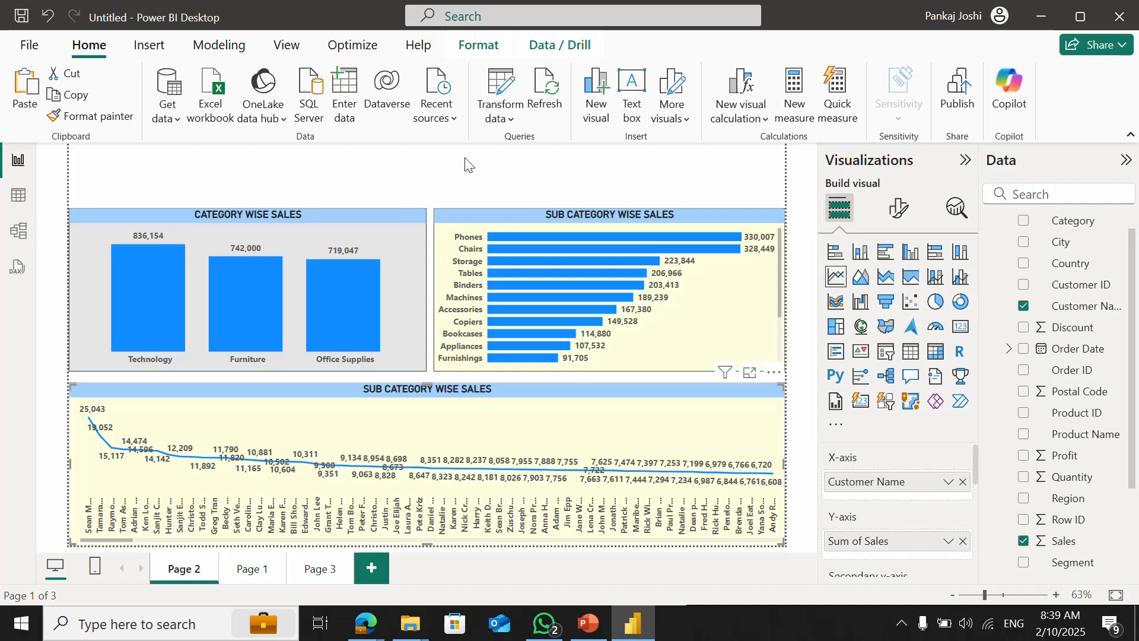
- Show the report filters and open the Customer Name filter of the line chart for editing
{"action": "left_click", "coordinate": [428, 263]}
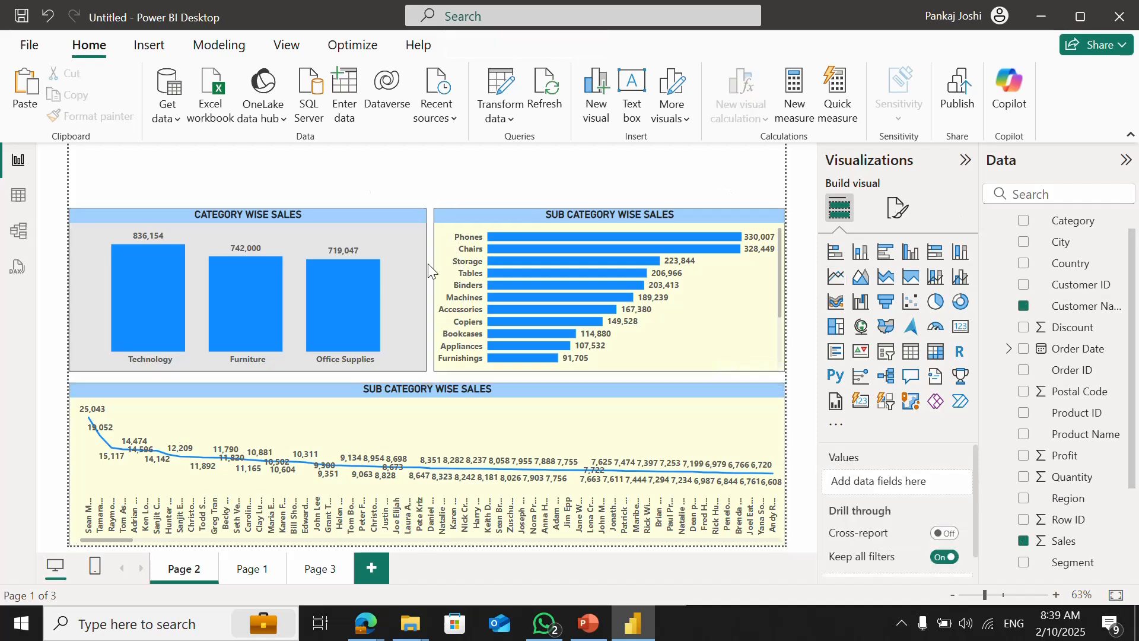
{"action": "left_click", "coordinate": [400, 392]}
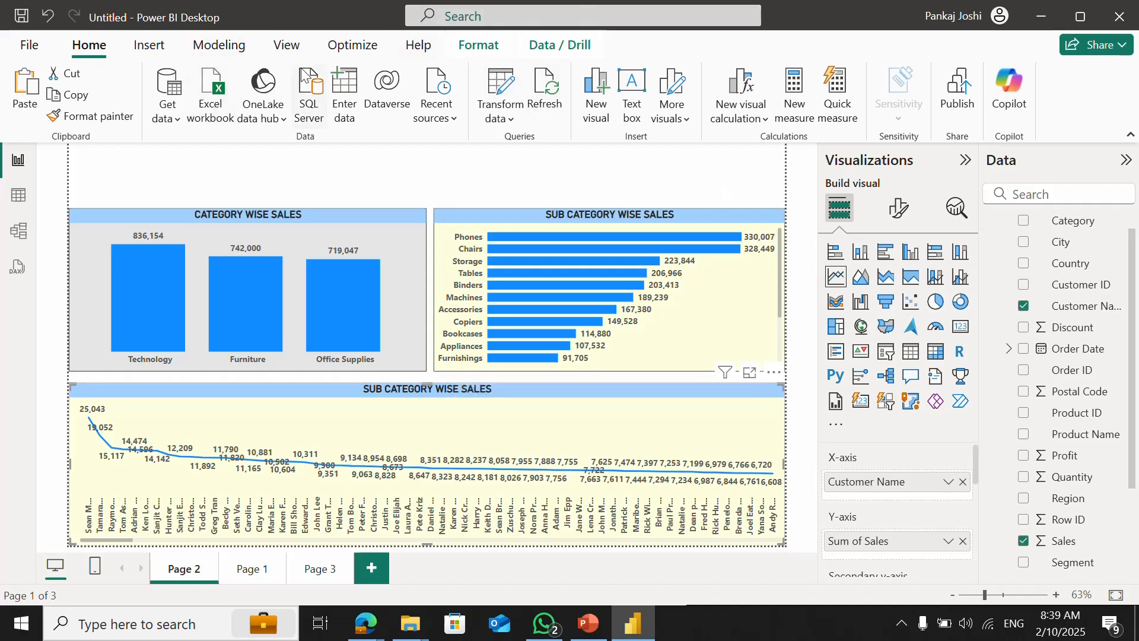
{"action": "left_click", "coordinate": [286, 45]}
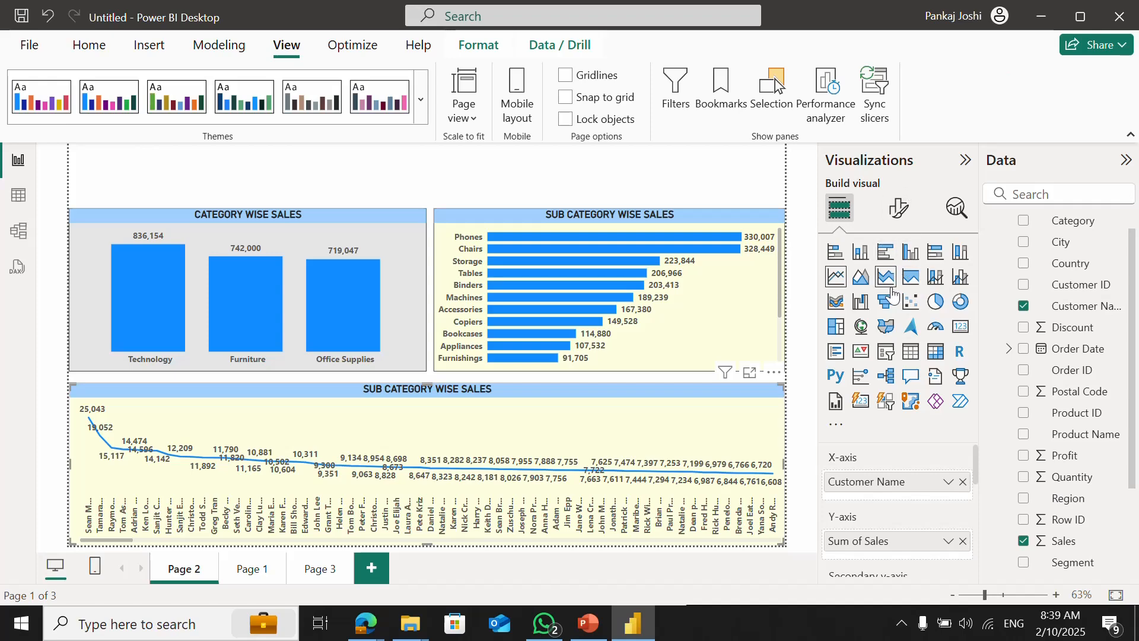
{"action": "left_click", "coordinate": [692, 107]}
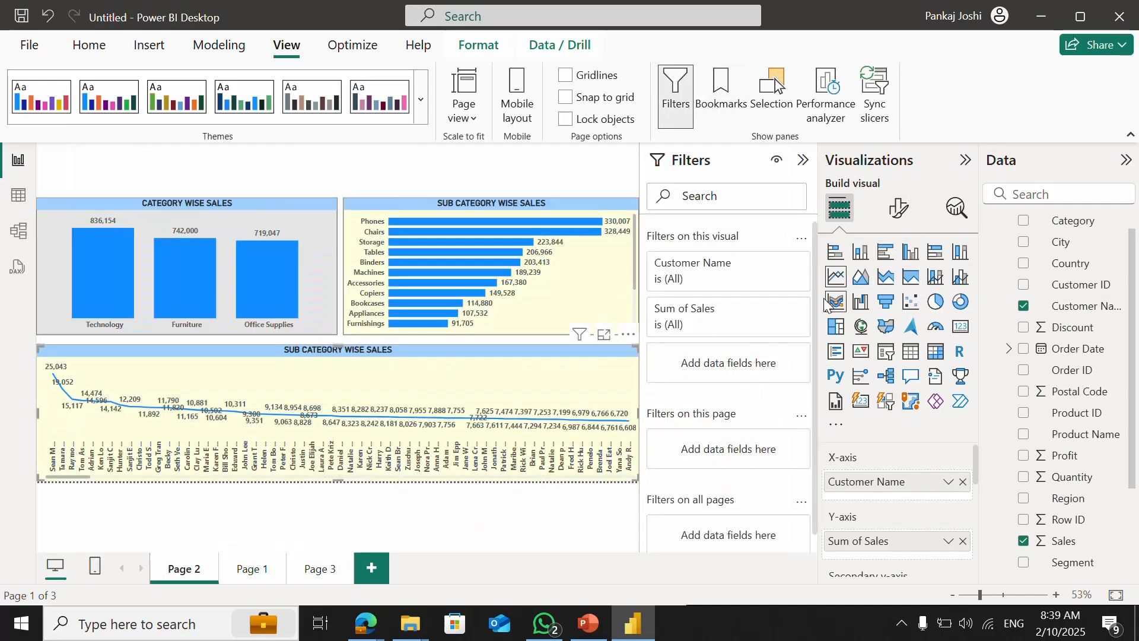
{"action": "left_click", "coordinate": [693, 279]}
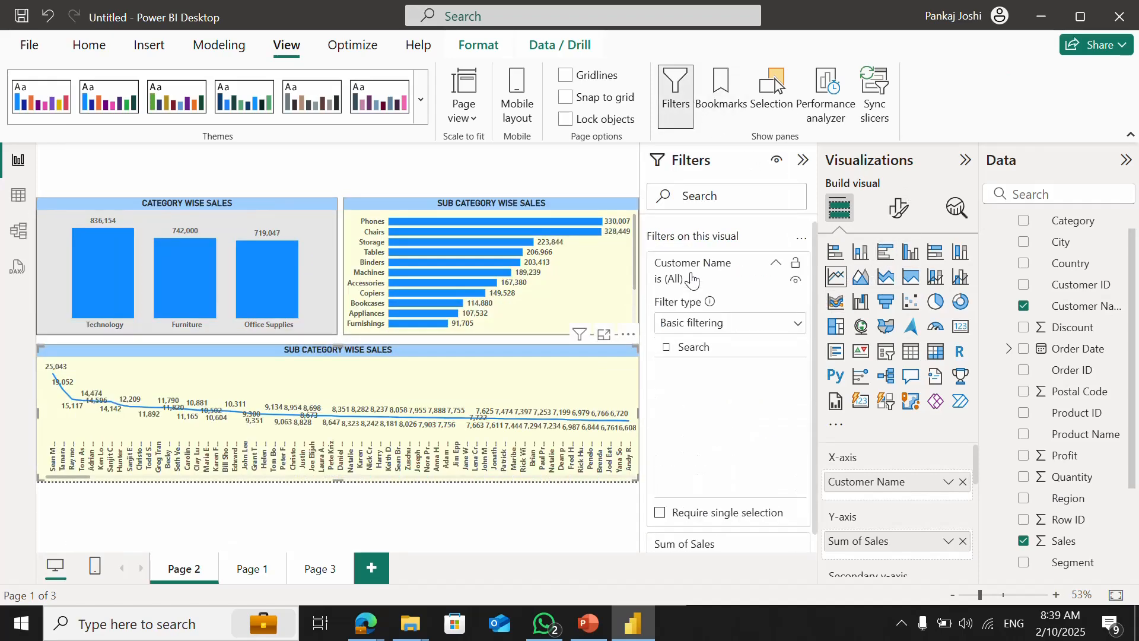
- Try basic filtering of the line chart by the first two individual customers and clear both selections
{"action": "left_click", "coordinate": [667, 392]}
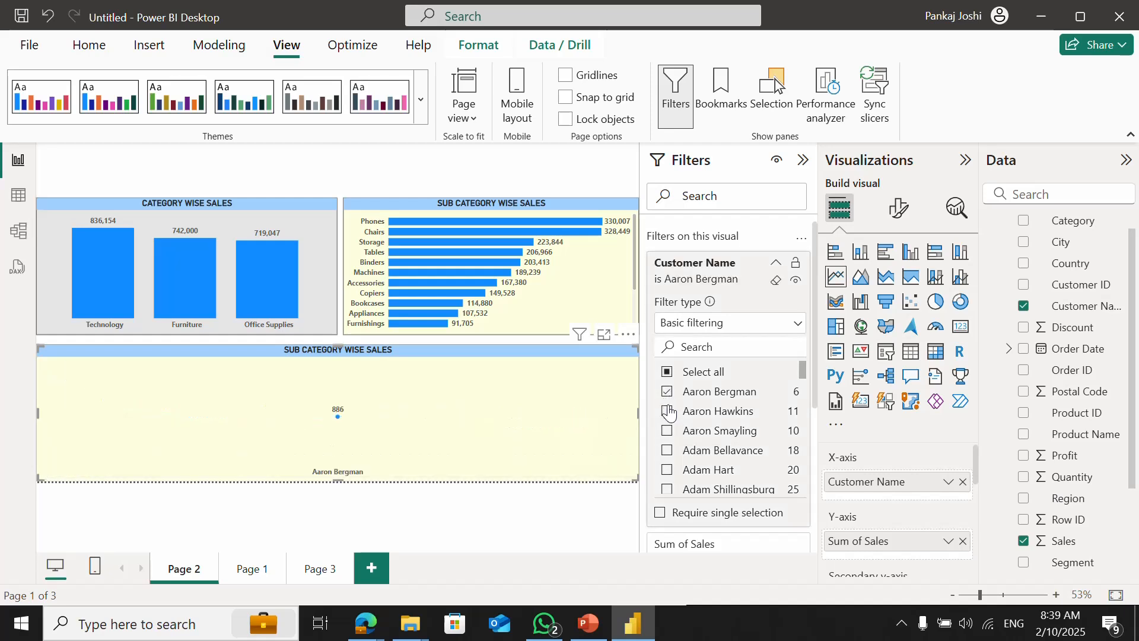
{"action": "left_click", "coordinate": [668, 411]}
{"action": "left_click", "coordinate": [667, 411]}
{"action": "left_click", "coordinate": [668, 392]}
- Apply a Top N filter on Customer Name showing the top 10 by Sum of Sales, and collapse the filter and visualization settings
{"action": "left_click", "coordinate": [716, 323]}
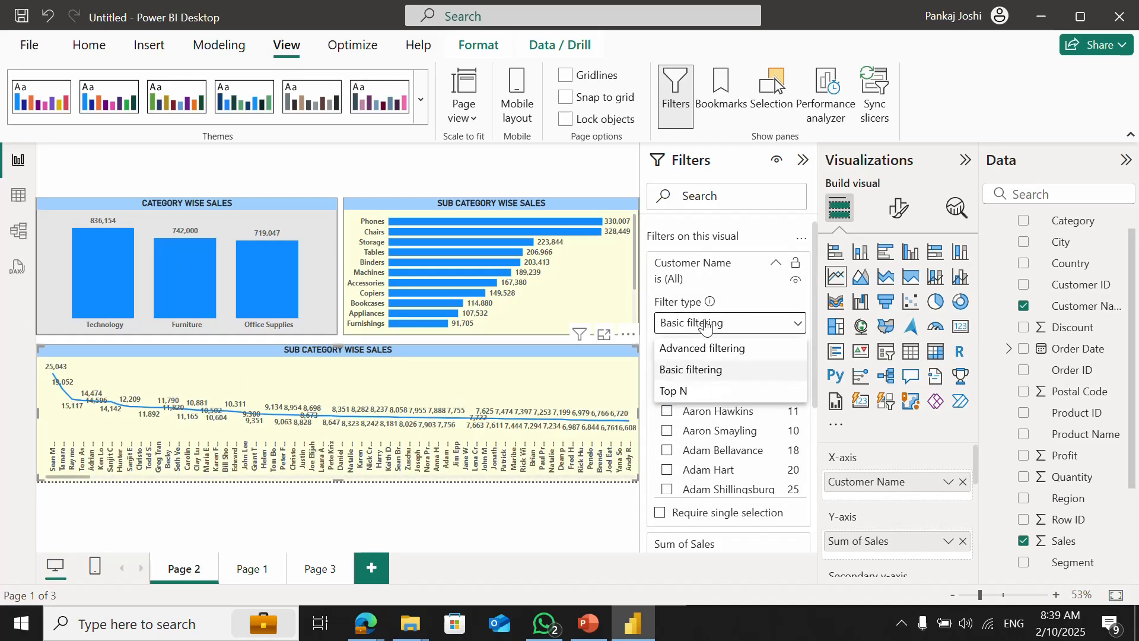
{"action": "left_click", "coordinate": [690, 392]}
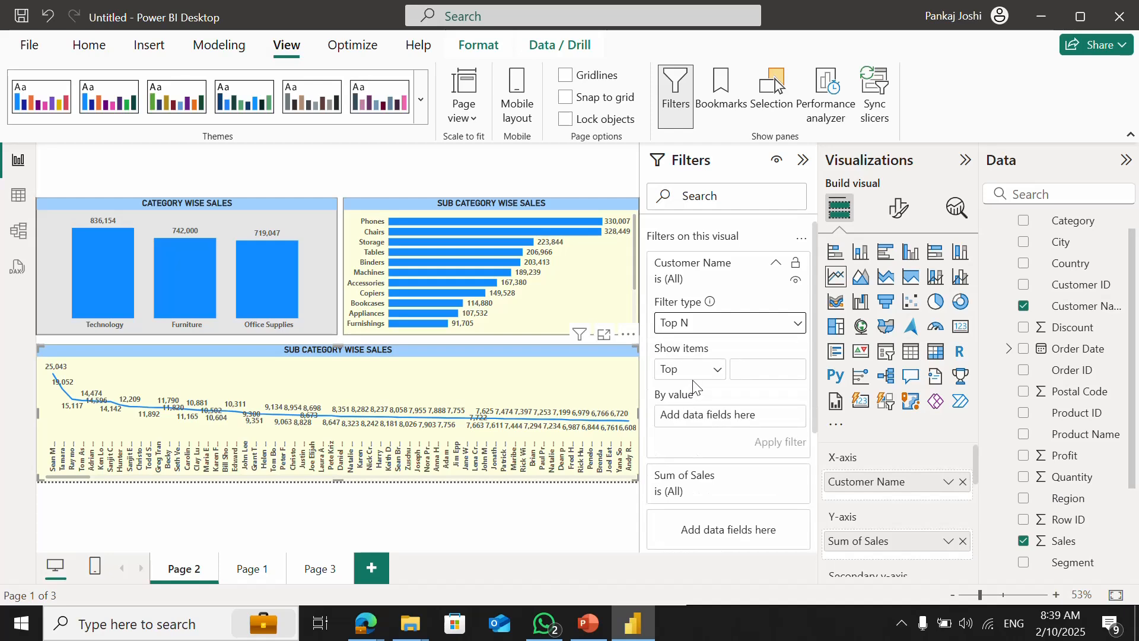
{"action": "left_click", "coordinate": [750, 373]}
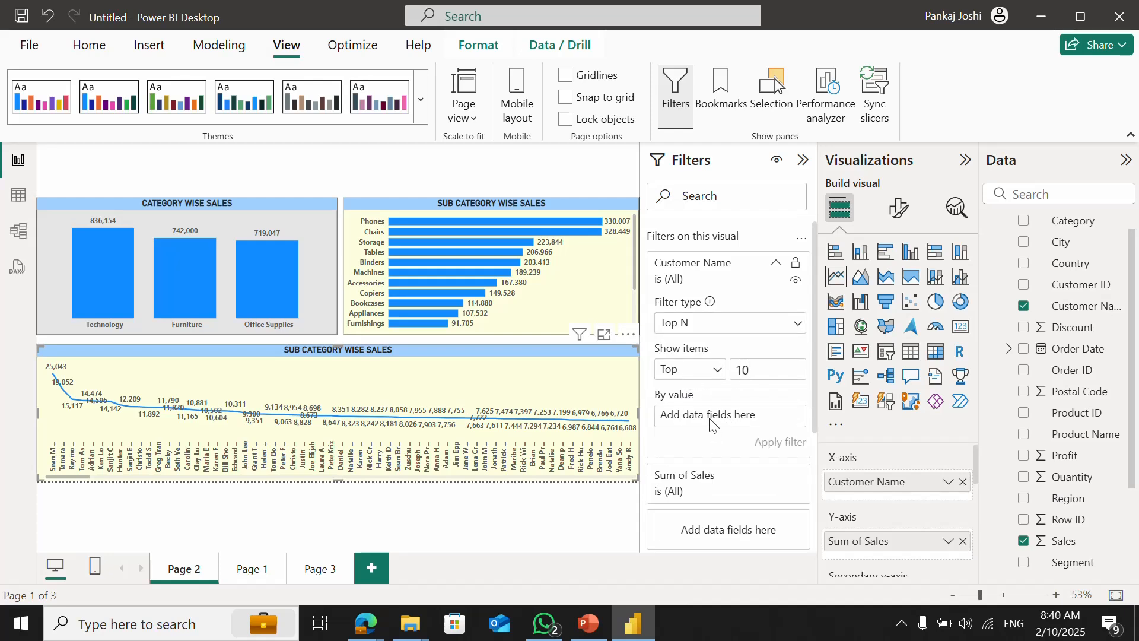
{"action": "left_click_drag", "start_coordinate": [1058, 551], "coordinate": [724, 415]}
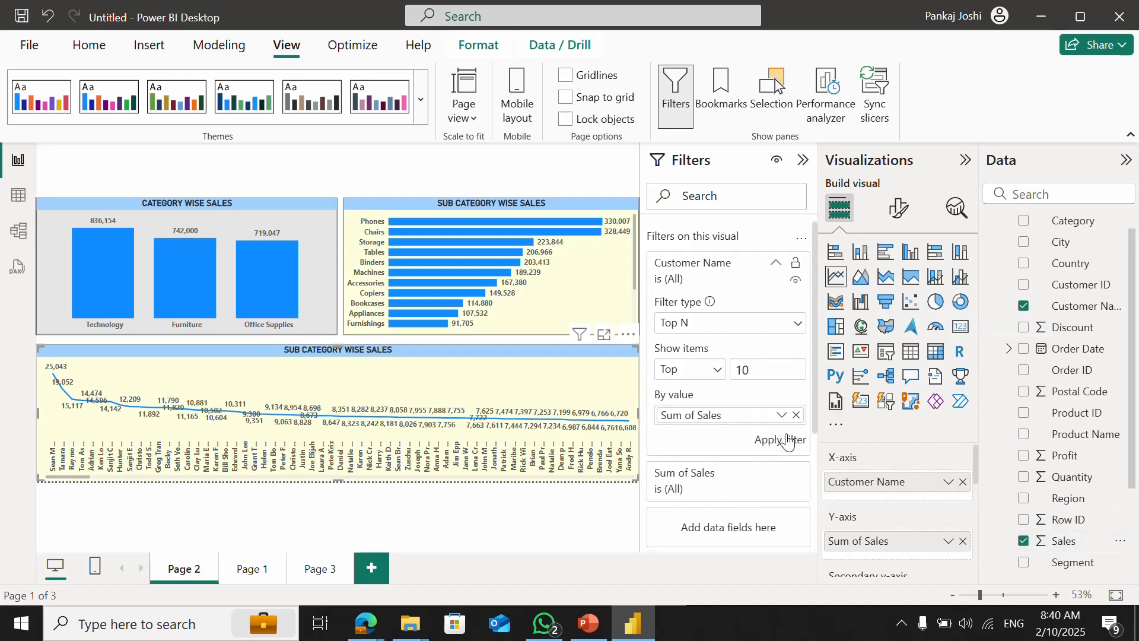
{"action": "left_click", "coordinate": [783, 443]}
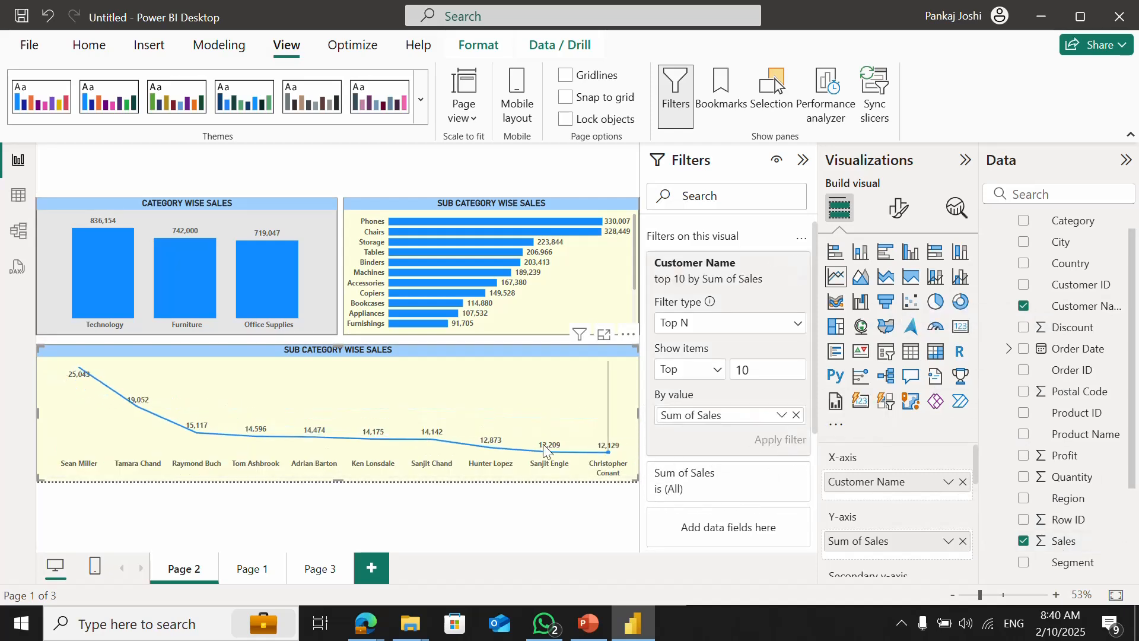
{"action": "left_click", "coordinate": [805, 159]}
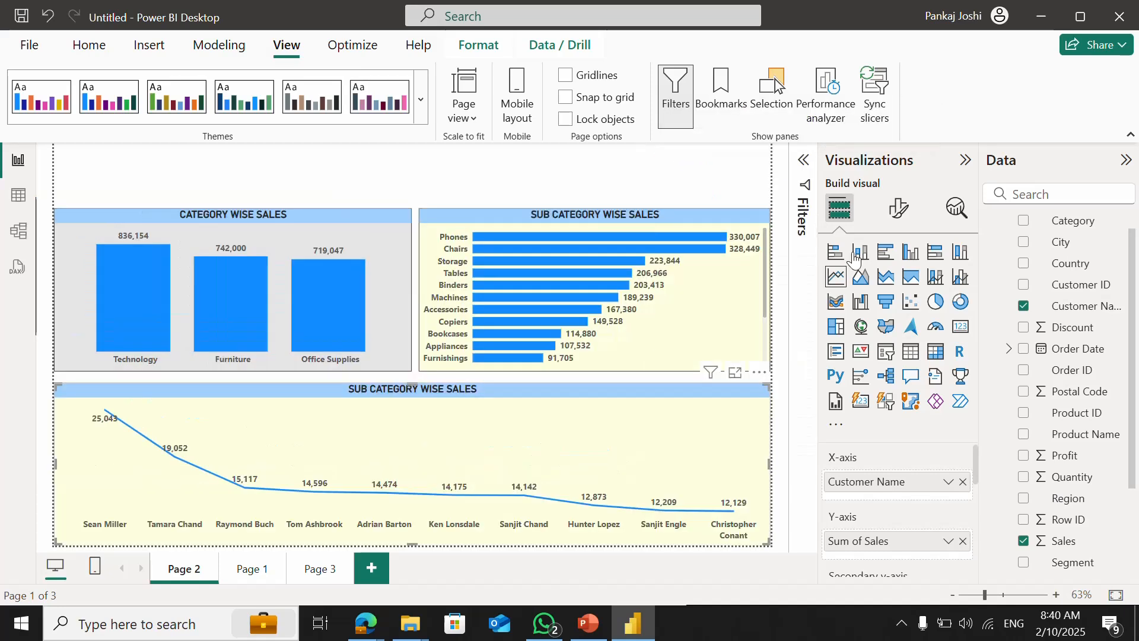
{"action": "left_click", "coordinate": [965, 162]}
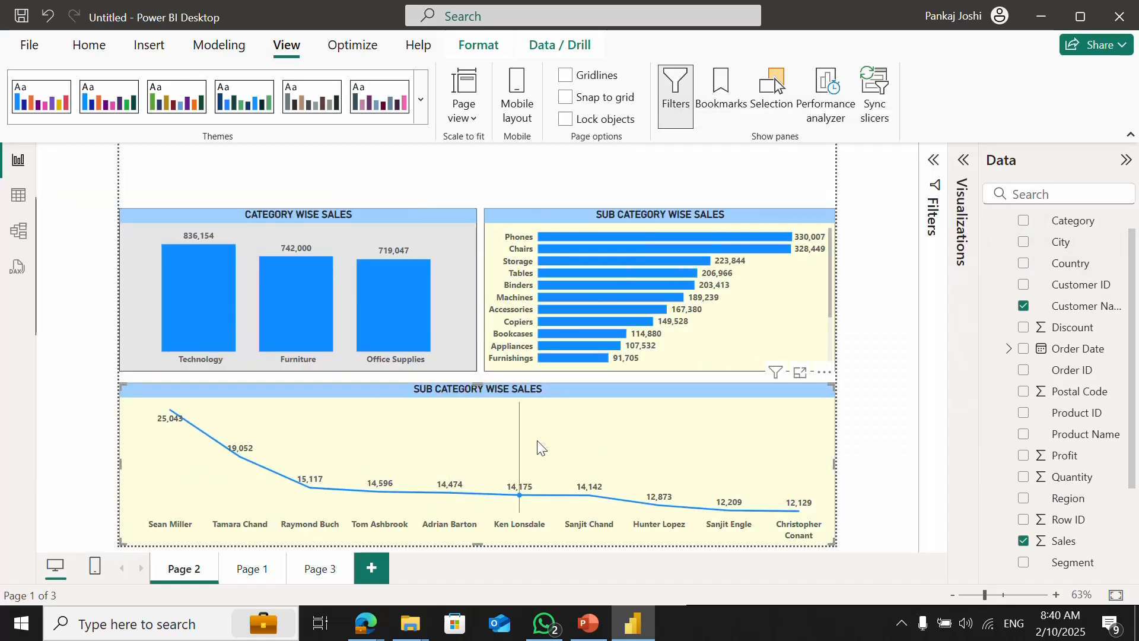
- Copy the category chart's grey formatting onto the bar chart and the line chart with Format painter, and extend the line chart slightly upward
{"action": "left_click", "coordinate": [543, 216]}
{"action": "left_click", "coordinate": [441, 212]}
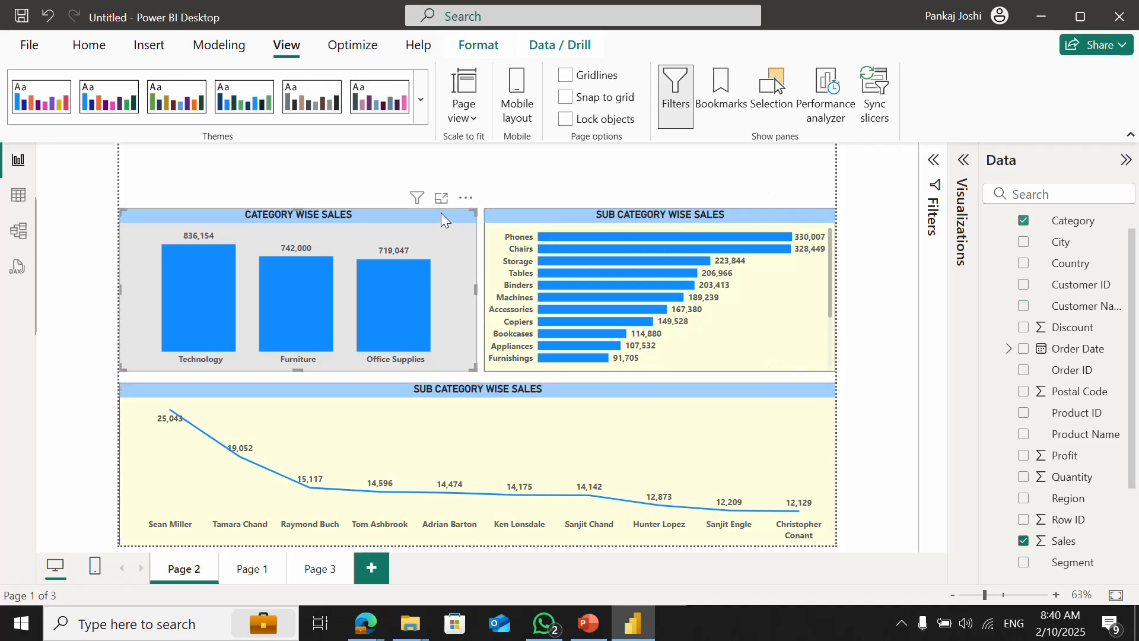
{"action": "left_click", "coordinate": [89, 45]}
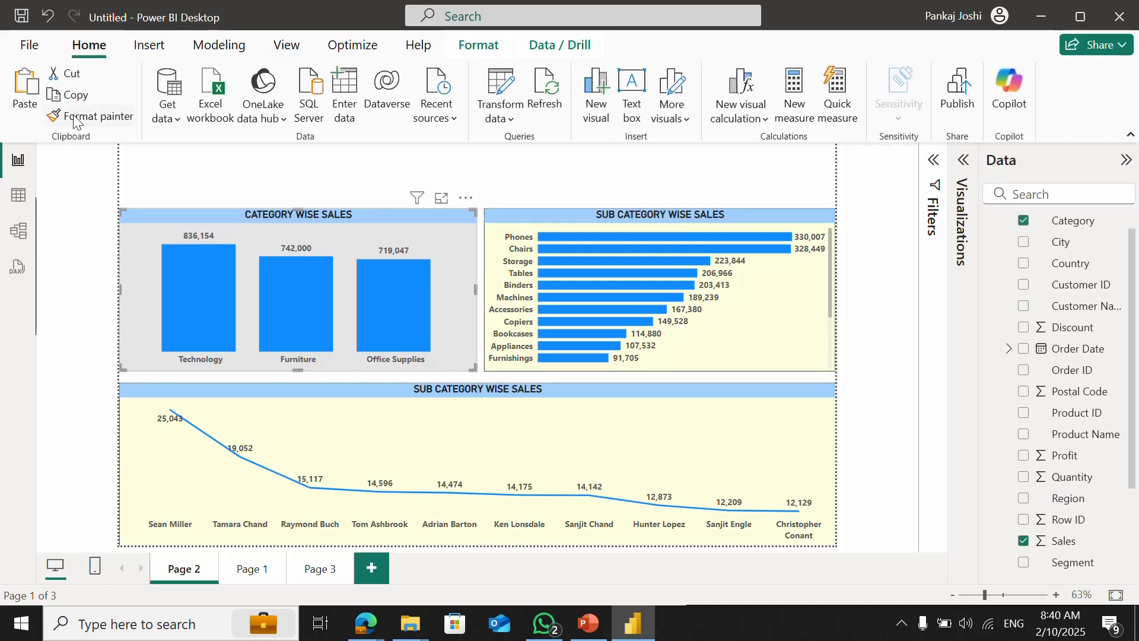
{"action": "left_click", "coordinate": [92, 115]}
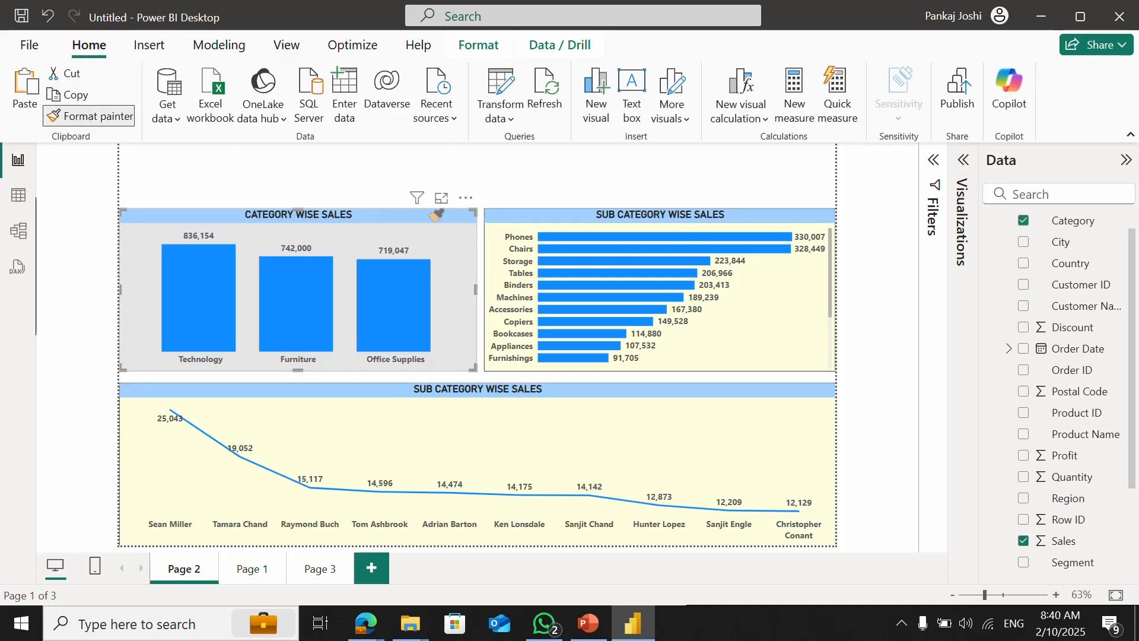
{"action": "left_click", "coordinate": [512, 238]}
{"action": "left_click", "coordinate": [97, 116]}
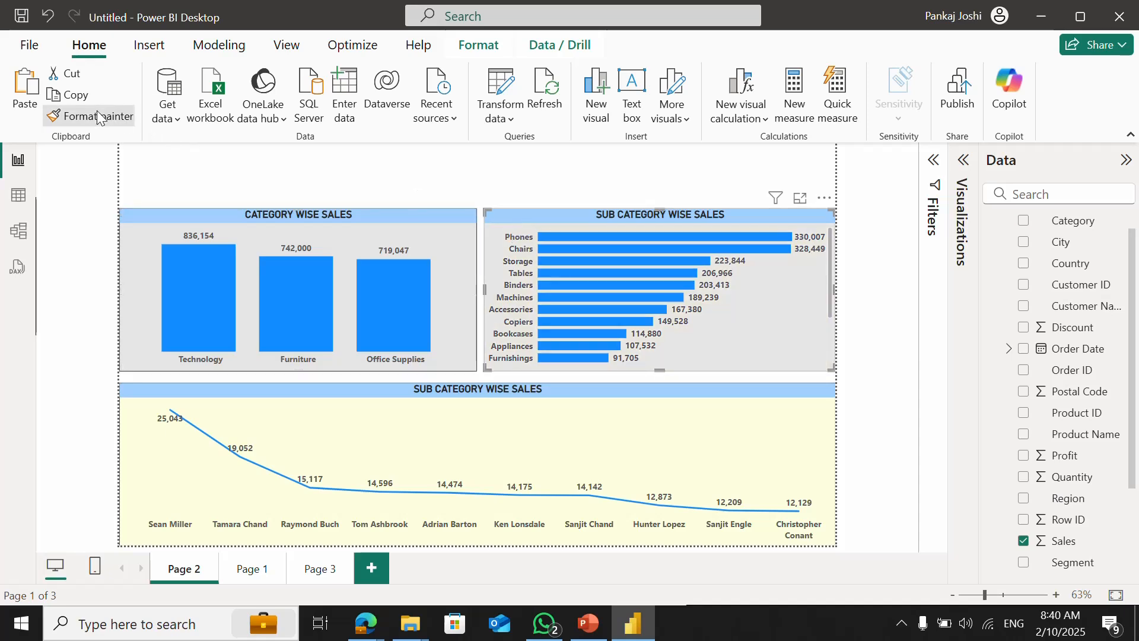
{"action": "left_click", "coordinate": [390, 414]}
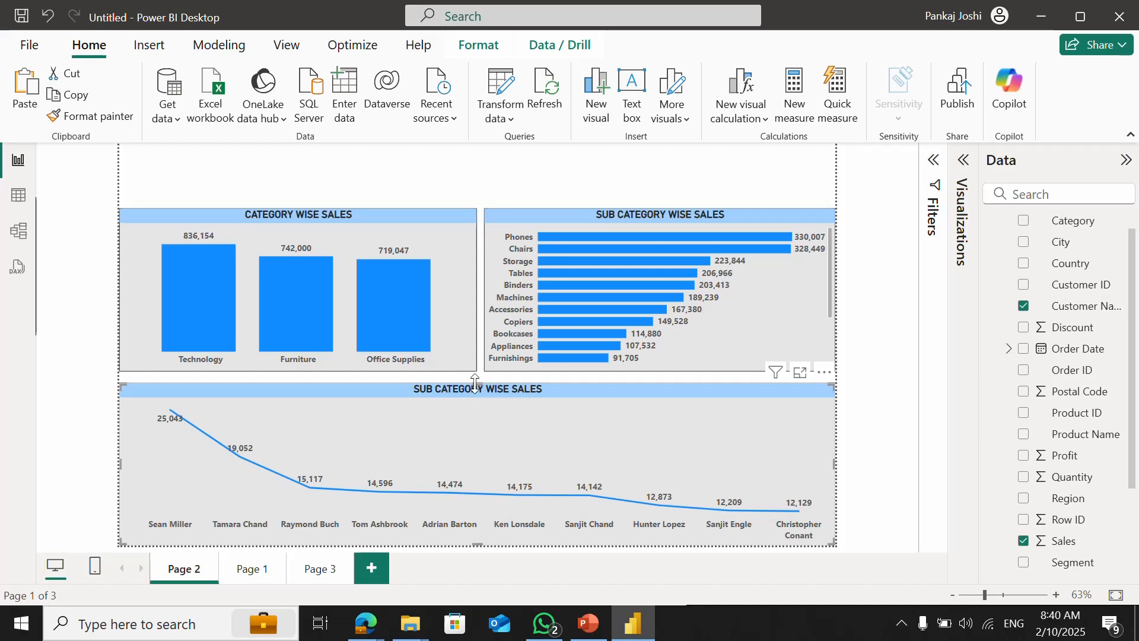
{"action": "left_click_drag", "start_coordinate": [476, 380], "coordinate": [478, 379]}
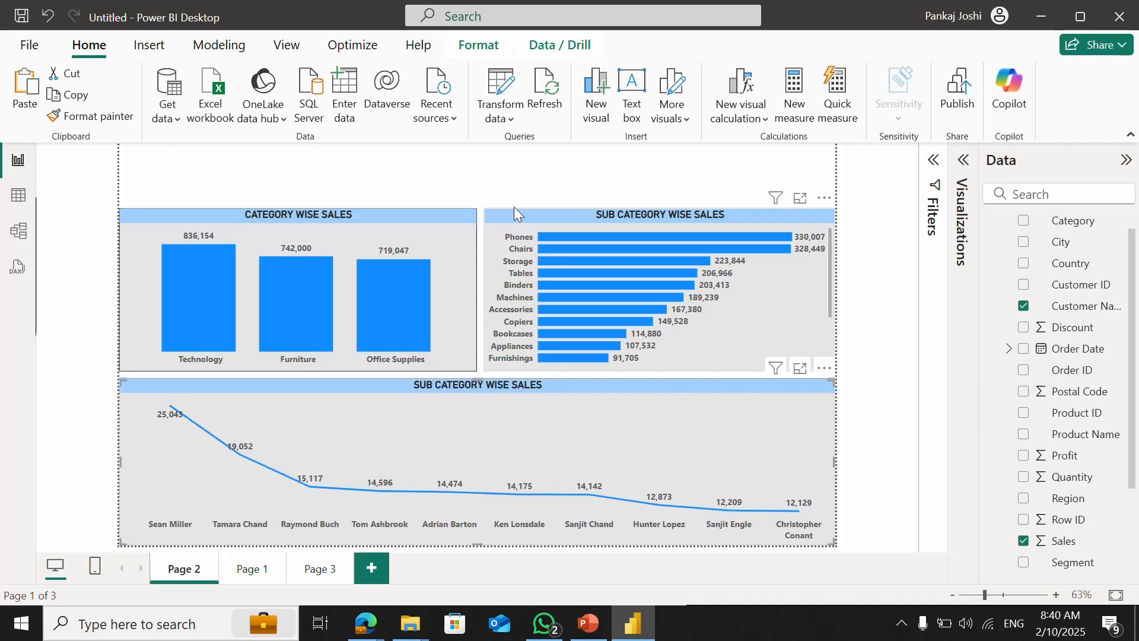
{"action": "left_click", "coordinate": [480, 317]}
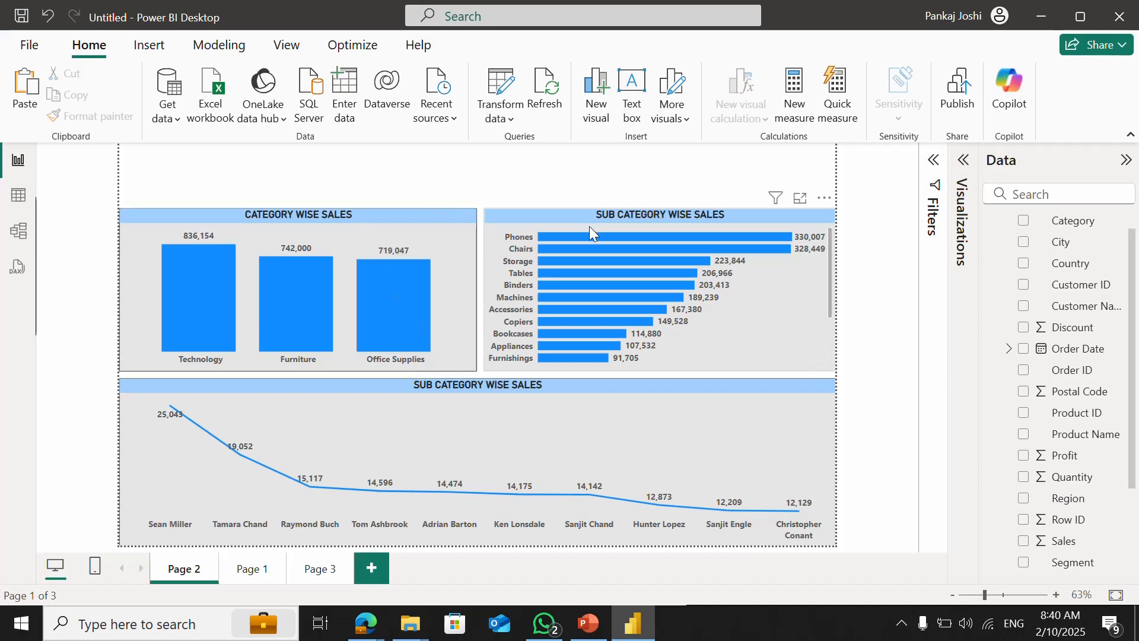
- Change the line chart's title text to TOP 10 CUSTOMRS and collapse the formatting settings
{"action": "left_click", "coordinate": [479, 385]}
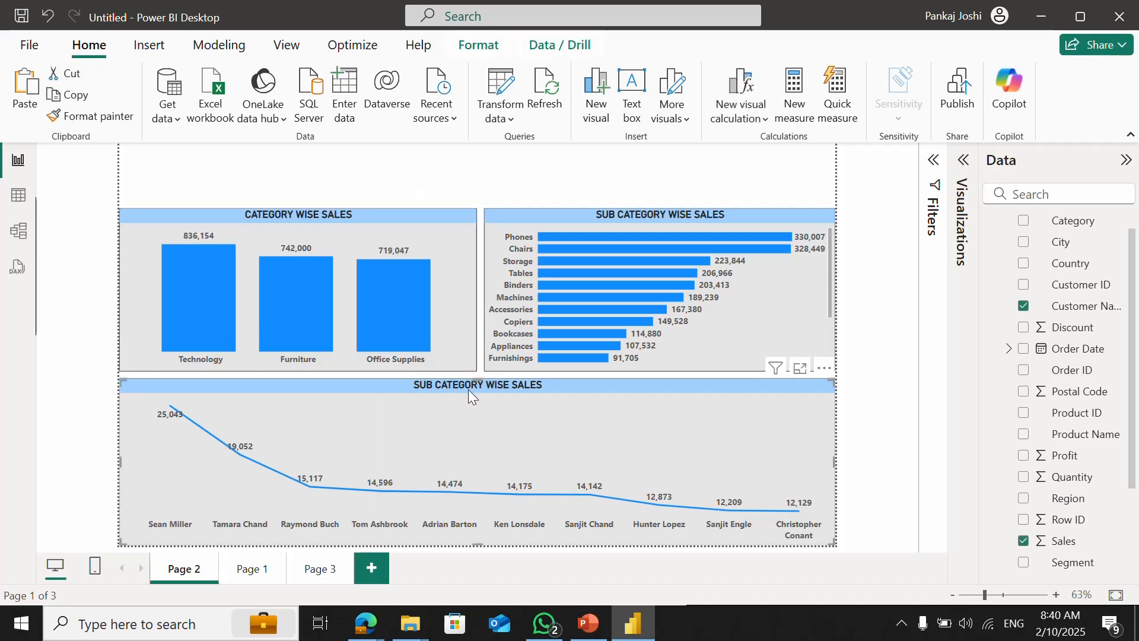
{"action": "left_click", "coordinate": [965, 160]}
{"action": "left_click", "coordinate": [899, 207]}
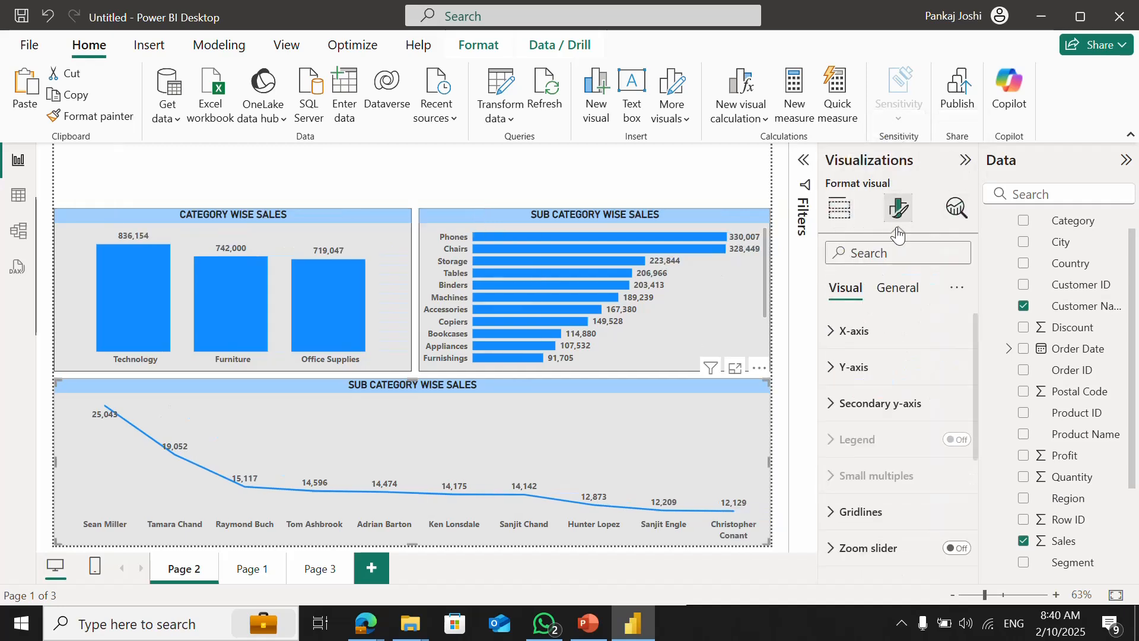
{"action": "left_click", "coordinate": [897, 288]}
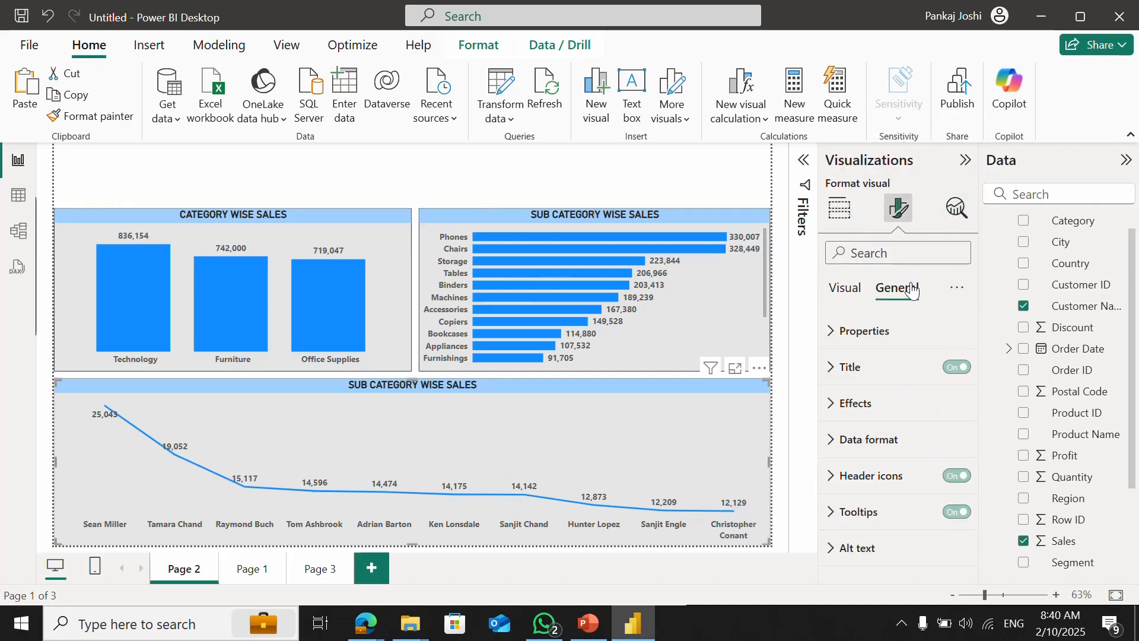
{"action": "left_click", "coordinate": [830, 367]}
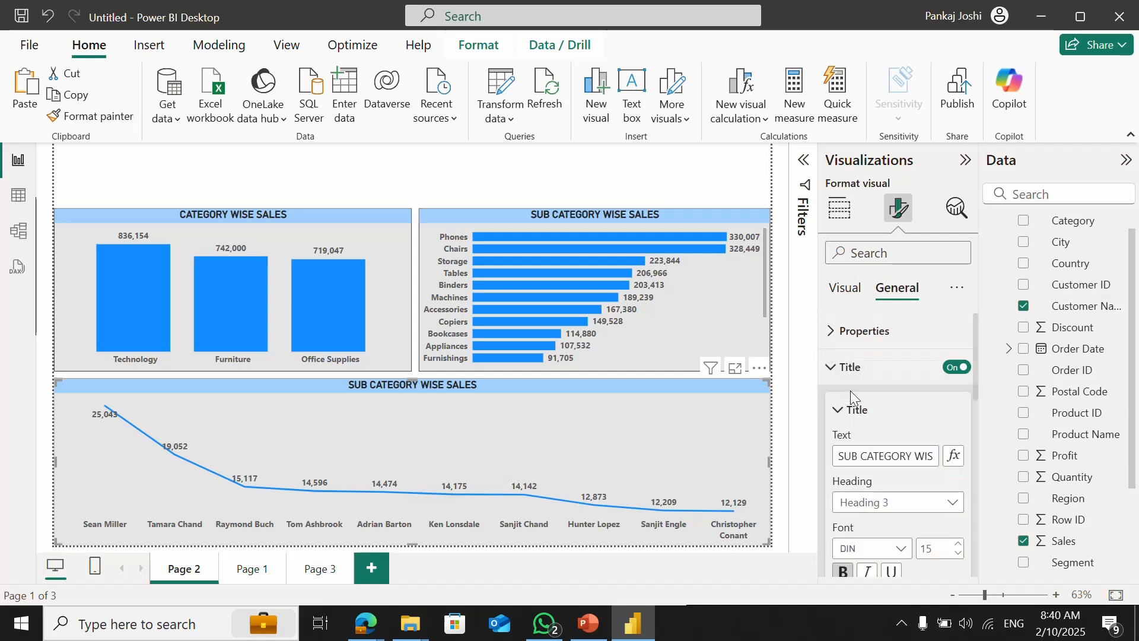
{"action": "triple_click", "coordinate": [862, 451]}
{"action": "type", "text": "TOP 10 CUSTOMRS"}
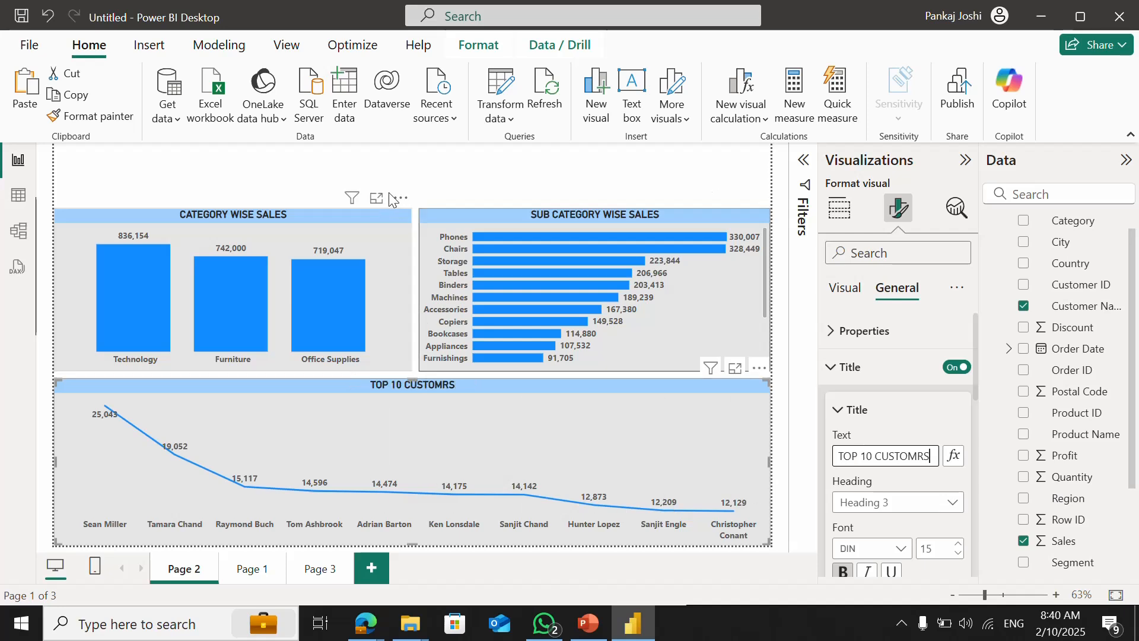
{"action": "mouse_move", "coordinate": [390, 192]}
{"action": "left_mouse_down"}
{"action": "mouse_move", "coordinate": [395, 178]}
{"action": "mouse_move", "coordinate": [433, 171]}
{"action": "mouse_move", "coordinate": [386, 189]}
{"action": "left_mouse_up"}
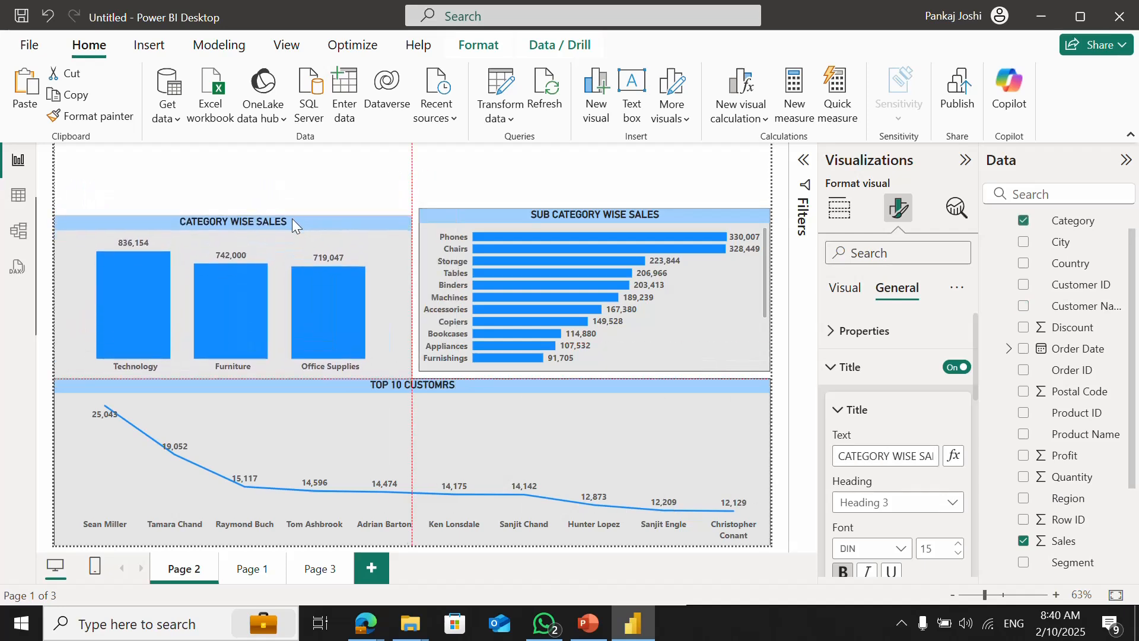
{"action": "left_click", "coordinate": [466, 172]}
{"action": "left_click", "coordinate": [966, 161]}
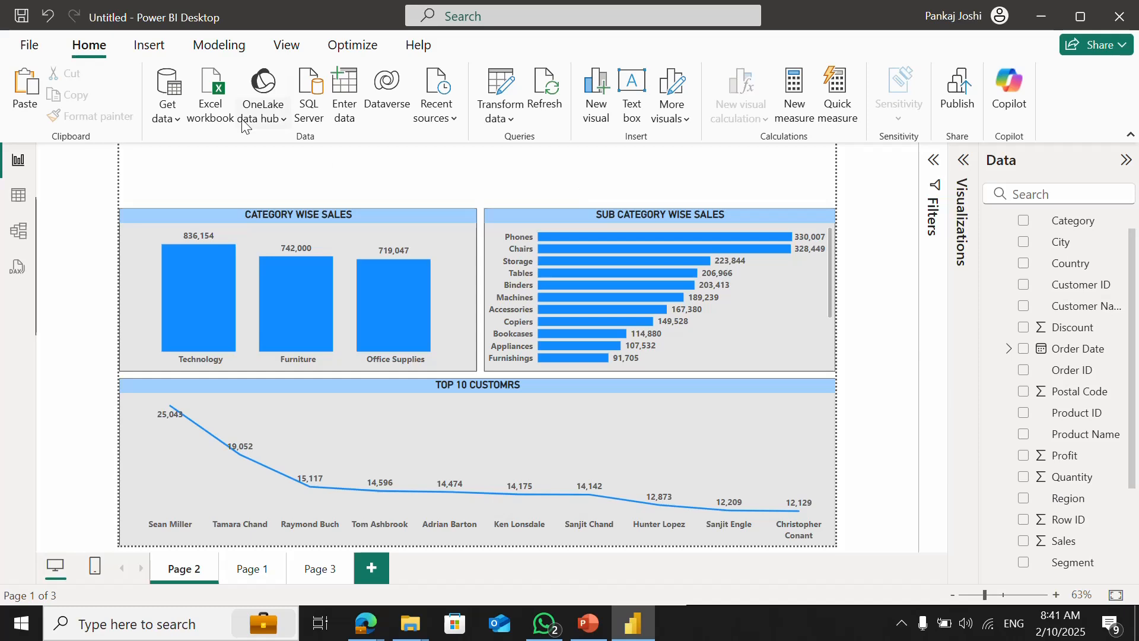
- Insert a rectangle shape, move it to the page's upper-left corner and resize it into a banner spanning the page width
{"action": "left_click", "coordinate": [149, 46]}
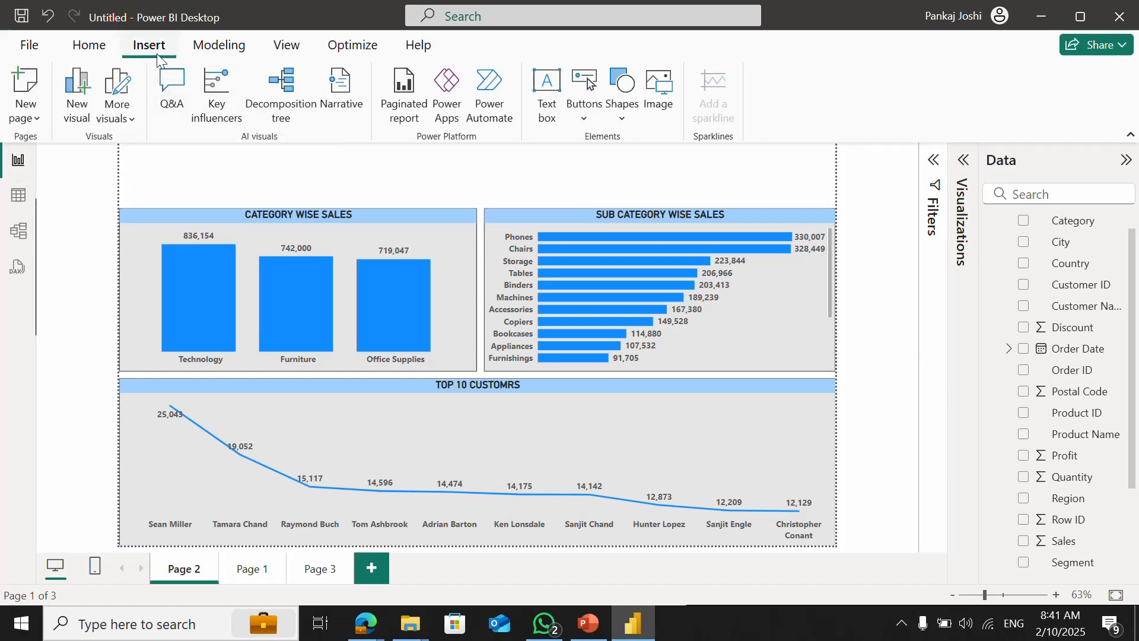
{"action": "left_click", "coordinate": [622, 120]}
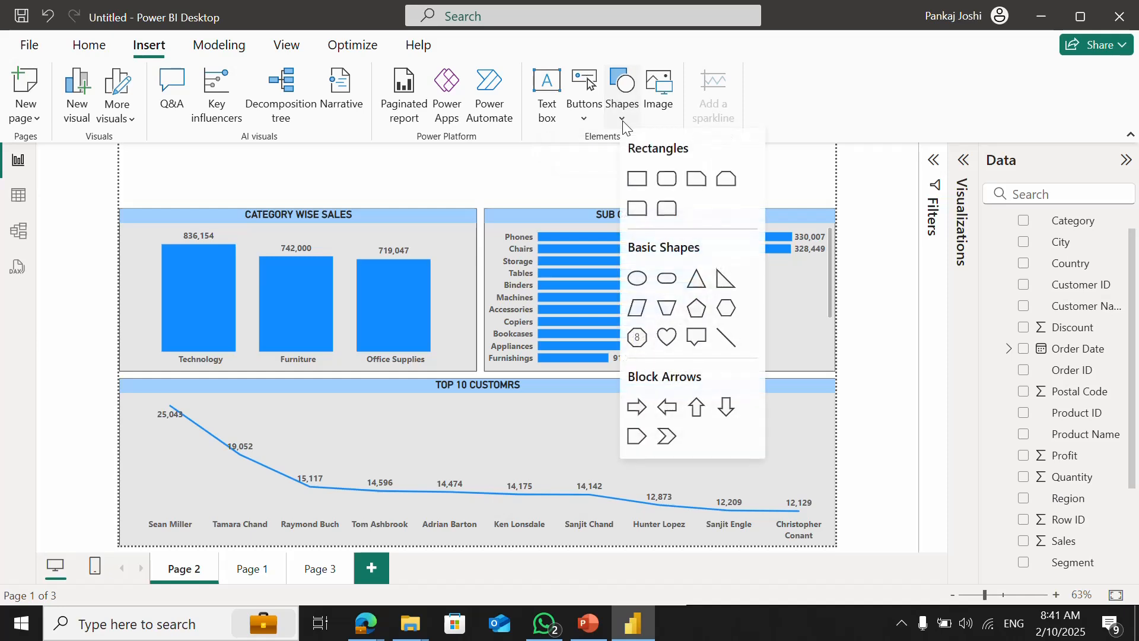
{"action": "left_click", "coordinate": [640, 177]}
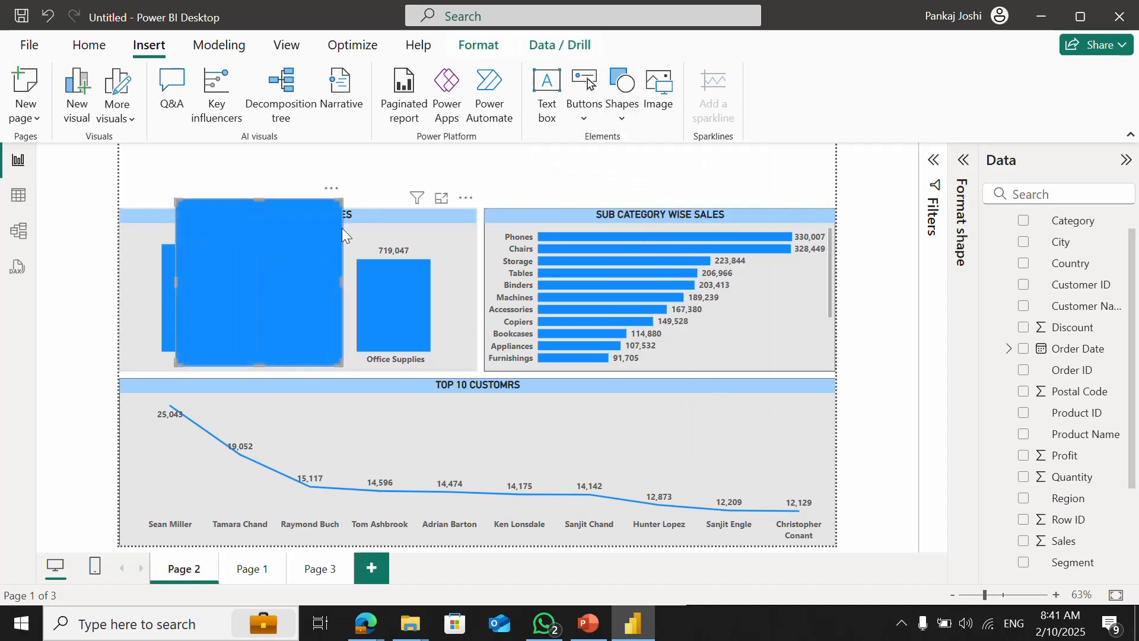
{"action": "left_click_drag", "start_coordinate": [342, 228], "coordinate": [266, 208]}
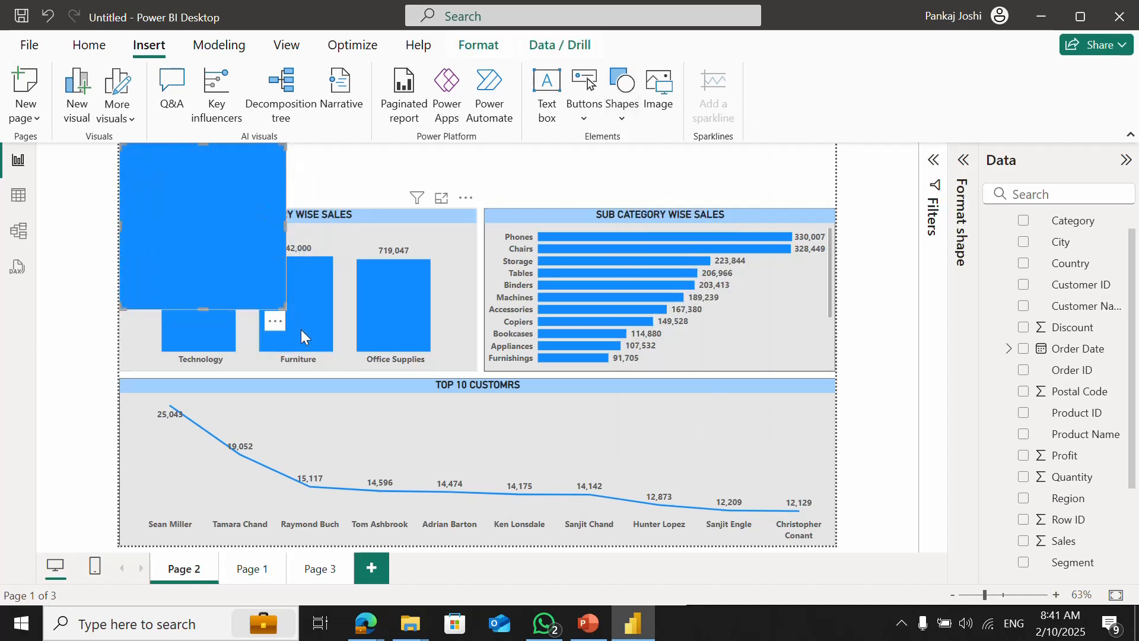
{"action": "left_click_drag", "start_coordinate": [286, 309], "coordinate": [298, 306]}
{"action": "left_click_drag", "start_coordinate": [381, 289], "coordinate": [836, 177]}
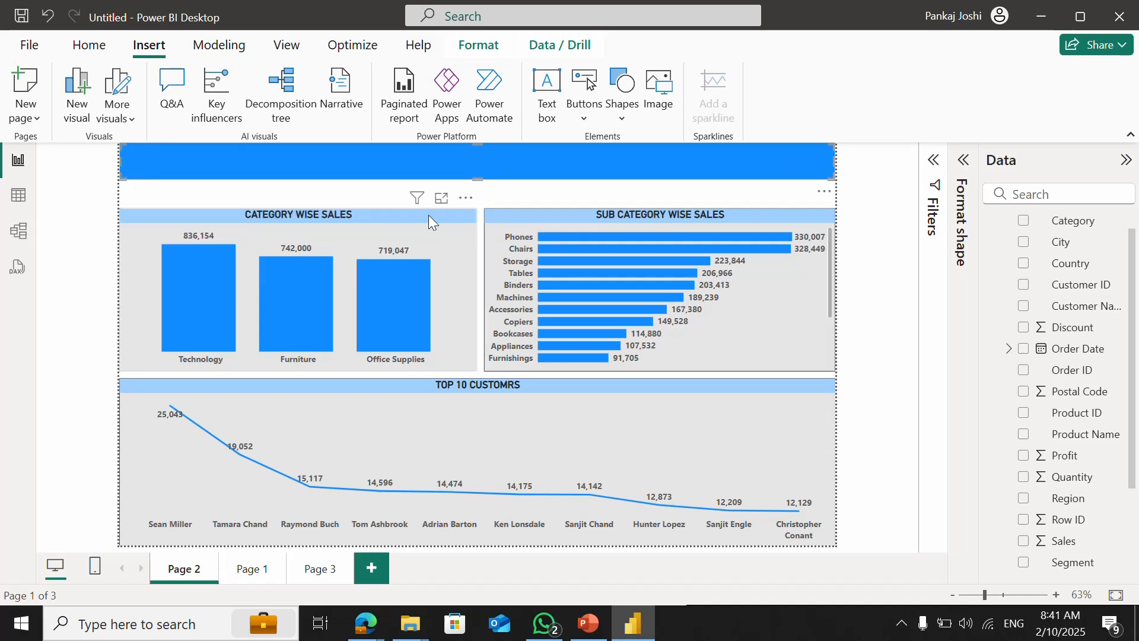
- Reduce the blue banner's height to a thinner strip, leaving more space above the charts
{"action": "mouse_move", "coordinate": [413, 205]}
{"action": "left_mouse_down"}
{"action": "mouse_move", "coordinate": [414, 194]}
{"action": "mouse_move", "coordinate": [415, 216]}
{"action": "left_mouse_up"}
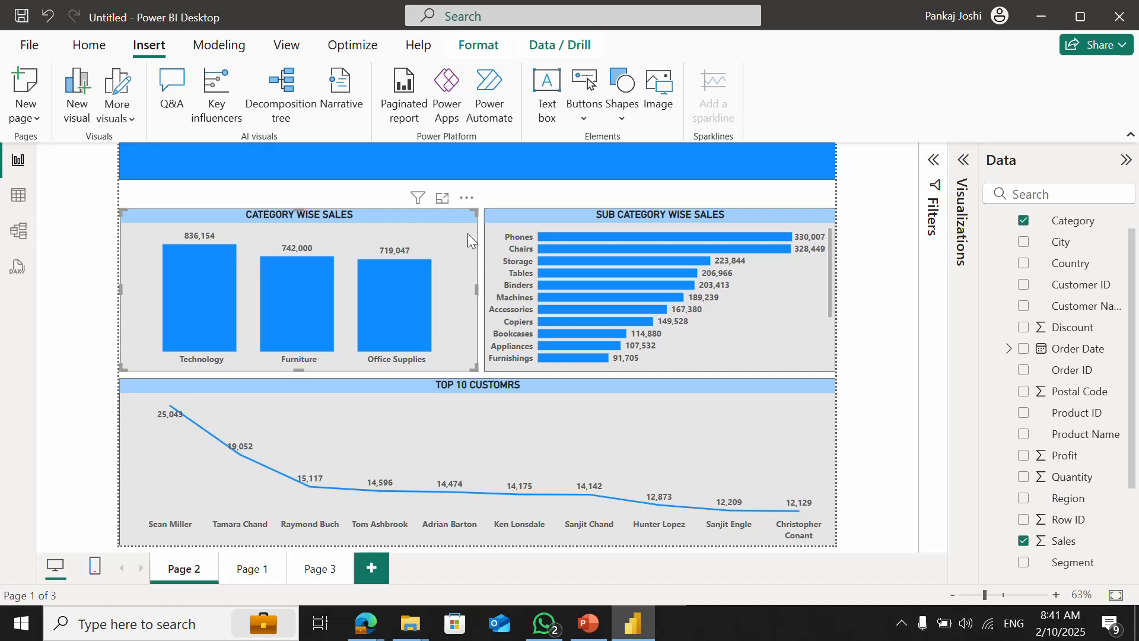
{"action": "left_click", "coordinate": [490, 171]}
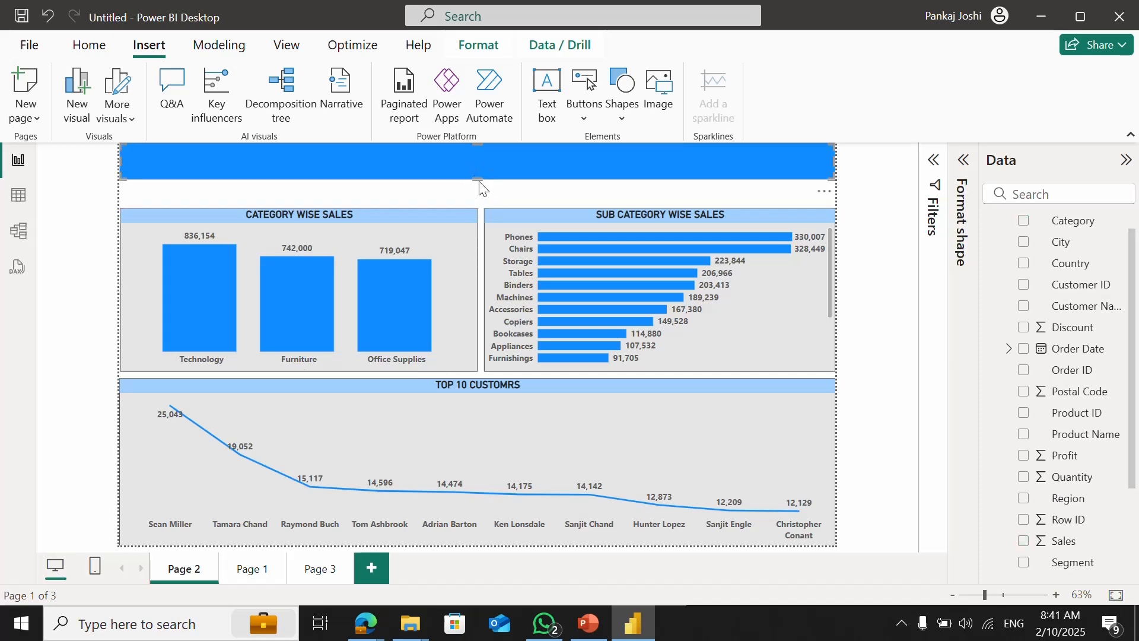
{"action": "left_click", "coordinate": [480, 181]}
{"action": "left_click", "coordinate": [476, 162]}
{"action": "left_click_drag", "start_coordinate": [478, 179], "coordinate": [479, 159]}
{"action": "left_click", "coordinate": [480, 176]}
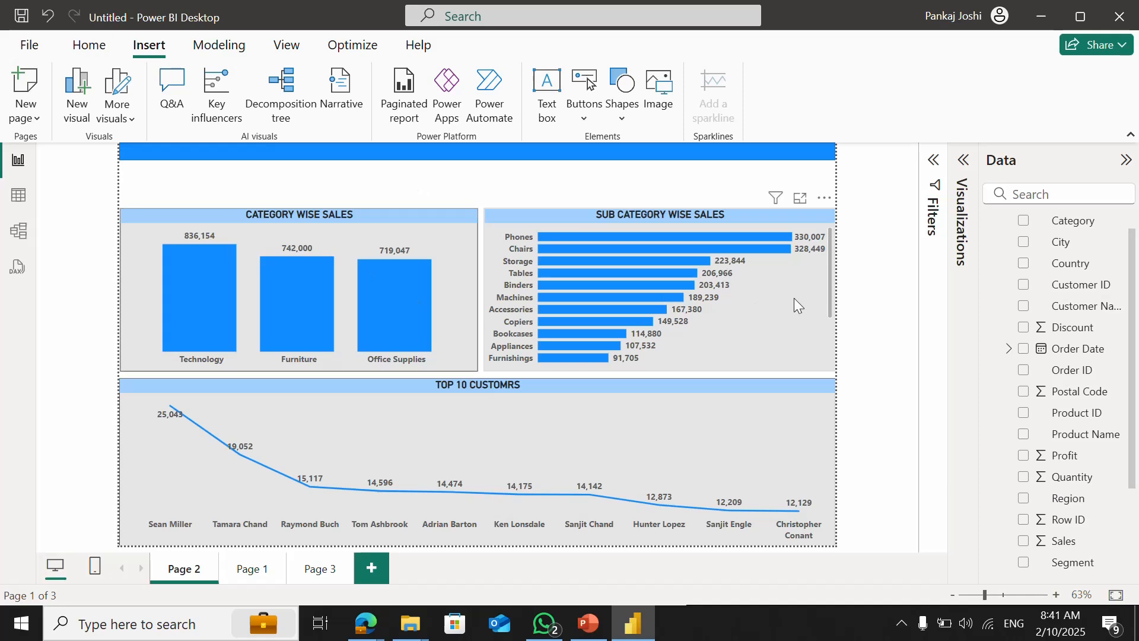
- Add a slicer on the Region field and fit it between the blue banner and the category chart
{"action": "scroll", "coordinate": [1136, 224], "scroll_direction": "up", "scroll_amount": 1}
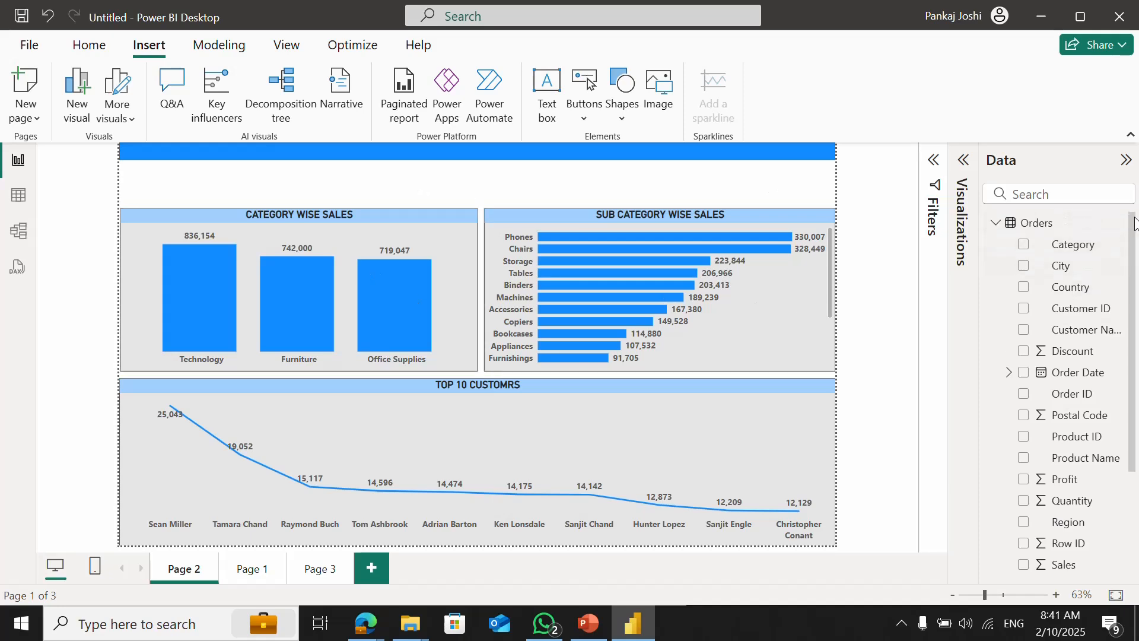
{"action": "left_click", "coordinate": [966, 162]}
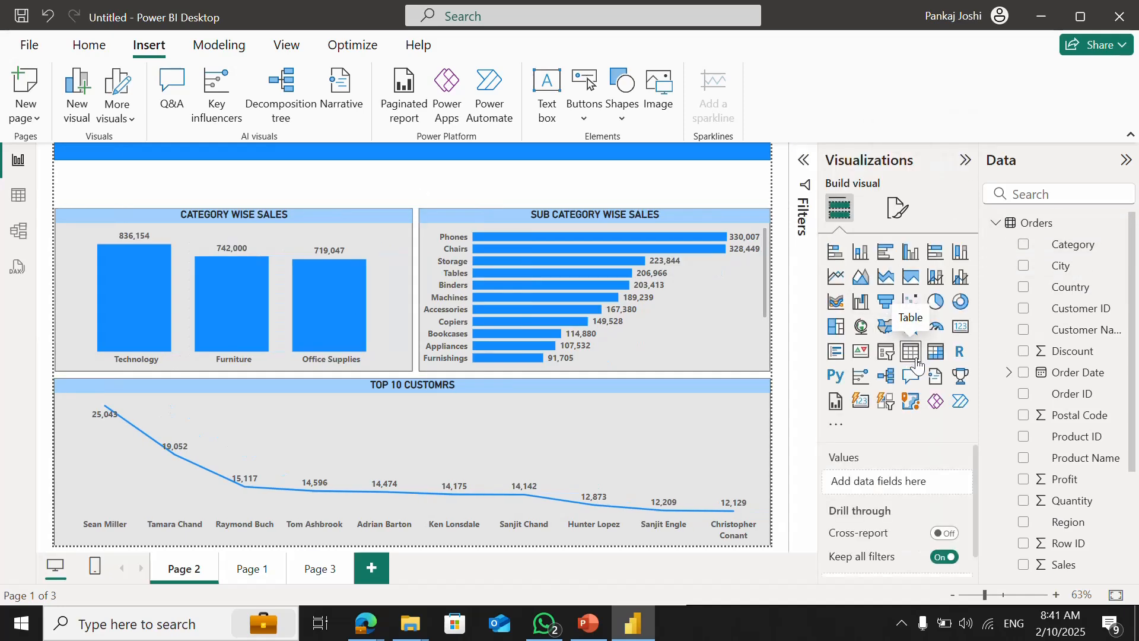
{"action": "left_click", "coordinate": [886, 351]}
{"action": "left_click_drag", "start_coordinate": [197, 349], "coordinate": [164, 197]}
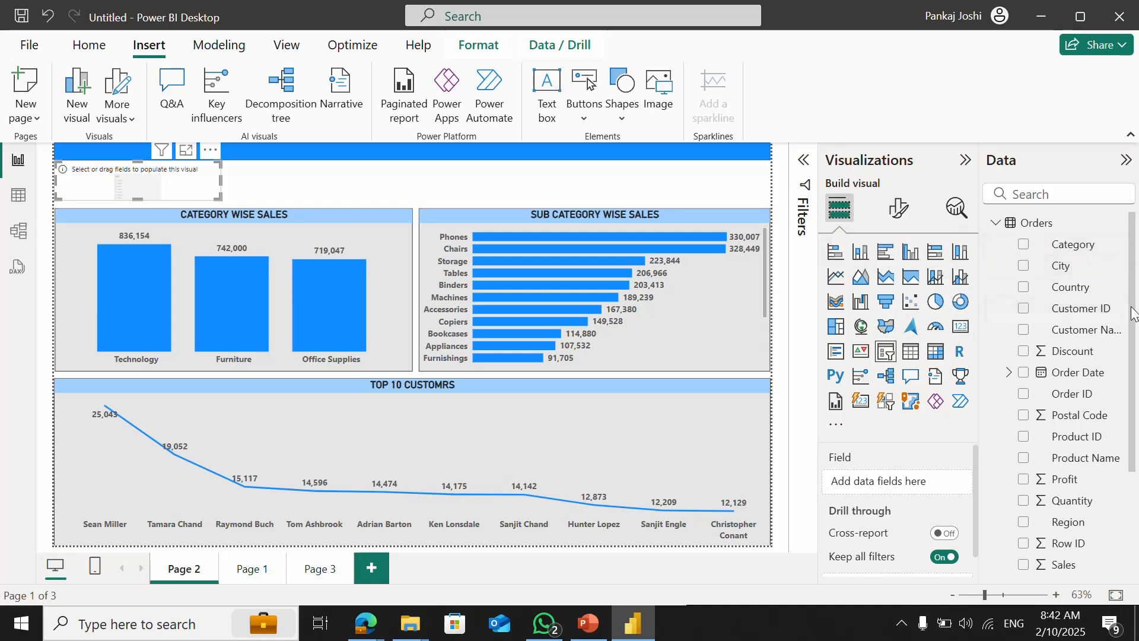
{"action": "scroll", "coordinate": [1134, 313], "scroll_direction": "down", "scroll_amount": 3}
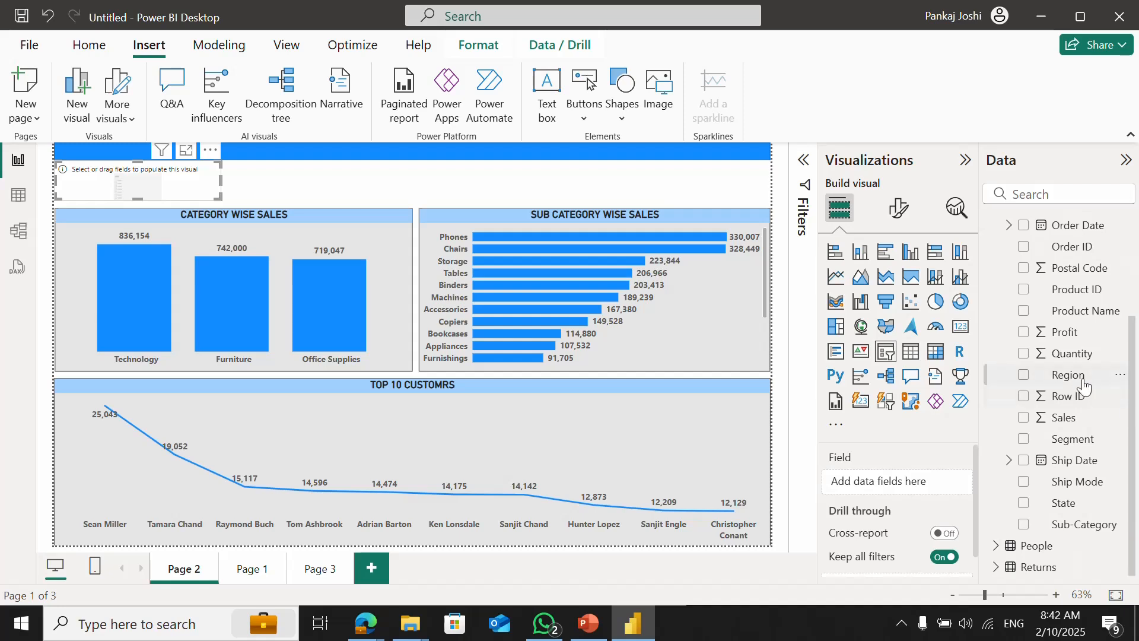
{"action": "left_click_drag", "start_coordinate": [1071, 382], "coordinate": [896, 485]}
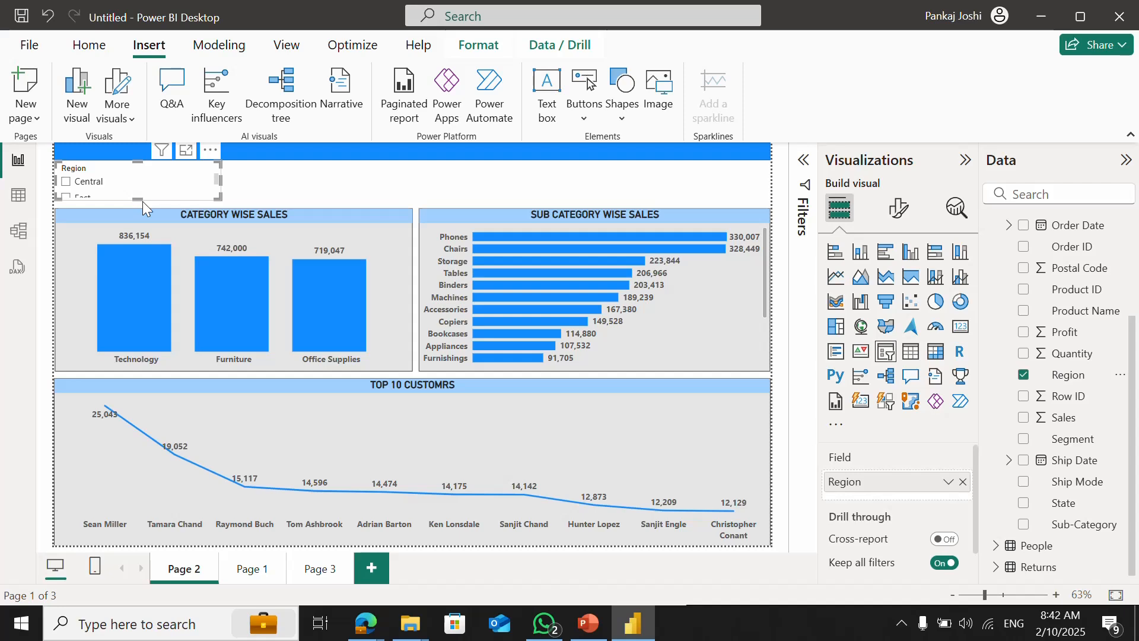
{"action": "mouse_move", "coordinate": [142, 201]}
{"action": "left_mouse_down"}
{"action": "mouse_move", "coordinate": [137, 291]}
{"action": "mouse_move", "coordinate": [133, 201]}
{"action": "left_mouse_up"}
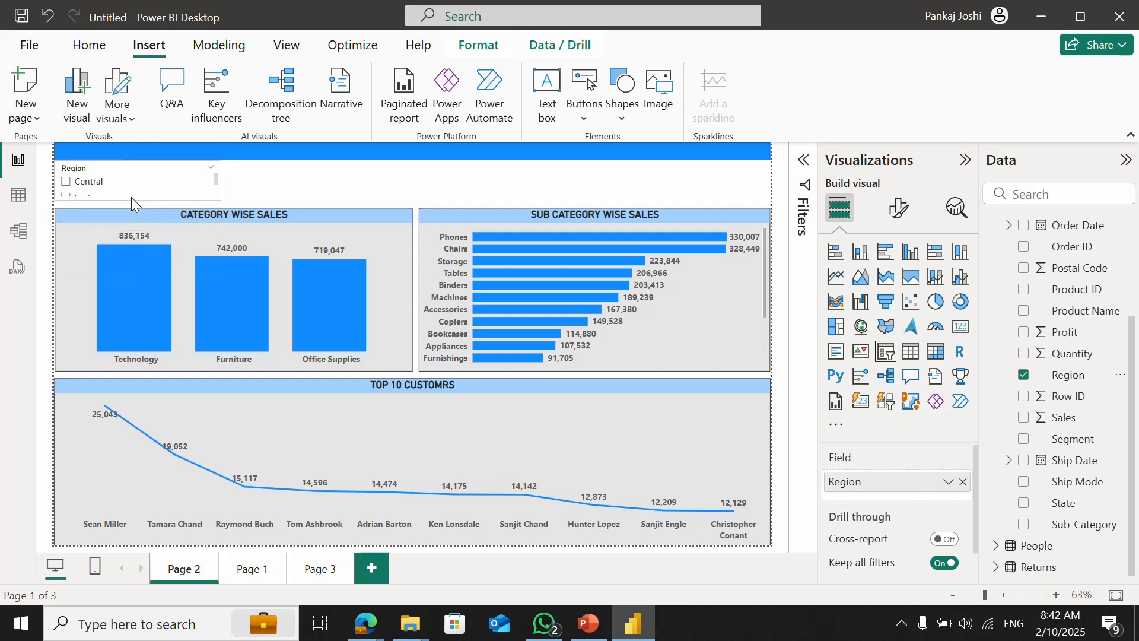
- Set the Region slicer's style to Dropdown and shift the slicer slightly down from the banner
{"action": "left_click", "coordinate": [899, 208]}
{"action": "left_click", "coordinate": [834, 331]}
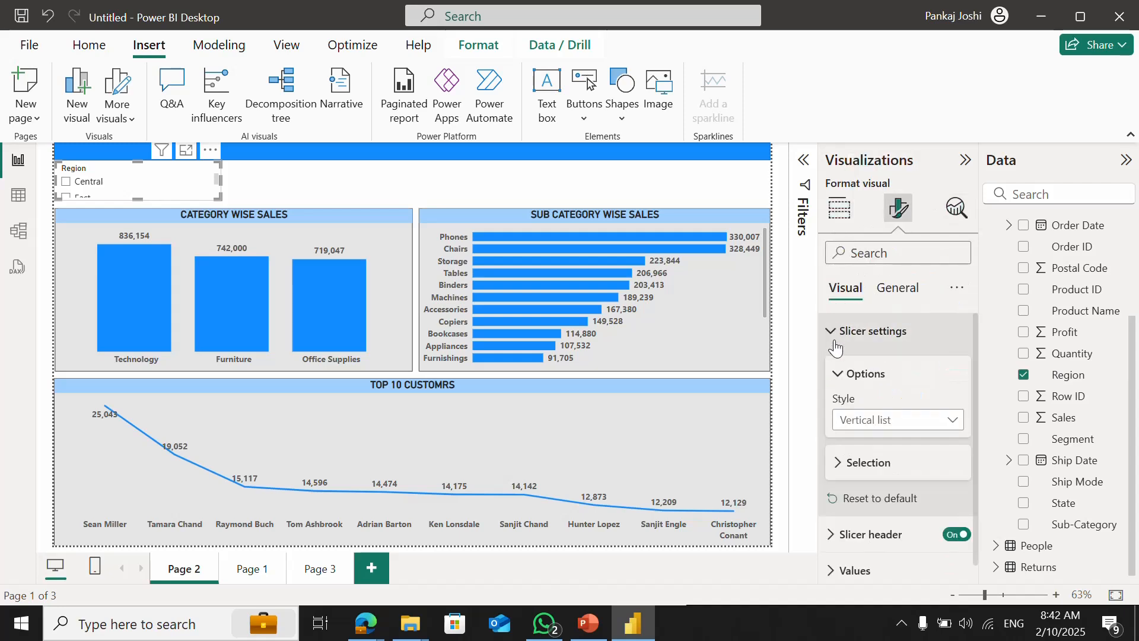
{"action": "left_click", "coordinate": [854, 425]}
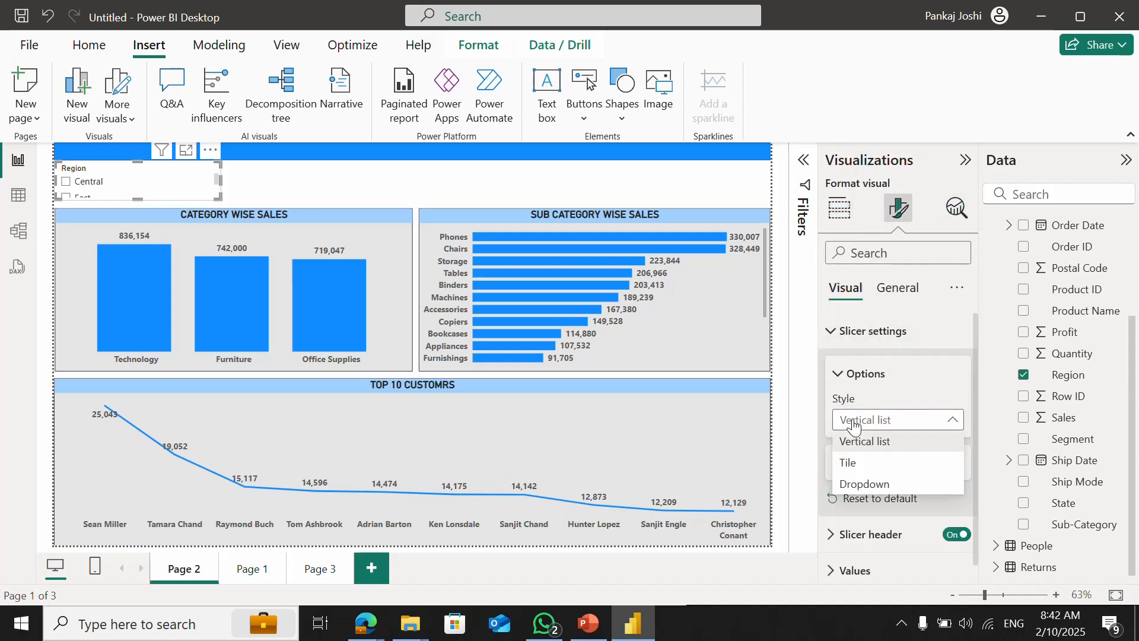
{"action": "left_click", "coordinate": [871, 485]}
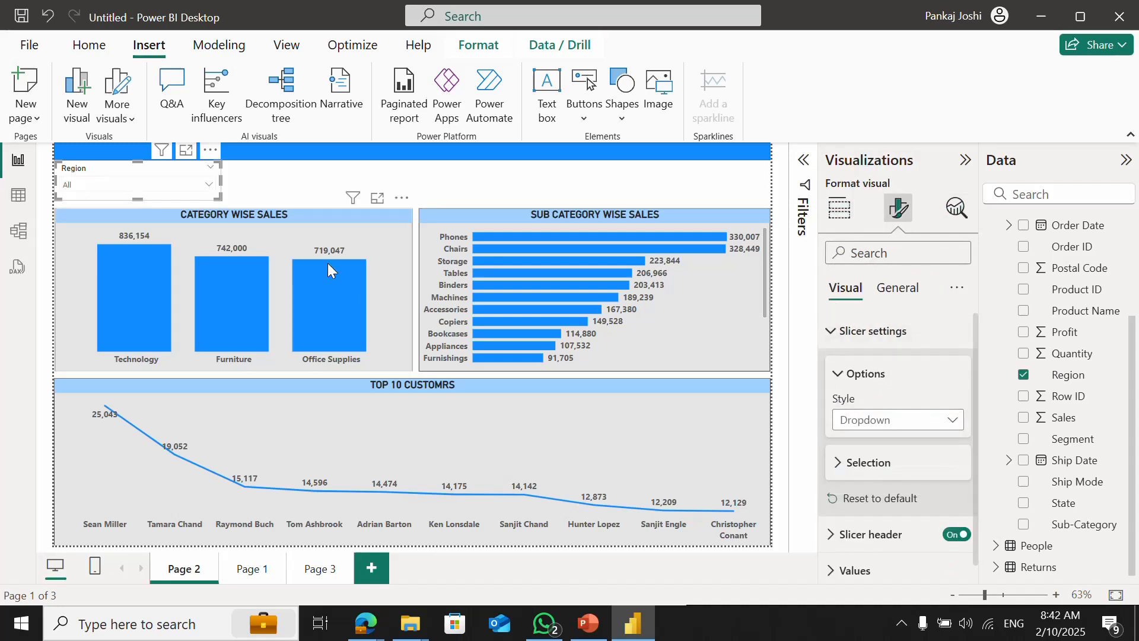
{"action": "left_click", "coordinate": [210, 188]}
{"action": "left_click", "coordinate": [152, 183]}
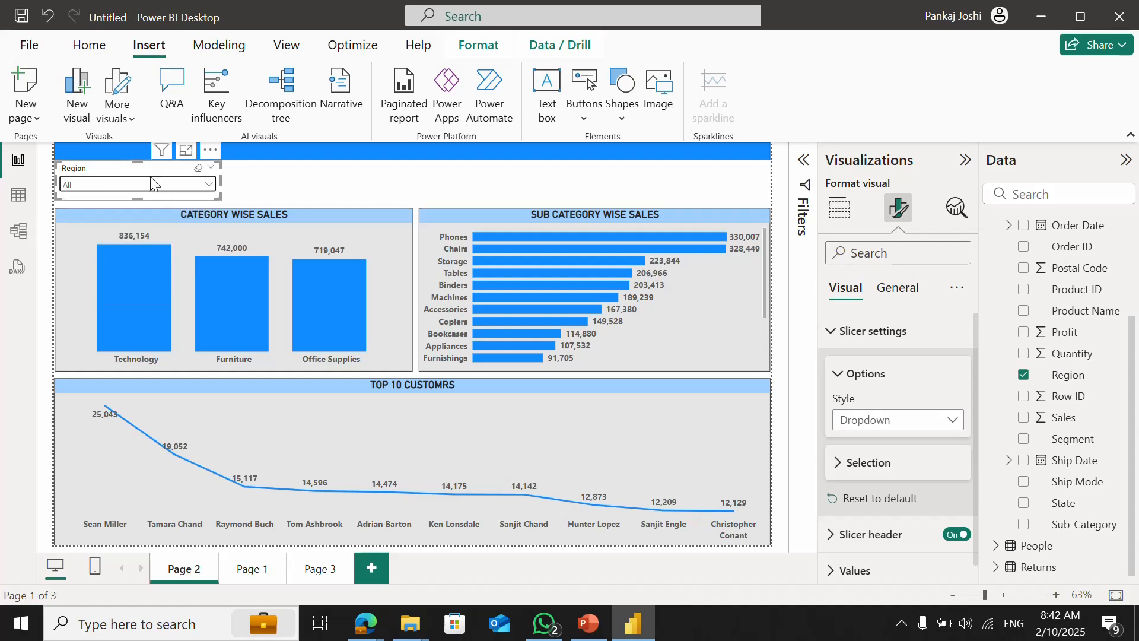
{"action": "key", "text": "Escape"}
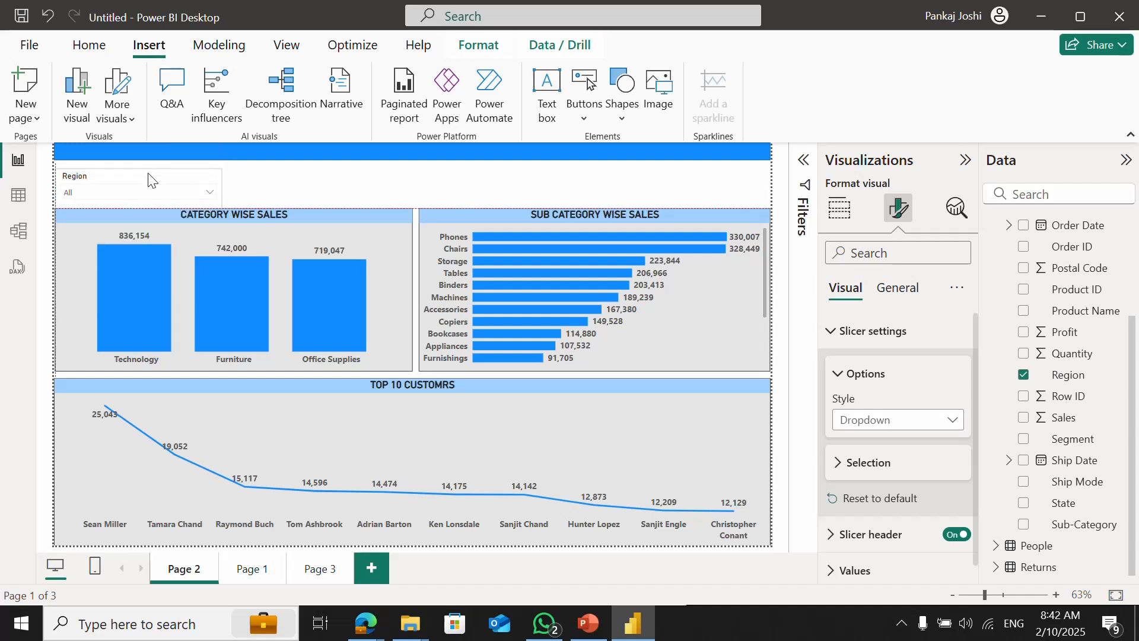
{"action": "left_click", "coordinate": [152, 179]}
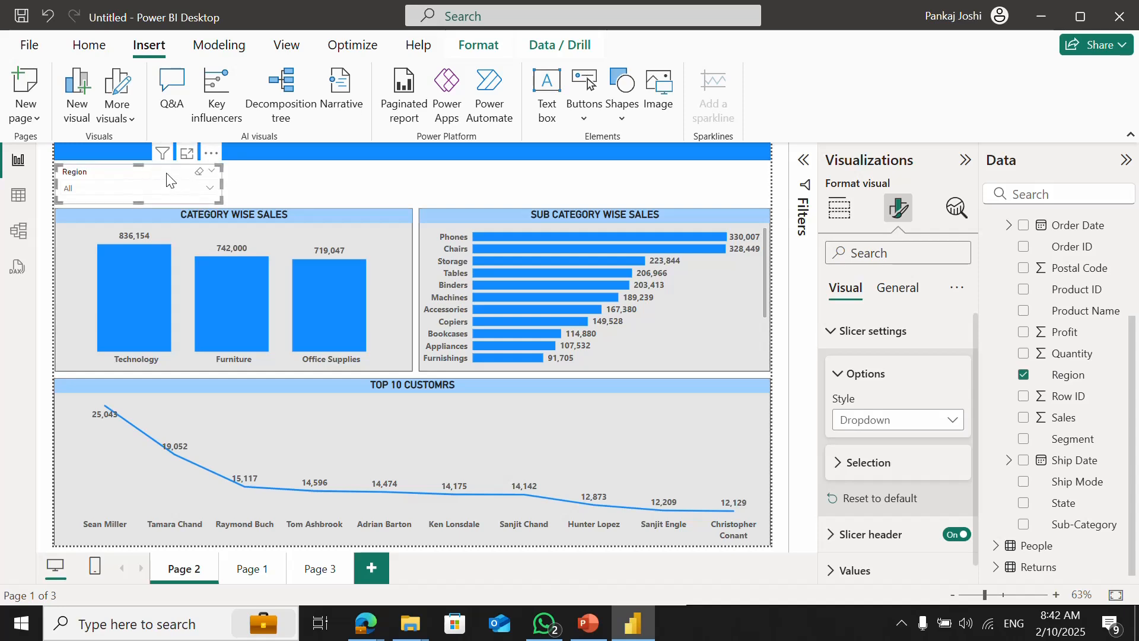
- Try a light purple background on the whole Region slicer and reset its effects to default
{"action": "left_click", "coordinate": [894, 289]}
{"action": "left_click", "coordinate": [837, 403]}
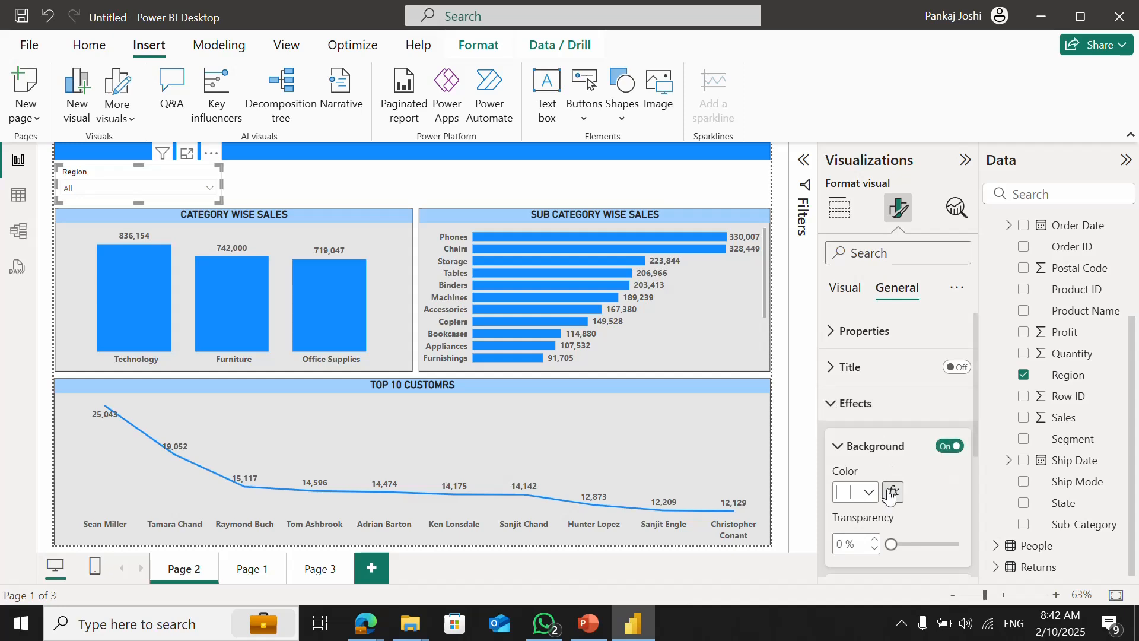
{"action": "left_click", "coordinate": [868, 492]}
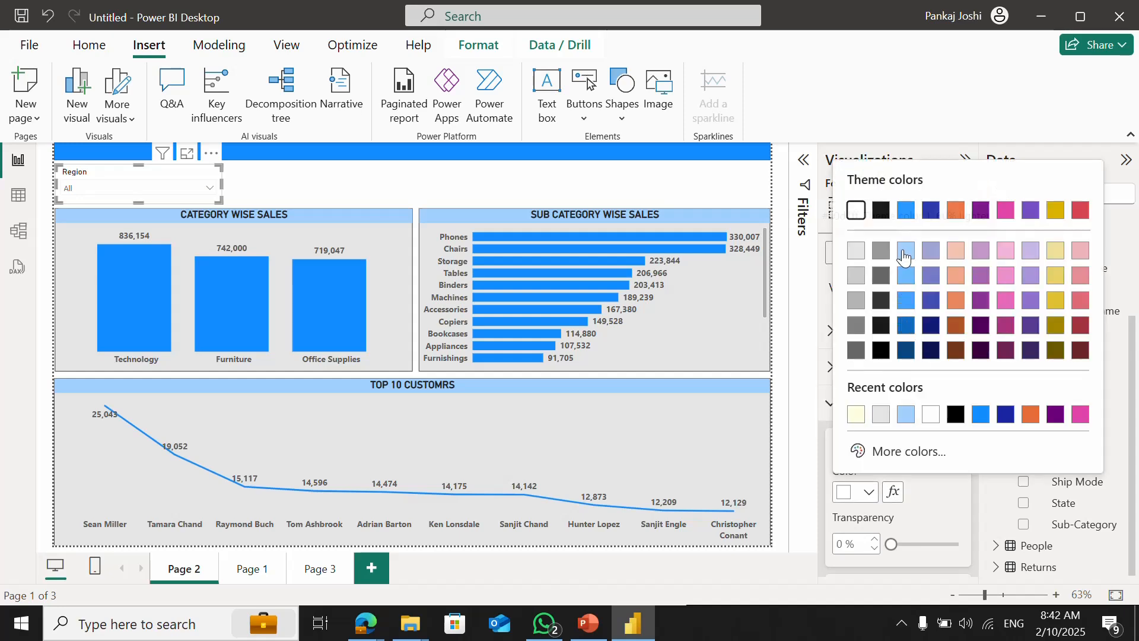
{"action": "left_click", "coordinate": [1034, 254]}
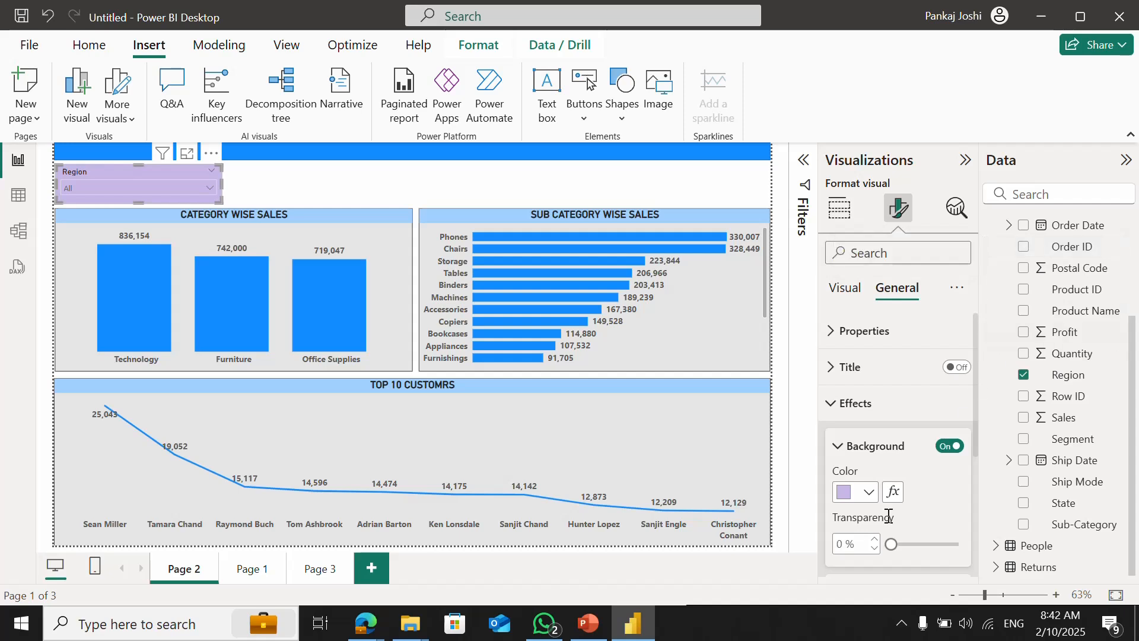
{"action": "left_click", "coordinate": [870, 496]}
{"action": "left_click", "coordinate": [870, 501]}
{"action": "left_click_drag", "start_coordinate": [974, 450], "coordinate": [977, 547]}
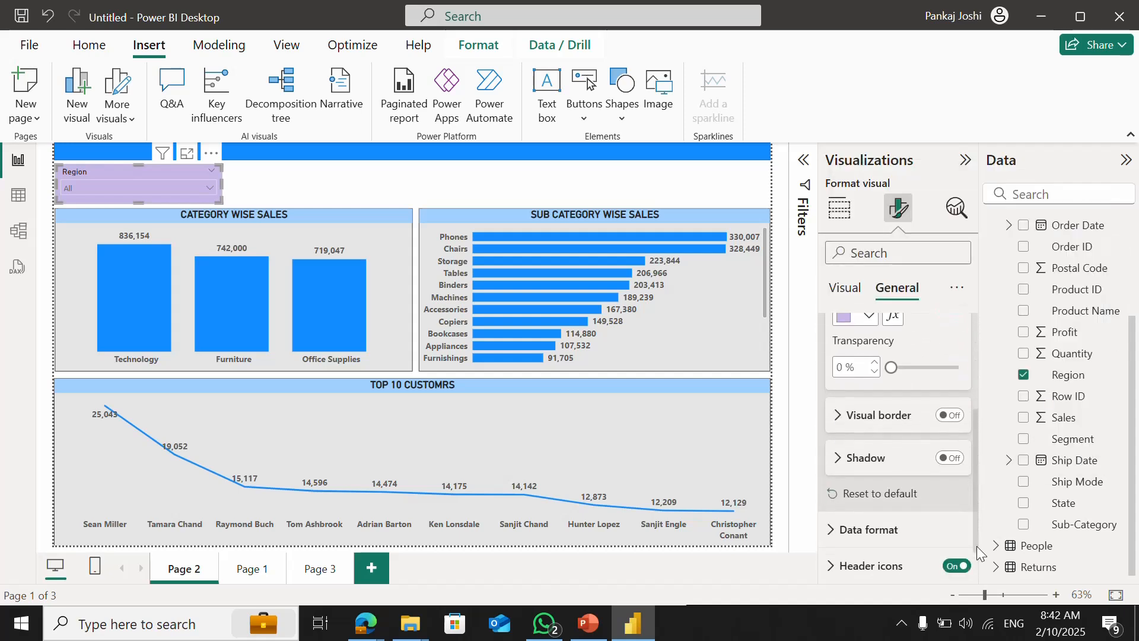
{"action": "left_click", "coordinate": [879, 493]}
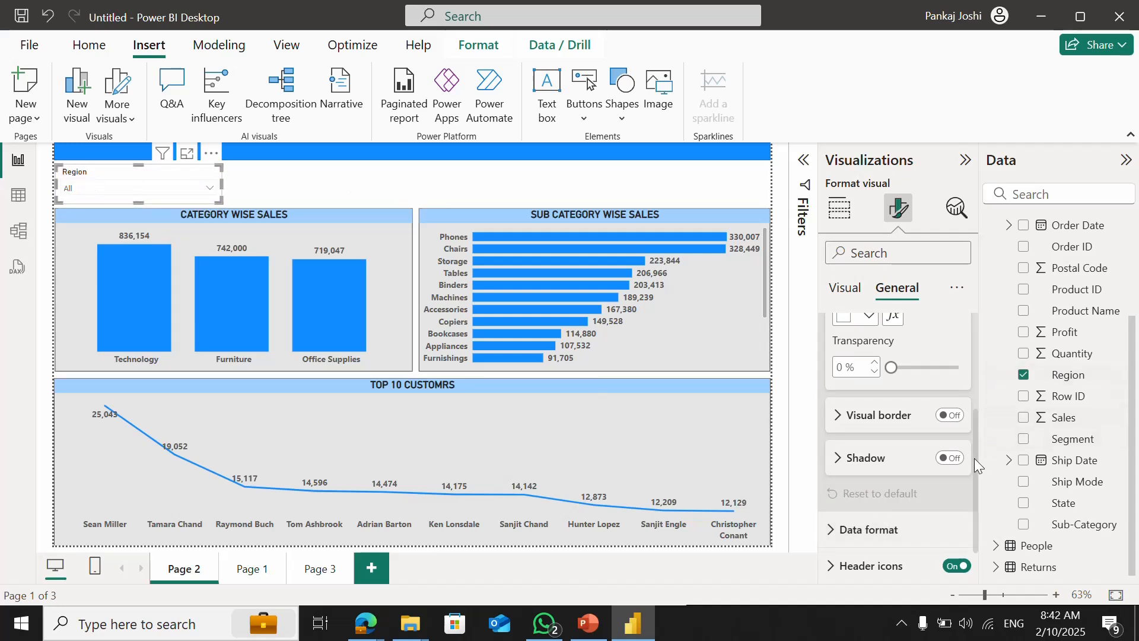
- Give the Region slicer's header a light purple background and a font size of 15, and deselect the slicer
{"action": "left_click_drag", "start_coordinate": [977, 461], "coordinate": [980, 337]}
{"action": "left_click", "coordinate": [845, 288]}
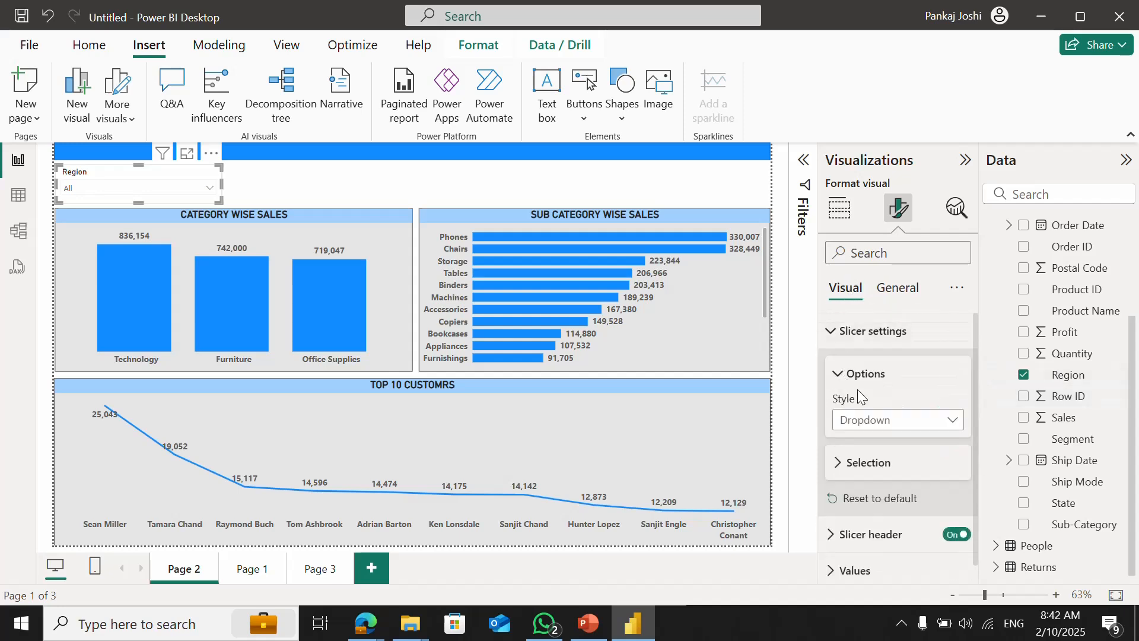
{"action": "scroll", "coordinate": [974, 429], "scroll_direction": "down", "scroll_amount": 1}
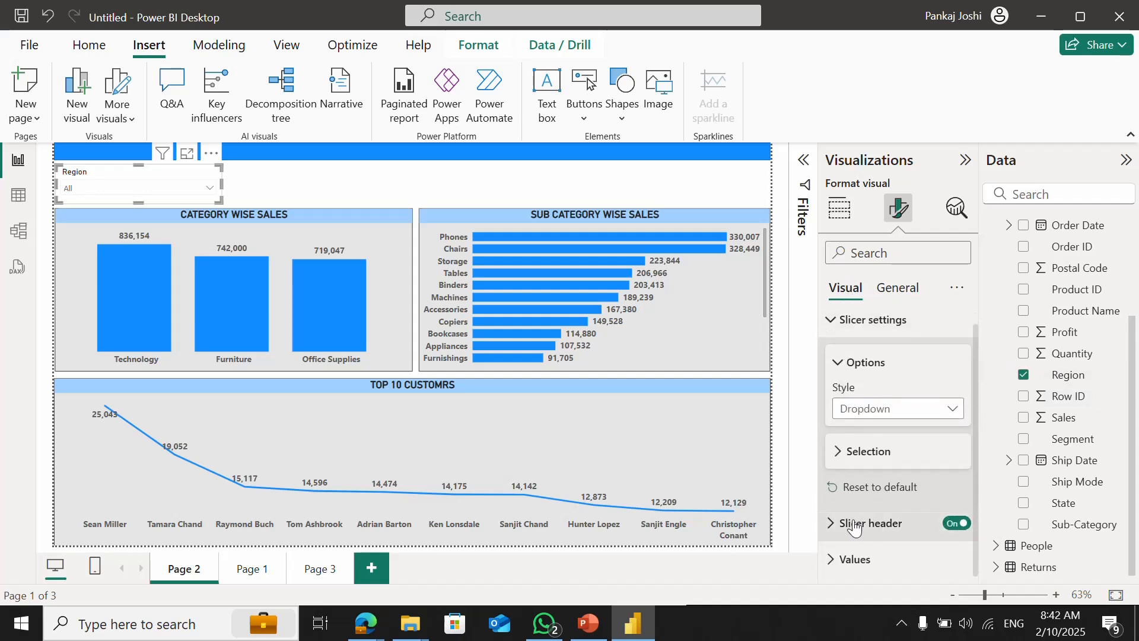
{"action": "left_click", "coordinate": [913, 523]}
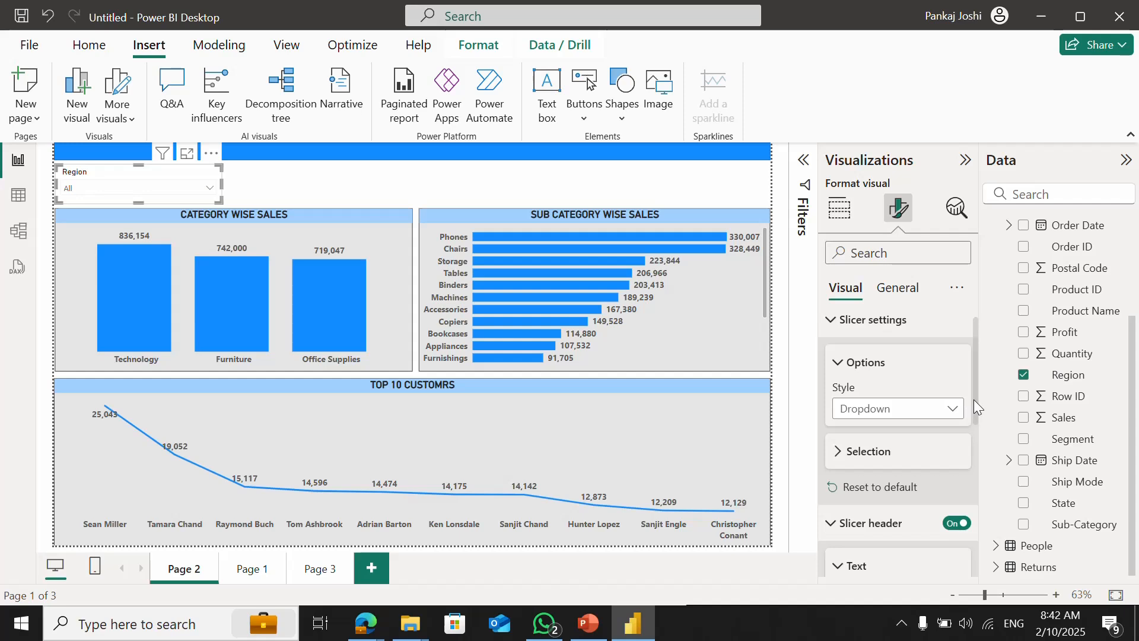
{"action": "left_click_drag", "start_coordinate": [974, 400], "coordinate": [992, 499]}
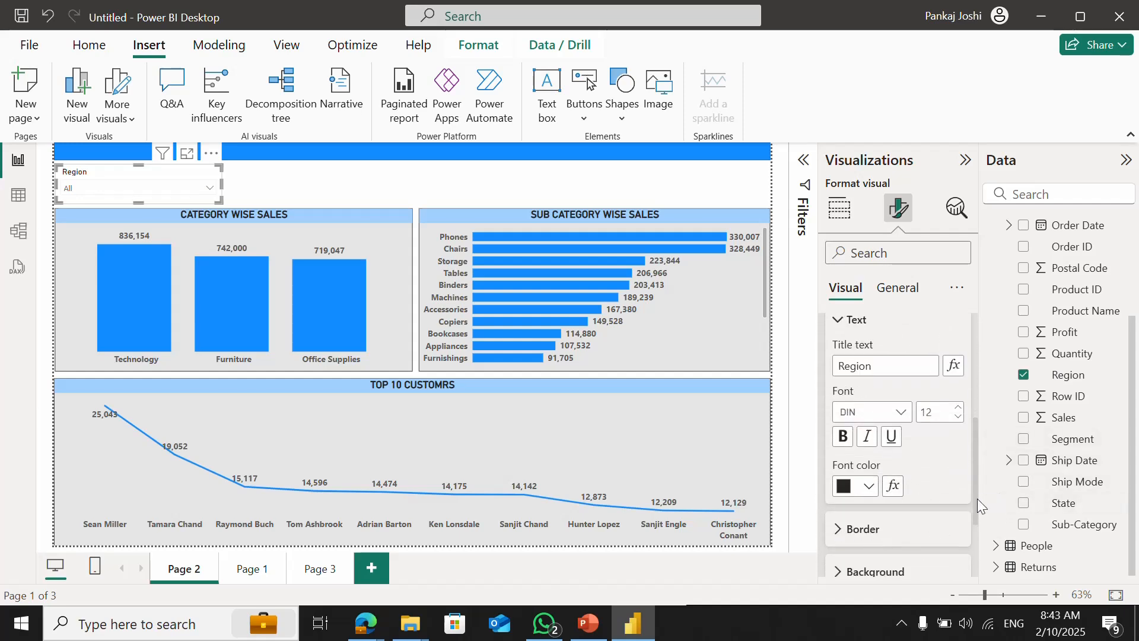
{"action": "left_click_drag", "start_coordinate": [977, 499], "coordinate": [977, 533]}
{"action": "left_click", "coordinate": [838, 494]}
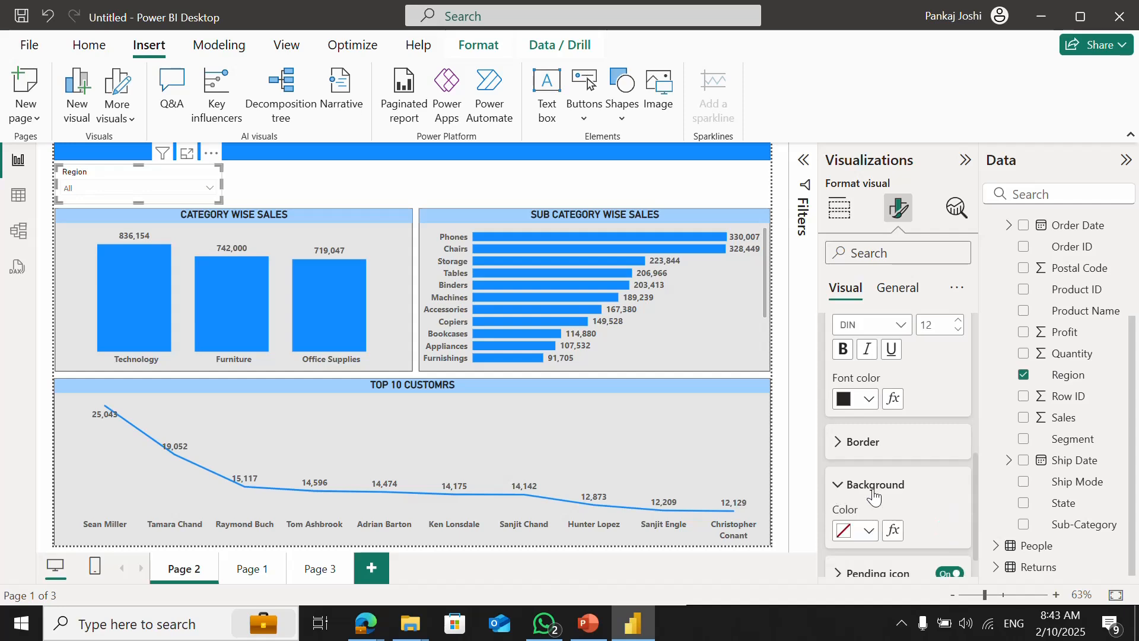
{"action": "left_click", "coordinate": [870, 532]}
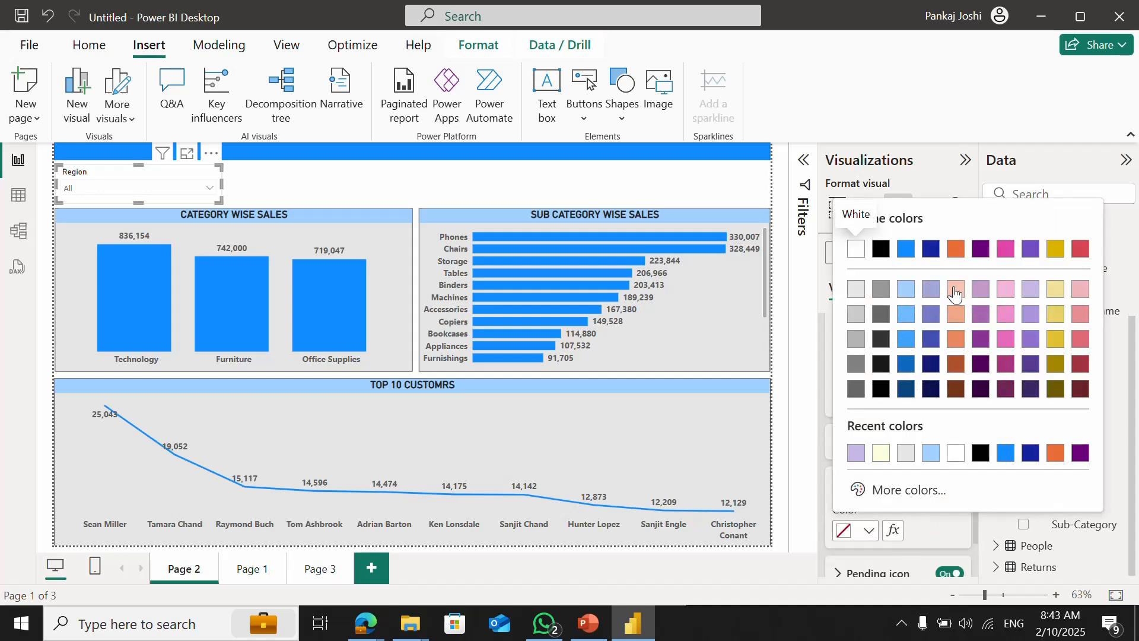
{"action": "left_click", "coordinate": [1032, 289]}
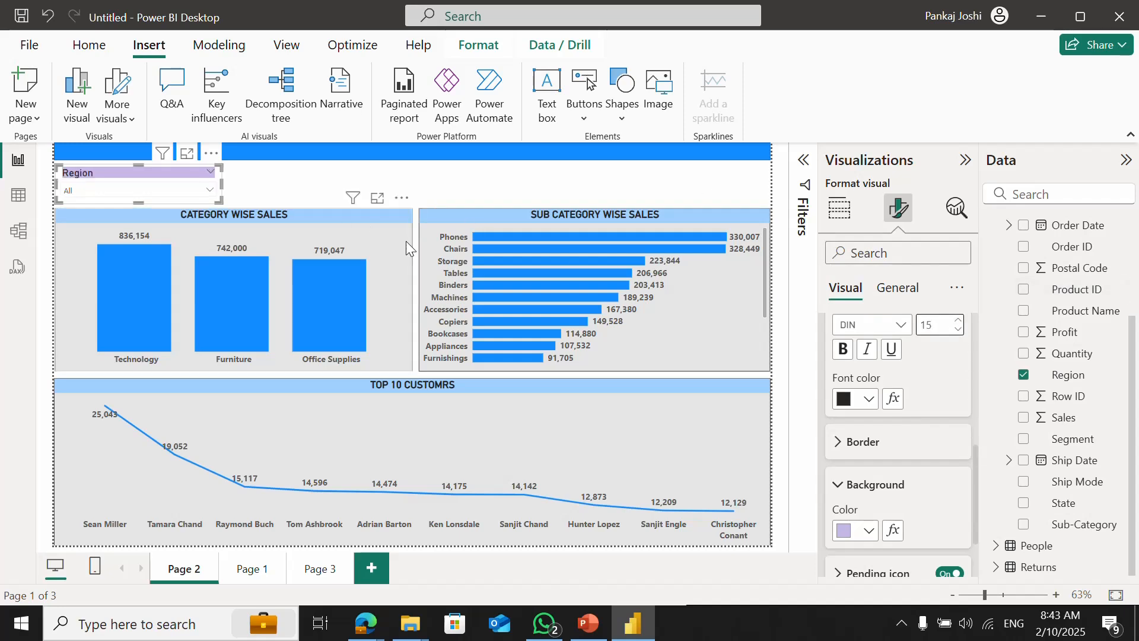
{"action": "left_click", "coordinate": [293, 191]}
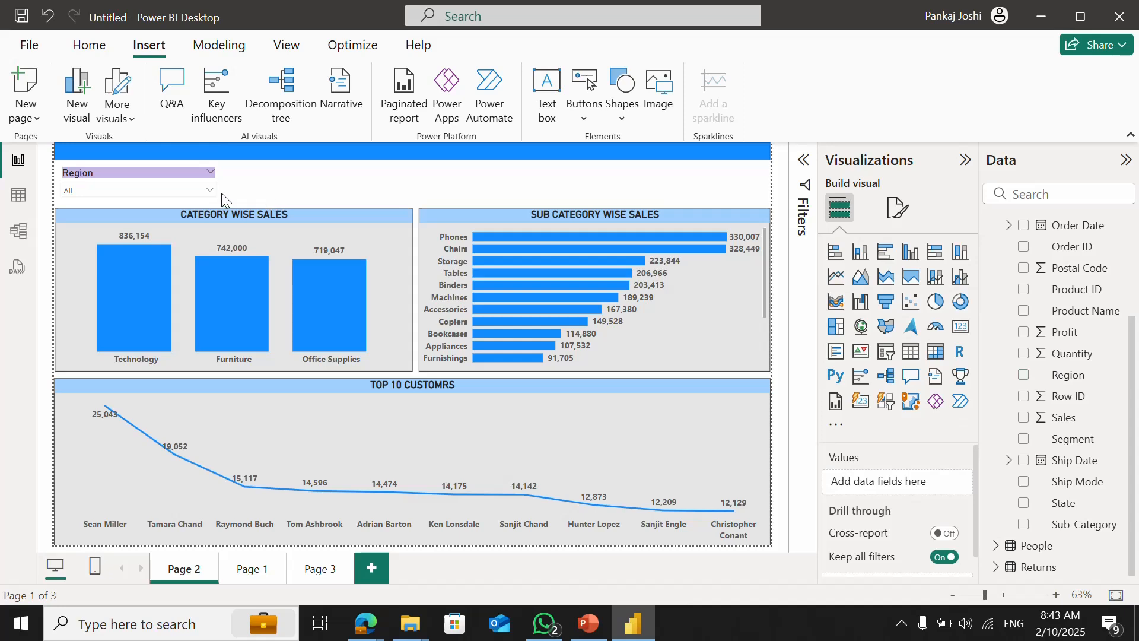
- Turn on the visual border around the Region slicer and deselect it
{"action": "left_click", "coordinate": [164, 170]}
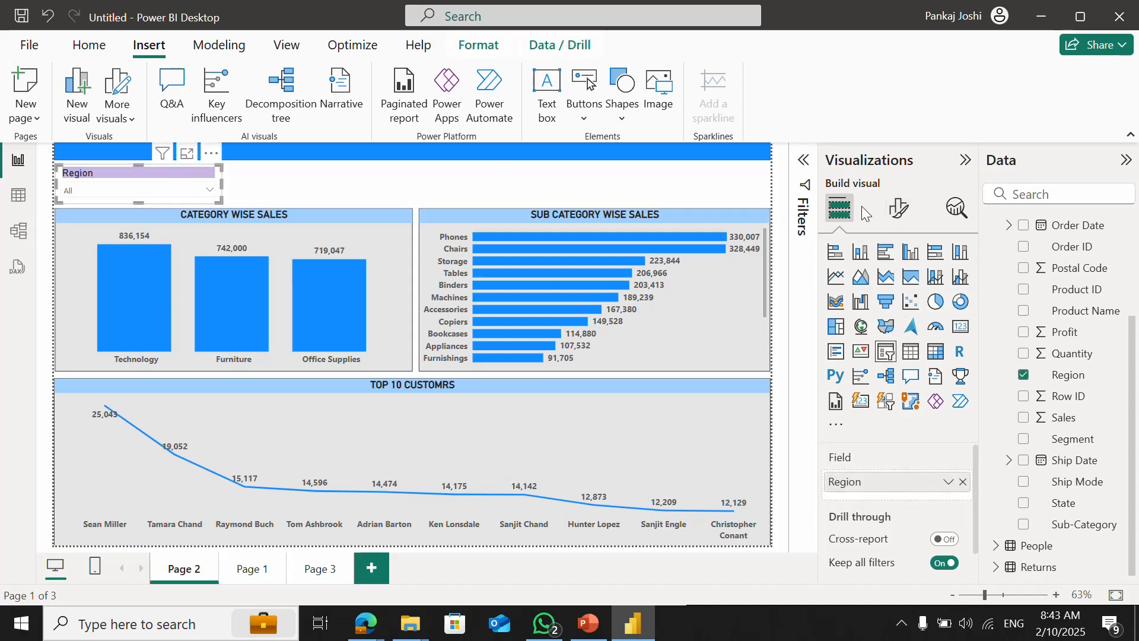
{"action": "left_click", "coordinate": [897, 208]}
{"action": "left_click", "coordinate": [897, 289]}
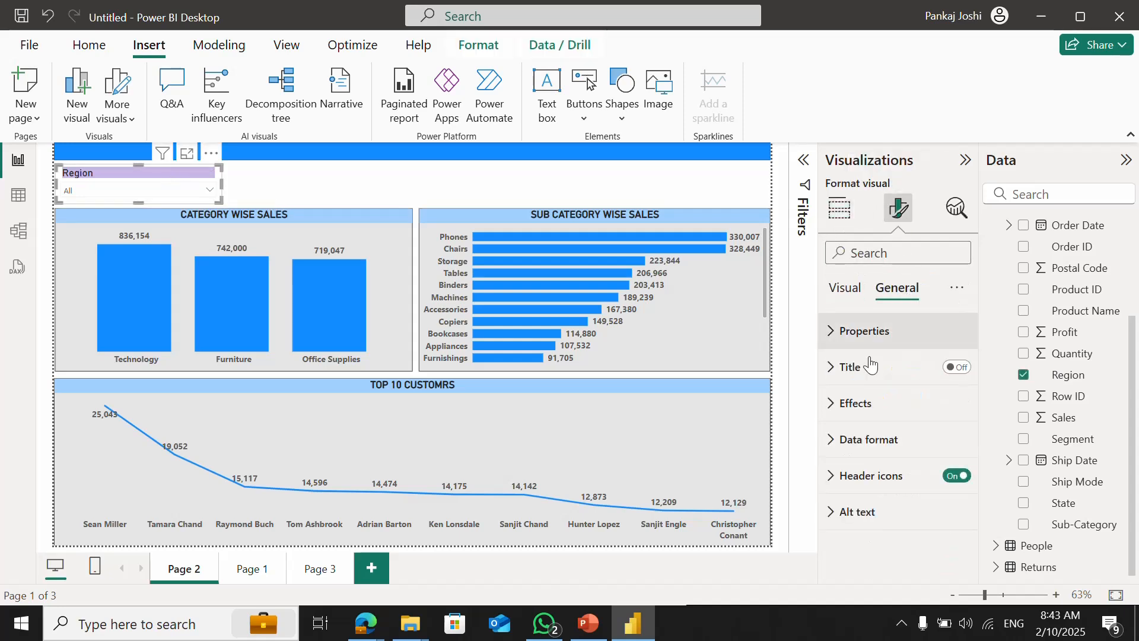
{"action": "left_click", "coordinate": [838, 404]}
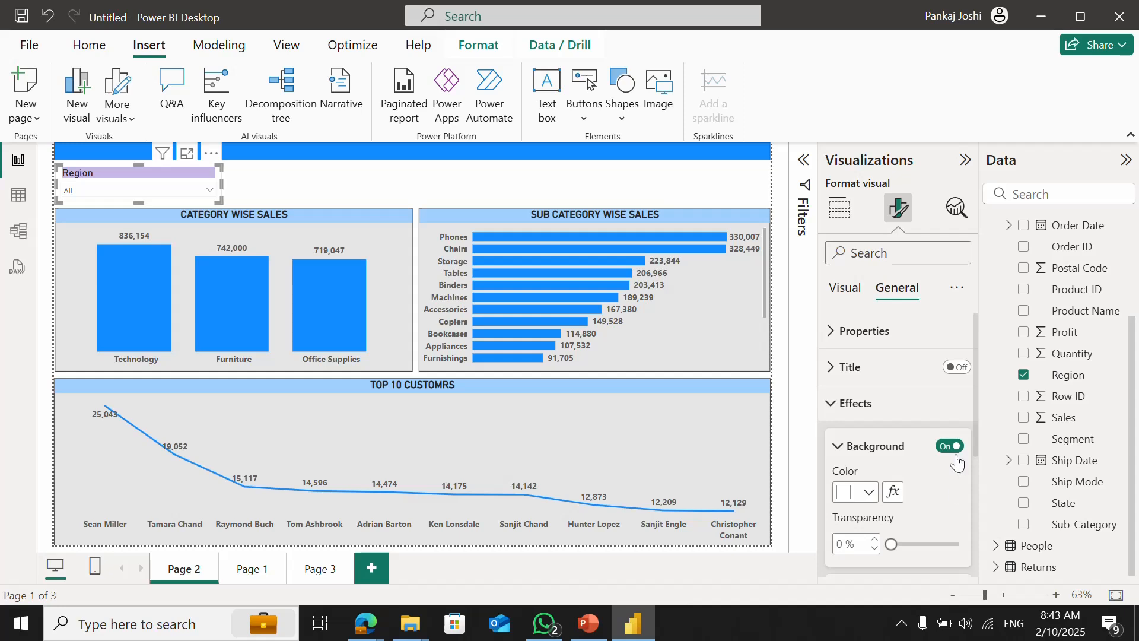
{"action": "scroll", "coordinate": [974, 476], "scroll_direction": "down", "scroll_amount": 3}
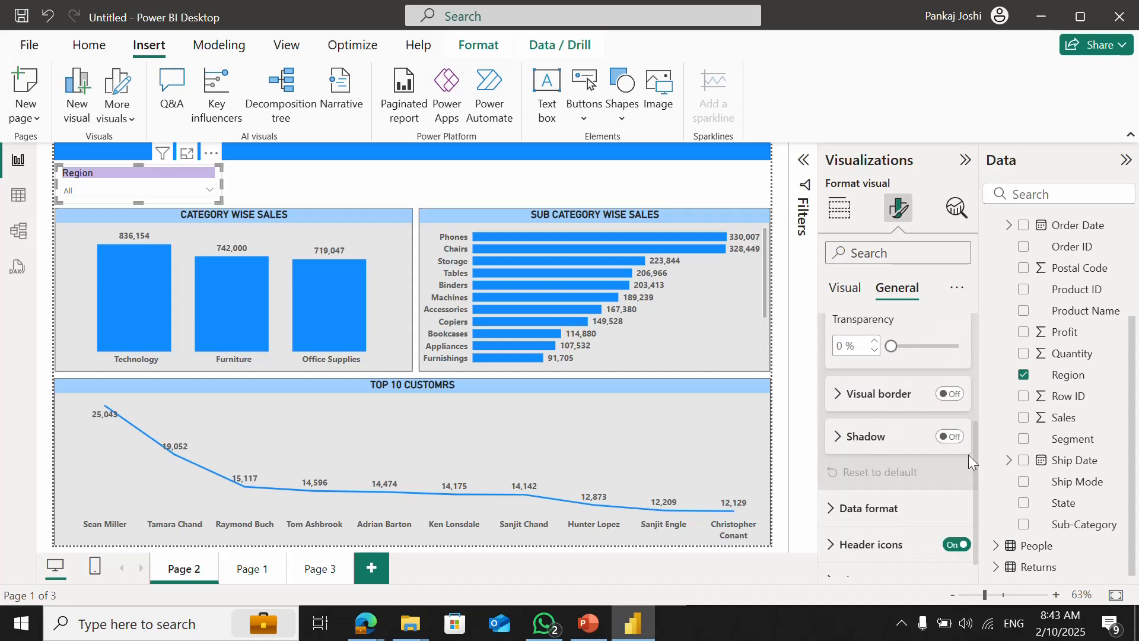
{"action": "left_click", "coordinate": [951, 394]}
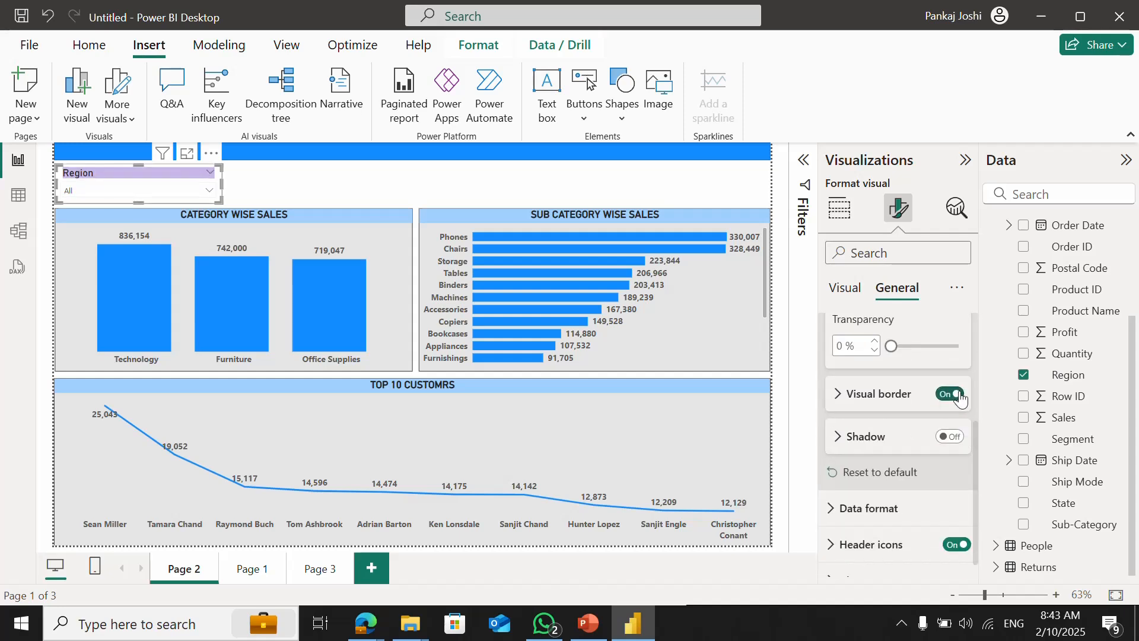
{"action": "left_click", "coordinate": [355, 178]}
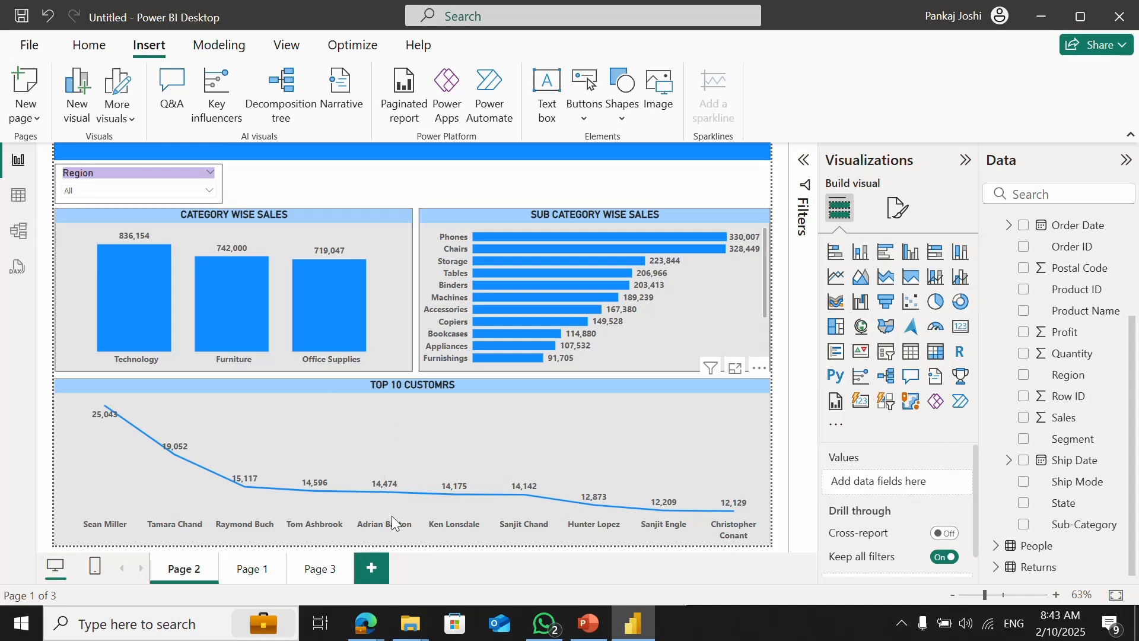
- Test the Region slicer by filtering the report by individual regions such as South and East, clear the selection and close the list
{"action": "left_click", "coordinate": [210, 191]}
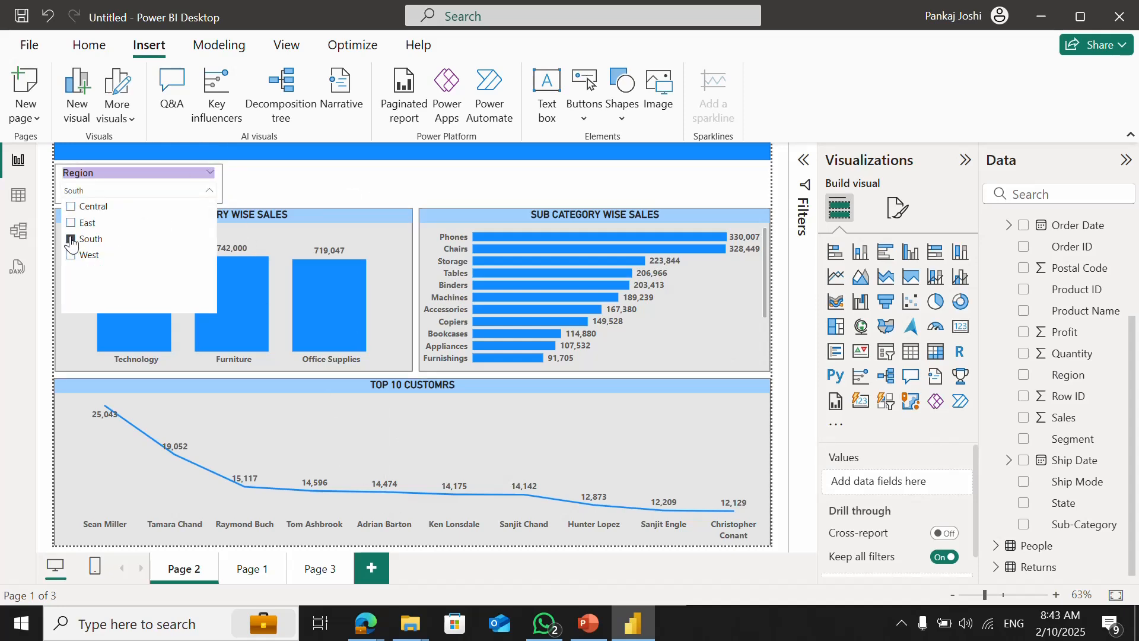
{"action": "left_click", "coordinate": [77, 257]}
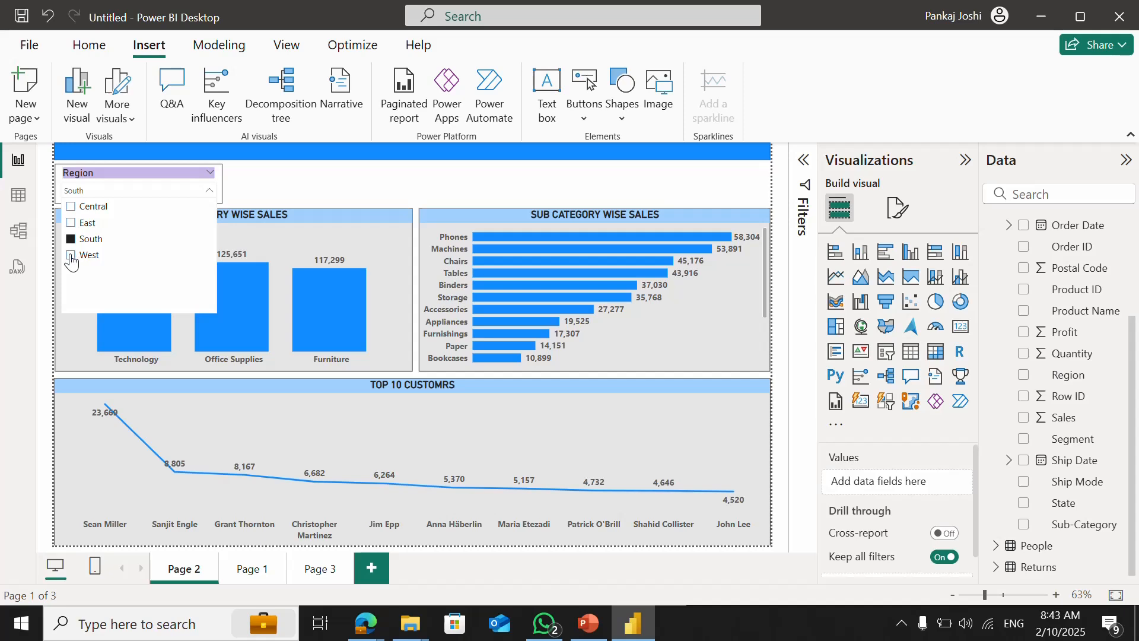
{"action": "left_click", "coordinate": [82, 223]}
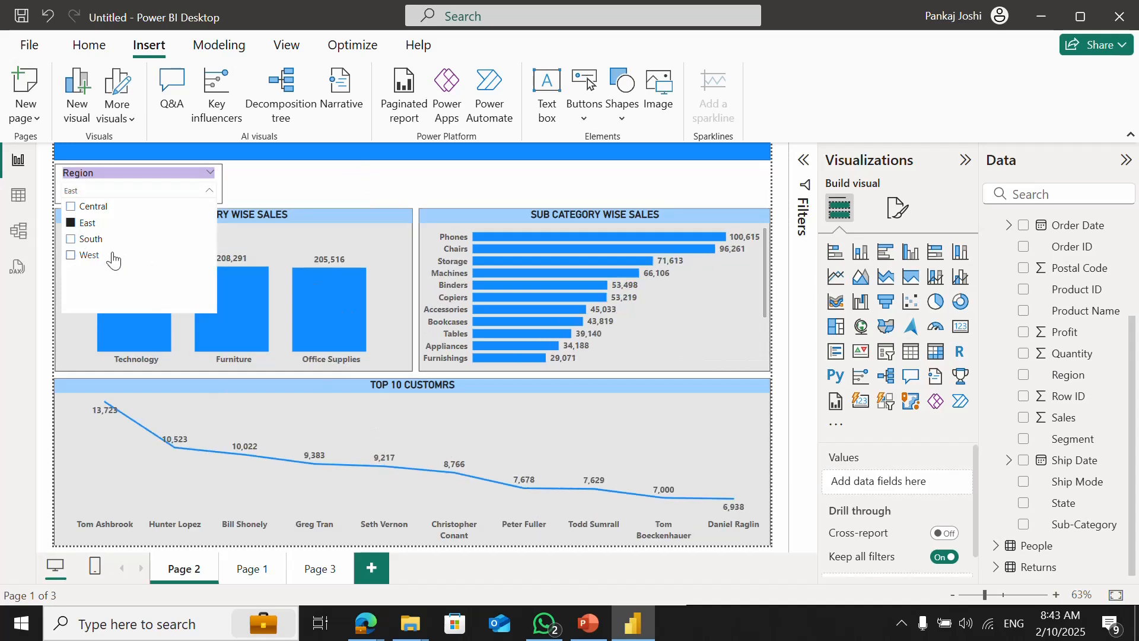
{"action": "left_click", "coordinate": [70, 223]}
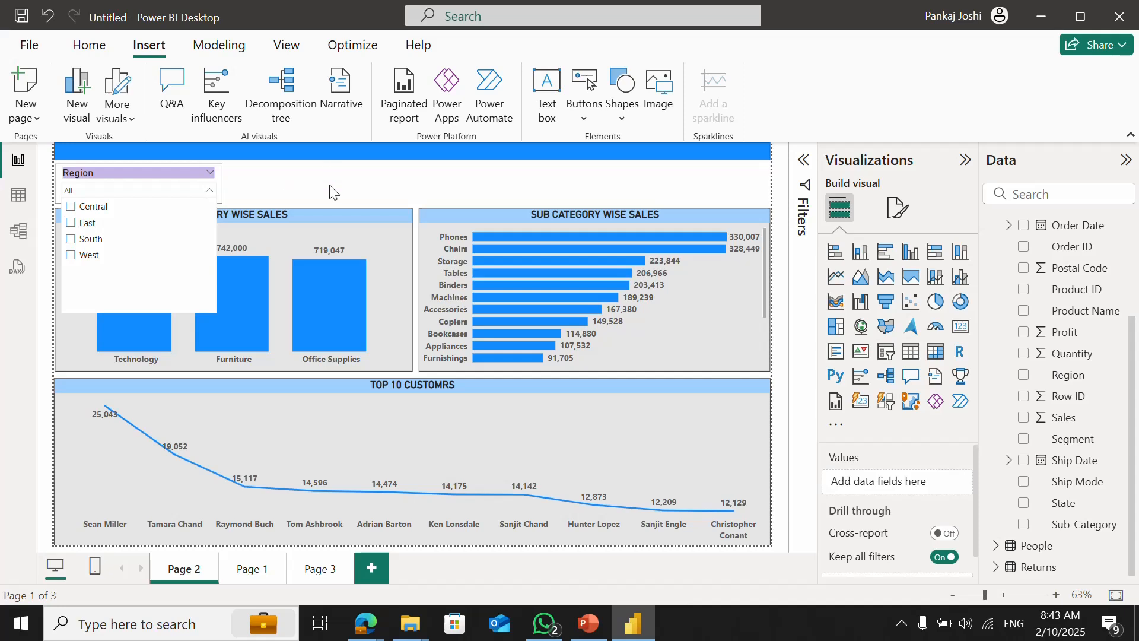
{"action": "left_click", "coordinate": [359, 192]}
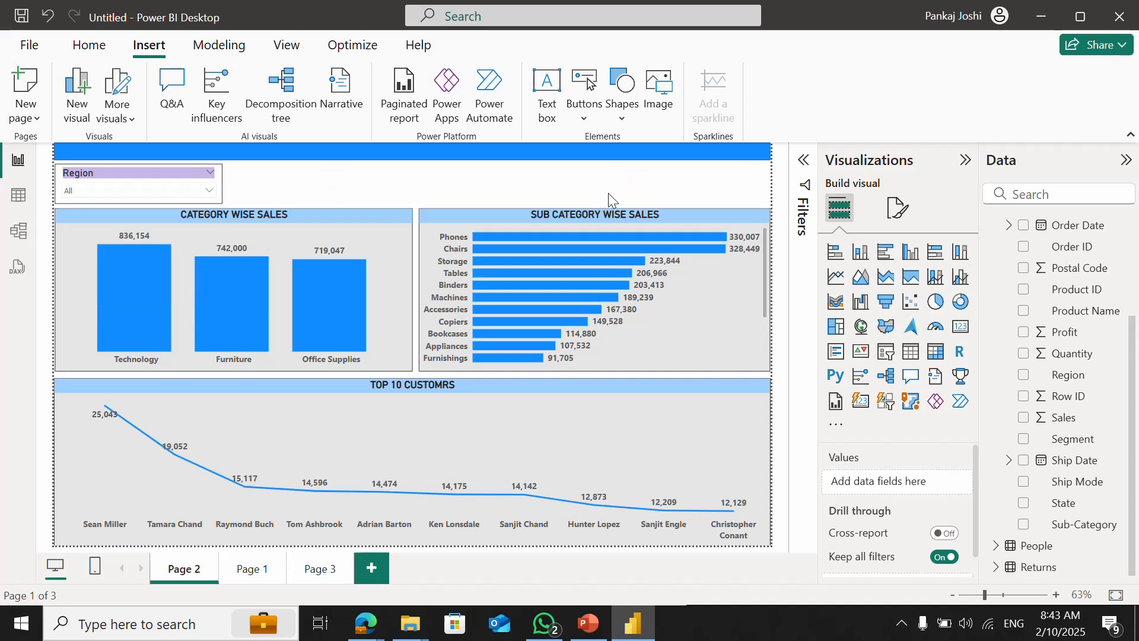
- Add a card showing the Sales field, sized to fit between the blue banner and the right end of the sub category chart
{"action": "left_click", "coordinate": [963, 335]}
{"action": "left_click_drag", "start_coordinate": [233, 229], "coordinate": [585, 194]}
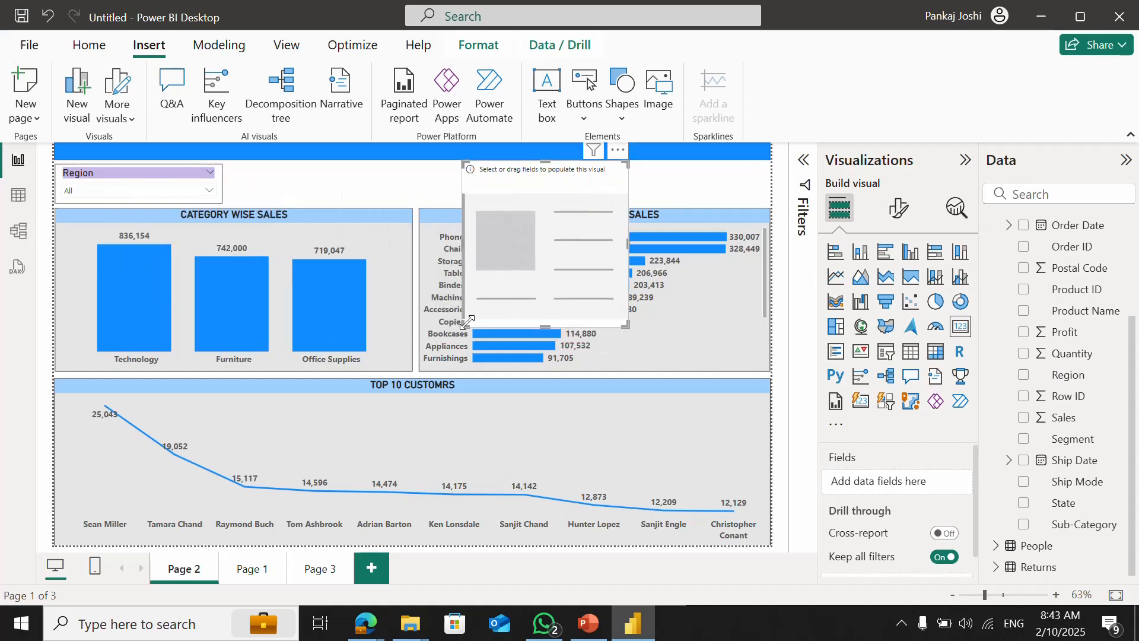
{"action": "left_click_drag", "start_coordinate": [463, 325], "coordinate": [513, 194]}
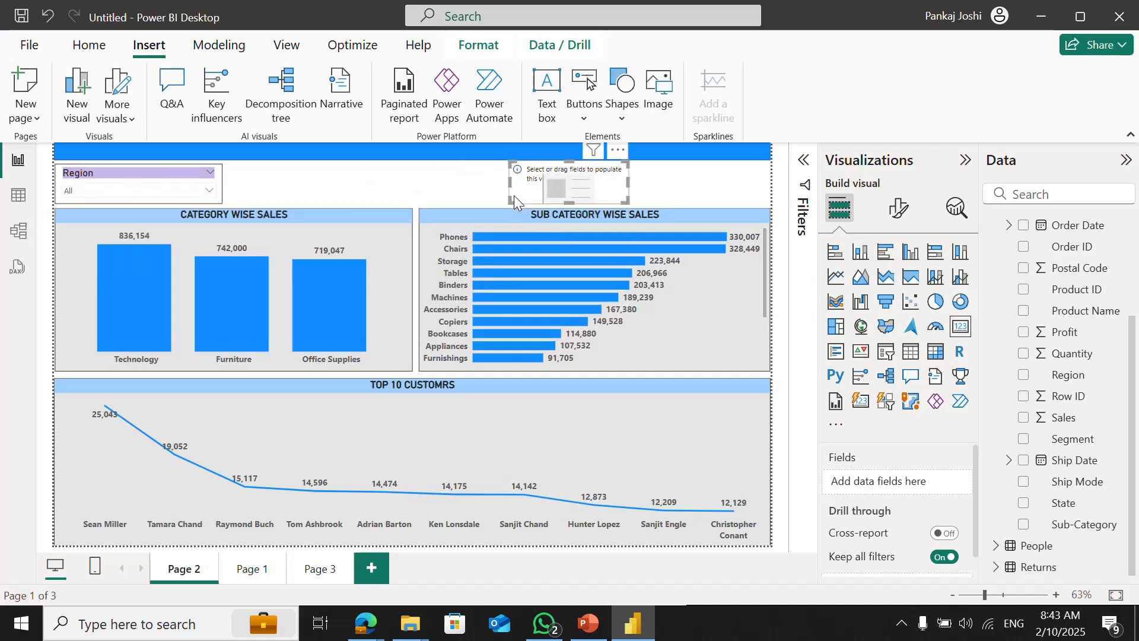
{"action": "left_click_drag", "start_coordinate": [628, 186], "coordinate": [762, 188]}
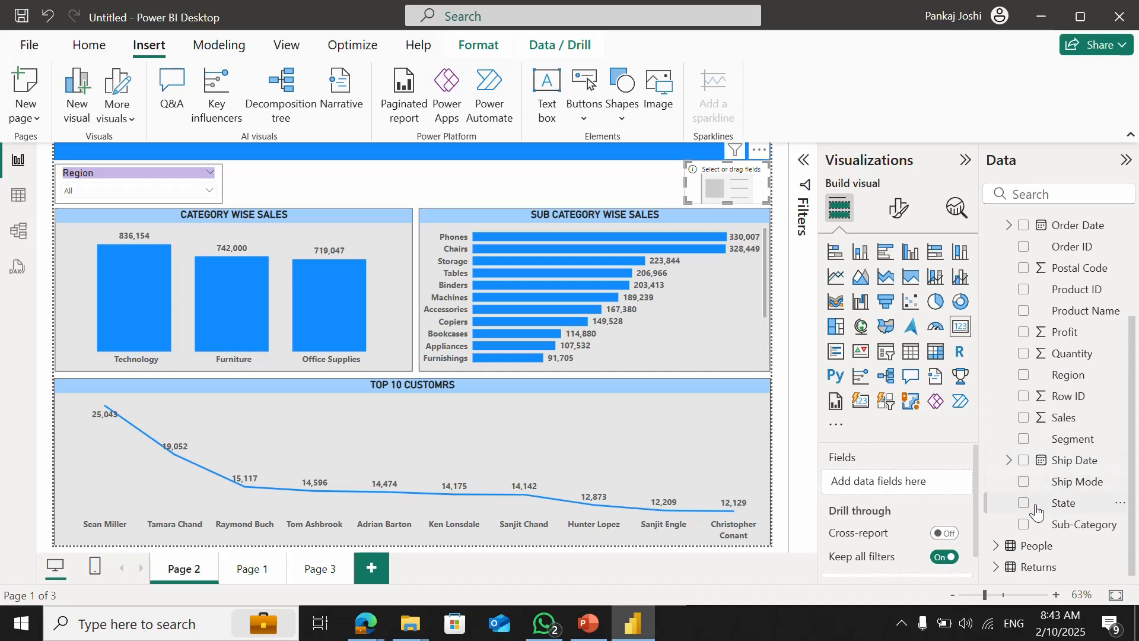
{"action": "left_click", "coordinate": [1023, 419]}
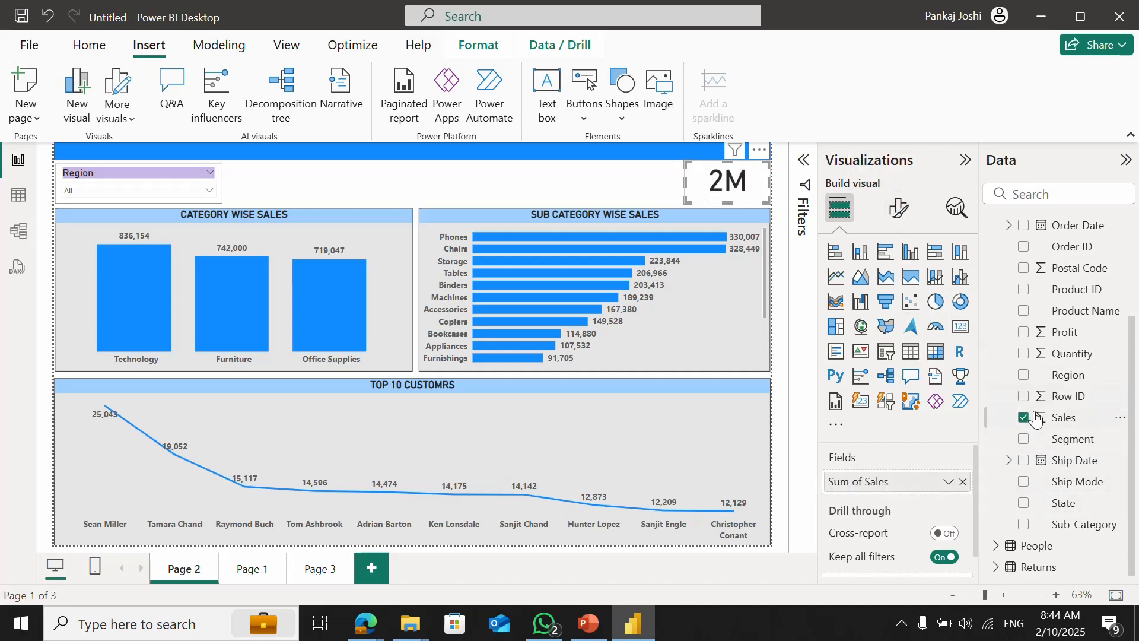
- Make the Sales card slightly taller and set its callout value to font size 24 with display units None
{"action": "left_click", "coordinate": [901, 208]}
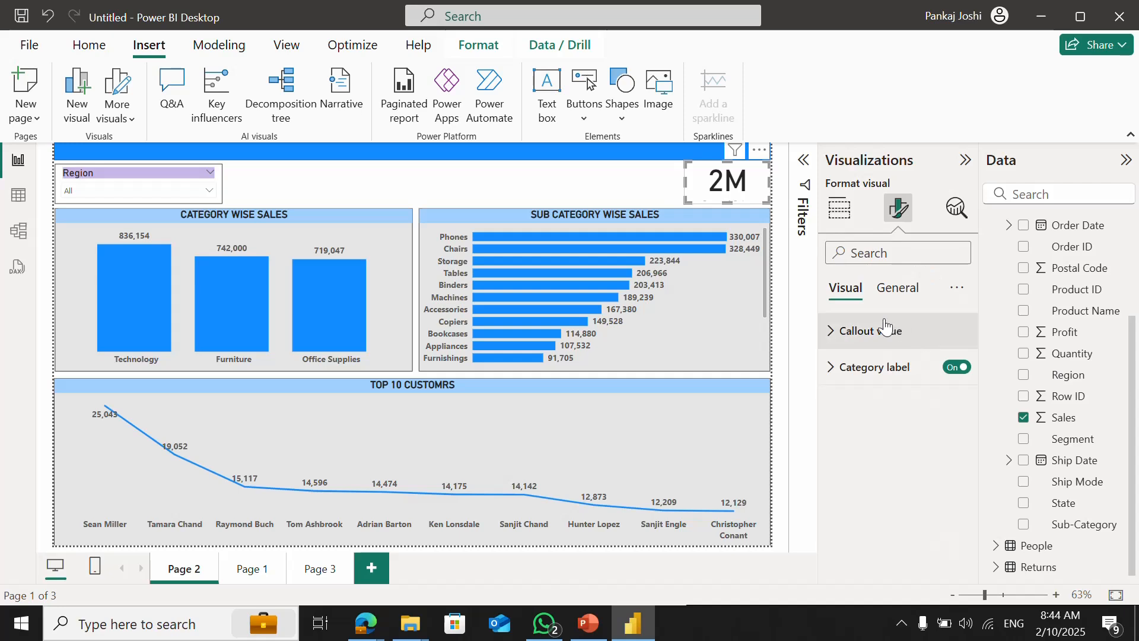
{"action": "left_click", "coordinate": [831, 368]}
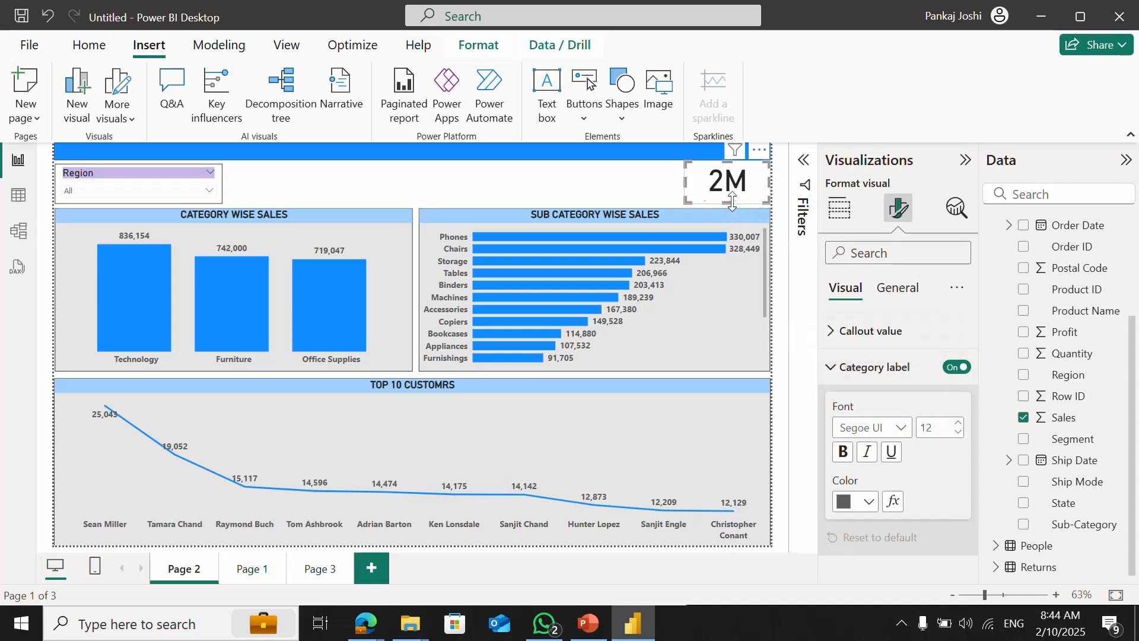
{"action": "left_click_drag", "start_coordinate": [733, 205], "coordinate": [733, 211]}
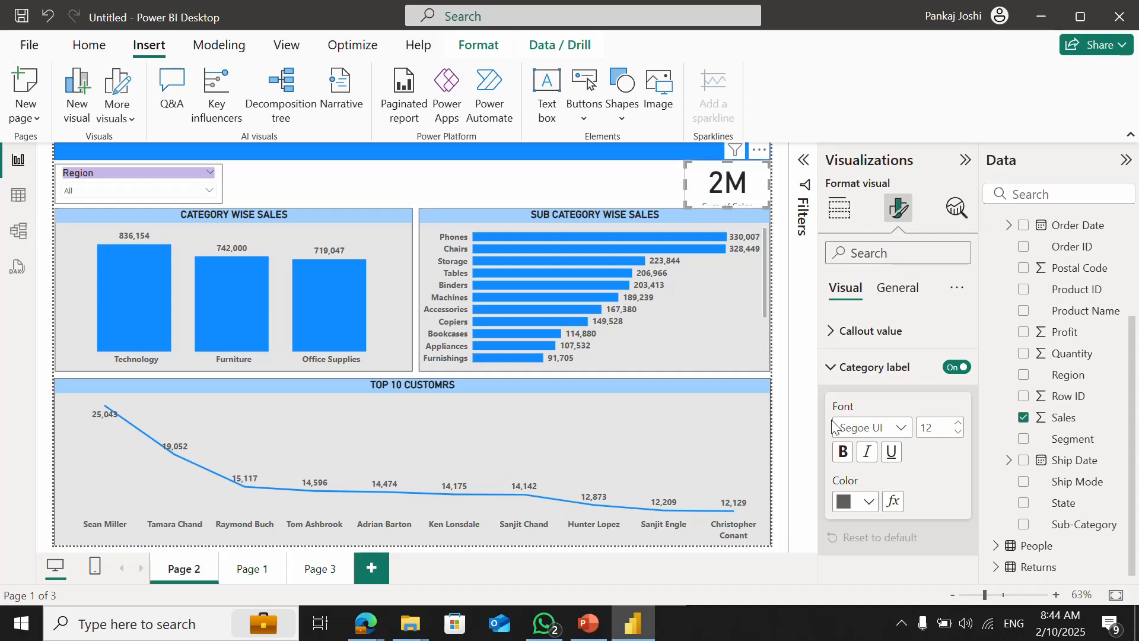
{"action": "left_click", "coordinate": [834, 330]}
{"action": "double_click", "coordinate": [936, 393]}
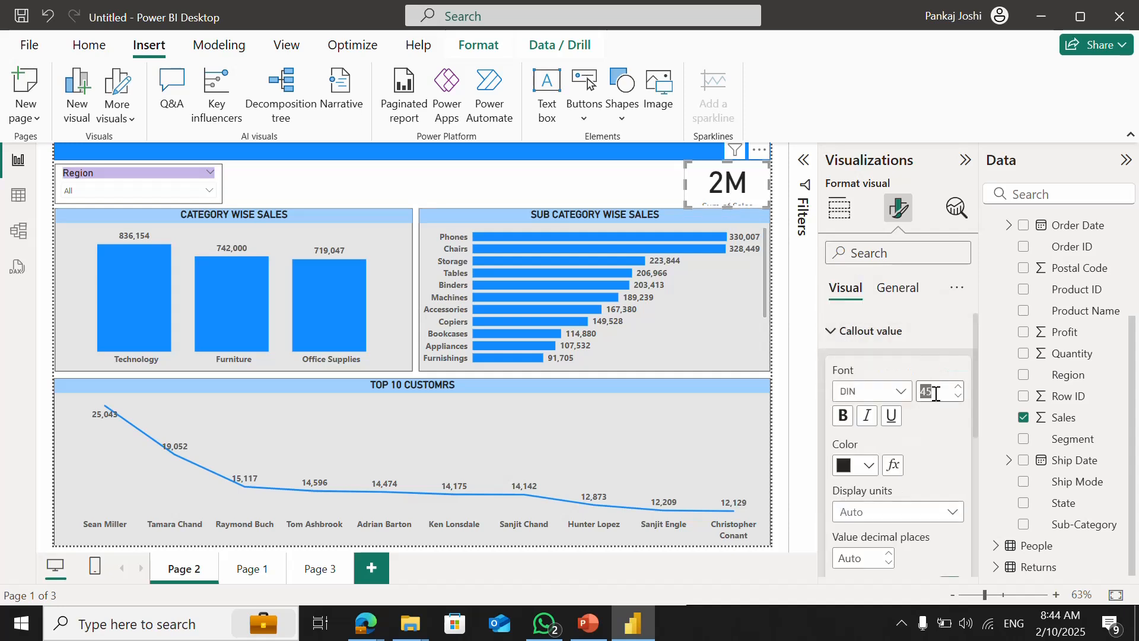
{"action": "type", "text": "24"}
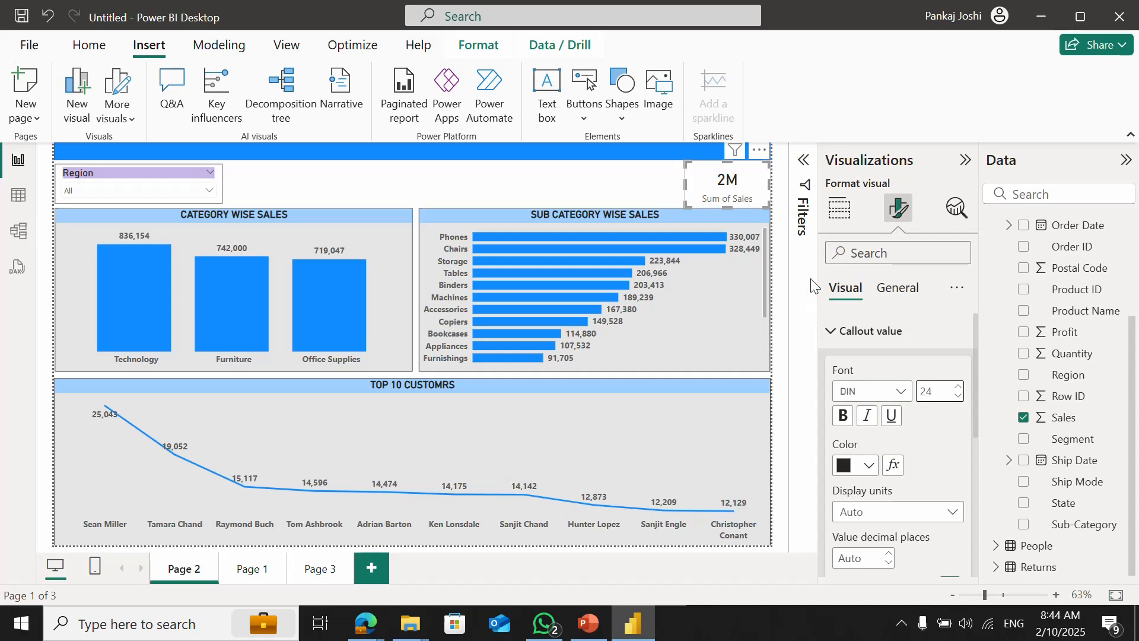
{"action": "left_click", "coordinate": [920, 514]}
{"action": "left_click", "coordinate": [890, 406]}
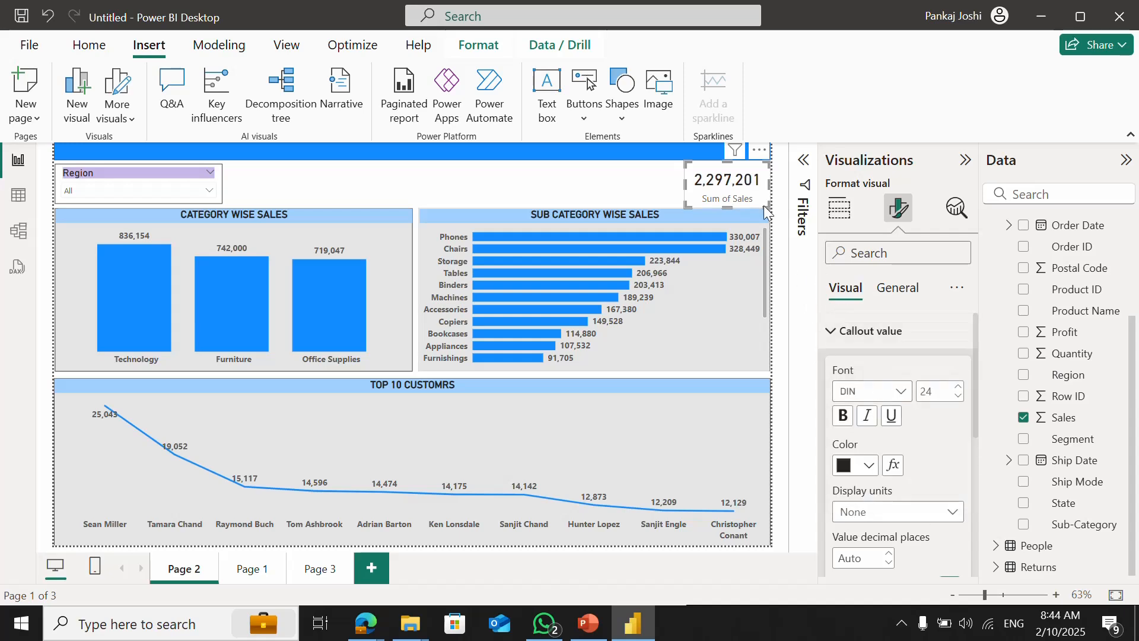
{"action": "left_click", "coordinate": [834, 333]}
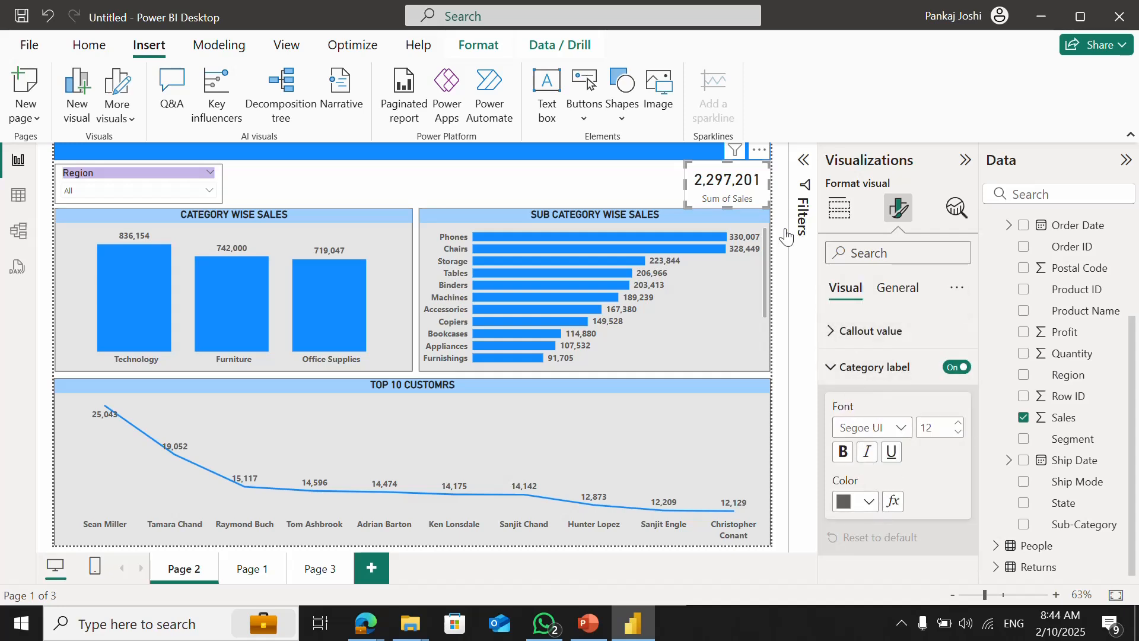
- Give the Sales card a light yellow background and deselect it
{"action": "left_click", "coordinate": [896, 289]}
{"action": "left_click", "coordinate": [879, 405]}
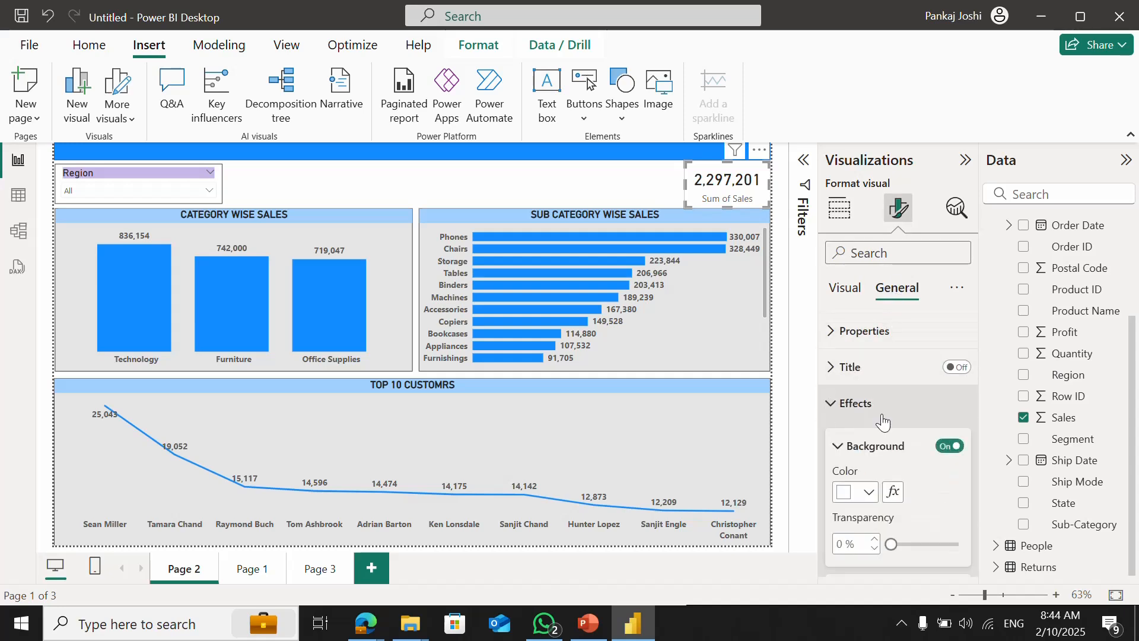
{"action": "left_click", "coordinate": [868, 494]}
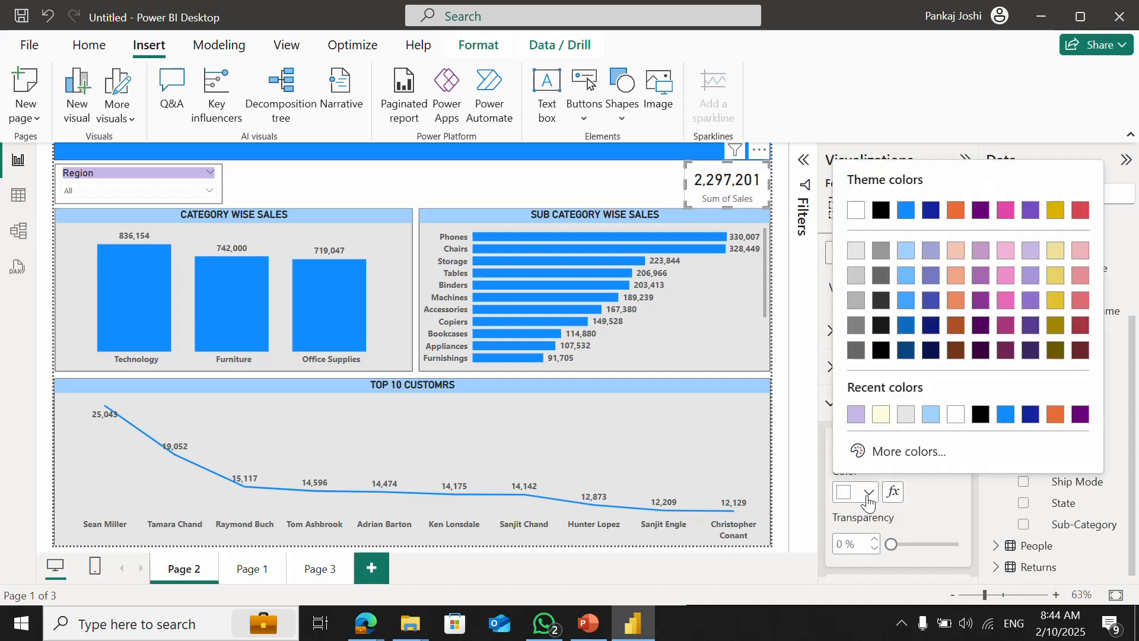
{"action": "left_click", "coordinate": [881, 414]}
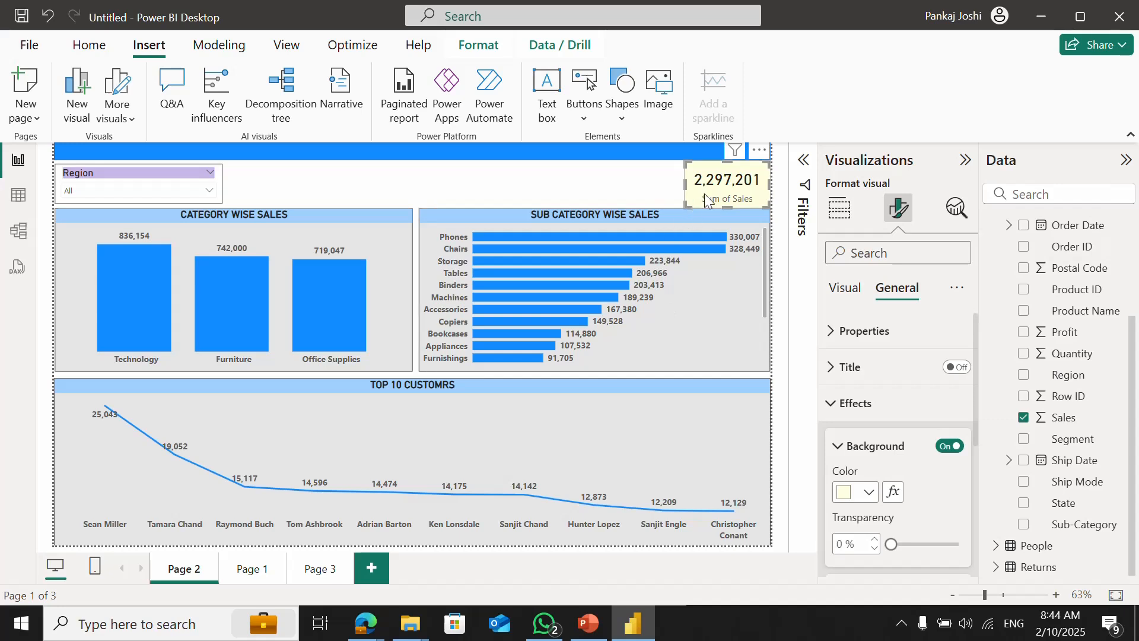
{"action": "left_click", "coordinate": [642, 189]}
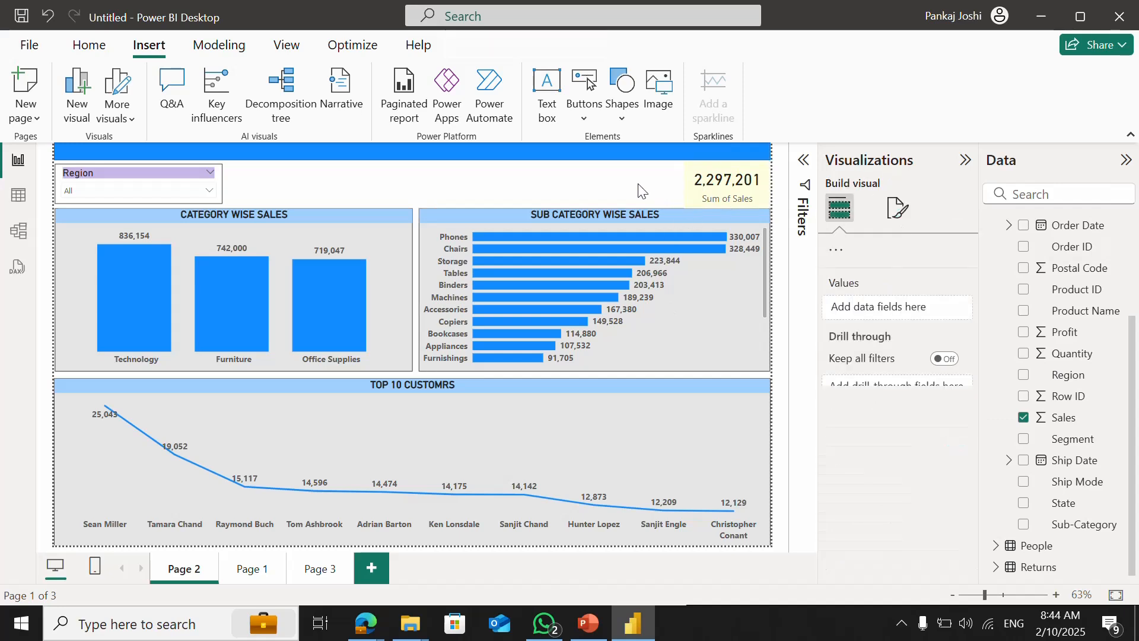
- Rename the card's Sum of Sales field to Sales for this visual
{"action": "left_click", "coordinate": [749, 190]}
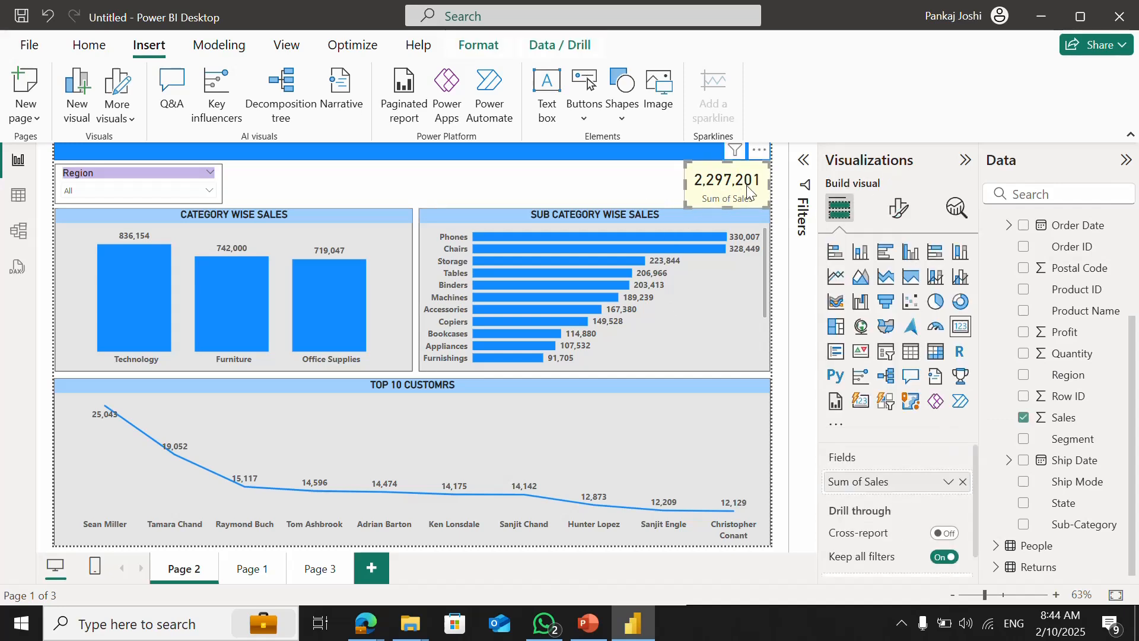
{"action": "double_click", "coordinate": [878, 493]}
{"action": "key", "text": "Left"}
{"action": "key", "text": "BackSpace"}
{"action": "key", "text": "BackSpace"}
{"action": "key", "text": "BackSpace"}
{"action": "key", "text": "BackSpace"}
{"action": "key", "text": "BackSpace"}
{"action": "key", "text": "BackSpace"}
{"action": "key", "text": "BackSpace"}
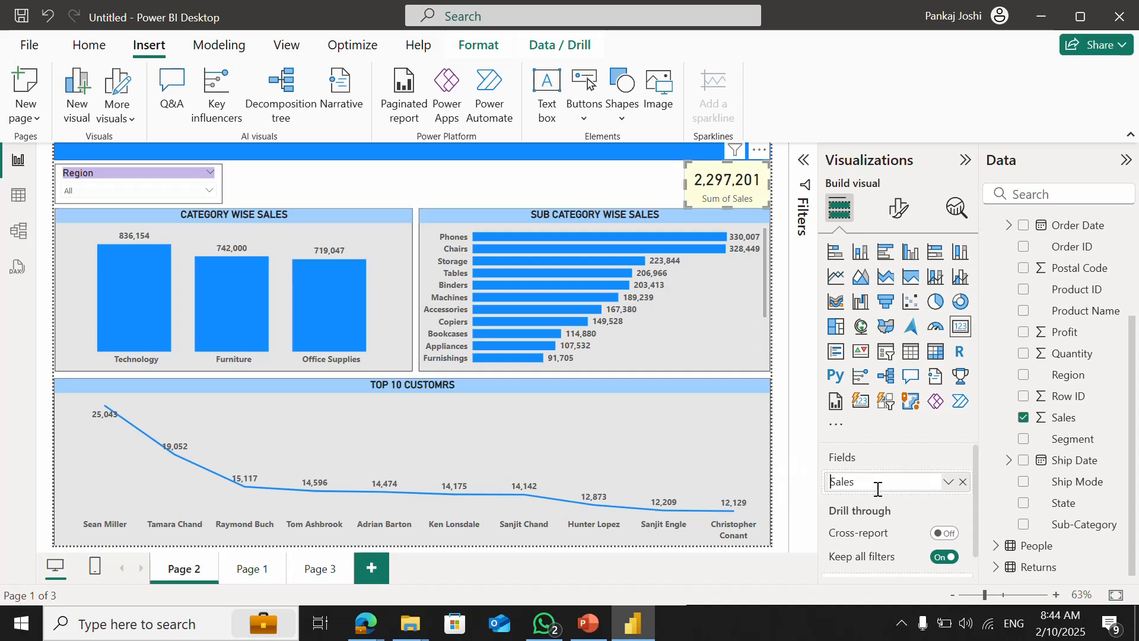
{"action": "key", "text": "Return"}
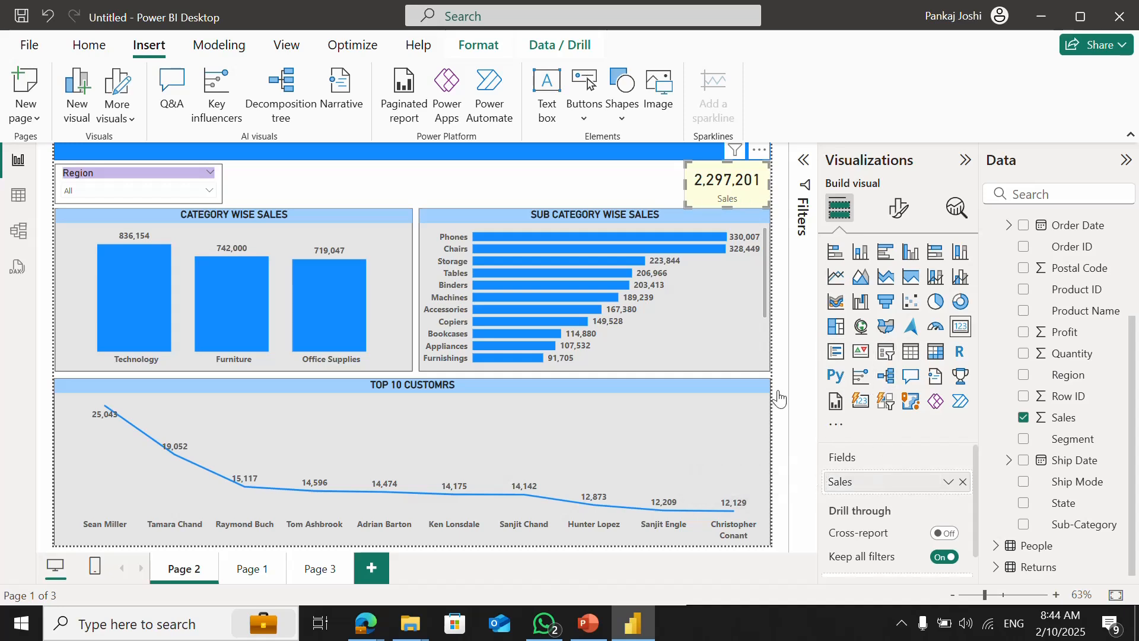
{"action": "left_click", "coordinate": [626, 193]}
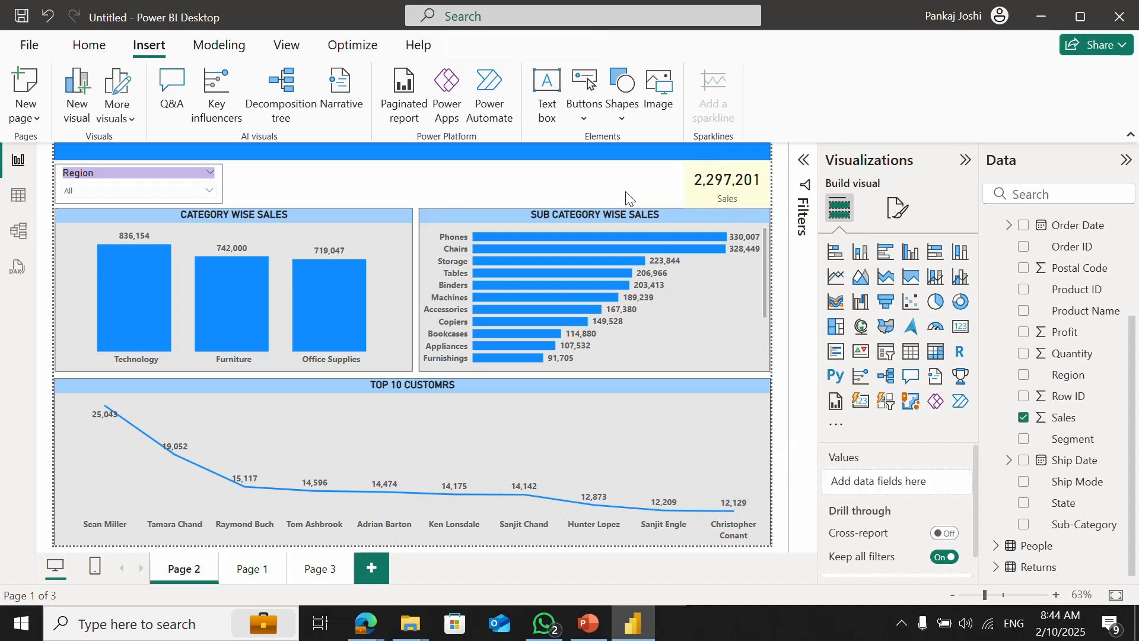
- Turn on the visual border around the Sales card and deselect it
{"action": "left_click", "coordinate": [706, 198]}
{"action": "left_click", "coordinate": [899, 208]}
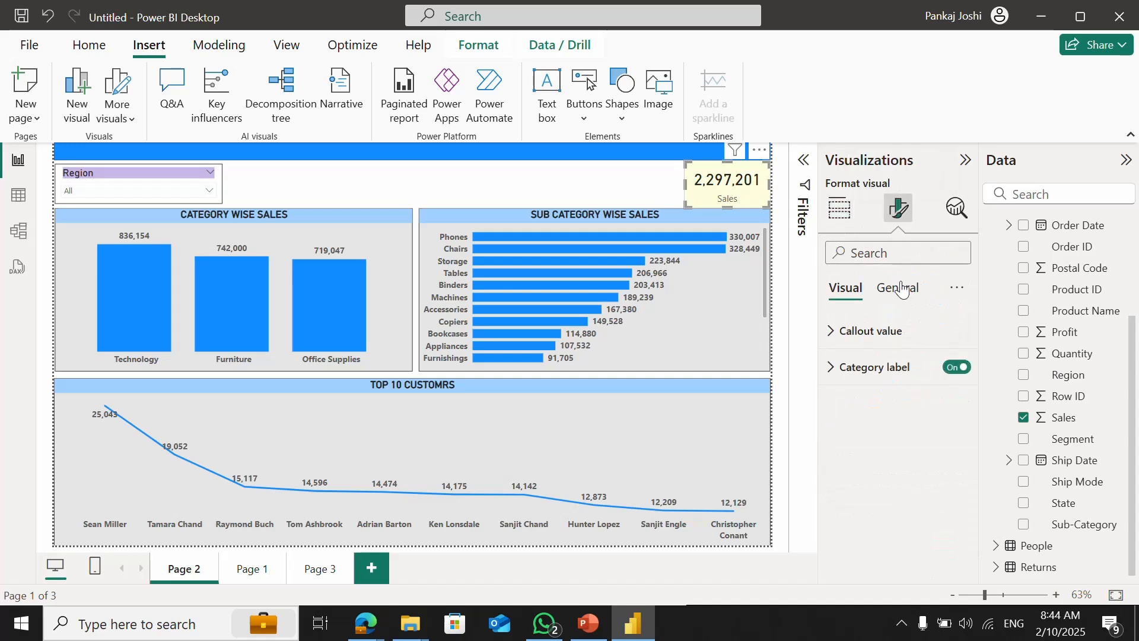
{"action": "left_click", "coordinate": [899, 288]}
{"action": "left_click", "coordinate": [839, 408]}
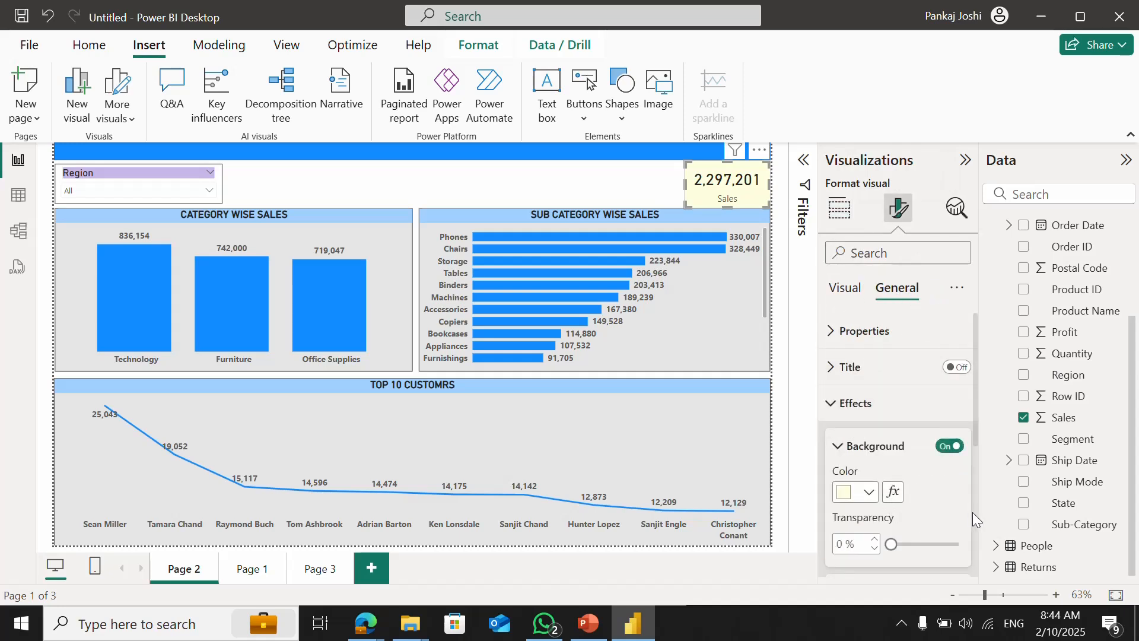
{"action": "left_click_drag", "start_coordinate": [978, 511], "coordinate": [972, 516]}
{"action": "scroll", "coordinate": [969, 513], "scroll_direction": "down", "scroll_amount": 5}
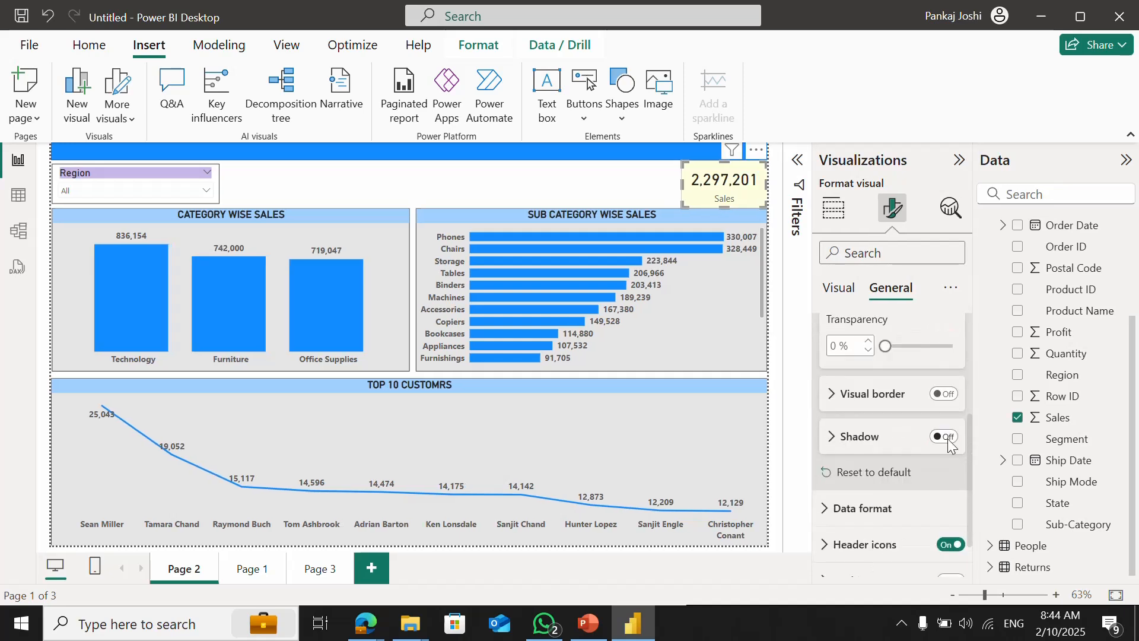
{"action": "left_click", "coordinate": [945, 394]}
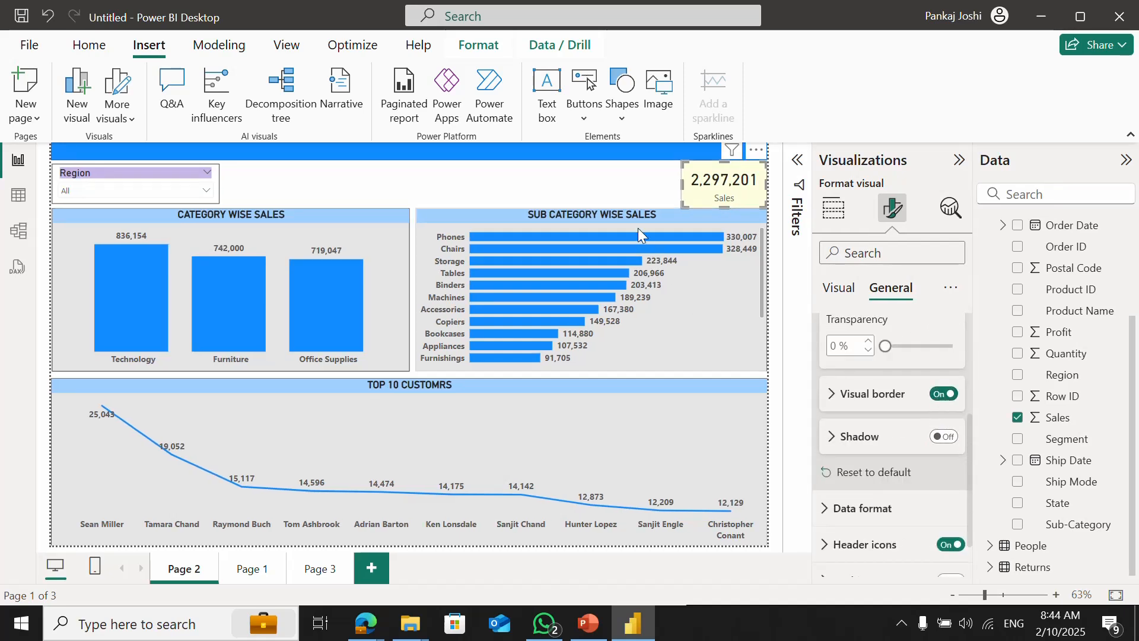
{"action": "left_click", "coordinate": [612, 194]}
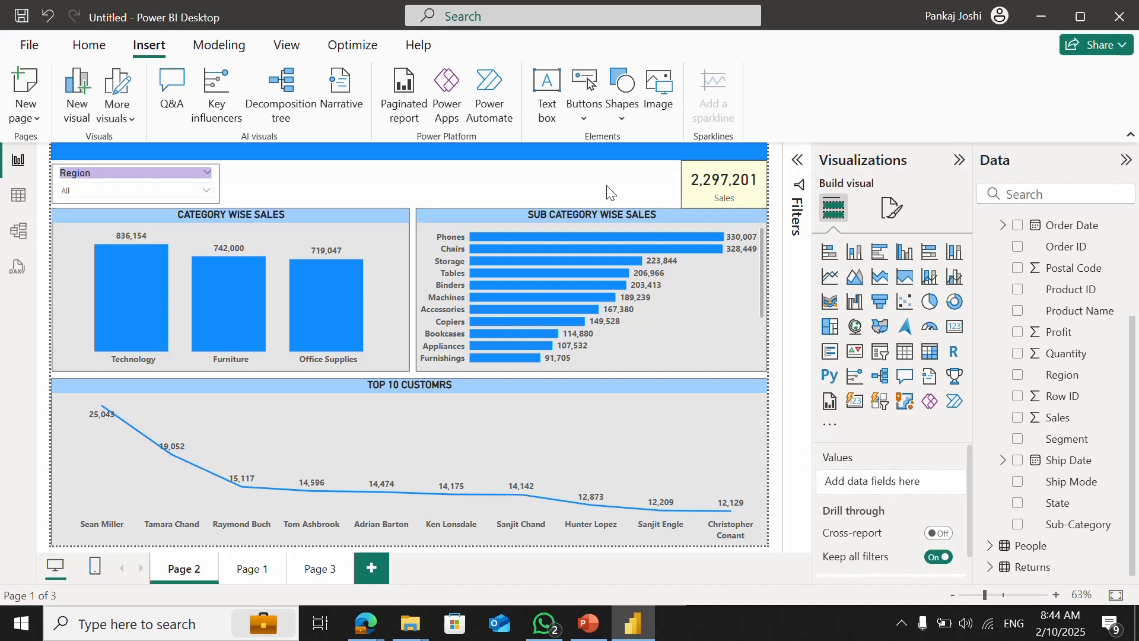
- Duplicate the Sales card, place the copy just left of the original, and replace its field with Profit
{"action": "left_click", "coordinate": [714, 185]}
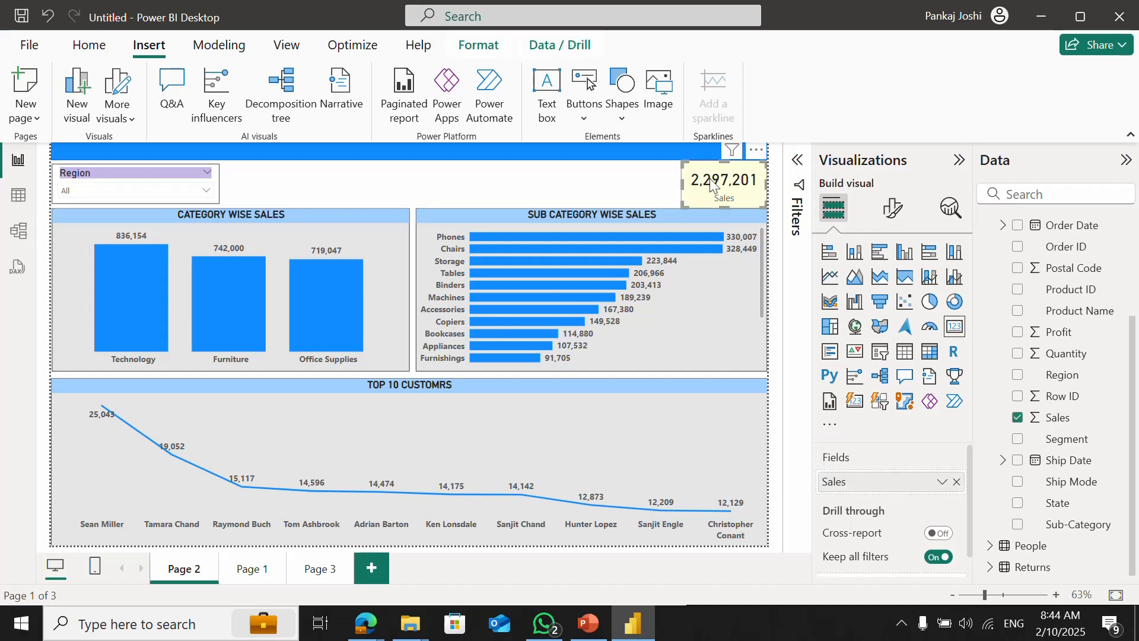
{"action": "key", "text": "ctrl+c"}
{"action": "key", "text": "ctrl+v"}
{"action": "left_click_drag", "start_coordinate": [714, 185], "coordinate": [614, 185]}
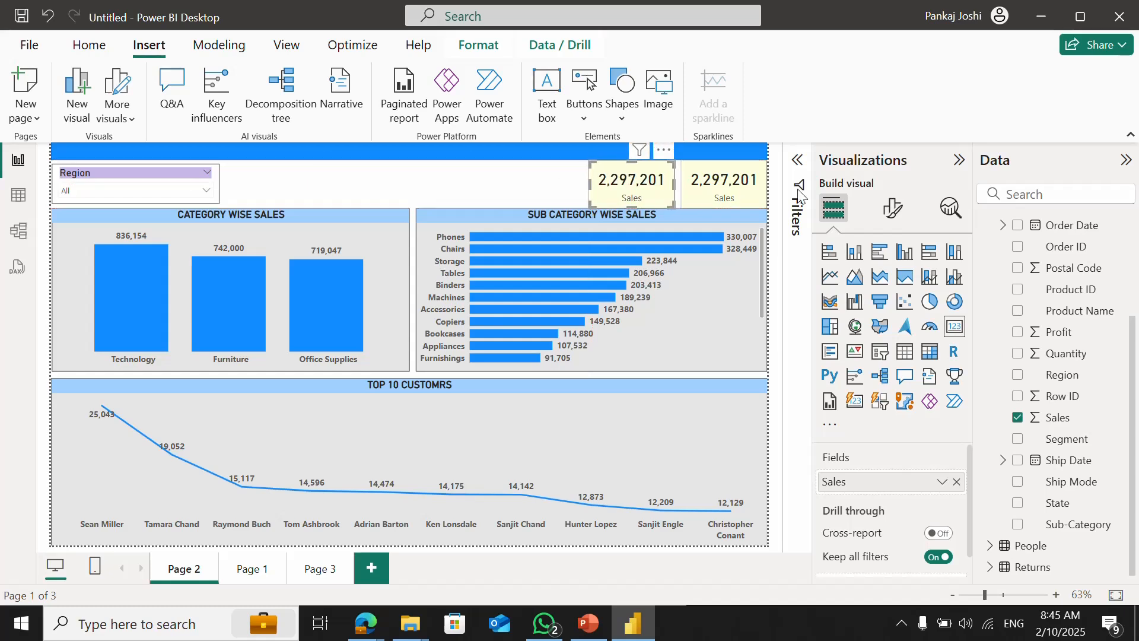
{"action": "left_click", "coordinate": [957, 481]}
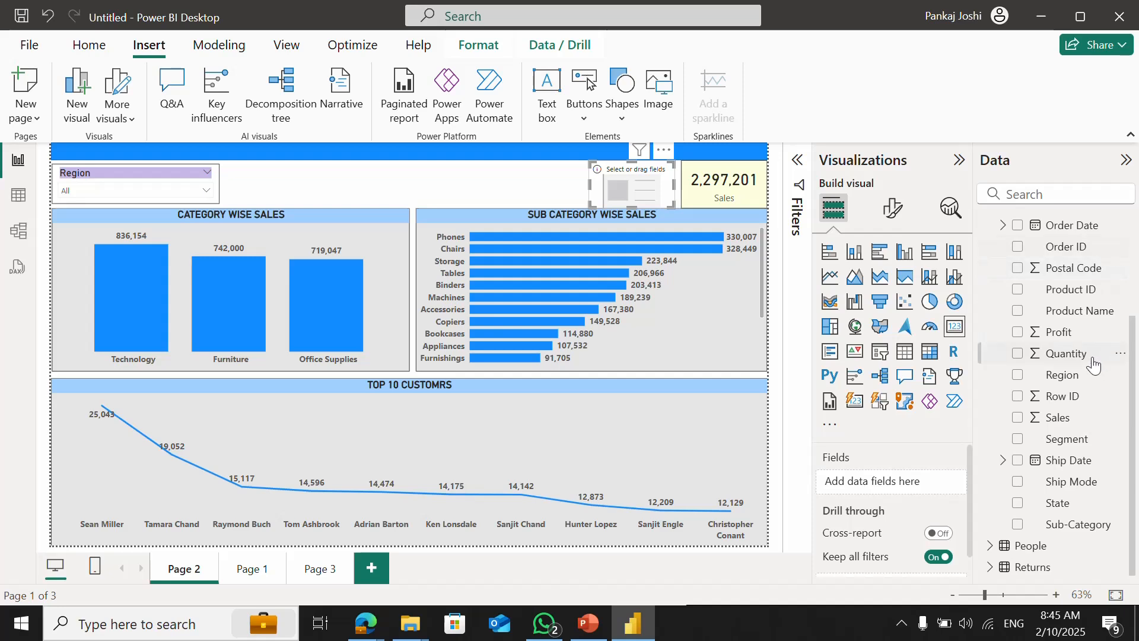
{"action": "left_click_drag", "start_coordinate": [1077, 333], "coordinate": [902, 487]}
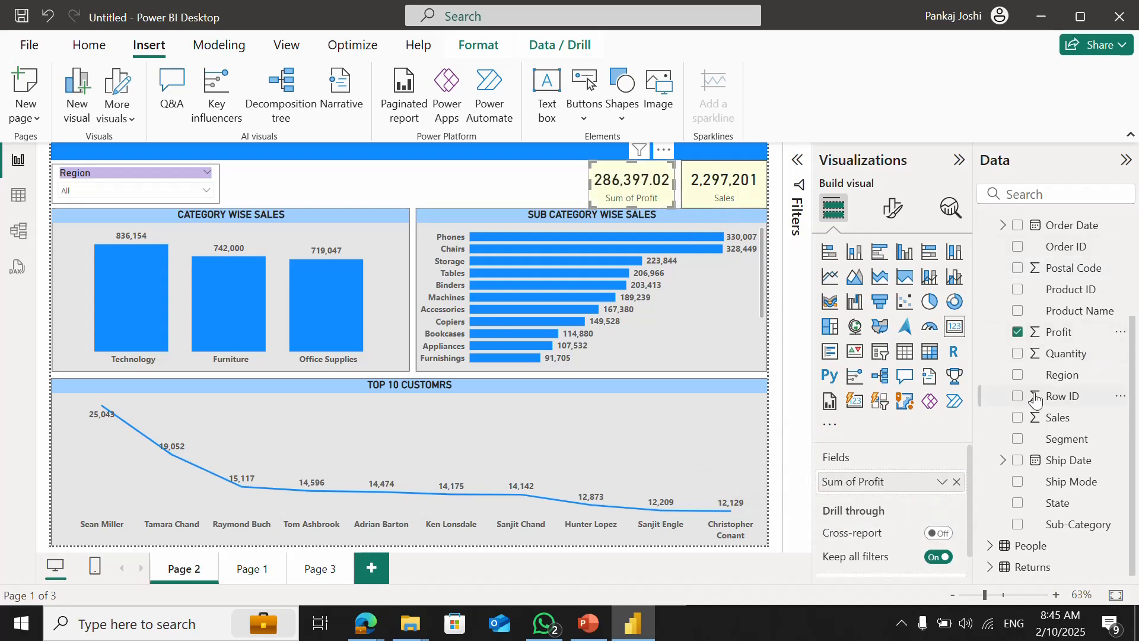
- Set the Profit column's decimal places to 0 and deselect the card
{"action": "left_click", "coordinate": [1066, 334]}
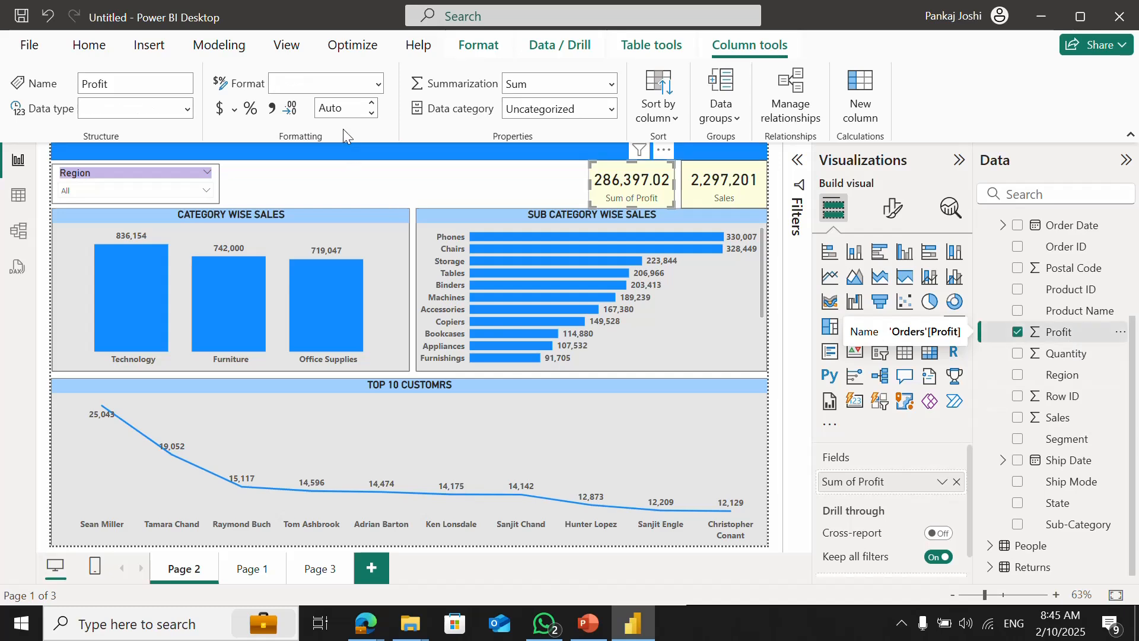
{"action": "left_click", "coordinate": [338, 108]}
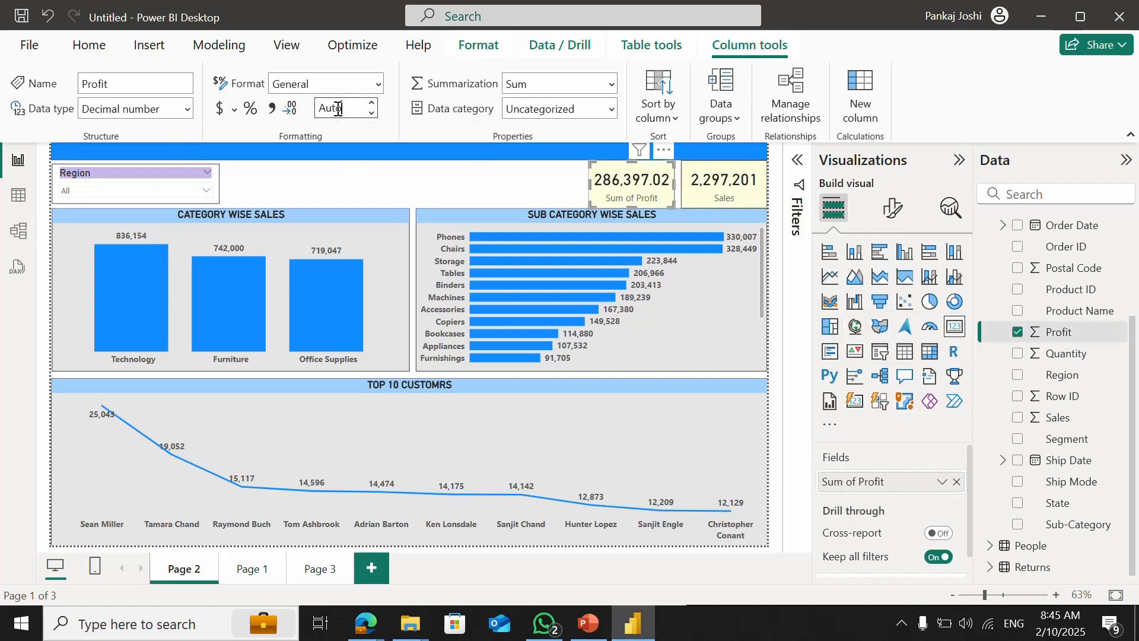
{"action": "type", "text": "0"}
{"action": "key", "text": "Return"}
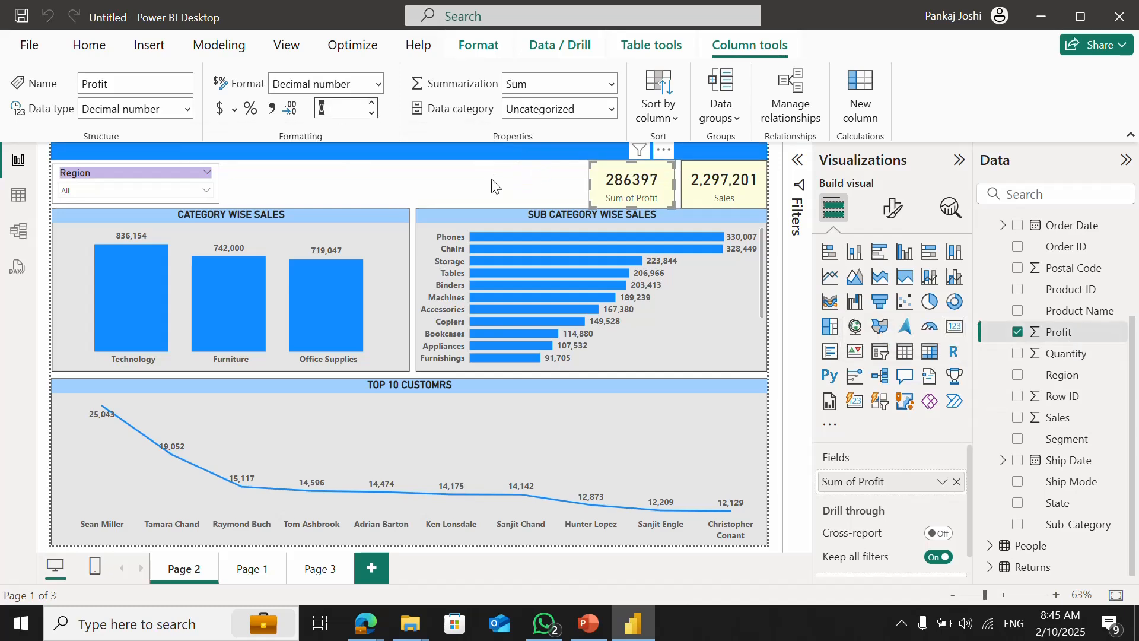
{"action": "left_click", "coordinate": [494, 186]}
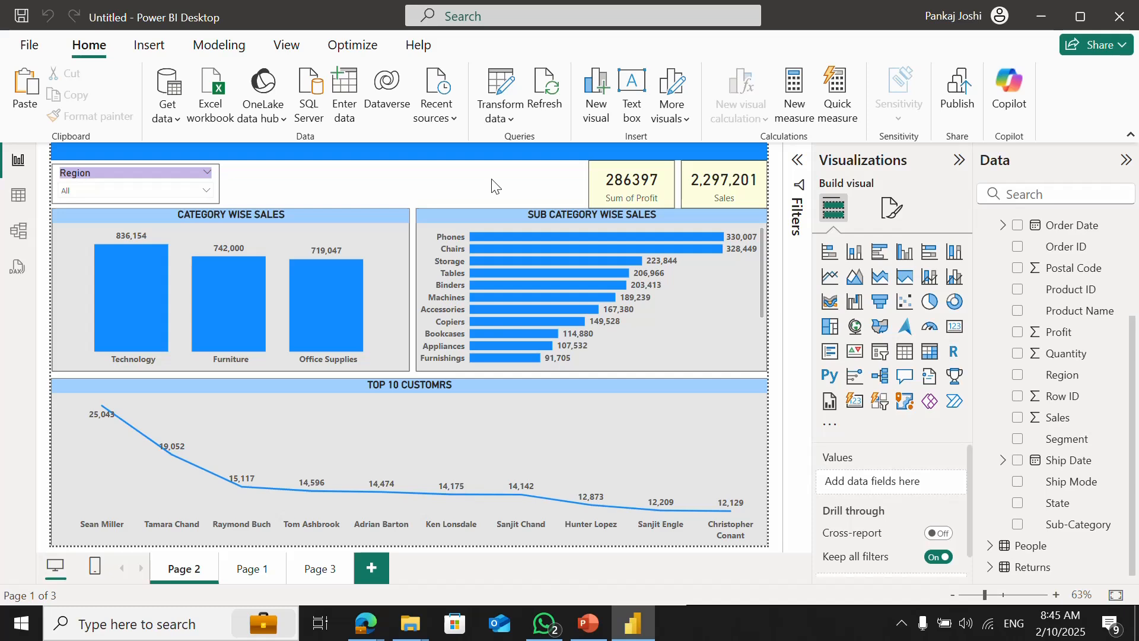
- Turn on text for the blue banner shape and enter a title beginning "ABC COMPANY -"
{"action": "left_click", "coordinate": [401, 151]}
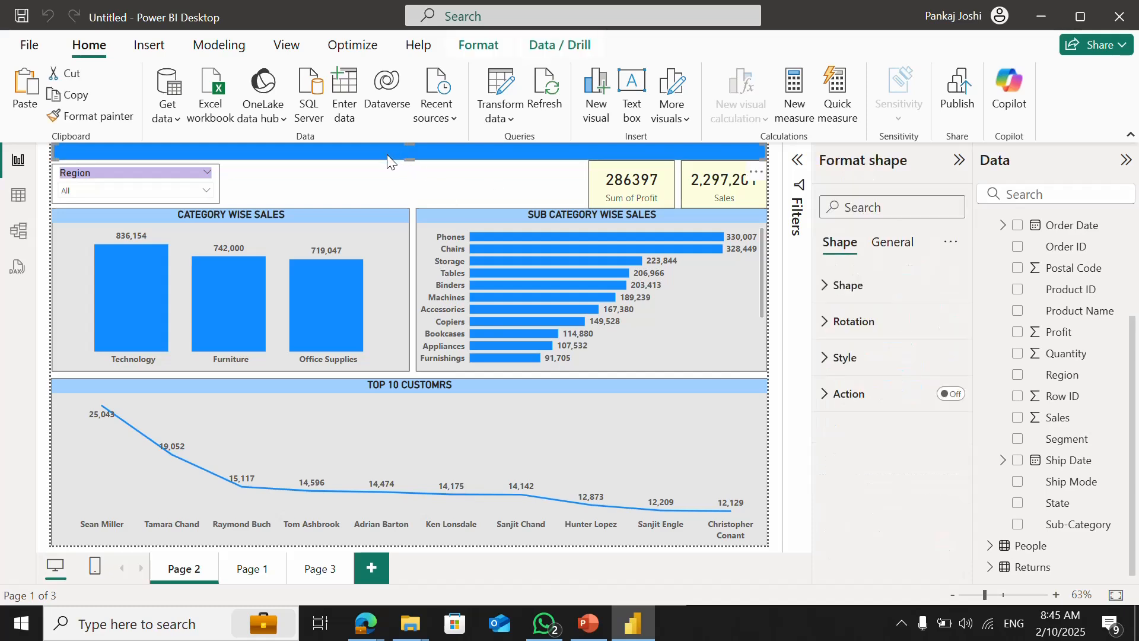
{"action": "left_click", "coordinate": [909, 245]}
{"action": "left_click", "coordinate": [838, 243]}
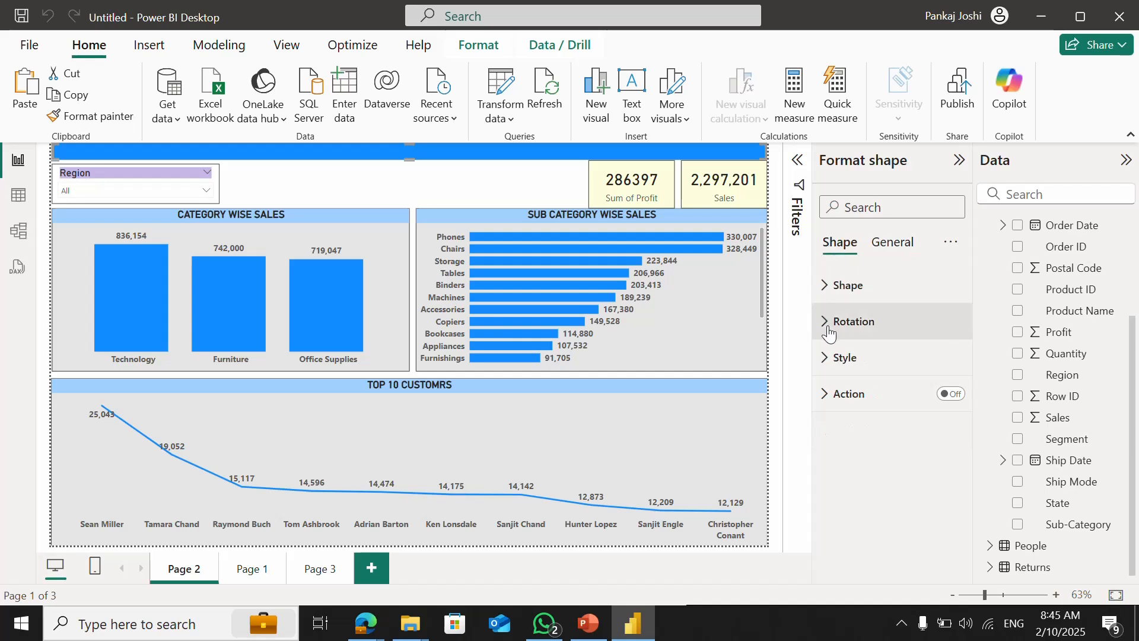
{"action": "left_click", "coordinate": [843, 358]}
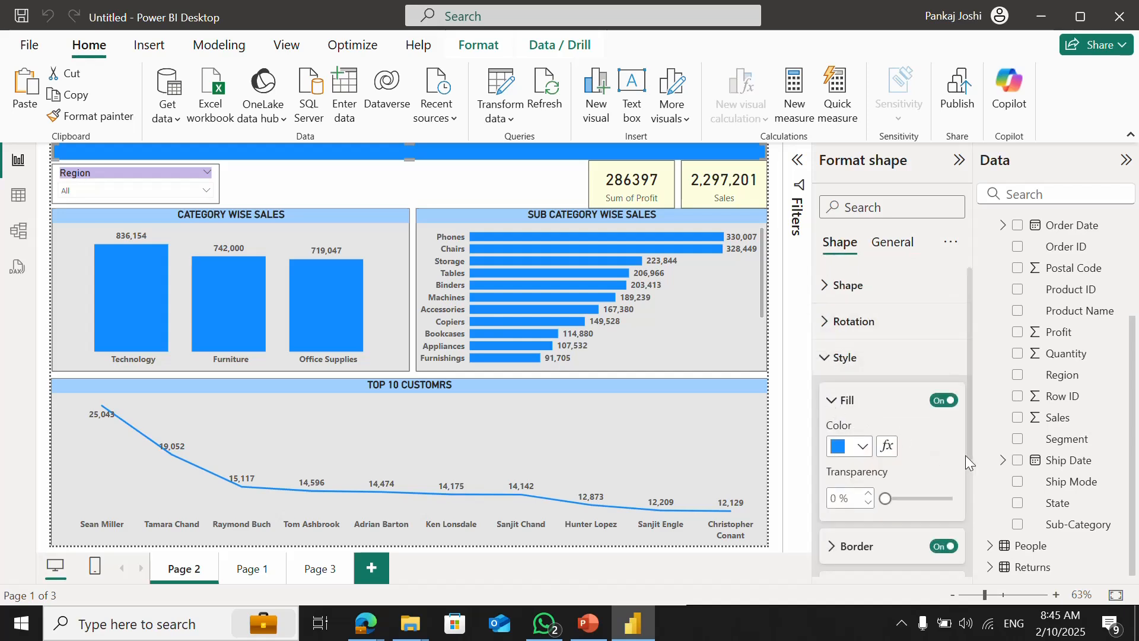
{"action": "scroll", "coordinate": [965, 475], "scroll_direction": "down", "scroll_amount": 3}
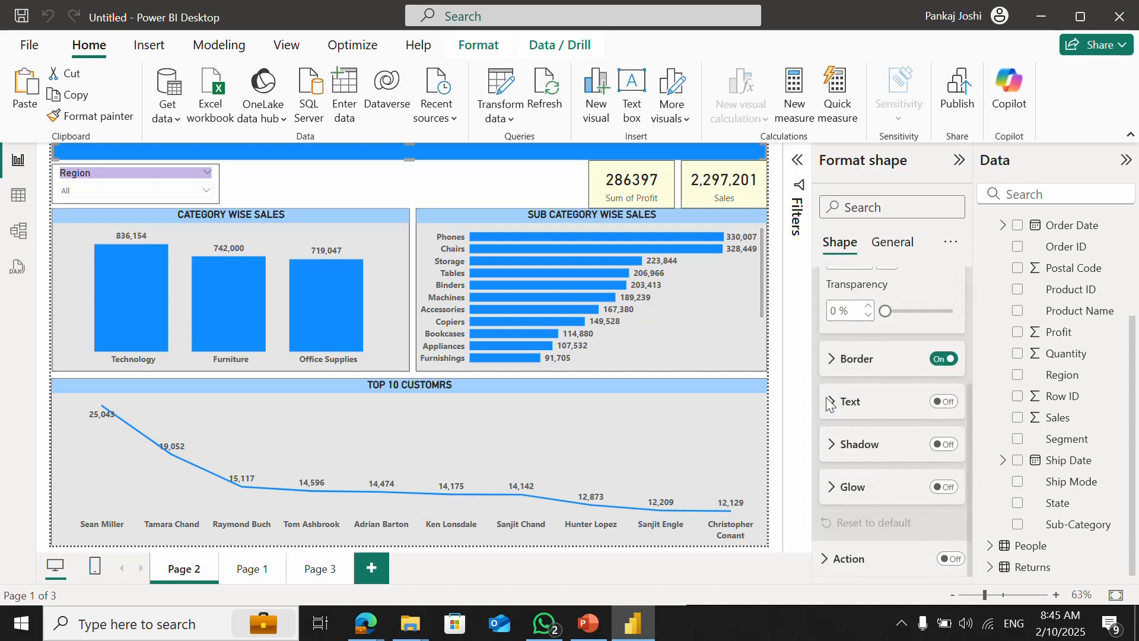
{"action": "left_click", "coordinate": [946, 403]}
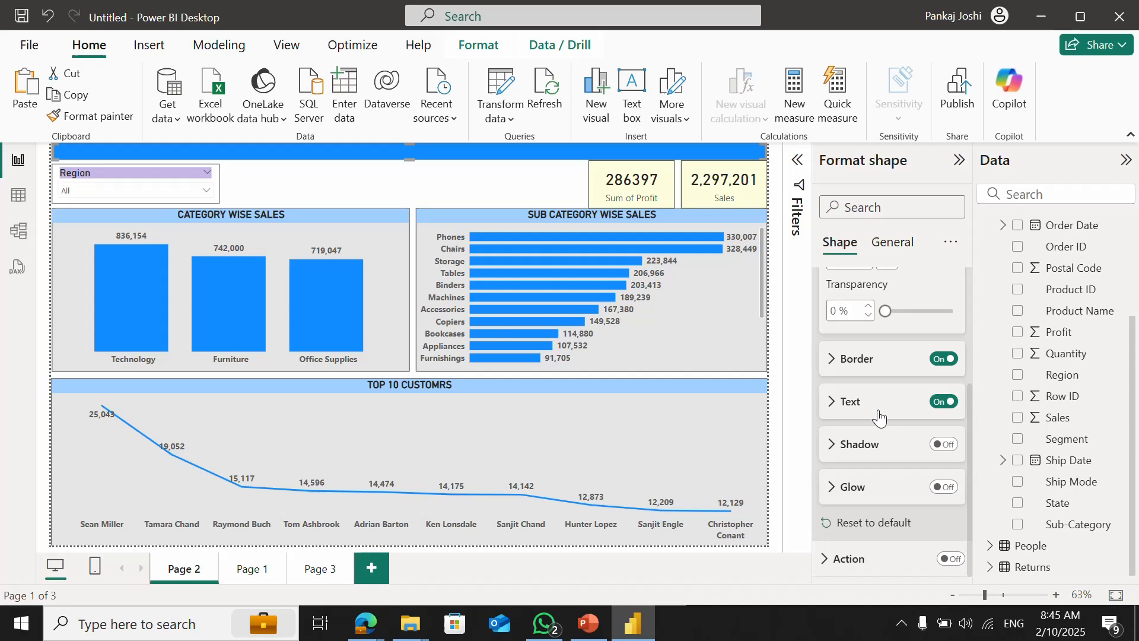
{"action": "left_click", "coordinate": [830, 403]}
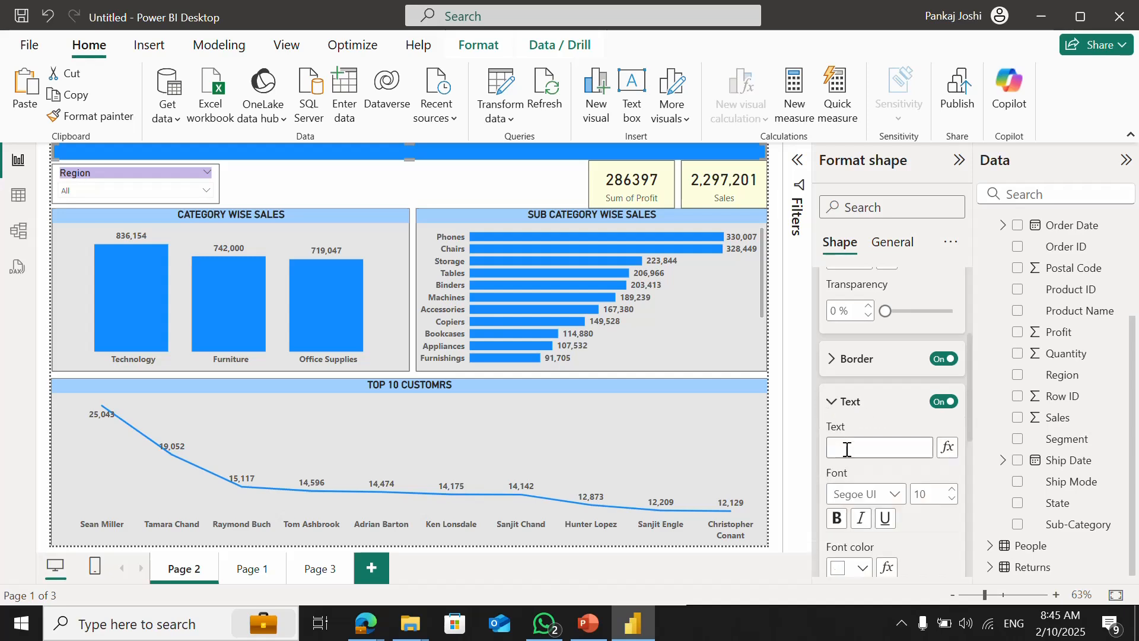
{"action": "left_click", "coordinate": [848, 449]}
{"action": "type", "text": "ABC COMPANY D"}
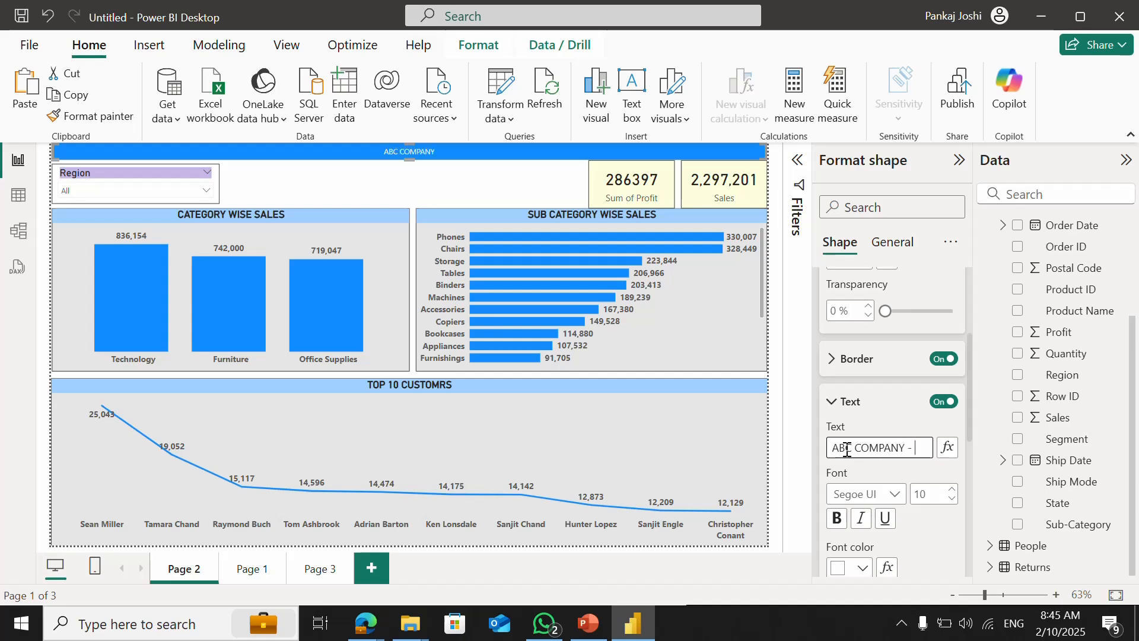
- Change the header banner's text to "QUICK DEMO DASHBOARD"
{"action": "type", "text": " DASHBOARD"}
{"action": "key", "text": "Return"}
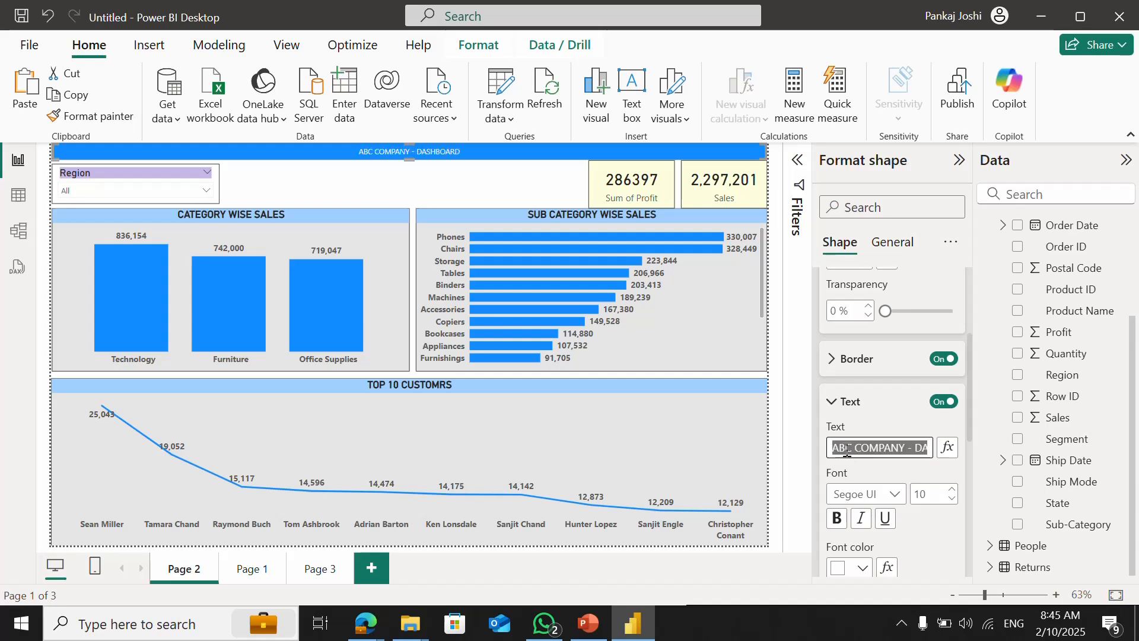
{"action": "type", "text": "DEMO DA"}
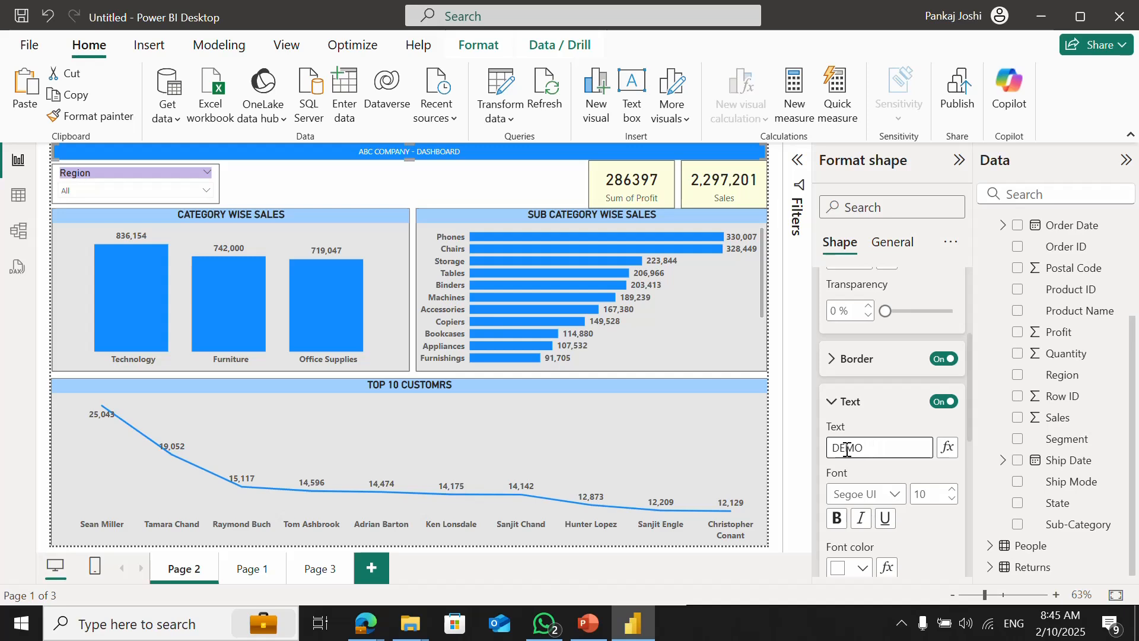
{"action": "key", "text": "Home"}
{"action": "type", "text": "QUICK"}
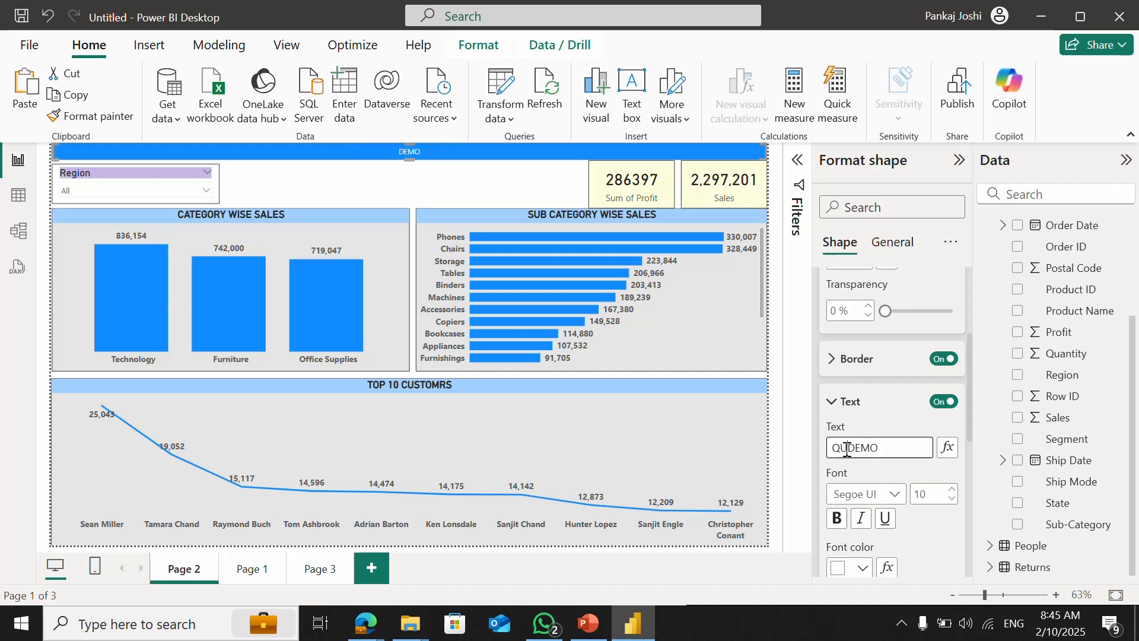
{"action": "key", "text": "End"}
{"action": "type", "text": "D"}
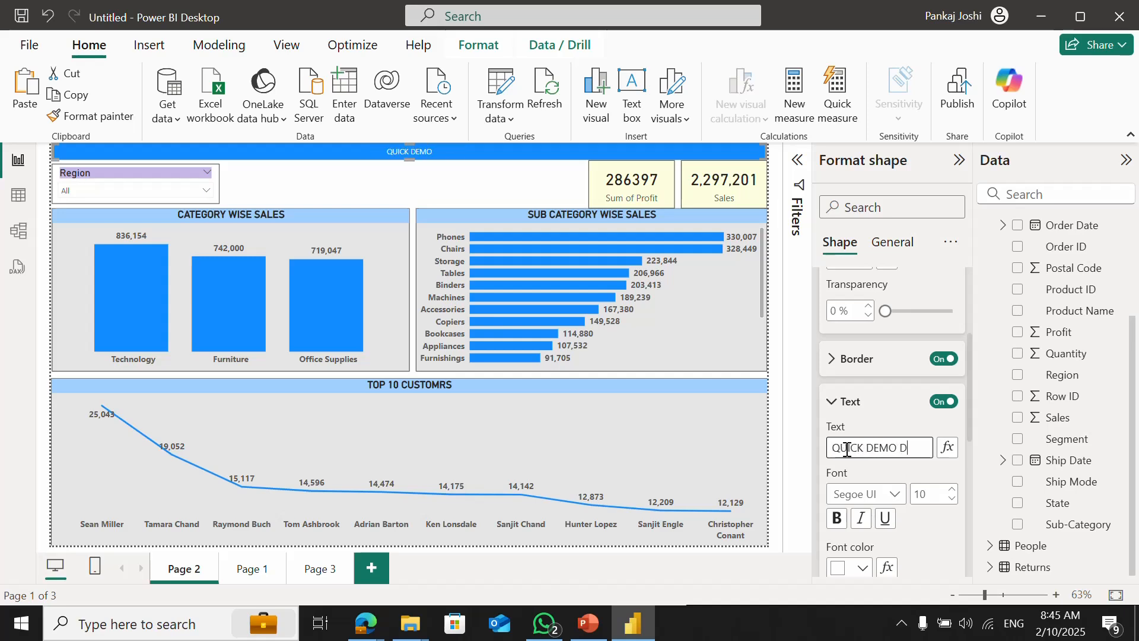
{"action": "type", "text": "ASHBOARD"}
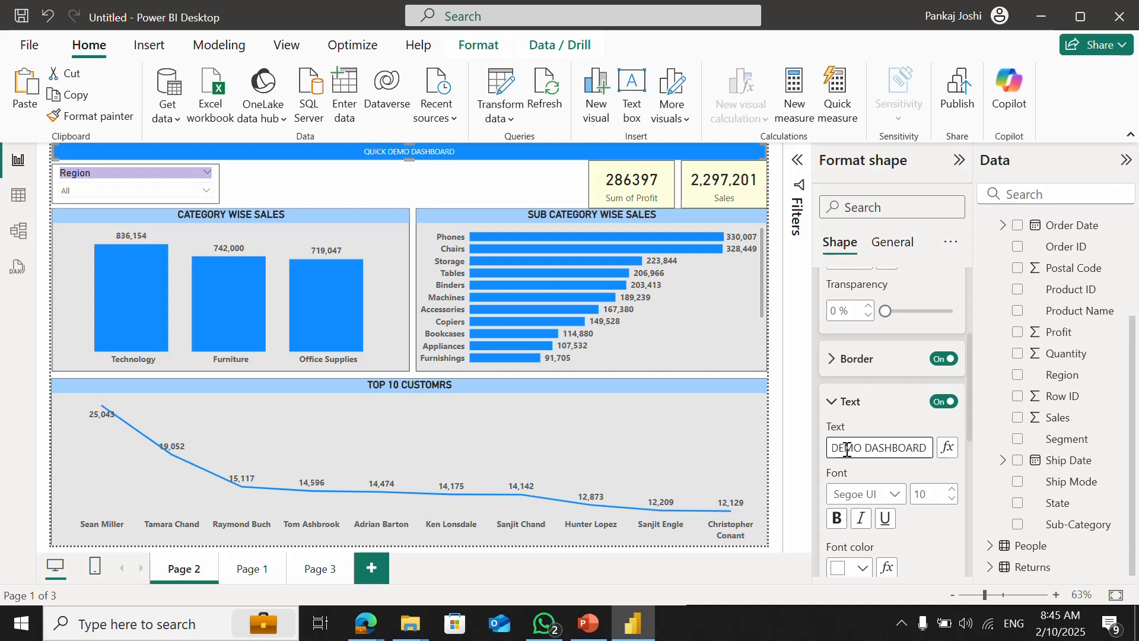
- Set the header banner's text to font size 15 and make it bold
{"action": "double_click", "coordinate": [940, 495]}
{"action": "type", "text": "15"}
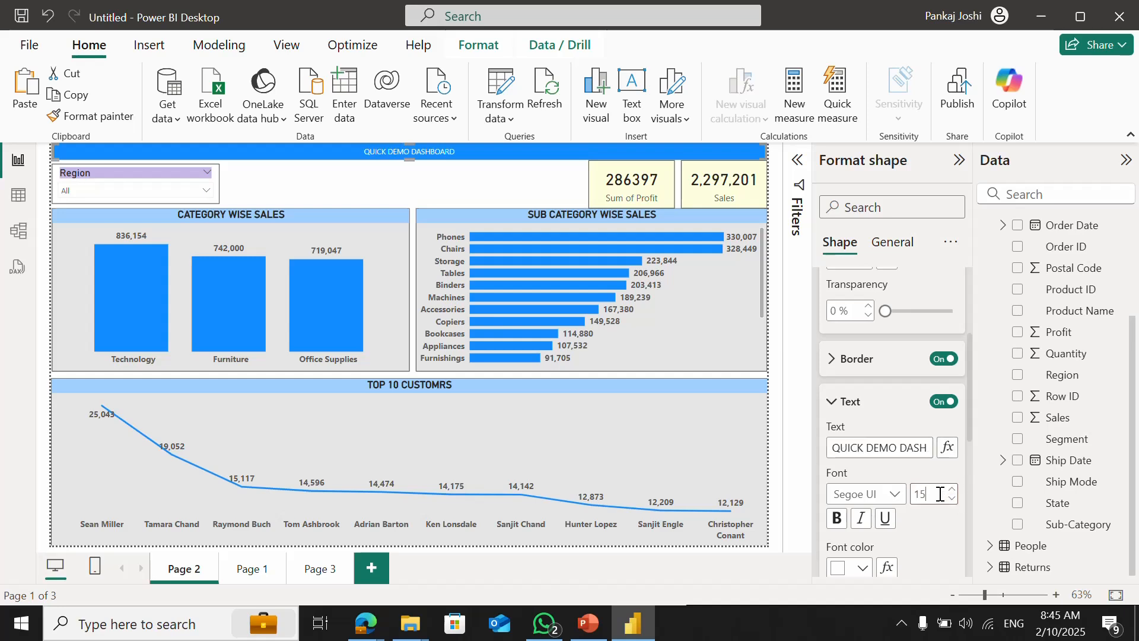
{"action": "left_click", "coordinate": [839, 520]}
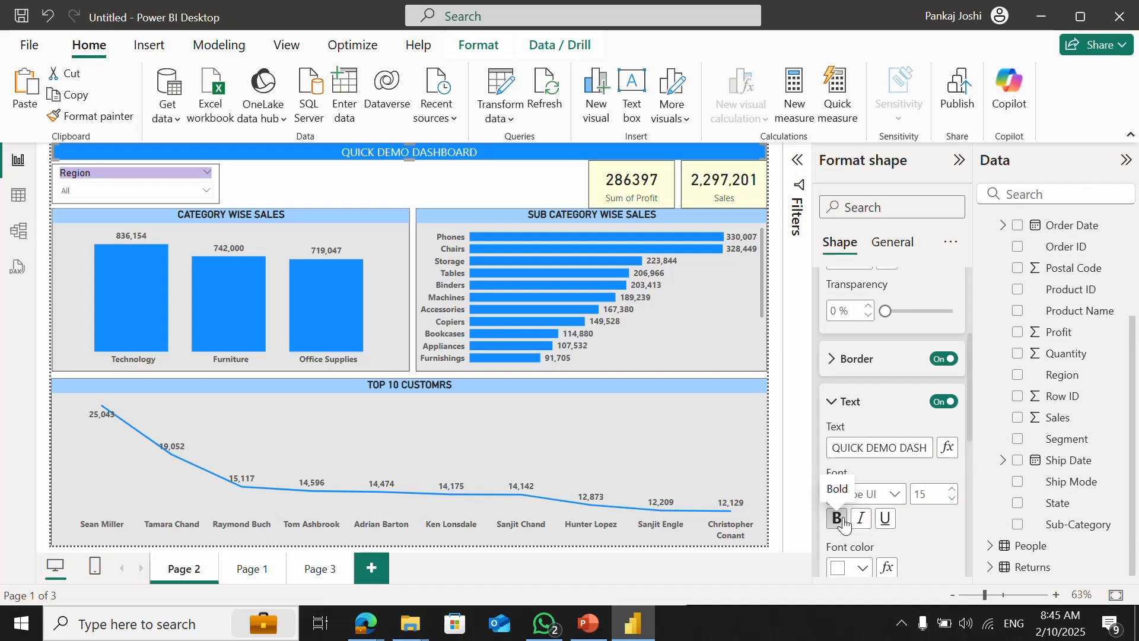
{"action": "left_click", "coordinate": [475, 188]}
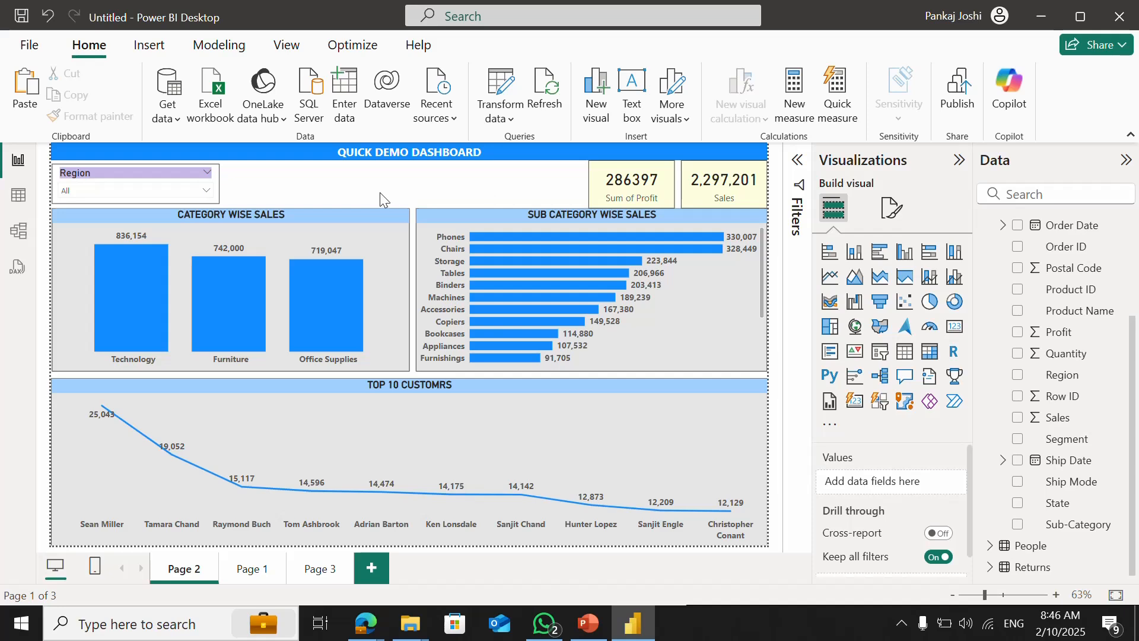
- Give the report page's canvas background a light blue color with 74% transparency
{"action": "left_click", "coordinate": [892, 207]}
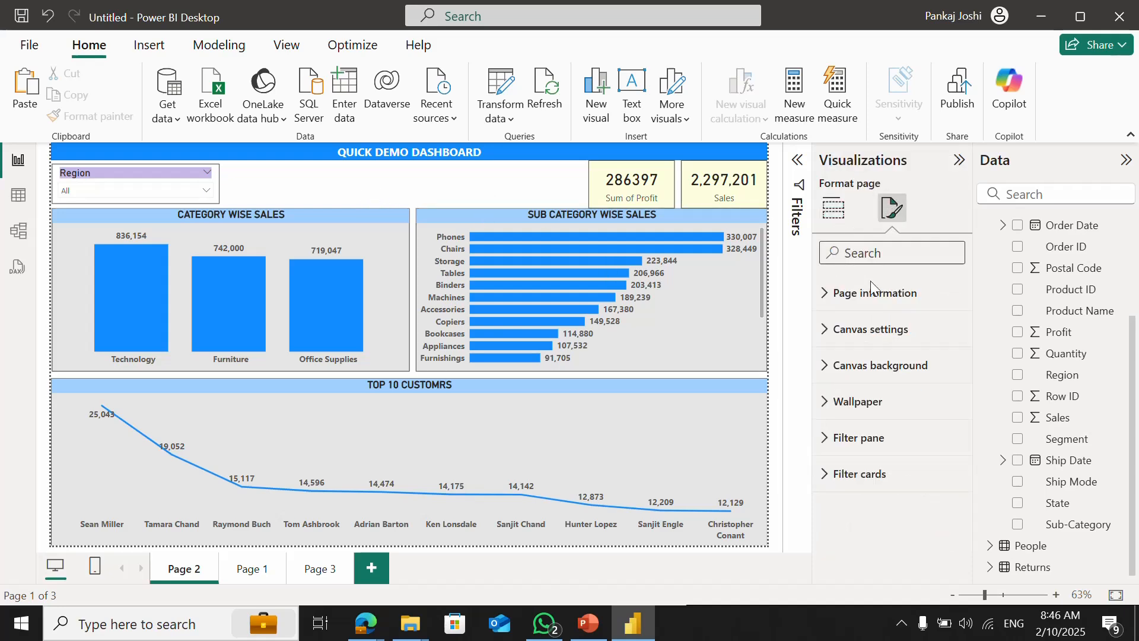
{"action": "left_click", "coordinate": [840, 371]}
{"action": "left_click", "coordinate": [862, 427]}
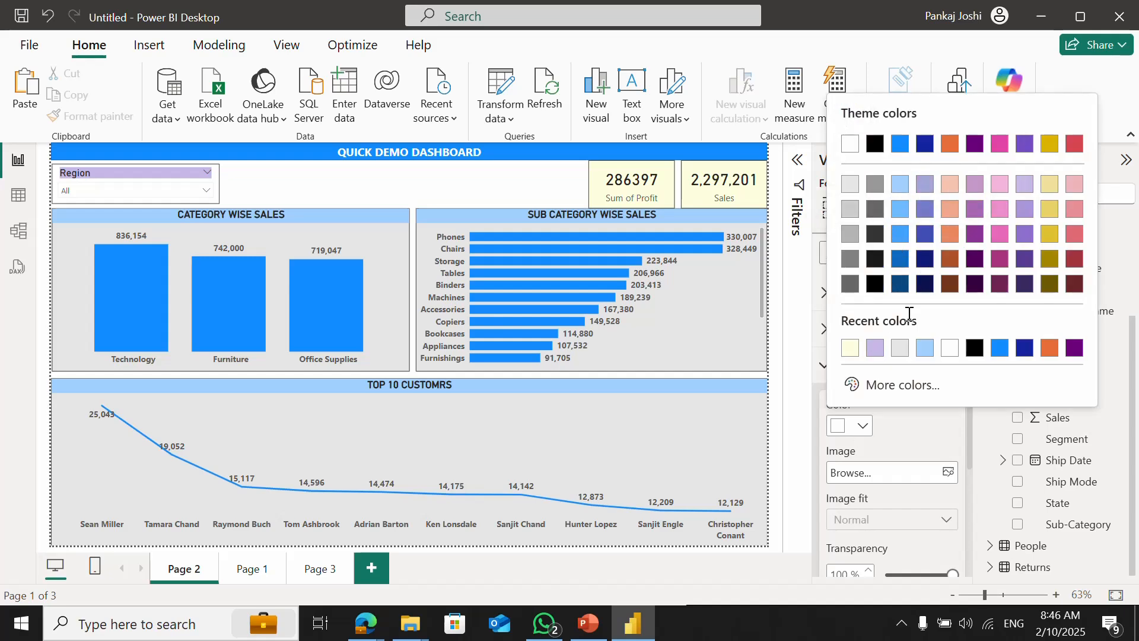
{"action": "left_click", "coordinate": [899, 209]}
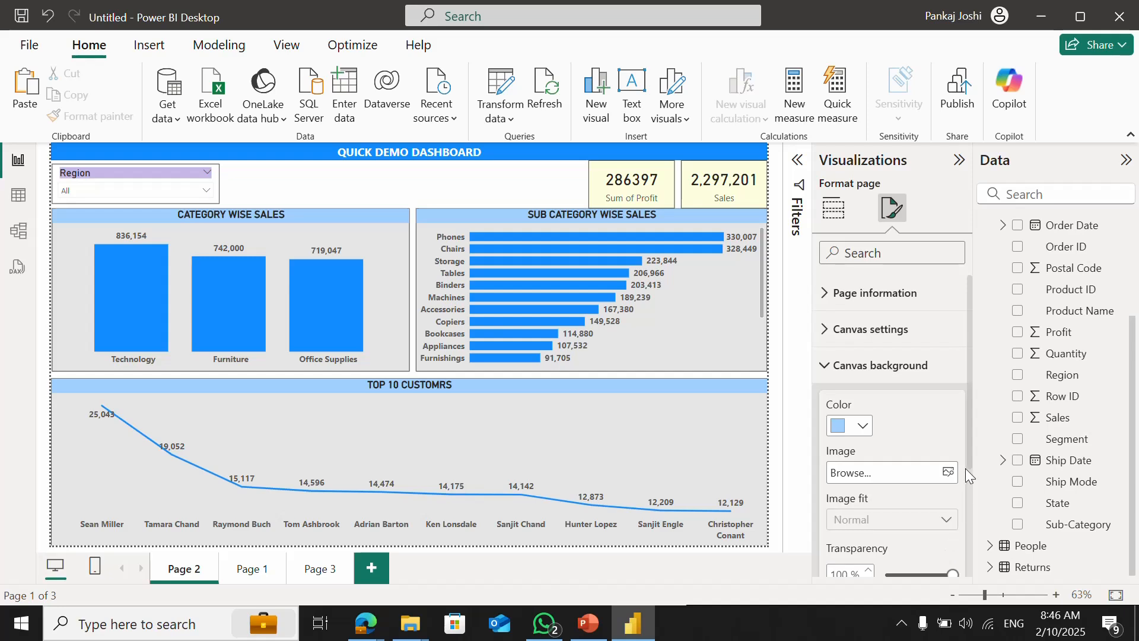
{"action": "scroll", "coordinate": [969, 459], "scroll_direction": "down", "scroll_amount": 1}
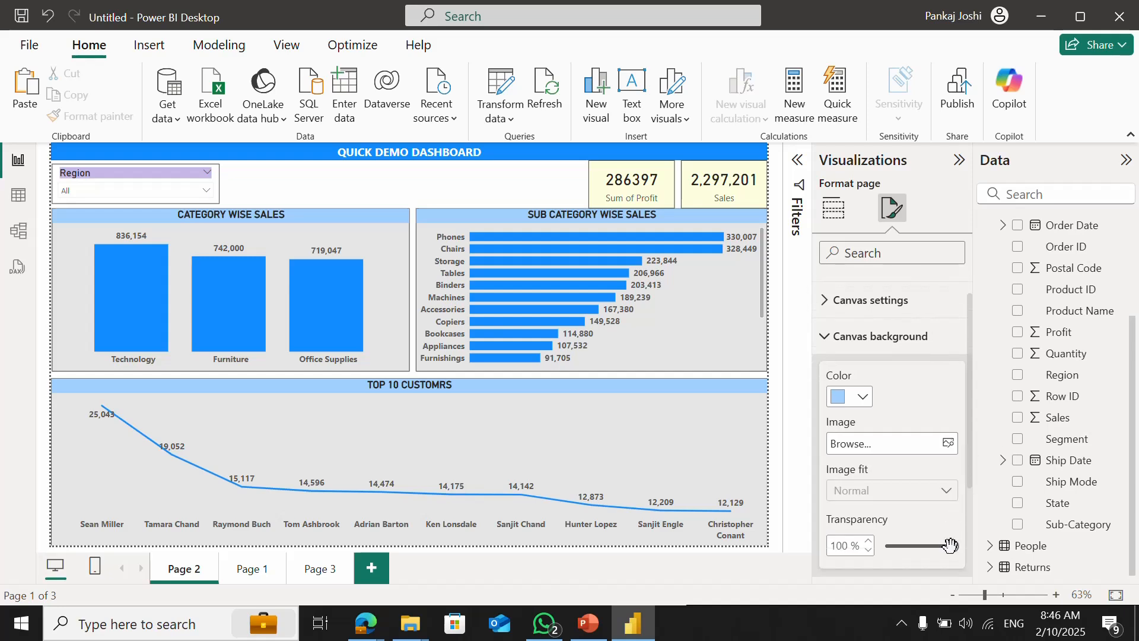
{"action": "mouse_move", "coordinate": [950, 545]}
{"action": "left_mouse_down"}
{"action": "mouse_move", "coordinate": [911, 546]}
{"action": "mouse_move", "coordinate": [914, 560]}
{"action": "mouse_move", "coordinate": [934, 548]}
{"action": "left_mouse_up"}
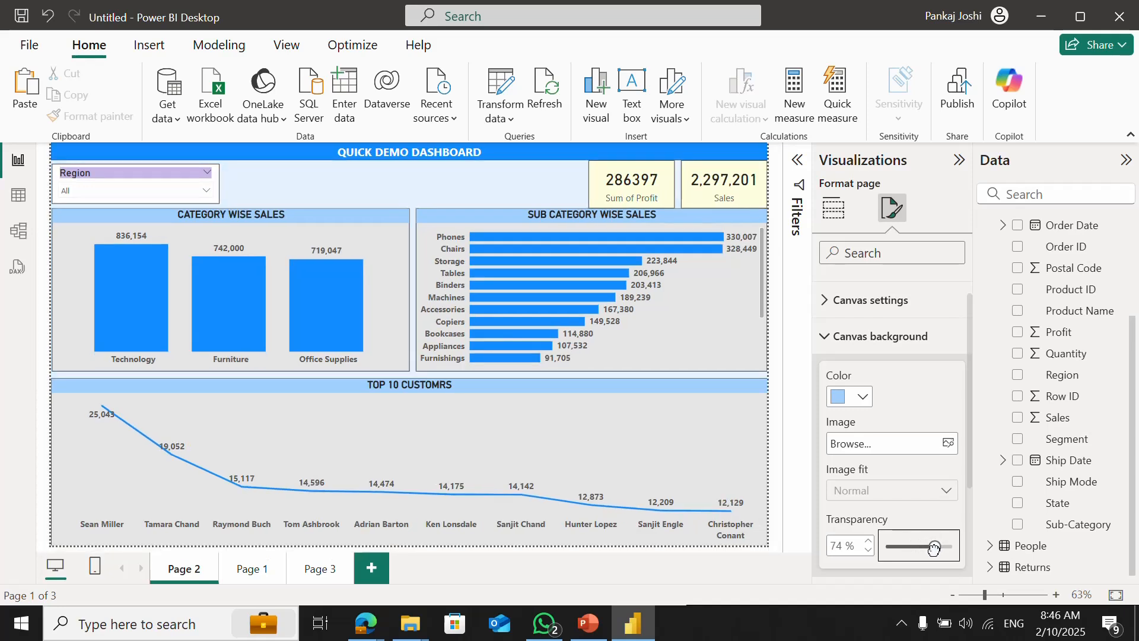
{"action": "left_click", "coordinate": [511, 183]}
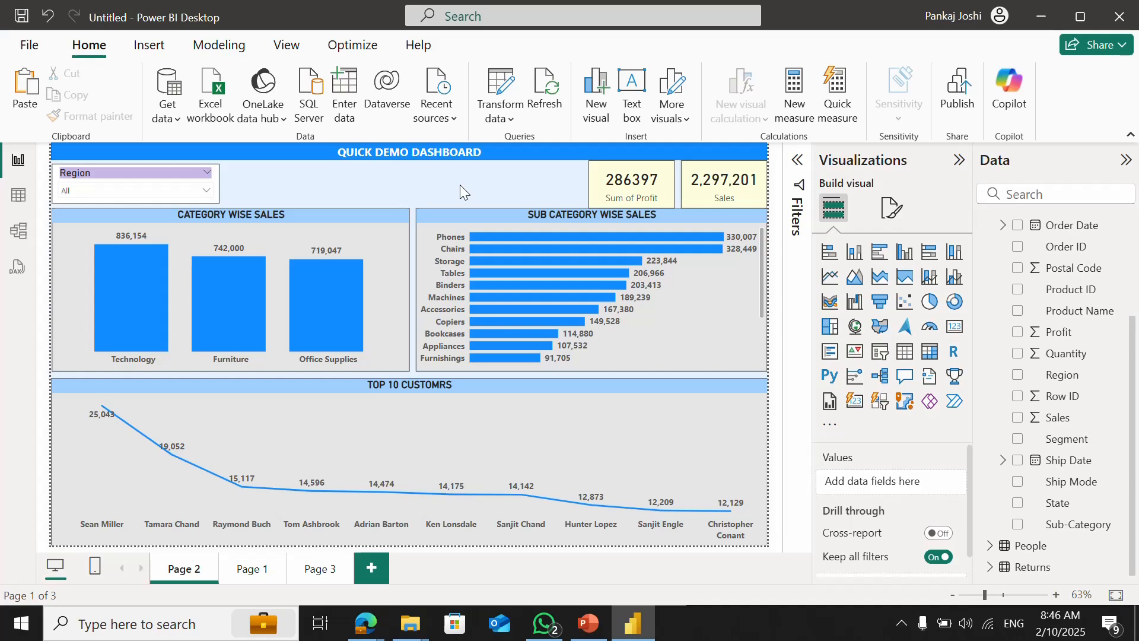
- Rename the Sum of Profit field on its card as "Profit"
{"action": "left_click", "coordinate": [655, 195]}
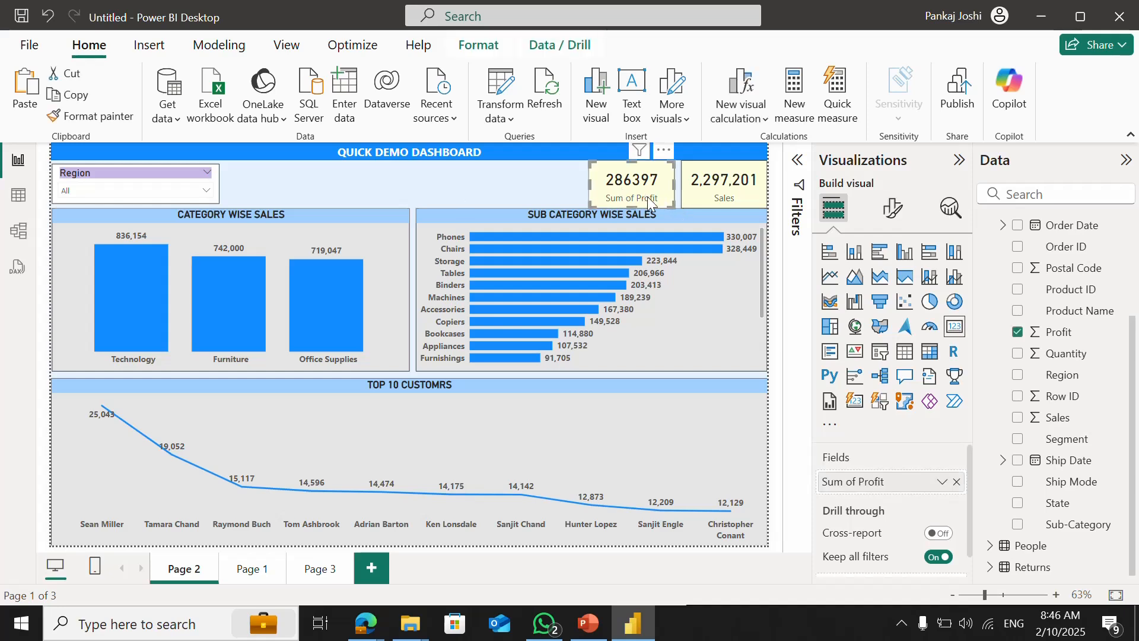
{"action": "double_click", "coordinate": [857, 480]}
{"action": "key", "text": "Delete"}
{"action": "key", "text": "Delete"}
{"action": "key", "text": "Delete"}
{"action": "key", "text": "Delete"}
{"action": "key", "text": "Delete"}
{"action": "key", "text": "Delete"}
{"action": "key", "text": "Delete"}
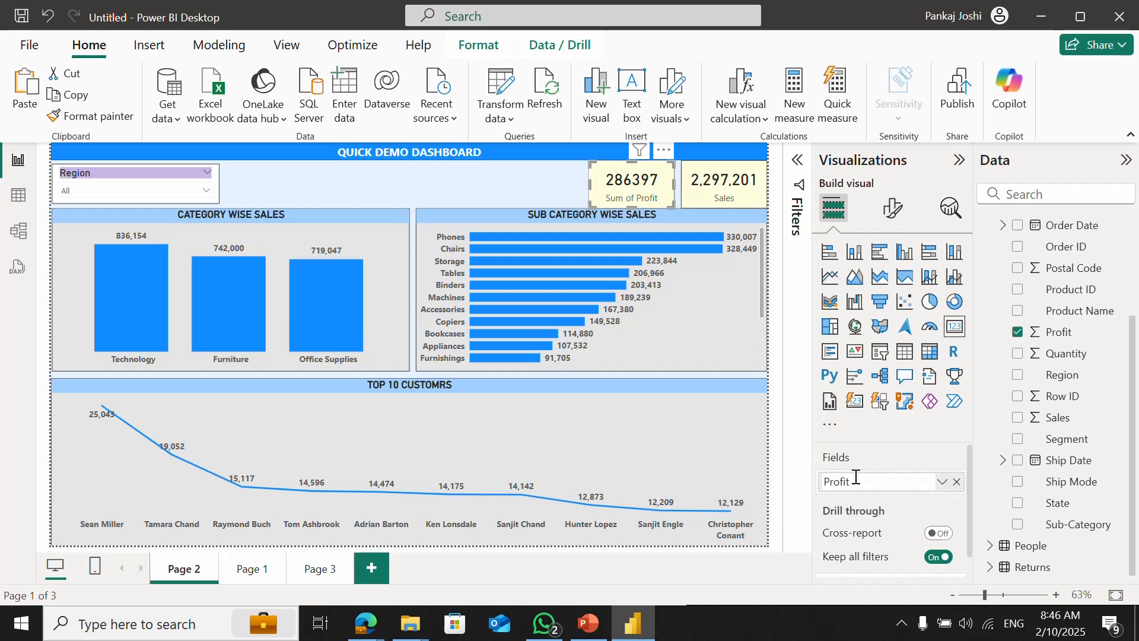
{"action": "key", "text": "Return"}
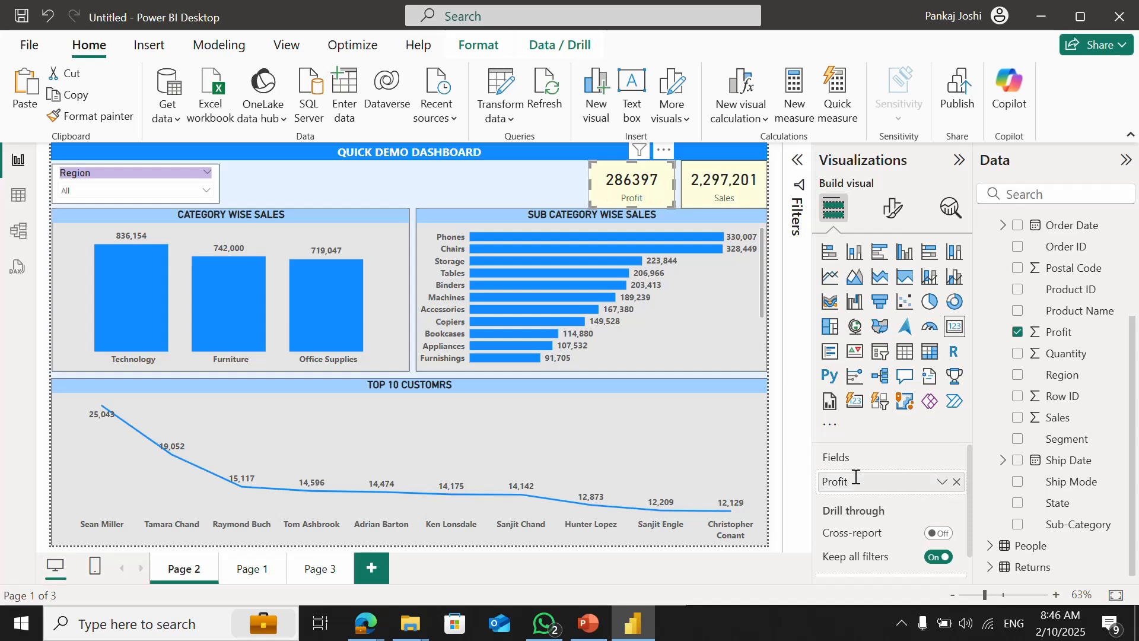
{"action": "left_click", "coordinate": [458, 179]}
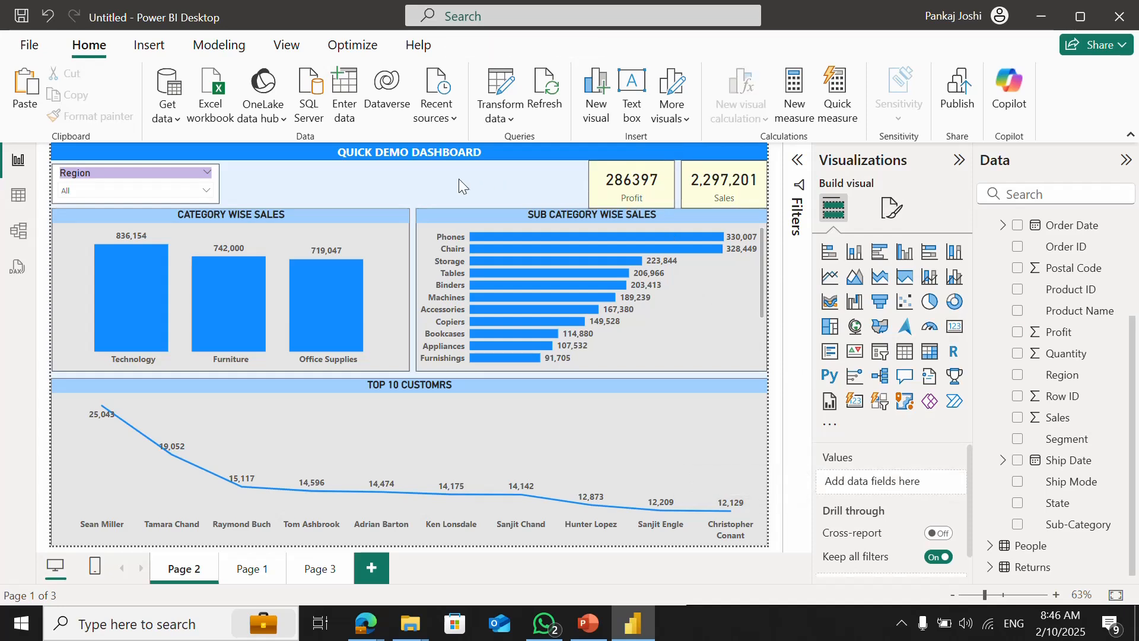
- Save the report as "001 - Demo Dashboard" in the Power BI Feb 10th 25 folder on this device
{"action": "key", "text": "ctrl+s"}
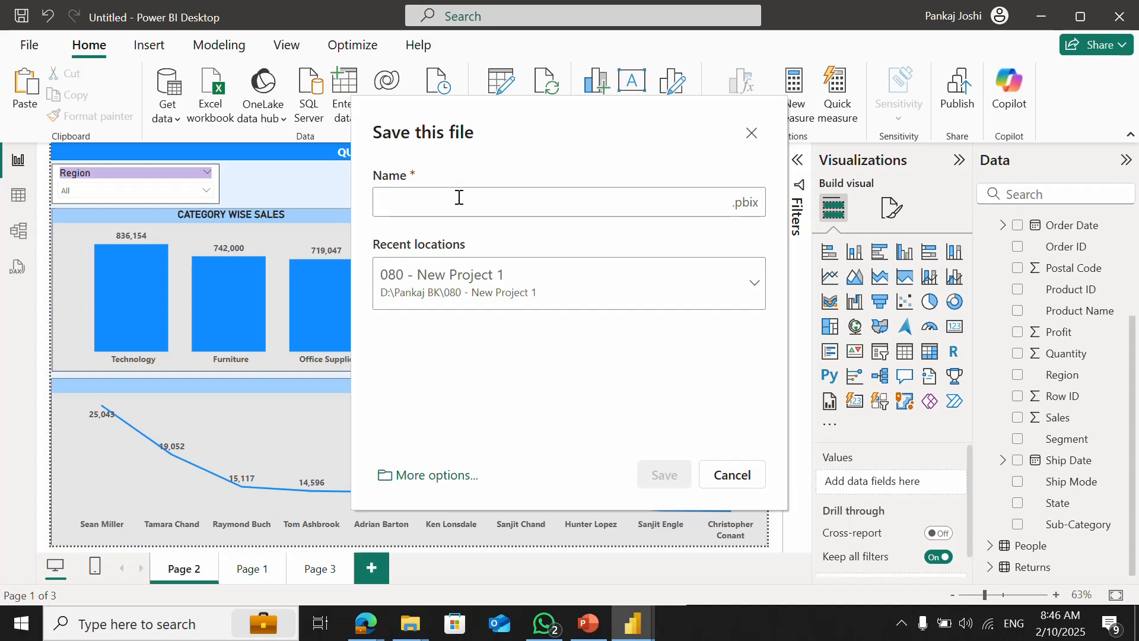
{"action": "key", "text": "Escape"}
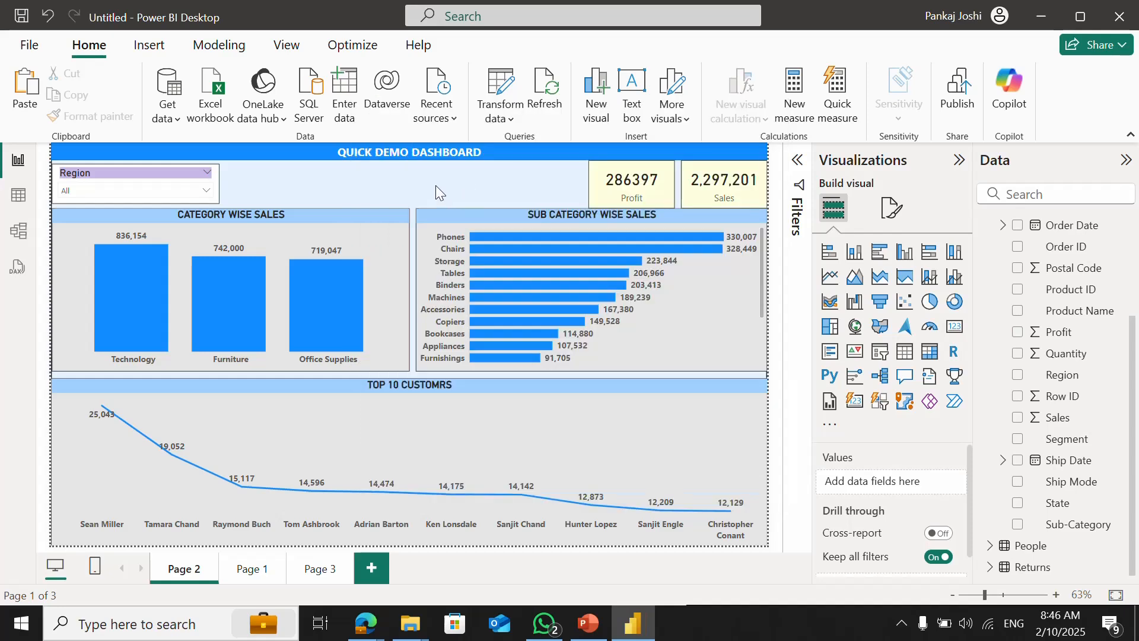
{"action": "key", "text": "ctrl+s"}
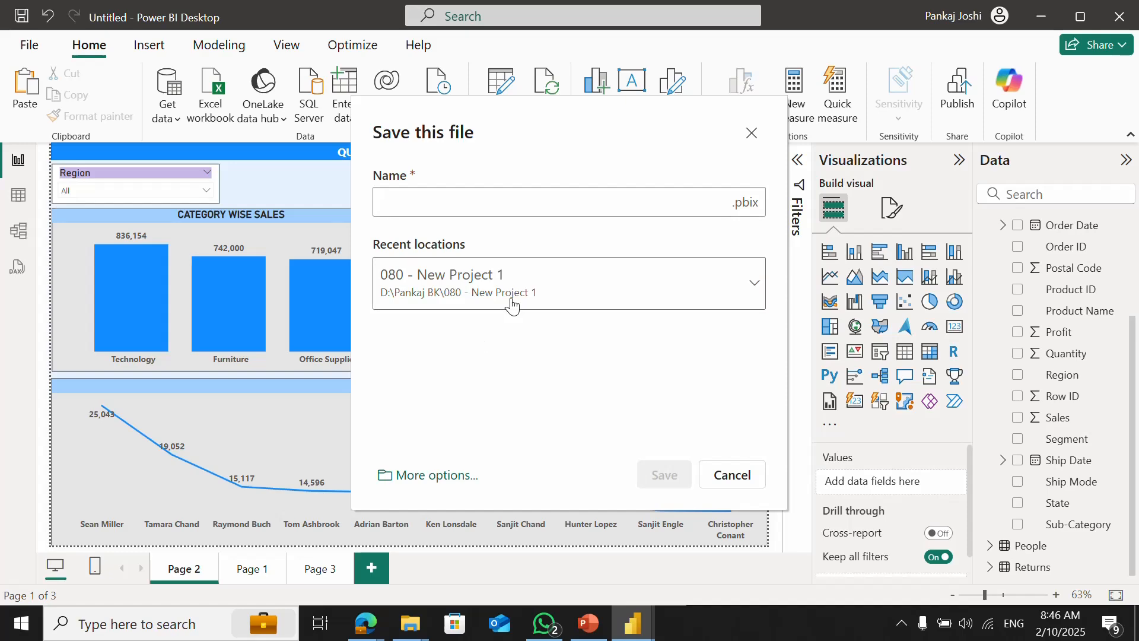
{"action": "left_click", "coordinate": [440, 478]}
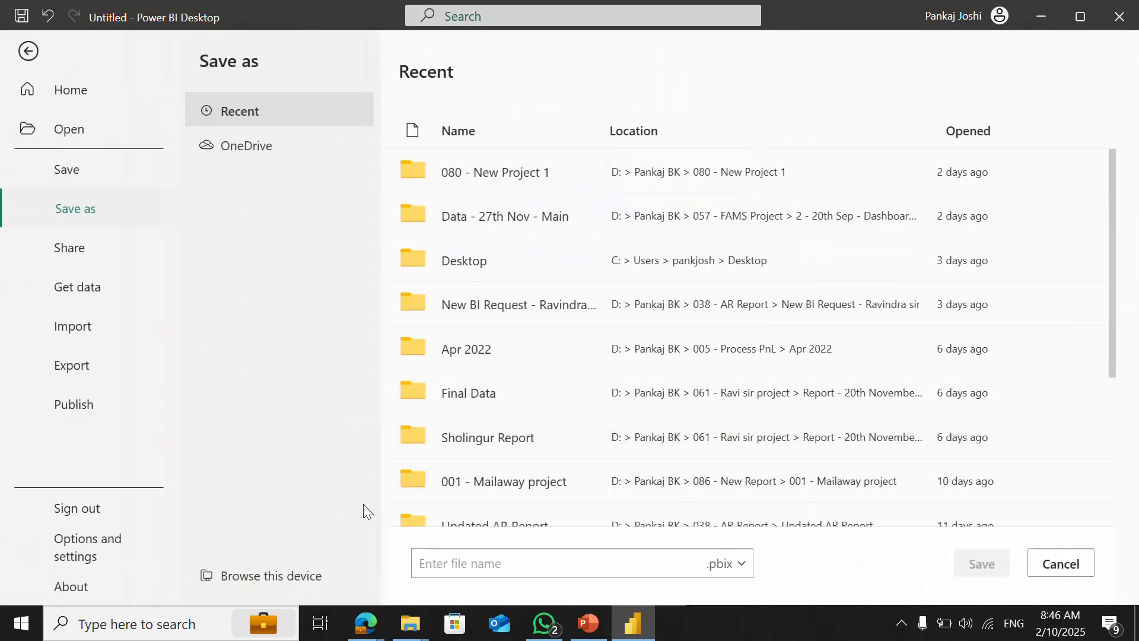
{"action": "left_click", "coordinate": [285, 574]}
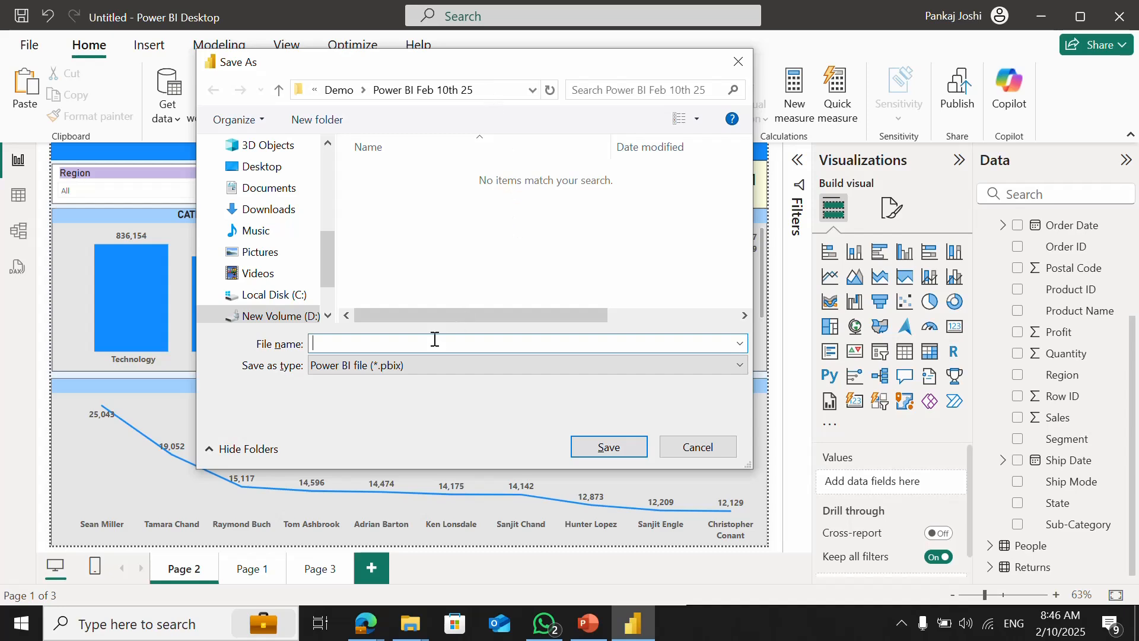
{"action": "type", "text": "001"}
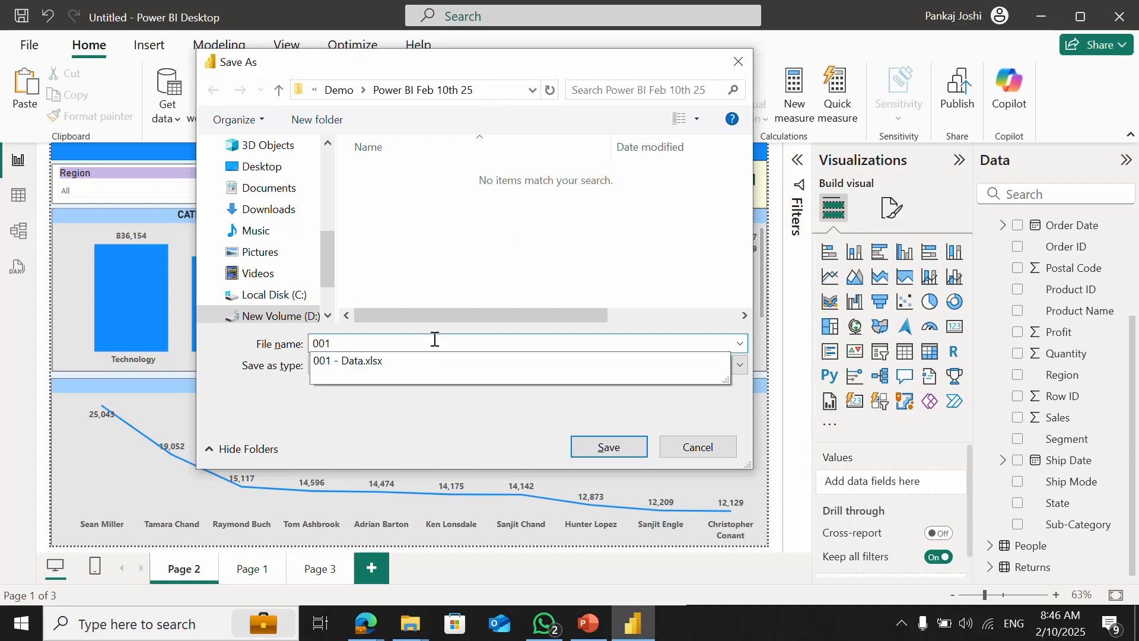
{"action": "type", "text": " - dEMO"}
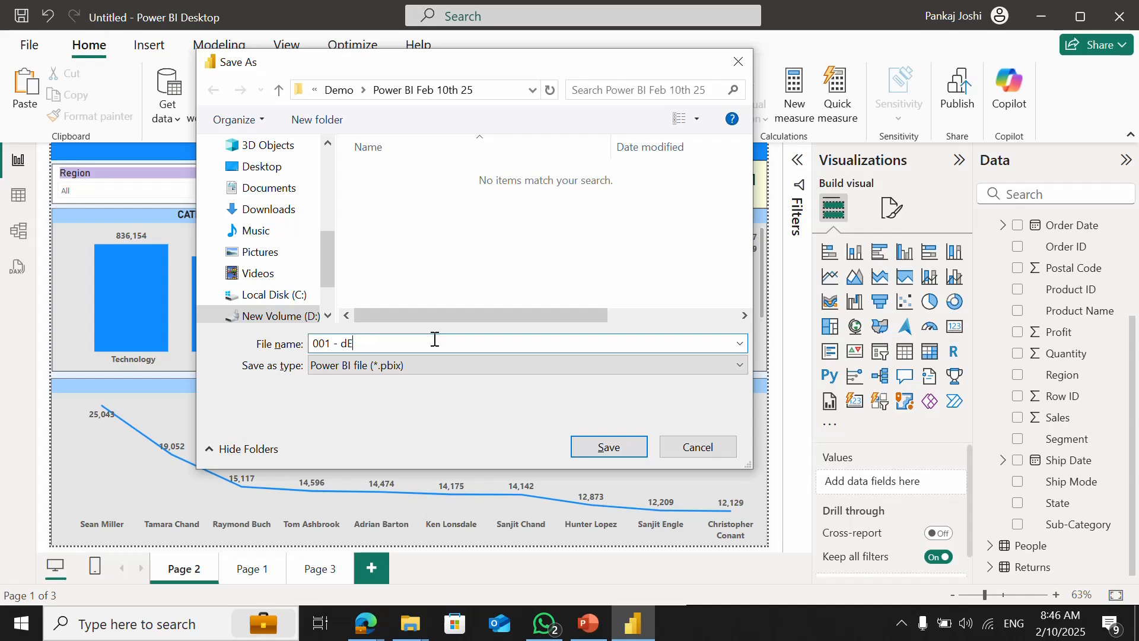
{"action": "key", "text": "BackSpace"}
{"action": "key", "text": "BackSpace"}
{"action": "type", "text": "Deo"}
{"action": "key", "text": "Return"}
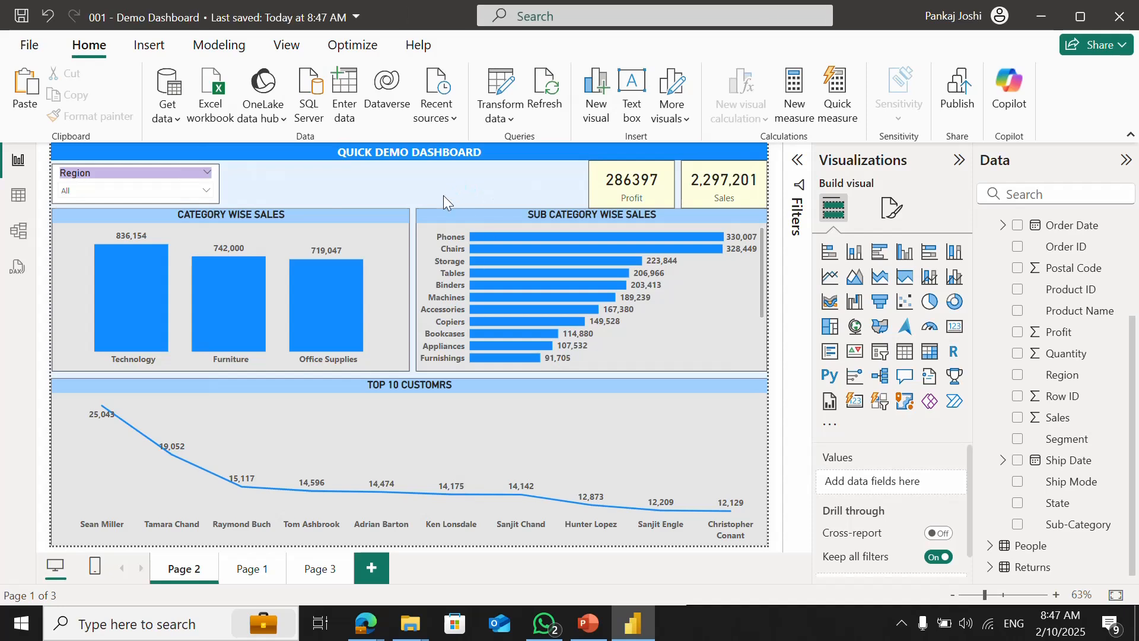
{"action": "mouse_move", "coordinate": [343, 301]}
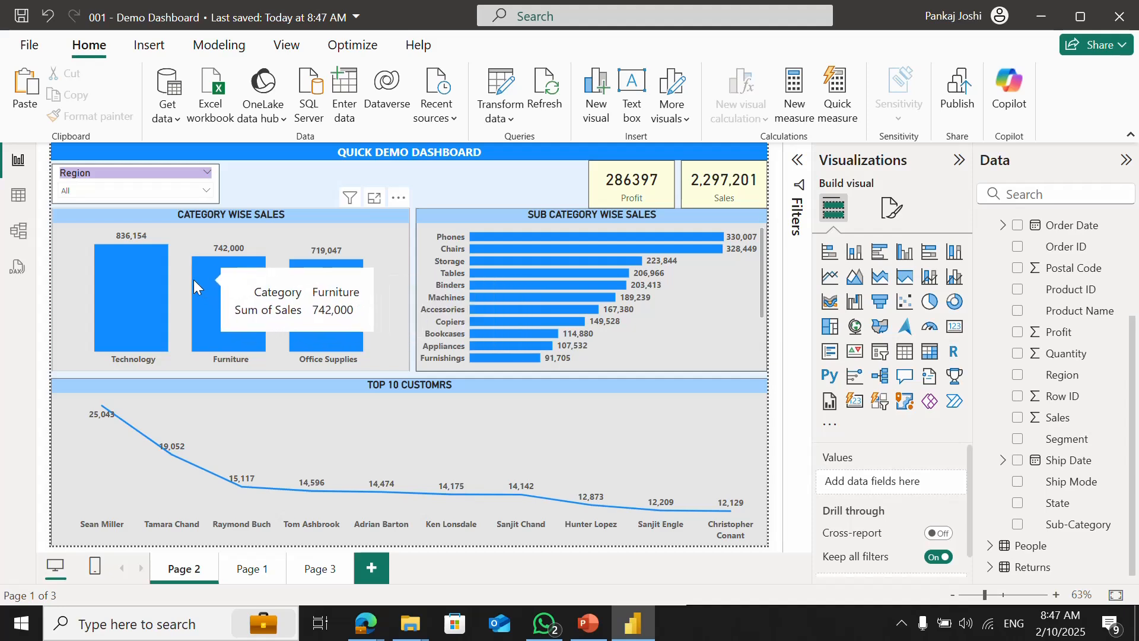
{"action": "mouse_move", "coordinate": [139, 285]}
{"action": "mouse_move", "coordinate": [322, 283]}
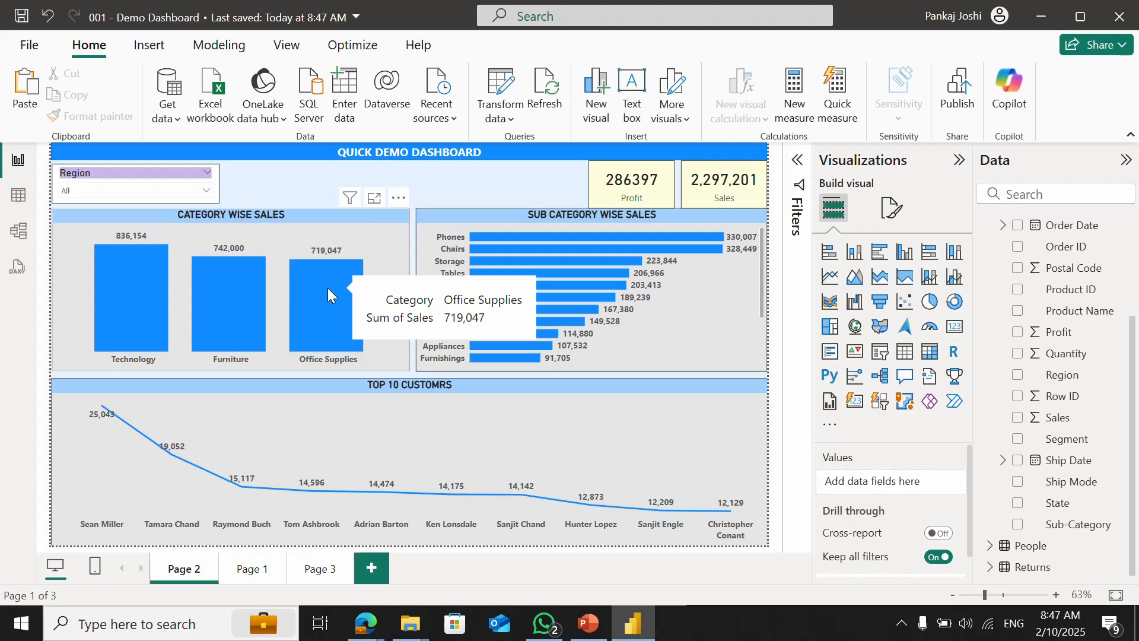
- Rename the dashboard page, Page 2, as "Main"
{"action": "mouse_move", "coordinate": [280, 486]}
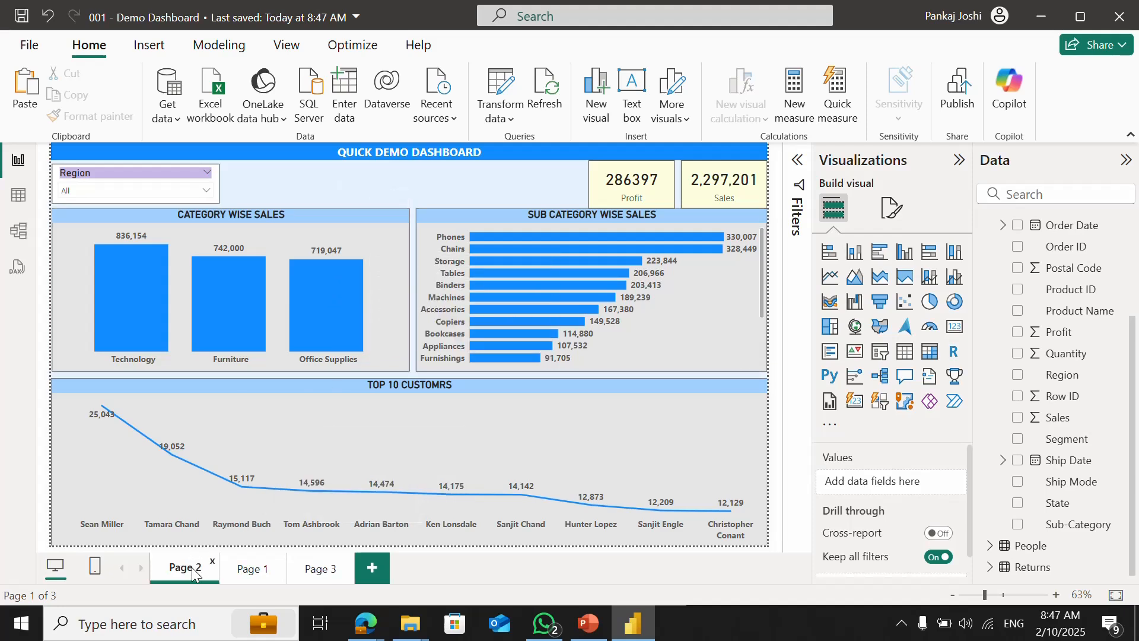
{"action": "type", "text": "Main"}
{"action": "key", "text": "Return"}
- Delete Page 3 and rename Page 1 as "Helping Page", ending back on the Main page
{"action": "left_click", "coordinate": [272, 575]}
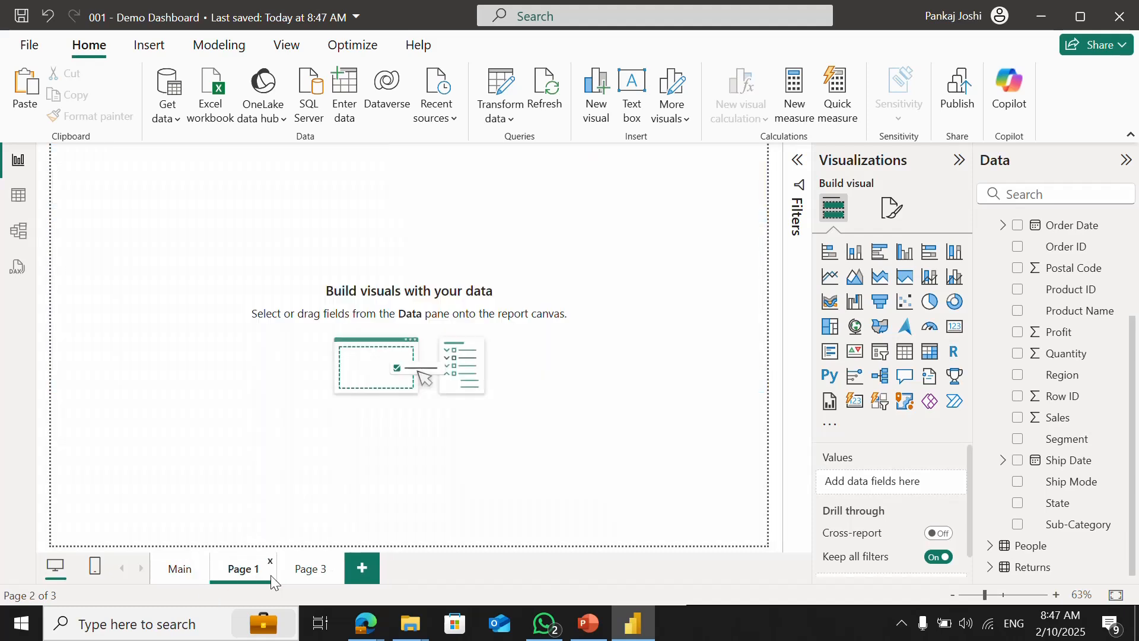
{"action": "left_click", "coordinate": [338, 561]}
{"action": "left_click", "coordinate": [712, 347]}
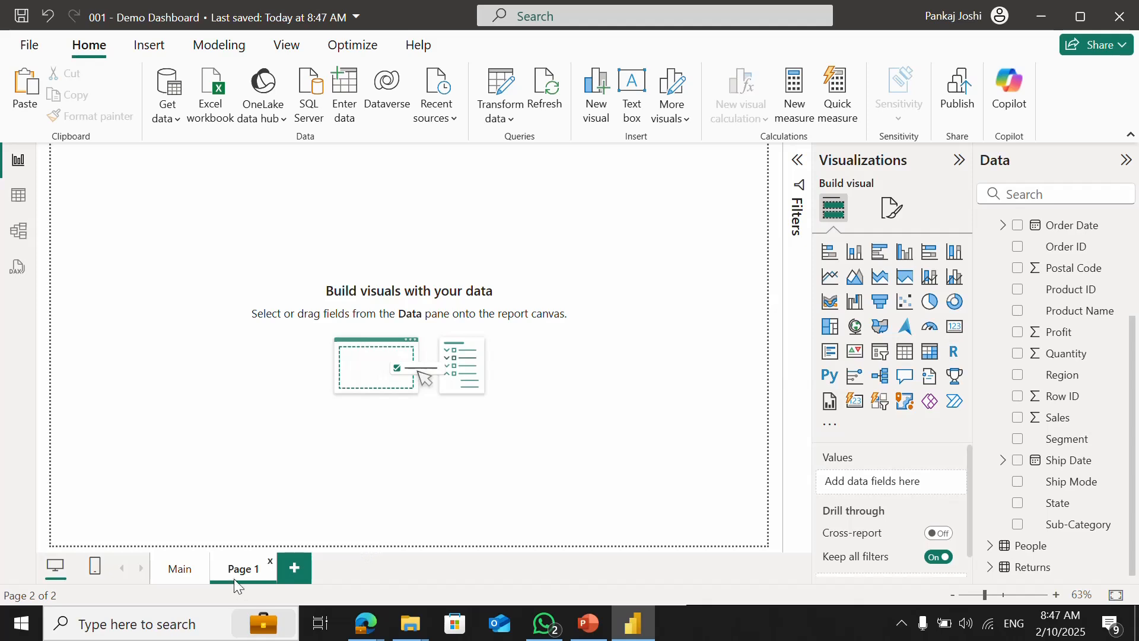
{"action": "type", "text": "Helping Page"}
{"action": "left_click", "coordinate": [178, 568]}
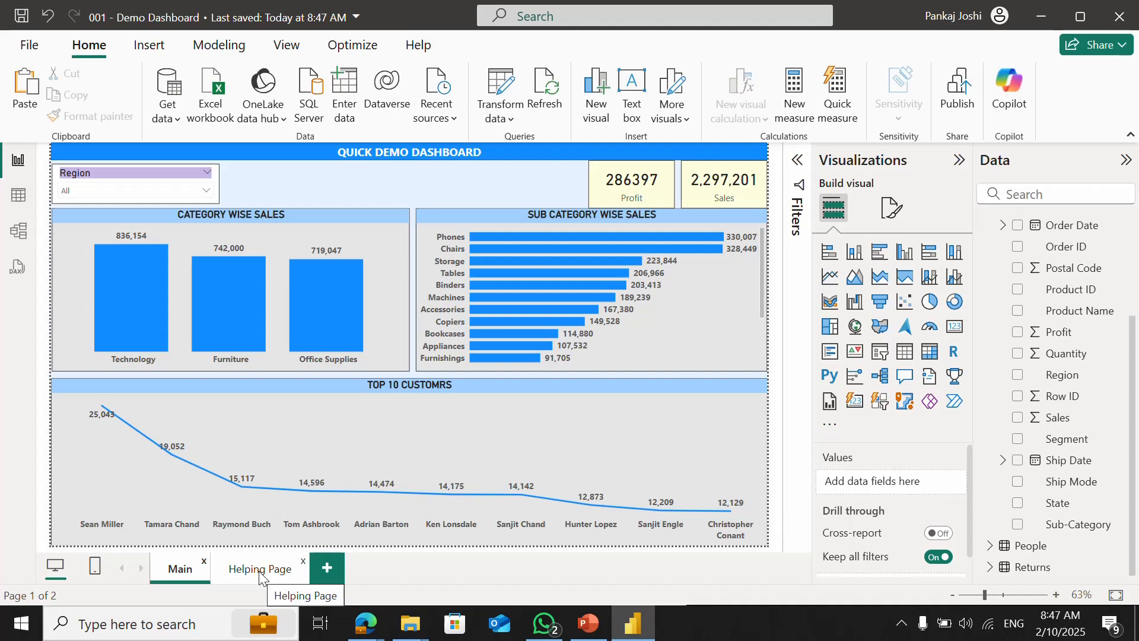
{"action": "key", "text": "alt+Tab"}
{"action": "key", "text": "alt+Tab"}
{"action": "key", "text": "alt+Tab"}
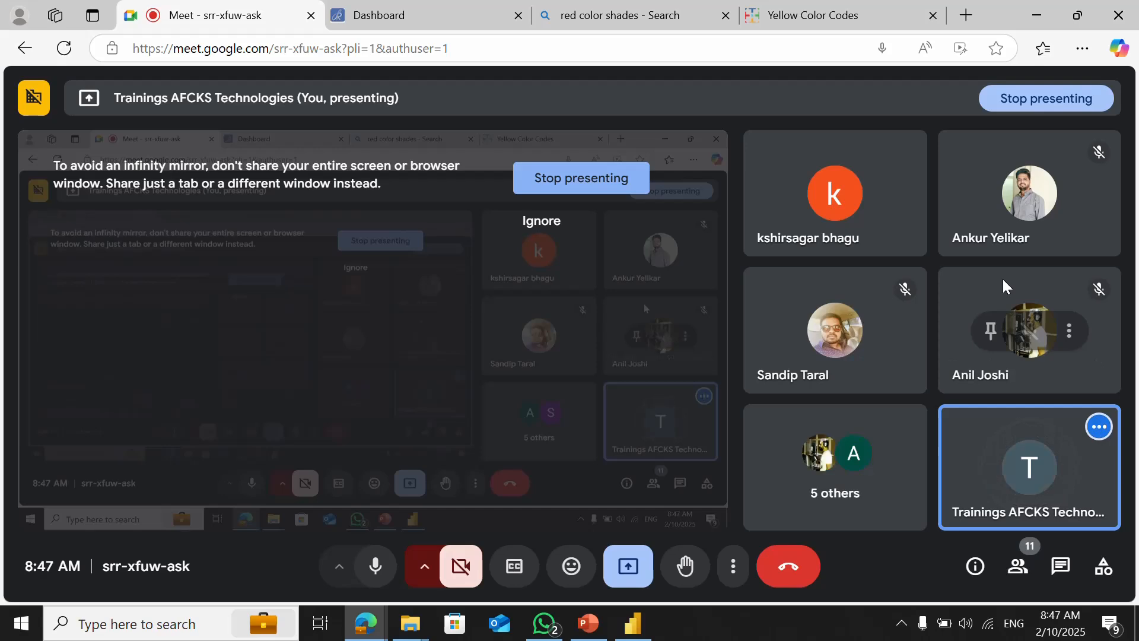
{"action": "key", "text": "alt+Tab"}
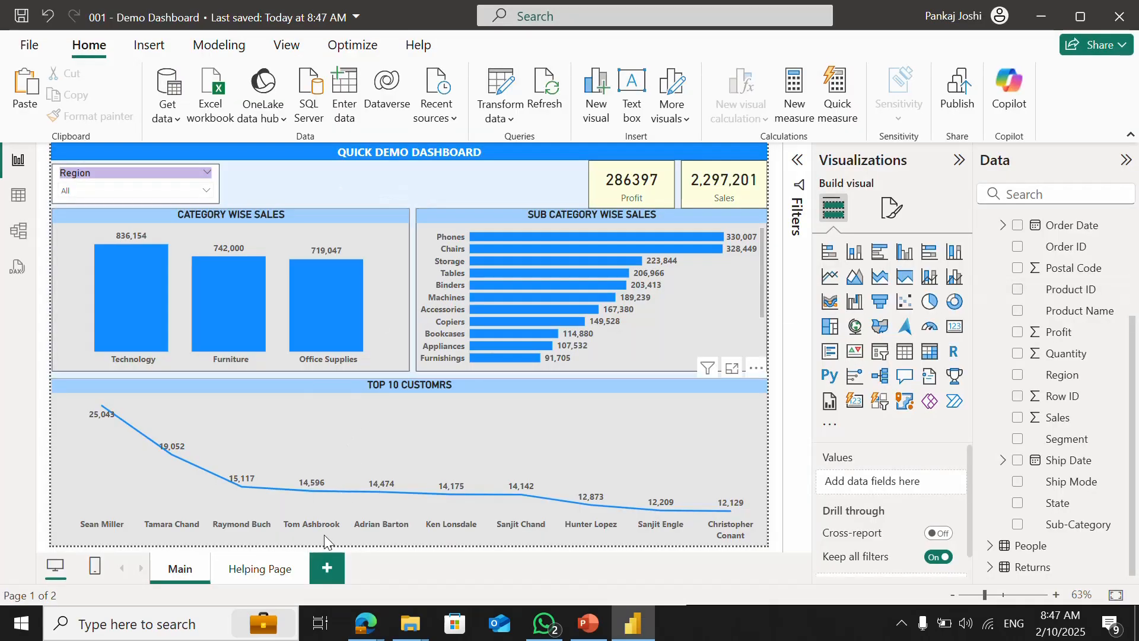
- Cross-filter the dashboard by the Office Supplies column in the CATEGORY WISE SALES chart
{"action": "left_click", "coordinate": [340, 278]}
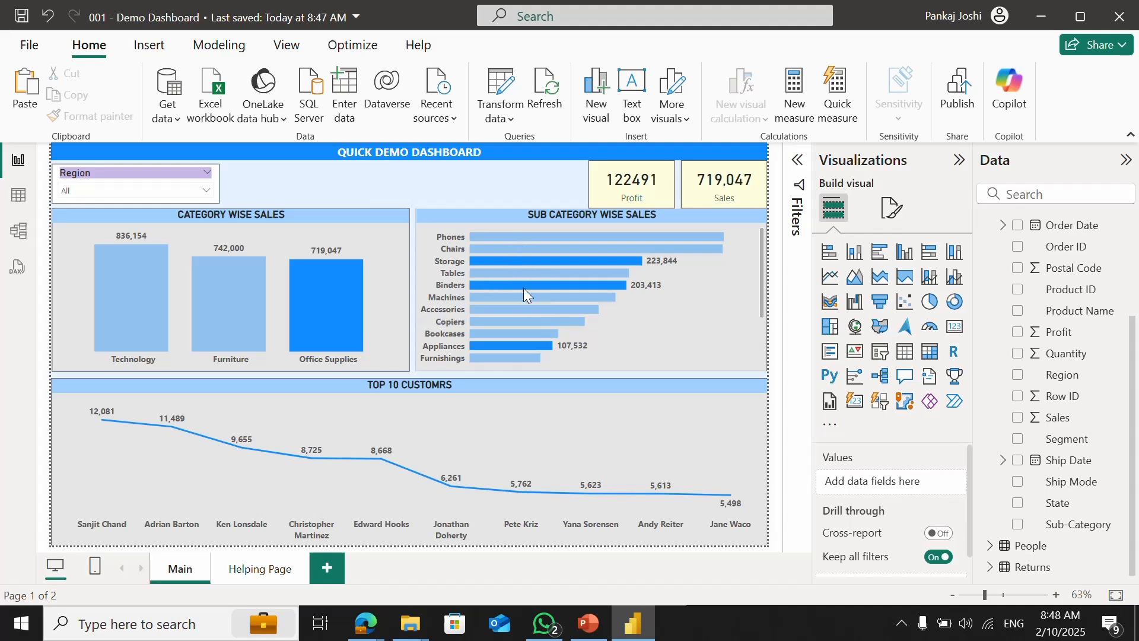
- Clear the Office Supplies cross-filter on the Main page and insert a large matrix visual on the Helping Page
{"action": "left_click", "coordinate": [332, 301]}
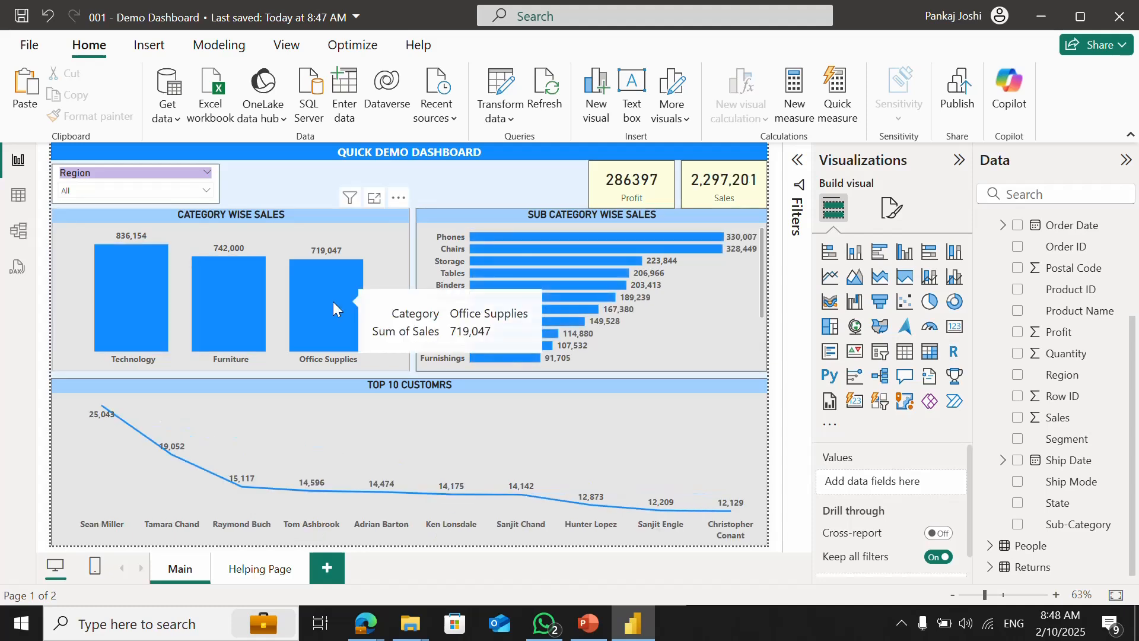
{"action": "left_click", "coordinate": [257, 576]}
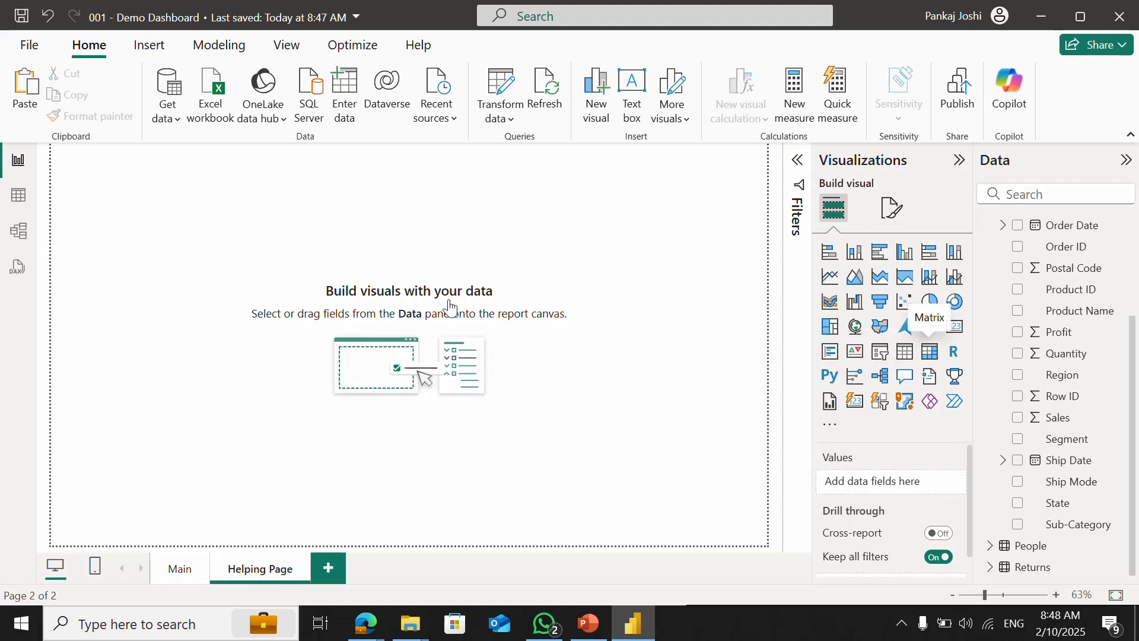
{"action": "left_click_drag", "start_coordinate": [209, 296], "coordinate": [734, 498]}
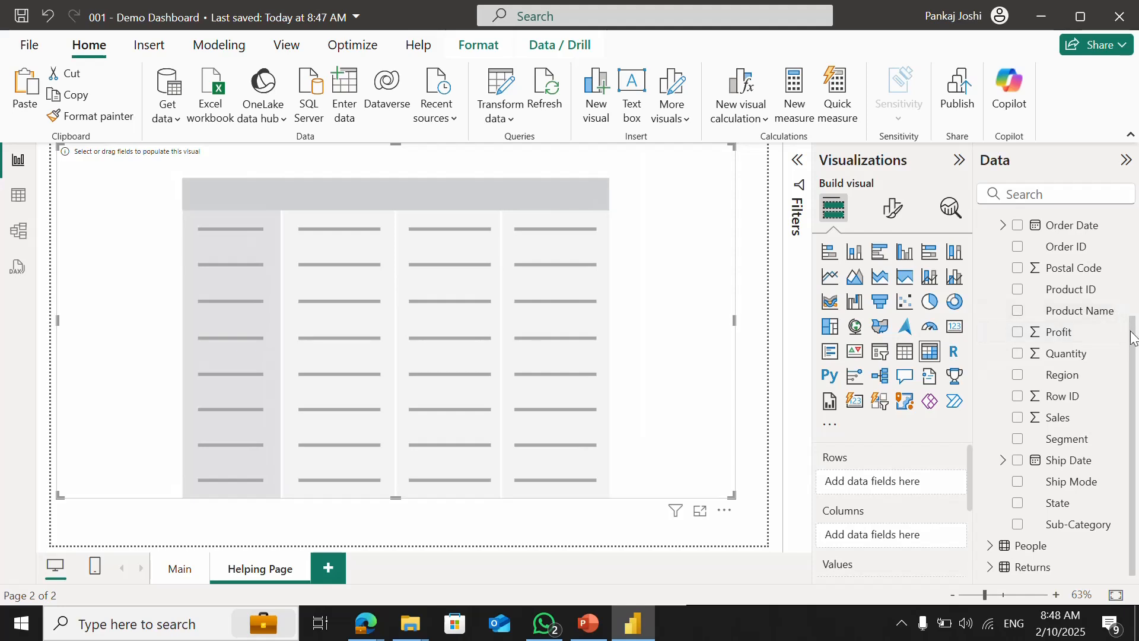
- Populate the matrix with Category, Region and Sub-Category as rows and Sales as the values
{"action": "left_click_drag", "start_coordinate": [1133, 342], "coordinate": [899, 485]}
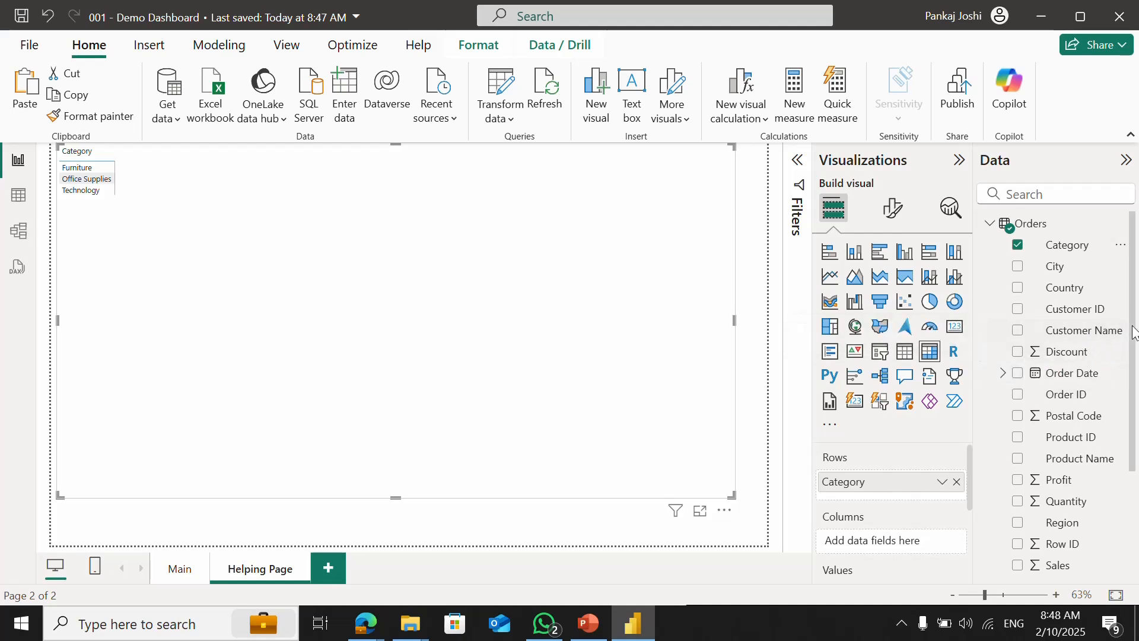
{"action": "left_click_drag", "start_coordinate": [1135, 334], "coordinate": [1137, 454]}
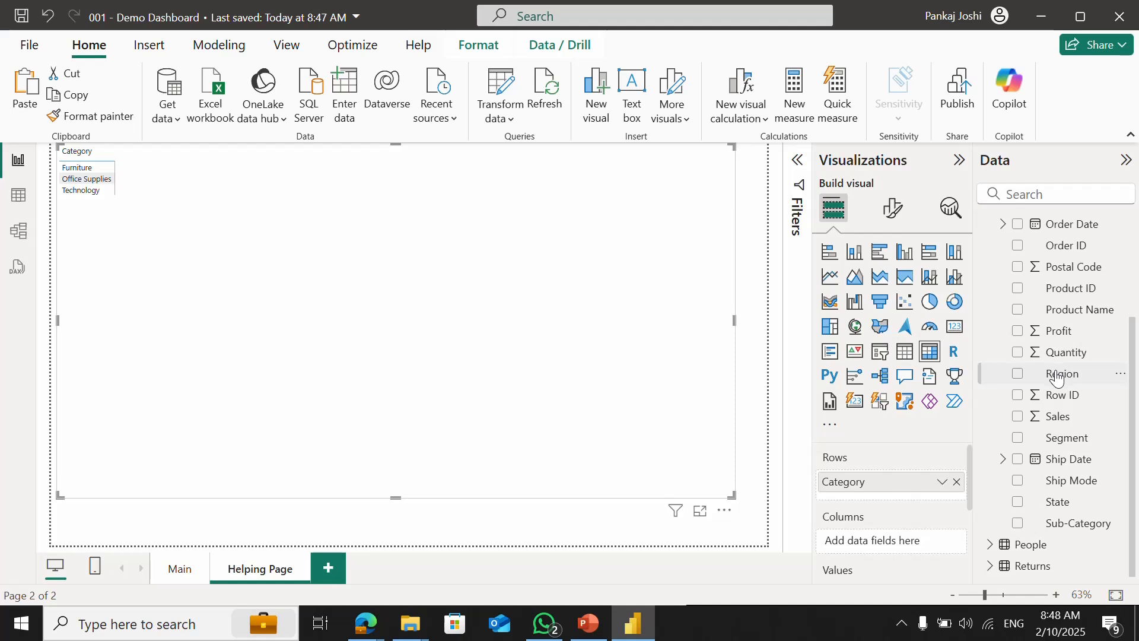
{"action": "left_click_drag", "start_coordinate": [1055, 373], "coordinate": [944, 493]}
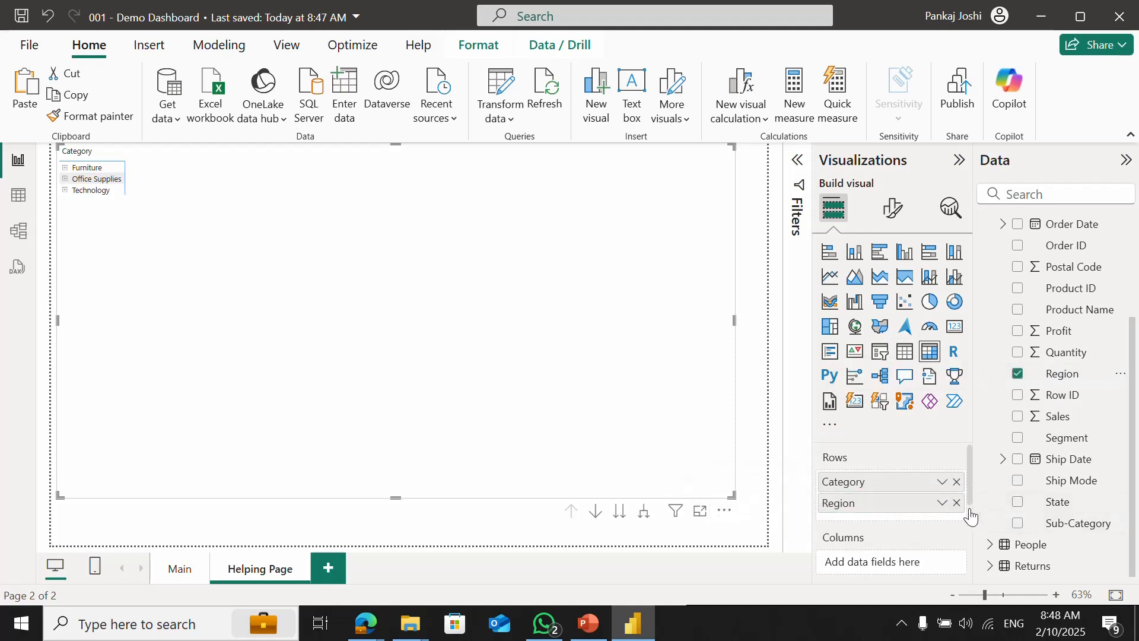
{"action": "left_click_drag", "start_coordinate": [1021, 530], "coordinate": [896, 526]}
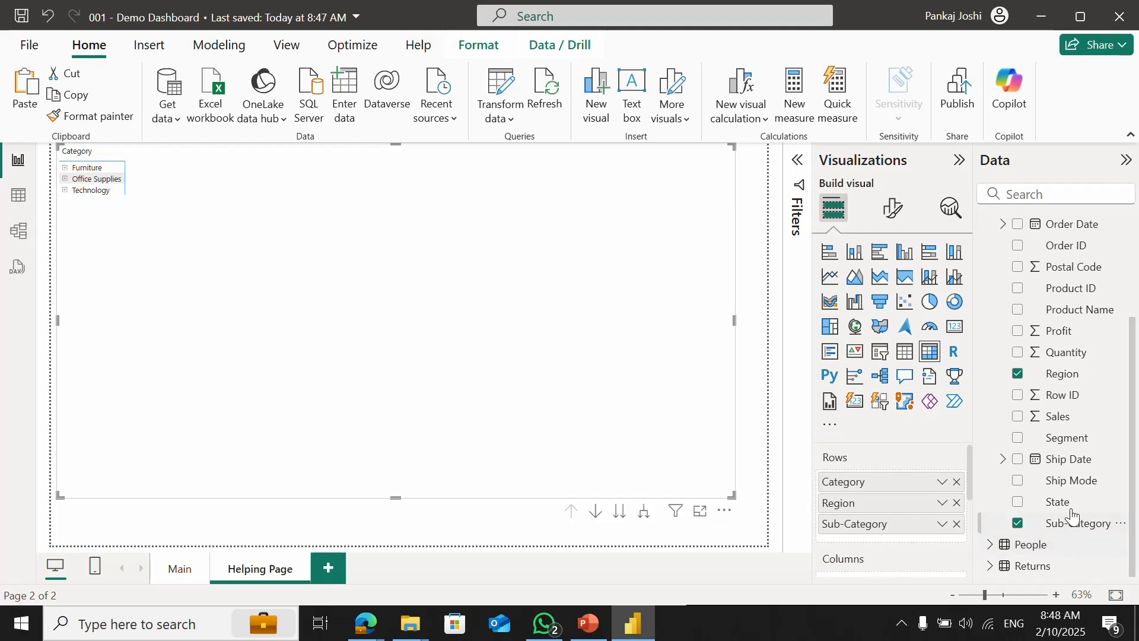
{"action": "left_click_drag", "start_coordinate": [1044, 429], "coordinate": [919, 540]}
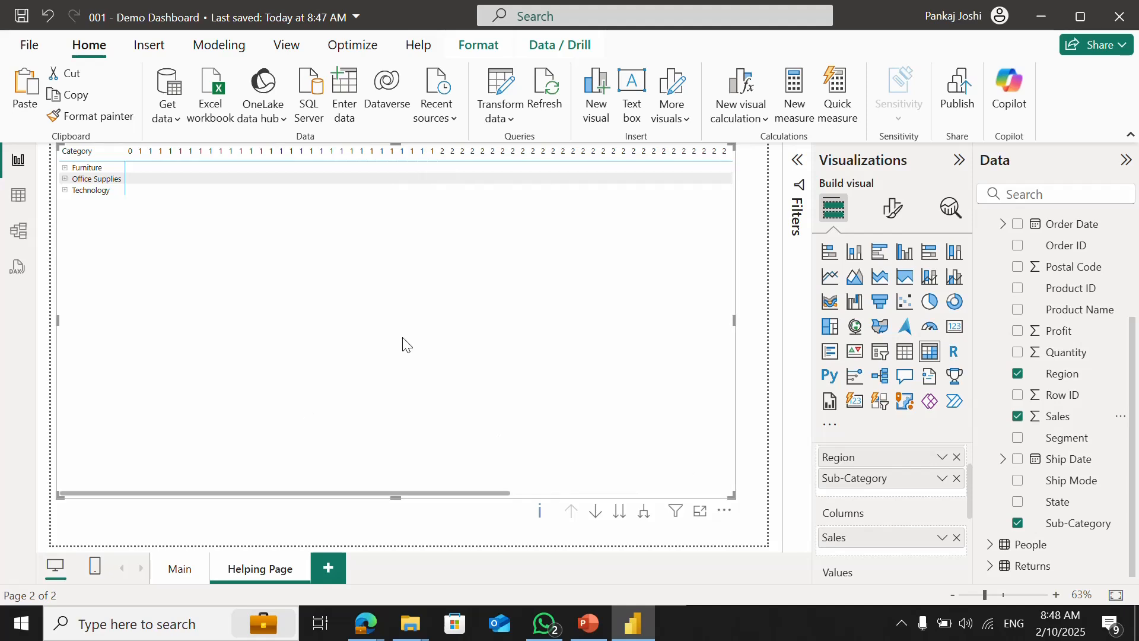
{"action": "left_click_drag", "start_coordinate": [904, 537], "coordinate": [906, 561]}
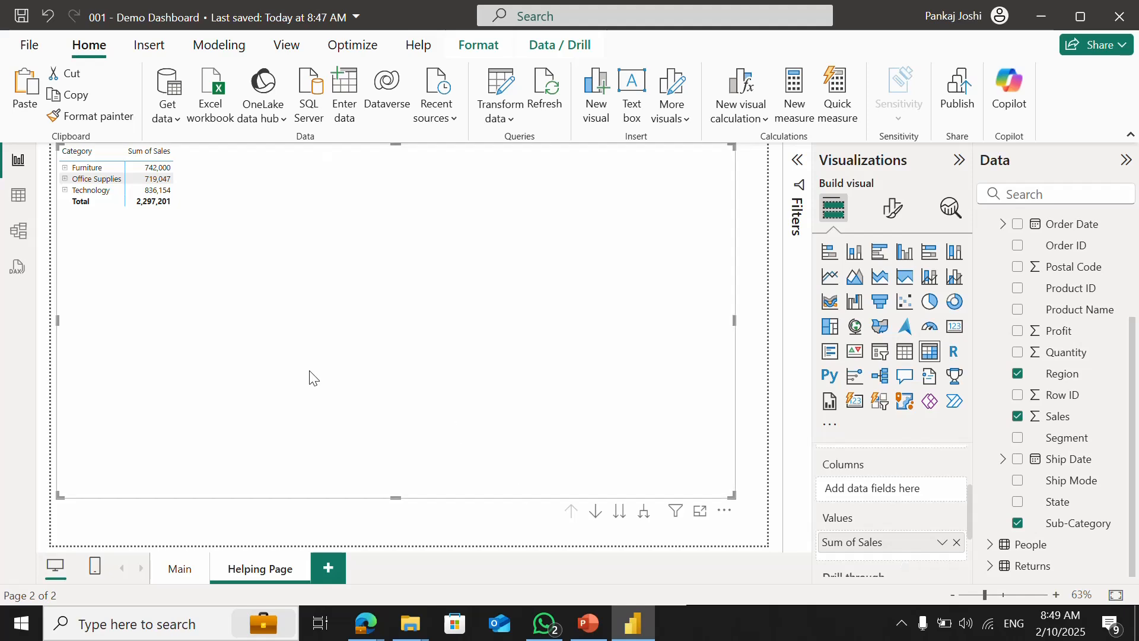
- Lower the matrix's top edge and expand all its rows down to the Sub-Category level
{"action": "left_click_drag", "start_coordinate": [60, 146], "coordinate": [53, 206]}
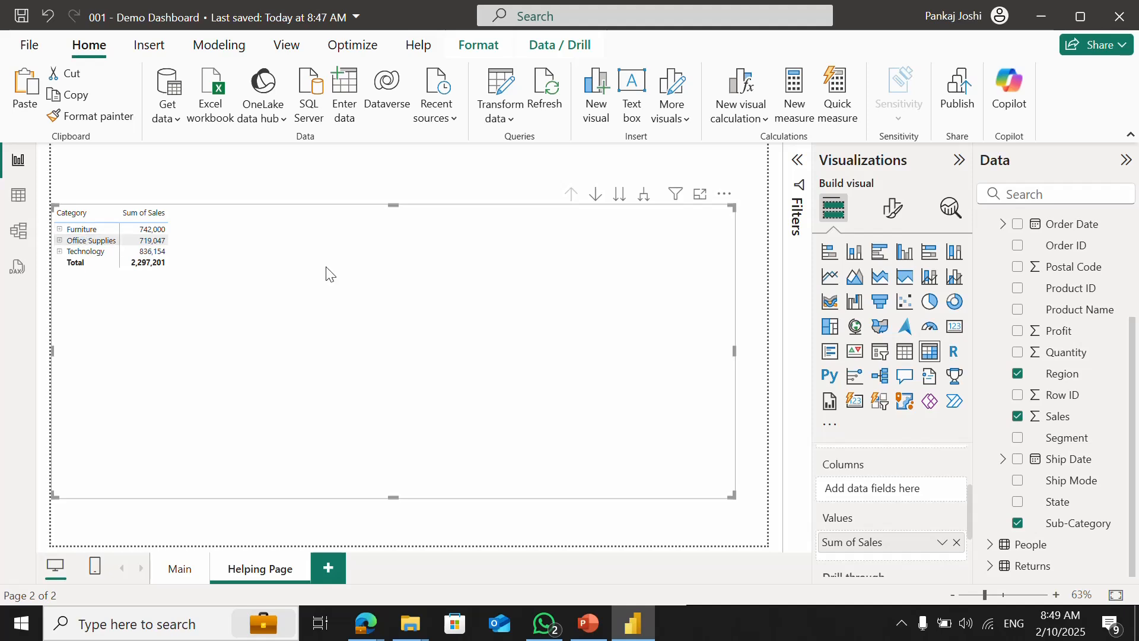
{"action": "left_click", "coordinate": [645, 196]}
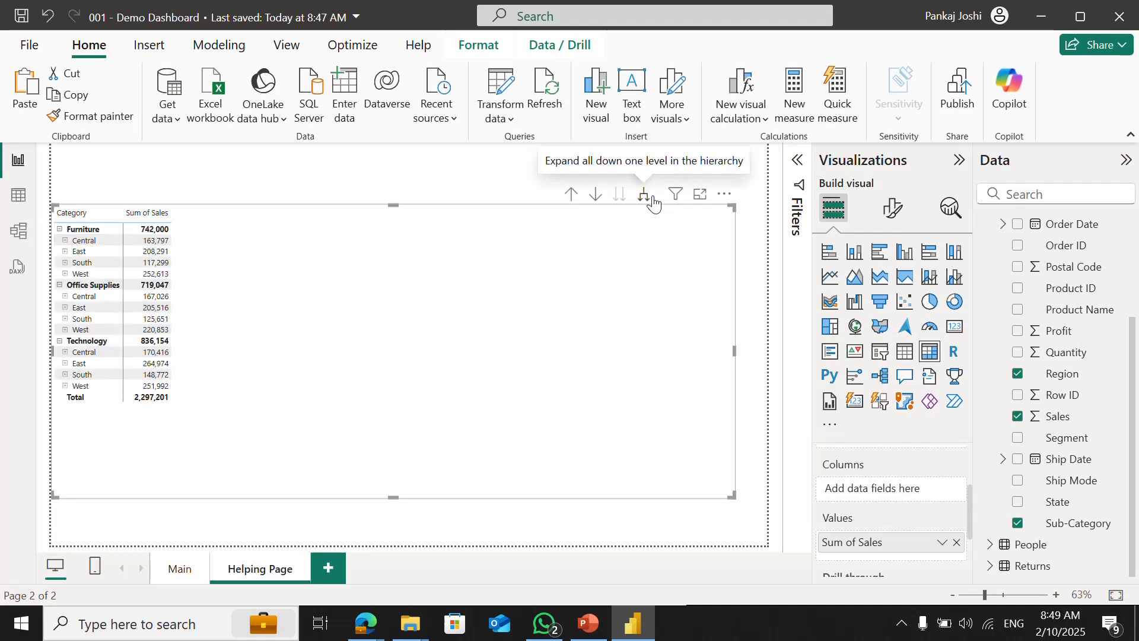
{"action": "left_click", "coordinate": [646, 196]}
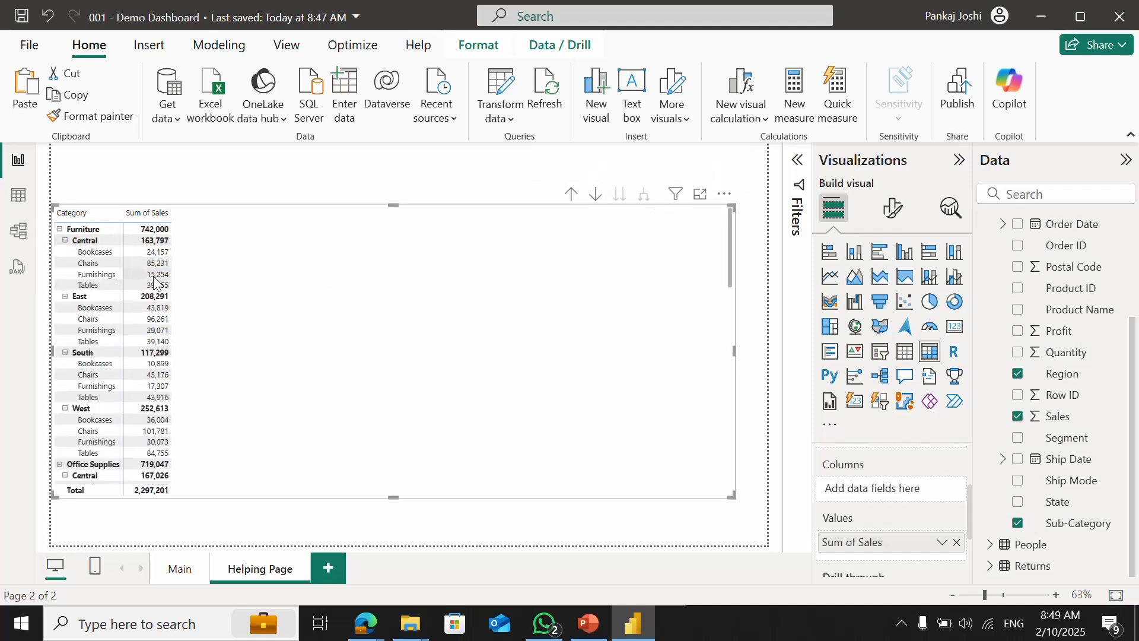
- Set the matrix layout to Tabular
{"action": "left_click", "coordinate": [893, 209]}
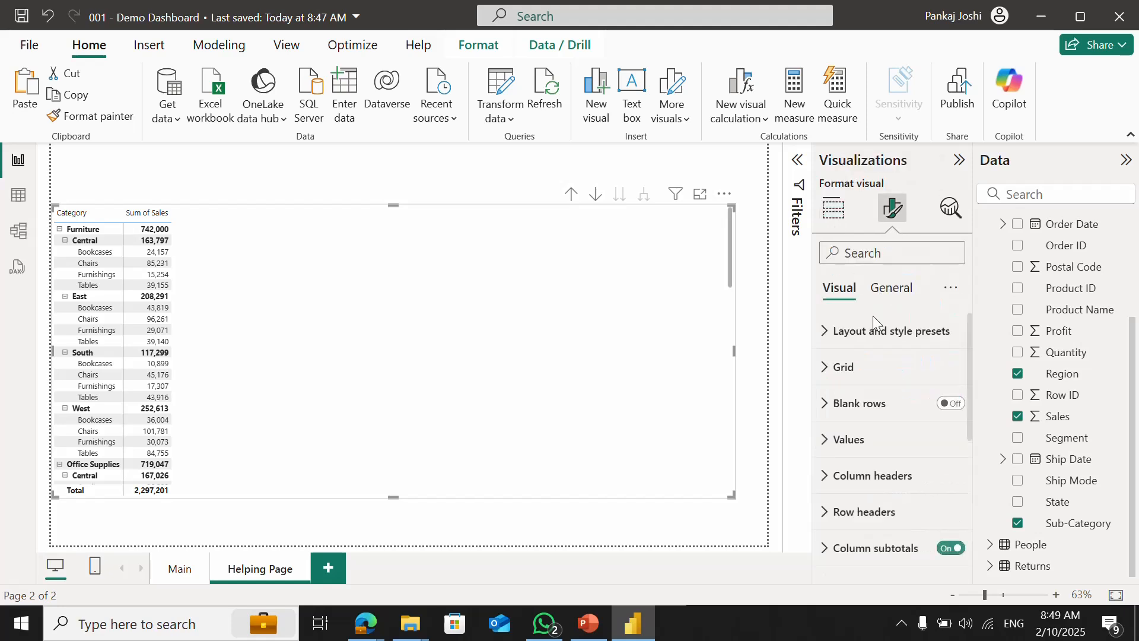
{"action": "left_click", "coordinate": [830, 331]}
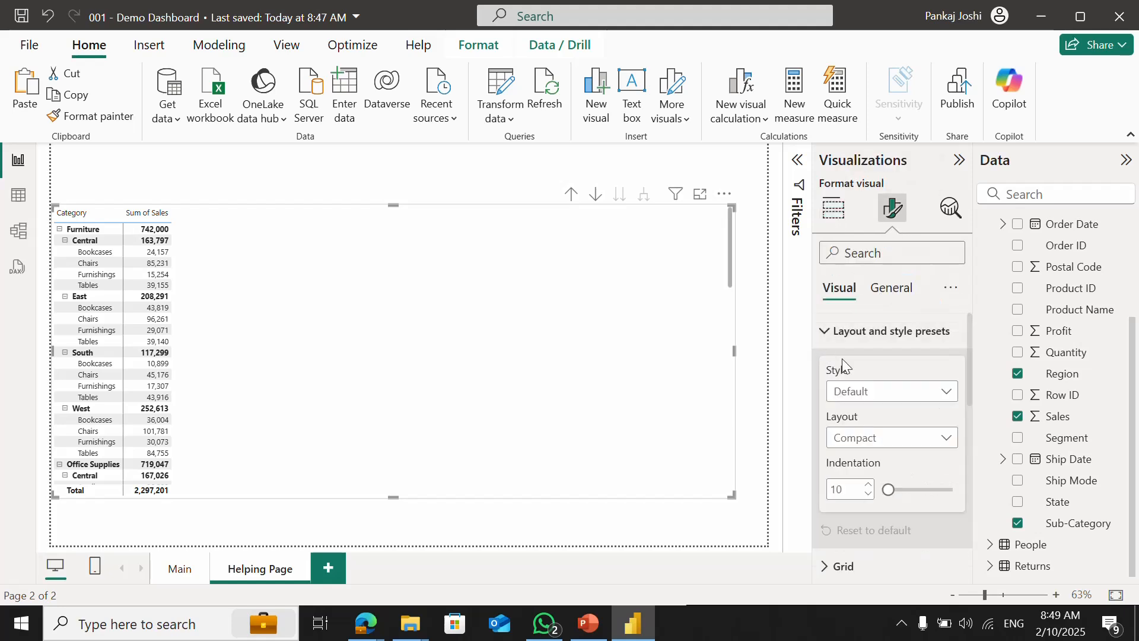
{"action": "left_click", "coordinate": [855, 392]}
{"action": "left_click", "coordinate": [881, 437]}
{"action": "left_click", "coordinate": [874, 439]}
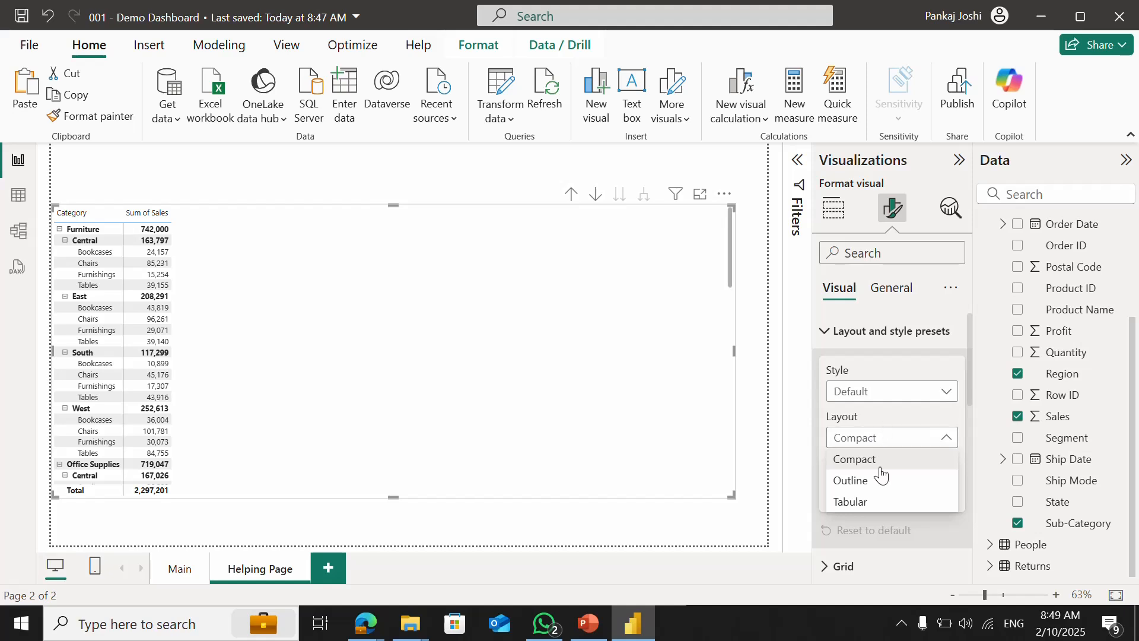
{"action": "left_click", "coordinate": [852, 501]}
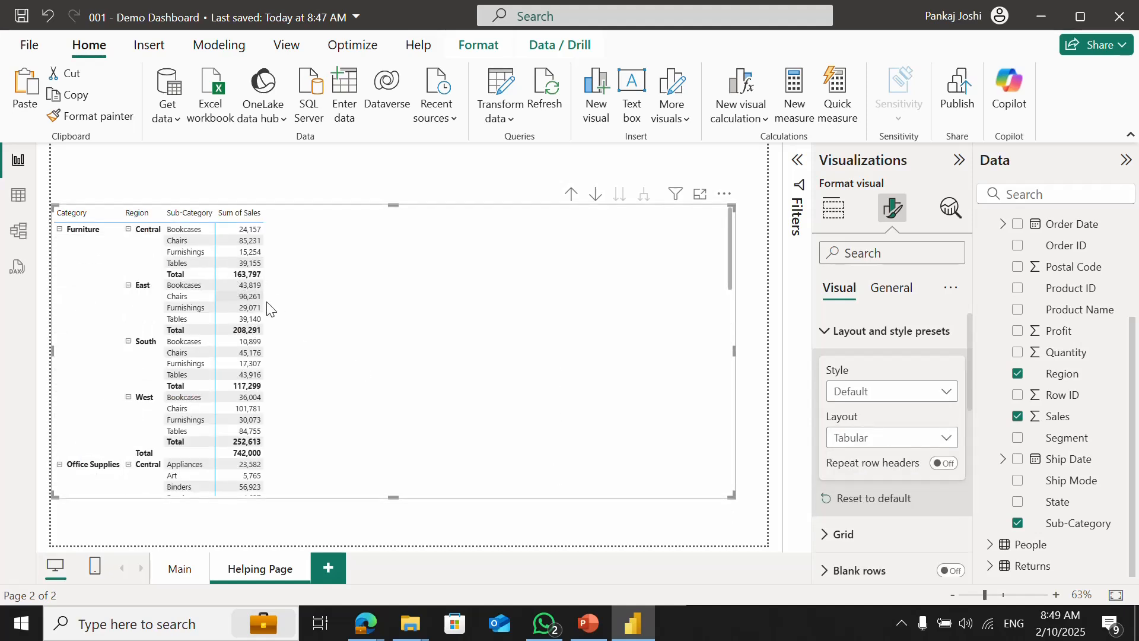
- Set the matrix style preset to None
{"action": "left_click", "coordinate": [886, 299]}
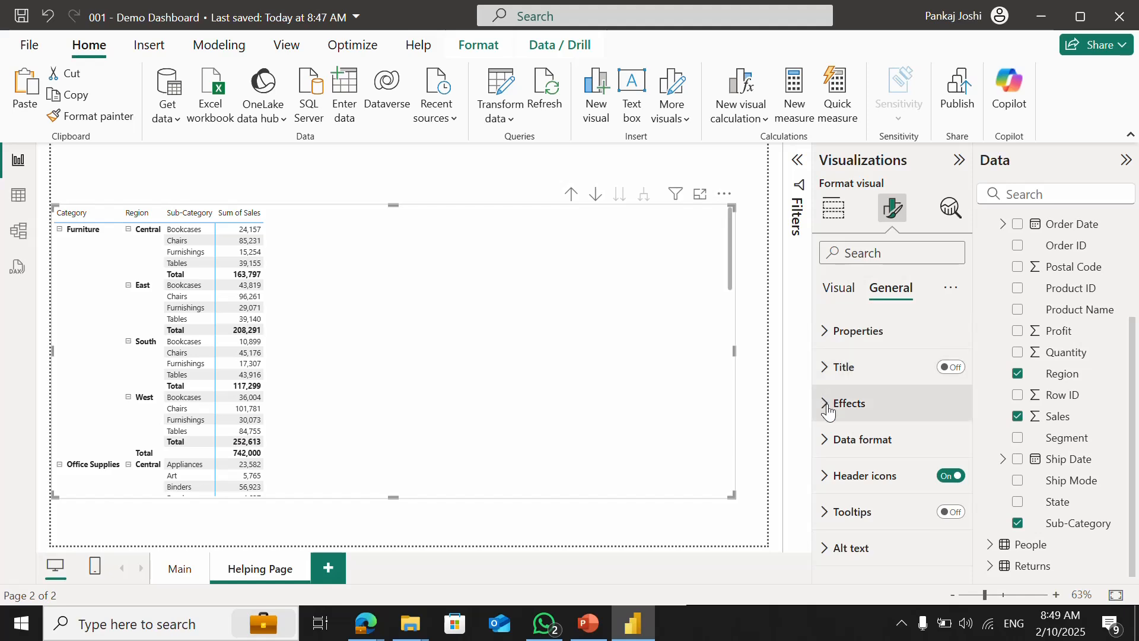
{"action": "left_click", "coordinate": [842, 298]}
{"action": "left_click", "coordinate": [824, 334]}
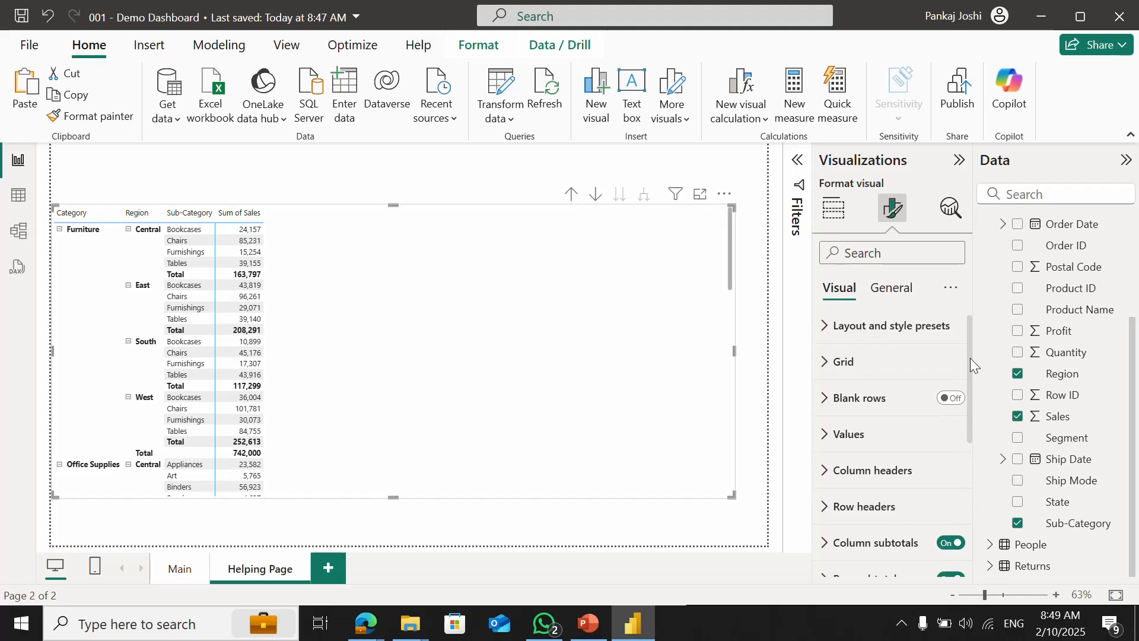
{"action": "scroll", "coordinate": [972, 356], "scroll_direction": "down", "scroll_amount": 1}
{"action": "scroll", "coordinate": [974, 373], "scroll_direction": "down", "scroll_amount": 1}
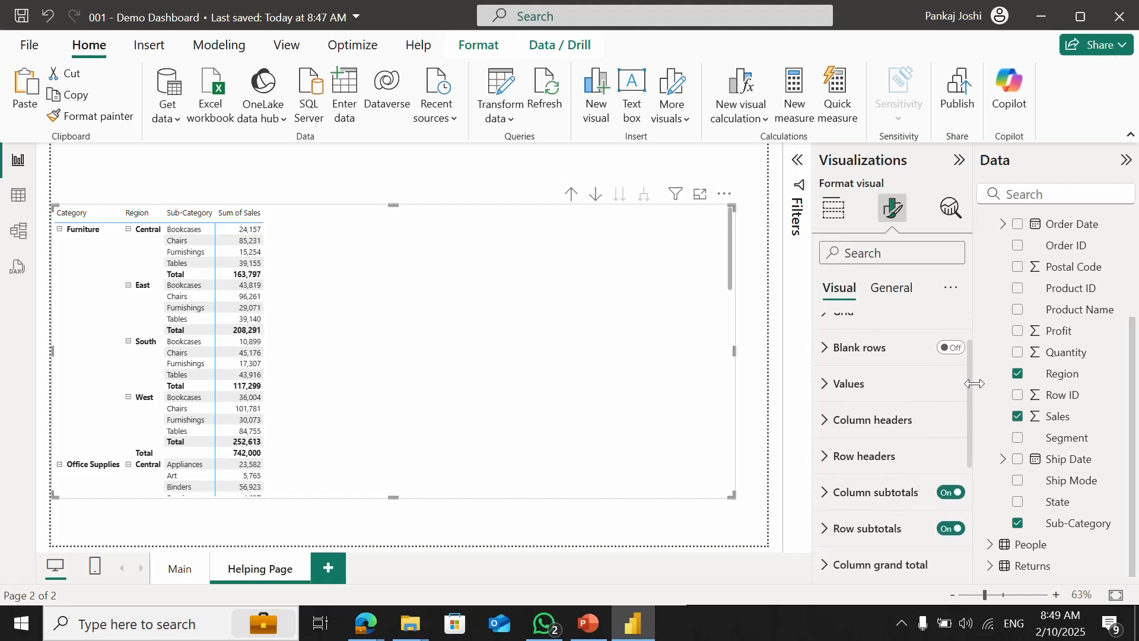
{"action": "scroll", "coordinate": [977, 383], "scroll_direction": "up", "scroll_amount": 2}
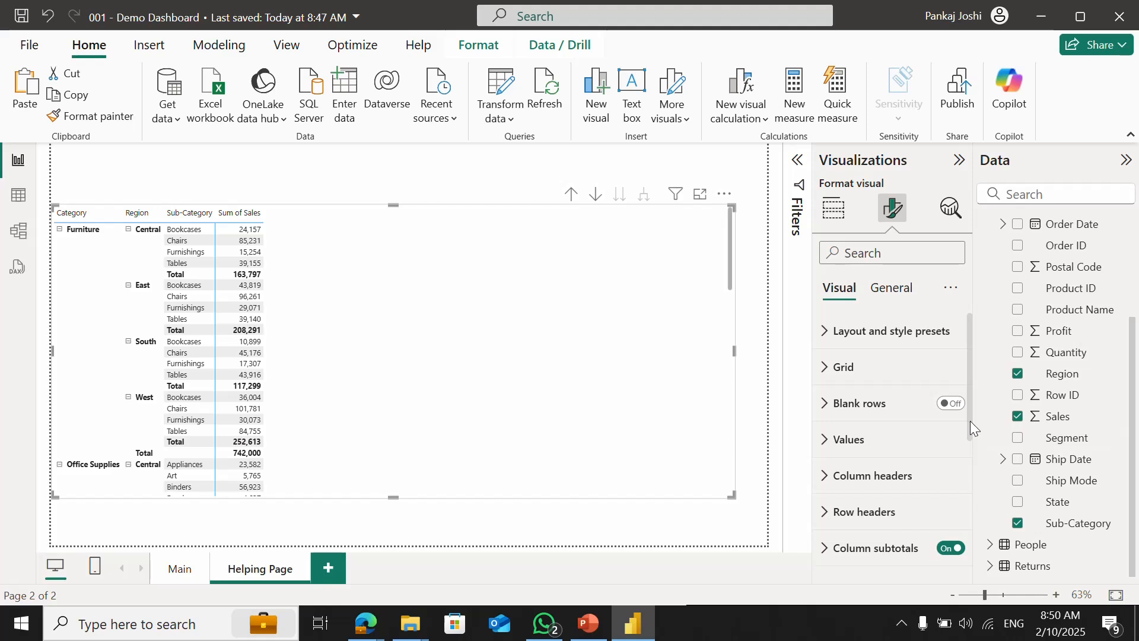
{"action": "left_click", "coordinate": [855, 332]}
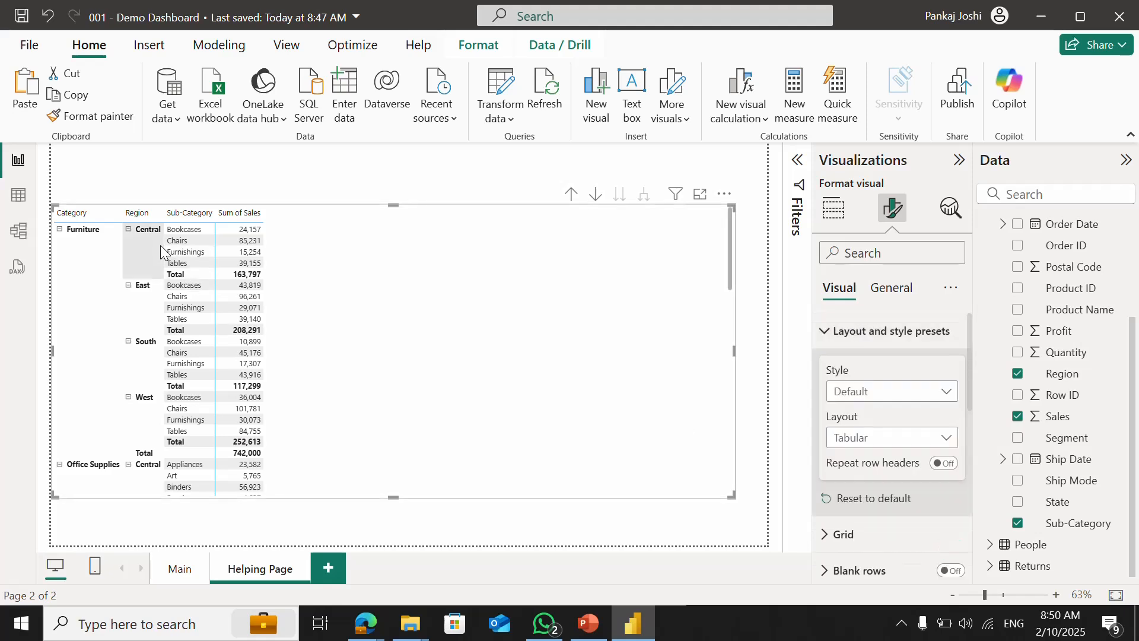
{"action": "left_click", "coordinate": [916, 393]}
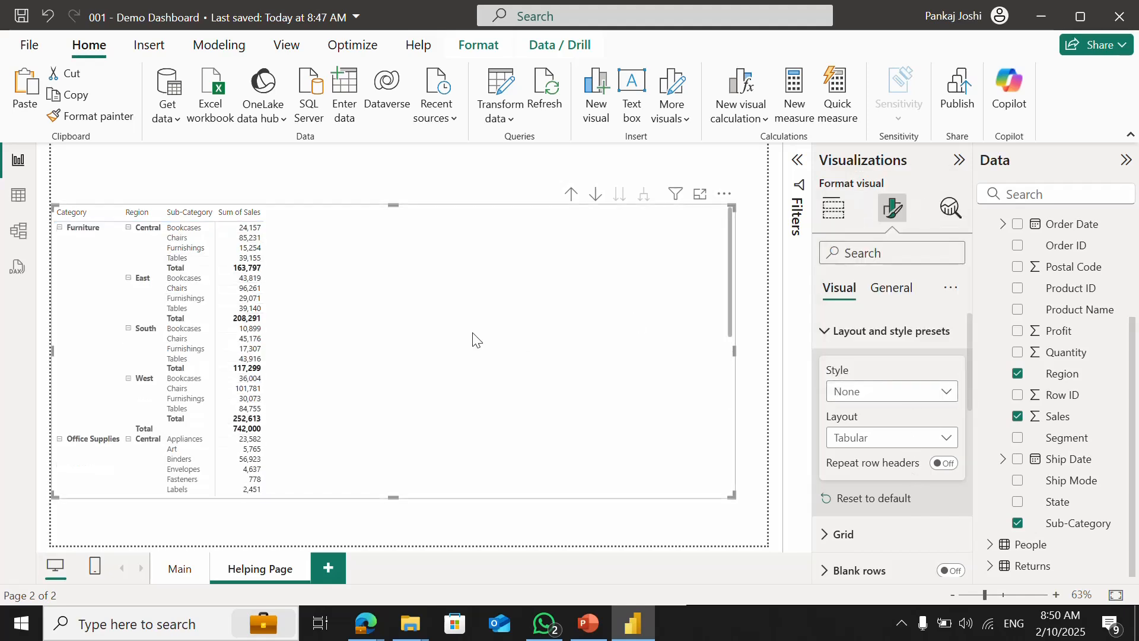
- Set the matrix's global font size to 13 in its grid options
{"action": "left_click", "coordinate": [828, 336]}
{"action": "left_click", "coordinate": [827, 380]}
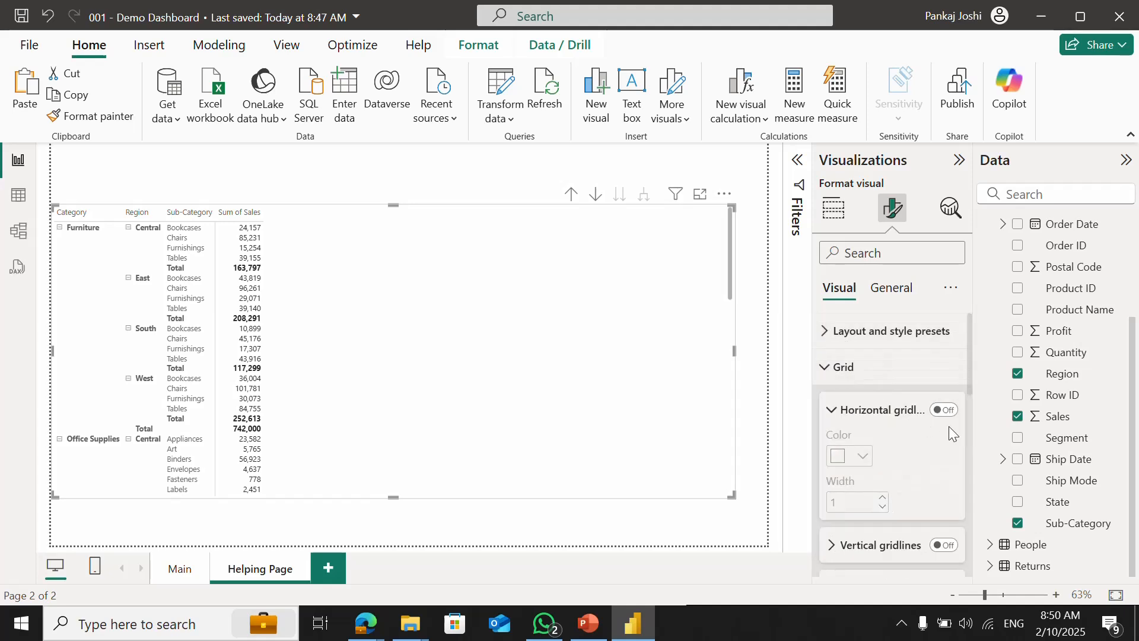
{"action": "scroll", "coordinate": [969, 464], "scroll_direction": "down", "scroll_amount": 3}
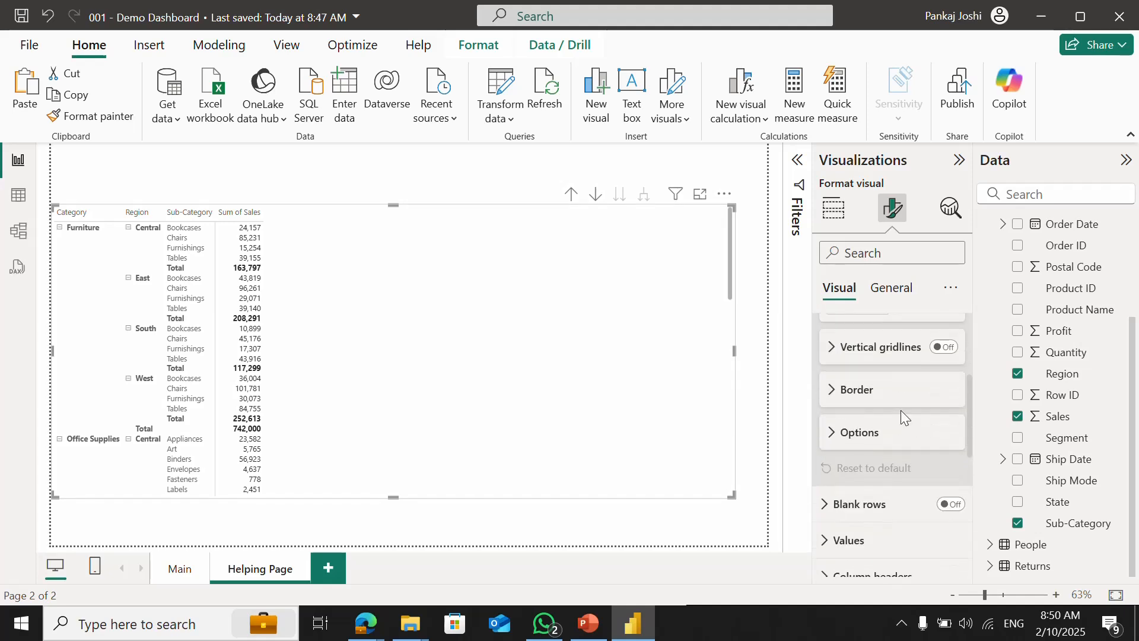
{"action": "left_click", "coordinate": [831, 433]}
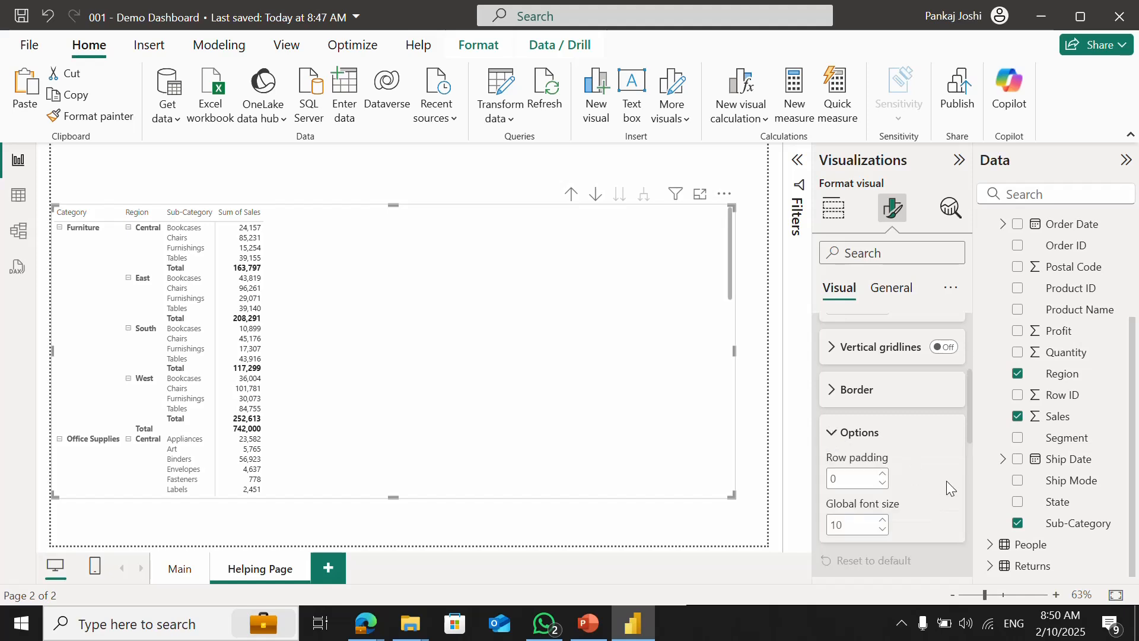
{"action": "left_click", "coordinate": [882, 520]}
{"action": "left_click", "coordinate": [882, 520]}
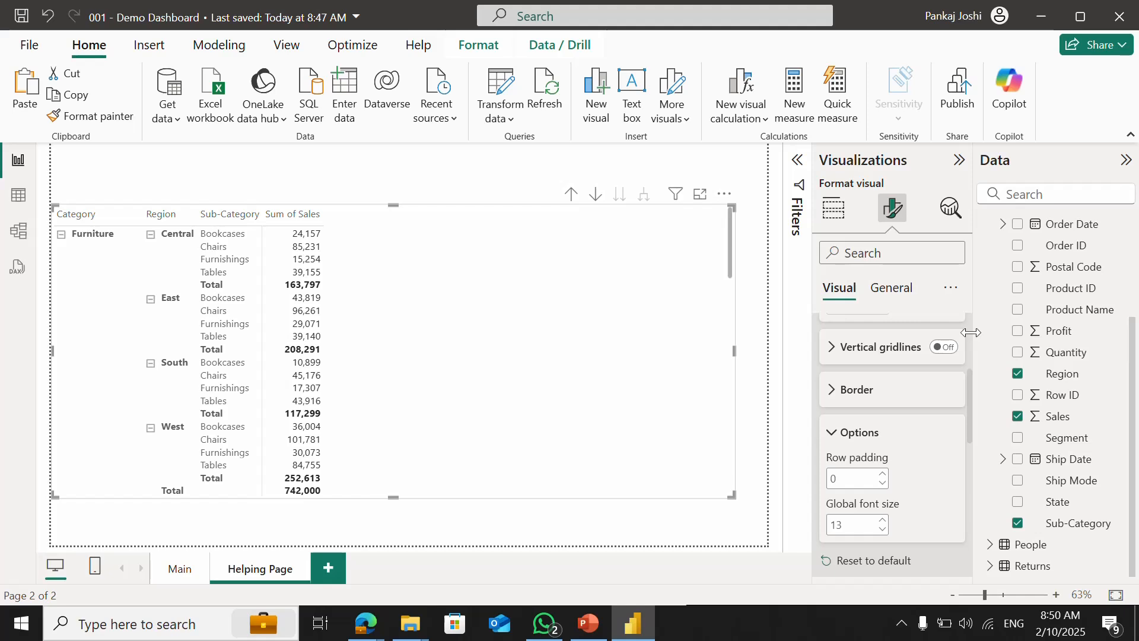
{"action": "scroll", "coordinate": [971, 332], "scroll_direction": "up", "scroll_amount": 5}
{"action": "left_click", "coordinate": [825, 367]}
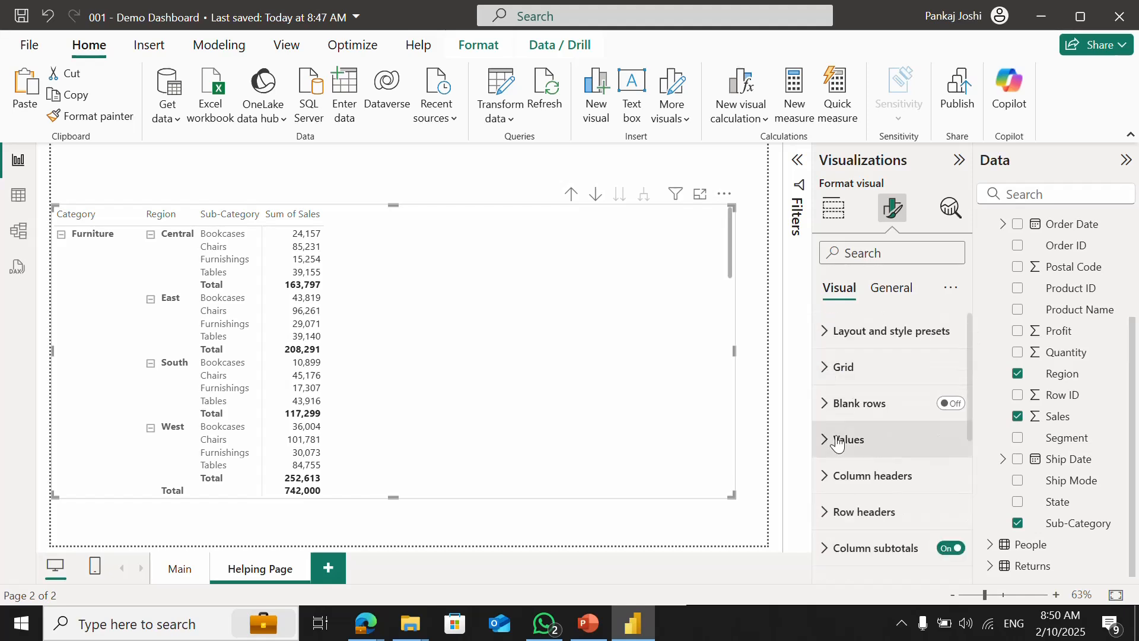
- Format the matrix column headers as bold with a light blue background and centre their titles
{"action": "left_click", "coordinate": [828, 477]}
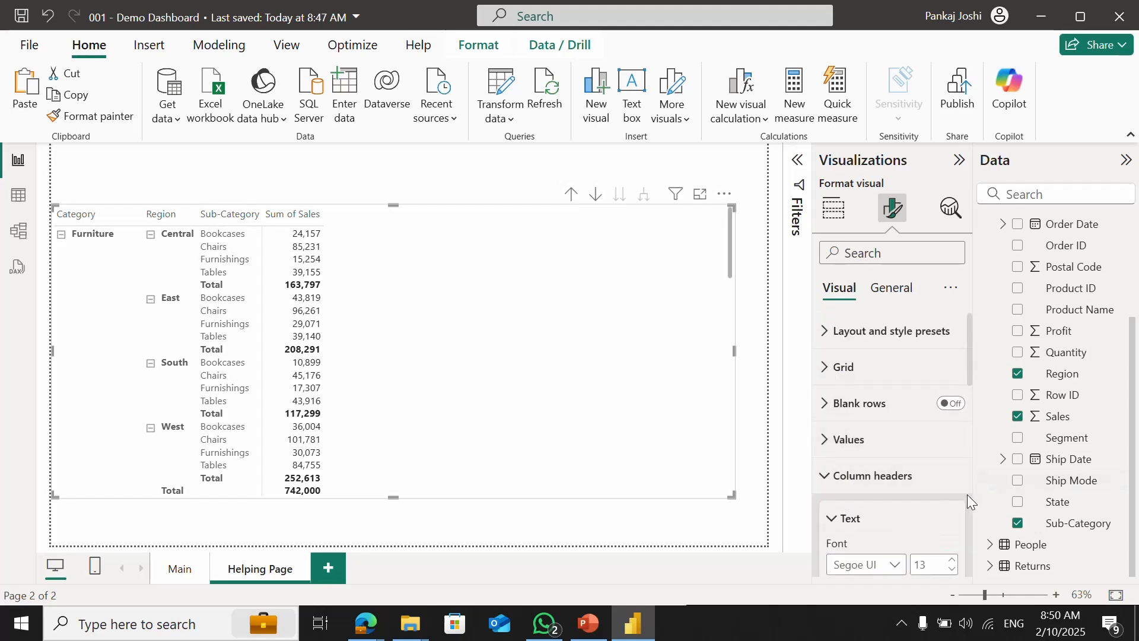
{"action": "scroll", "coordinate": [967, 496], "scroll_direction": "down", "scroll_amount": 3}
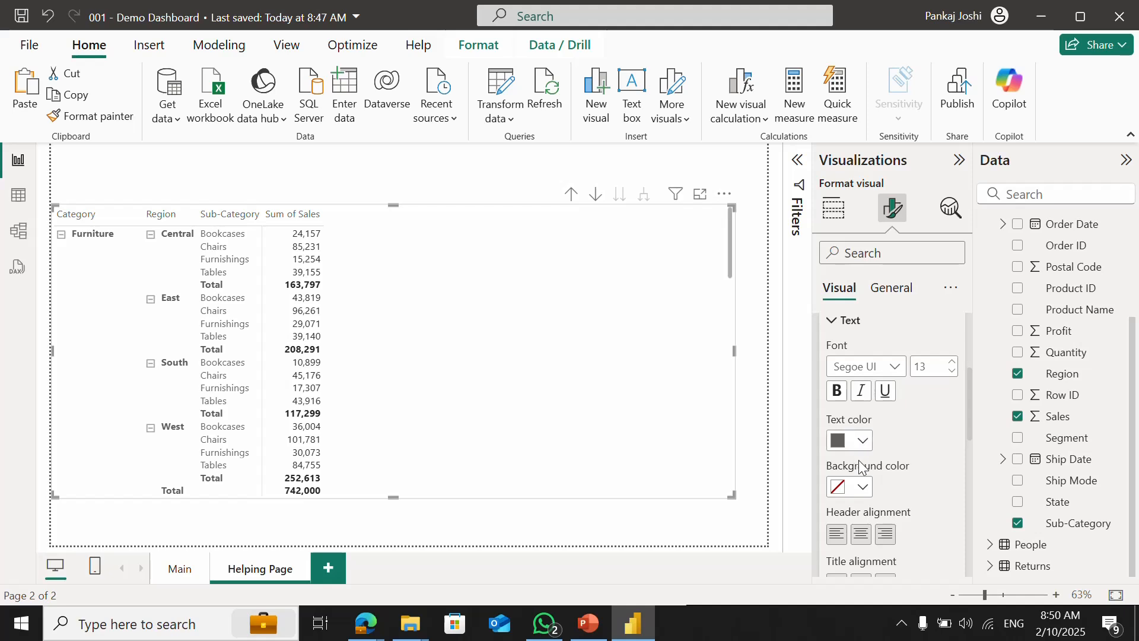
{"action": "left_click", "coordinate": [860, 485]}
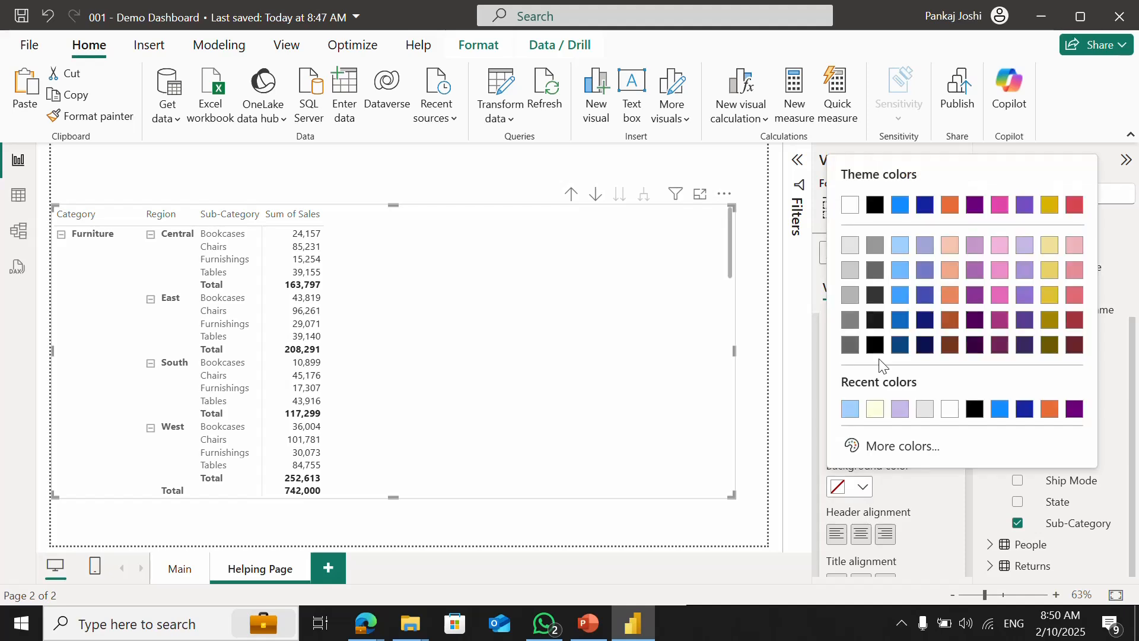
{"action": "left_click", "coordinate": [903, 253]}
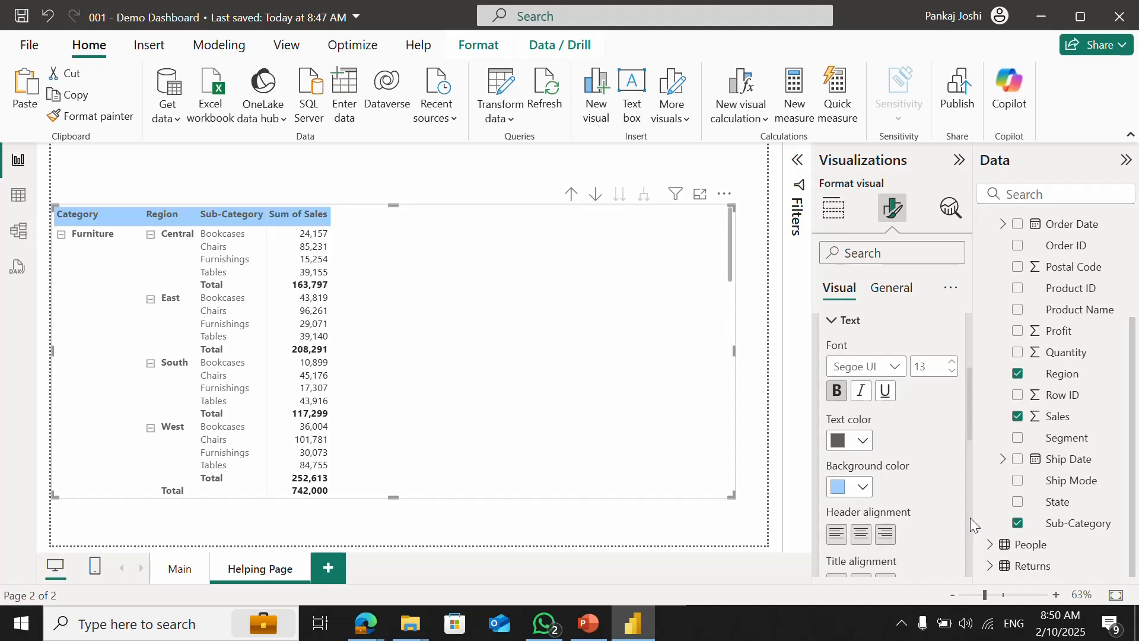
{"action": "scroll", "coordinate": [904, 472], "scroll_direction": "down", "scroll_amount": 3}
{"action": "left_click", "coordinate": [860, 386]}
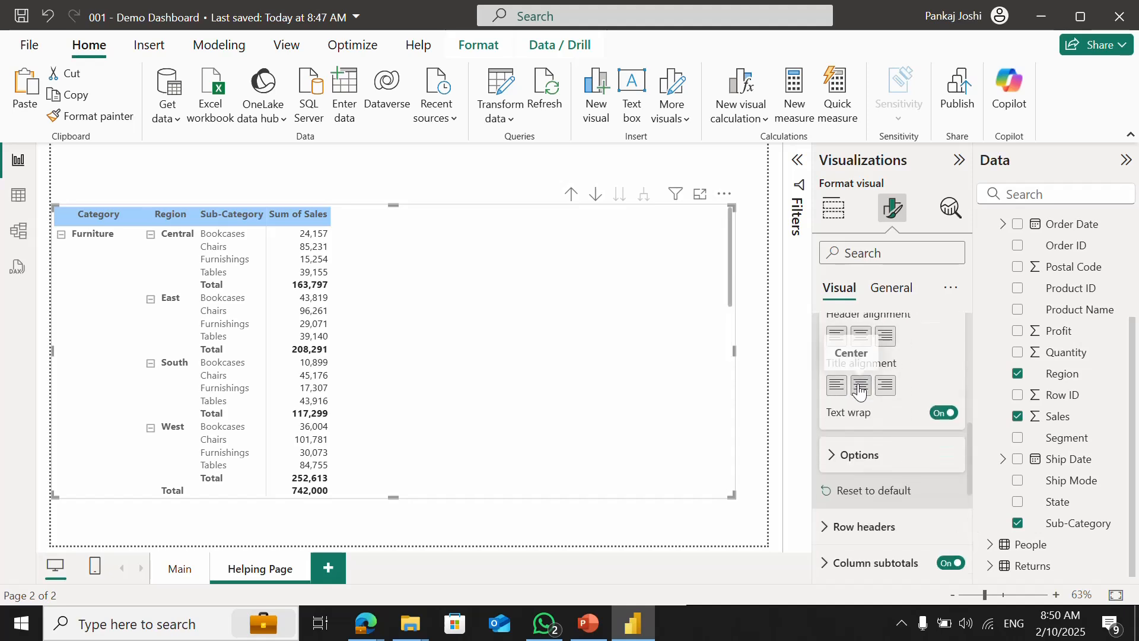
{"action": "left_click", "coordinate": [406, 173]}
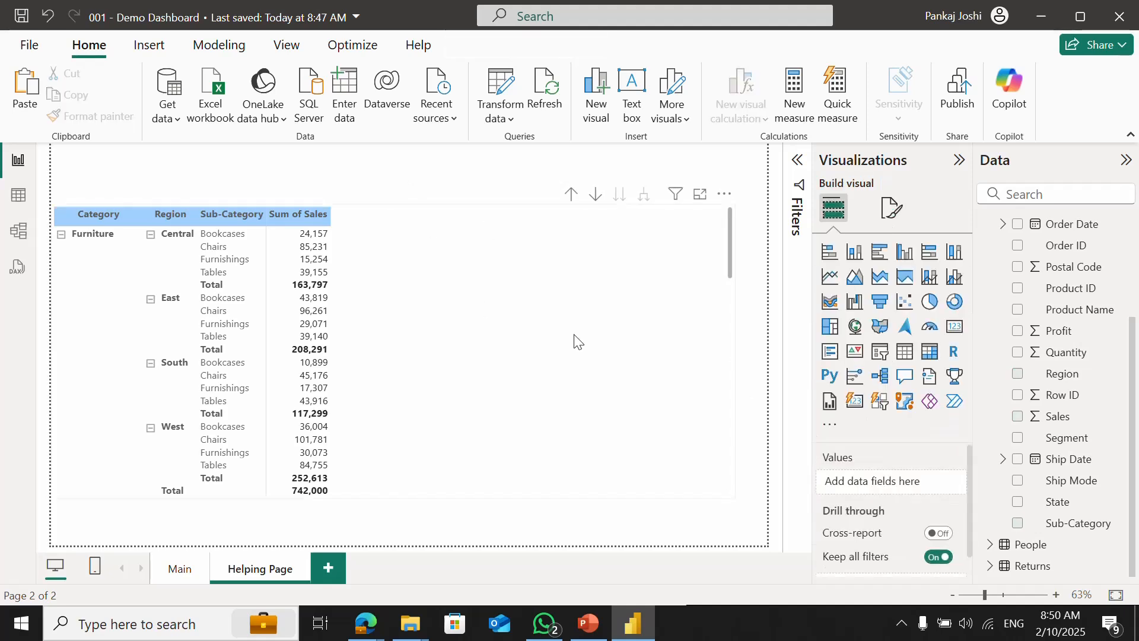
- Rename the matrix's Sum of Sales value field to Sales
{"action": "left_click", "coordinate": [574, 340]}
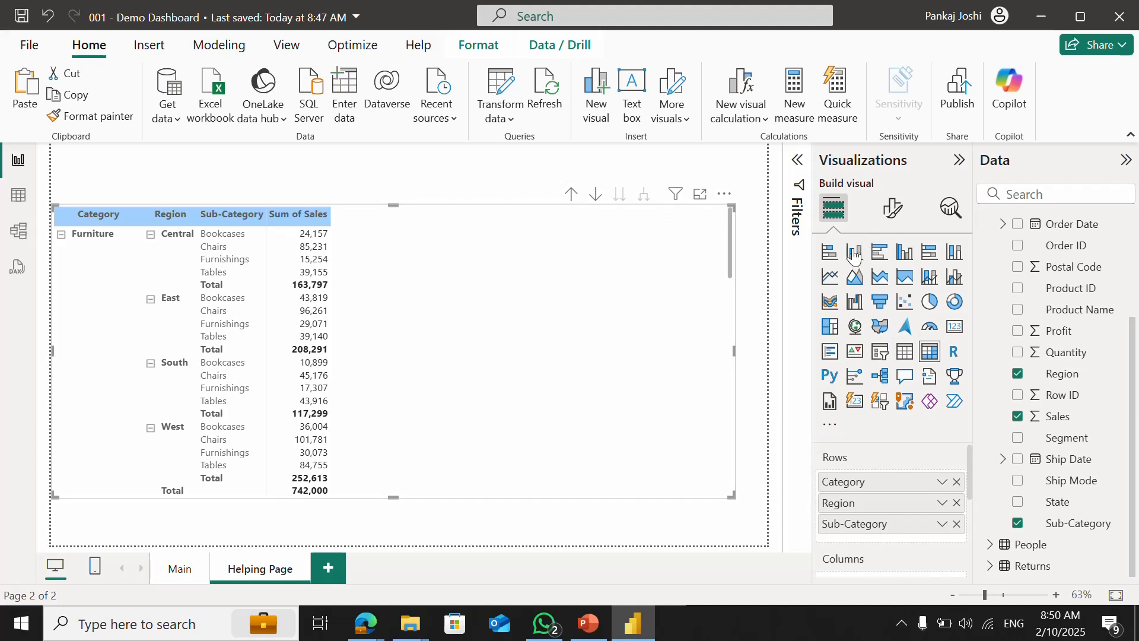
{"action": "left_click", "coordinate": [888, 208]}
{"action": "left_click", "coordinate": [834, 208]}
{"action": "scroll", "coordinate": [970, 534], "scroll_direction": "down", "scroll_amount": 3}
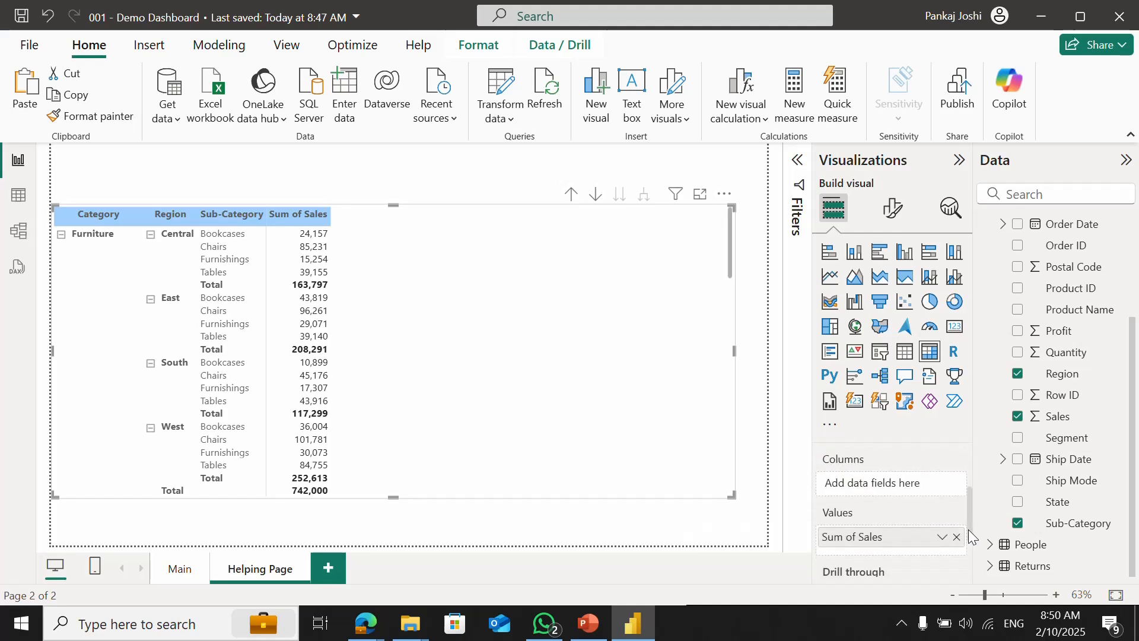
{"action": "double_click", "coordinate": [861, 538]}
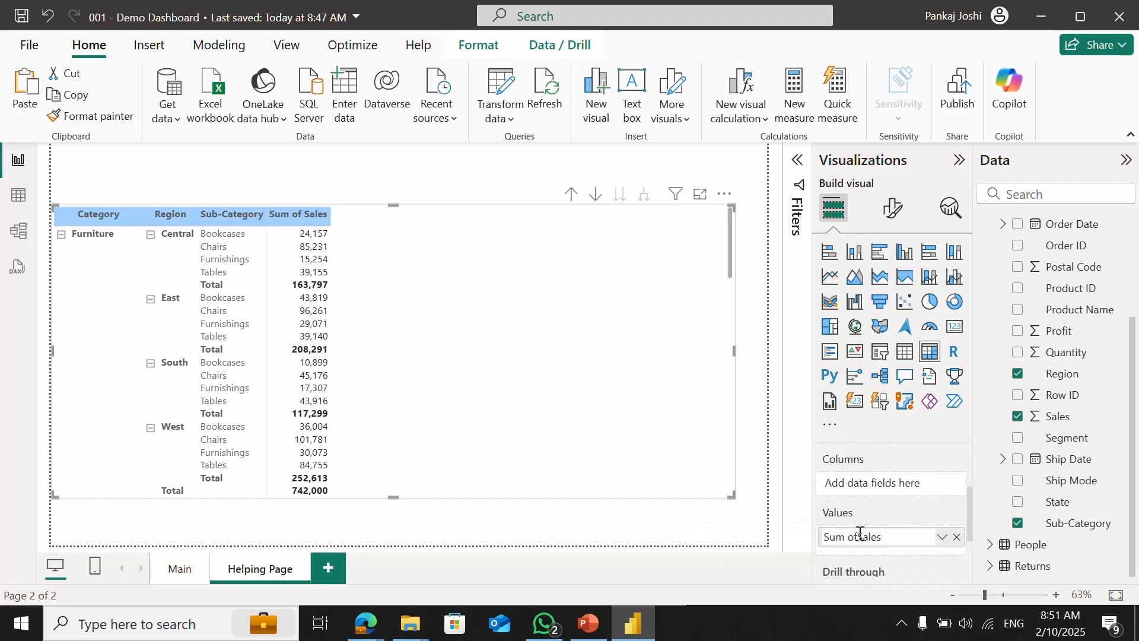
{"action": "key", "text": "BackSpace"}
{"action": "key", "text": "BackSpace"}
{"action": "key", "text": "BackSpace"}
{"action": "key", "text": "BackSpace"}
{"action": "key", "text": "BackSpace"}
{"action": "key", "text": "BackSpace"}
{"action": "key", "text": "Return"}
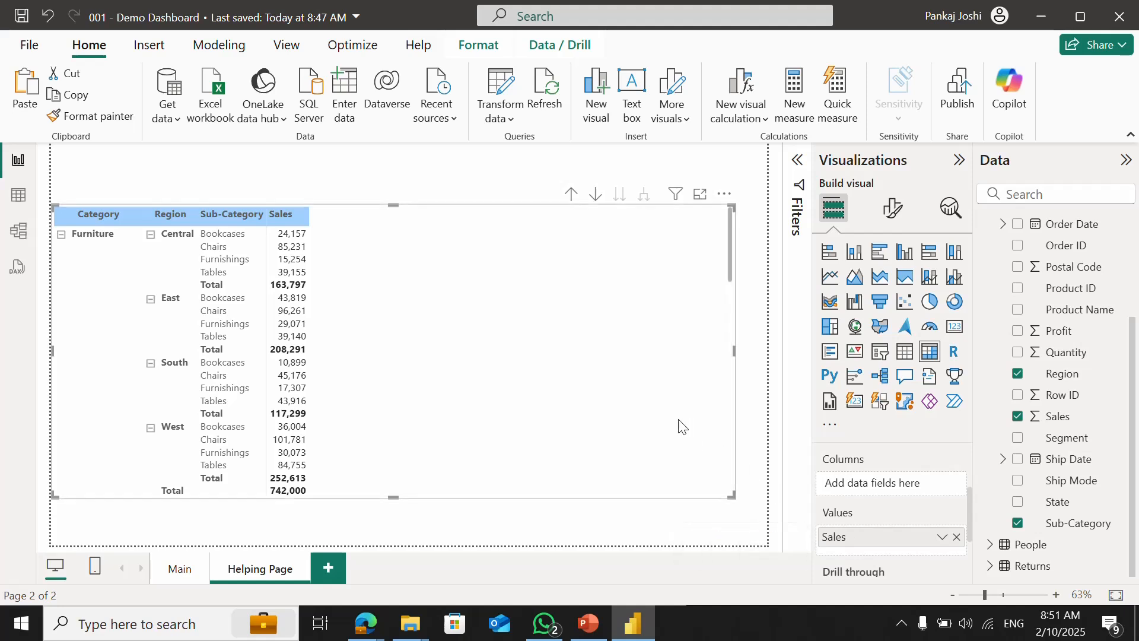
- Review the matrix on the Helping Page and the column tooltips of the Category Wise Sales chart on the Main page
{"action": "scroll", "coordinate": [380, 321], "scroll_direction": "down", "scroll_amount": 3}
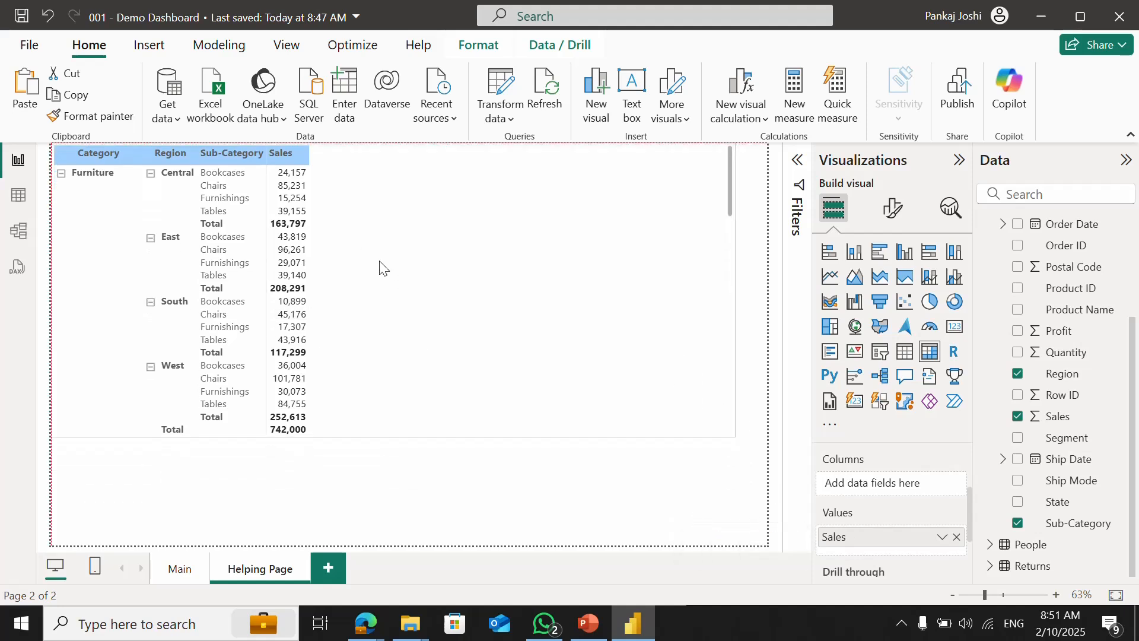
{"action": "left_click", "coordinate": [180, 571]}
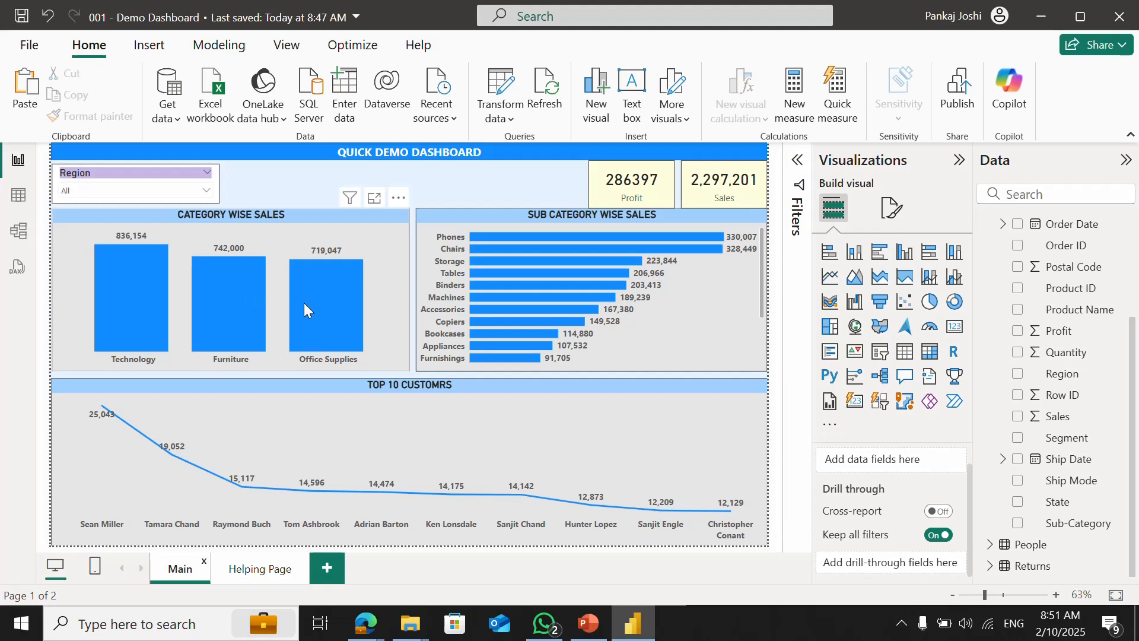
{"action": "left_click", "coordinate": [256, 571]}
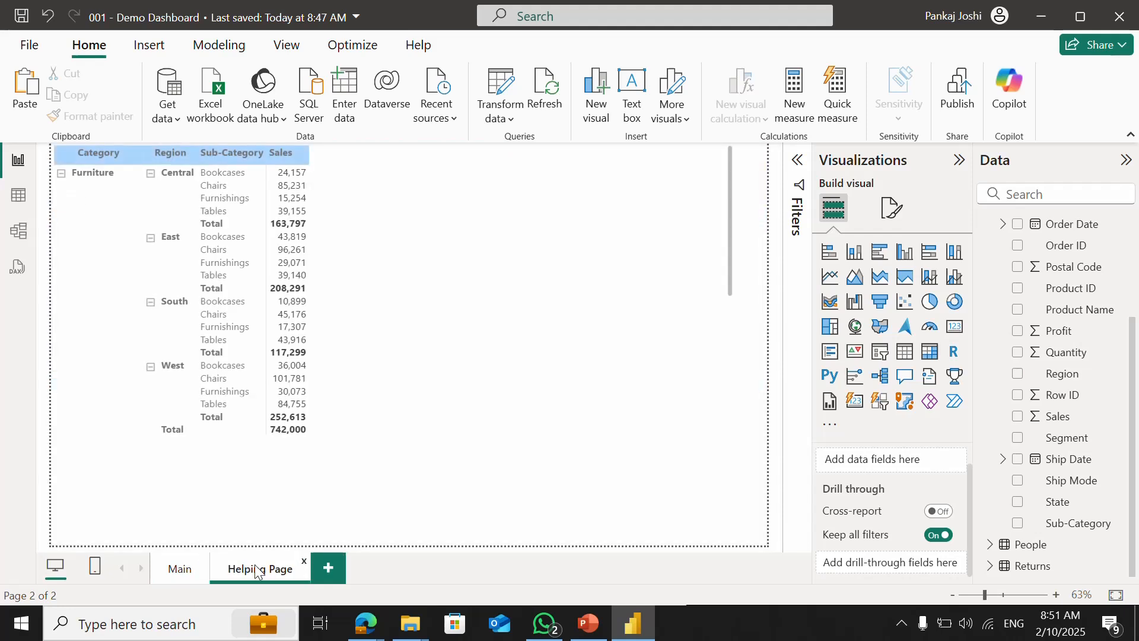
{"action": "left_click", "coordinate": [484, 415]}
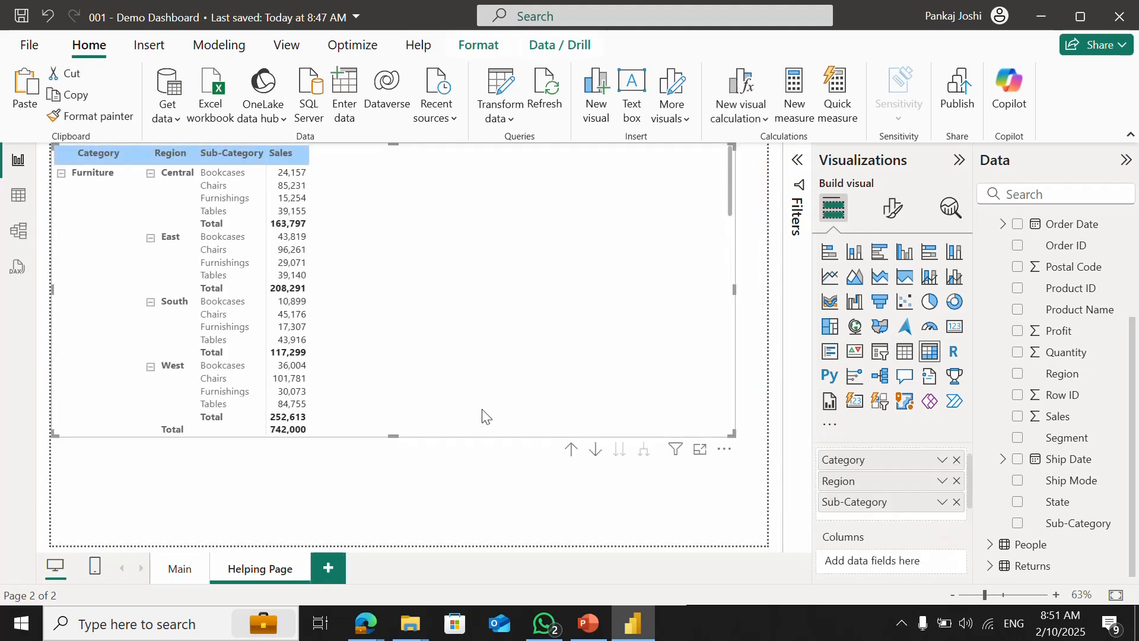
{"action": "left_click", "coordinate": [449, 505]}
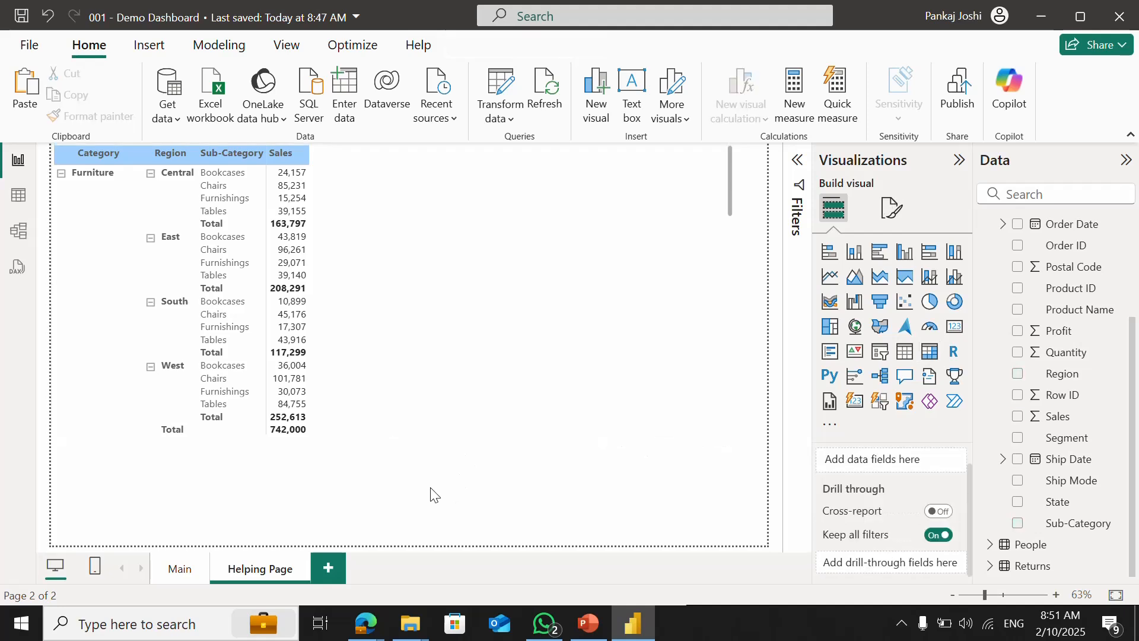
{"action": "left_click", "coordinate": [187, 582]}
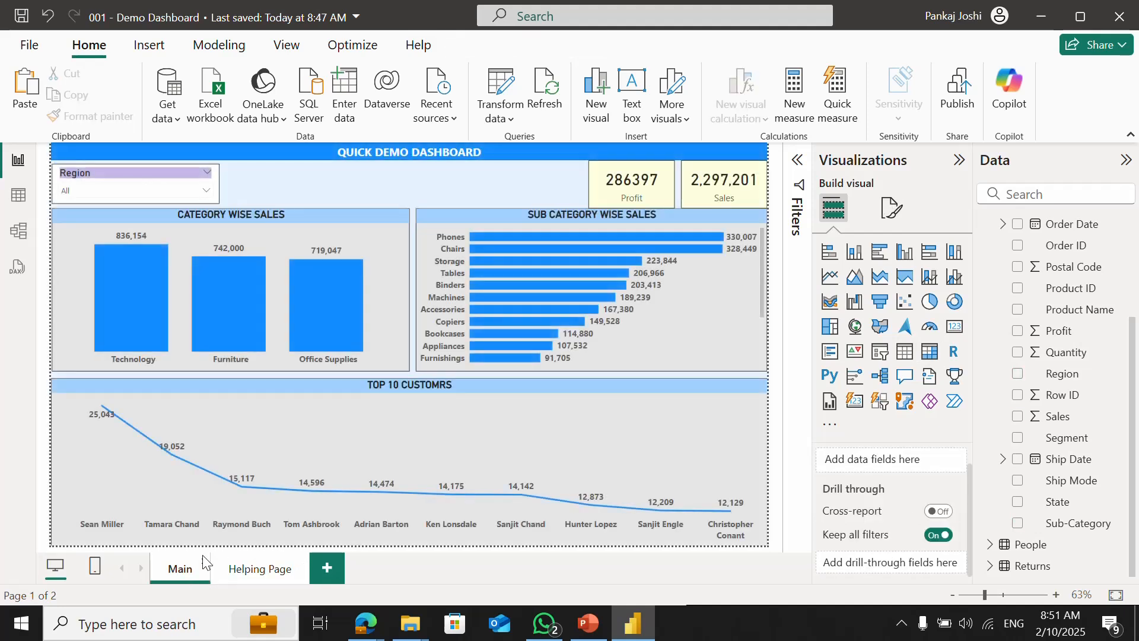
{"action": "mouse_move", "coordinate": [309, 312]}
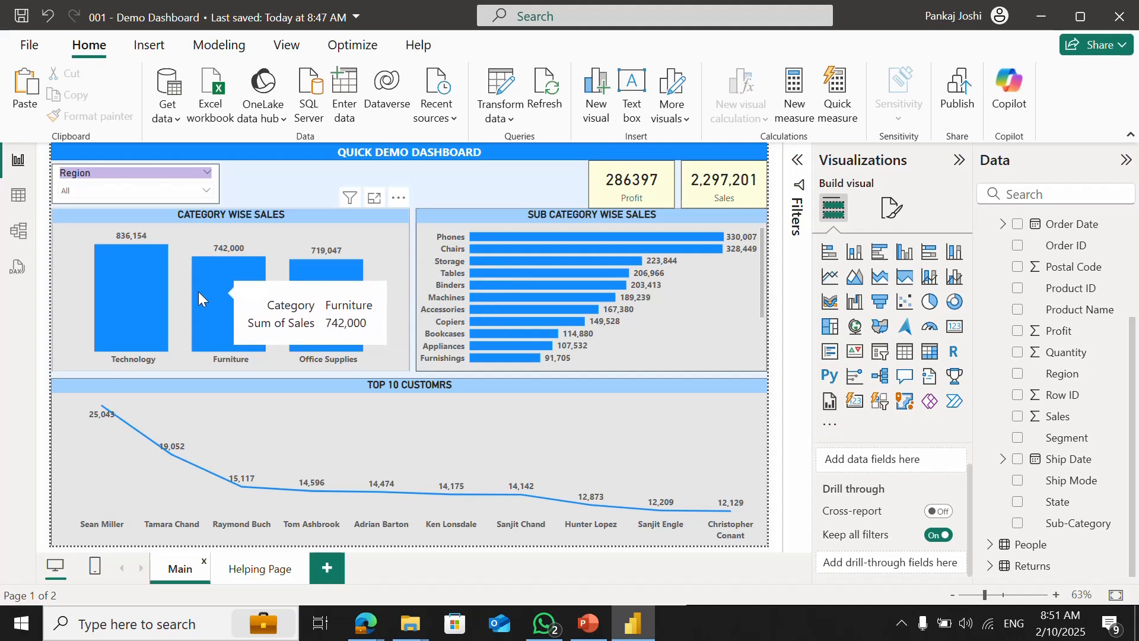
- Allow the Helping Page to be used as a tooltip in its page information
{"action": "left_click", "coordinate": [260, 569]}
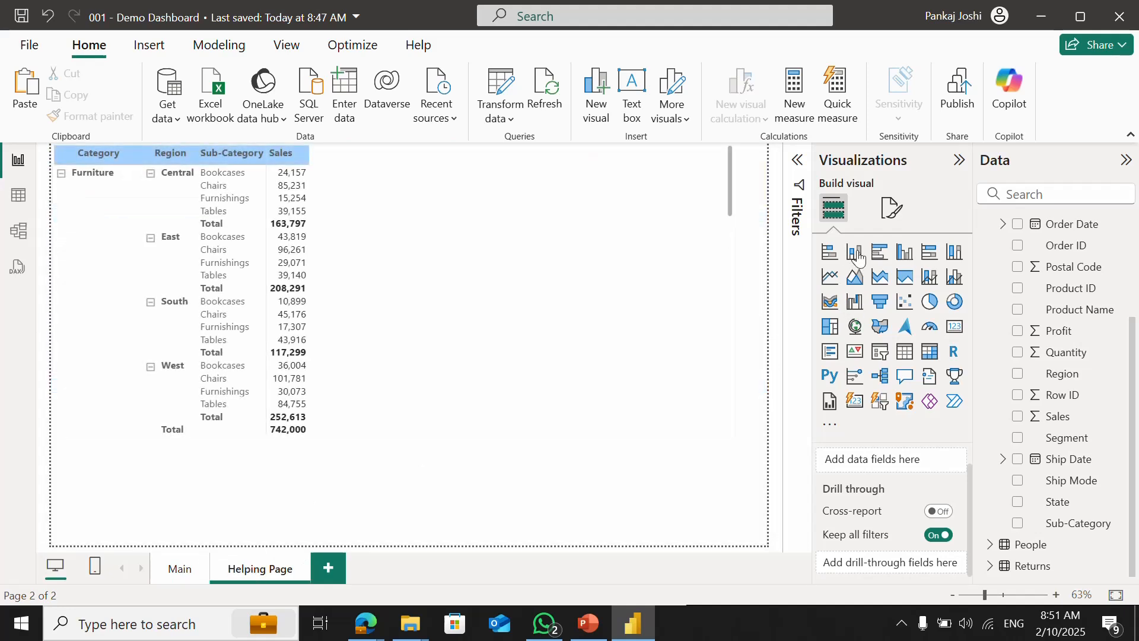
{"action": "left_click", "coordinate": [891, 208]}
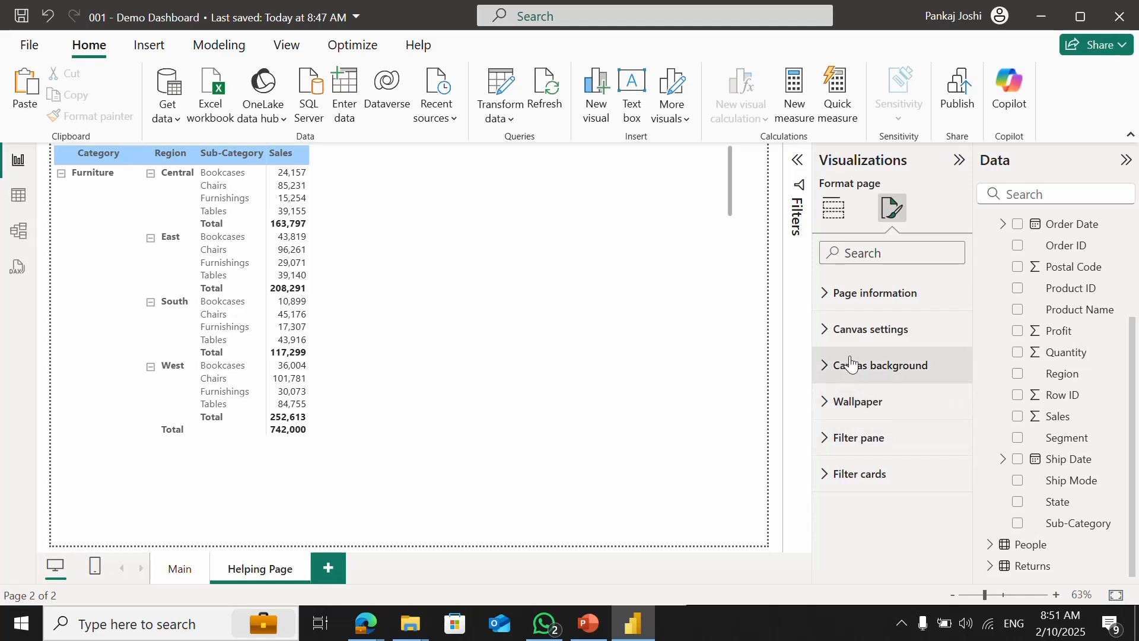
{"action": "left_click", "coordinate": [824, 295]}
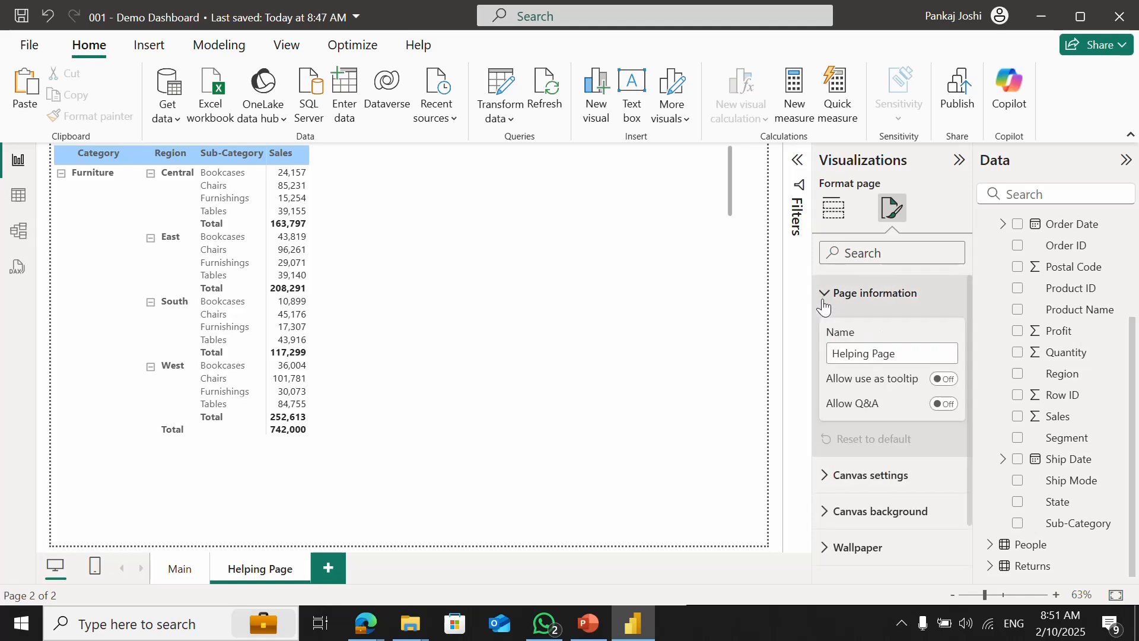
{"action": "left_click", "coordinate": [953, 385]}
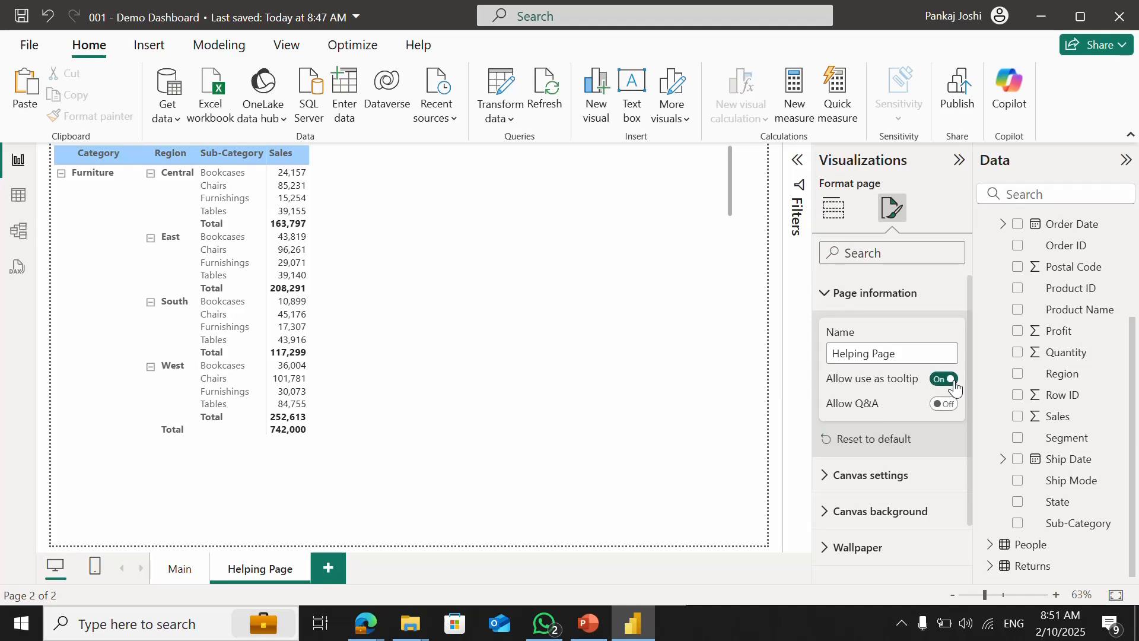
{"action": "left_click", "coordinate": [824, 300]}
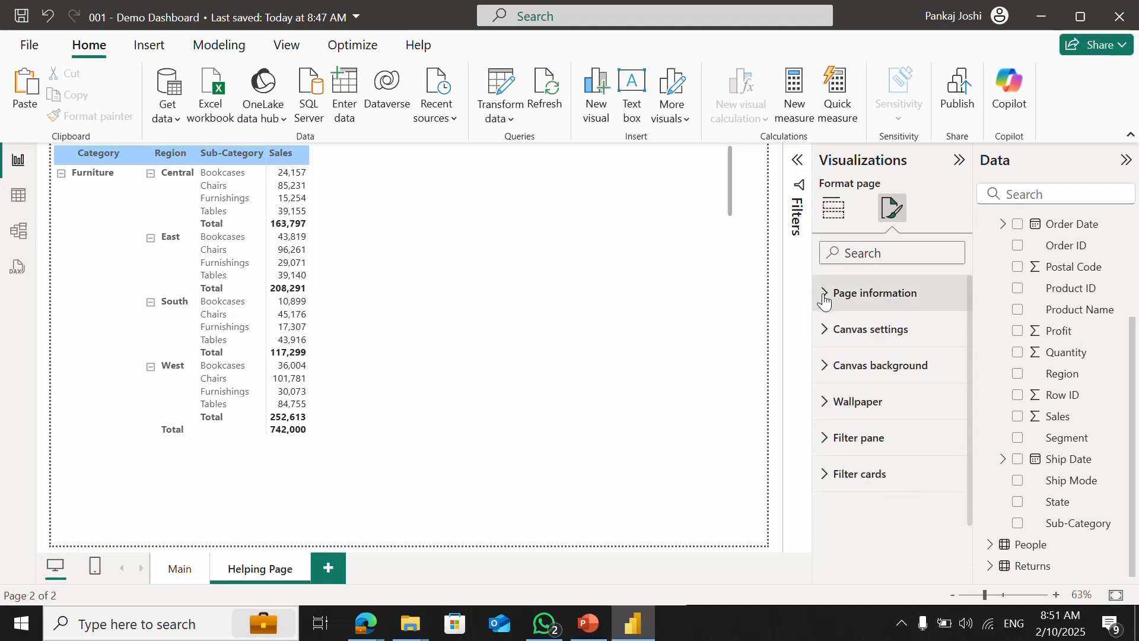
- Assign the Helping Page as the tooltip page of the Category Wise Sales chart on the Main page and preview it on the columns
{"action": "left_click", "coordinate": [187, 576]}
{"action": "left_click", "coordinate": [354, 244]}
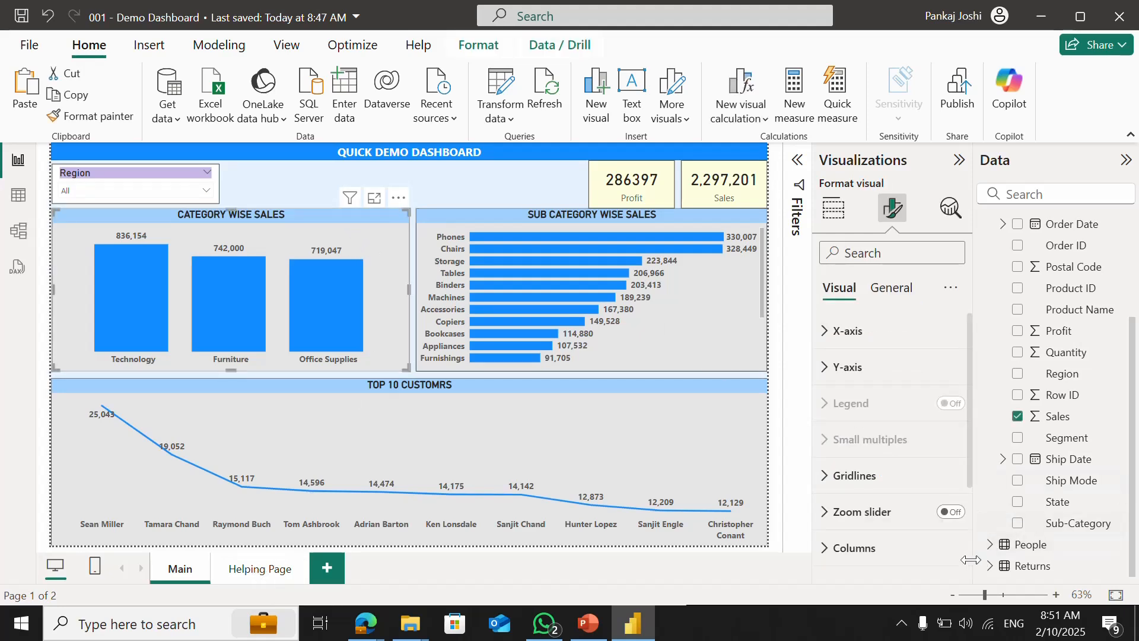
{"action": "scroll", "coordinate": [971, 560], "scroll_direction": "down", "scroll_amount": 3}
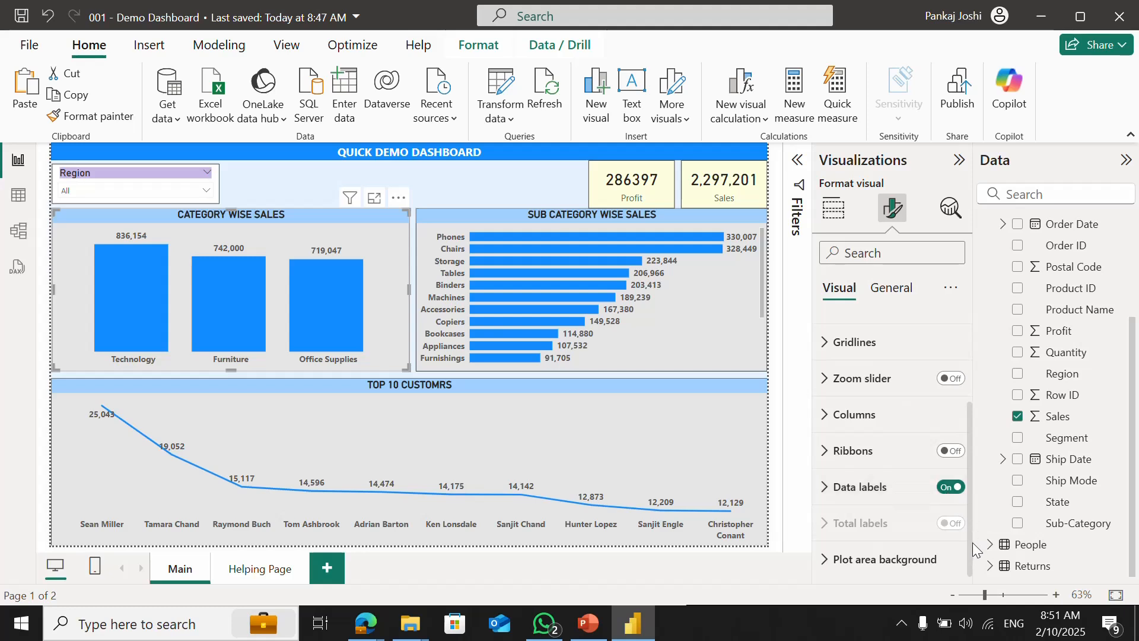
{"action": "scroll", "coordinate": [971, 504], "scroll_direction": "up", "scroll_amount": 1}
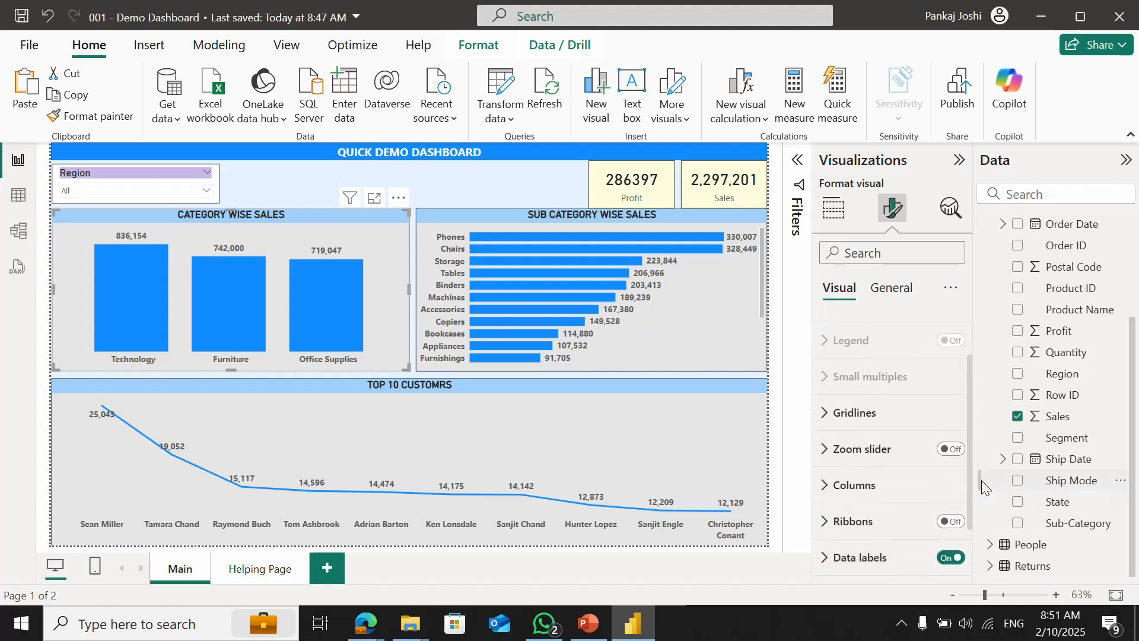
{"action": "left_click", "coordinate": [888, 288]}
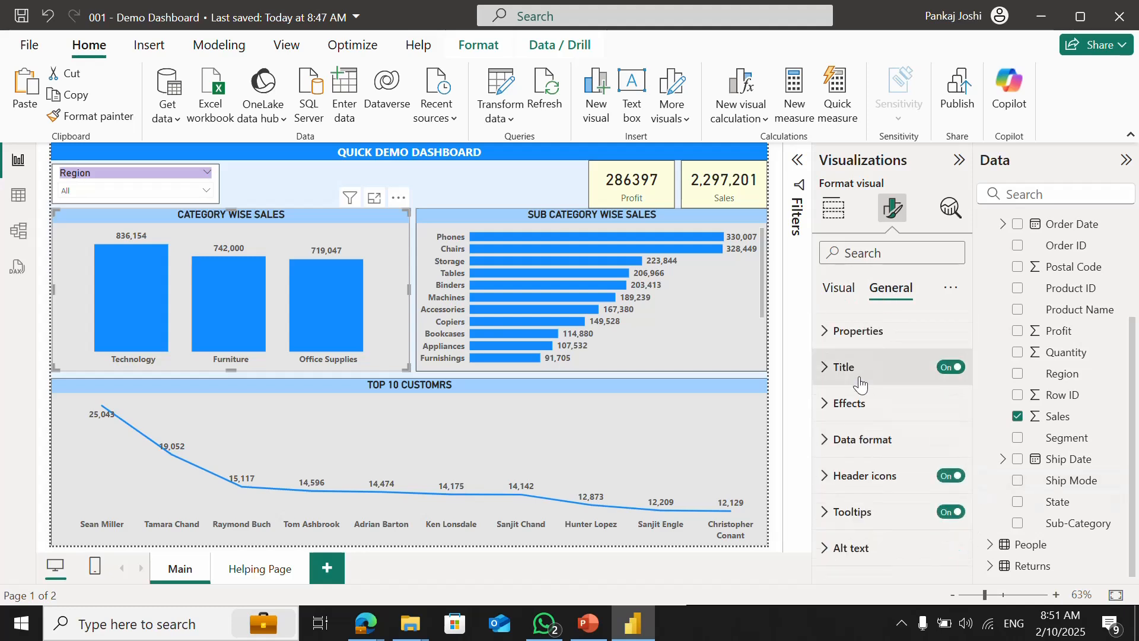
{"action": "left_click", "coordinate": [824, 512]}
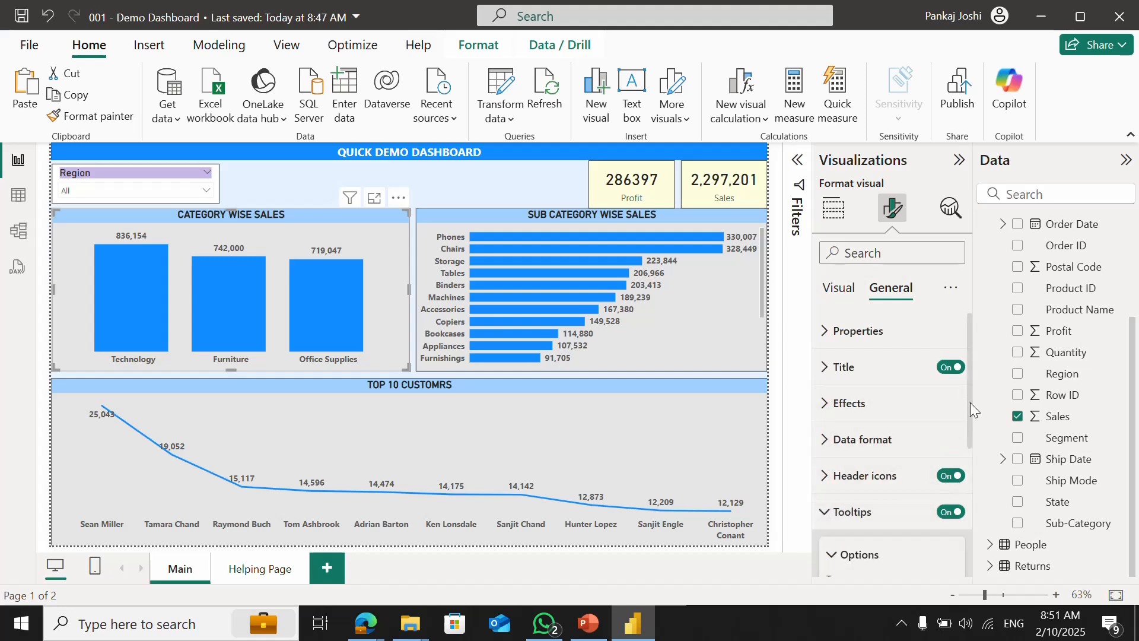
{"action": "left_click_drag", "start_coordinate": [970, 402], "coordinate": [985, 482]}
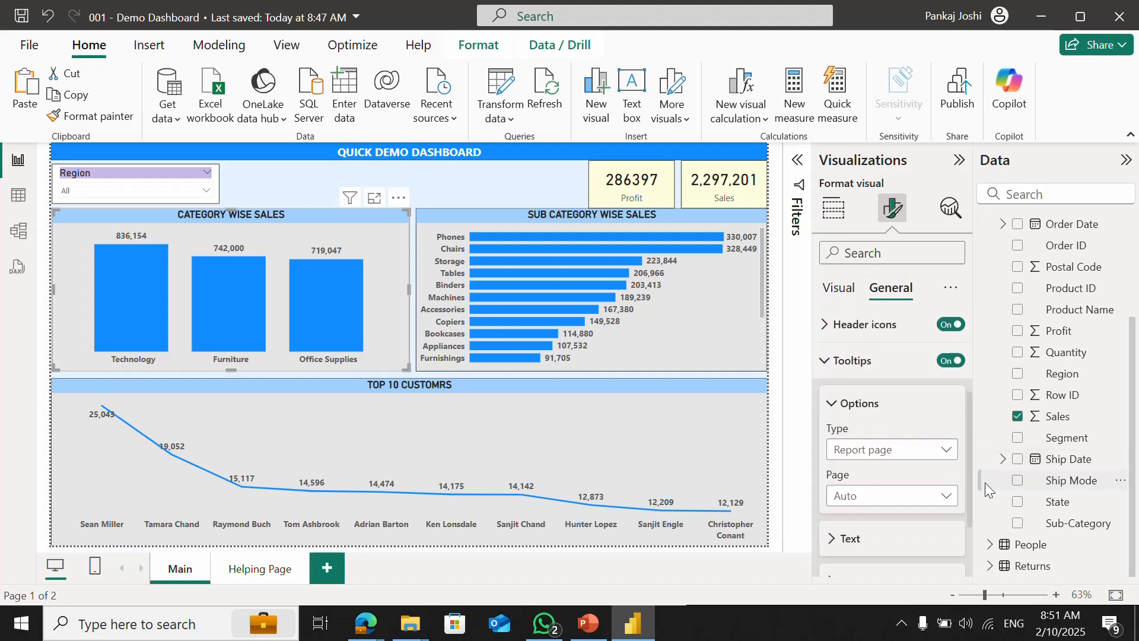
{"action": "left_click", "coordinate": [896, 501]}
{"action": "left_click", "coordinate": [889, 539]}
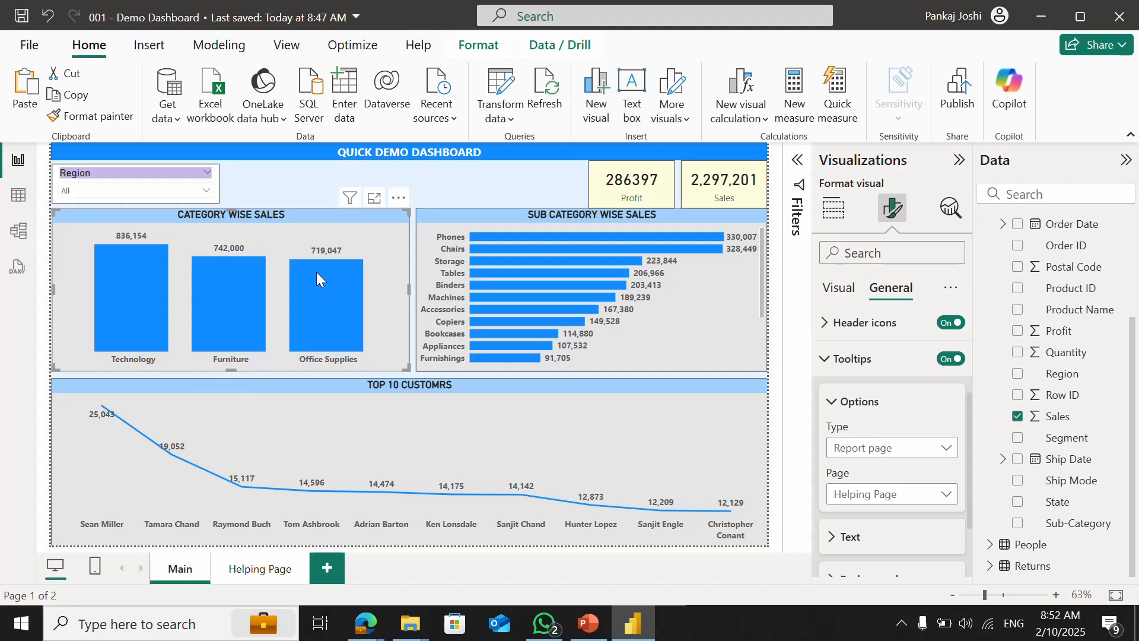
{"action": "mouse_move", "coordinate": [205, 281]}
{"action": "mouse_move", "coordinate": [137, 273]}
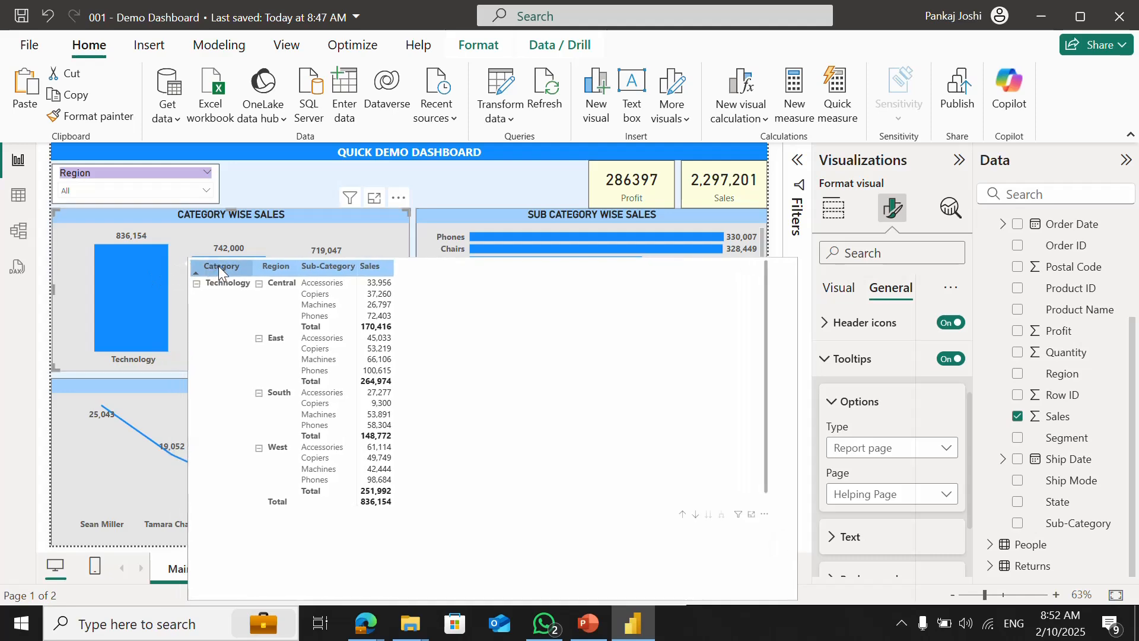
{"action": "mouse_move", "coordinate": [235, 301]}
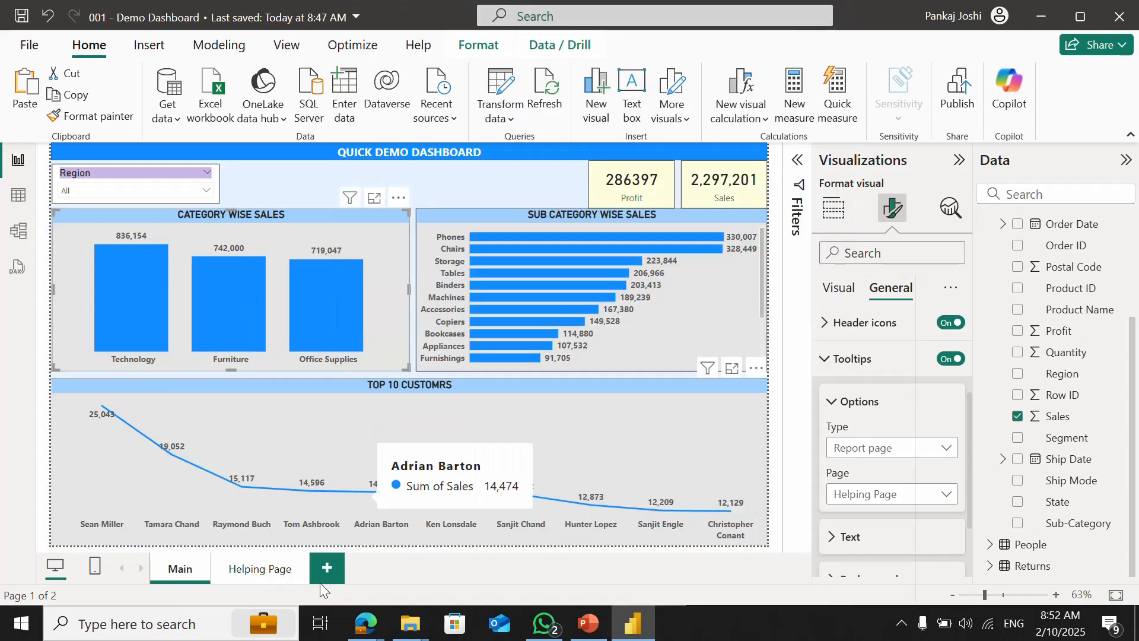
- Change the Helping Page's canvas type to Custom
{"action": "left_click", "coordinate": [245, 571]}
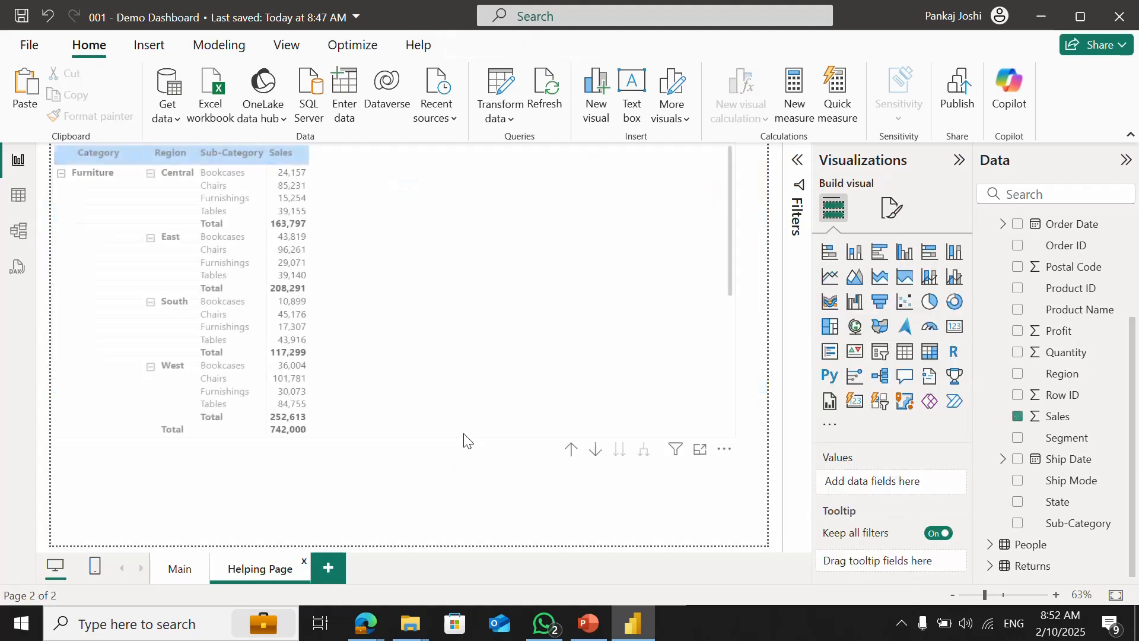
{"action": "left_click", "coordinate": [531, 374]}
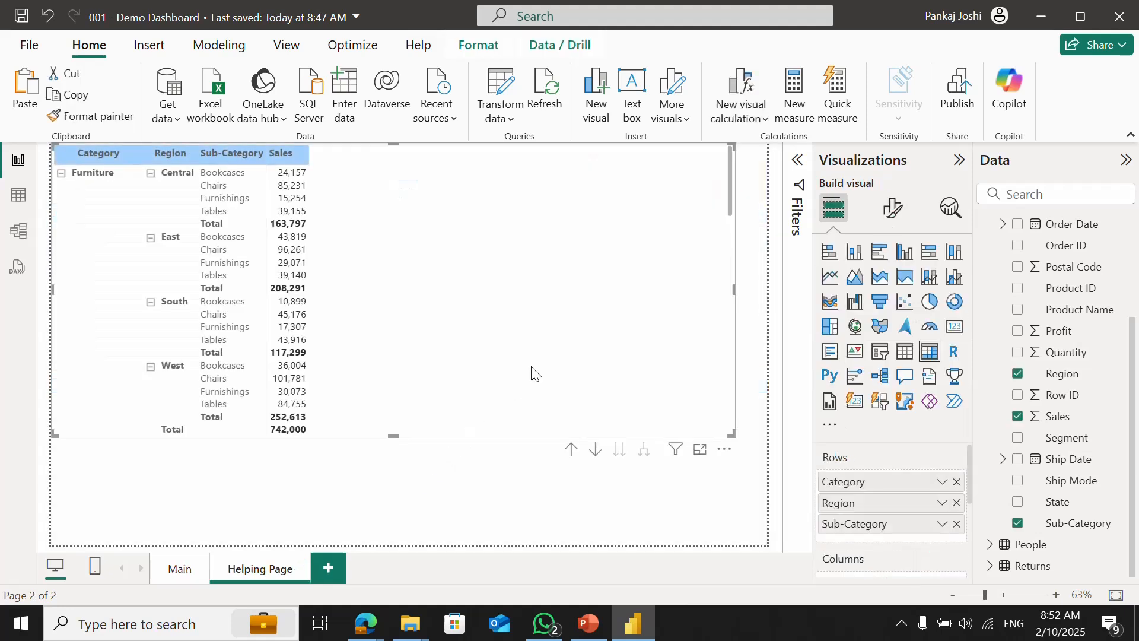
{"action": "left_click", "coordinate": [893, 209]}
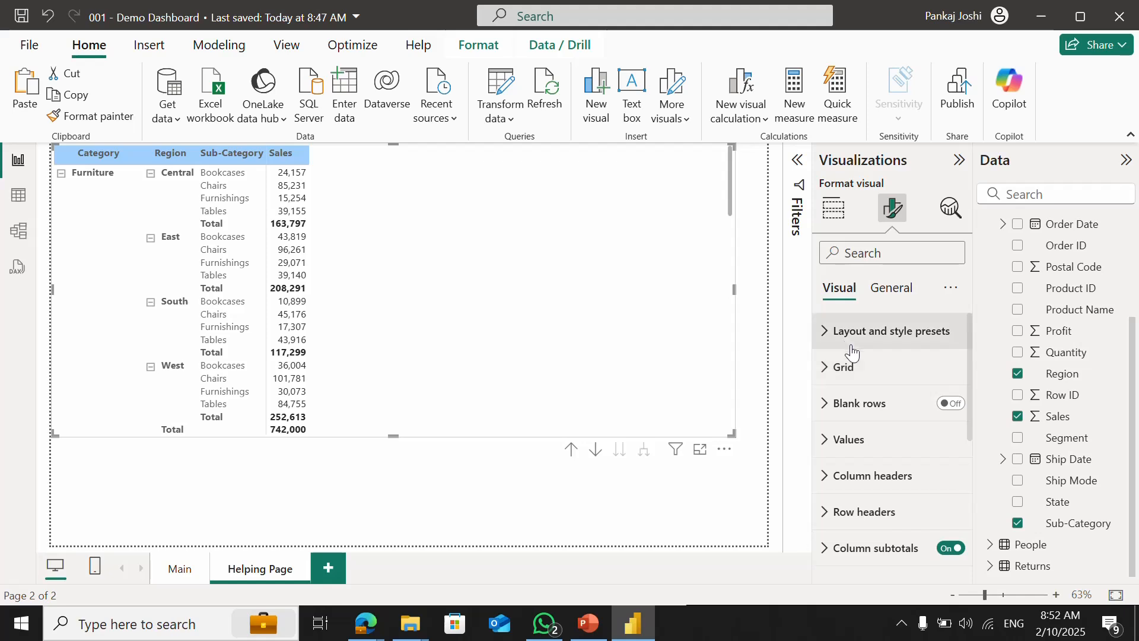
{"action": "left_click", "coordinate": [651, 519]}
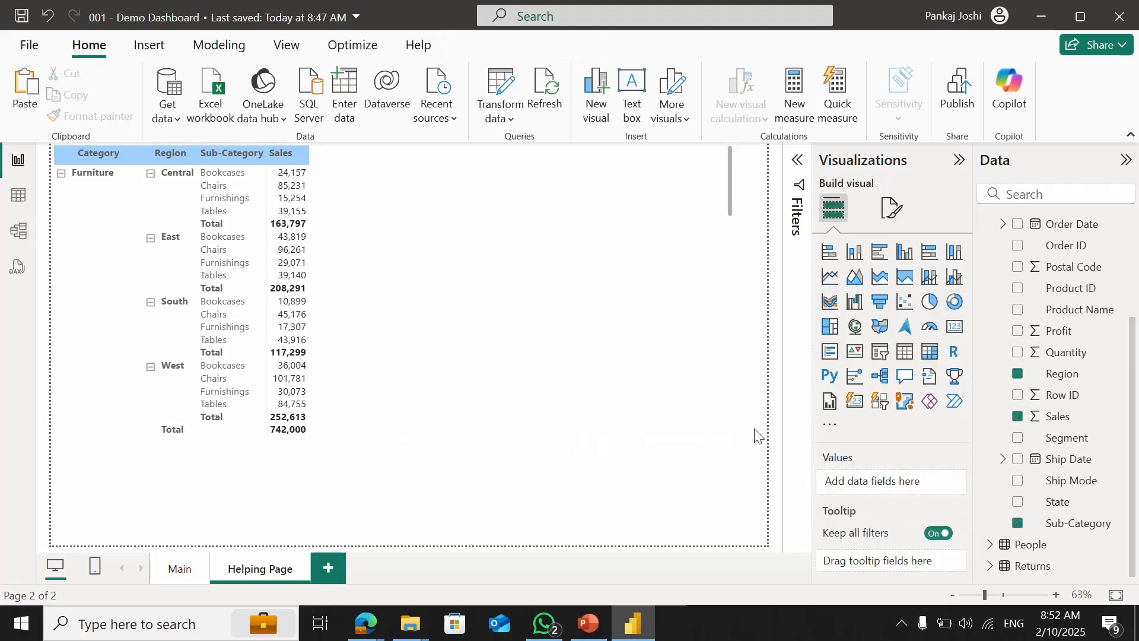
{"action": "left_click", "coordinate": [892, 208]}
{"action": "left_click", "coordinate": [858, 332]}
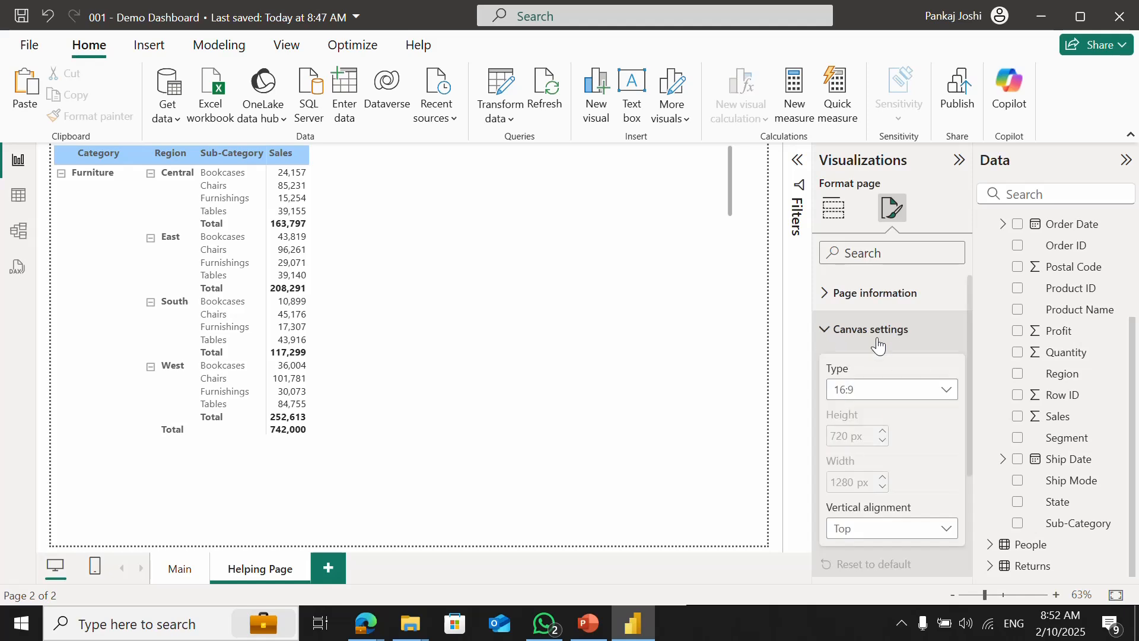
{"action": "left_click", "coordinate": [943, 391]}
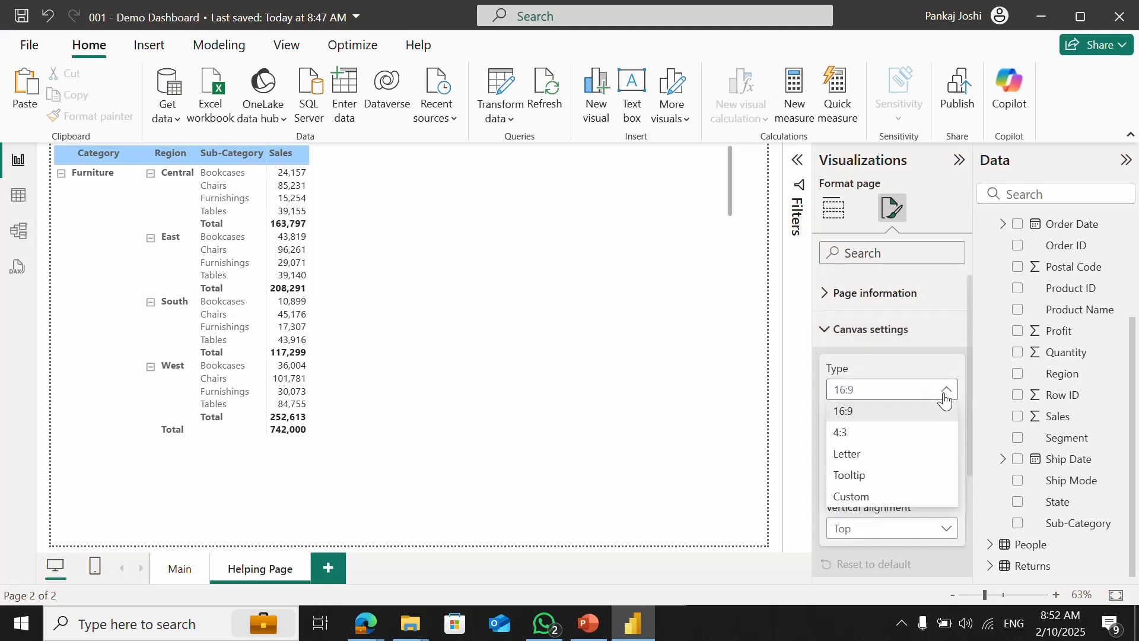
{"action": "left_click", "coordinate": [884, 497]}
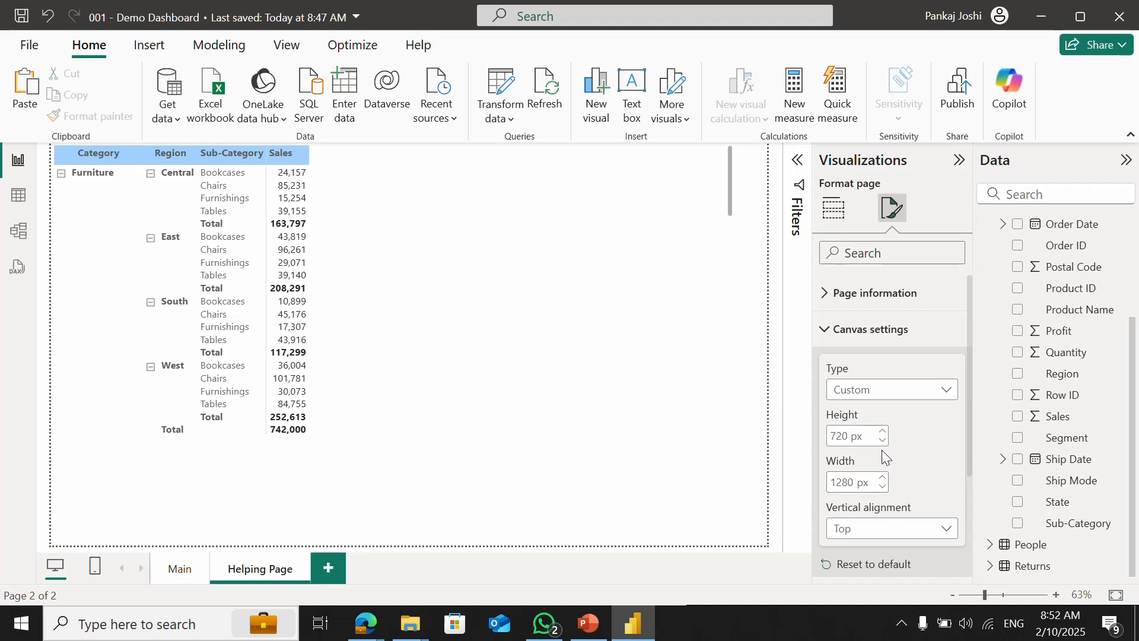
- Try a canvas height of 300 px for the Helping Page
{"action": "left_click", "coordinate": [869, 438]}
{"action": "type", "text": "300"}
{"action": "key", "text": "Return"}
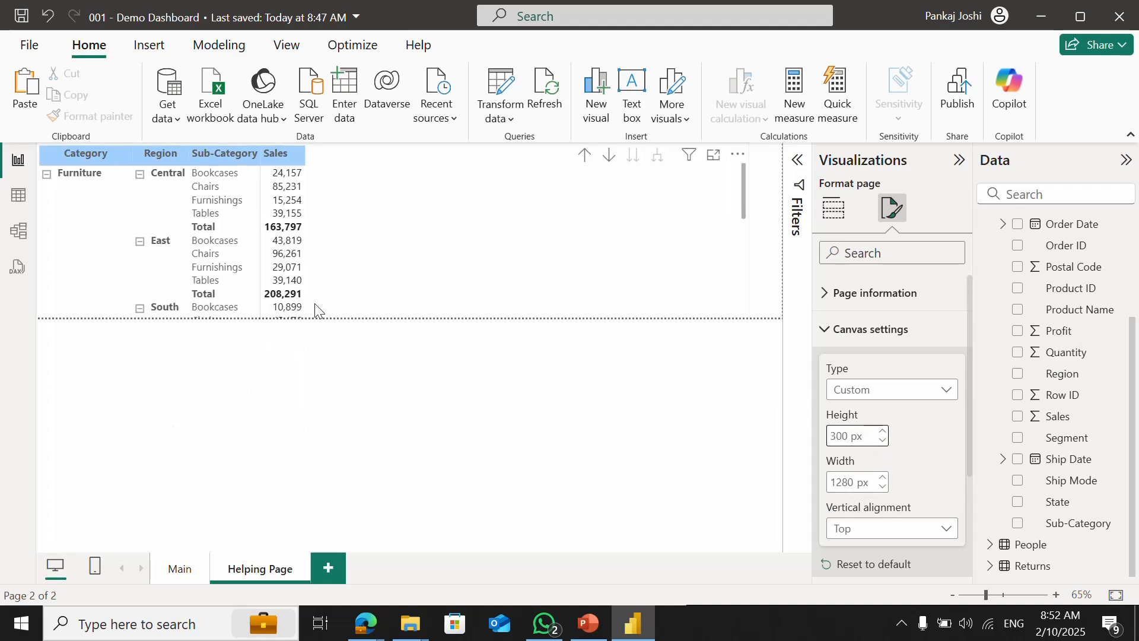
- Set the Helping Page's canvas height to 500 px
{"action": "left_click", "coordinate": [870, 436]}
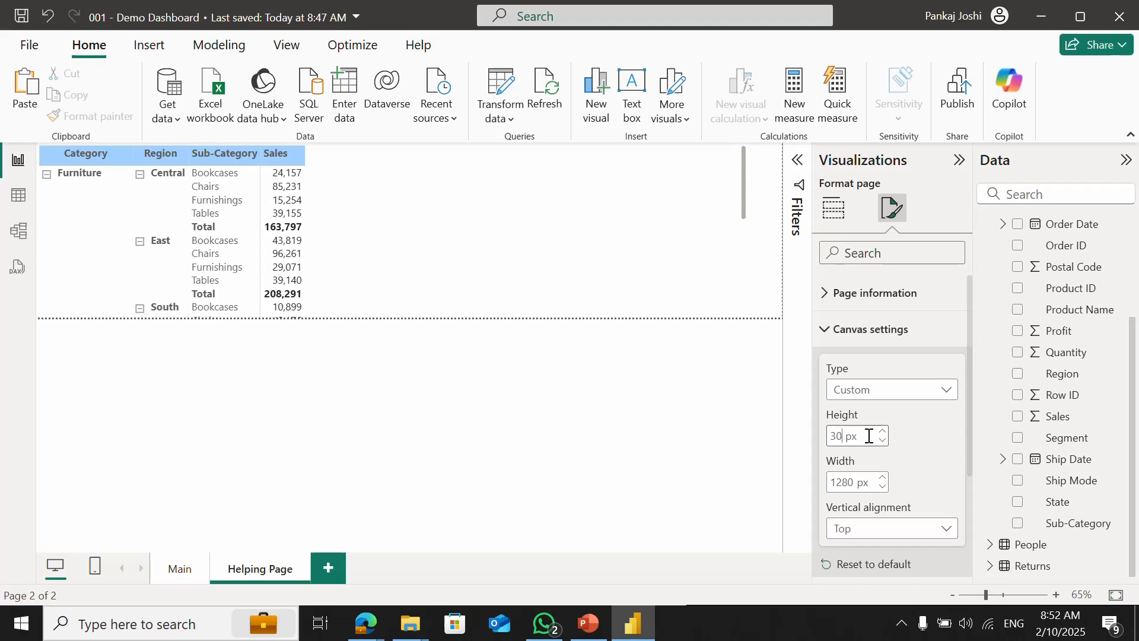
{"action": "key", "text": "BackSpace"}
{"action": "type", "text": "500"}
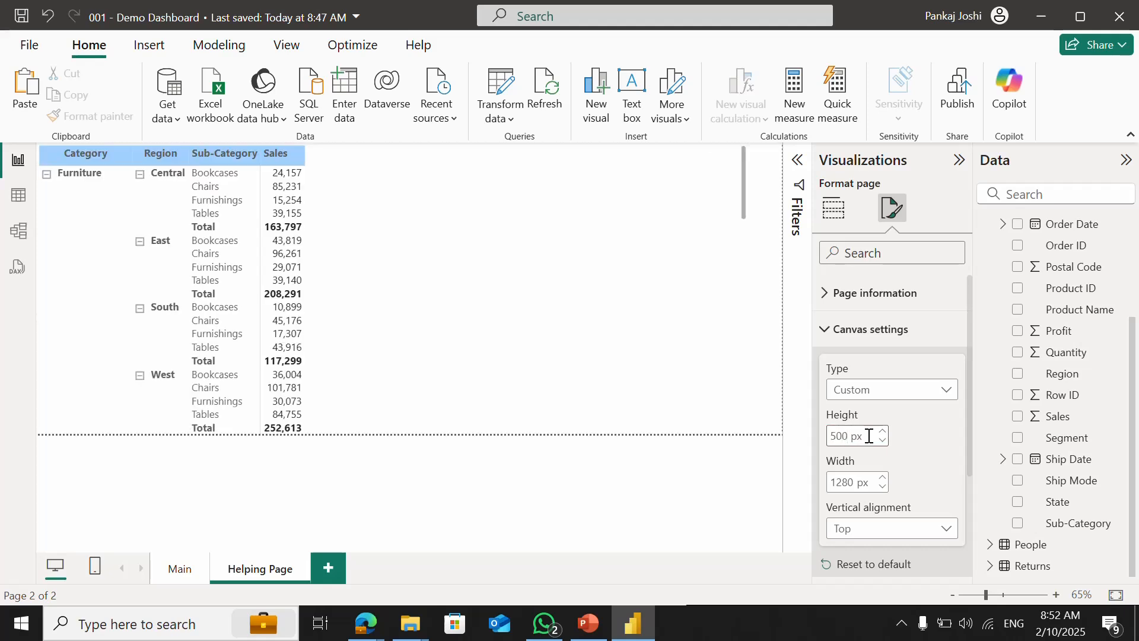
- Set the Helping Page's canvas width to 500 px
{"action": "left_click", "coordinate": [853, 484]}
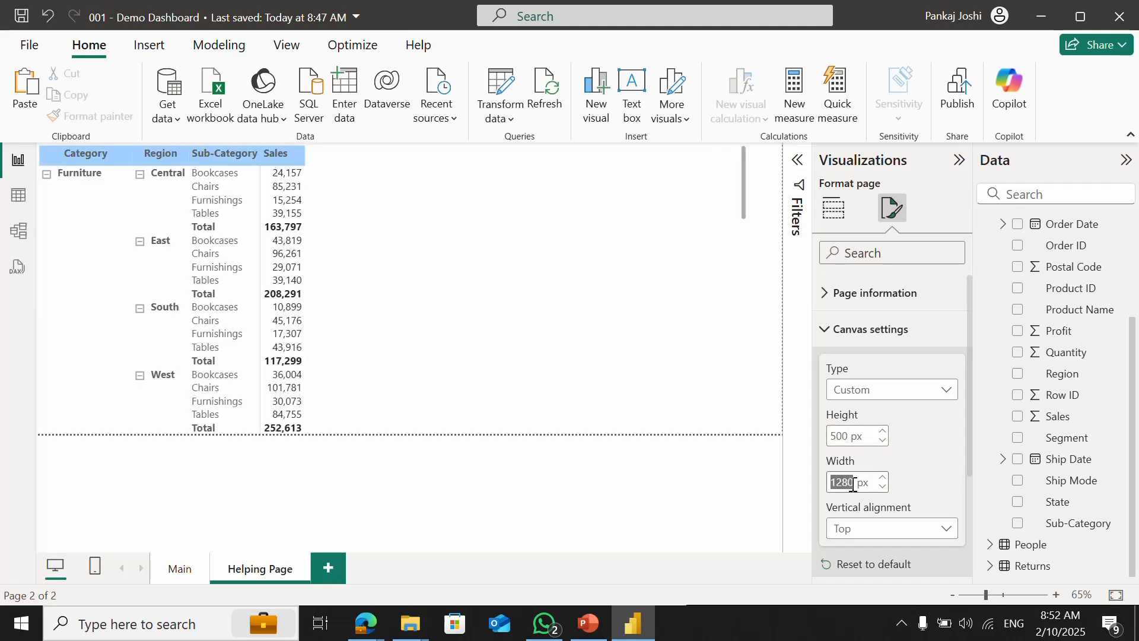
{"action": "type", "text": "300"}
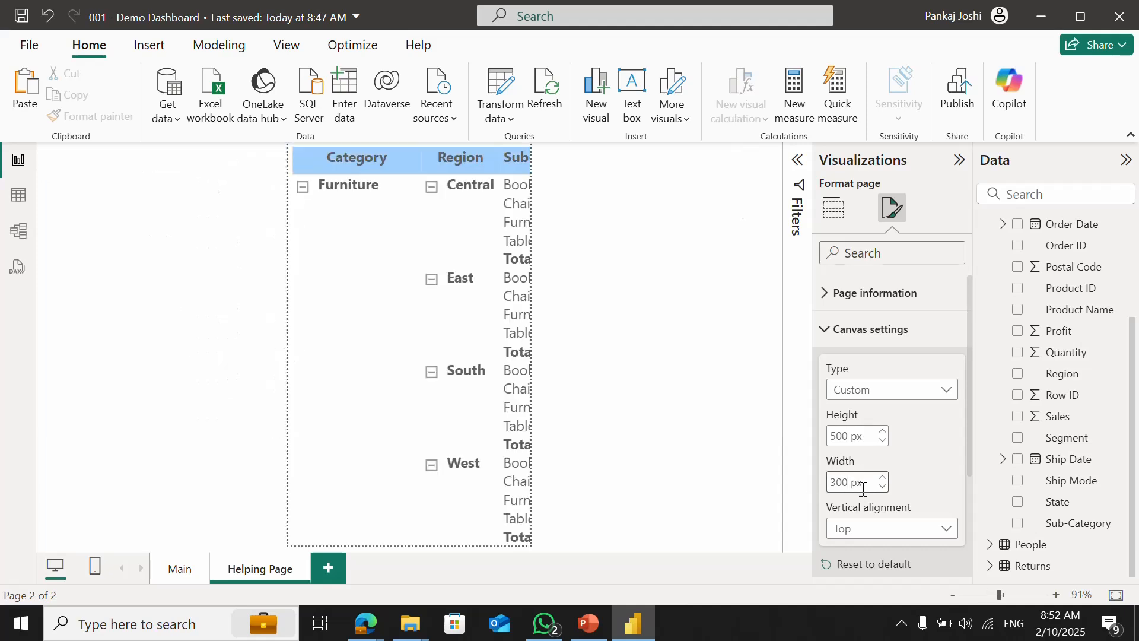
{"action": "key", "text": "BackSpace"}
{"action": "key", "text": "BackSpace"}
{"action": "key", "text": "BackSpace"}
{"action": "type", "text": "5"}
{"action": "key", "text": "Return"}
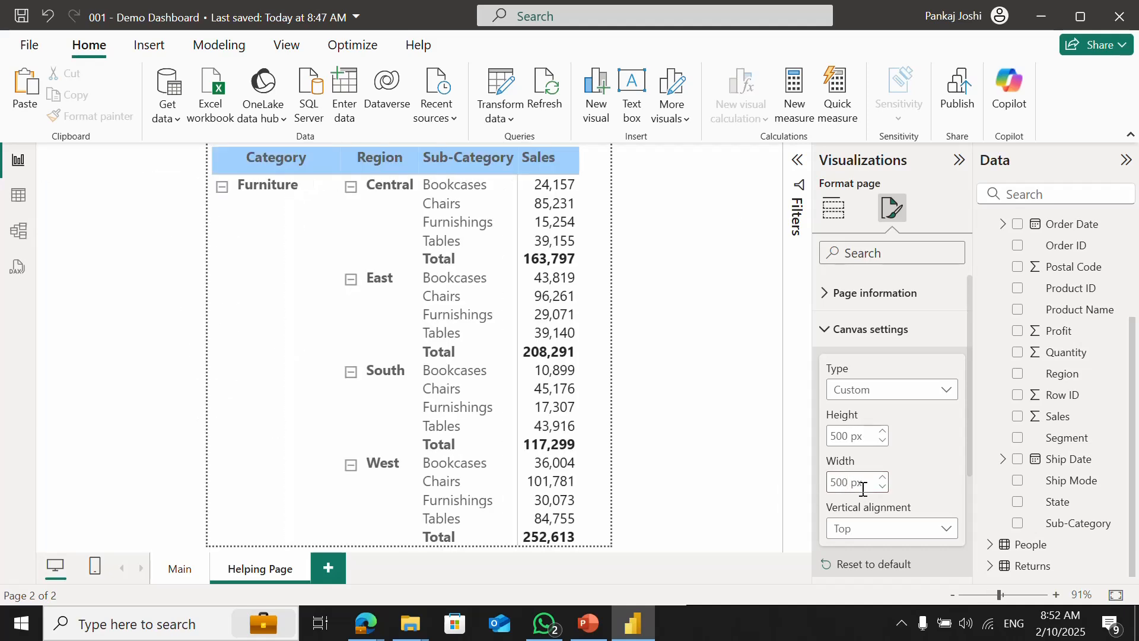
{"action": "left_click", "coordinate": [863, 489]}
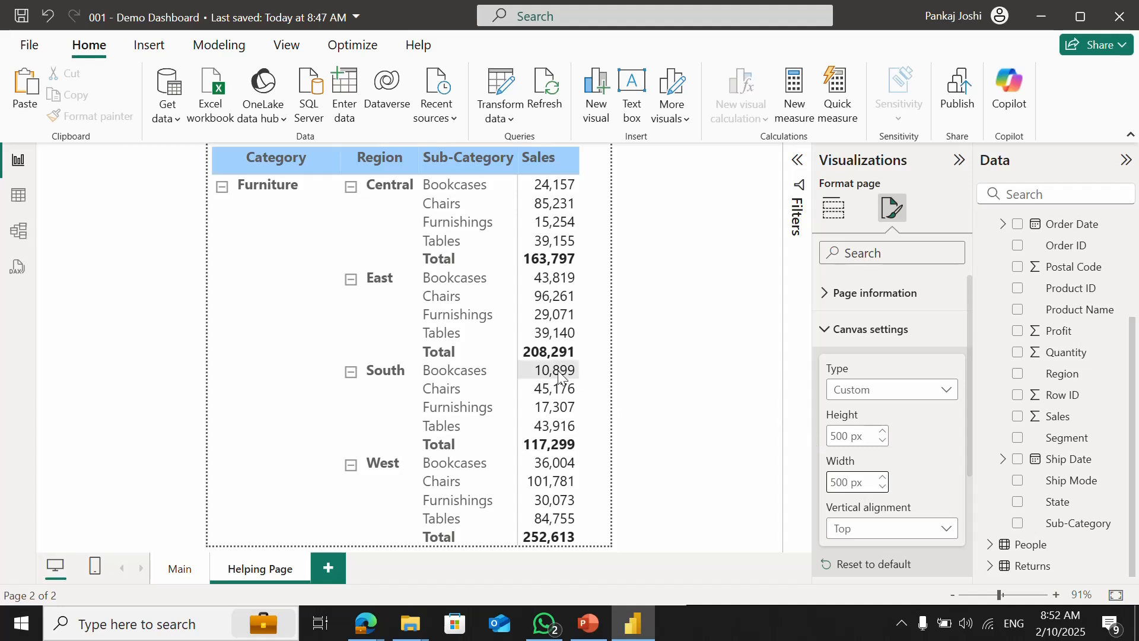
- Widen the Sales column of the matrix on the Helping Page slightly
{"action": "left_click", "coordinate": [579, 343]}
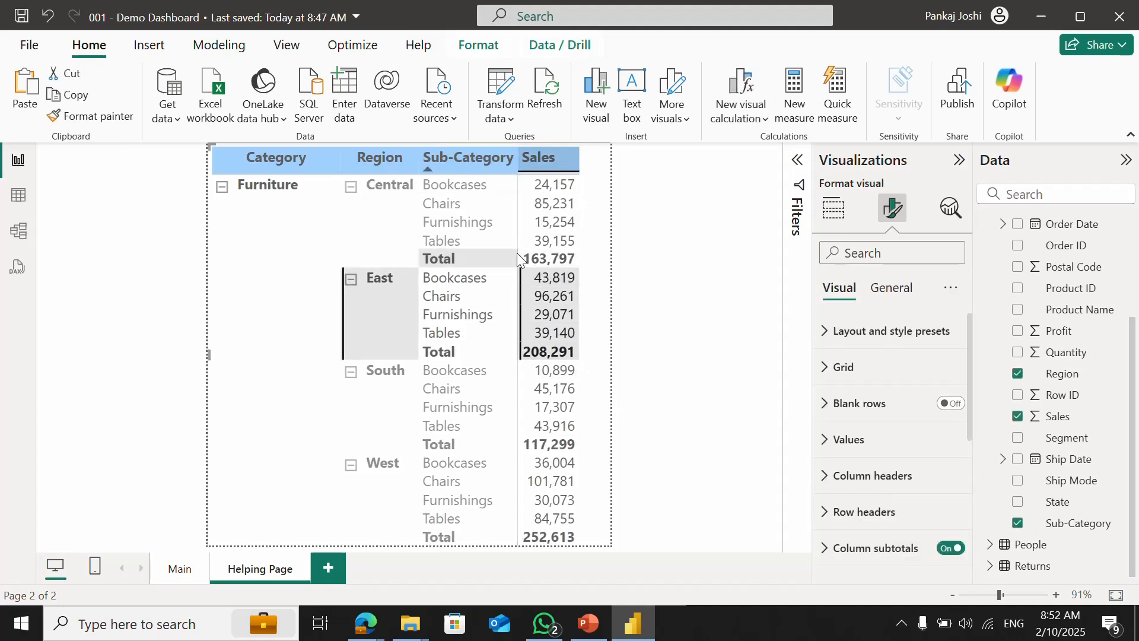
{"action": "left_click", "coordinate": [601, 419]}
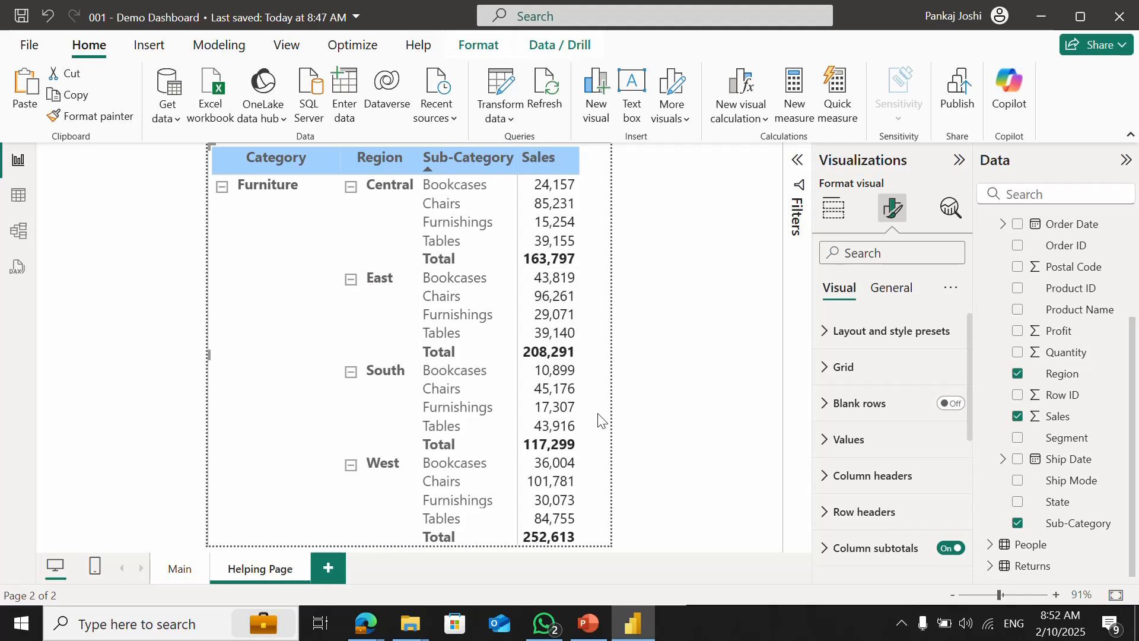
{"action": "left_click_drag", "start_coordinate": [578, 166], "coordinate": [595, 169]}
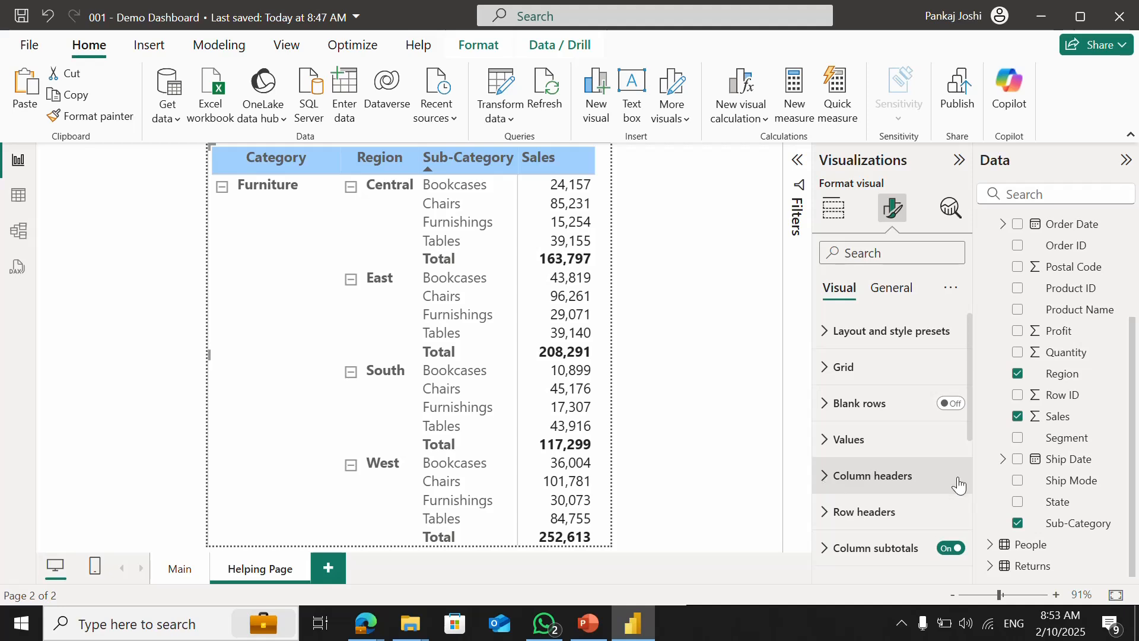
- Center the header alignment of the matrix's column headers
{"action": "scroll", "coordinate": [968, 437], "scroll_direction": "down", "scroll_amount": 2}
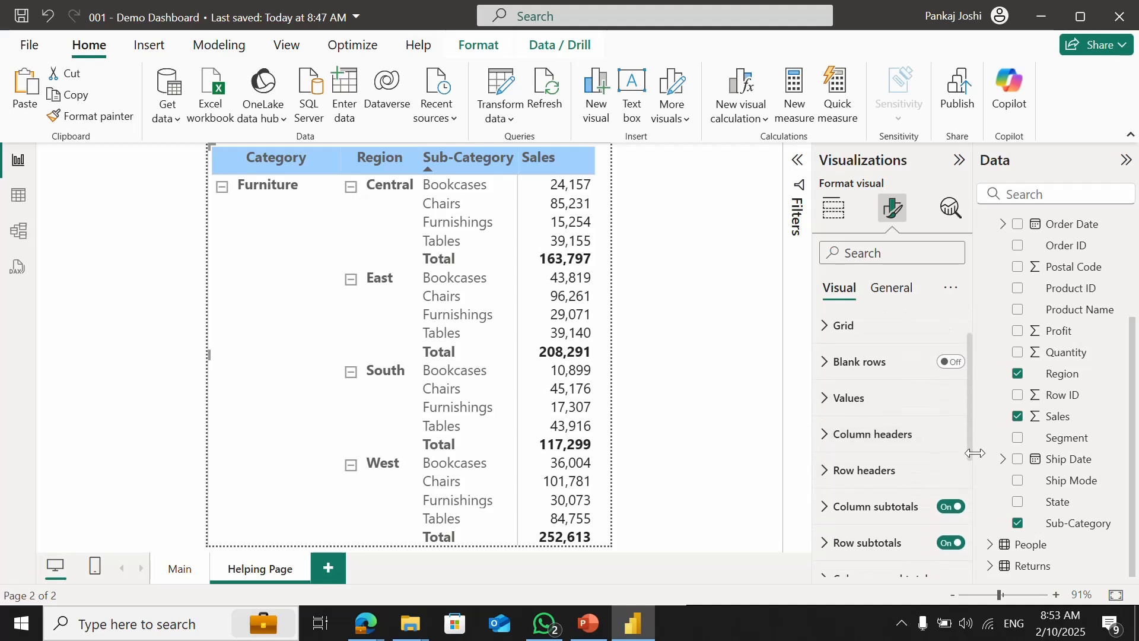
{"action": "left_click", "coordinate": [824, 404]}
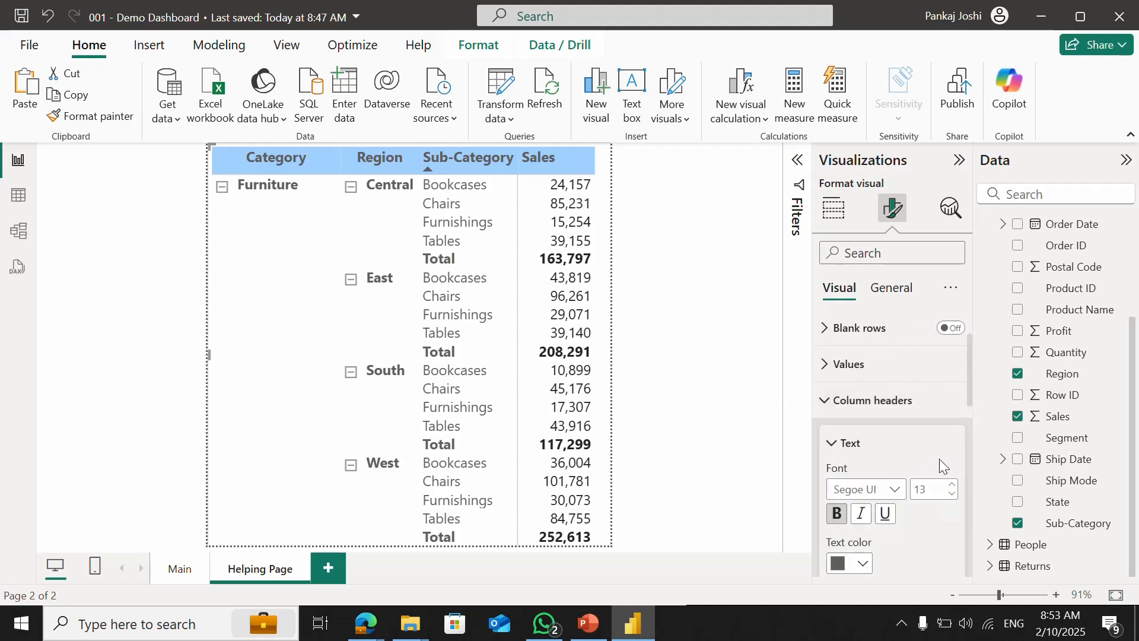
{"action": "scroll", "coordinate": [970, 475], "scroll_direction": "down", "scroll_amount": 5}
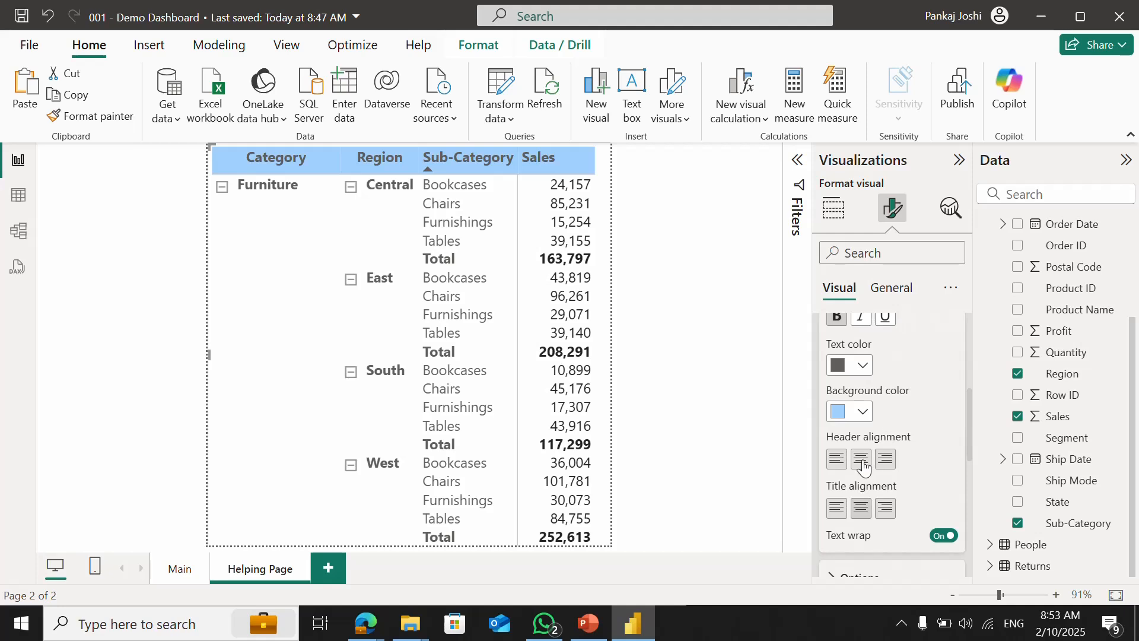
{"action": "left_click", "coordinate": [864, 463]}
{"action": "left_click", "coordinate": [730, 439]}
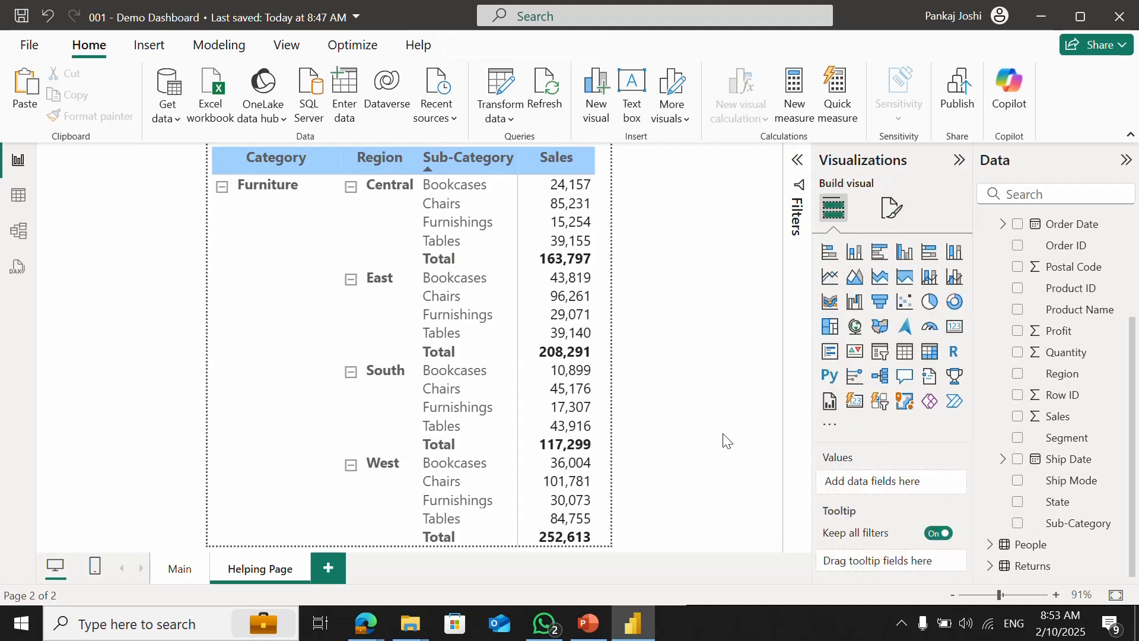
- Preview the resized tooltip on the Office Supplies and Furniture columns of the Main page's Category Wise Sales chart
{"action": "left_click", "coordinate": [178, 568]}
{"action": "mouse_move", "coordinate": [330, 329]}
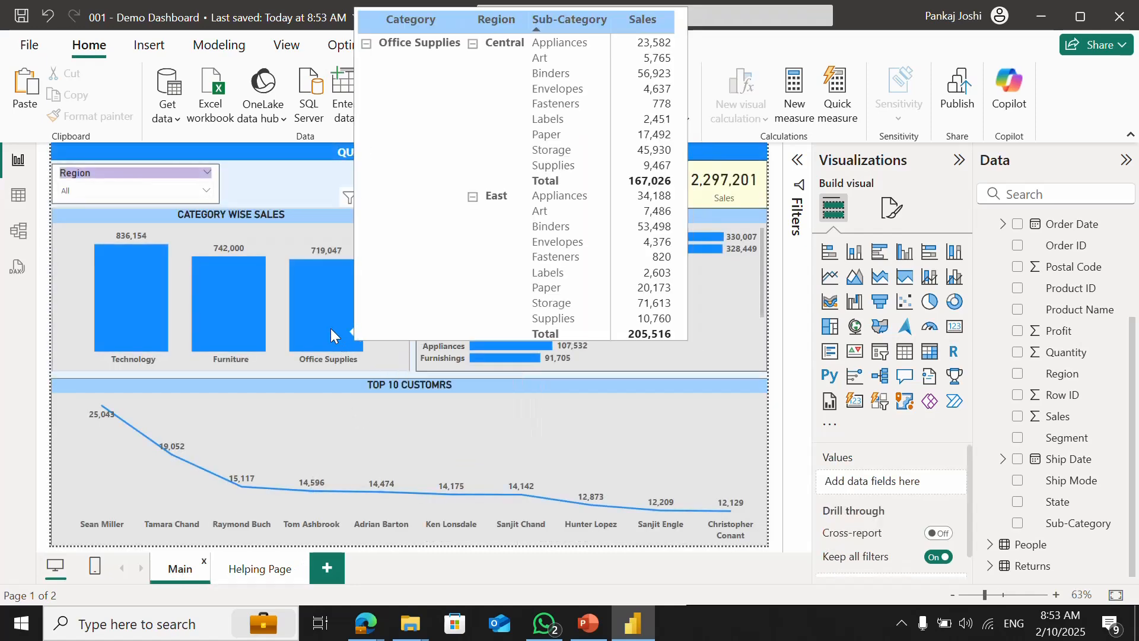
{"action": "mouse_move", "coordinate": [236, 326]}
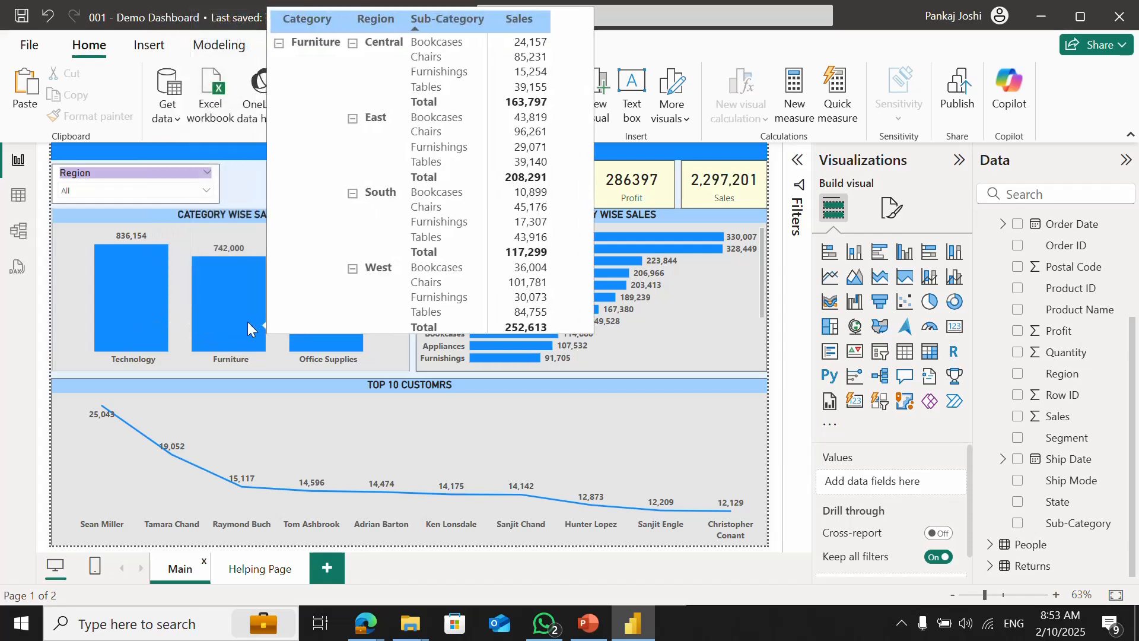
- Give the Helping Page's matrix a light gray background using the lightest shade of the white theme color
{"action": "left_click", "coordinate": [251, 575]}
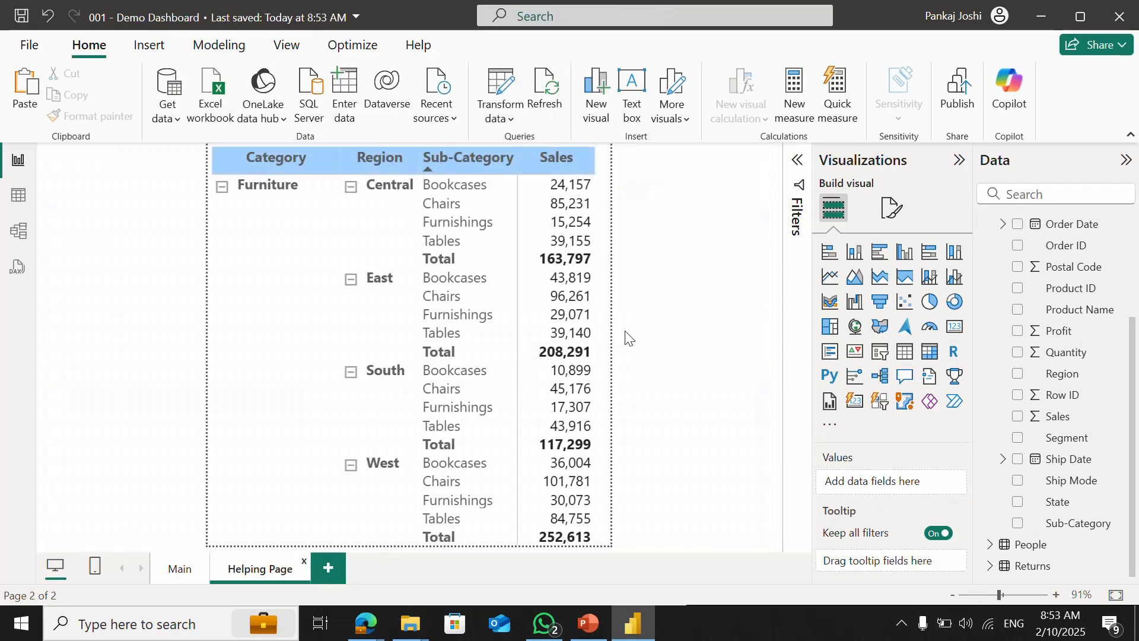
{"action": "left_click", "coordinate": [601, 322]}
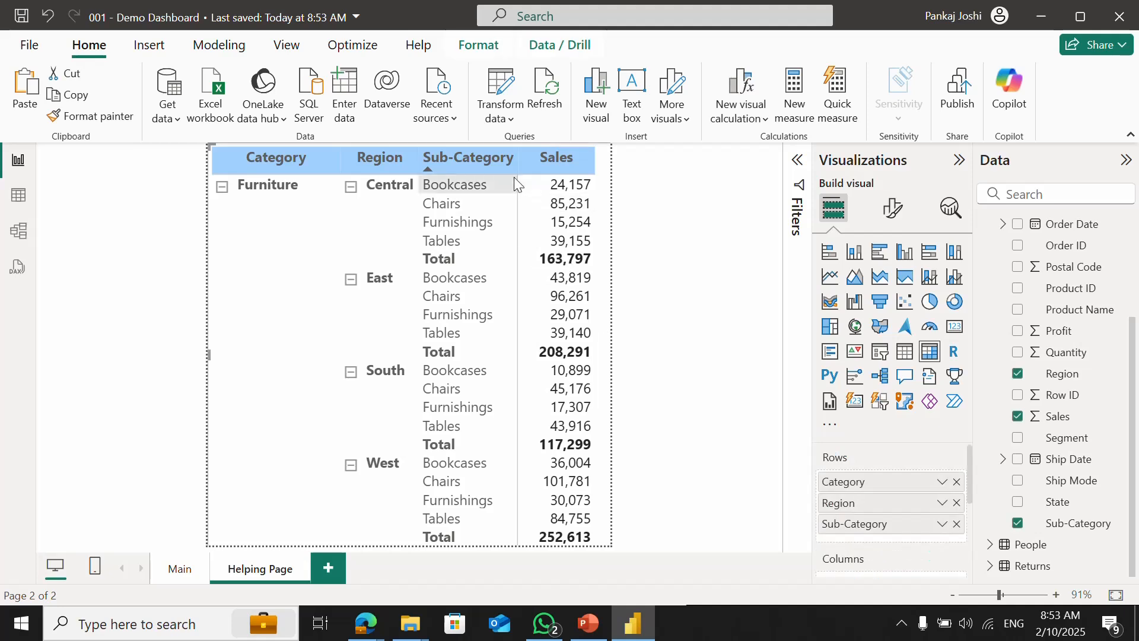
{"action": "left_click", "coordinate": [500, 162]}
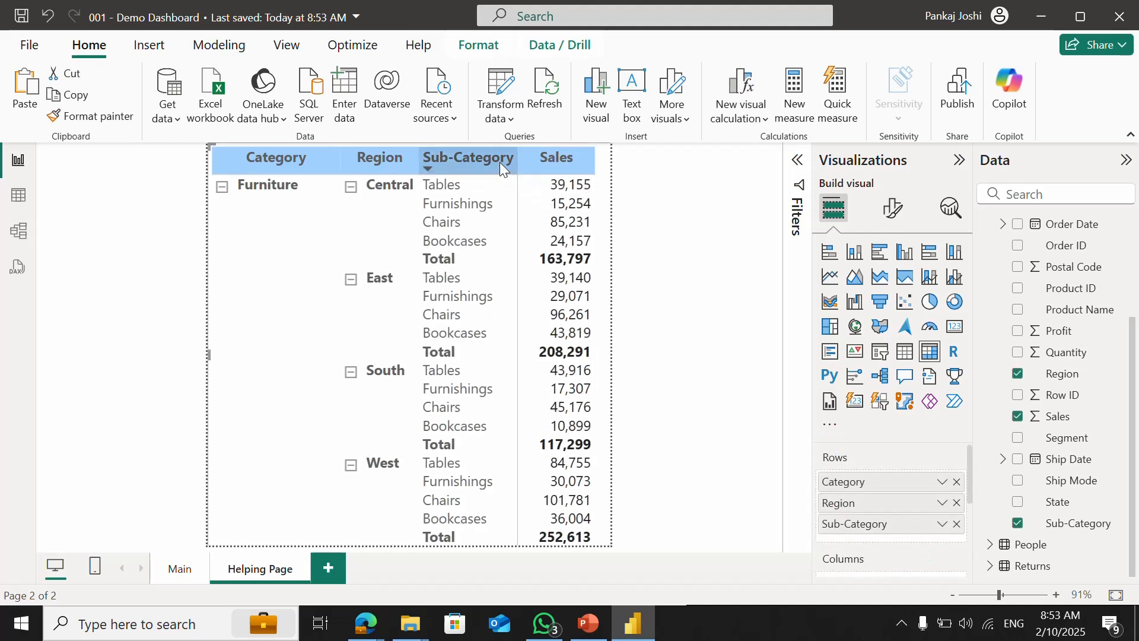
{"action": "left_click", "coordinate": [500, 162]}
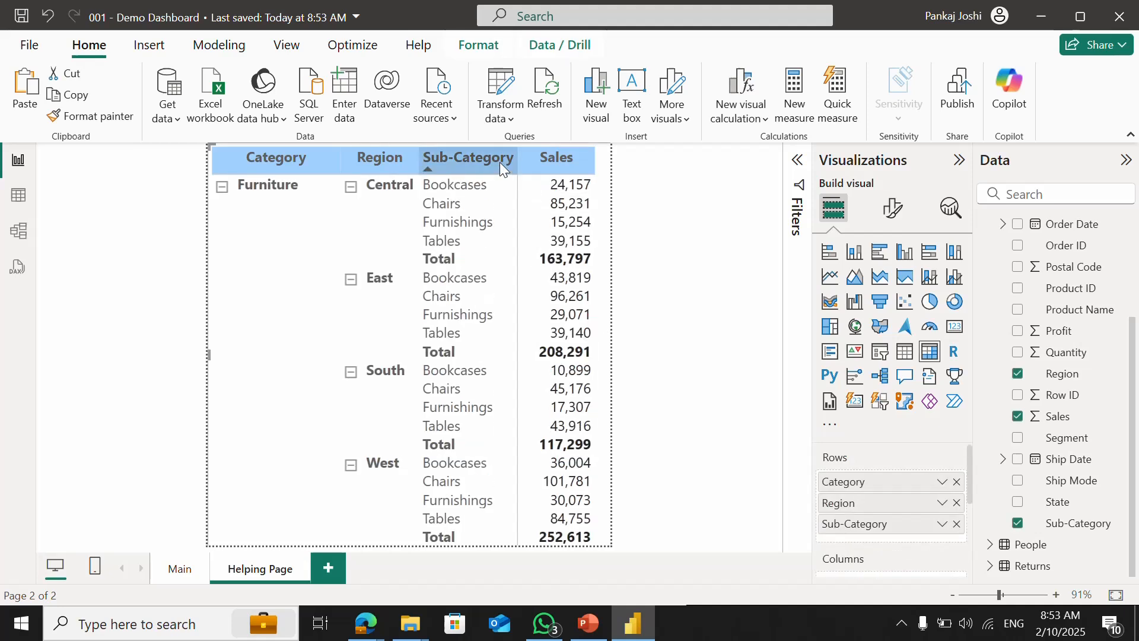
{"action": "left_click", "coordinate": [893, 209]}
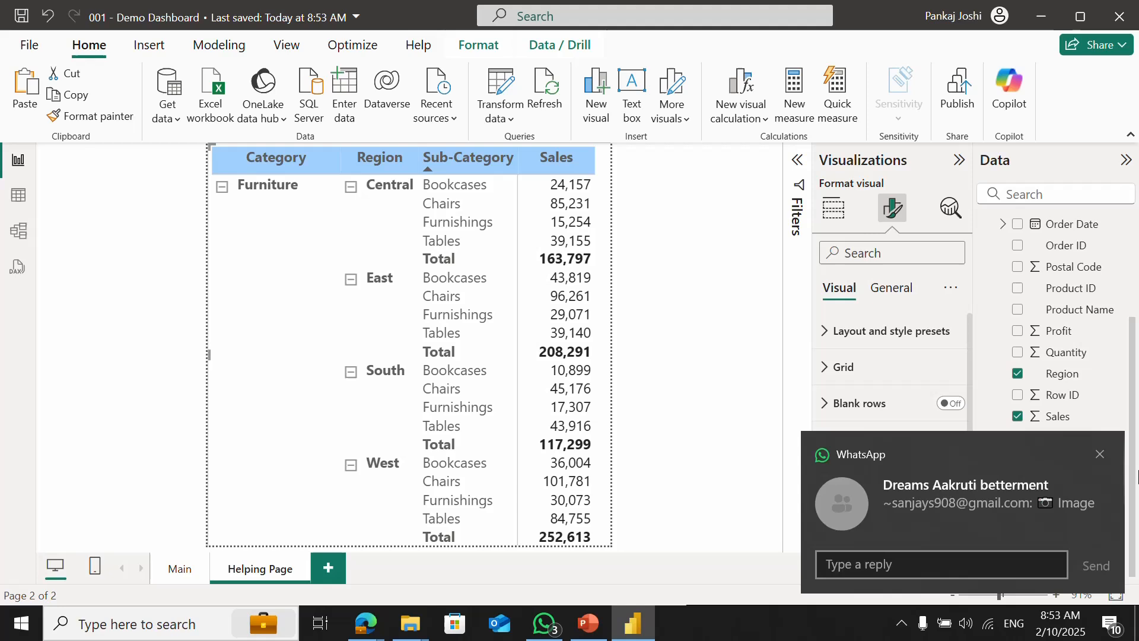
{"action": "left_click", "coordinate": [1100, 455]}
{"action": "left_click", "coordinate": [896, 289]}
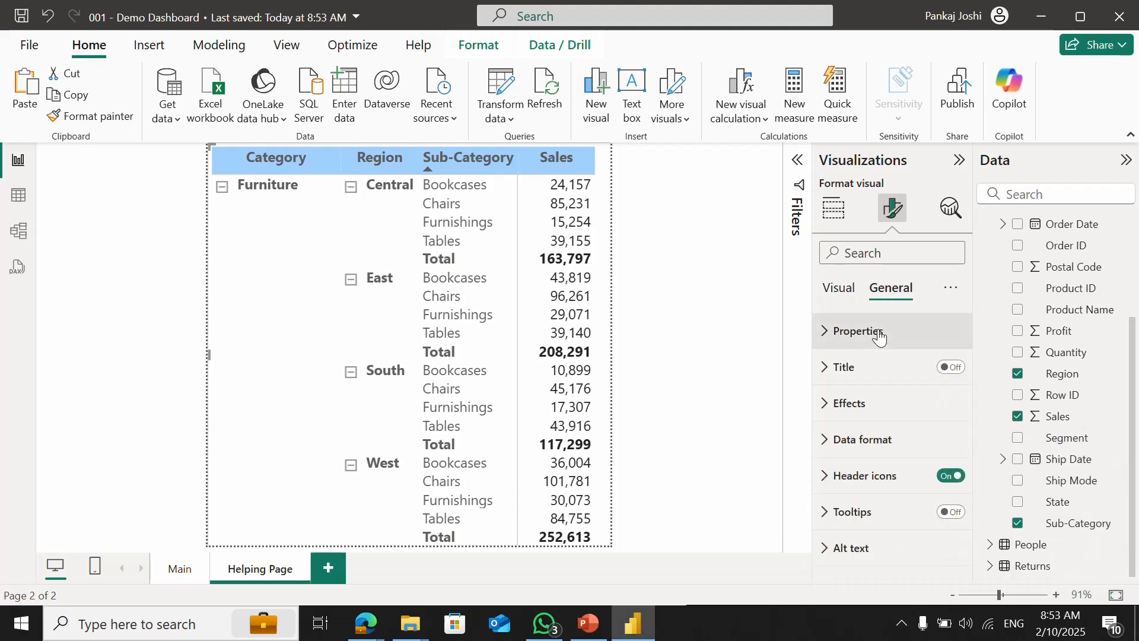
{"action": "left_click", "coordinate": [824, 418]}
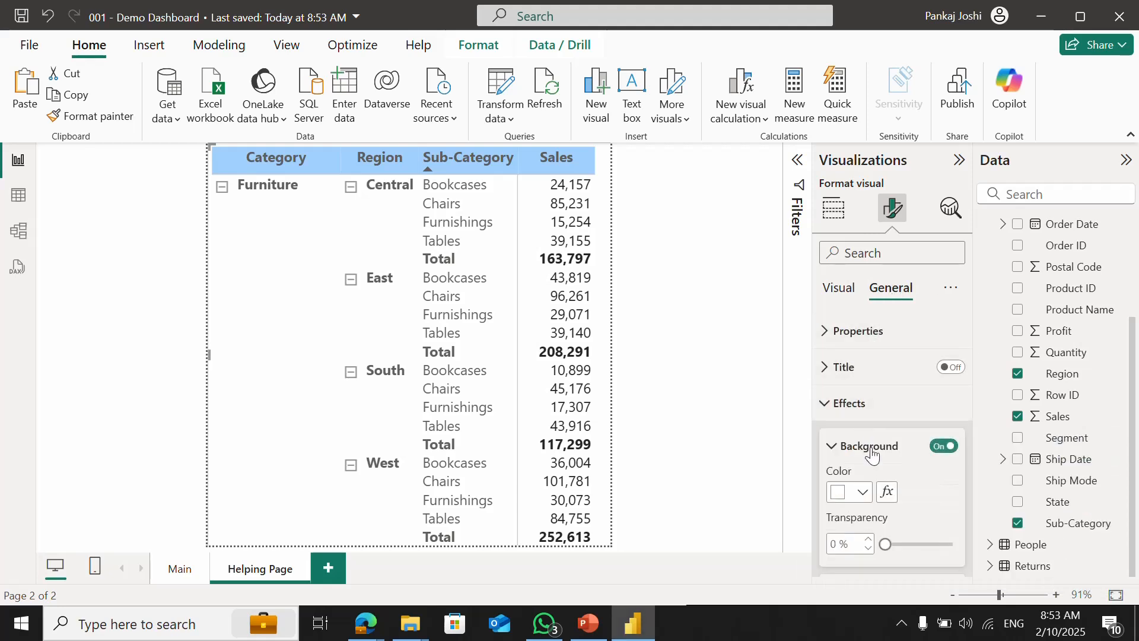
{"action": "left_click", "coordinate": [862, 493]}
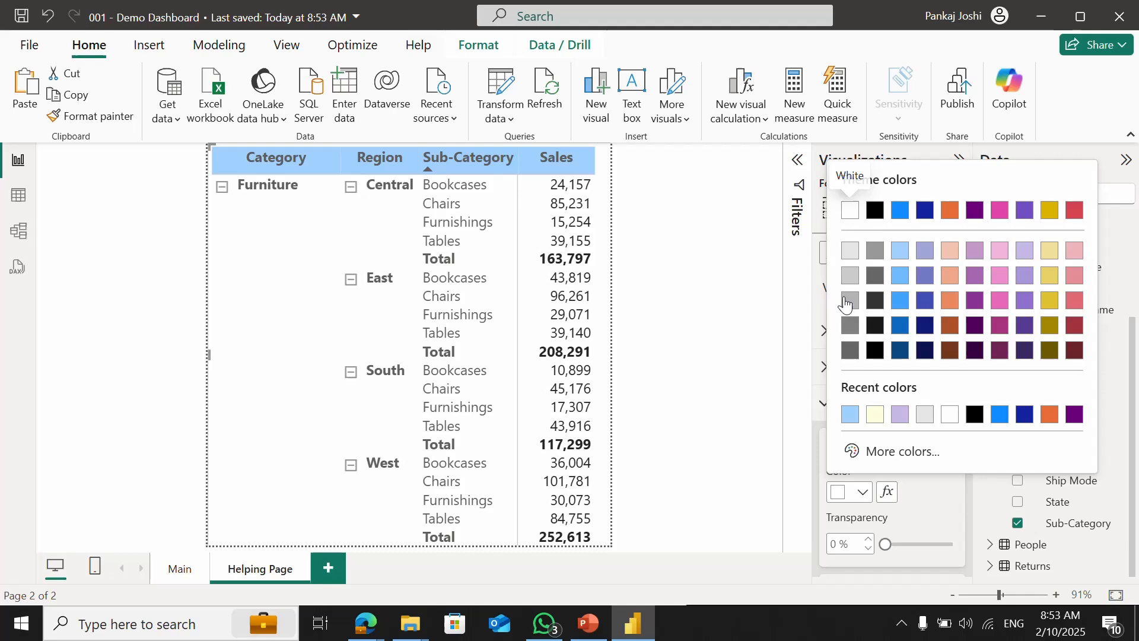
{"action": "left_click", "coordinate": [847, 238]}
{"action": "left_click", "coordinate": [688, 303]}
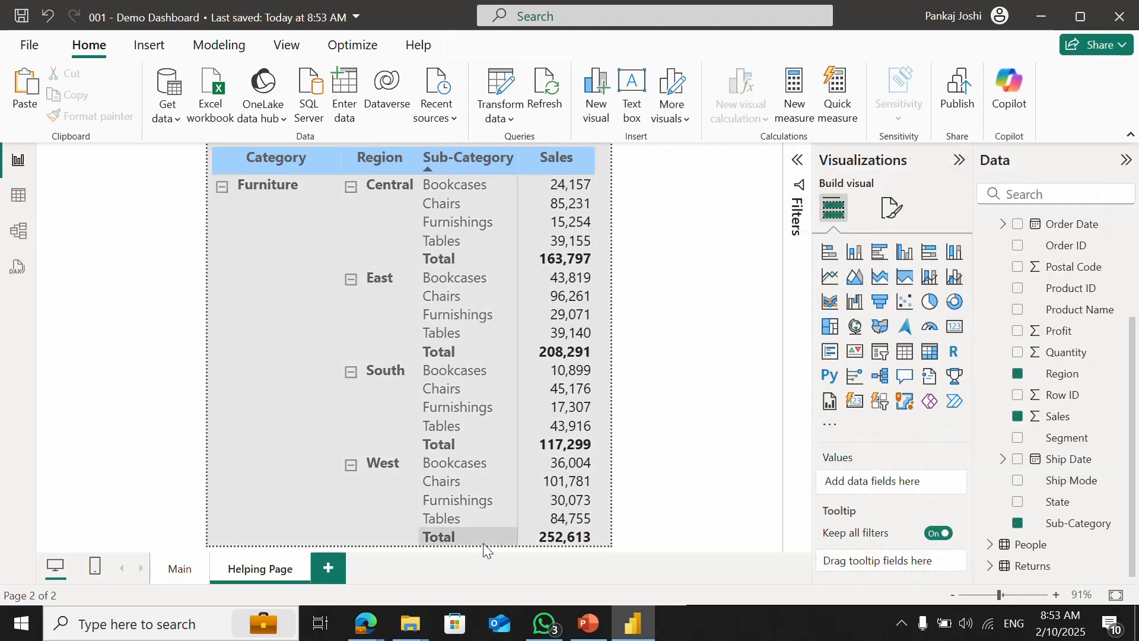
- Return to the Main page and check the gray tooltip on the Office Supplies column
{"action": "left_click", "coordinate": [181, 570]}
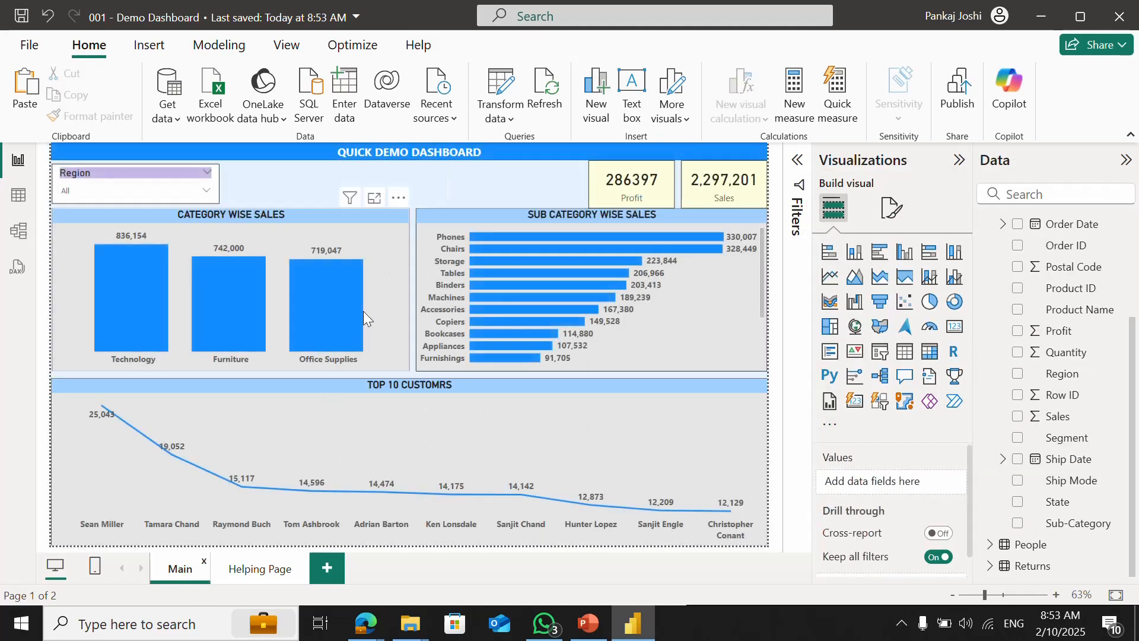
{"action": "mouse_move", "coordinate": [340, 310]}
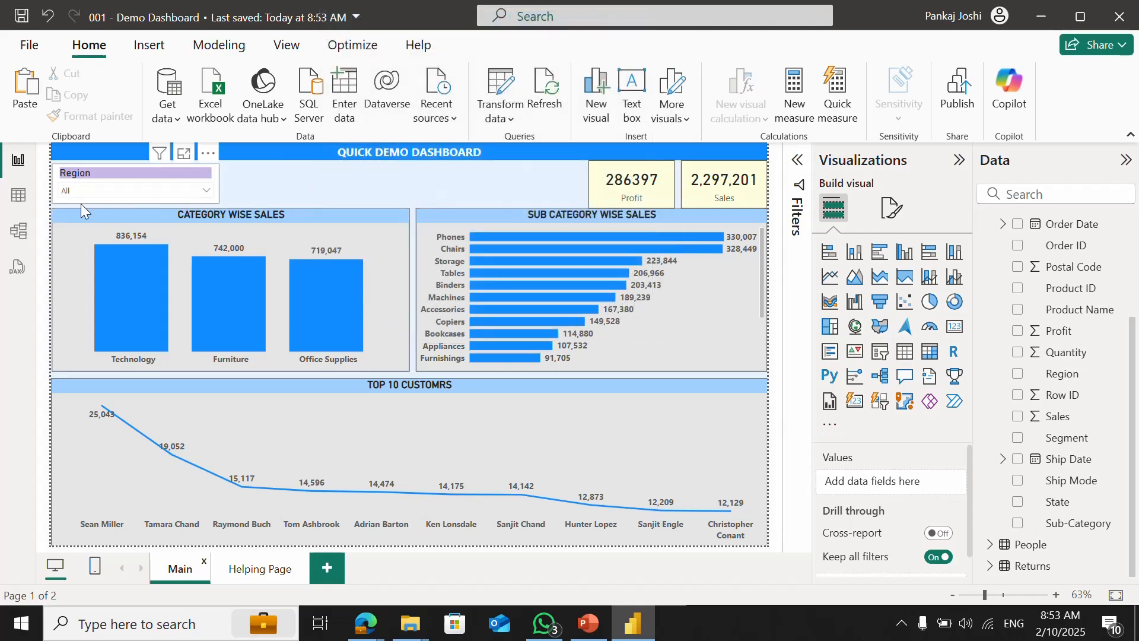
- Switch to the model view and lengthen the People and Orders table cards
{"action": "left_click", "coordinate": [18, 203]}
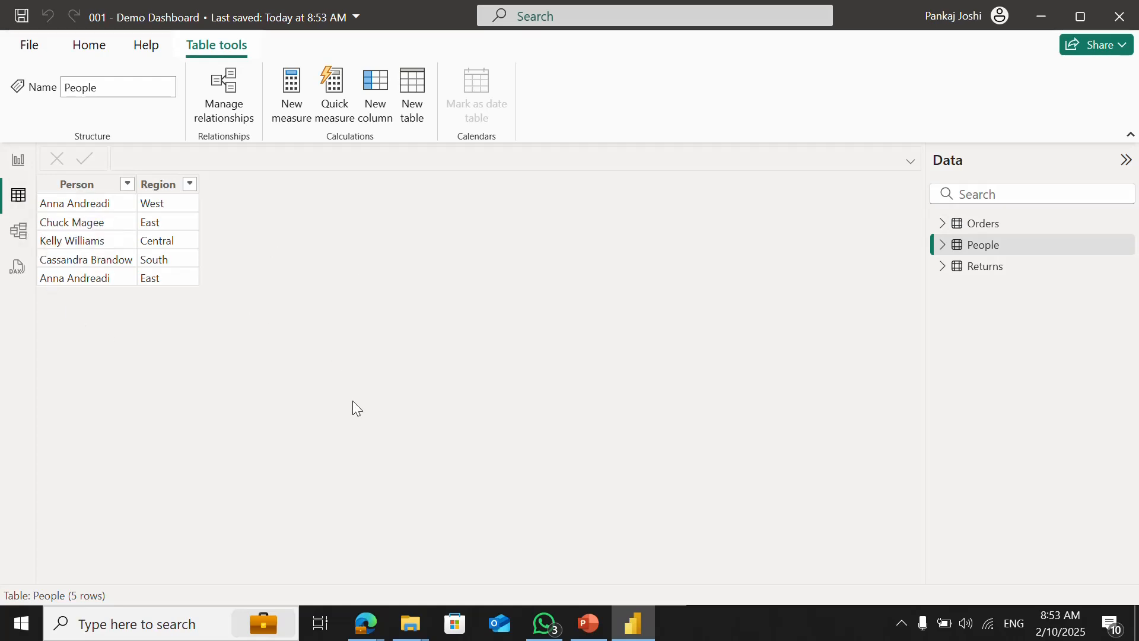
{"action": "left_click", "coordinate": [19, 232]}
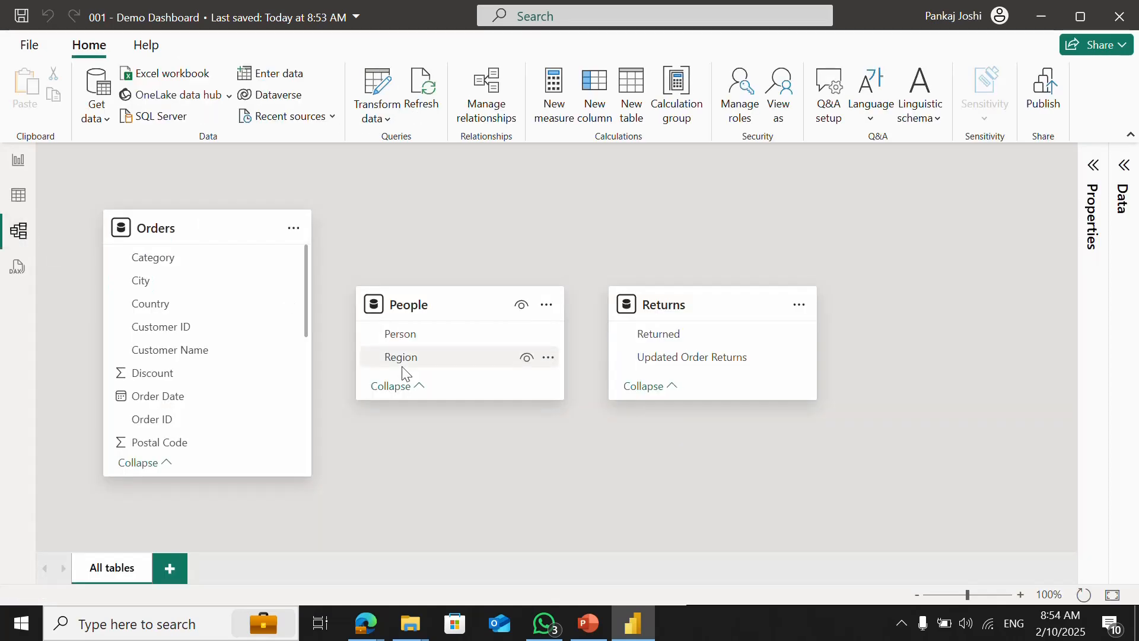
{"action": "left_click_drag", "start_coordinate": [374, 399], "coordinate": [387, 479]}
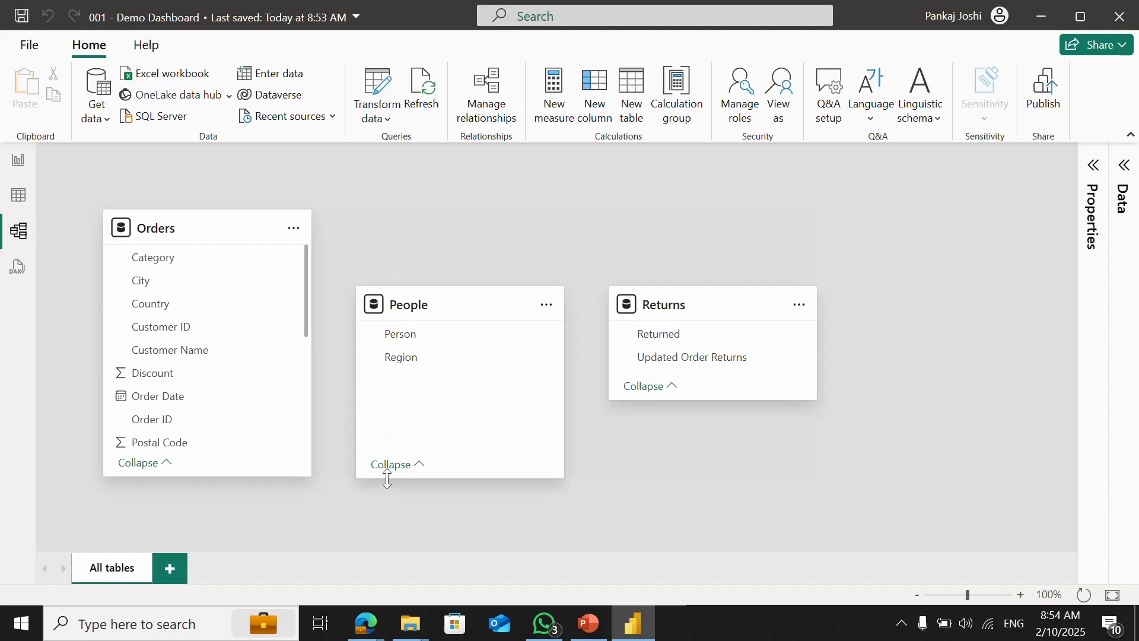
{"action": "left_click_drag", "start_coordinate": [264, 476], "coordinate": [268, 569]}
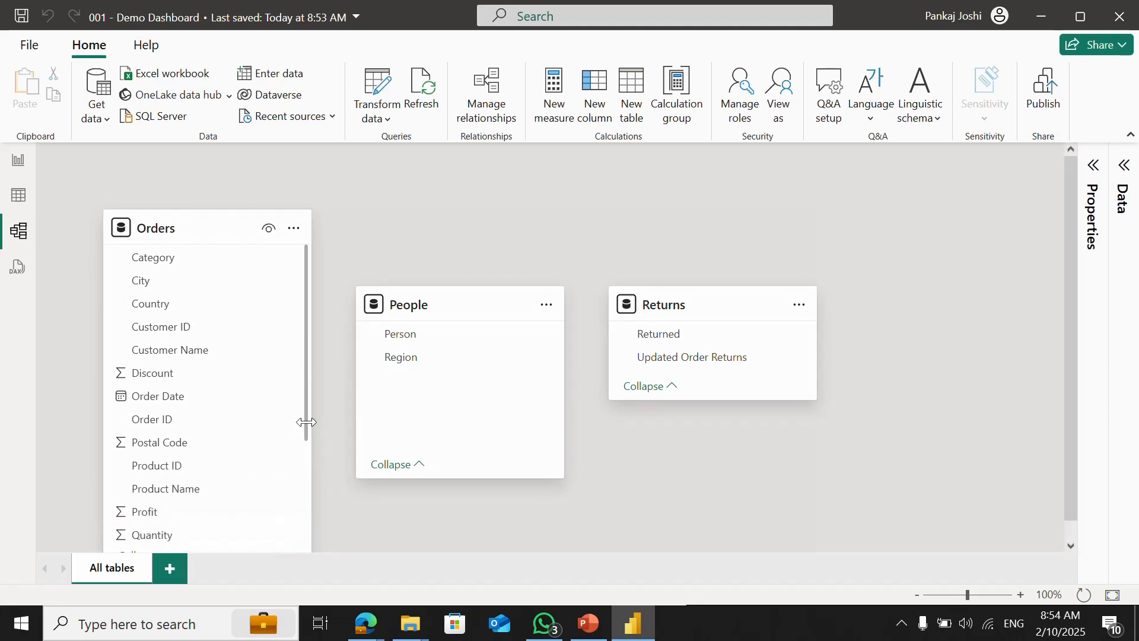
- Relate the Region fields of Orders and People as active many-to-many with Both cross-filter direction, and align the People card beside Orders
{"action": "left_click_drag", "start_coordinate": [305, 422], "coordinate": [323, 559]}
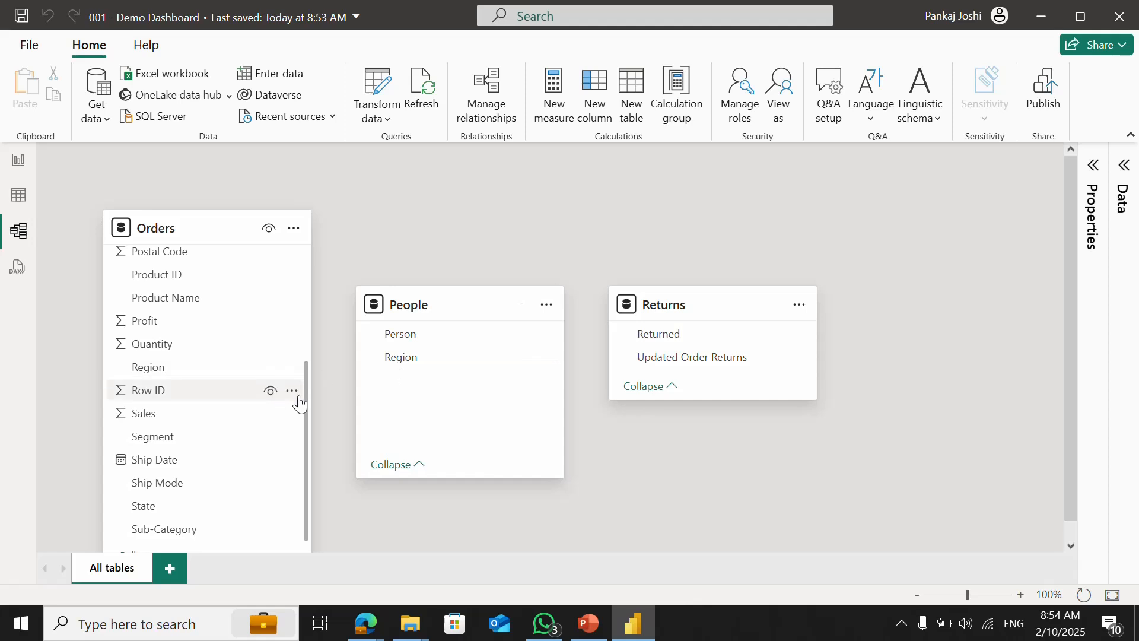
{"action": "left_click_drag", "start_coordinate": [223, 369], "coordinate": [425, 365]}
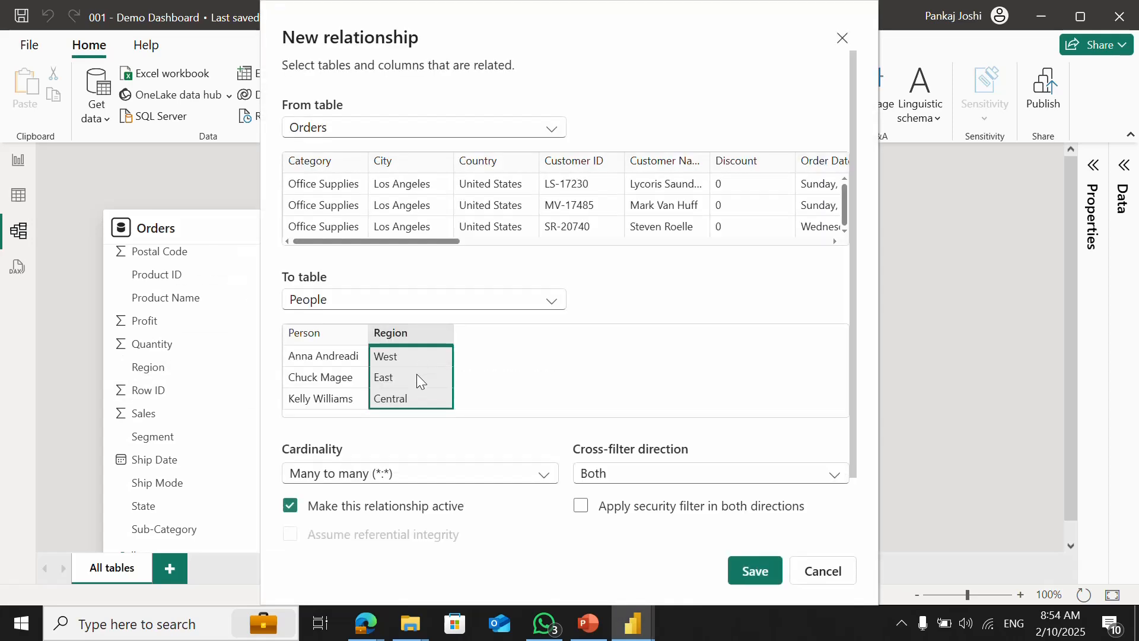
{"action": "left_click", "coordinate": [757, 571]}
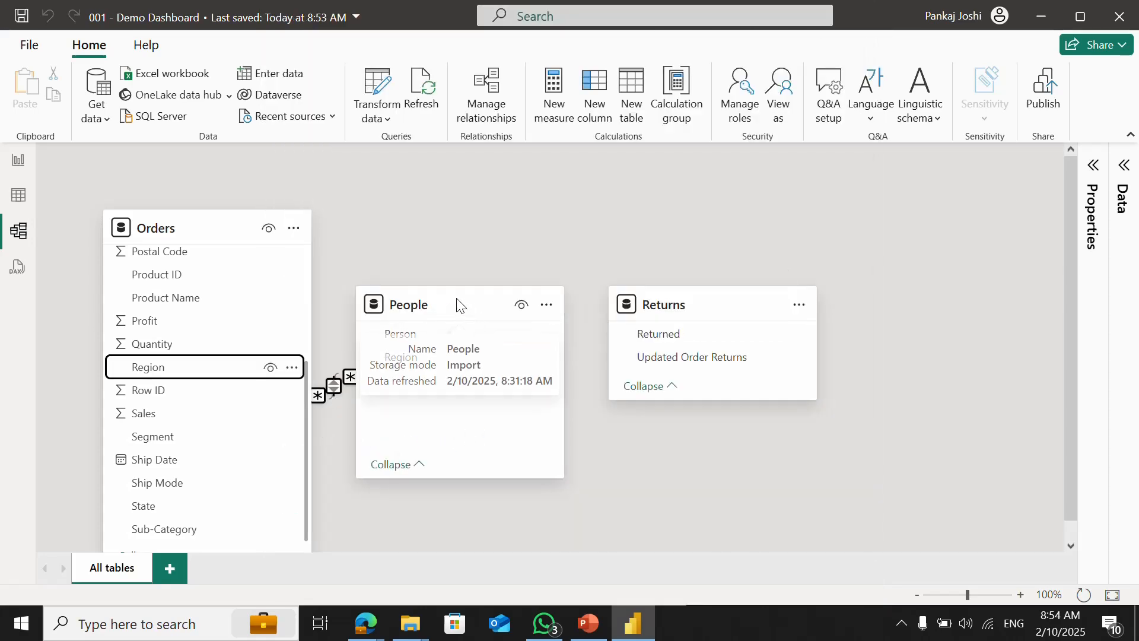
{"action": "left_click_drag", "start_coordinate": [458, 303], "coordinate": [498, 226]}
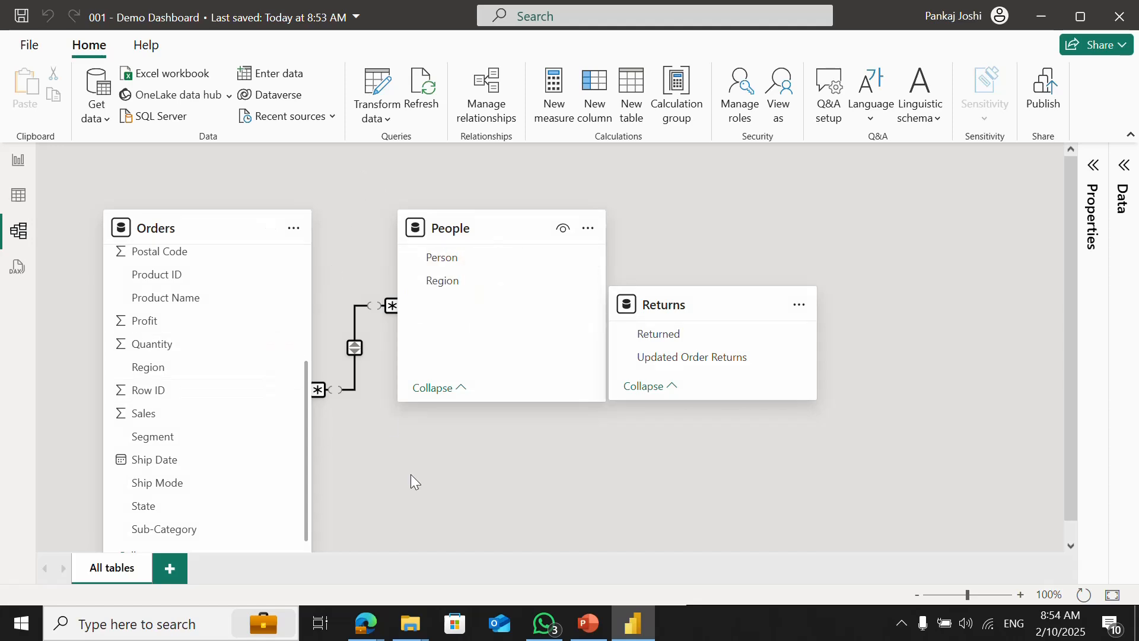
- Add a new page to the report and name it Relationship
{"action": "left_click", "coordinate": [18, 161]}
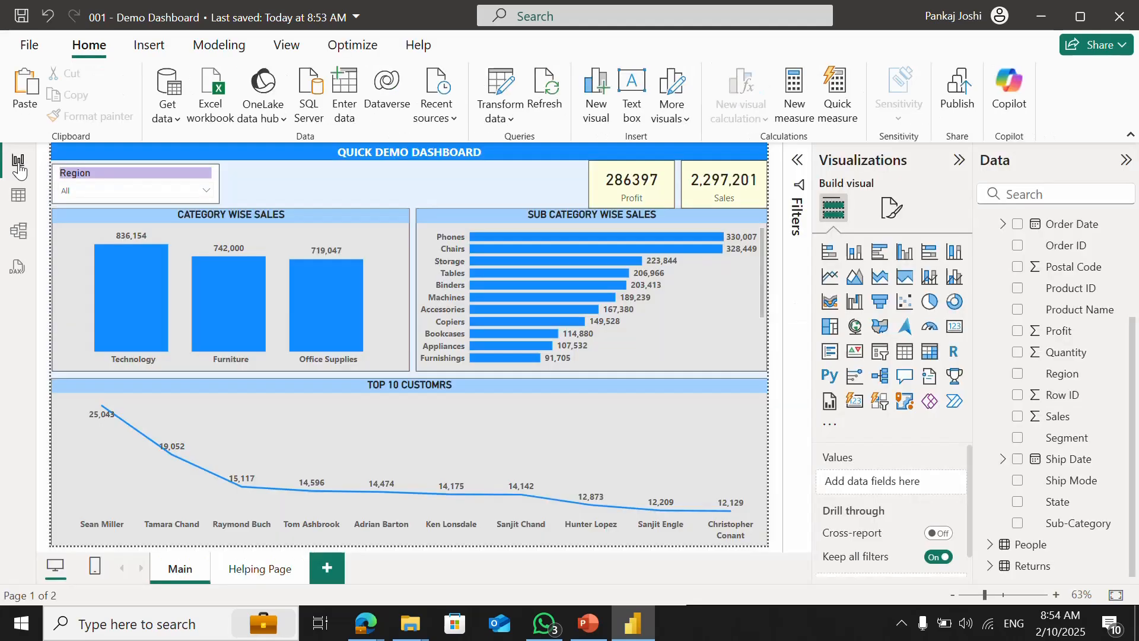
{"action": "left_click", "coordinate": [326, 568]}
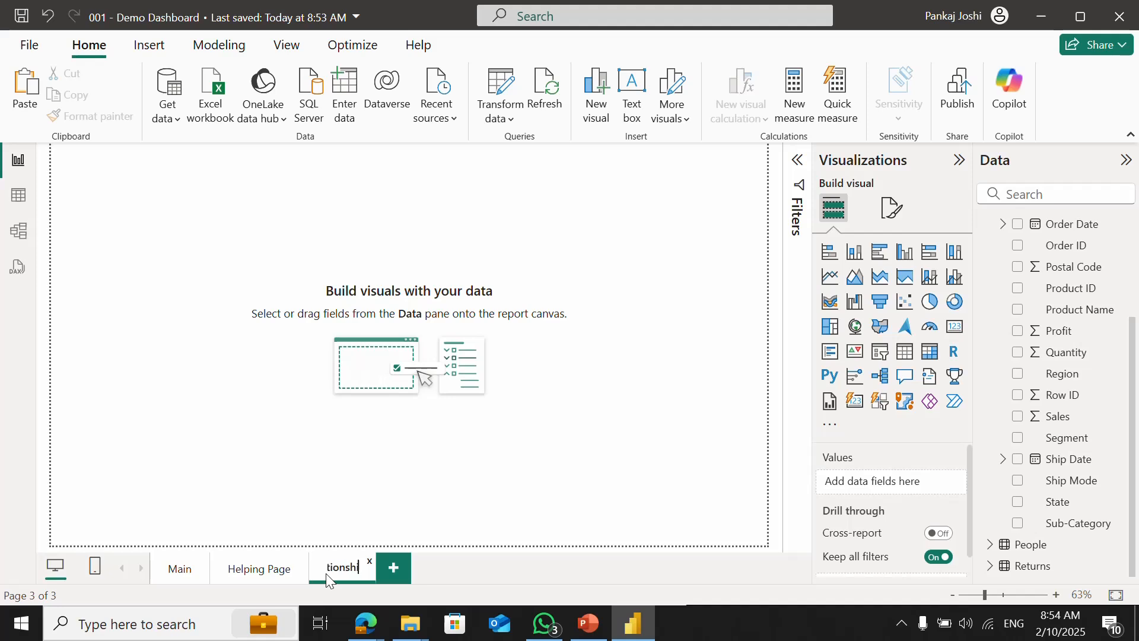
{"action": "key", "text": "Return"}
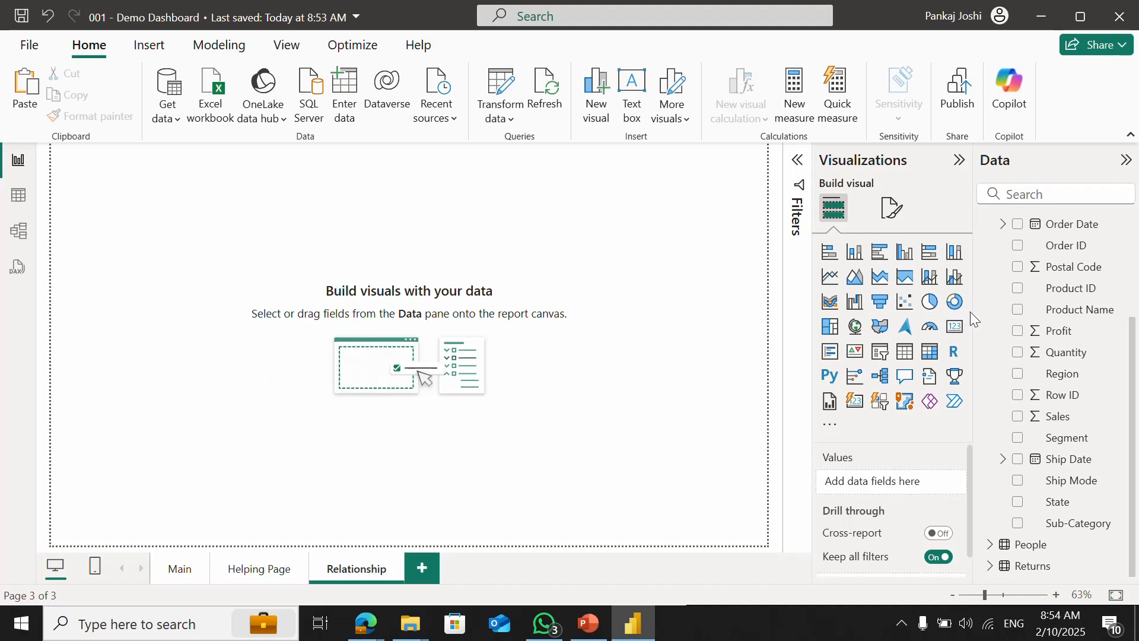
- Add a table visual to the Relationship page, move it away from the corner and enlarge it
{"action": "left_click", "coordinate": [905, 351]}
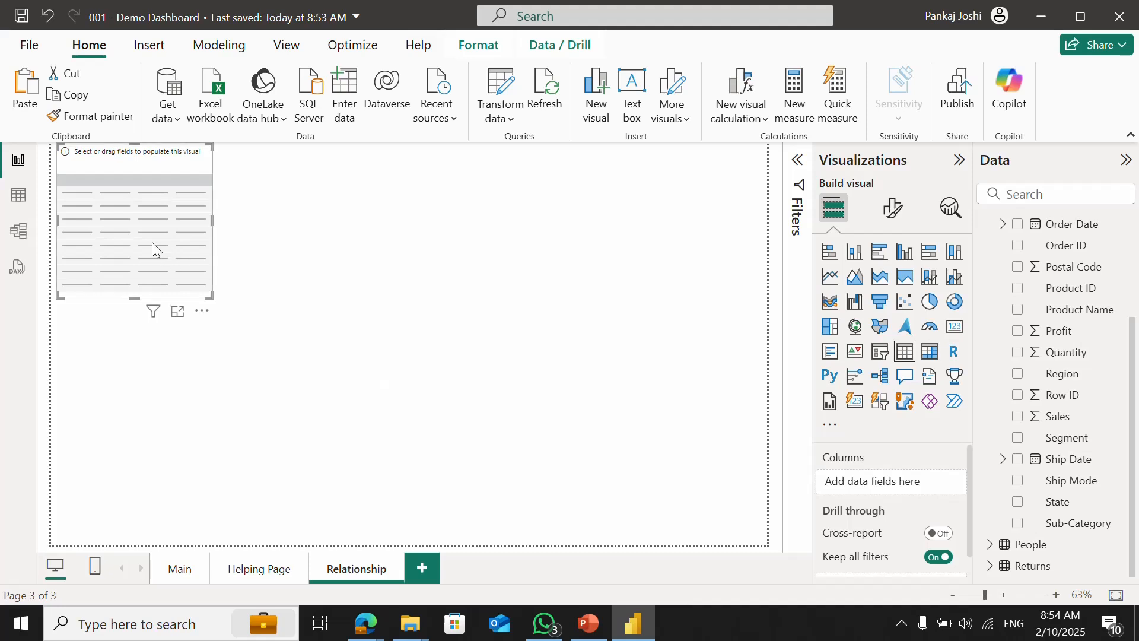
{"action": "left_click_drag", "start_coordinate": [153, 250], "coordinate": [276, 322]}
{"action": "left_click_drag", "start_coordinate": [349, 376], "coordinate": [592, 510]}
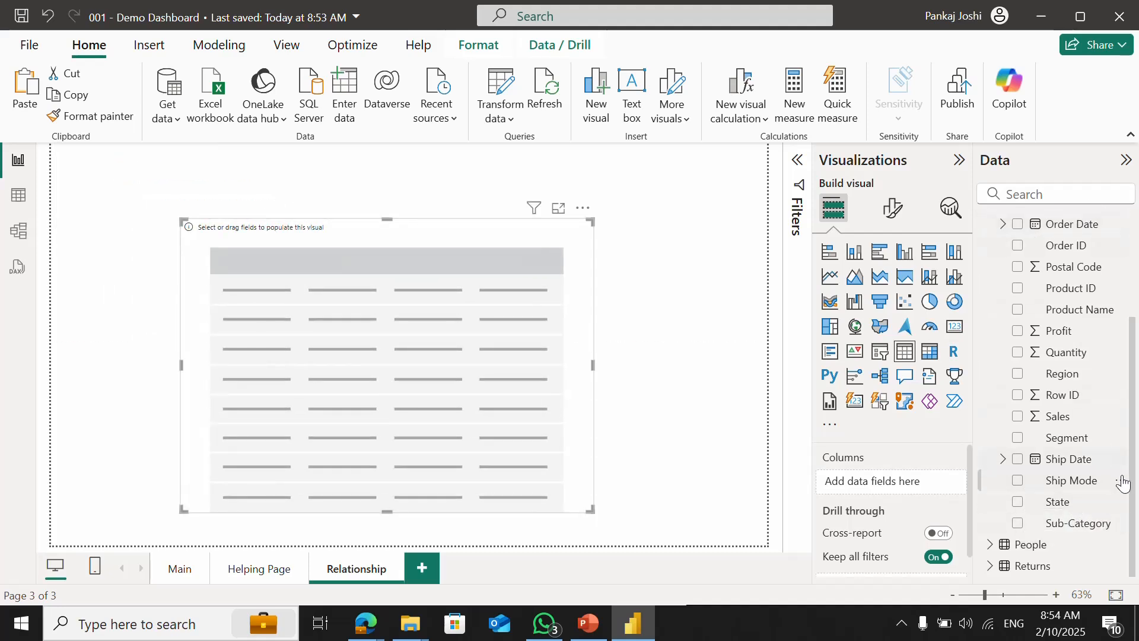
- Fill the table visual with Sales from Orders and Region from People, placing Region as the first column
{"action": "left_click_drag", "start_coordinate": [1084, 426], "coordinate": [938, 500]}
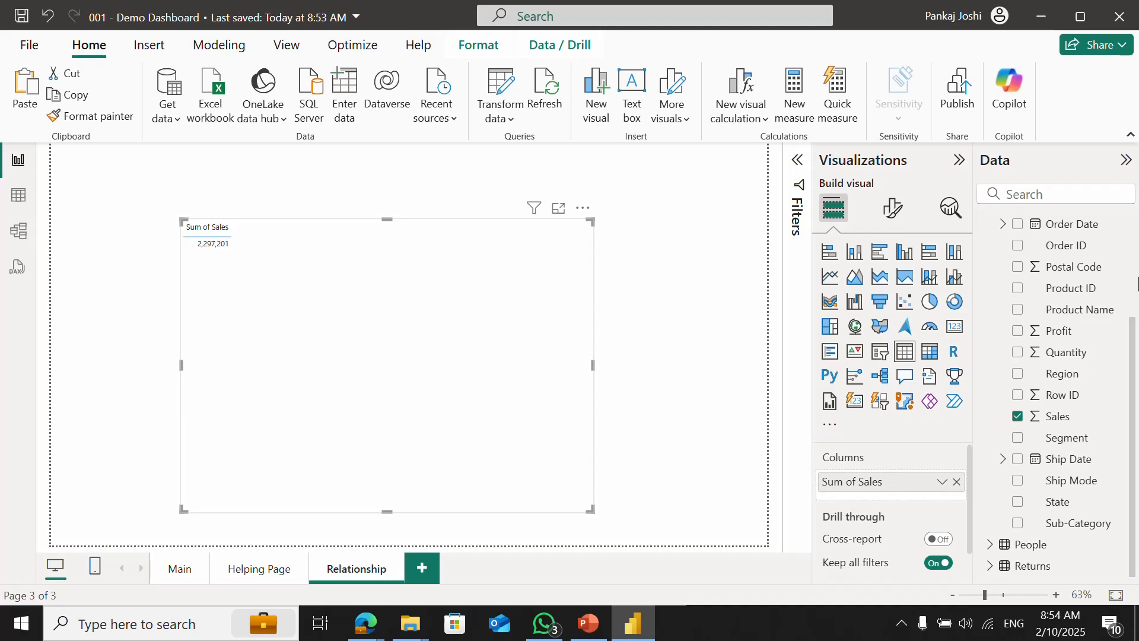
{"action": "scroll", "coordinate": [1063, 238], "scroll_direction": "up", "scroll_amount": 3}
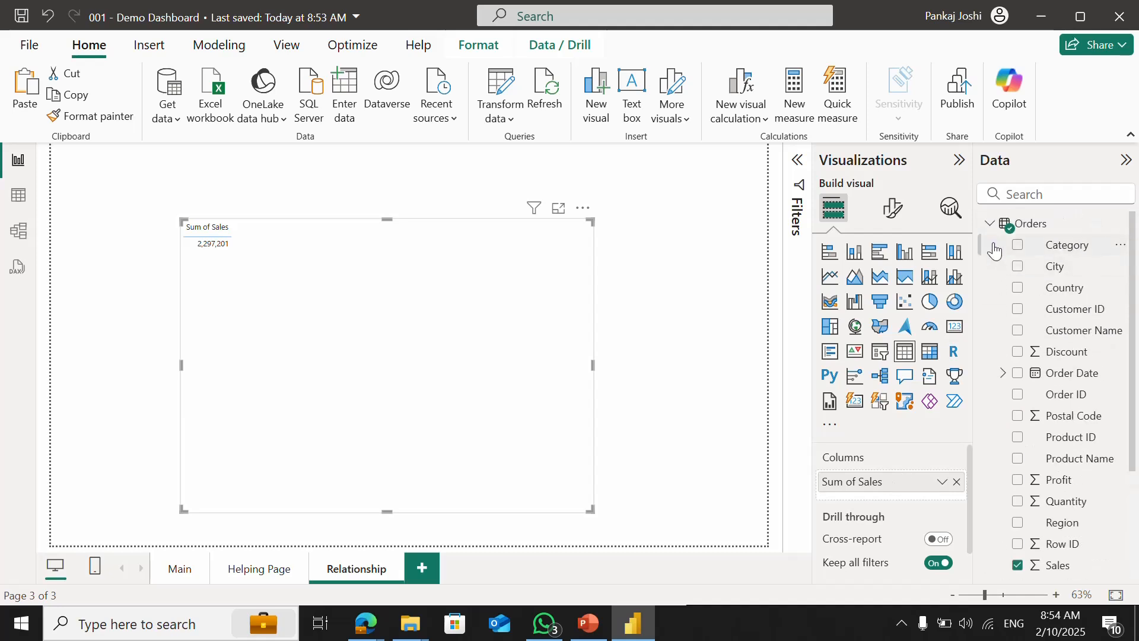
{"action": "left_click", "coordinate": [990, 225]}
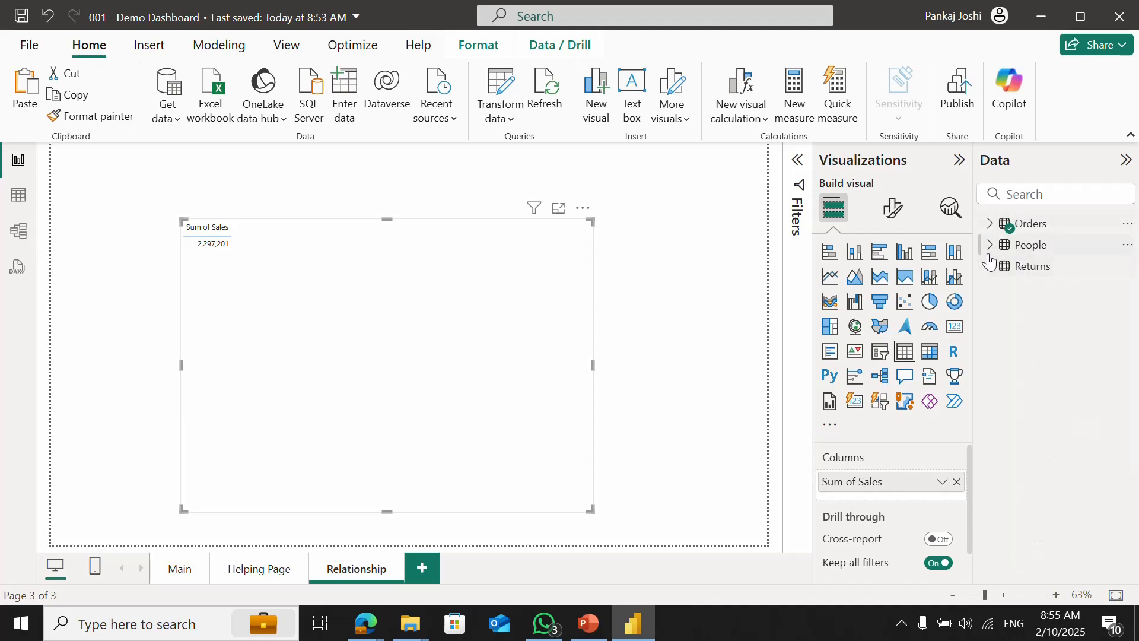
{"action": "left_click", "coordinate": [990, 245]}
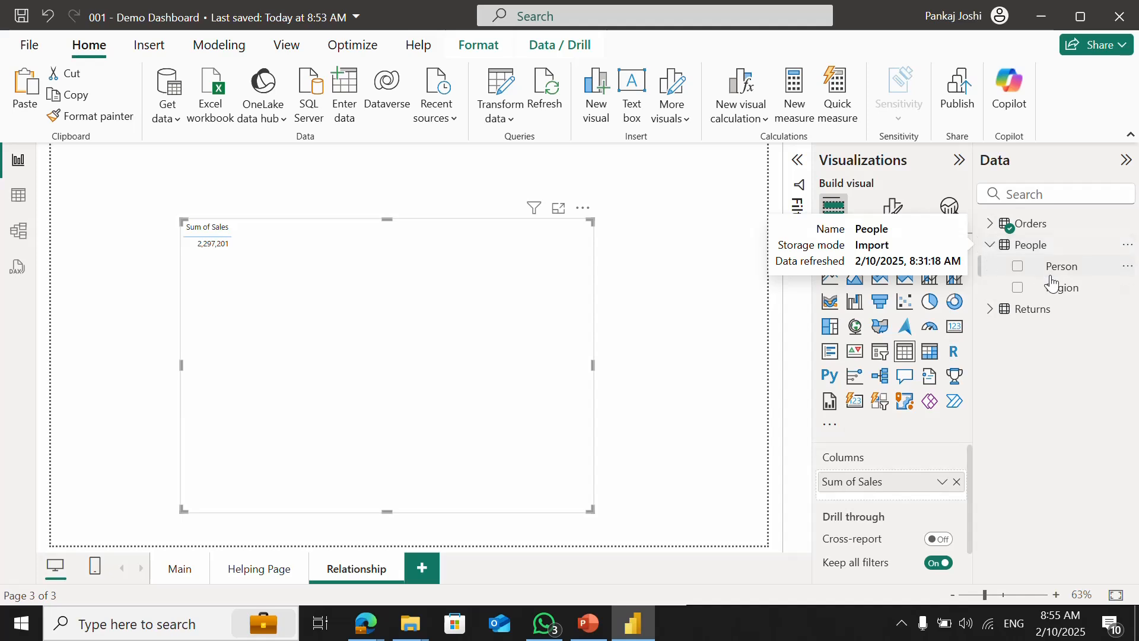
{"action": "left_click_drag", "start_coordinate": [1064, 290], "coordinate": [920, 483]}
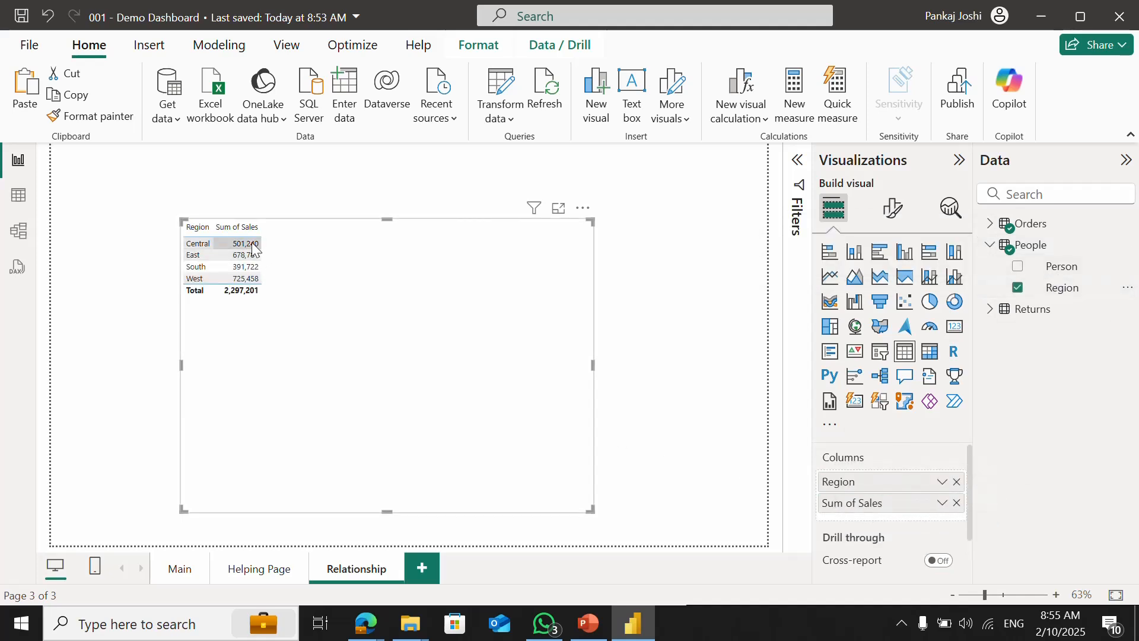
- Set the table visual's global font size to 15 in its grid options and deselect the visual
{"action": "left_click", "coordinate": [893, 208]}
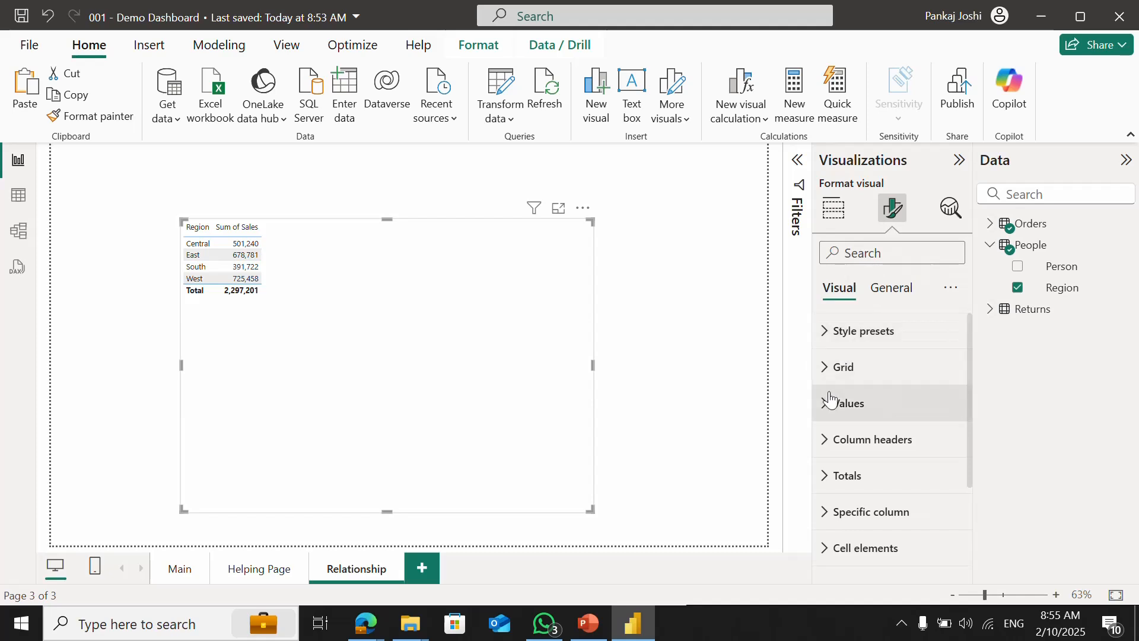
{"action": "left_click", "coordinate": [825, 370]}
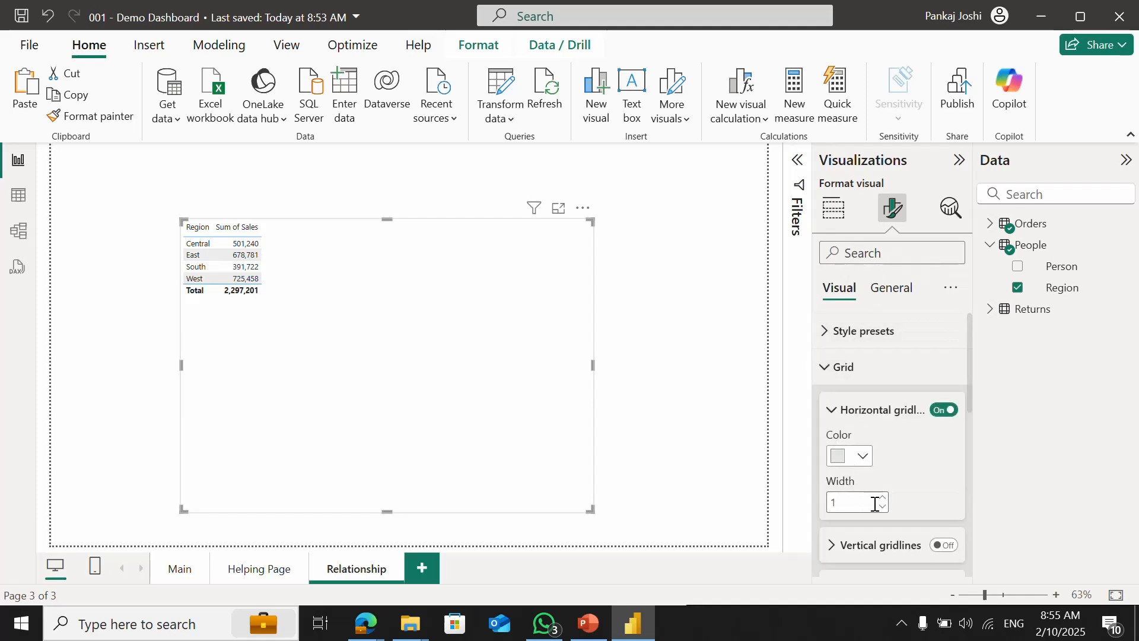
{"action": "scroll", "coordinate": [968, 516], "scroll_direction": "down", "scroll_amount": 3}
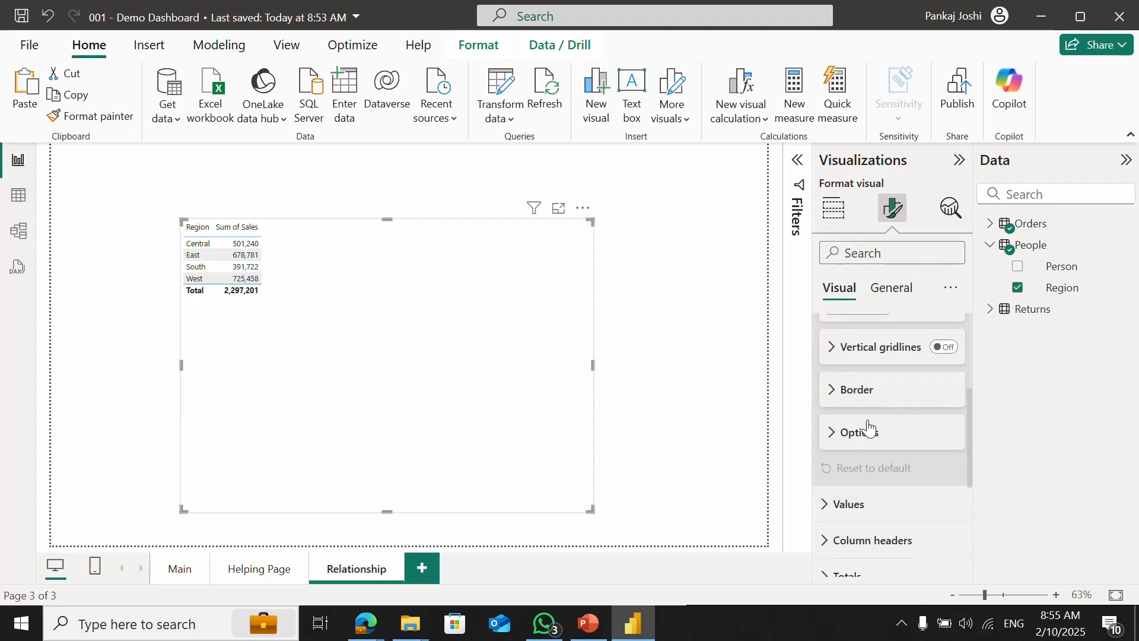
{"action": "left_click", "coordinate": [837, 438]}
{"action": "double_click", "coordinate": [868, 526]}
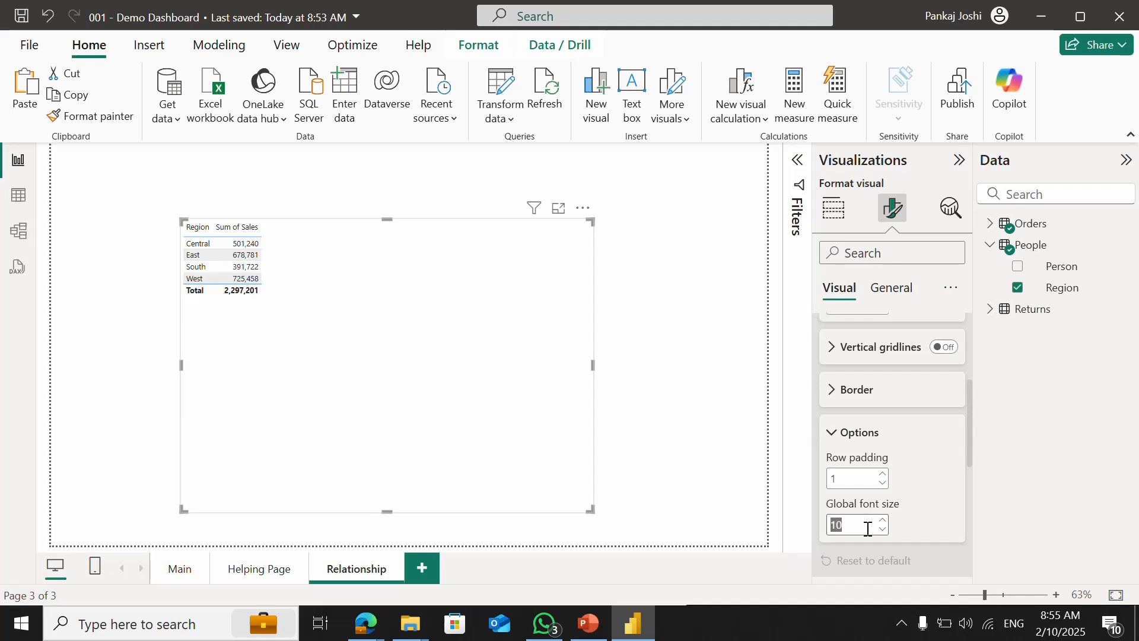
{"action": "type", "text": "15"}
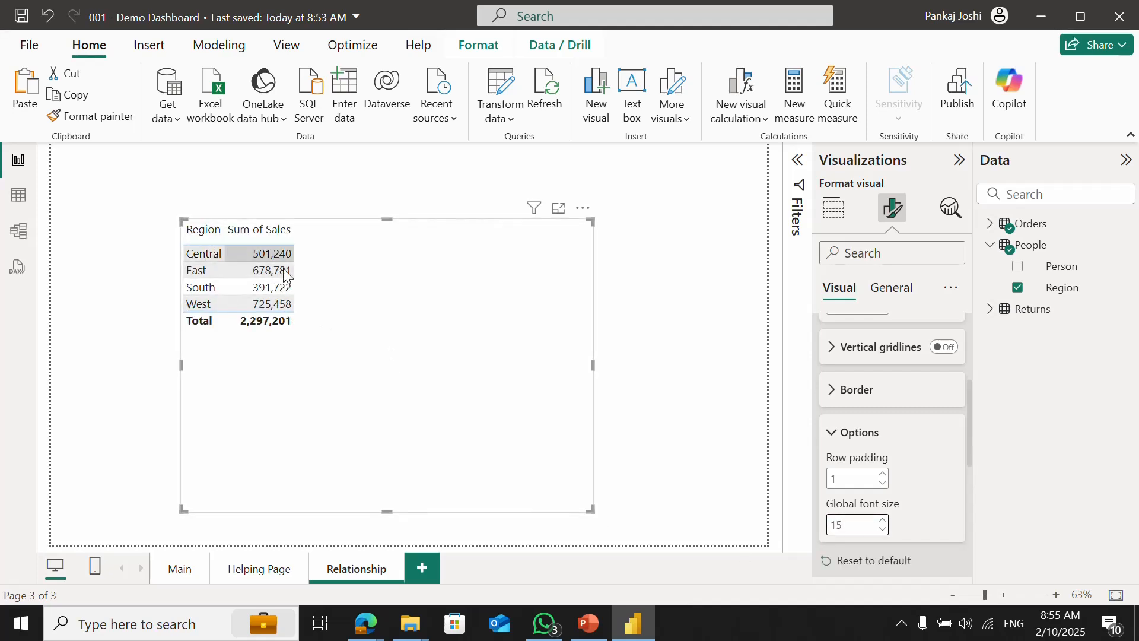
{"action": "left_click", "coordinate": [132, 315]}
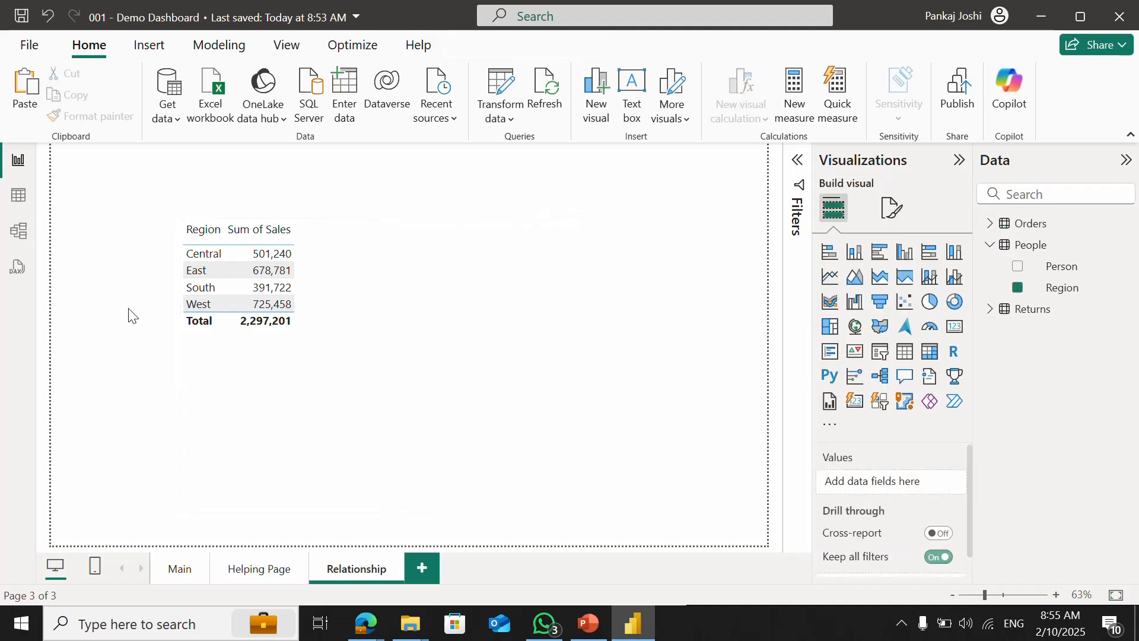
- Delete the relationship between Orders and People in the model view, and check the regional sales table in the report
{"action": "left_click", "coordinate": [19, 231]}
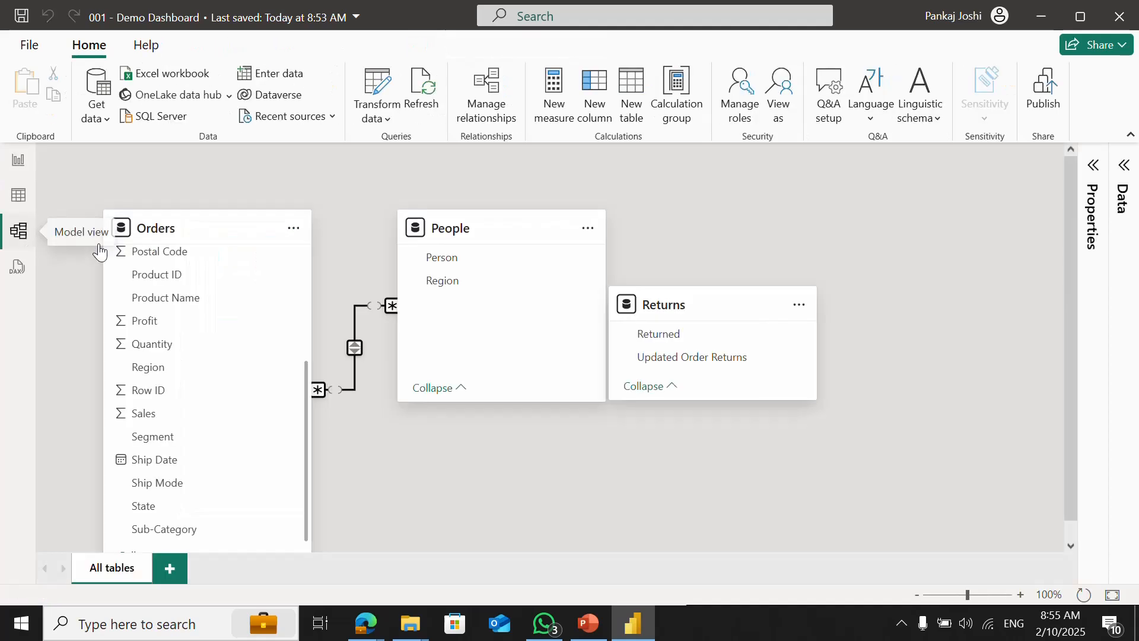
{"action": "right_click", "coordinate": [354, 386]}
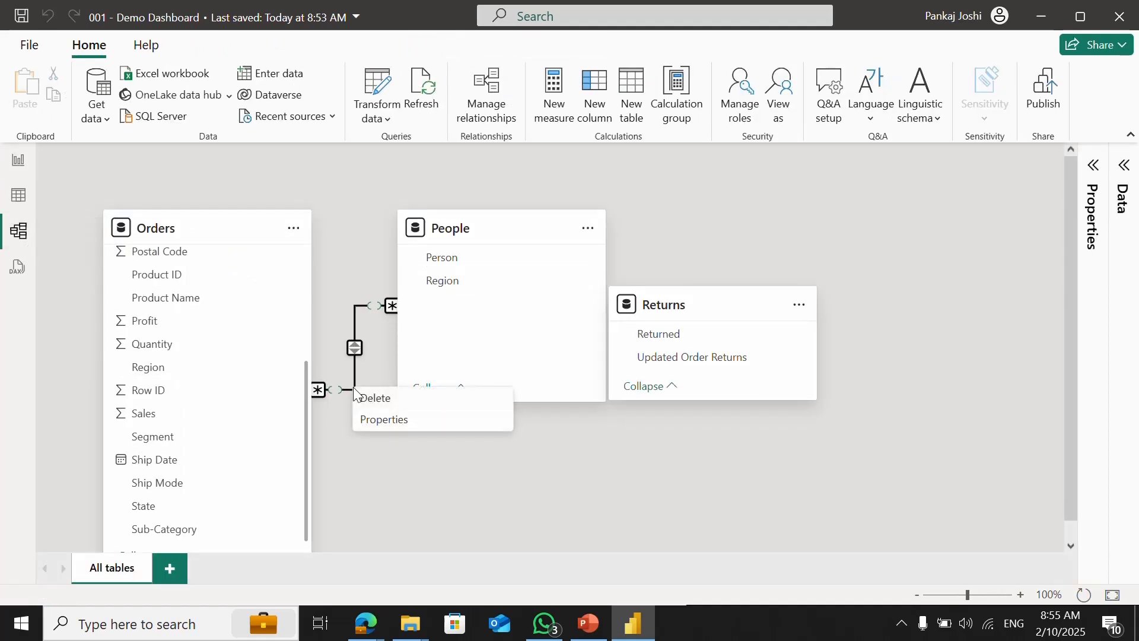
{"action": "left_click", "coordinate": [418, 407]}
{"action": "left_click", "coordinate": [669, 381]}
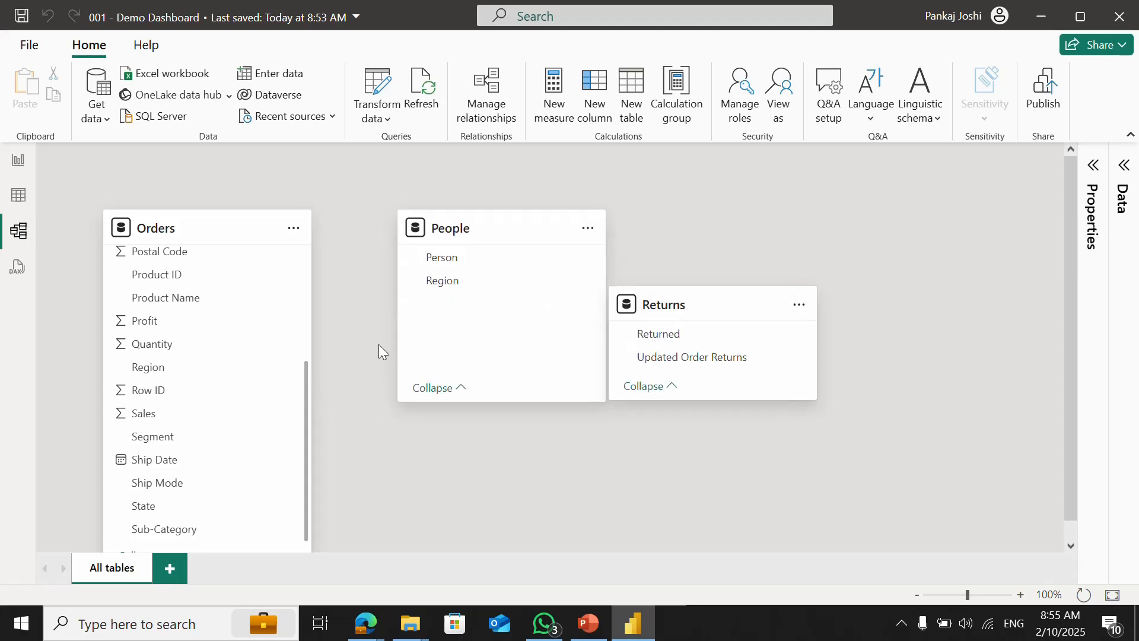
{"action": "left_click", "coordinate": [17, 161]}
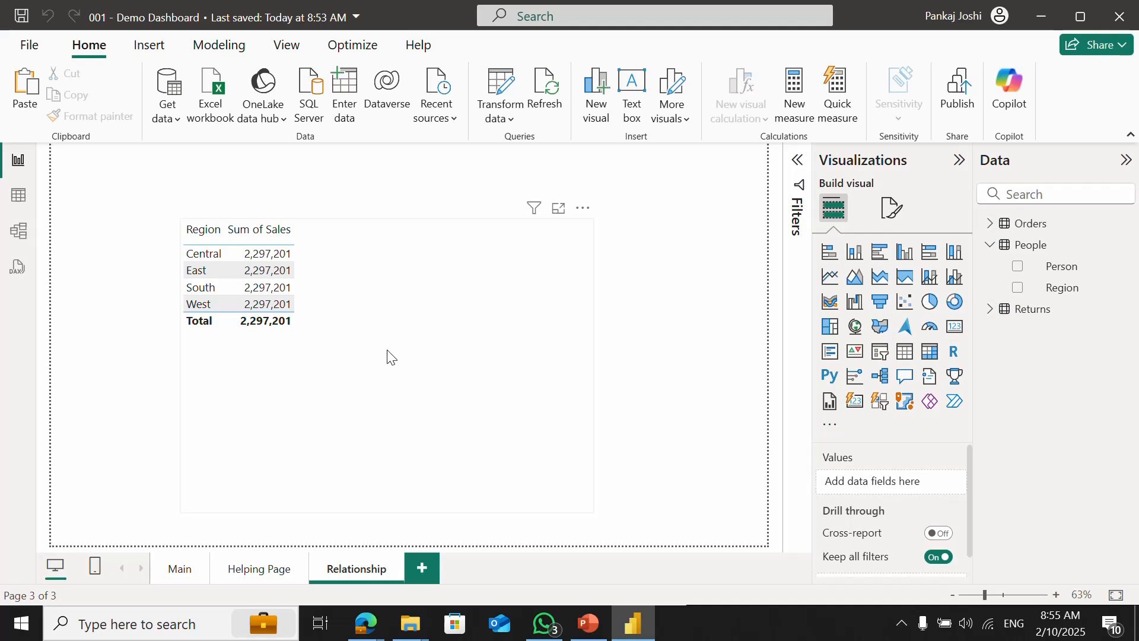
- Return to the model view and align the Returns card in line with the Orders and People cards
{"action": "left_click", "coordinate": [19, 231]}
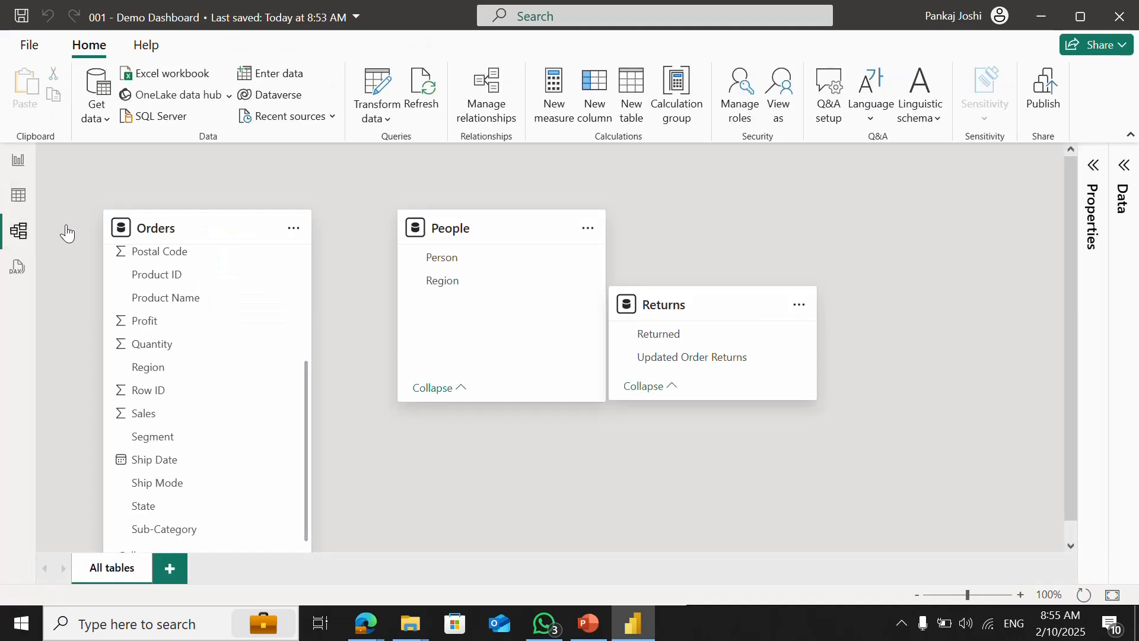
{"action": "mouse_move", "coordinate": [681, 301]}
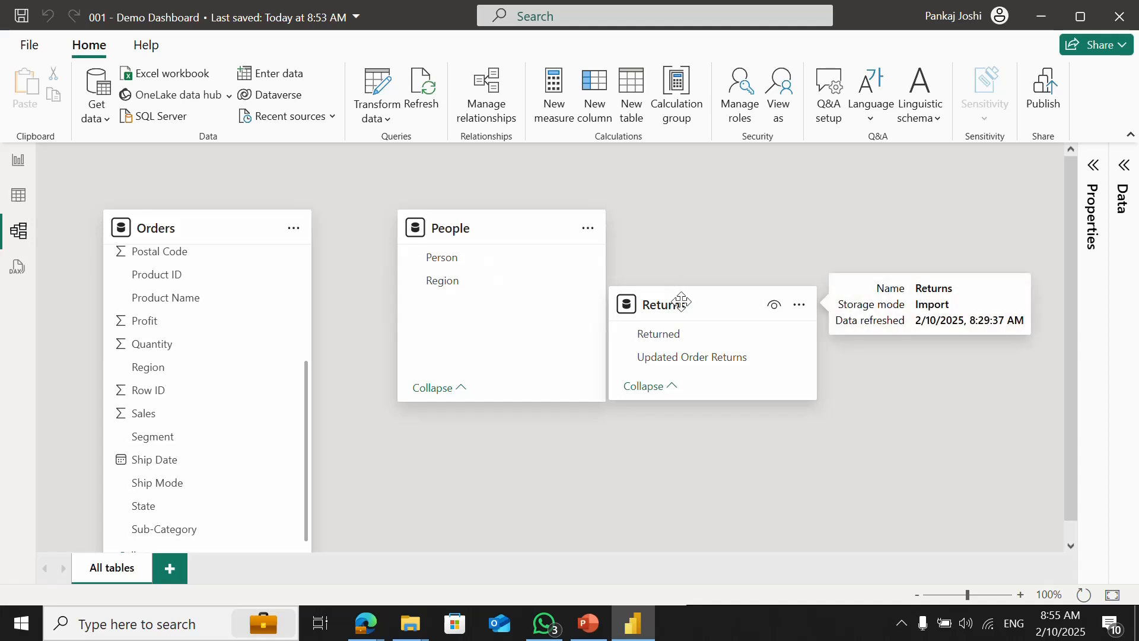
{"action": "left_click_drag", "start_coordinate": [688, 316], "coordinate": [741, 240]}
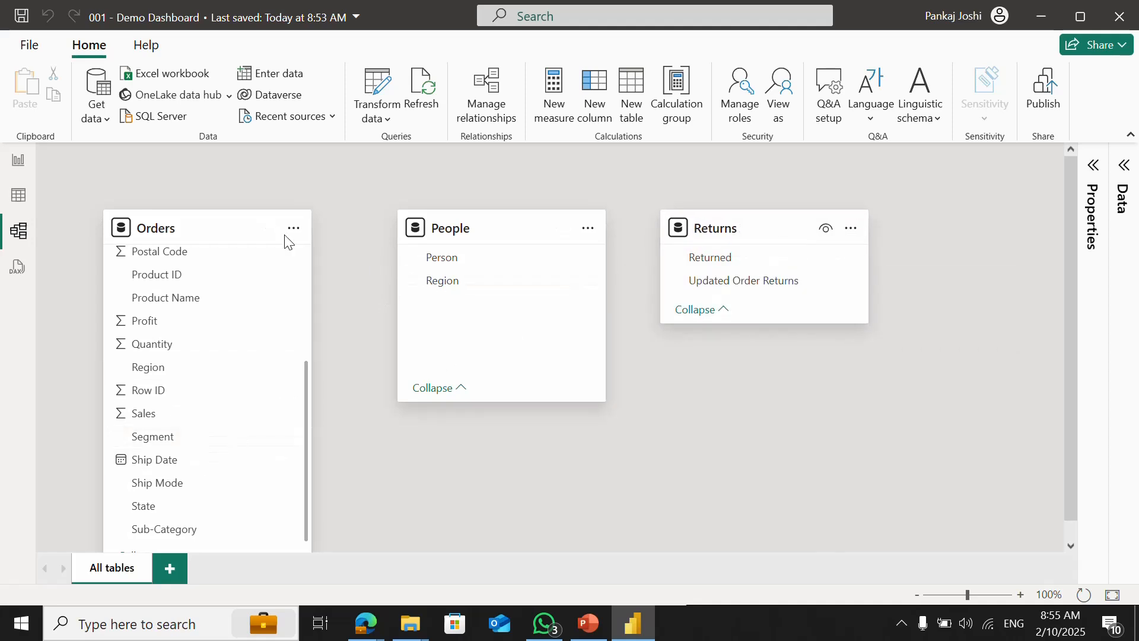
- Create an active many-to-many relationship between Orders and People on Region with Both cross-filter direction, and recheck the regional sales table
{"action": "left_click", "coordinate": [238, 226]}
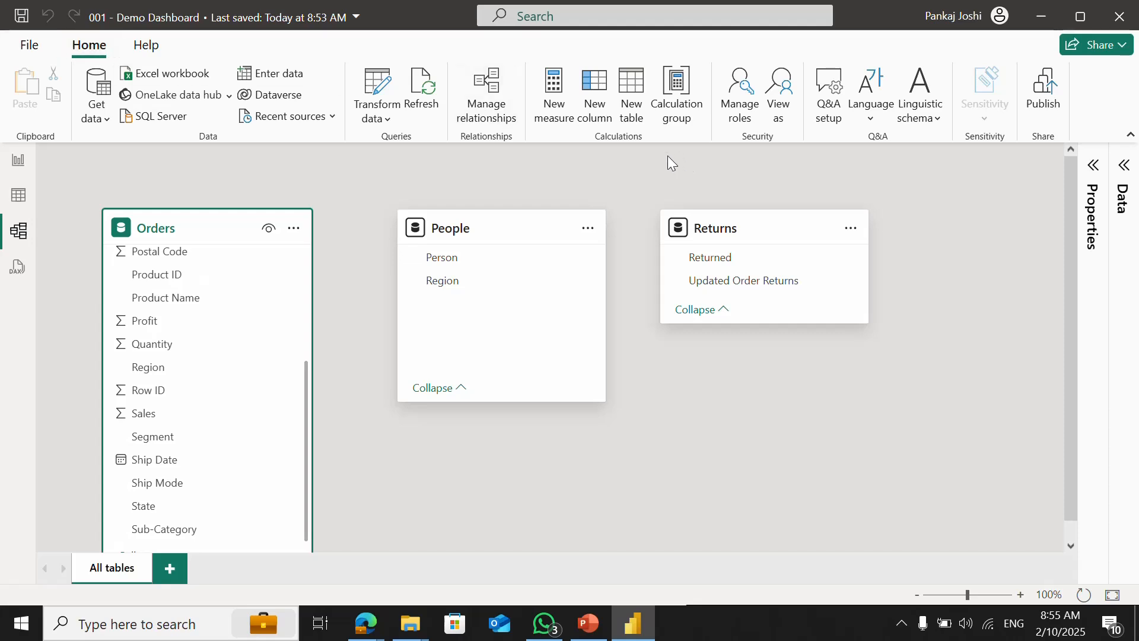
{"action": "left_click", "coordinate": [501, 98]}
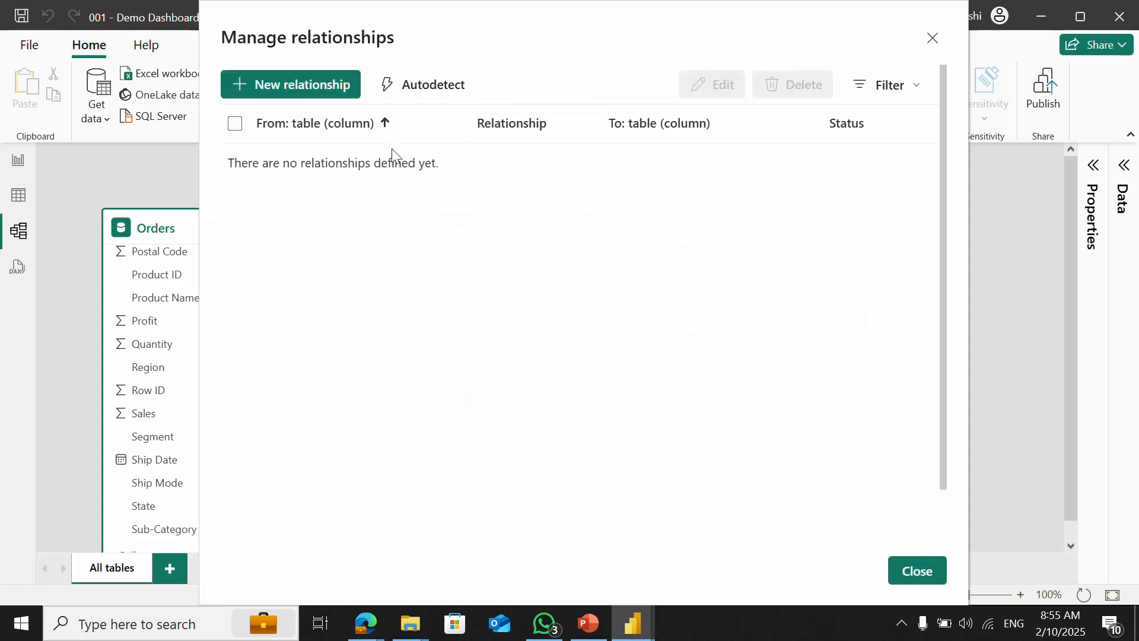
{"action": "left_click", "coordinate": [316, 85]}
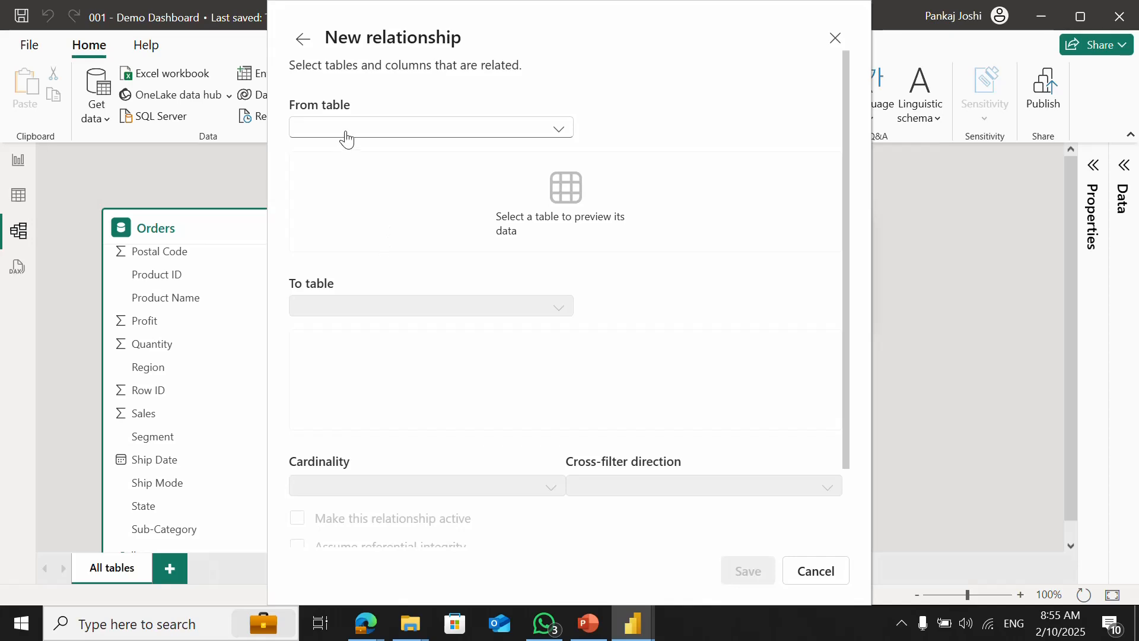
{"action": "left_click", "coordinate": [347, 138]}
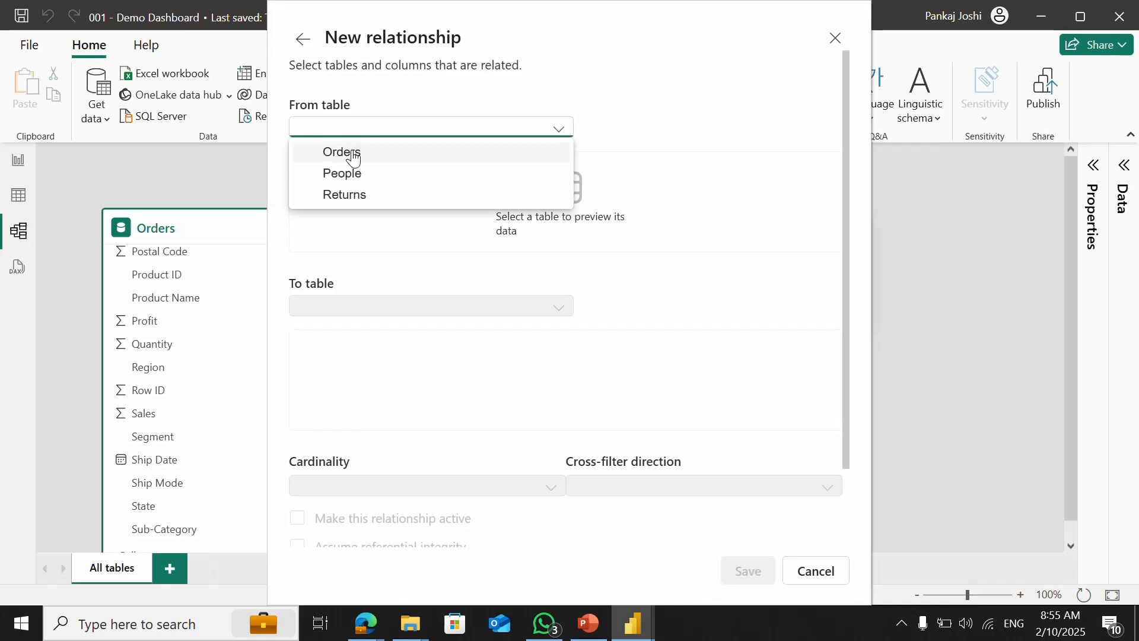
{"action": "left_click", "coordinate": [346, 153]}
{"action": "left_click", "coordinate": [358, 306]}
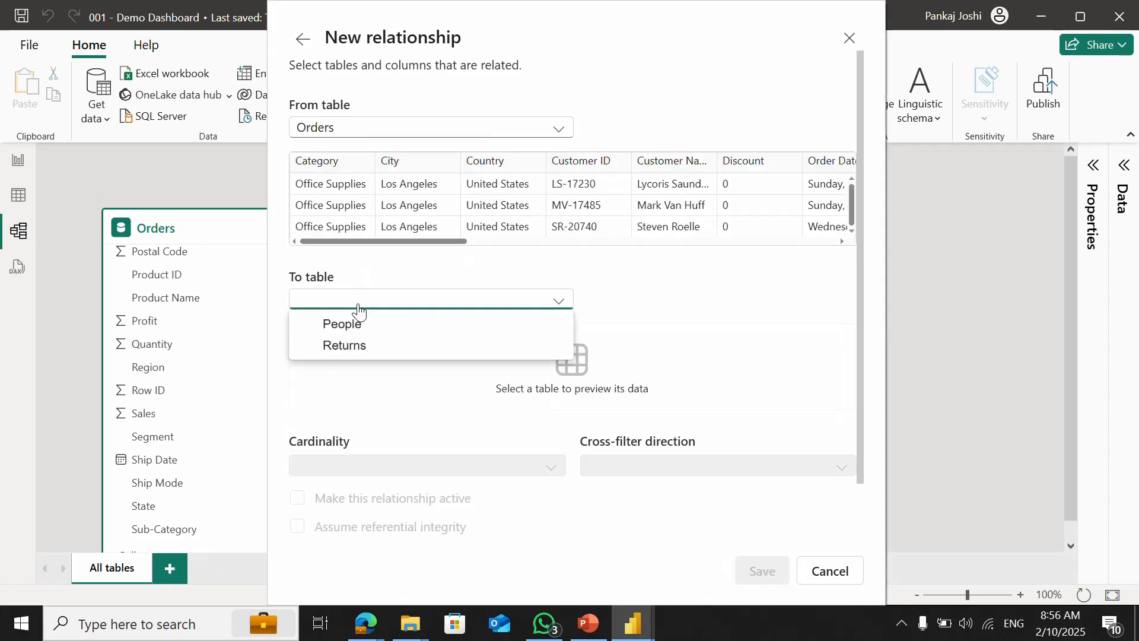
{"action": "left_click", "coordinate": [363, 347]}
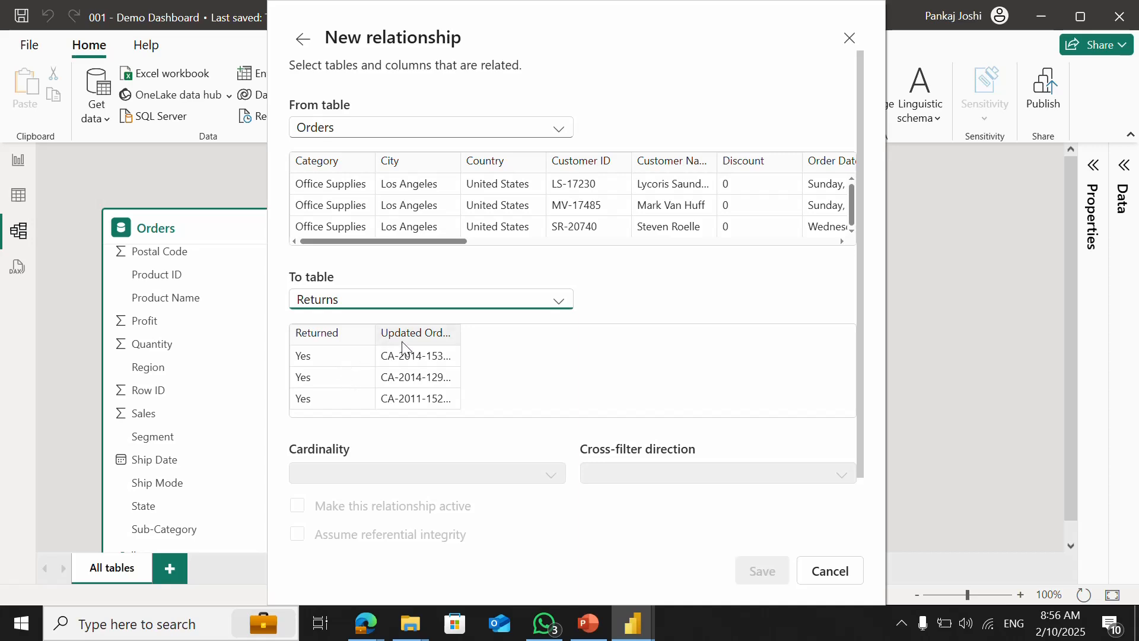
{"action": "left_click", "coordinate": [358, 311]}
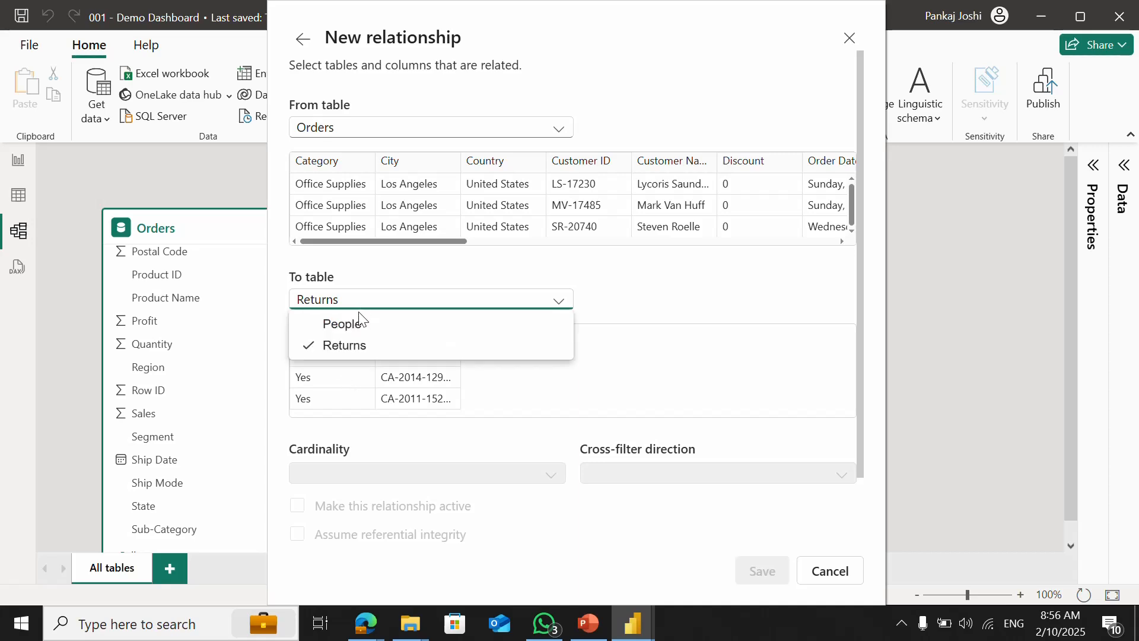
{"action": "left_click", "coordinate": [360, 324]}
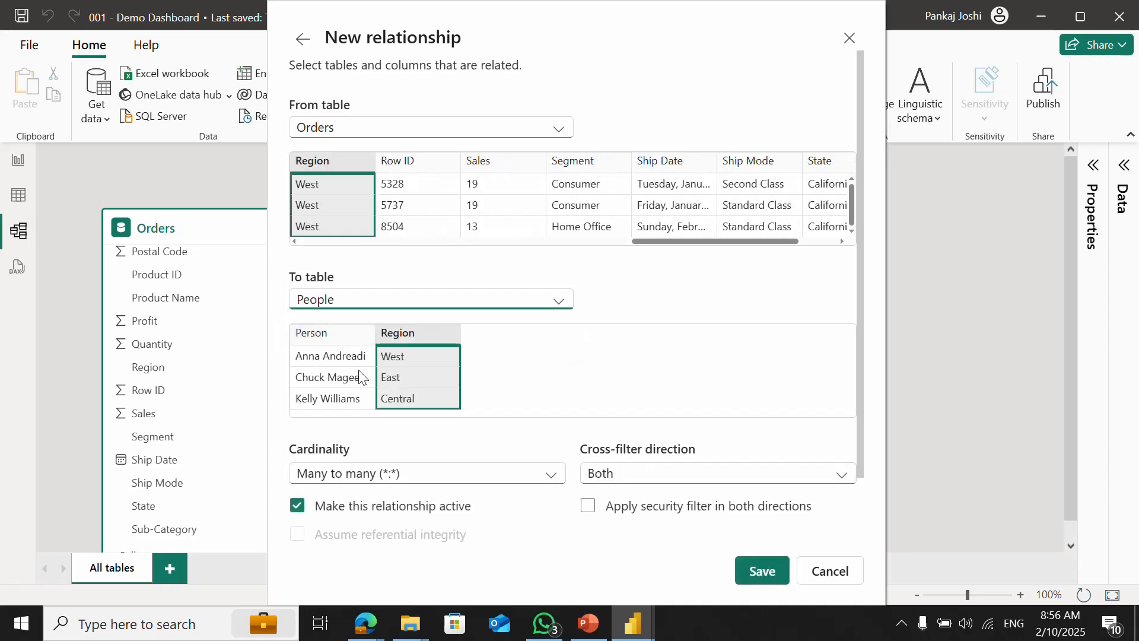
{"action": "left_click", "coordinate": [414, 335]}
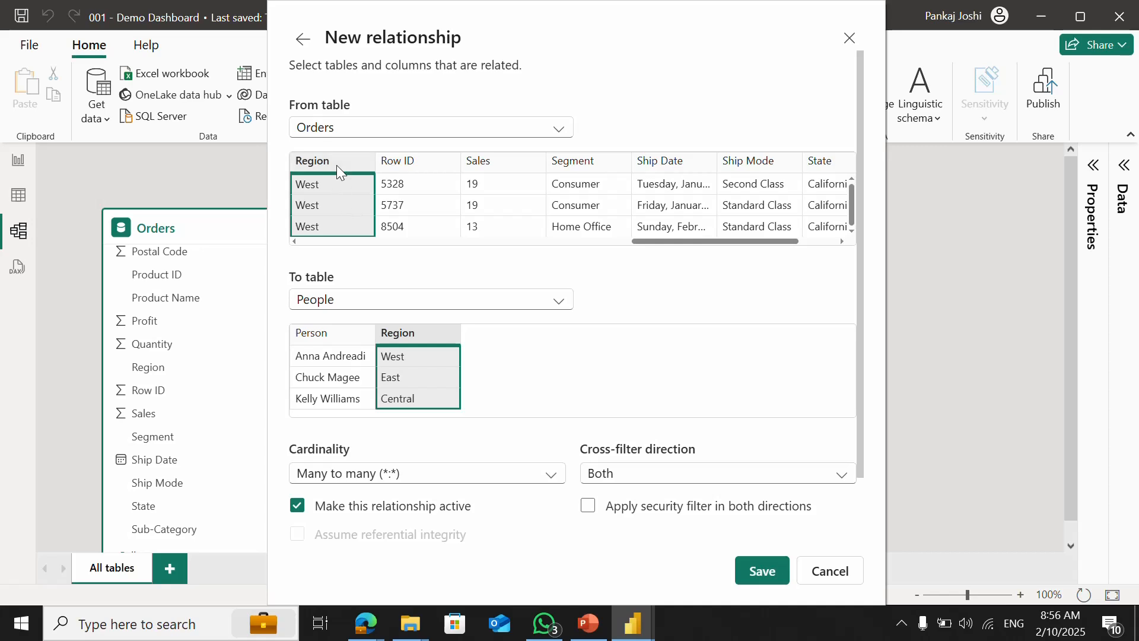
{"action": "left_click", "coordinate": [763, 584]}
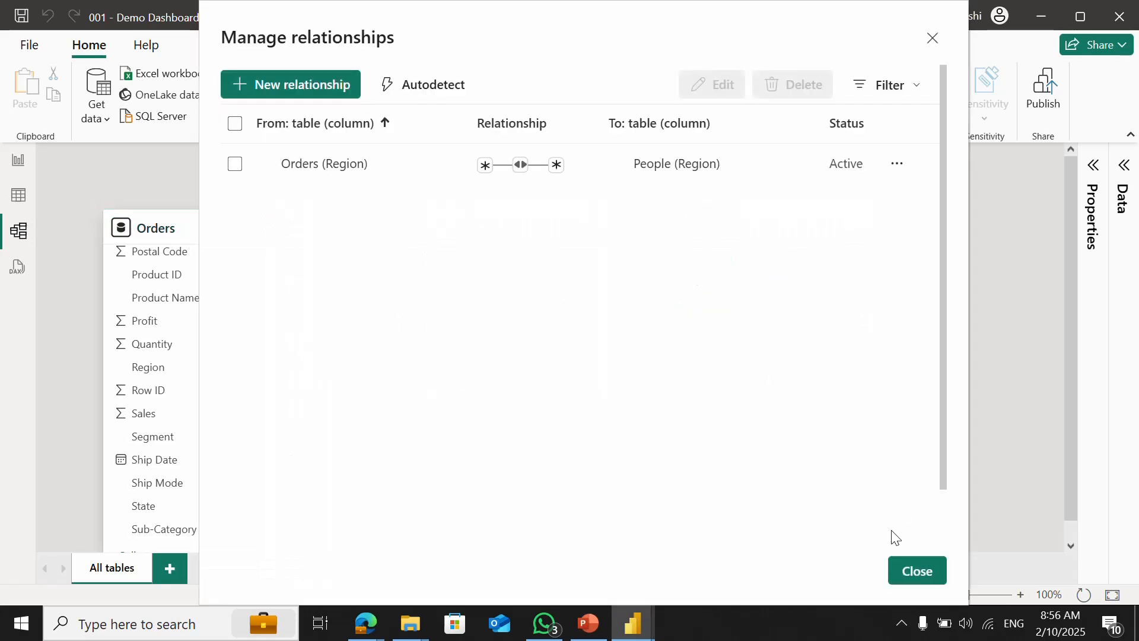
{"action": "left_click", "coordinate": [904, 571]}
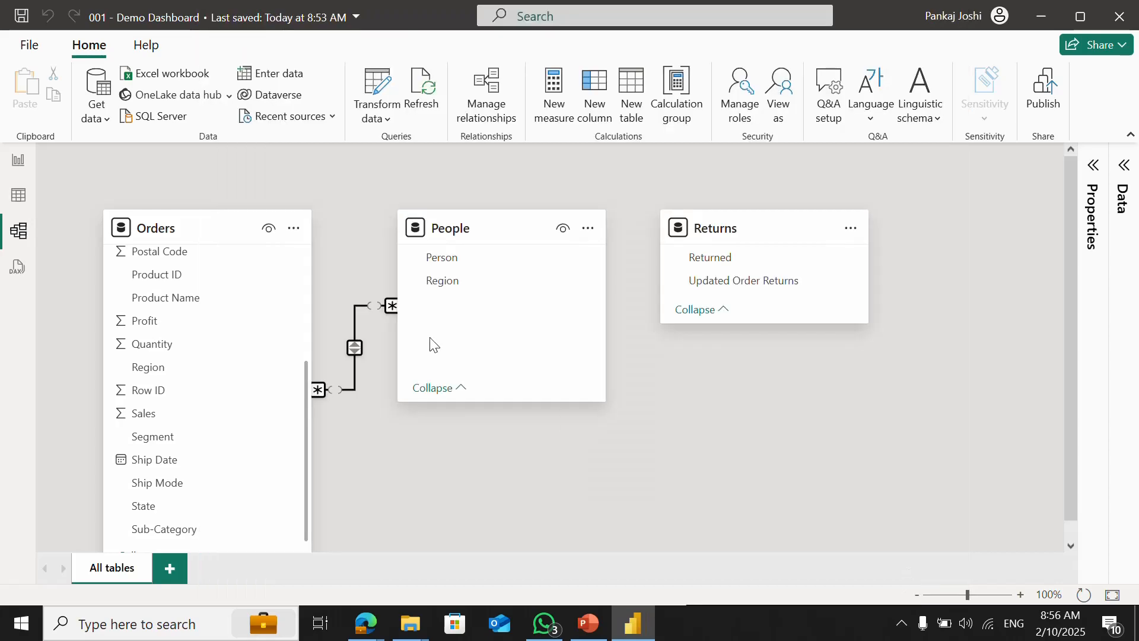
{"action": "left_click", "coordinate": [18, 159]}
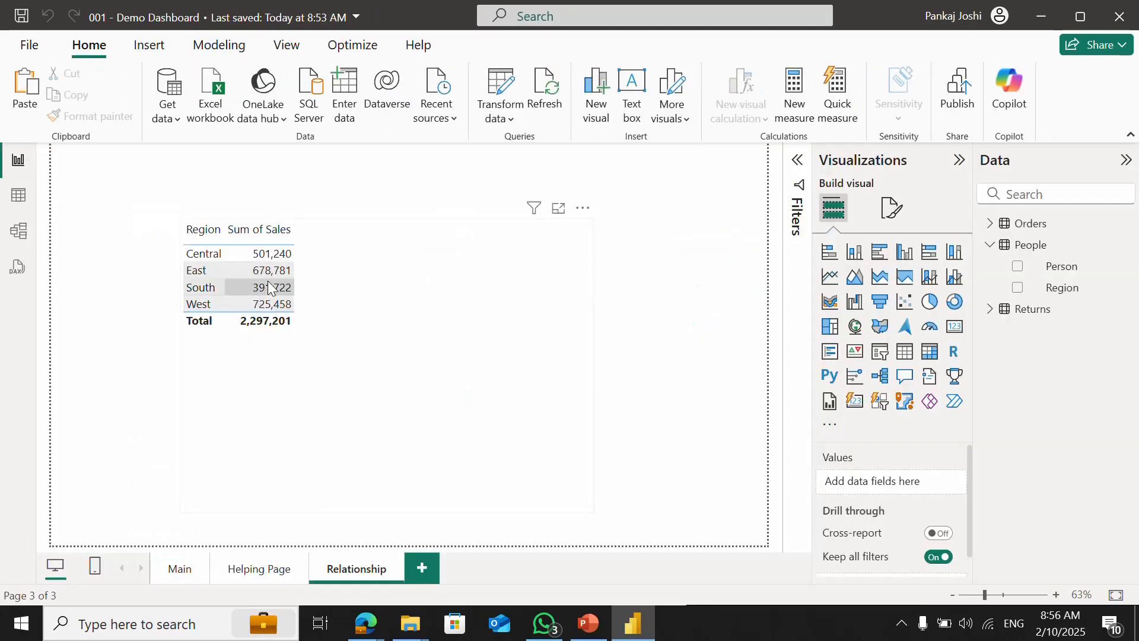
- Go to the Main page, collapse the People fields, and view the People table's rows in the table view
{"action": "left_click", "coordinate": [172, 571]}
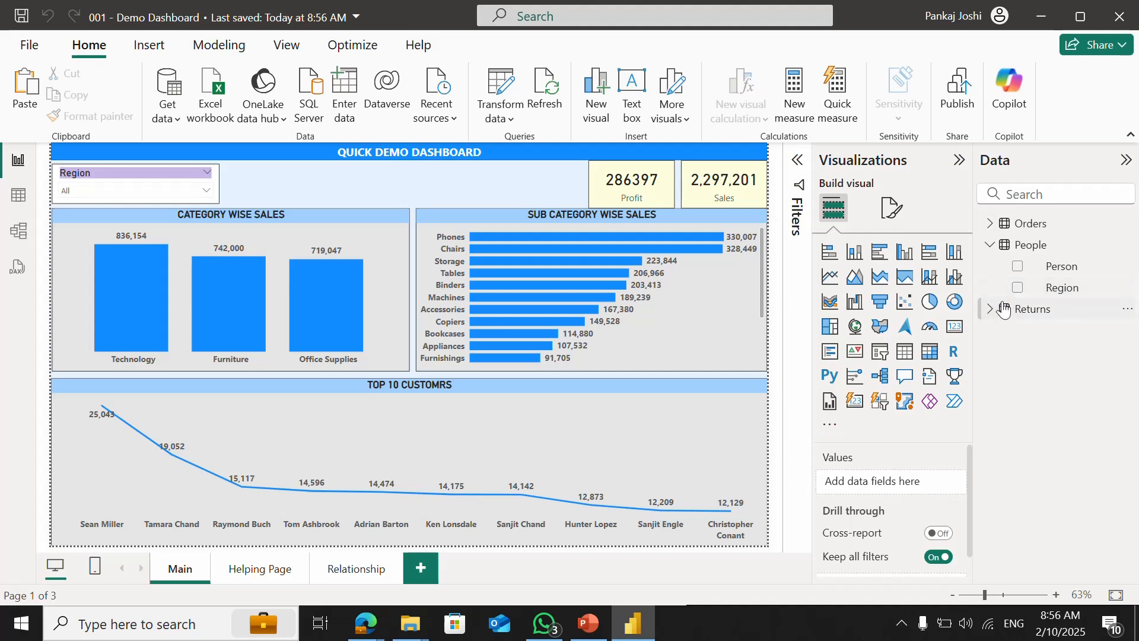
{"action": "left_click", "coordinate": [989, 246]}
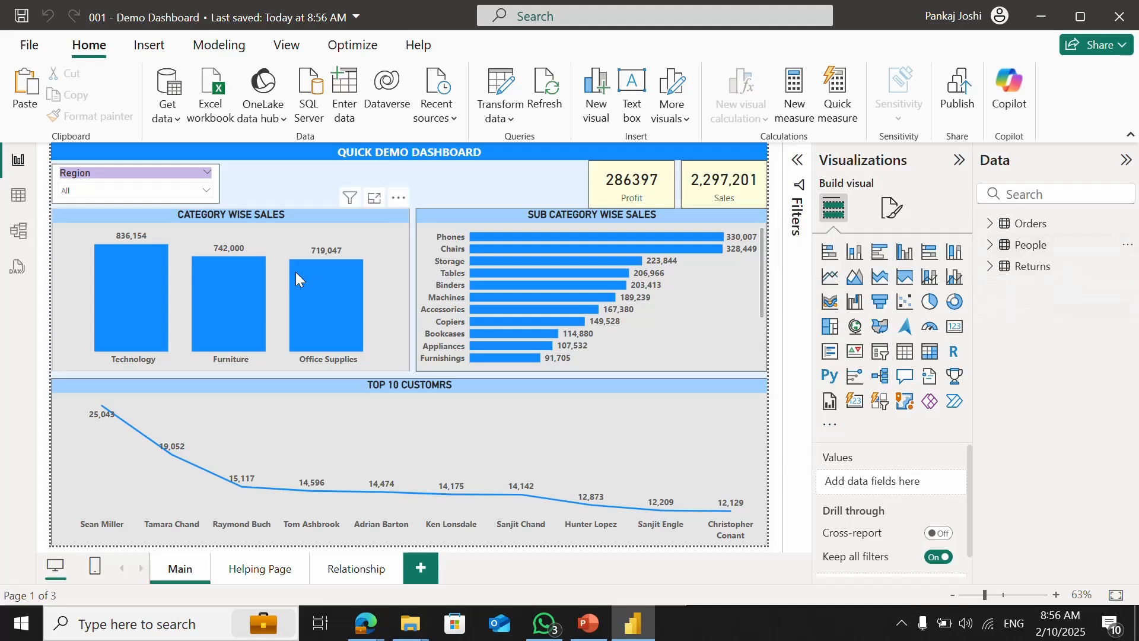
{"action": "left_click", "coordinate": [18, 198]}
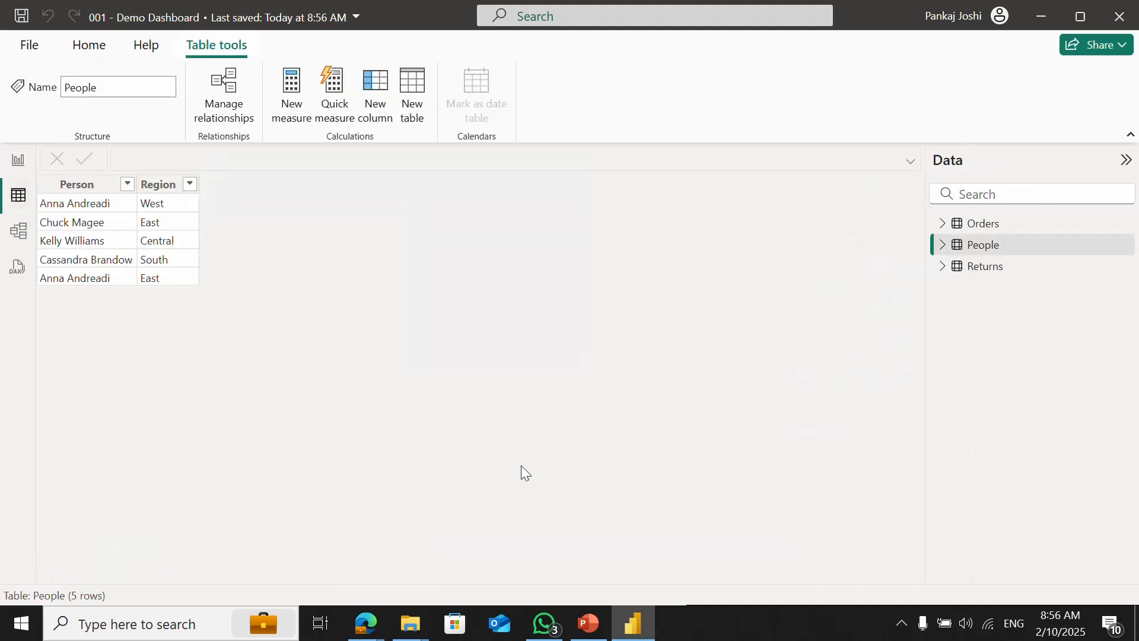
- View the Returns table's rows, and start a new calculated table named Table Calender
{"action": "left_click", "coordinate": [999, 274]}
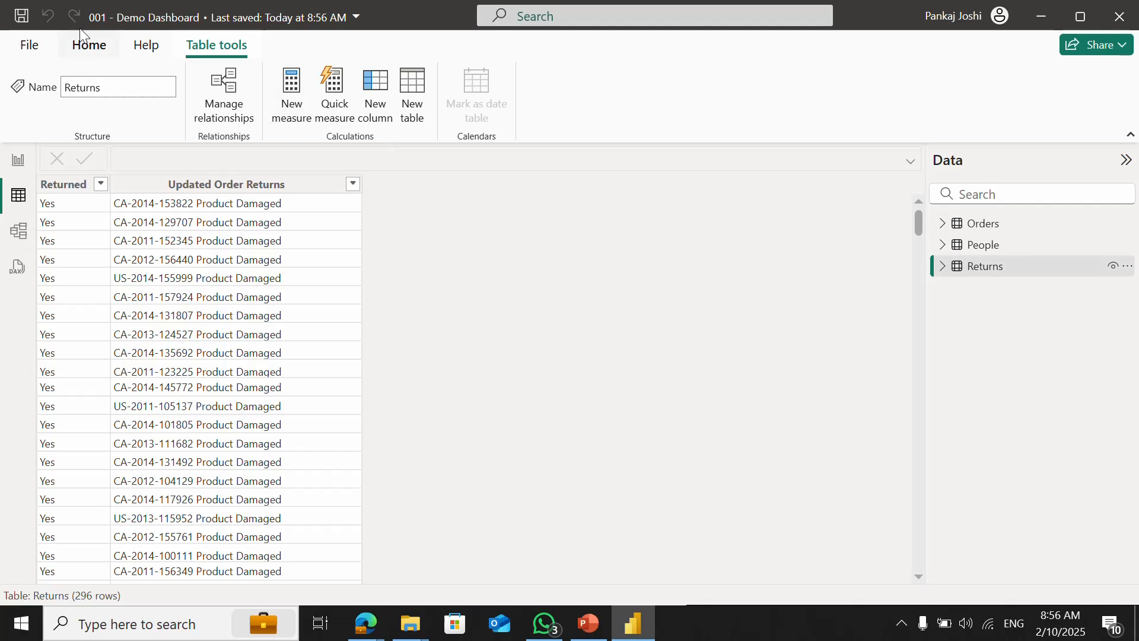
{"action": "left_click", "coordinate": [90, 45]}
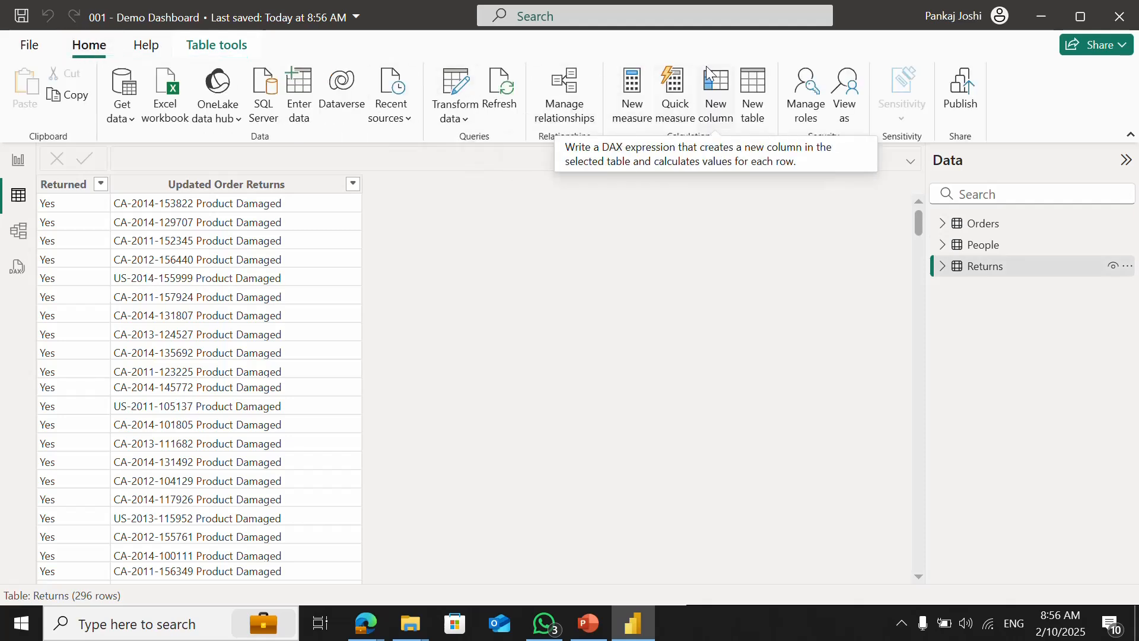
{"action": "left_click", "coordinate": [755, 89]}
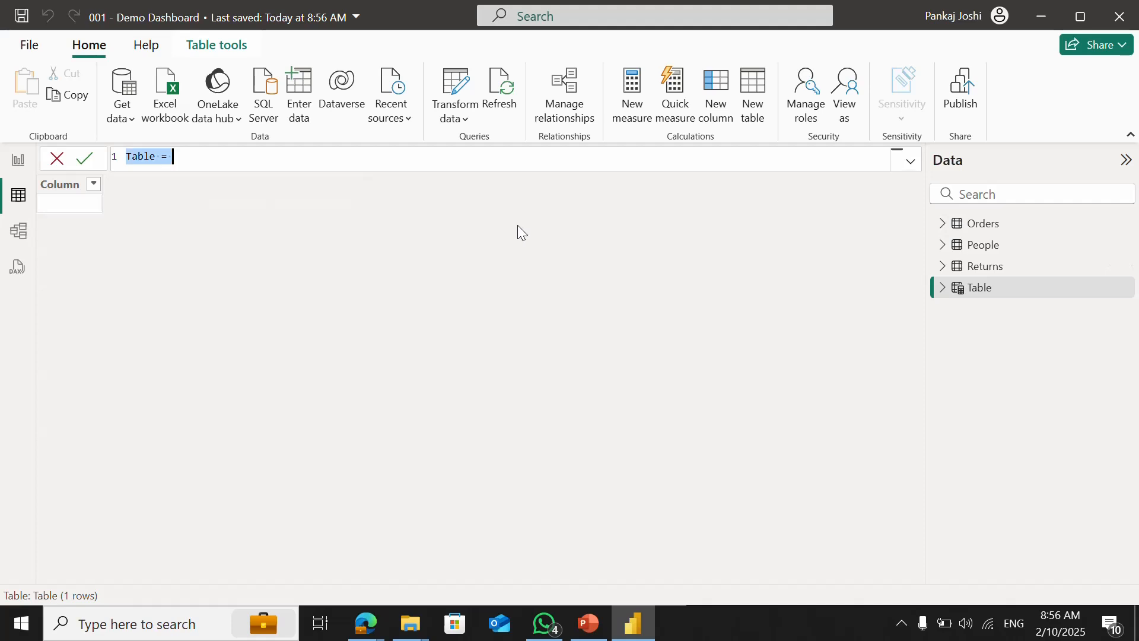
{"action": "type", "text": "Table "}
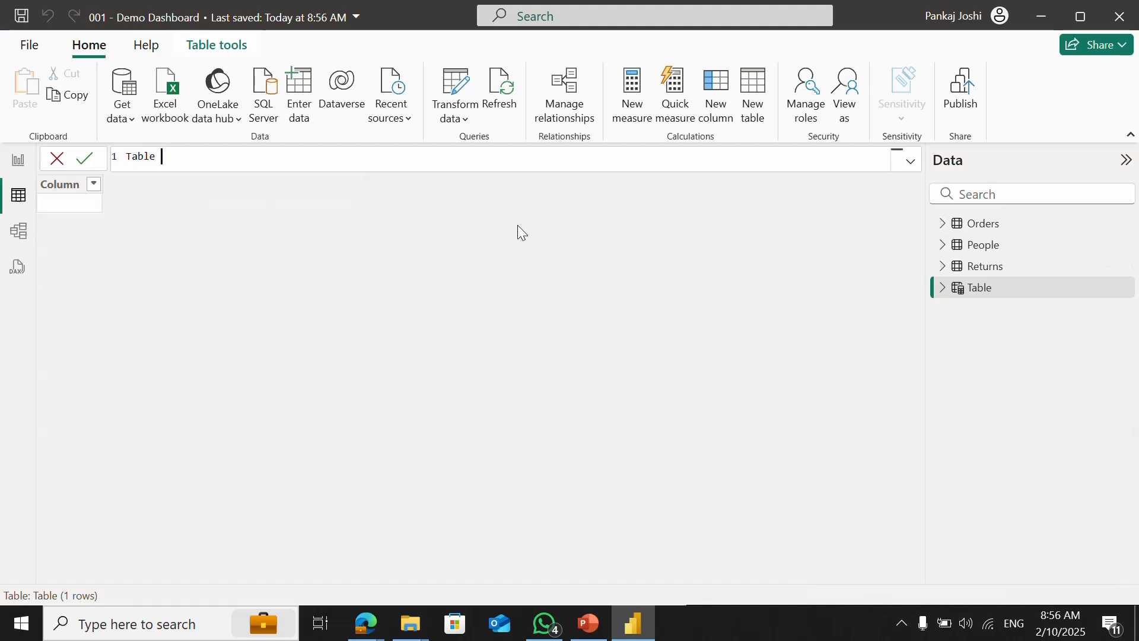
{"action": "type", "text": "Calender "}
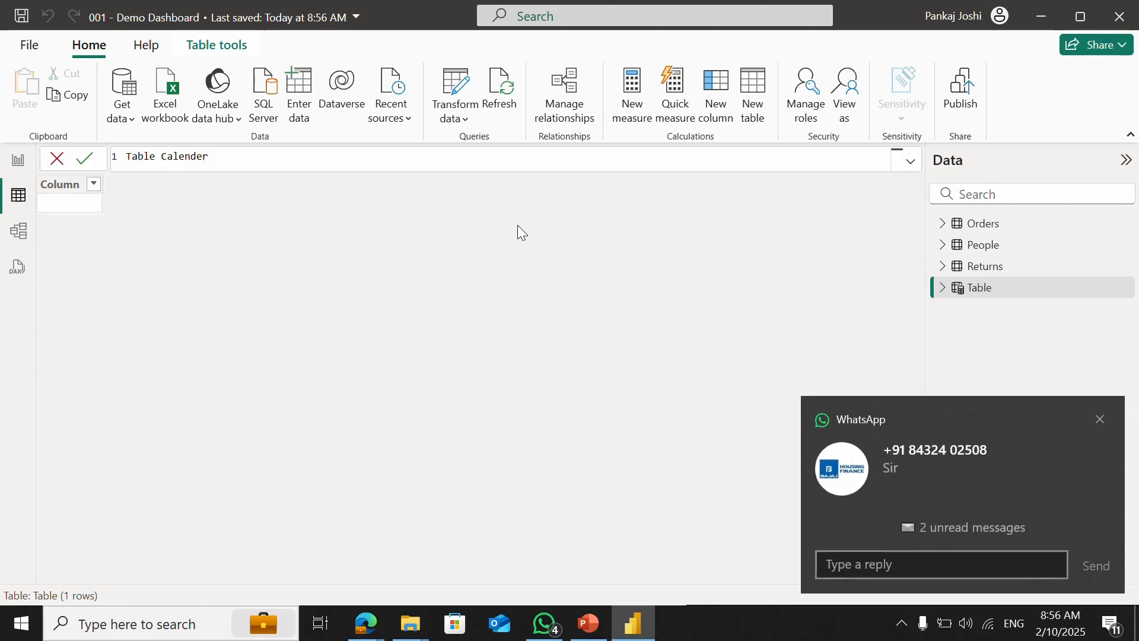
{"action": "type", "text": " ="}
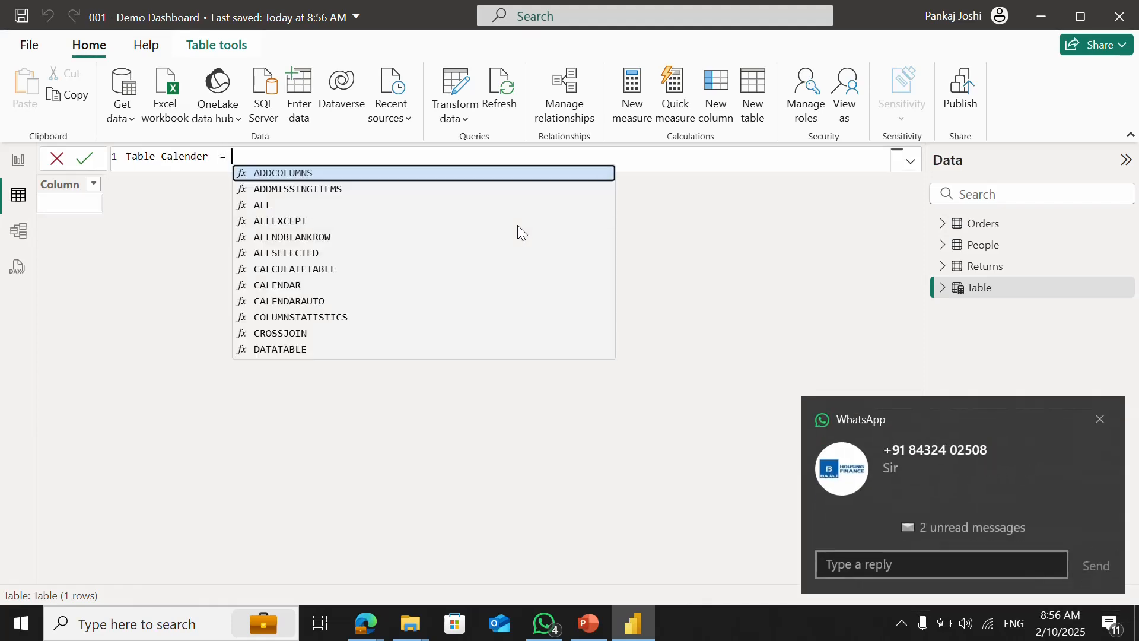
{"action": "left_click", "coordinate": [1102, 419]}
{"action": "key", "text": "shift+Return"}
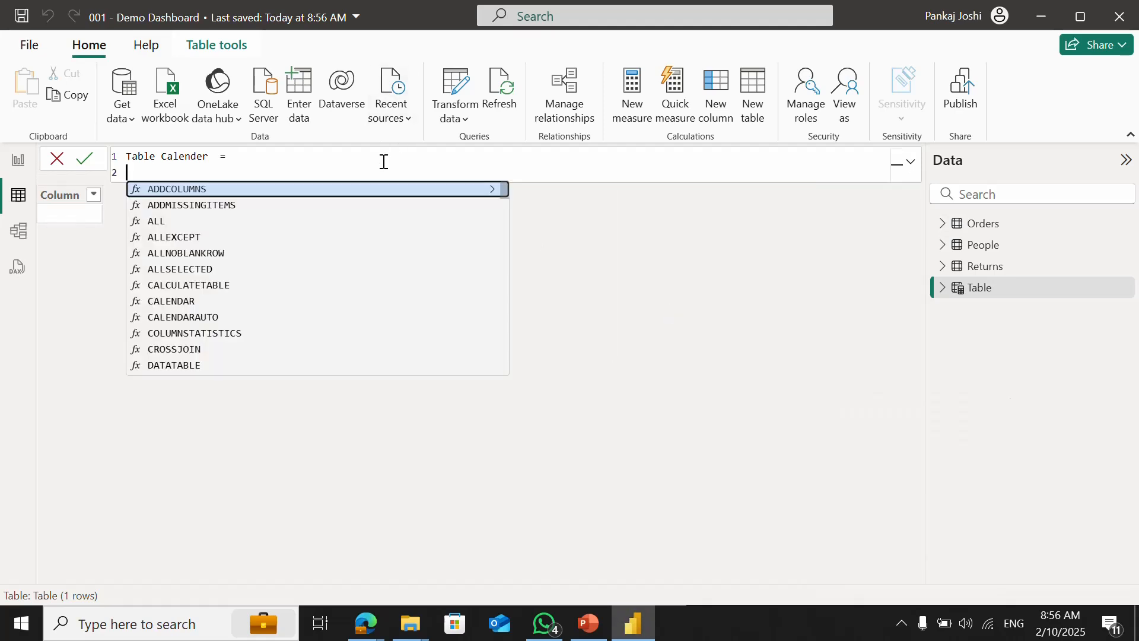
- Define a variable cal in the table formula as CALENDARAUTO()
{"action": "type", "text": "var cal"}
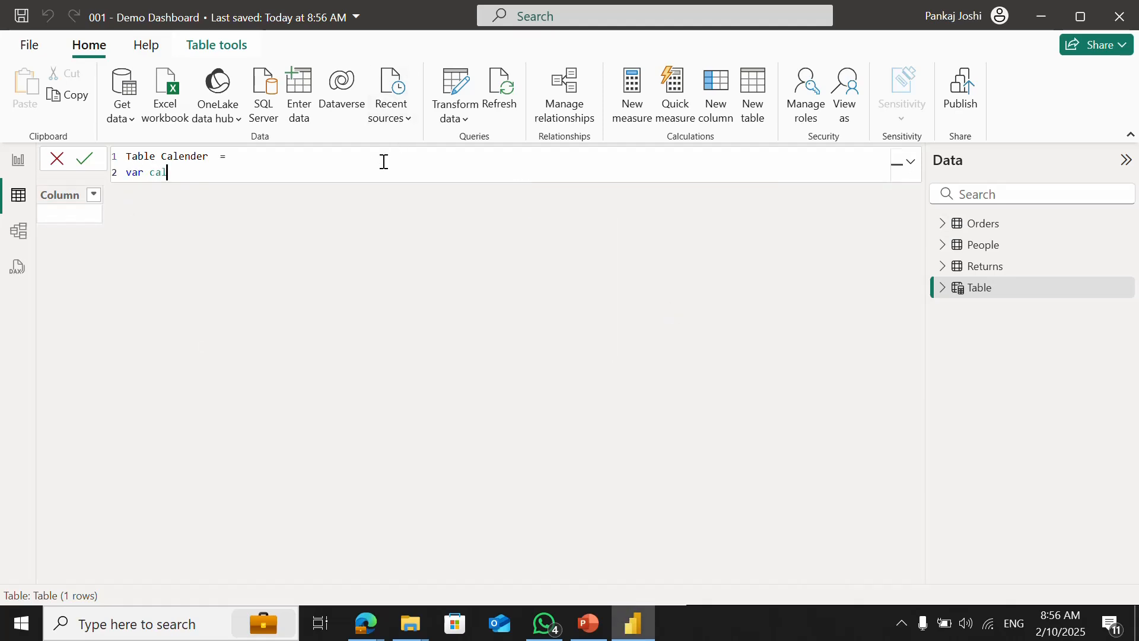
{"action": "type", "text": " ="}
{"action": "key", "text": "BackSpace"}
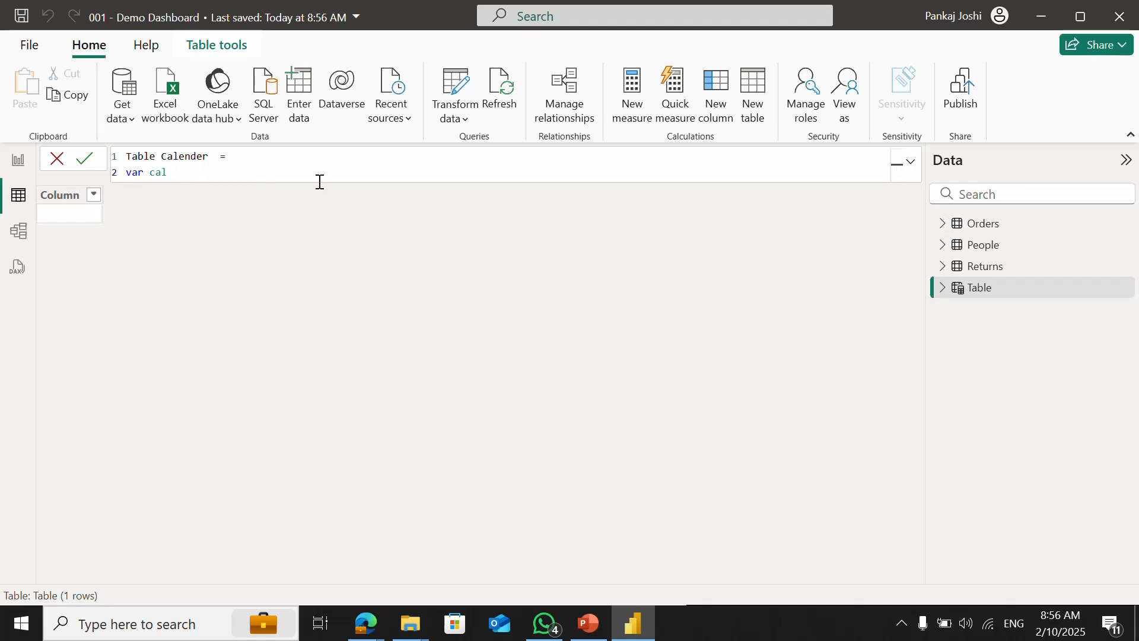
{"action": "type", "text": "= cale"}
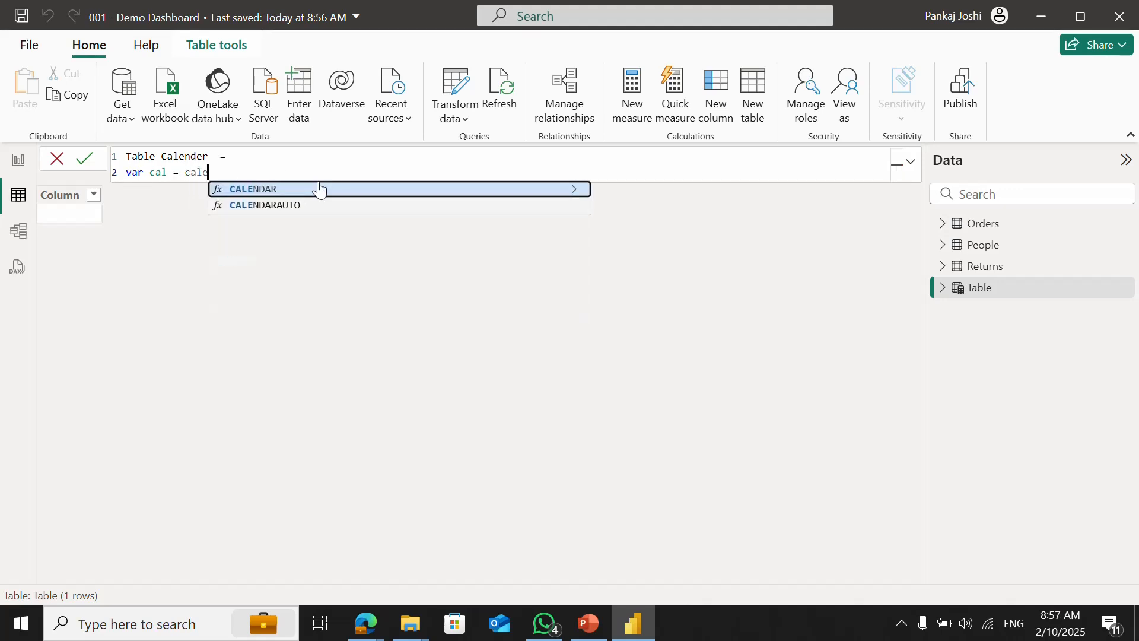
{"action": "type", "text": "nd"}
{"action": "key", "text": "Down"}
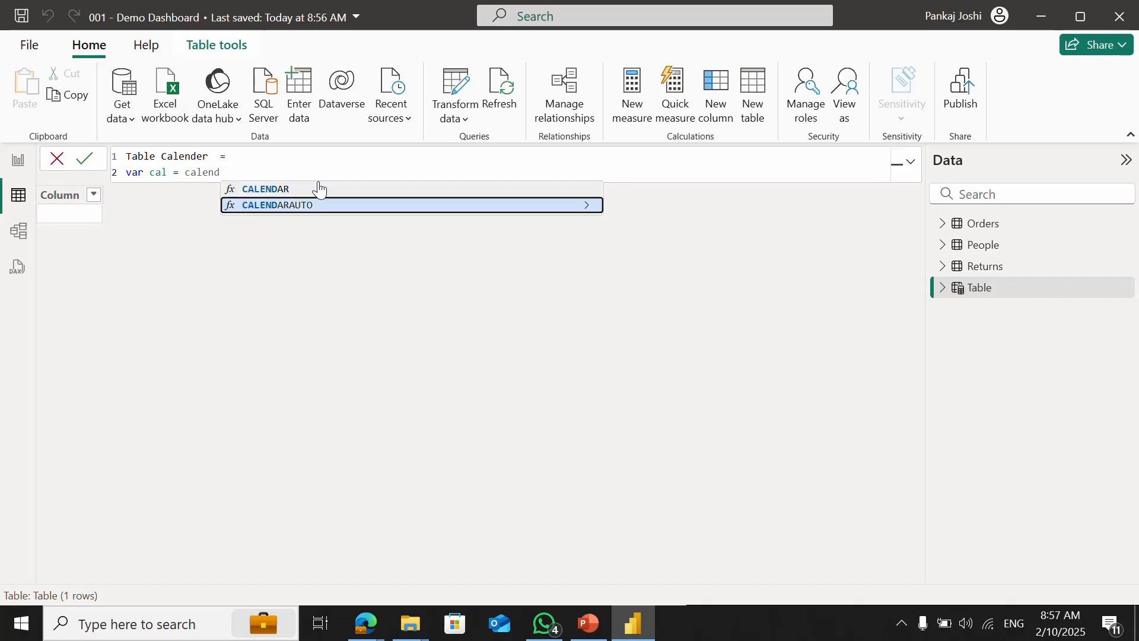
{"action": "key", "text": "Tab"}
{"action": "type", "text": ")"}
- Add a return section that outputs cal, and commit the formula to generate the calendar table
{"action": "key", "text": "Return"}
{"action": "key", "text": "Return"}
{"action": "type", "text": "re"}
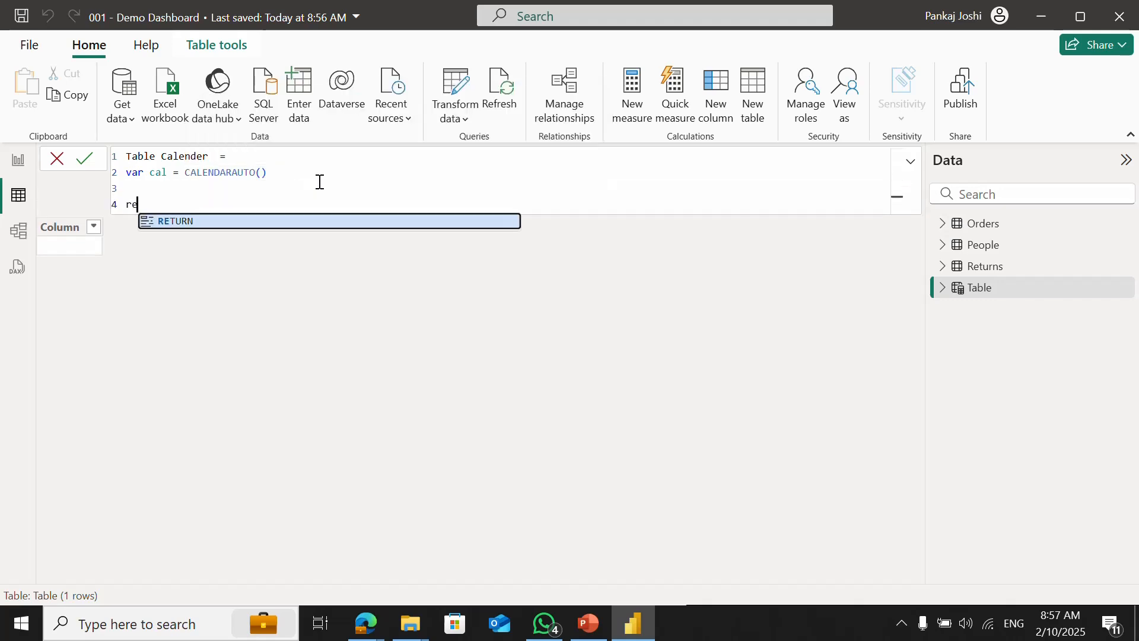
{"action": "type", "text": "turn"}
{"action": "key", "text": "Return"}
{"action": "type", "text": "cal"}
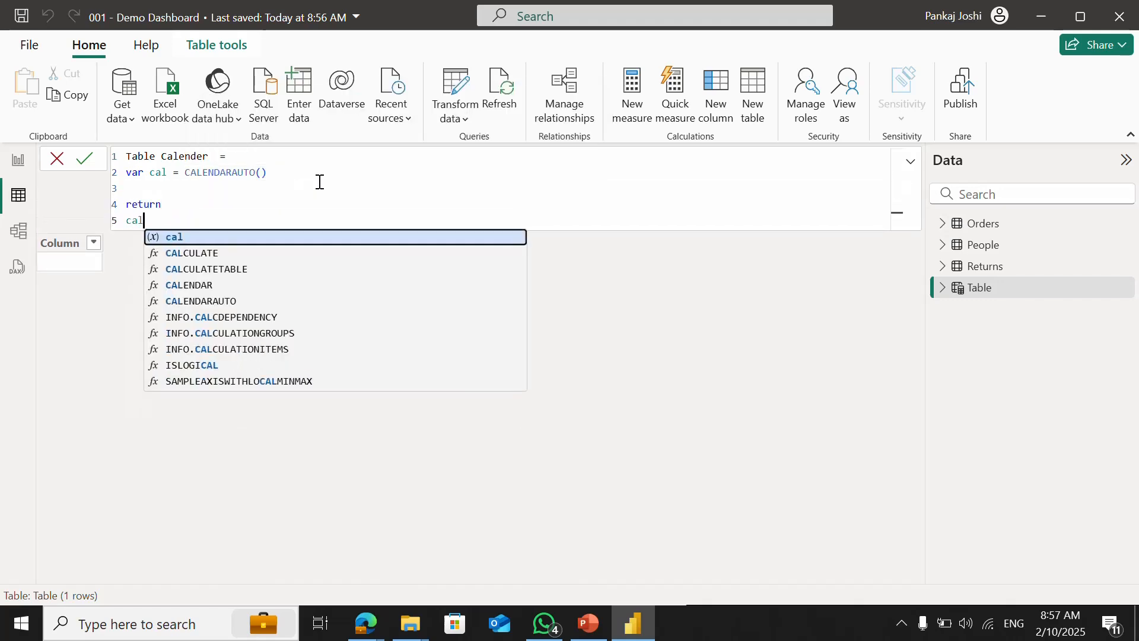
{"action": "key", "text": "Return"}
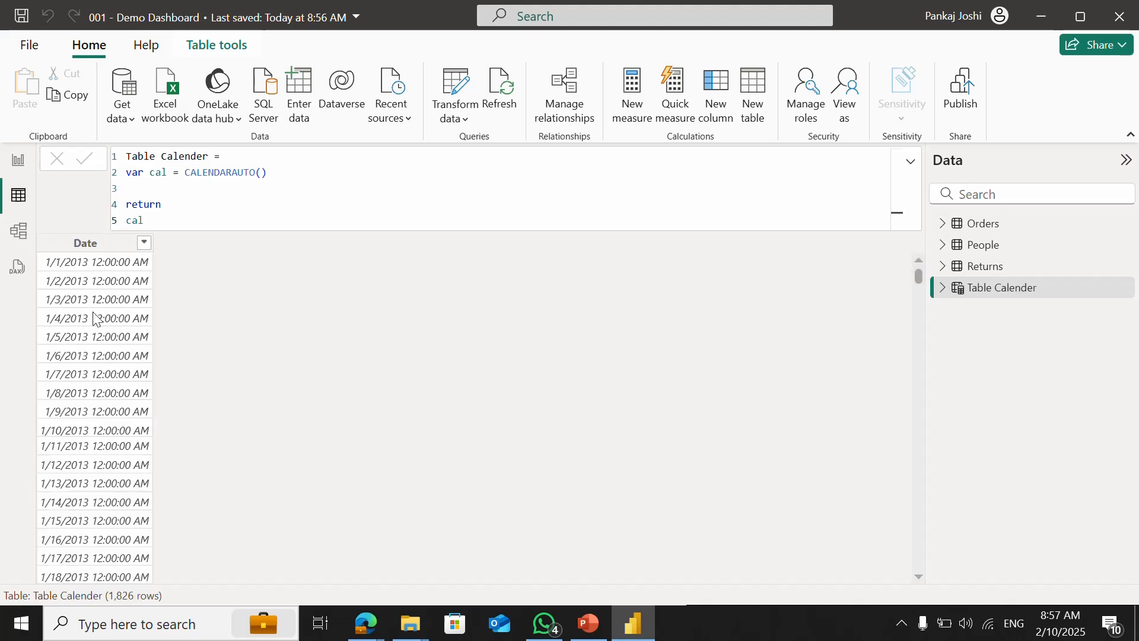
- Add a variable named Year on a new line below cal, beginning its definition with the ADDCOLUMNS function
{"action": "left_click", "coordinate": [314, 171]}
{"action": "key", "text": "Return"}
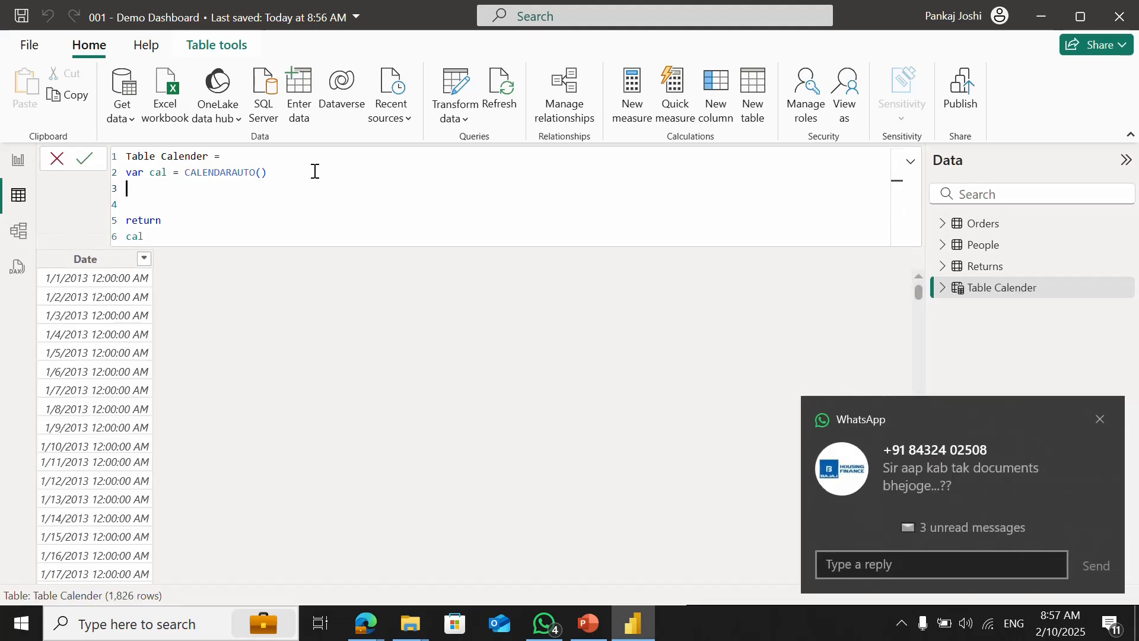
{"action": "type", "text": "var"}
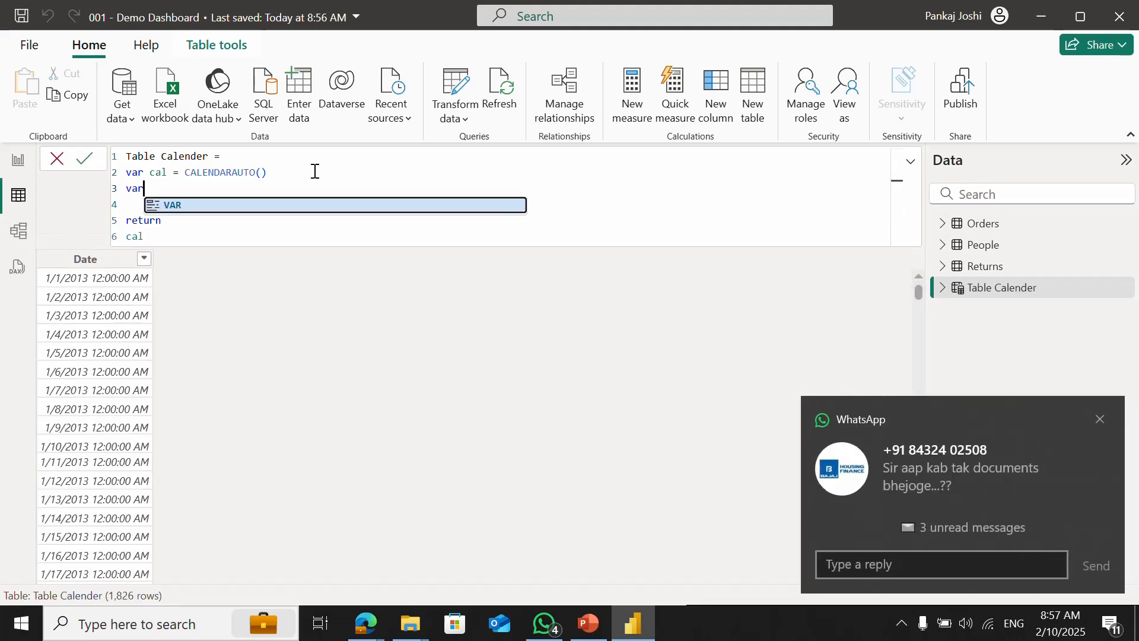
{"action": "left_click", "coordinate": [1100, 418]}
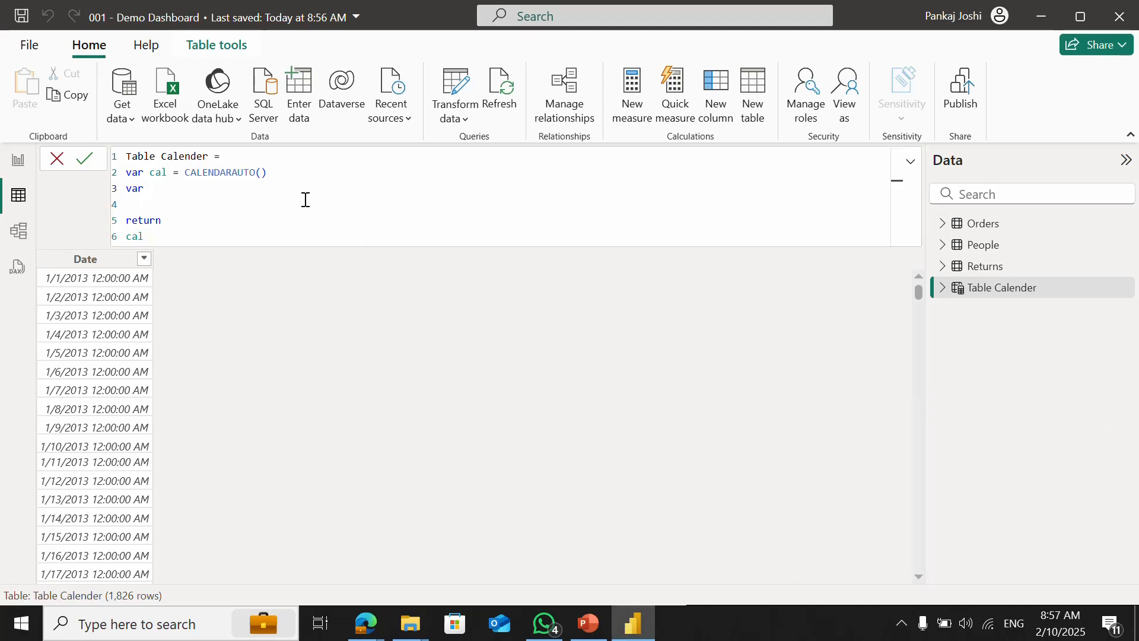
{"action": "type", "text": "Year = add"}
{"action": "key", "text": "Tab"}
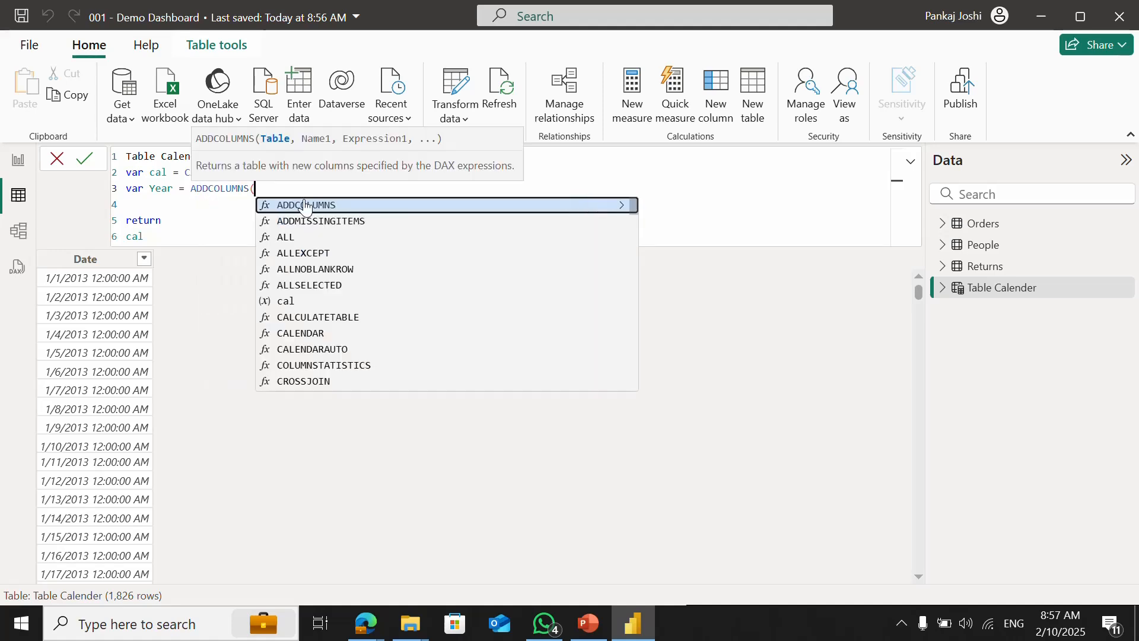
{"action": "type", "text": "[d"}
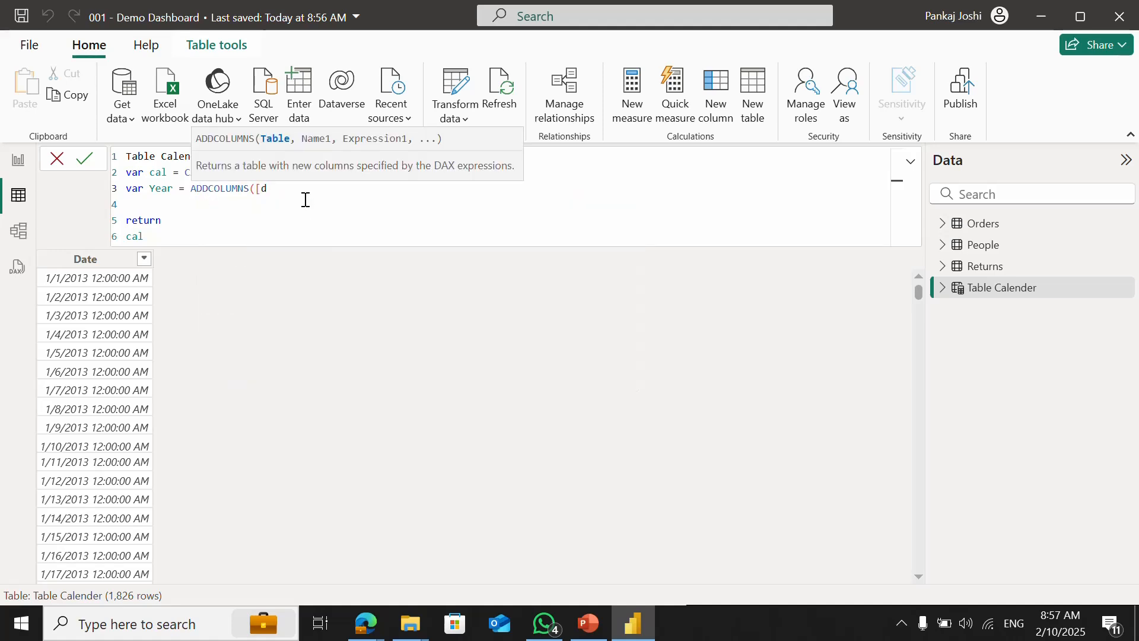
{"action": "type", "text": "Date"}
{"action": "key", "text": "BackSpace"}
{"action": "key", "text": "BackSpace"}
{"action": "key", "text": "BackSpace"}
{"action": "key", "text": "BackSpace"}
{"action": "key", "text": "BackSpace"}
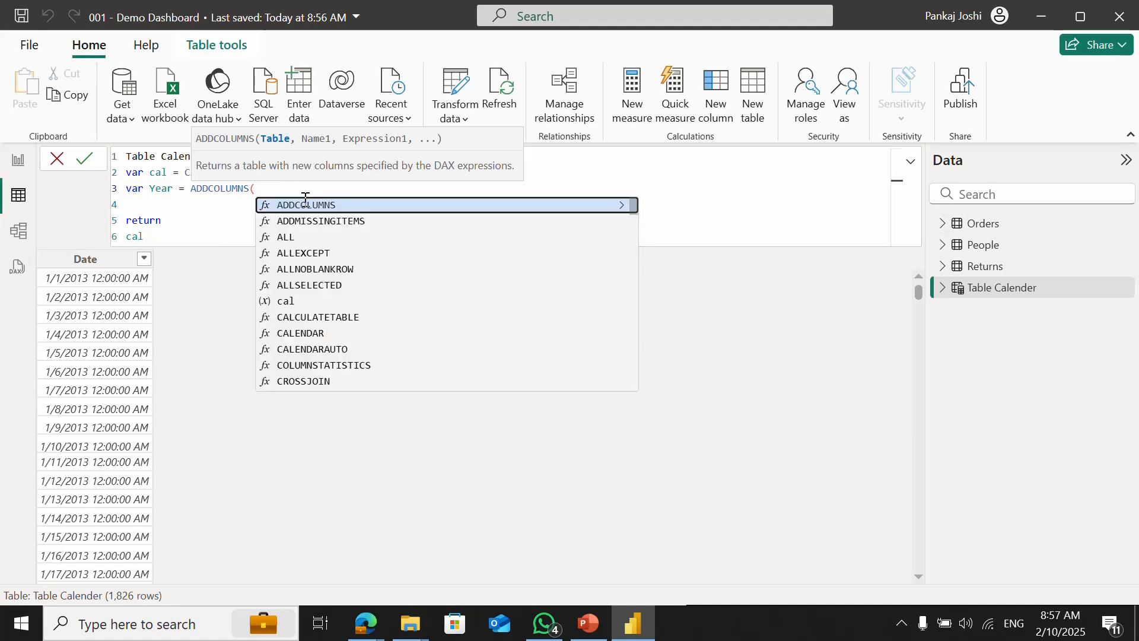
- Complete the Year variable's ADDCOLUMNS with table cal, column name "Year" and expression year([Date])
{"action": "type", "text": "cal, "}
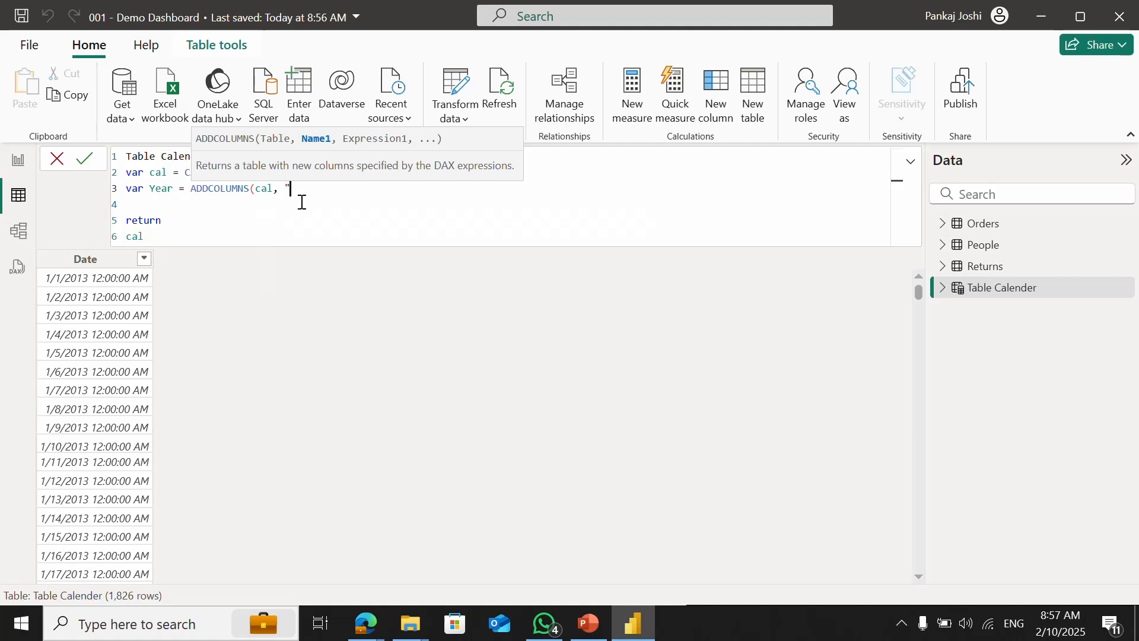
{"action": "type", "text": "\"Year\", "}
{"action": "type", "text": "for"}
{"action": "key", "text": "BackSpace"}
{"action": "key", "text": "BackSpace"}
{"action": "key", "text": "BackSpace"}
{"action": "type", "text": "year"}
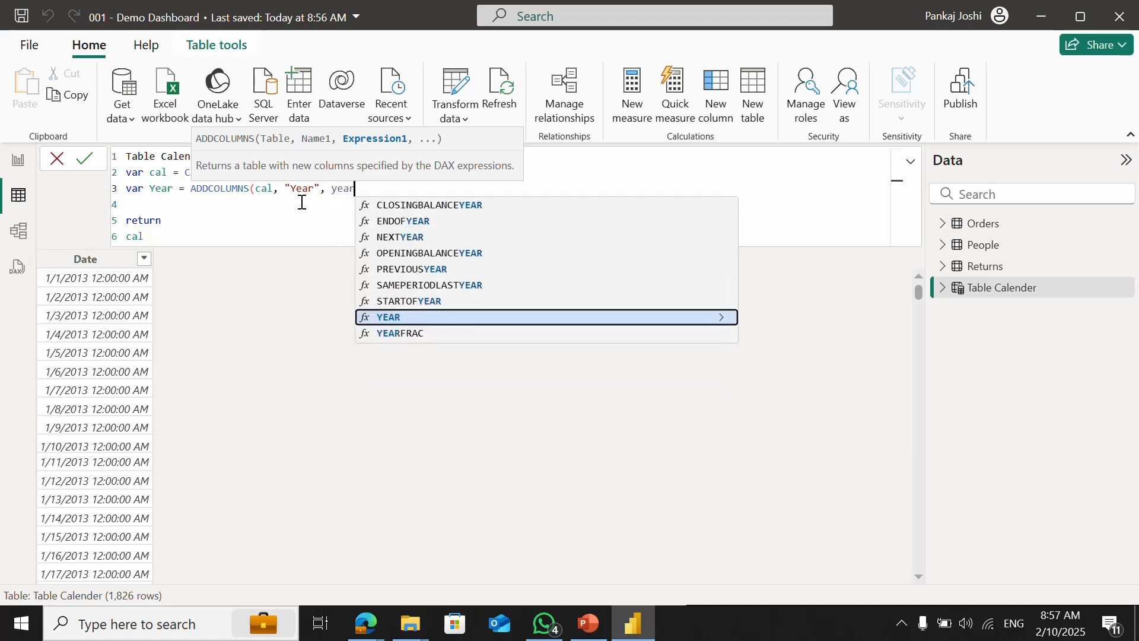
{"action": "type", "text": "([Data"}
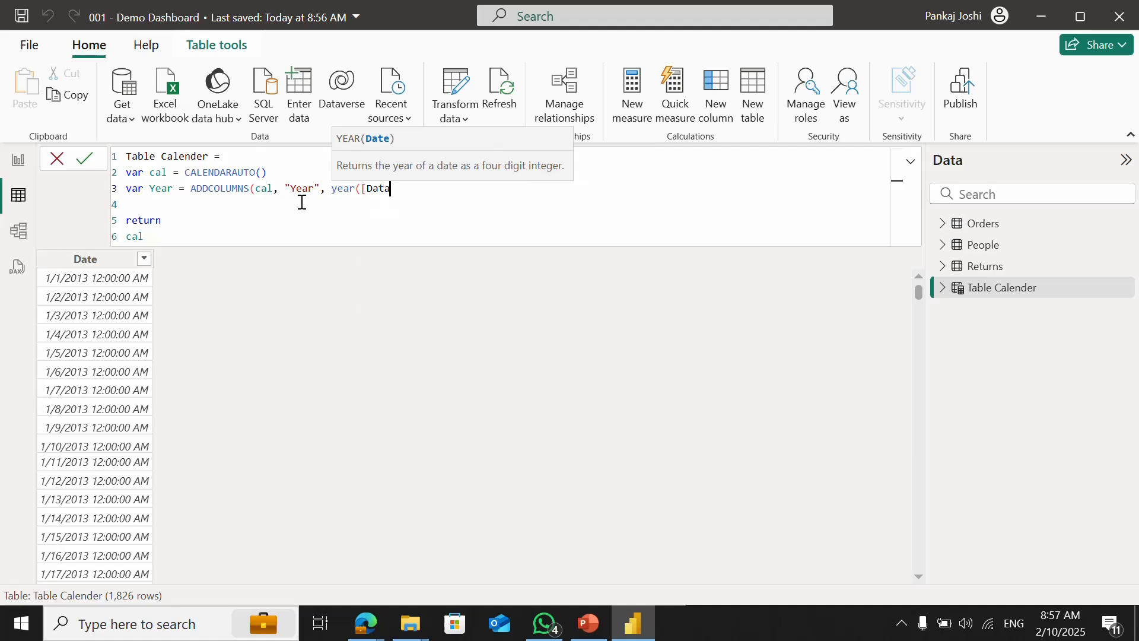
{"action": "key", "text": "BackSpace"}
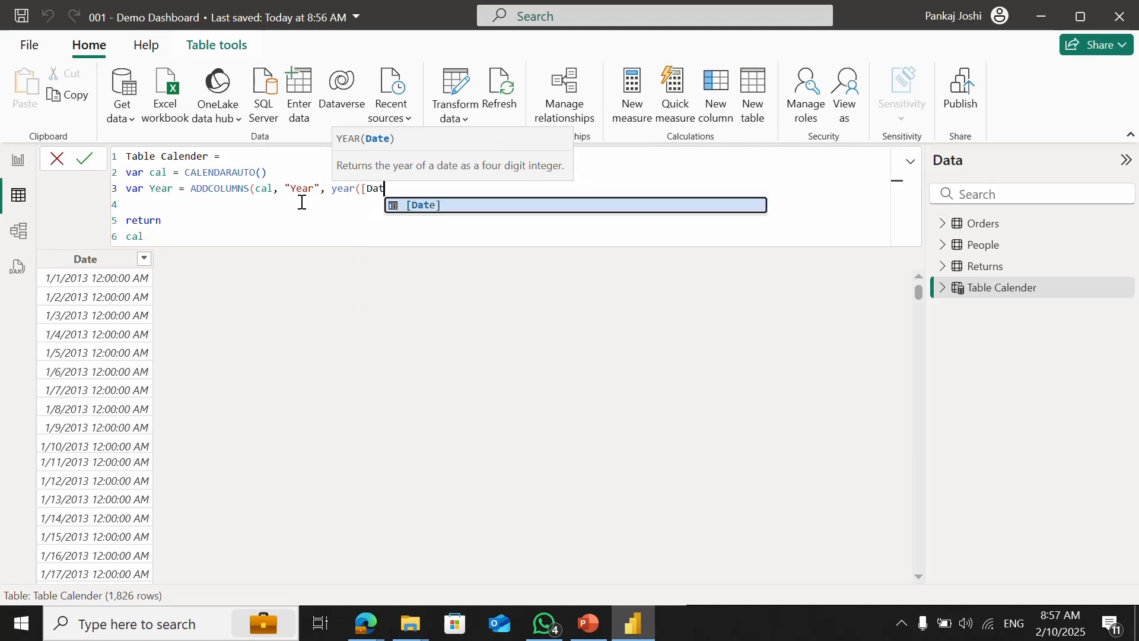
{"action": "type", "text": "e])"}
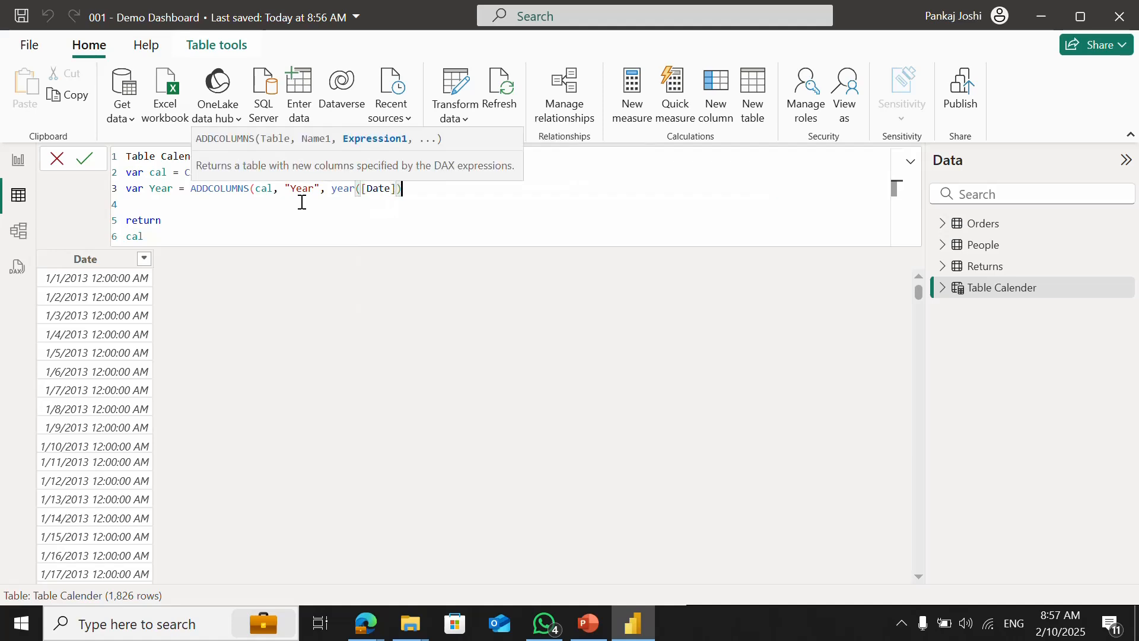
{"action": "type", "text": ")"}
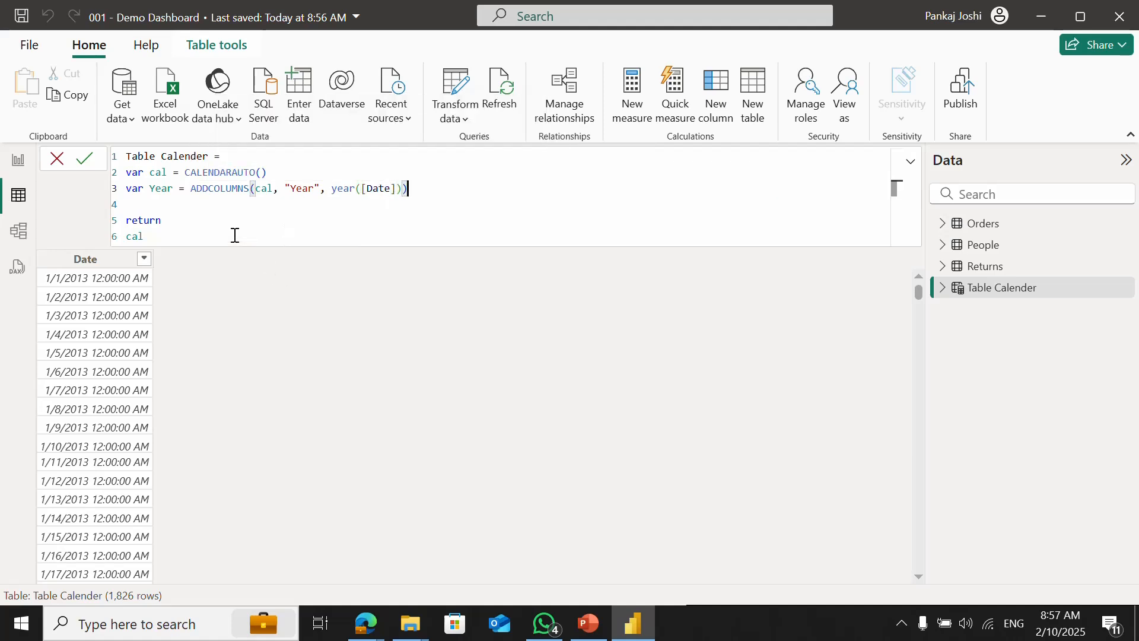
- Make the formula return Year instead of cal, and commit it
{"action": "left_click", "coordinate": [235, 235]}
{"action": "key", "text": "BackSpace"}
{"action": "key", "text": "BackSpace"}
{"action": "key", "text": "BackSpace"}
{"action": "type", "text": "Year"}
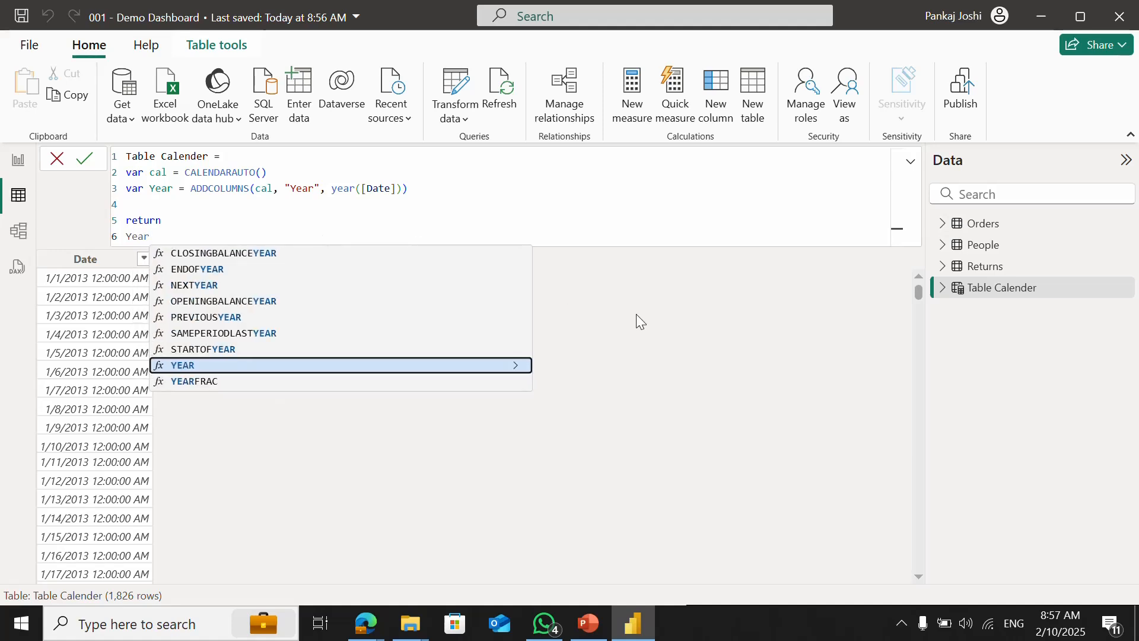
{"action": "left_click", "coordinate": [701, 336]}
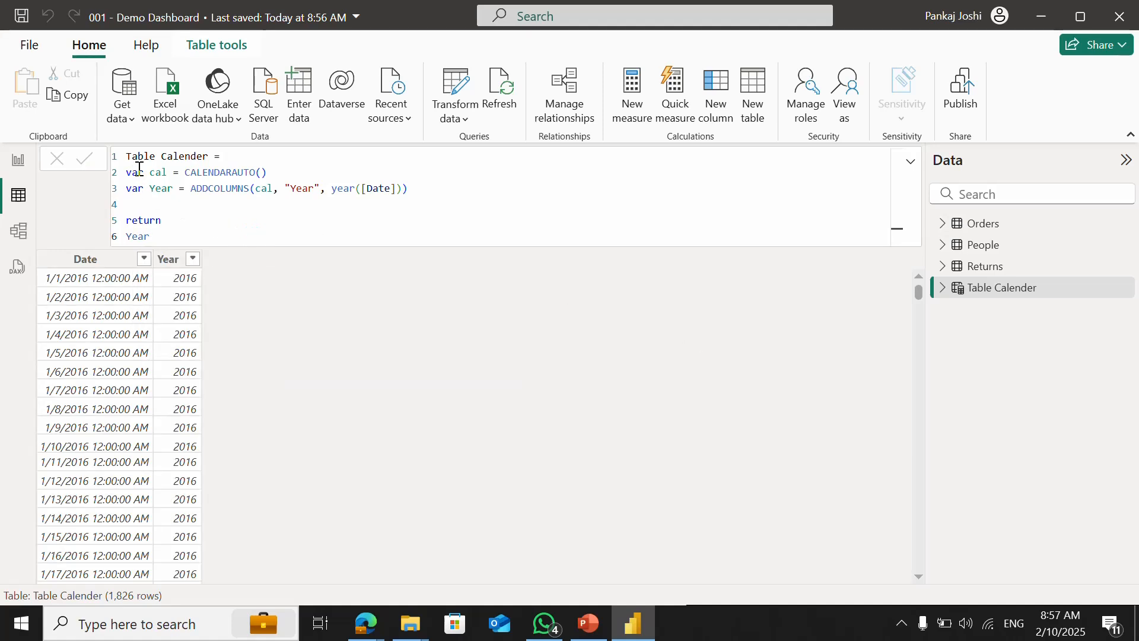
- Add a variable named Month on the blank line before return, beginning an ADDCOLUMNS with Year as its table
{"action": "double_click", "coordinate": [148, 236]}
{"action": "double_click", "coordinate": [136, 173]}
{"action": "key", "text": "shift+Down"}
{"action": "key", "text": "shift+Down"}
{"action": "key", "text": "shift+Down"}
{"action": "key", "text": "Down"}
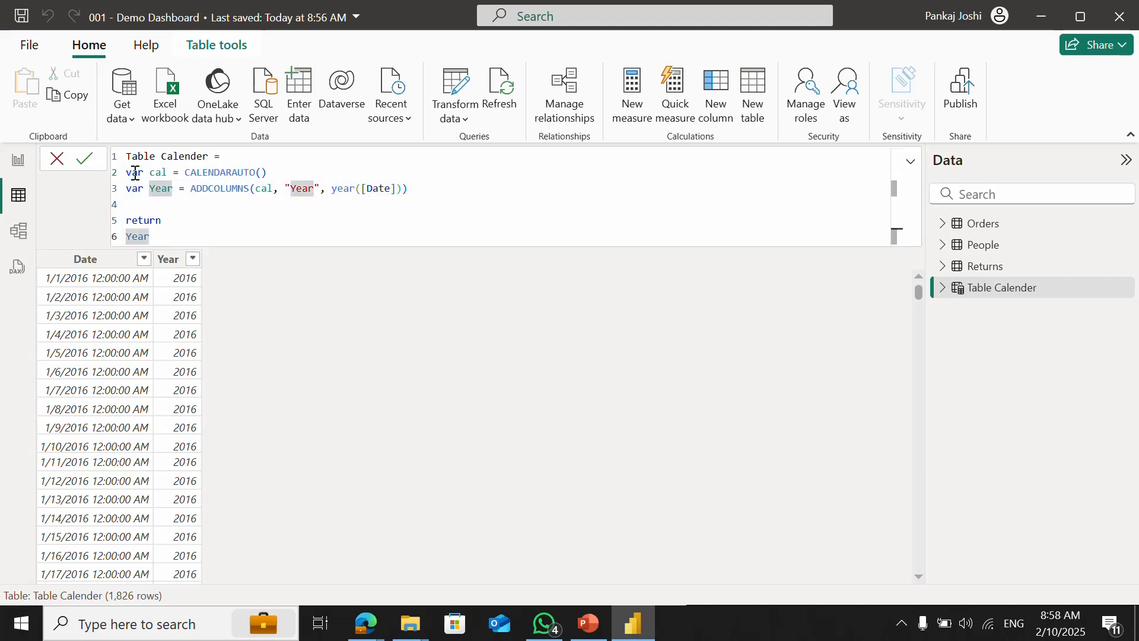
{"action": "key", "text": "Up"}
{"action": "key", "text": "Up"}
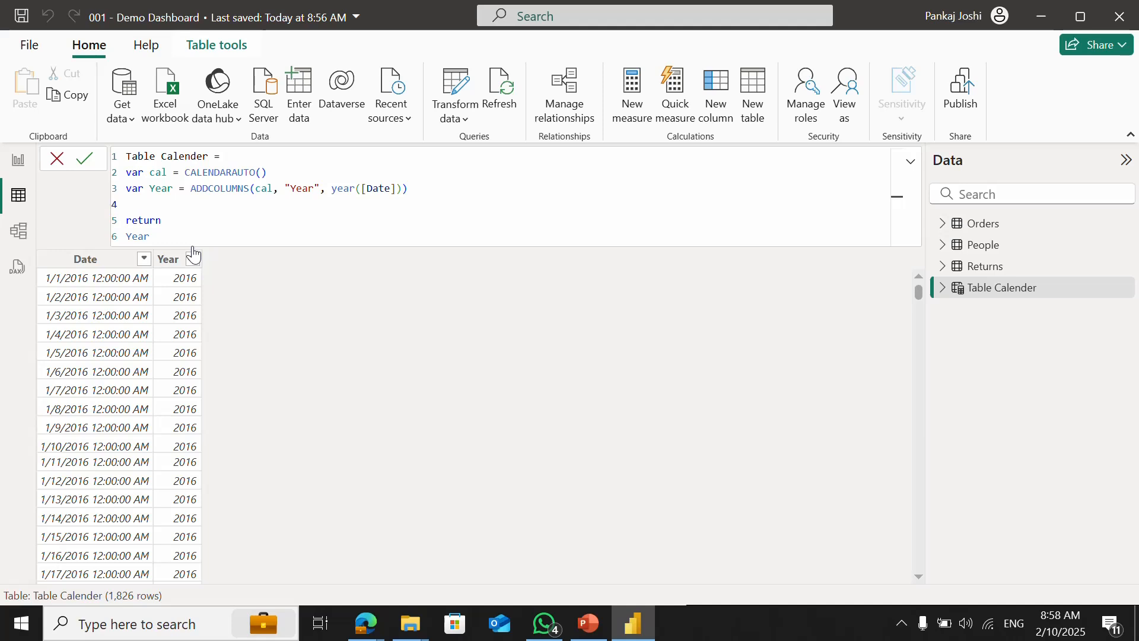
{"action": "type", "text": "var Month = add"}
{"action": "key", "text": "Tab"}
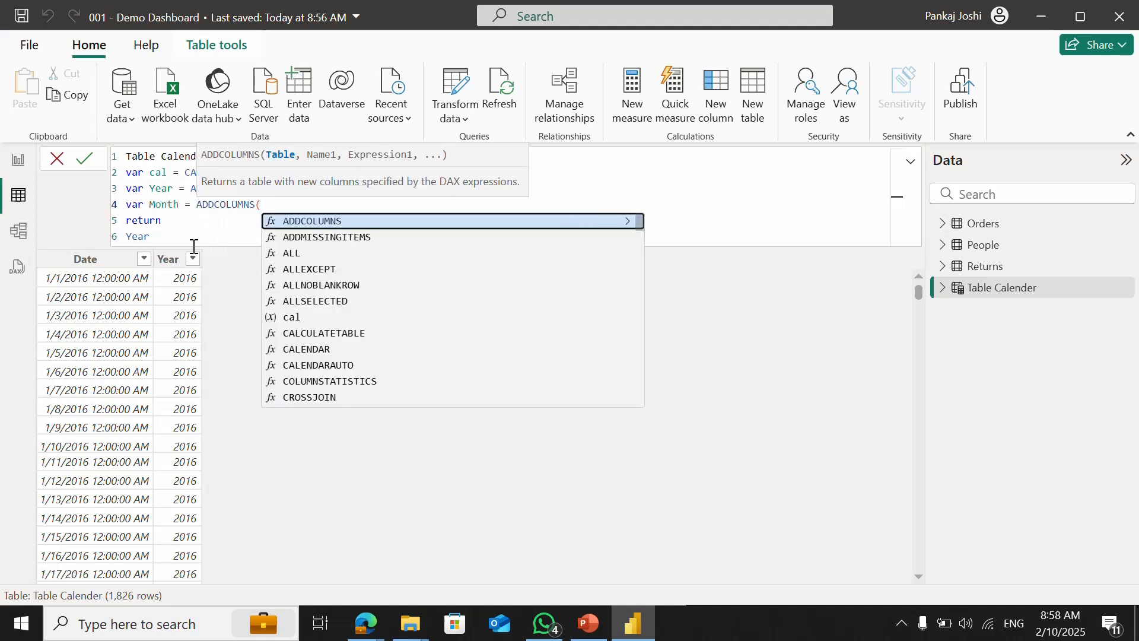
{"action": "type", "text": "Yer"}
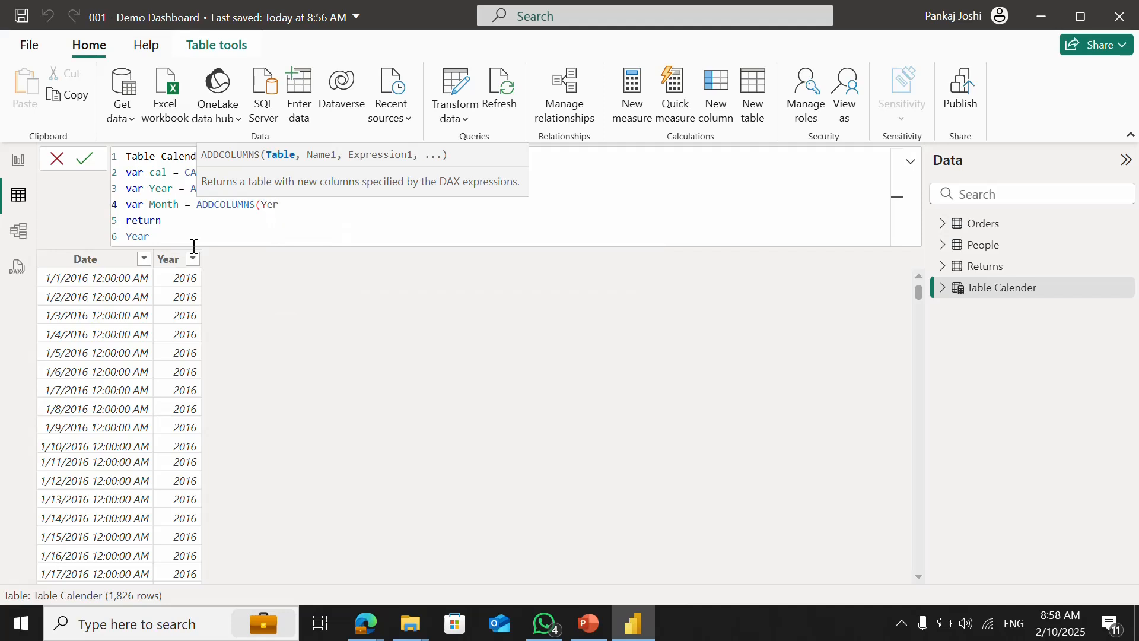
{"action": "key", "text": "BackSpace"}
{"action": "key", "text": "Tab"}
{"action": "type", "text": ","}
- Rename the Year variable to Yr and use Yr as the table in the Month variable's ADDCOLUMNS
{"action": "double_click", "coordinate": [166, 188]}
{"action": "type", "text": "Yr"}
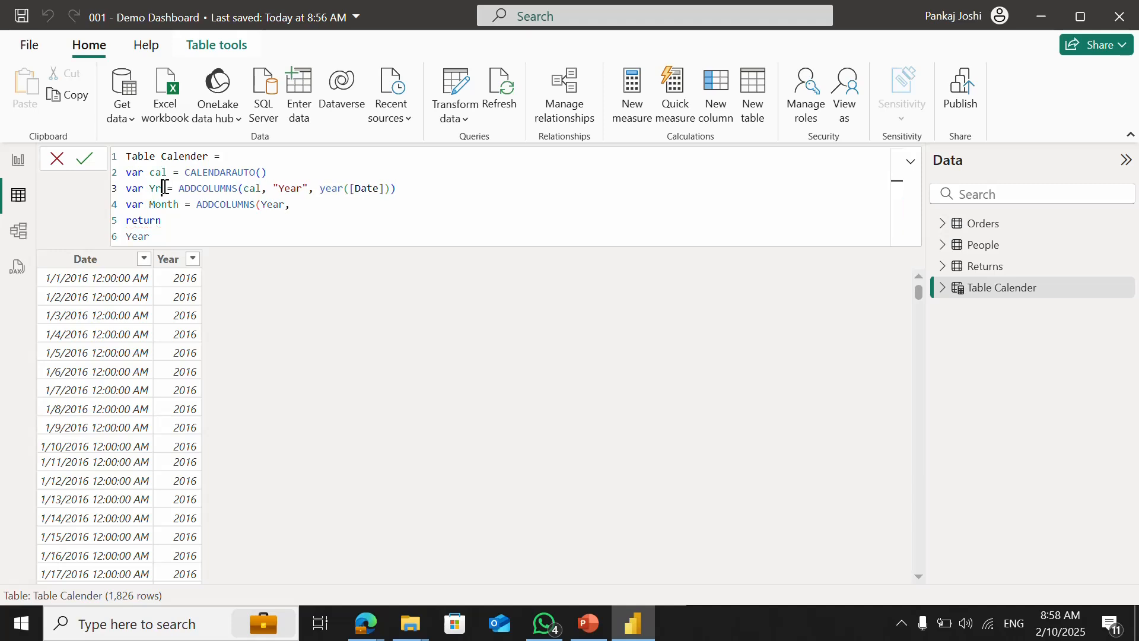
{"action": "key", "text": "Down"}
{"action": "key", "text": "ctrl+Right"}
{"action": "key", "text": "ctrl+Right"}
{"action": "key", "text": "ctrl+Right"}
{"action": "key", "text": "Right"}
{"action": "key", "text": "ctrl+shift+Right"}
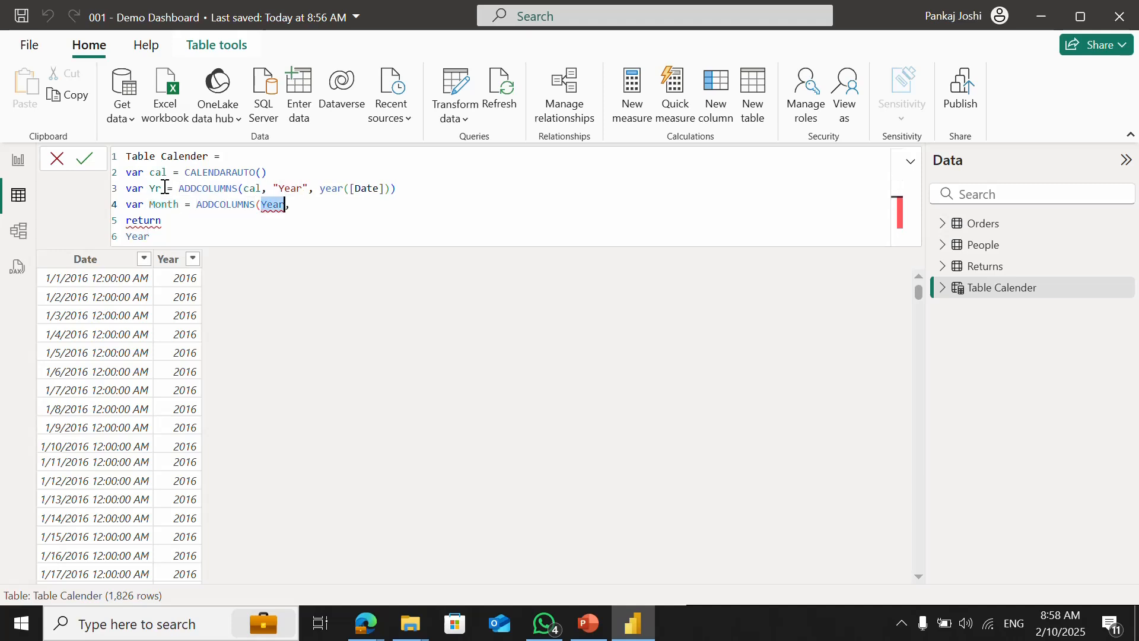
{"action": "type", "text": "Yr, ,"}
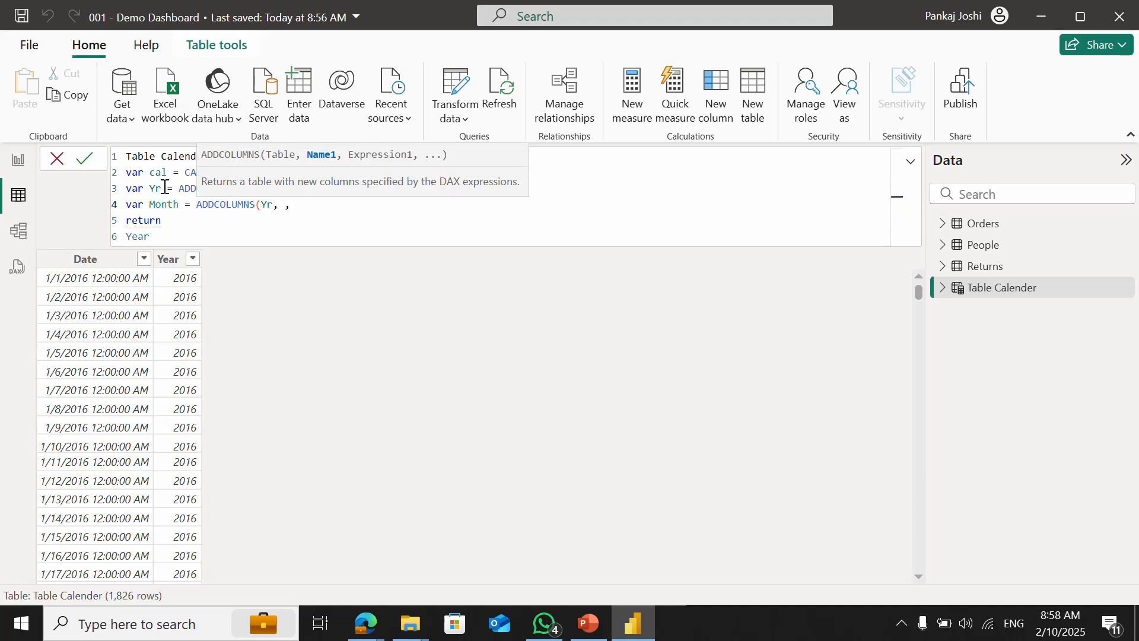
- Enter "Mth" as the new column's name in the Month variable's ADDCOLUMNS
{"action": "type", "text": "\"Month"}
{"action": "key", "text": "BackSpace"}
{"action": "key", "text": "BackSpace"}
{"action": "key", "text": "BackSpace"}
{"action": "key", "text": "BackSpace"}
{"action": "type", "text": "th\","}
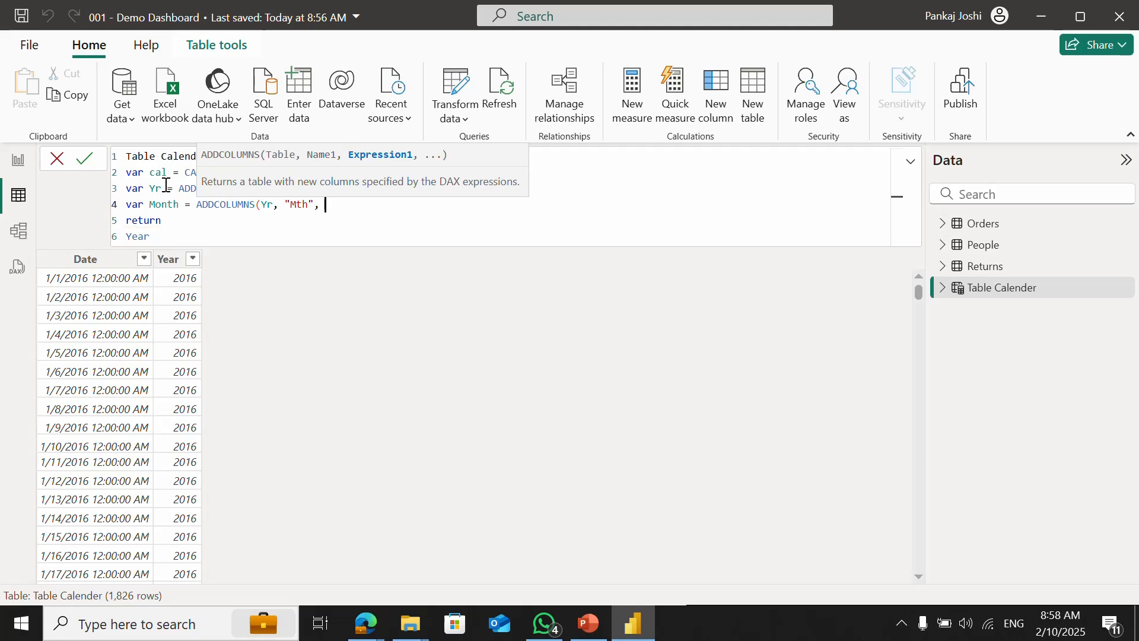
- Switch to the Google Meet call, admit the waiting participant, and return to Power BI
{"action": "key", "text": "alt+Tab"}
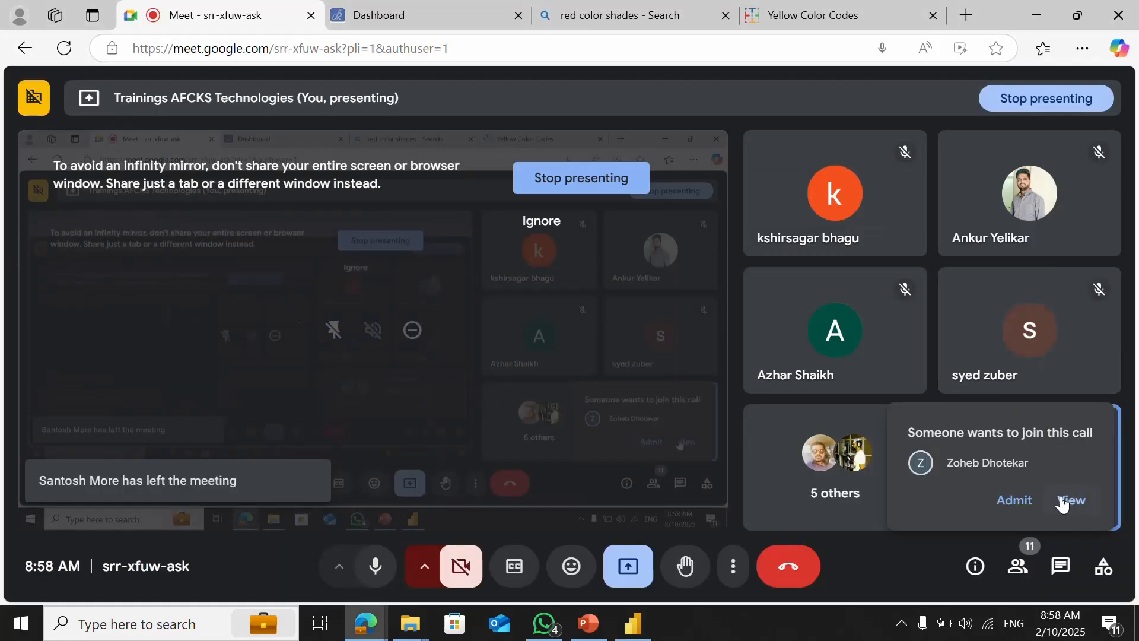
{"action": "left_click", "coordinate": [1015, 501]}
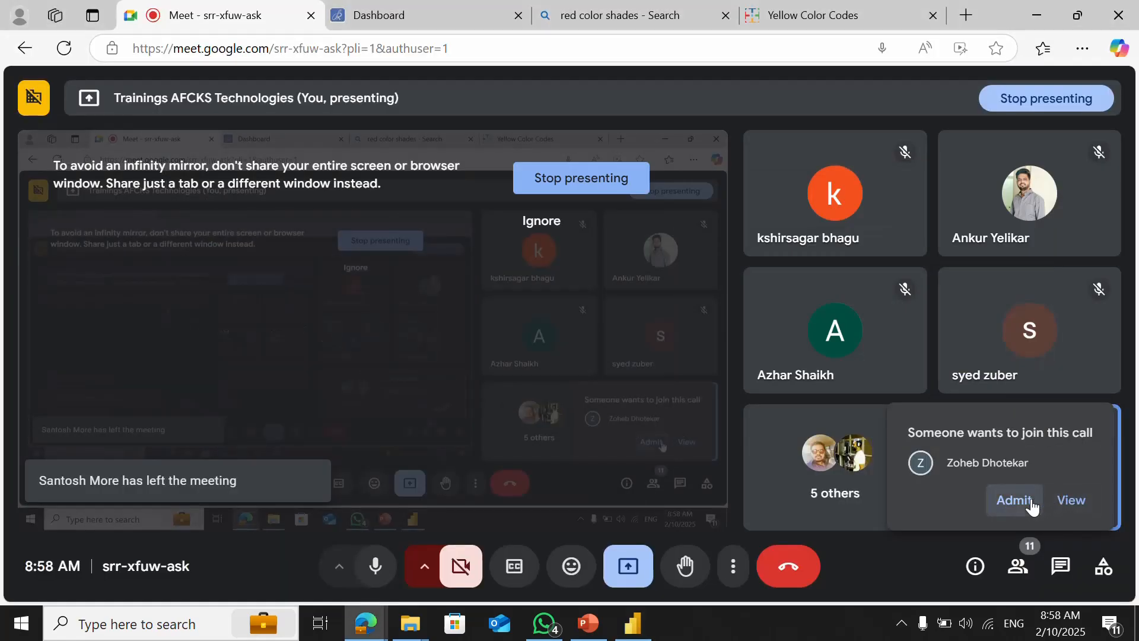
{"action": "key", "text": "alt+Tab"}
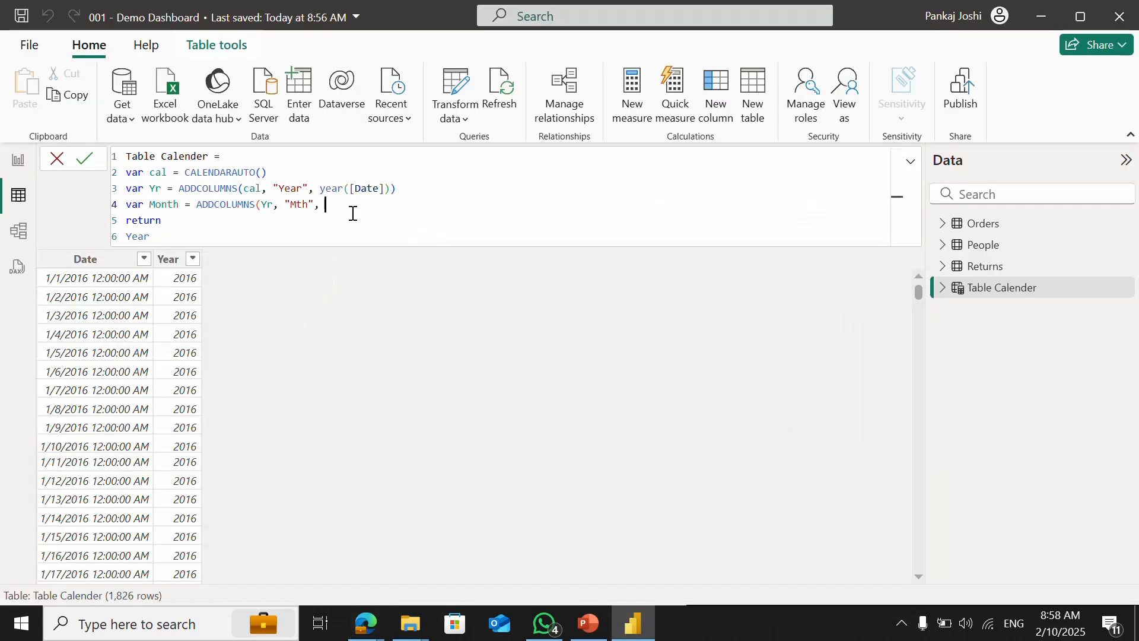
- Complete the Month variable's ADDCOLUMNS with the expression MONTH([Date])
{"action": "type", "text": "MONTH("}
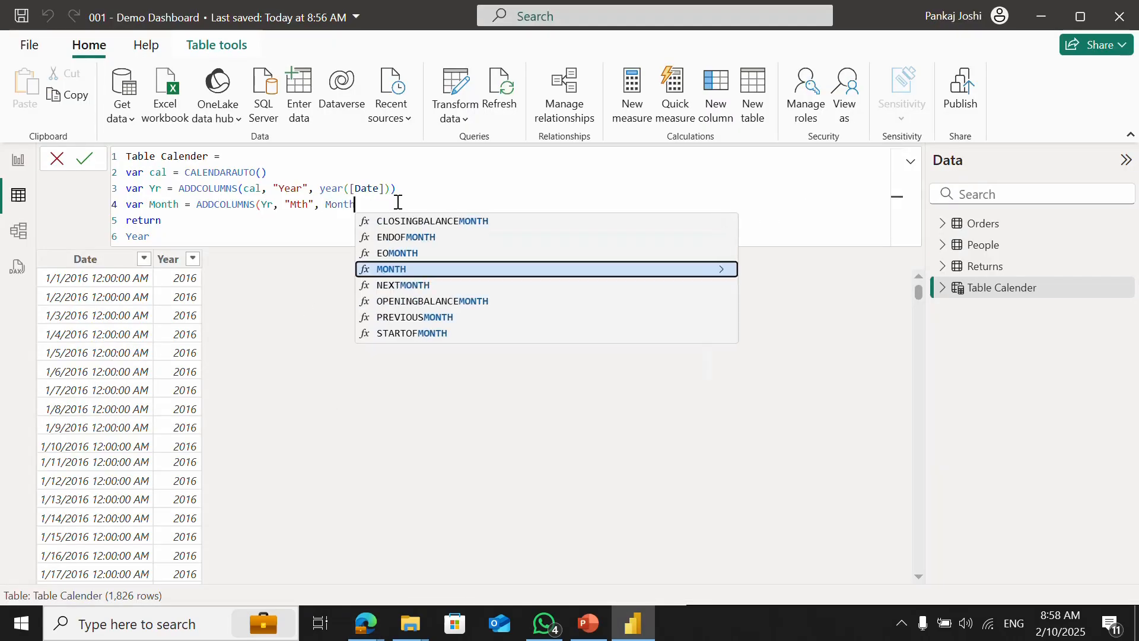
{"action": "type", "text": "["}
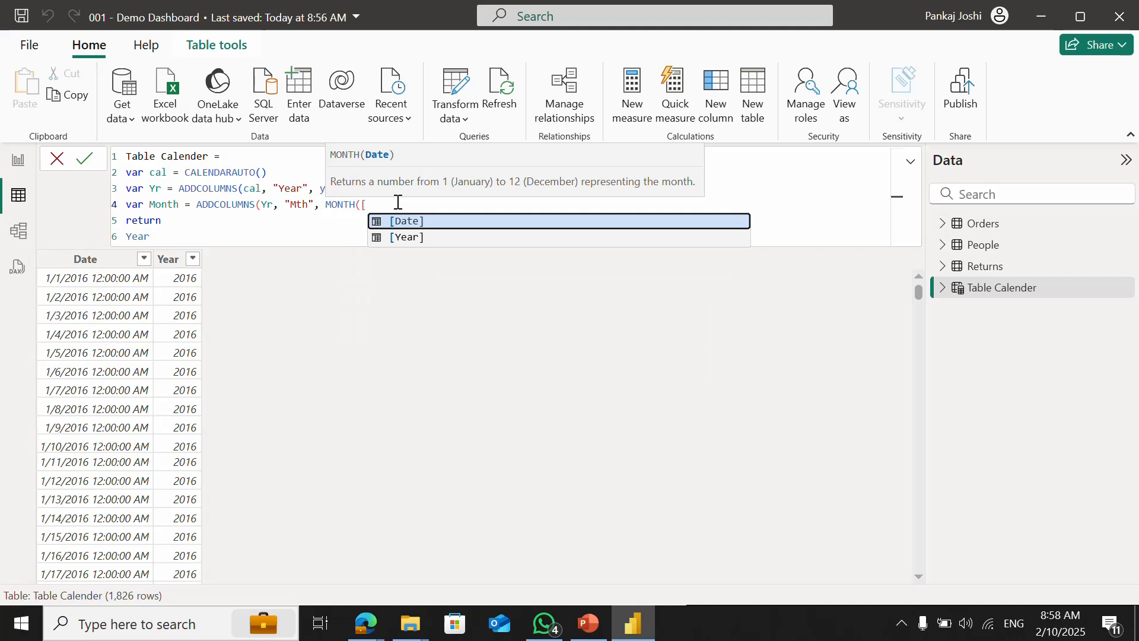
{"action": "key", "text": "Tab"}
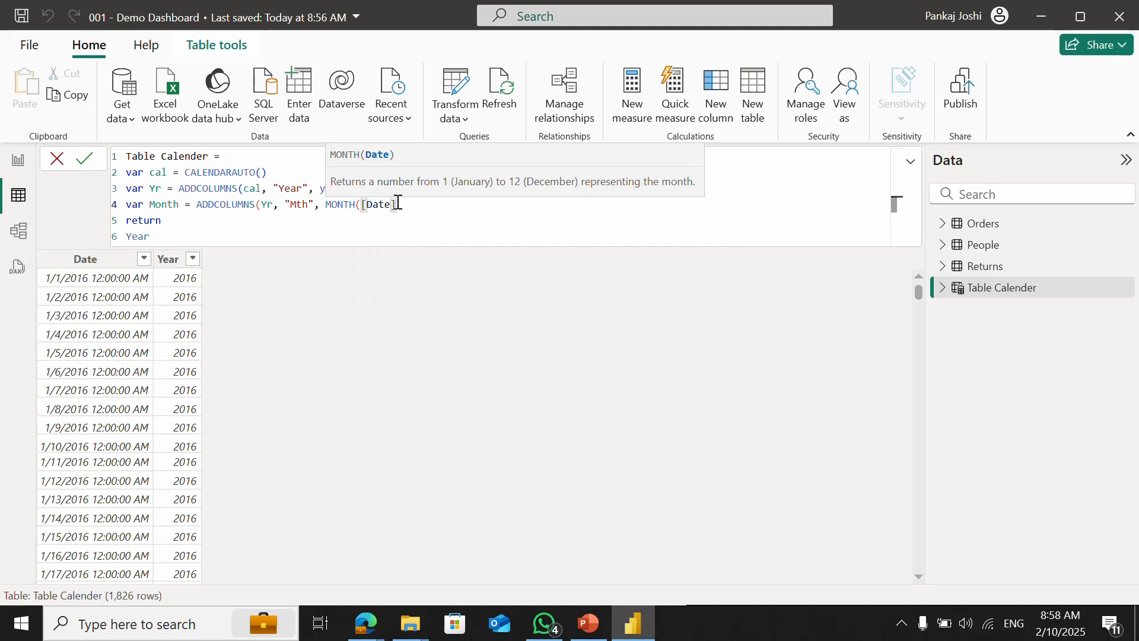
{"action": "type", "text": "))"}
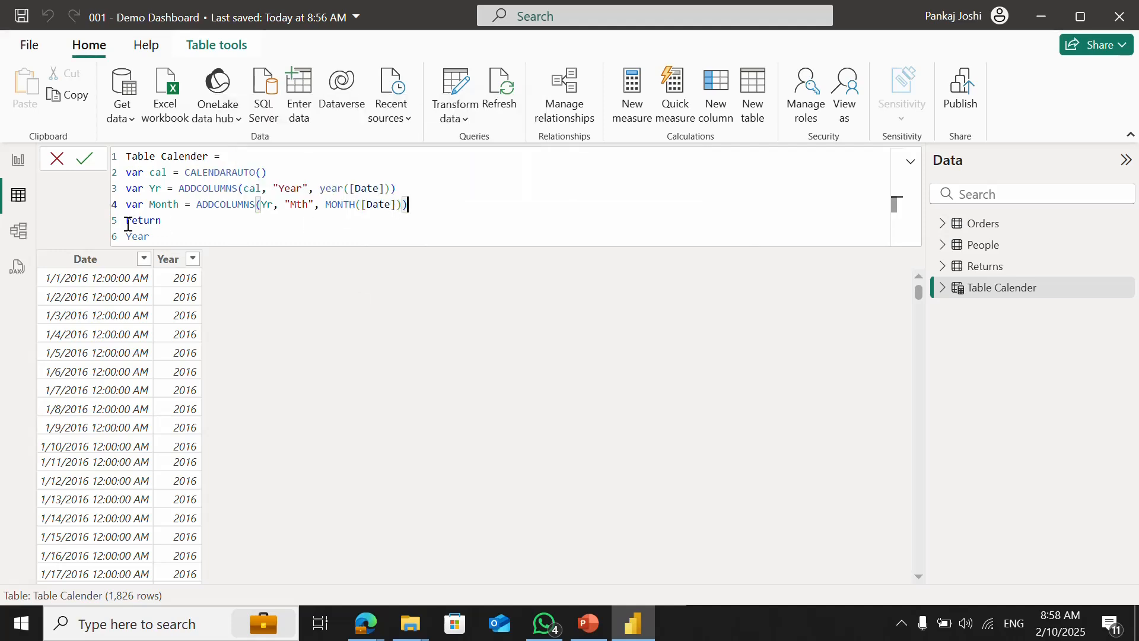
- Make the formula return Month instead of Year, and commit it
{"action": "double_click", "coordinate": [163, 205]}
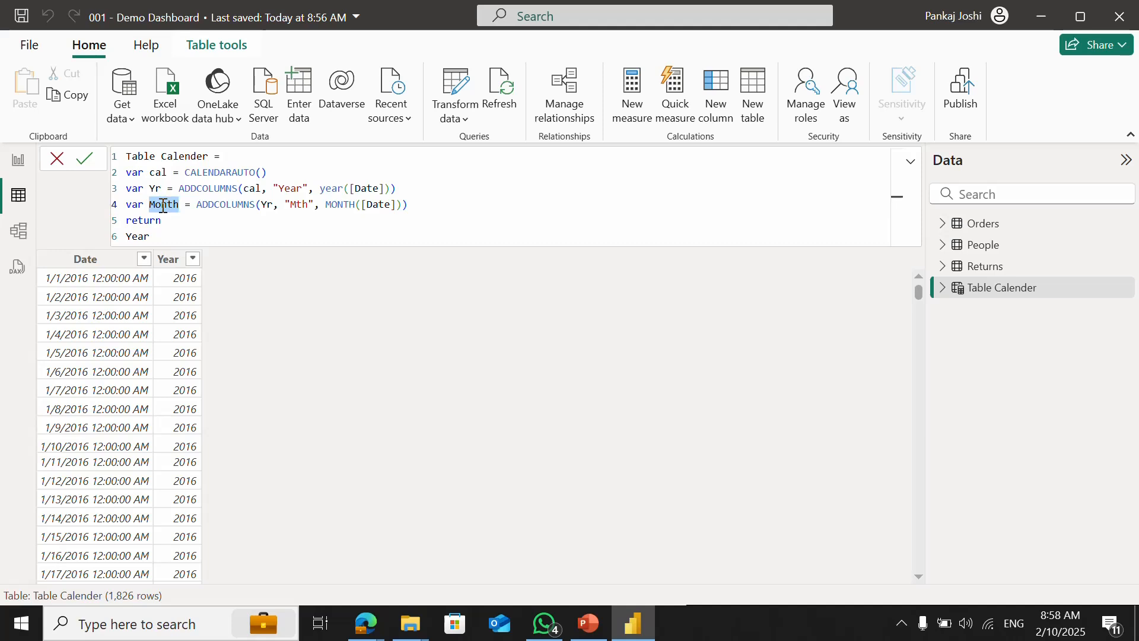
{"action": "key", "text": "ctrl+c"}
{"action": "double_click", "coordinate": [138, 236]}
{"action": "key", "text": "ctrl+v"}
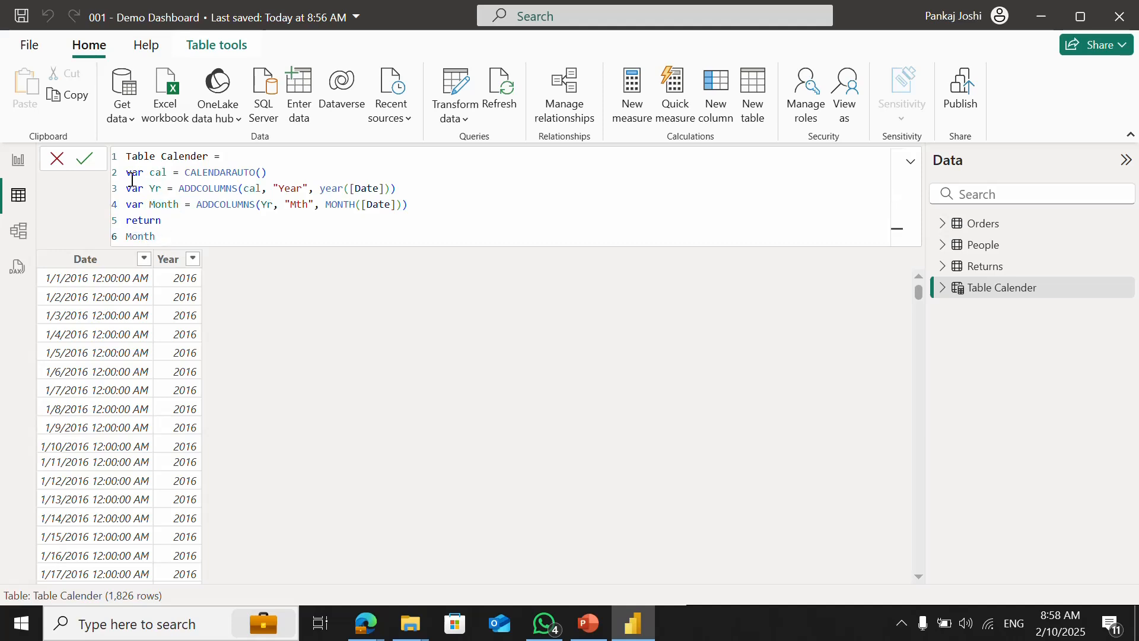
{"action": "left_click", "coordinate": [85, 159]}
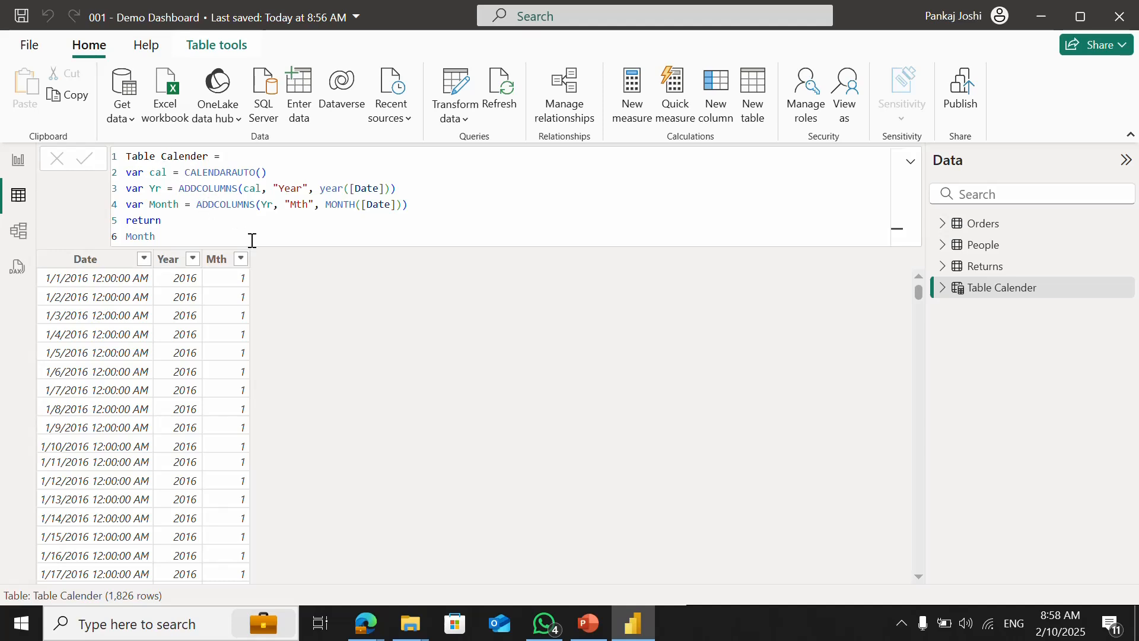
- Duplicate the Month variable's definition on a new line directly above return, leaving no trailing comma on the original line
{"action": "left_click", "coordinate": [437, 210]}
{"action": "type", "text": ","}
{"action": "key", "text": "Return"}
{"action": "key", "text": "Up"}
{"action": "key", "text": "shift+End"}
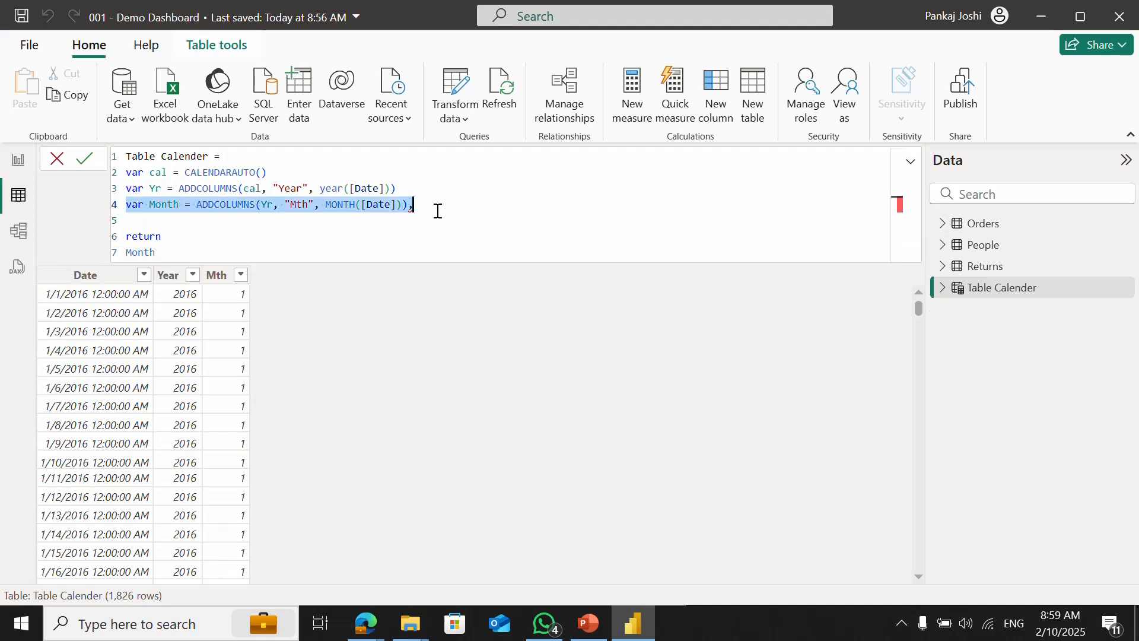
{"action": "key", "text": "ctrl+c"}
{"action": "key", "text": "Down"}
{"action": "key", "text": "ctrl+v"}
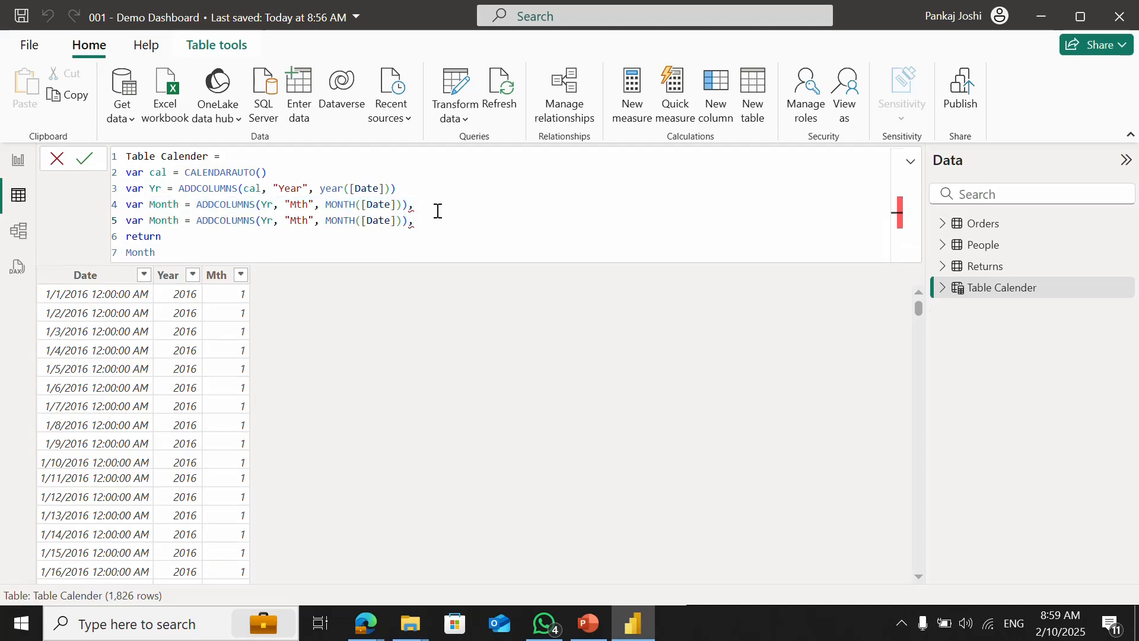
{"action": "key", "text": "BackSpace"}
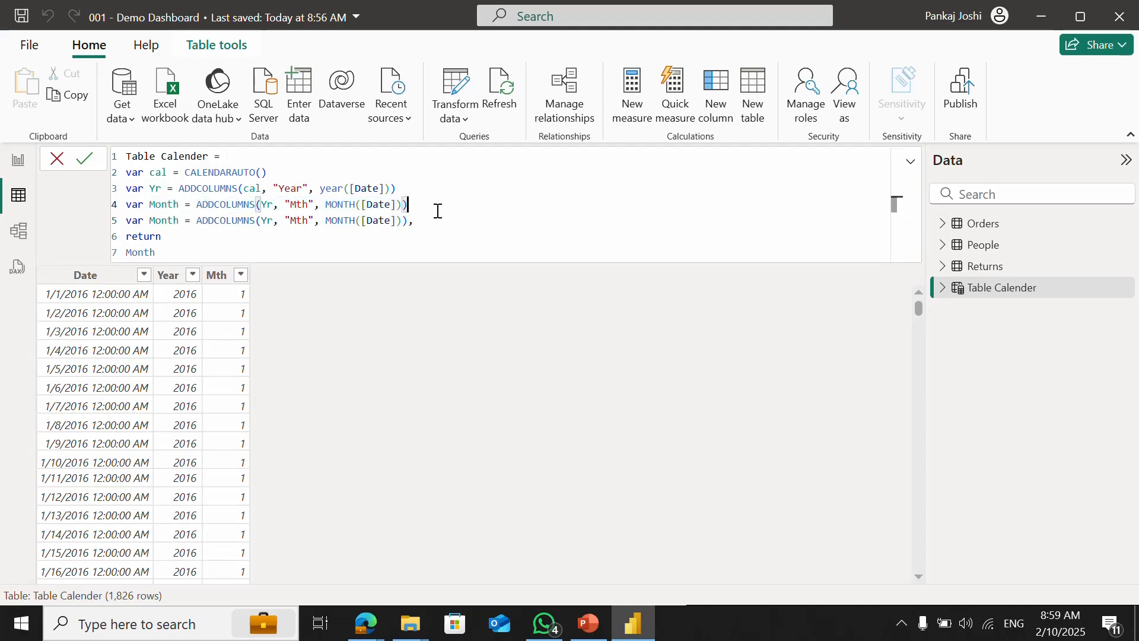
- Rename the duplicated variable to MMMYY and set Month as the table in its ADDCOLUMNS
{"action": "double_click", "coordinate": [164, 220]}
{"action": "type", "text": "MMM"}
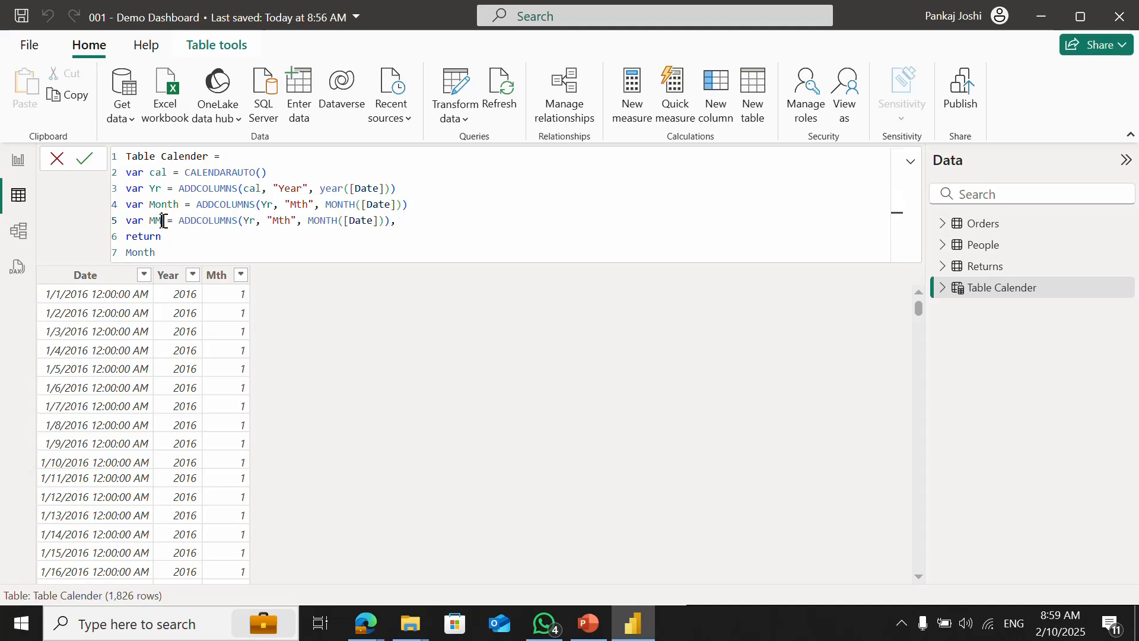
{"action": "type", "text": "YY"}
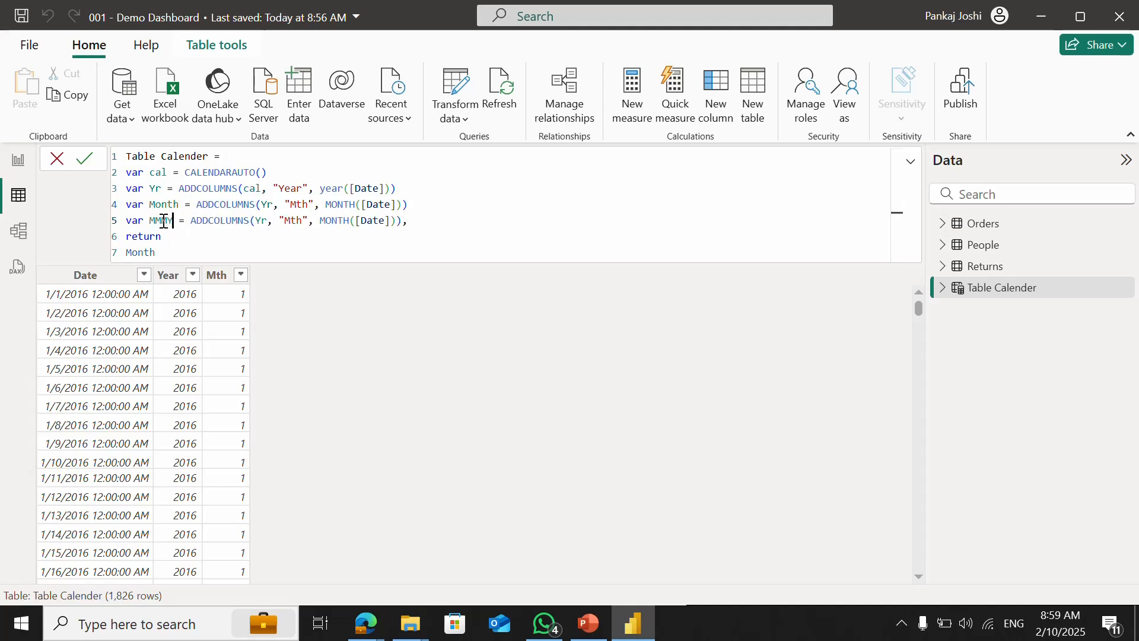
{"action": "double_click", "coordinate": [160, 221]}
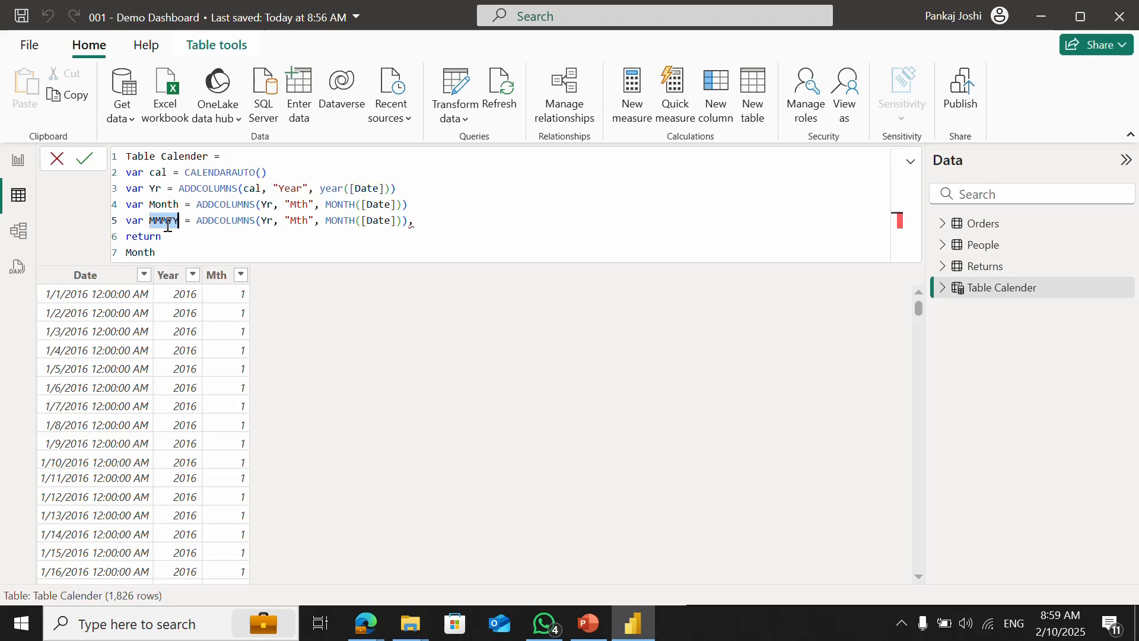
{"action": "double_click", "coordinate": [268, 225]}
{"action": "type", "text": "Month"}
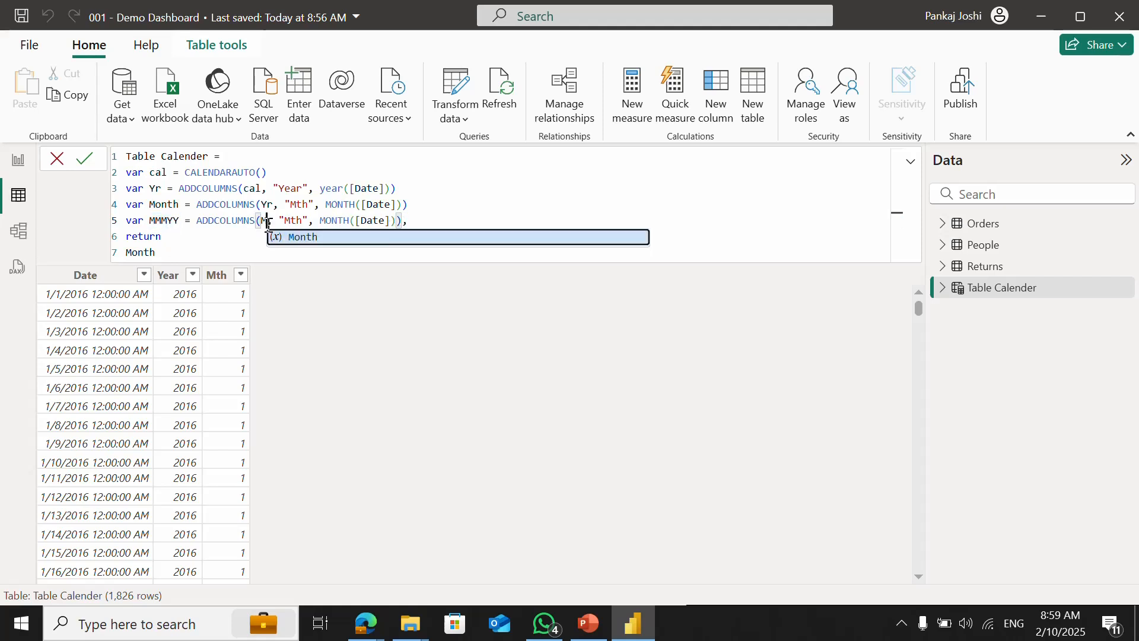
{"action": "key", "text": "Right"}
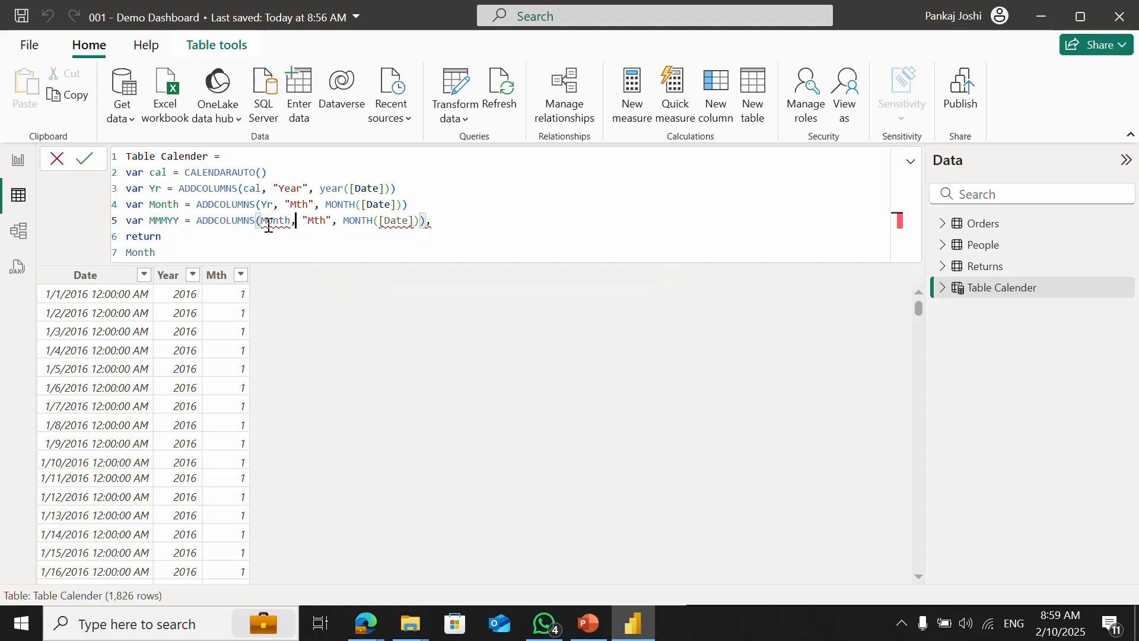
- Rename the Month variable to Mth and use Mth as the table in MMMYY's ADDCOLUMNS
{"action": "double_click", "coordinate": [165, 206]}
{"action": "type", "text": "Mth"}
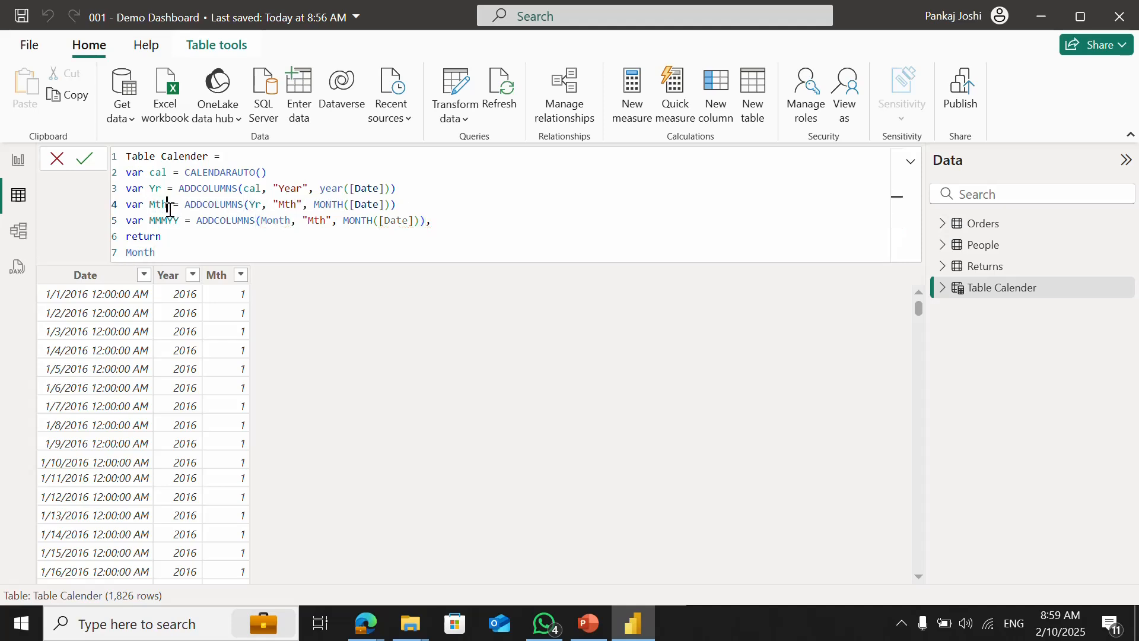
{"action": "double_click", "coordinate": [279, 221]}
{"action": "type", "text": "Mth"}
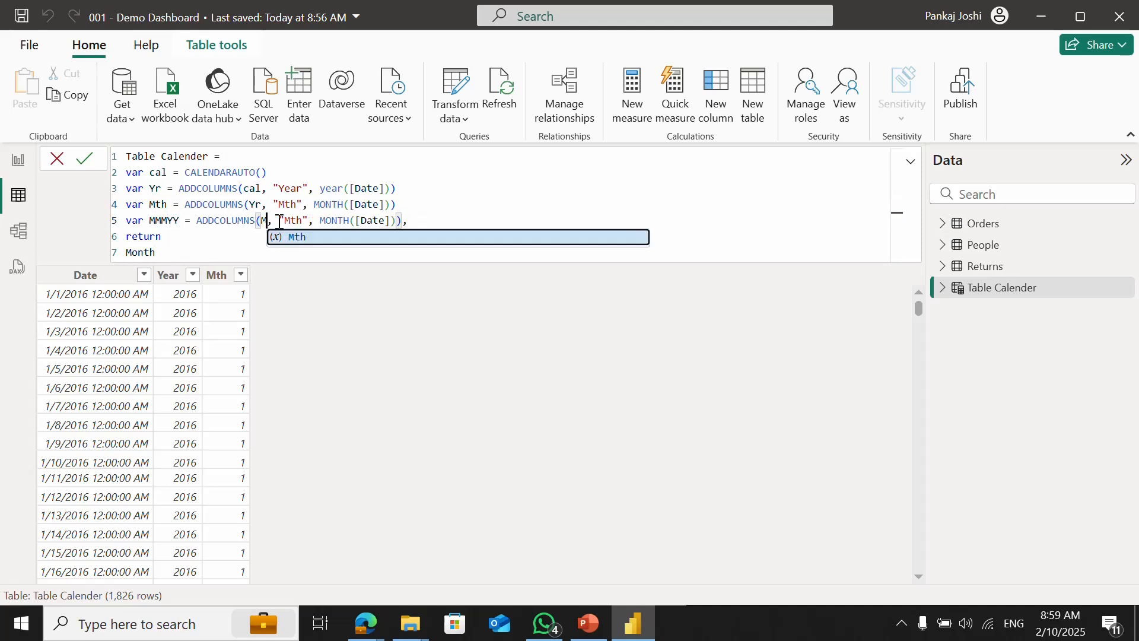
- Replace the MONTH expression in the MMMYY variable with FORMAT([Date], "MMM-YY") and close the ADDCOLUMNS
{"action": "key", "text": "End"}
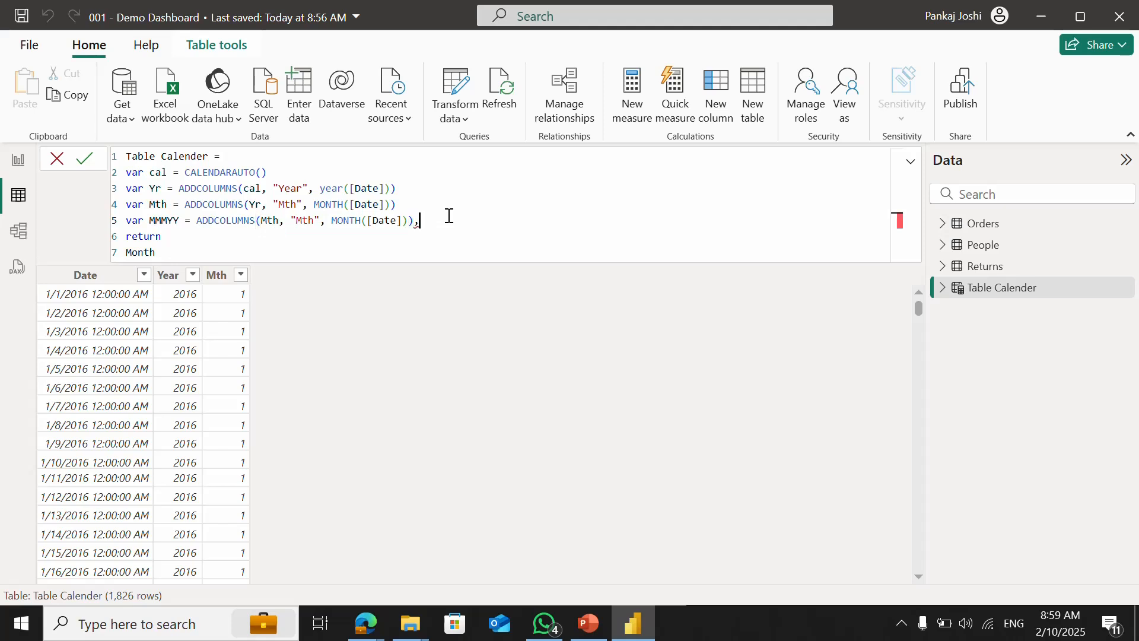
{"action": "key", "text": "BackSpace"}
{"action": "key", "text": "BackSpace"}
{"action": "key", "text": "BackSpace"}
{"action": "key", "text": "BackSpace"}
{"action": "key", "text": "BackSpace"}
{"action": "key", "text": "BackSpace"}
{"action": "key", "text": "BackSpace"}
{"action": "key", "text": "BackSpace"}
{"action": "key", "text": "BackSpace"}
{"action": "key", "text": "BackSpace"}
{"action": "key", "text": "BackSpace"}
{"action": "key", "text": "BackSpace"}
{"action": "key", "text": "BackSpace"}
{"action": "key", "text": "BackSpace"}
{"action": "key", "text": "BackSpace"}
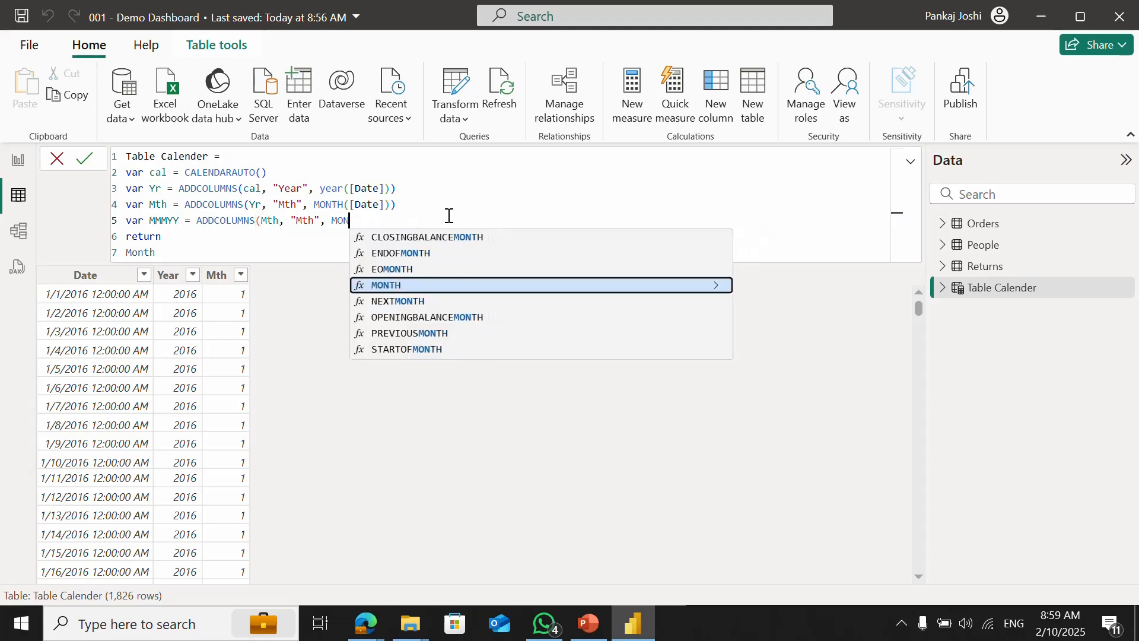
{"action": "type", "text": "form"}
{"action": "key", "text": "Tab"}
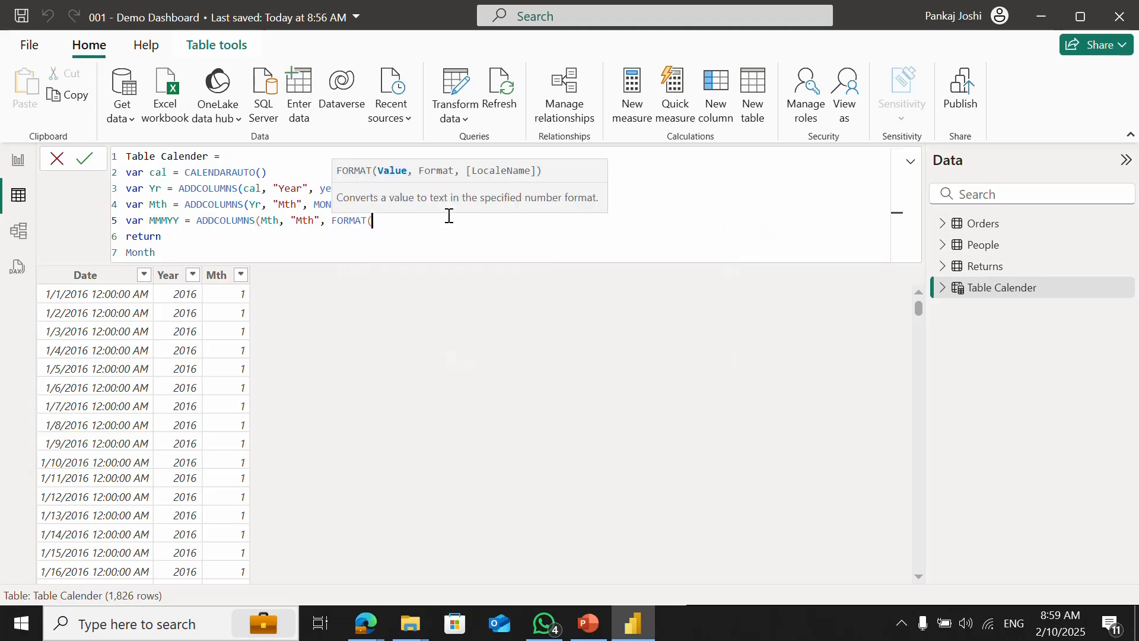
{"action": "type", "text": "[da"}
{"action": "key", "text": "Tab"}
{"action": "type", "text": ", \"MMM-YY\"))"}
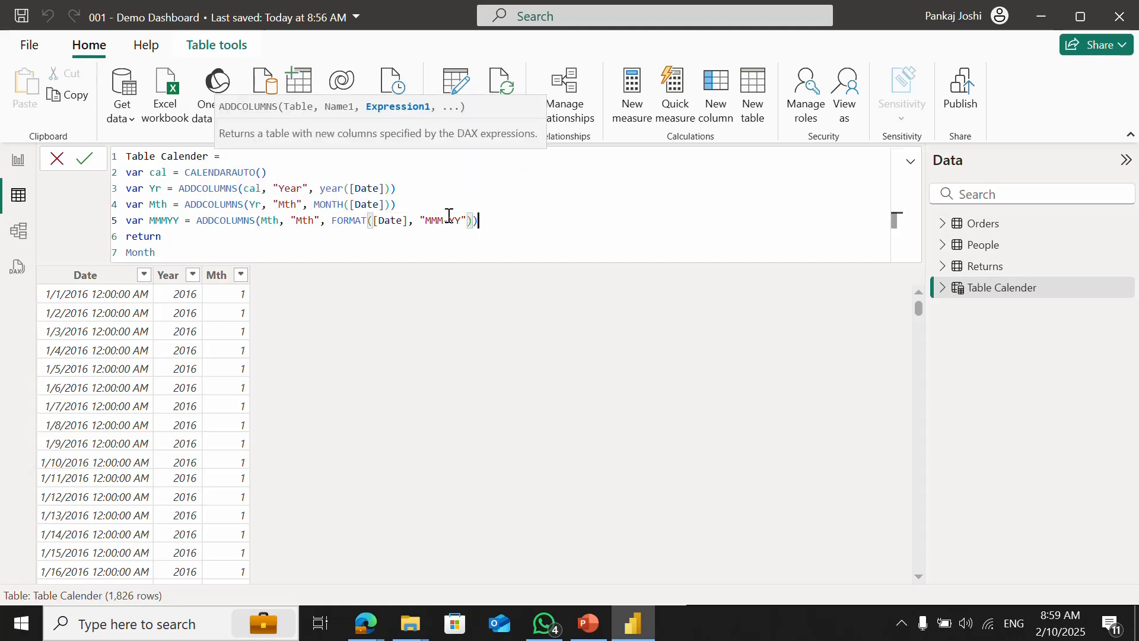
- Make the formula return MMMYY instead of Month, and commit it
{"action": "double_click", "coordinate": [165, 220]}
{"action": "key", "text": "ctrl+c"}
{"action": "double_click", "coordinate": [144, 251]}
{"action": "key", "text": "ctrl+v"}
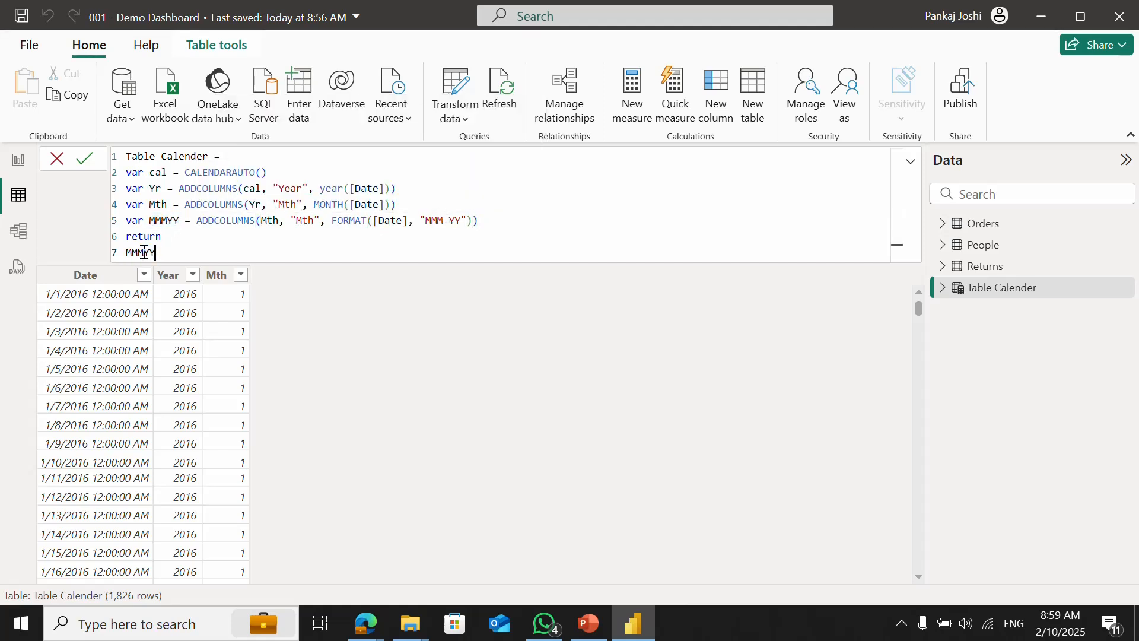
{"action": "left_click", "coordinate": [85, 158]}
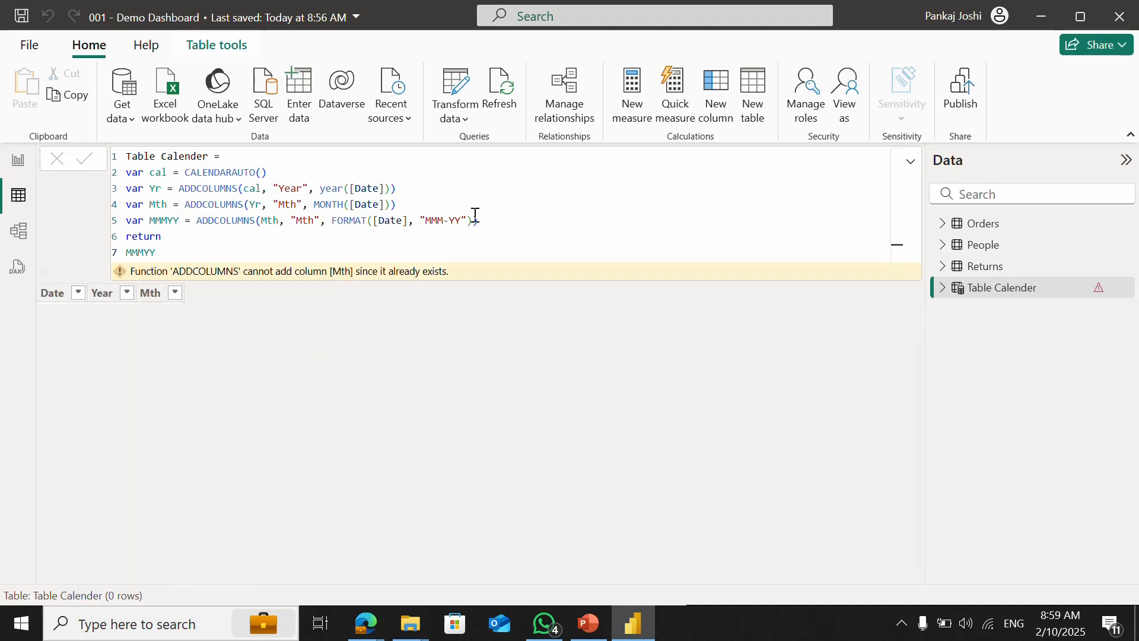
- Change the column name in MMMYY's ADDCOLUMNS to "MMM-YY" and commit the formula
{"action": "left_click", "coordinate": [502, 220]}
{"action": "double_click", "coordinate": [315, 226]}
{"action": "type", "text": "MMM-YY"}
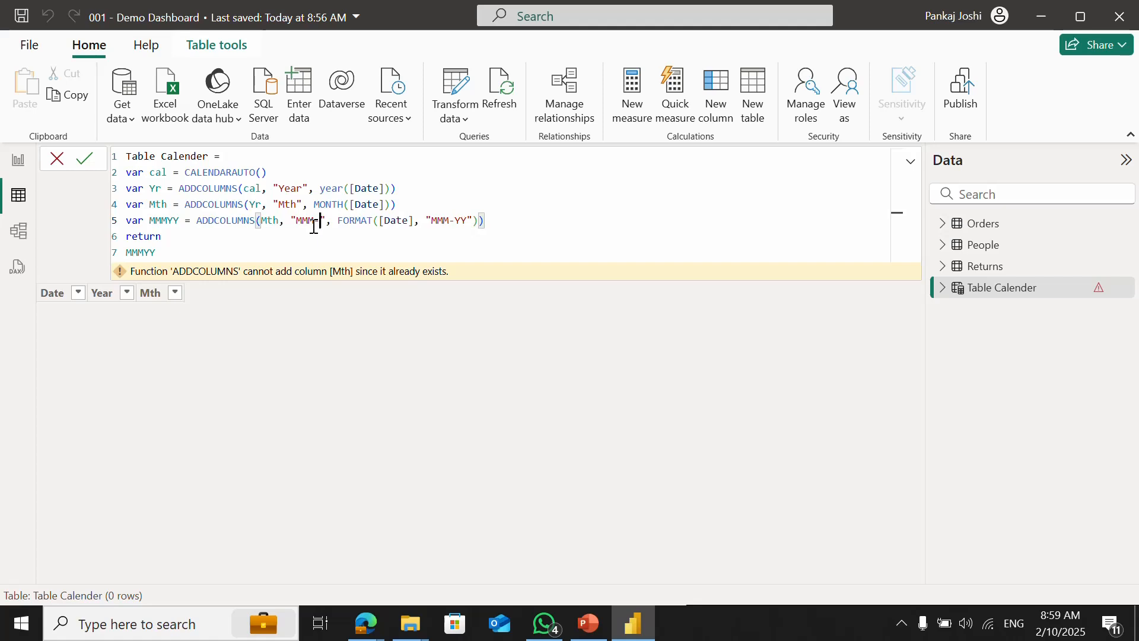
{"action": "key", "text": "Return"}
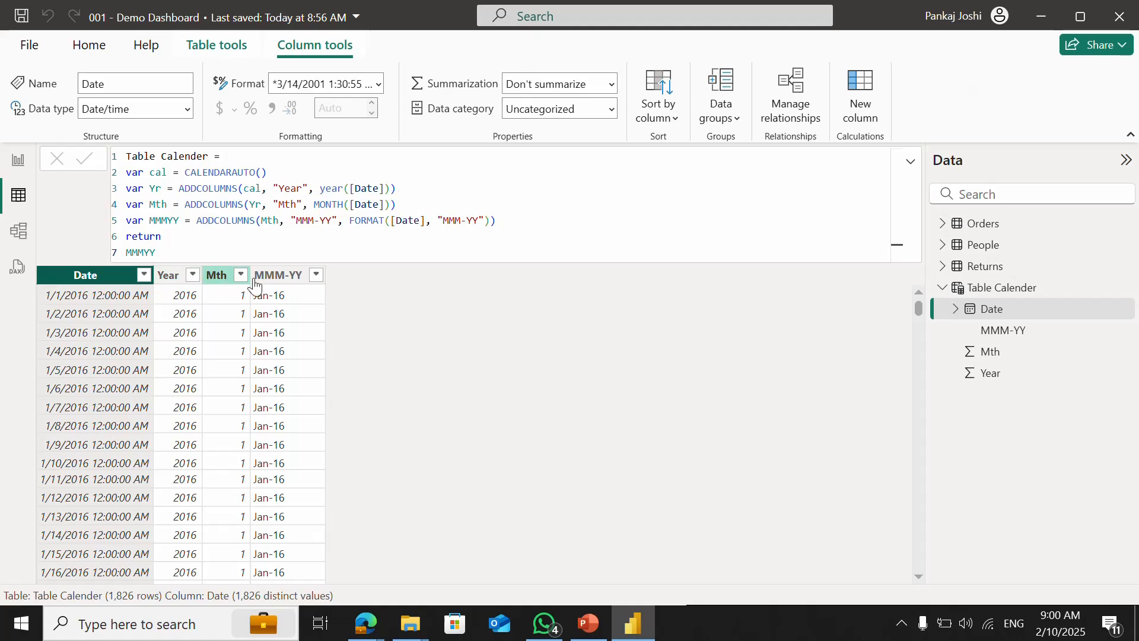
- Examine the MMM-YY column and the complete calendar table formula
{"action": "left_click", "coordinate": [276, 276]}
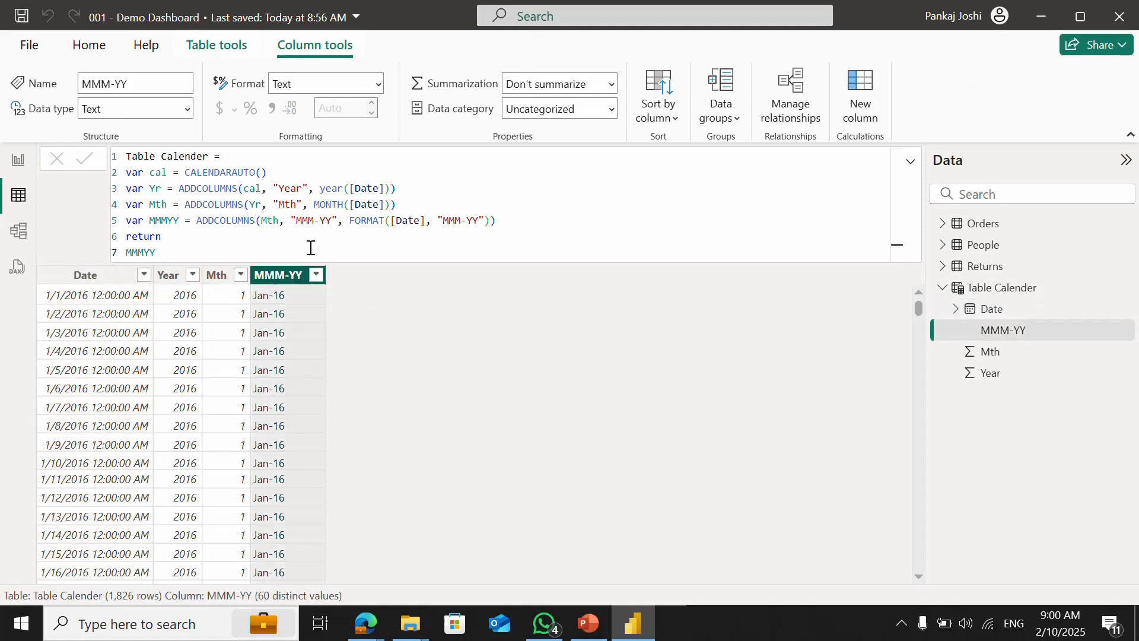
{"action": "left_click", "coordinate": [311, 247]}
{"action": "key", "text": "shift+Up"}
{"action": "key", "text": "shift+Up"}
{"action": "key", "text": "shift+Up"}
{"action": "key", "text": "shift+Up"}
{"action": "key", "text": "shift+Up"}
{"action": "key", "text": "shift+Up"}
{"action": "key", "text": "shift+Up"}
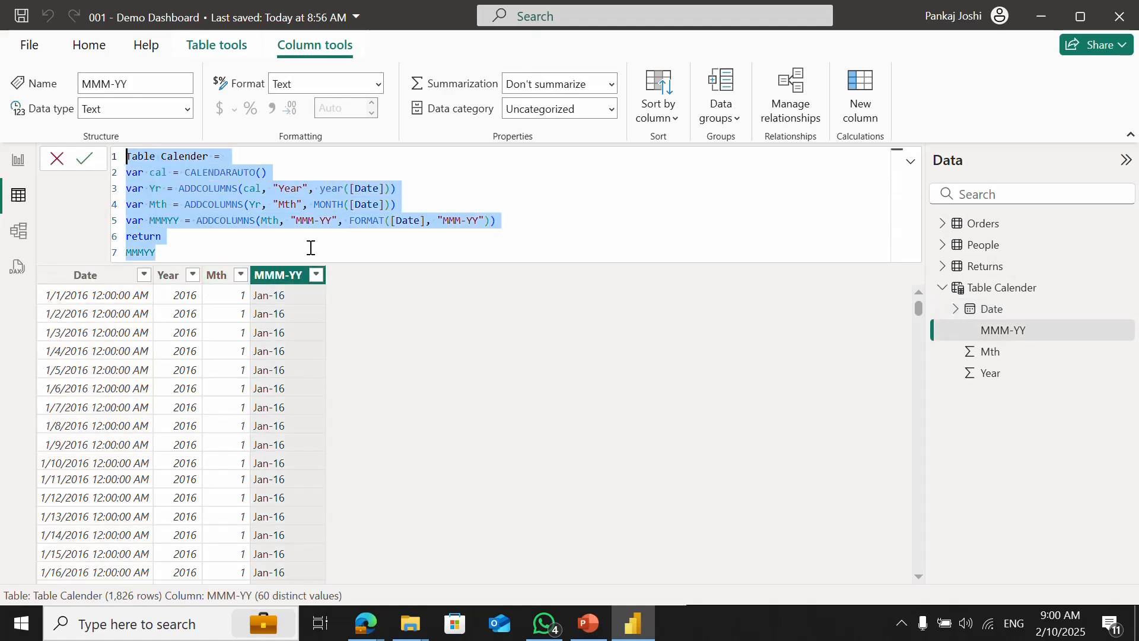
- View the calendar table in the model diagram, return to the Main report page and collapse the Visualizations pane
{"action": "left_click", "coordinate": [18, 231]}
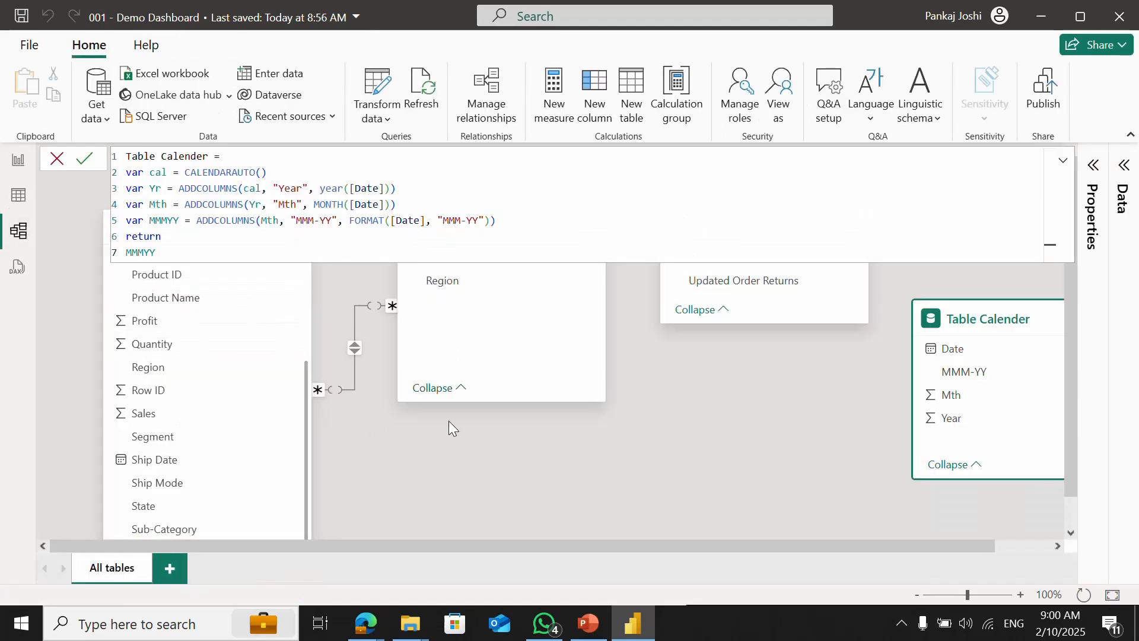
{"action": "left_click", "coordinate": [29, 168]}
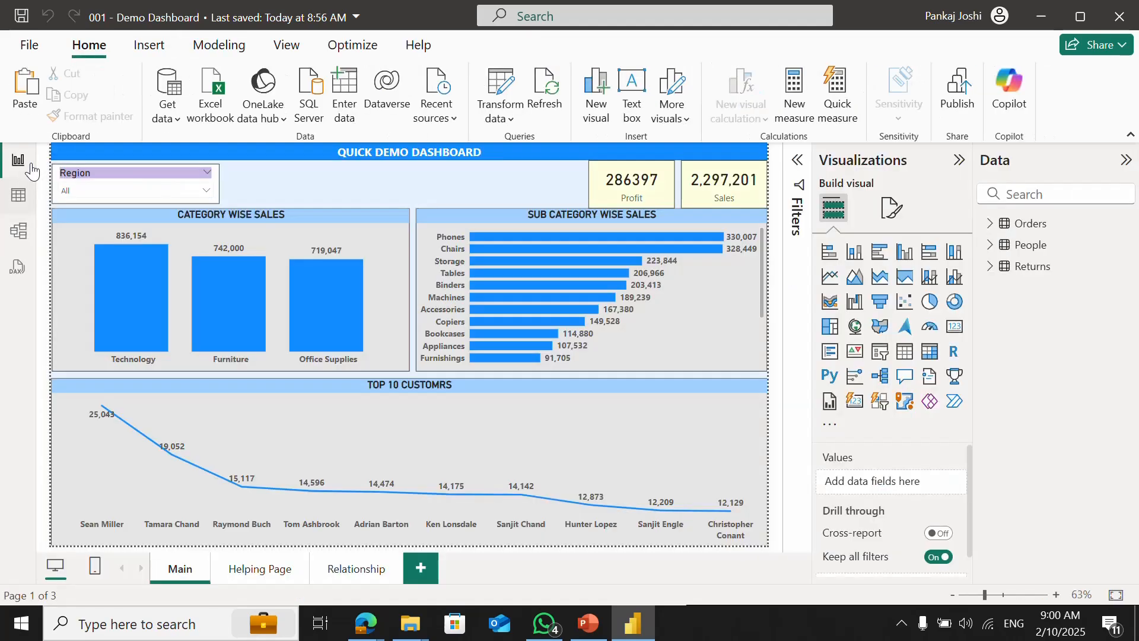
{"action": "left_click", "coordinate": [960, 164]}
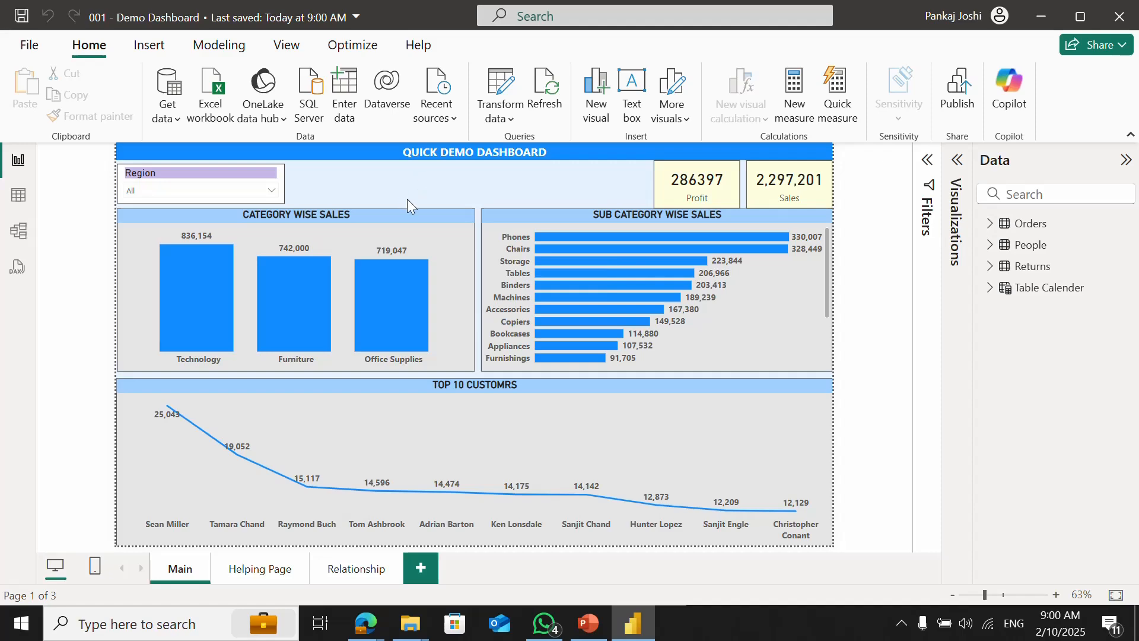
- Switch to the Google Meet call in Edge and look through its full list of participants
{"action": "key", "text": "alt+Tab"}
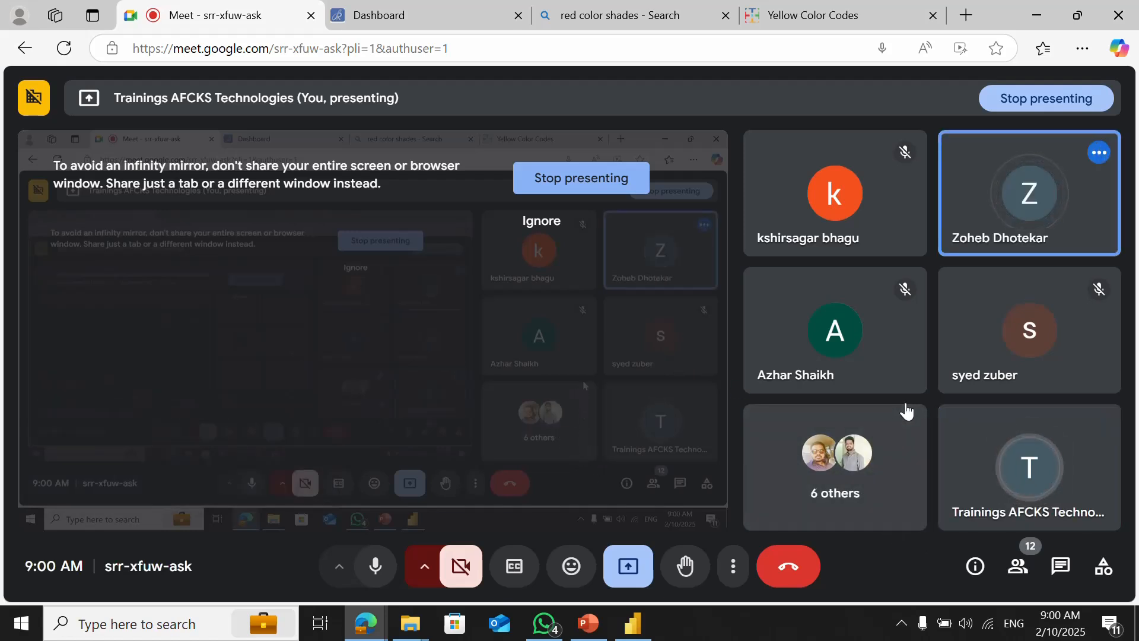
{"action": "key", "text": "alt+Tab"}
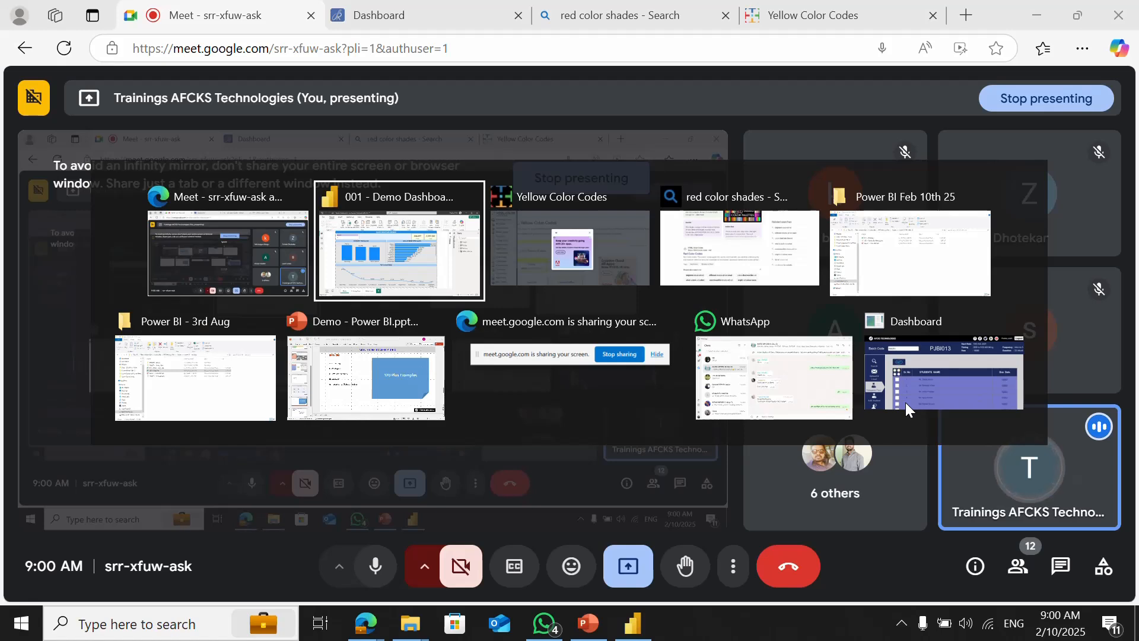
{"action": "key", "text": "alt+Tab"}
{"action": "key", "text": "alt+Tab"}
{"action": "key", "text": "alt+Tab"}
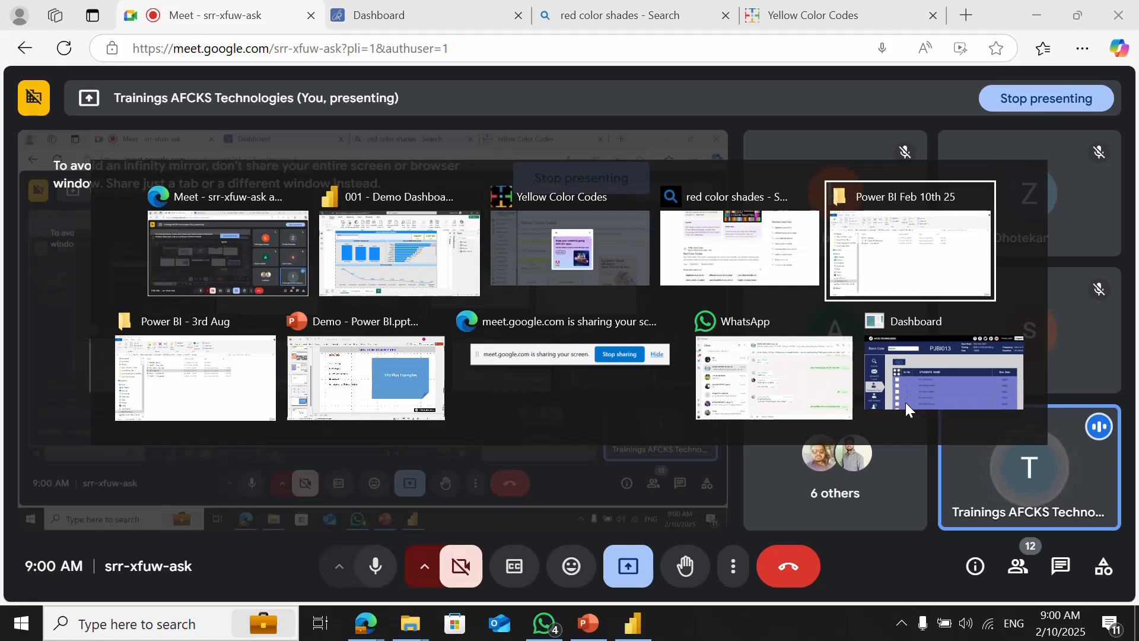
{"action": "key", "text": "alt+shift+Tab"}
{"action": "key", "text": "alt+shift+Tab"}
{"action": "key", "text": "alt+shift+Tab"}
{"action": "key", "text": "alt+shift+Tab"}
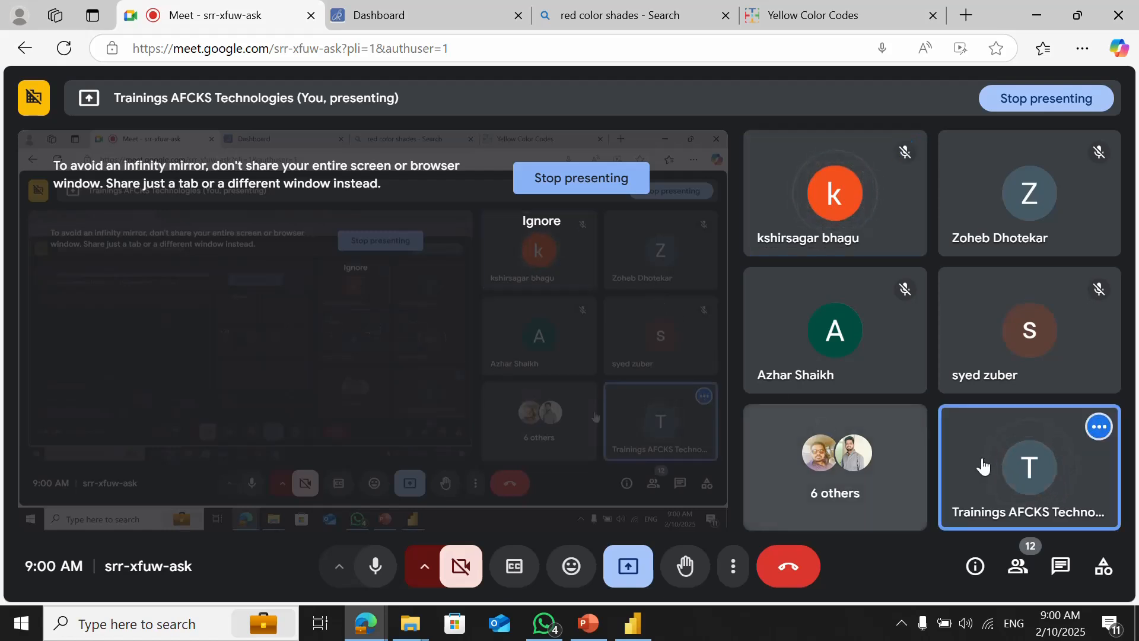
{"action": "left_click", "coordinate": [1011, 579]}
{"action": "scroll", "coordinate": [1106, 425], "scroll_direction": "down", "scroll_amount": 3}
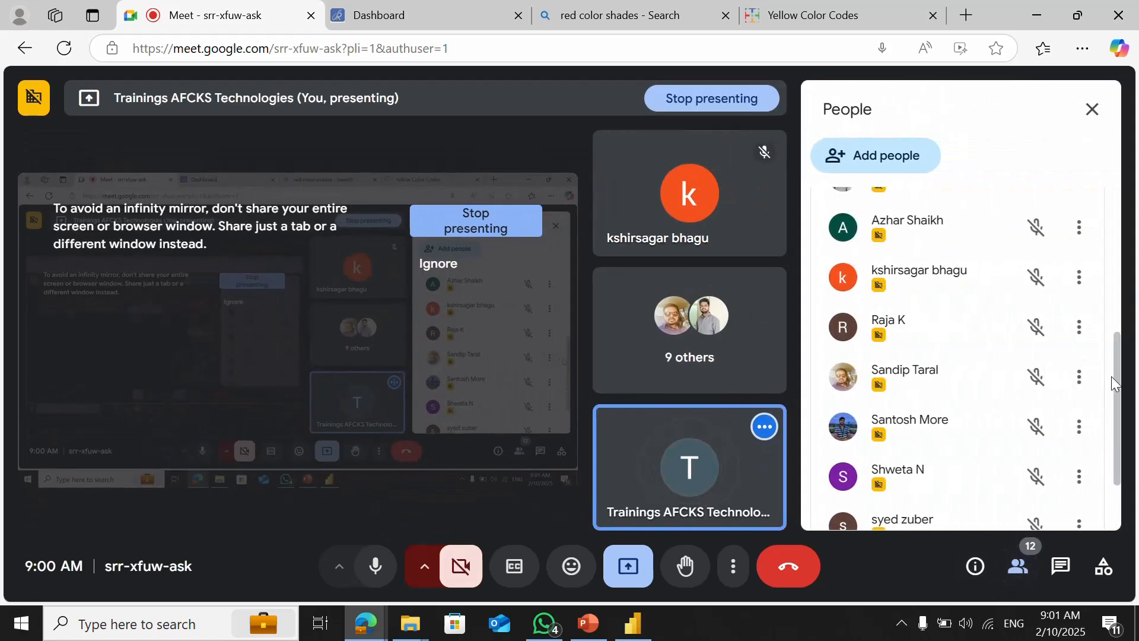
{"action": "left_click_drag", "start_coordinate": [1118, 390], "coordinate": [1133, 330]}
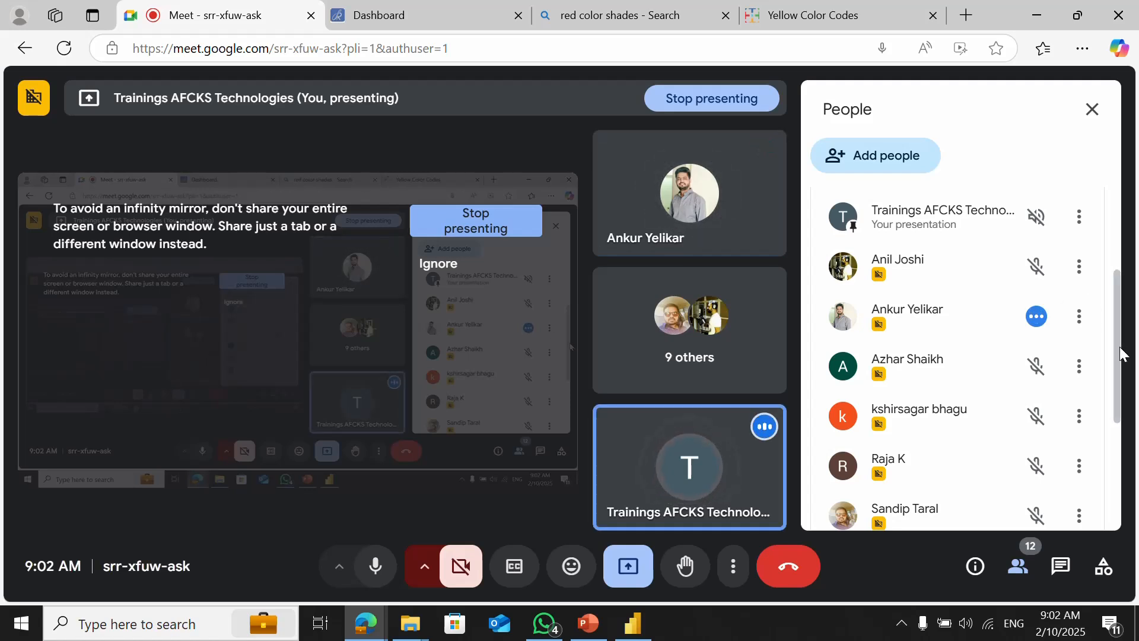
{"action": "left_click_drag", "start_coordinate": [1123, 356], "coordinate": [1131, 456]}
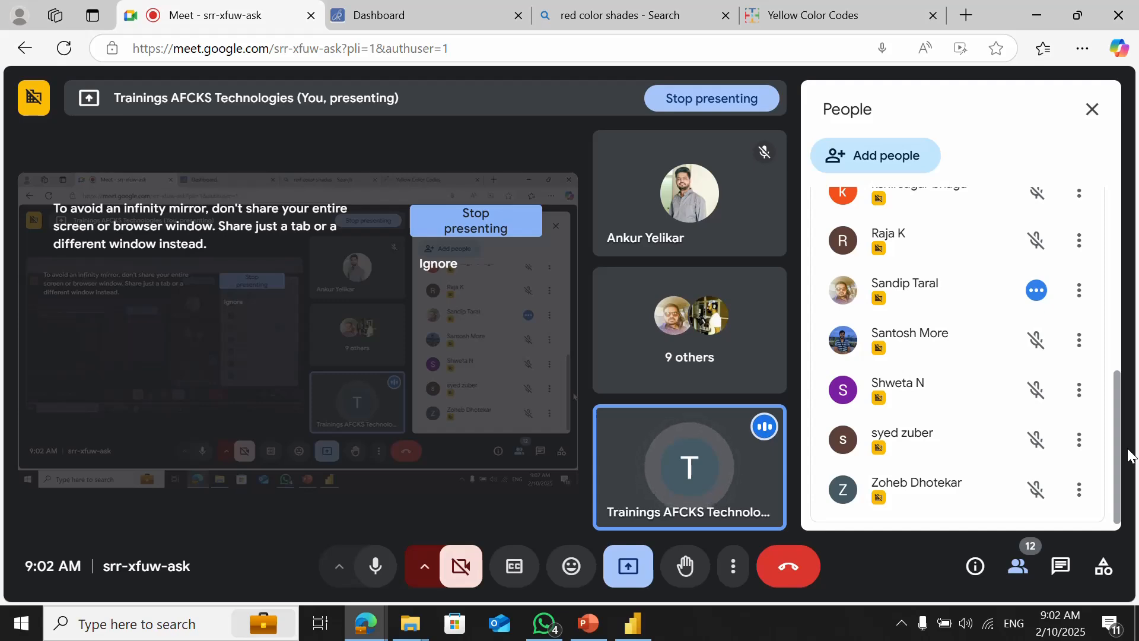
- Switch back to Power BI and view the tooltip breakdowns of the Office Supplies, Technology and Furniture bars in the category chart
{"action": "left_click", "coordinate": [632, 625]}
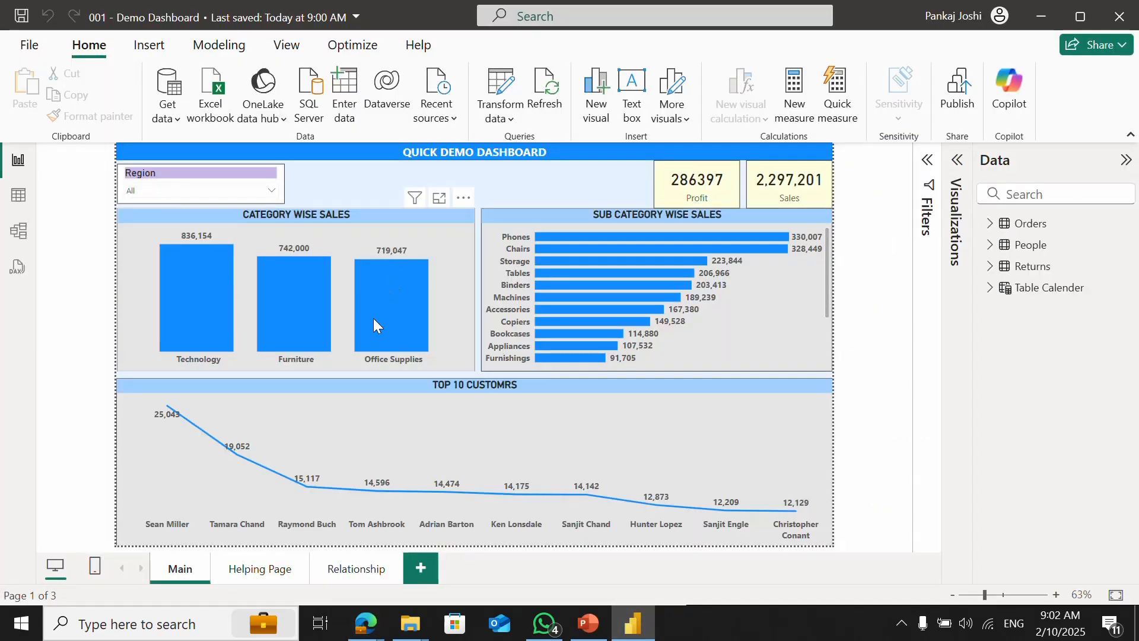
{"action": "mouse_move", "coordinate": [374, 308]}
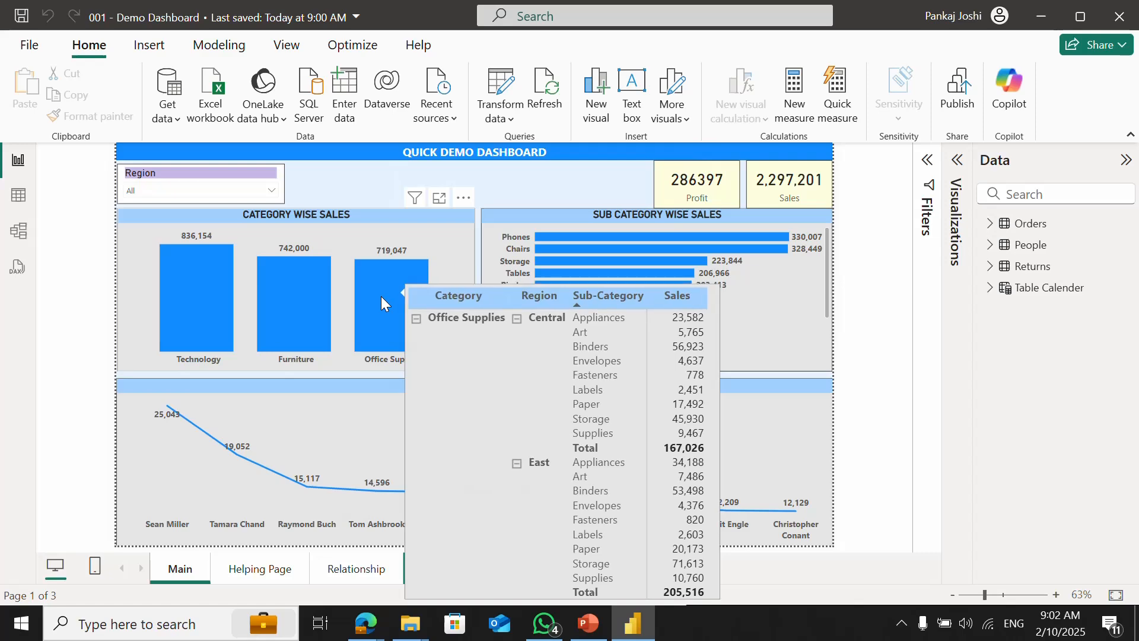
{"action": "mouse_move", "coordinate": [208, 271]}
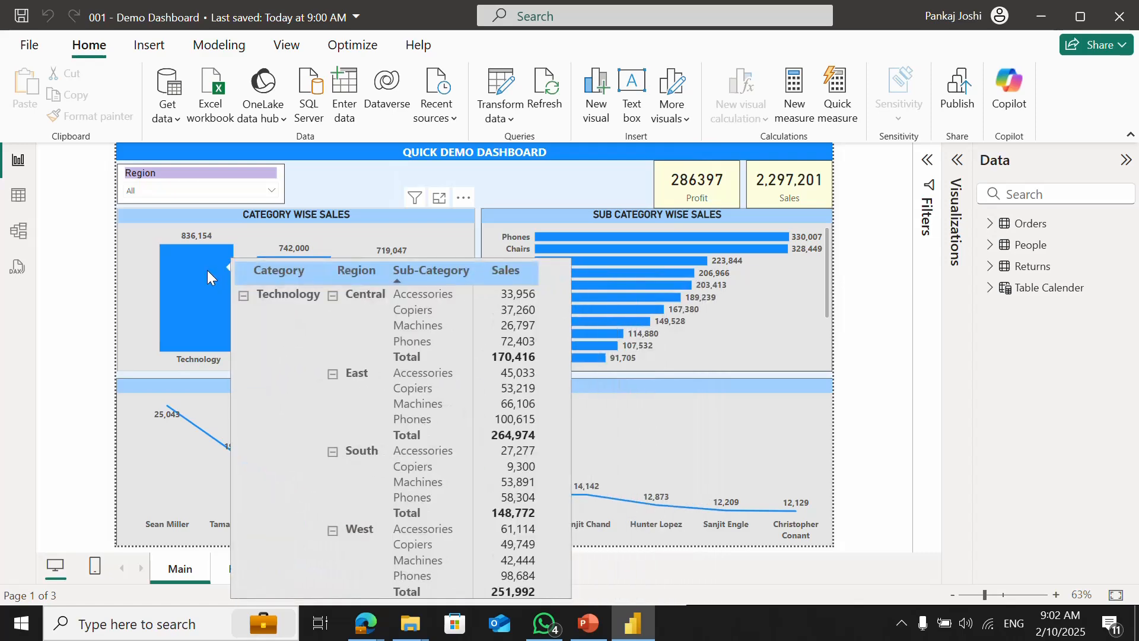
{"action": "mouse_move", "coordinate": [304, 301]}
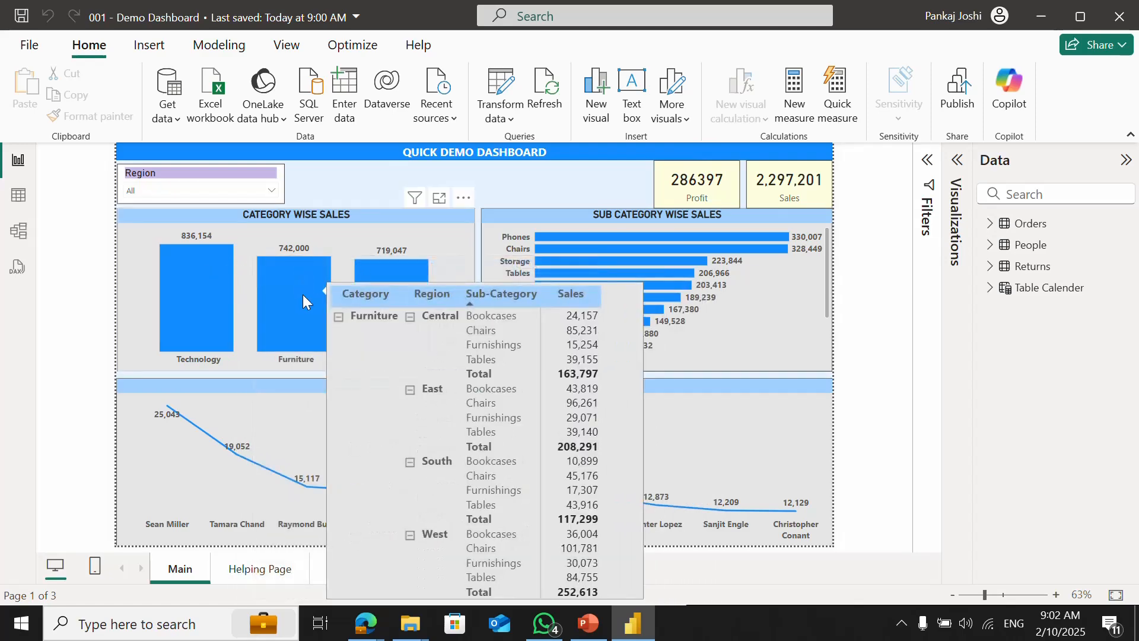
{"action": "mouse_move", "coordinate": [383, 276]}
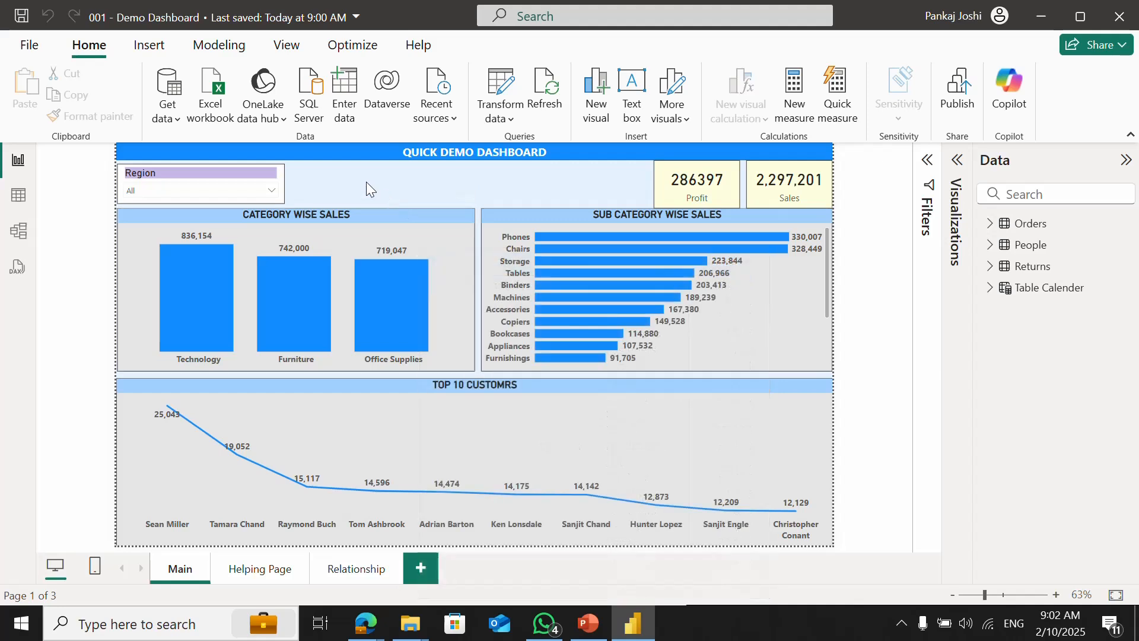
- Save the 001 - Demo Dashboard report and close it
{"action": "key", "text": "ctrl+s"}
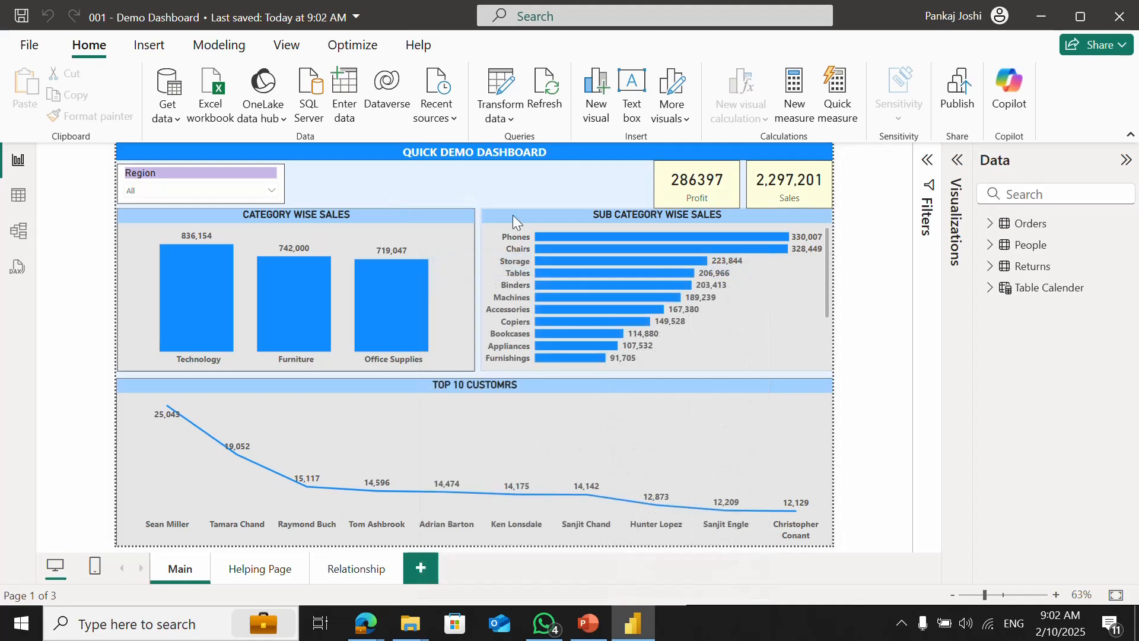
{"action": "mouse_move", "coordinate": [517, 418]}
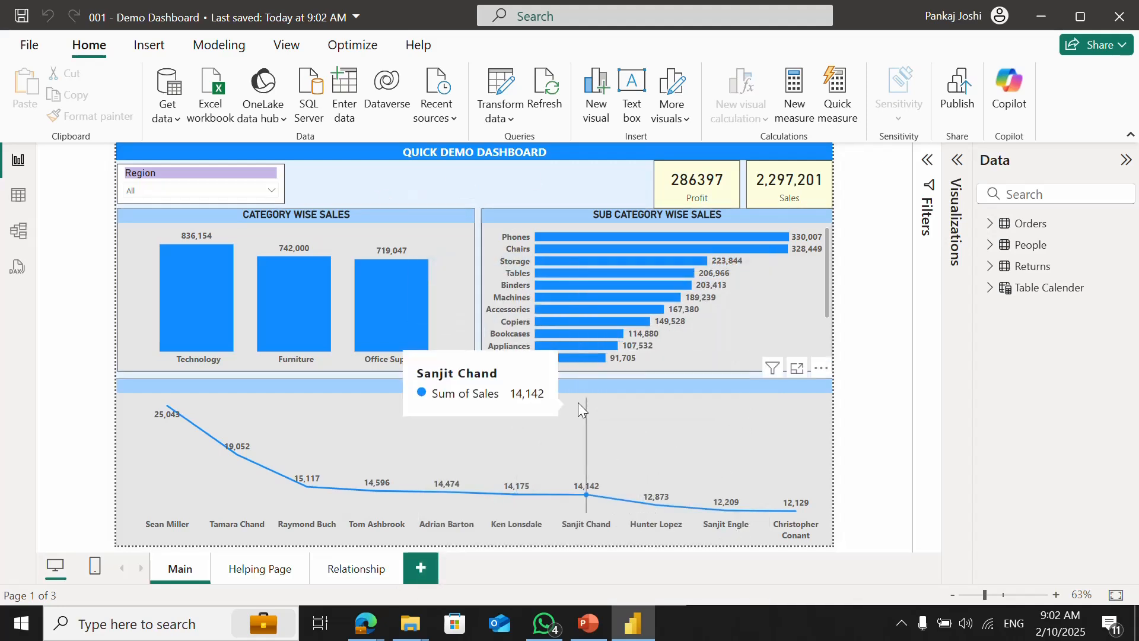
{"action": "left_click", "coordinate": [1117, 21]}
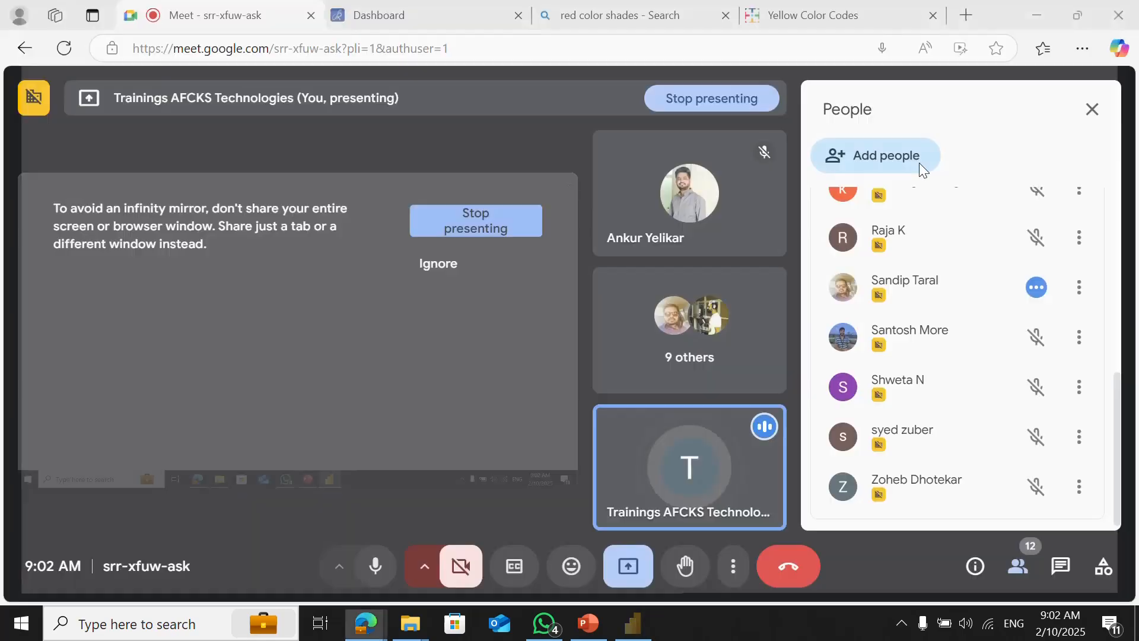
{"action": "key", "text": "alt+Tab"}
{"action": "key", "text": "Tab"}
{"action": "key", "text": "Tab"}
{"action": "key", "text": "Tab"}
{"action": "key", "text": "Tab"}
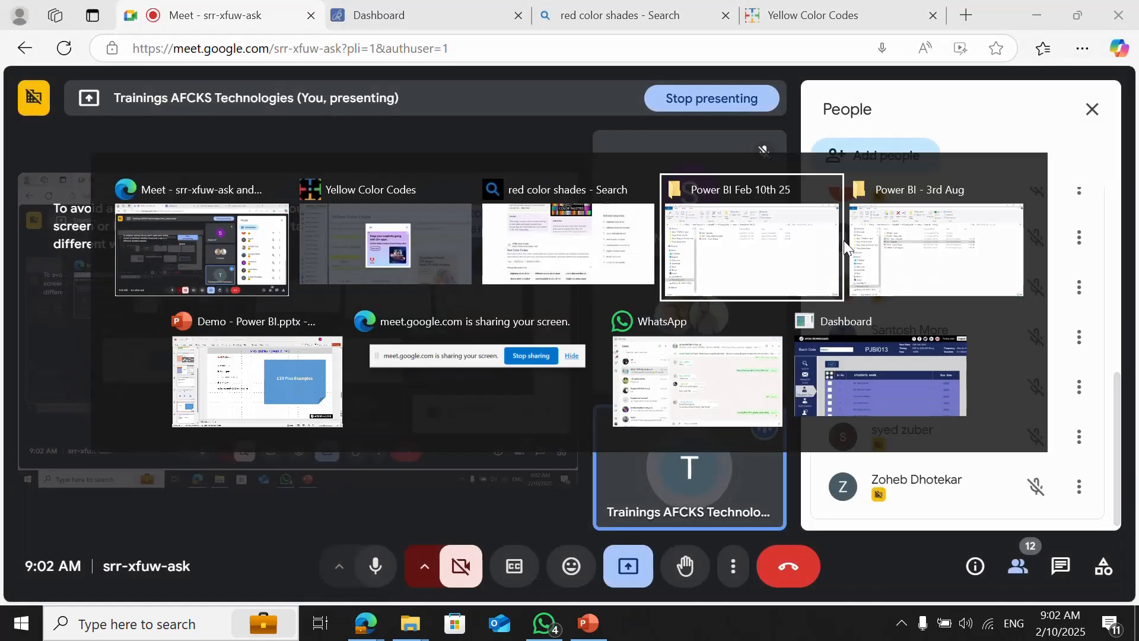
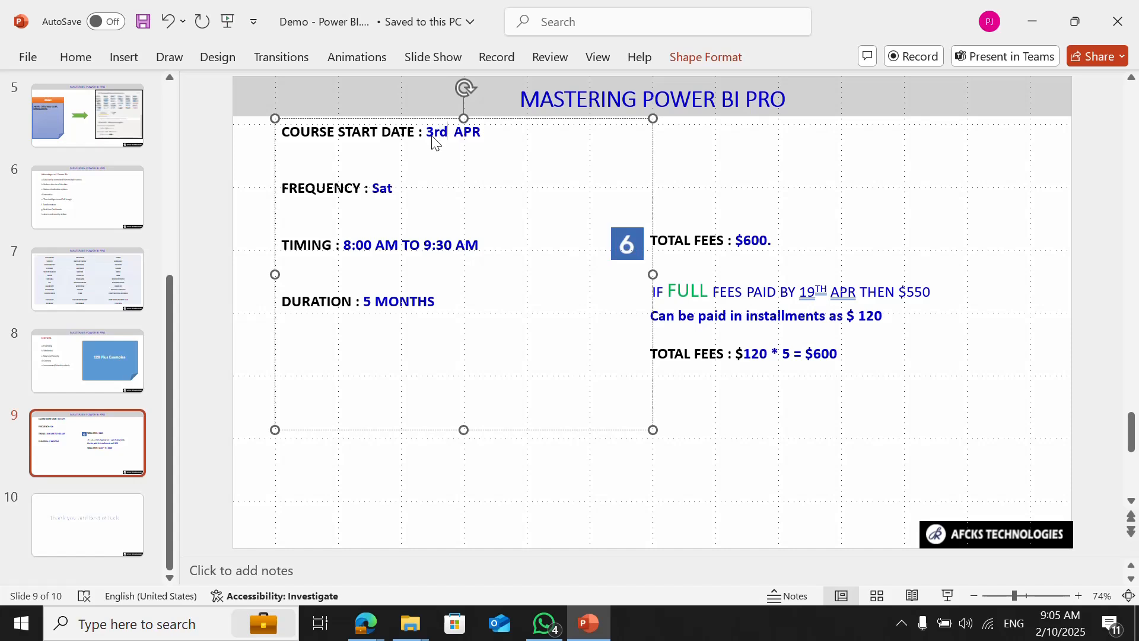
- Change the month of the course start date on slide 9 to MAR and the frequency to MON-FRI
{"action": "key", "text": "Right"}
{"action": "key", "text": "shift+Right"}
{"action": "key", "text": "shift+Right"}
{"action": "key", "text": "shift+Right"}
{"action": "type", "text": "MAR"}
{"action": "key", "text": "shift+Left"}
{"action": "key", "text": "shift+Left"}
{"action": "key", "text": "shift+Left"}
{"action": "type", "text": "MON-FRI"}
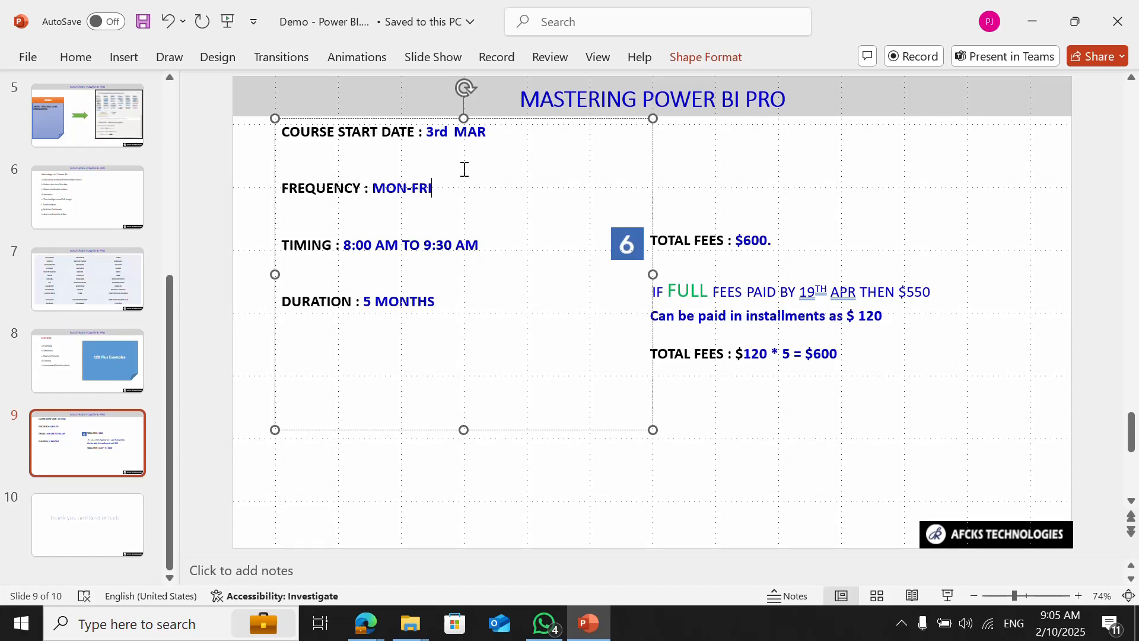
- Set the course duration on the slide to 2.5 months and deselect the text box
{"action": "left_click", "coordinate": [377, 304]}
{"action": "key", "text": "shift+Left"}
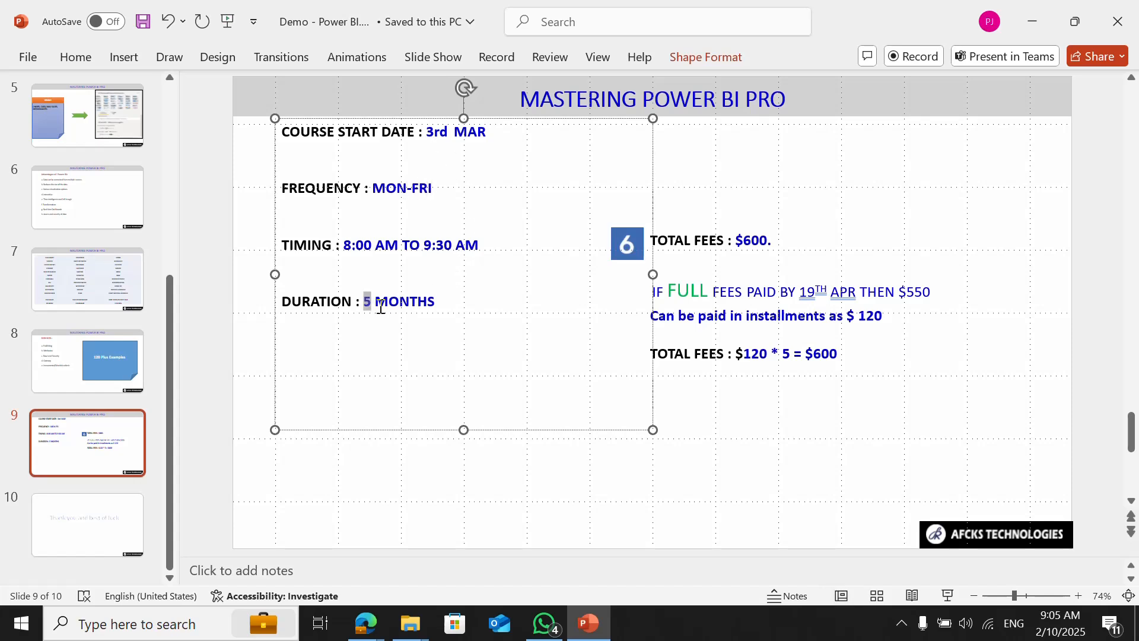
{"action": "type", "text": "2.5"}
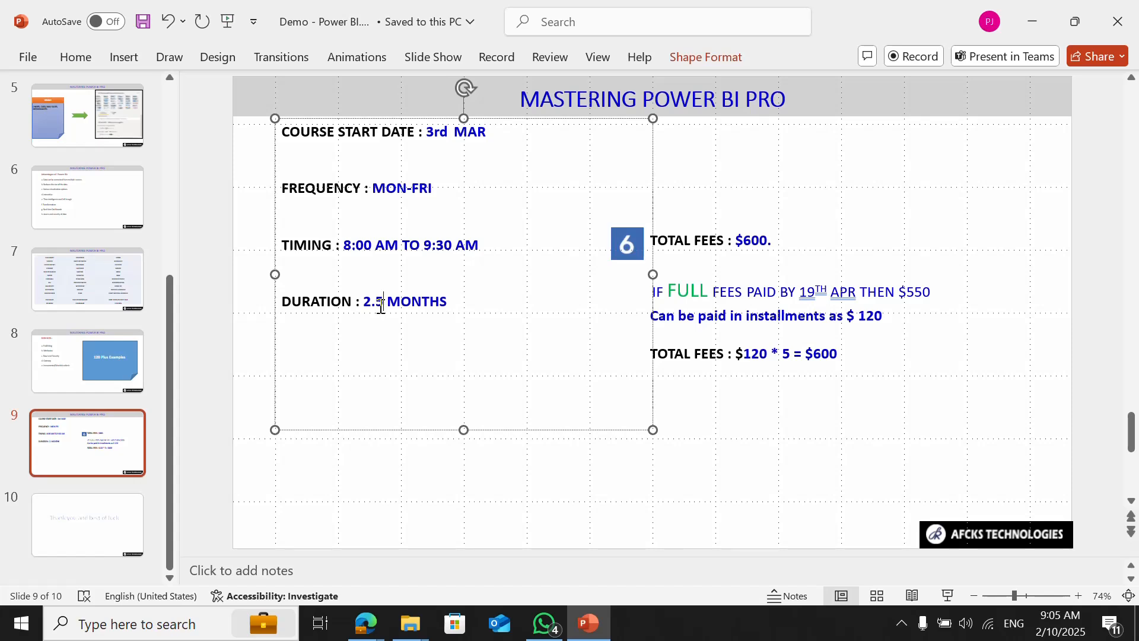
{"action": "left_click", "coordinate": [471, 516]}
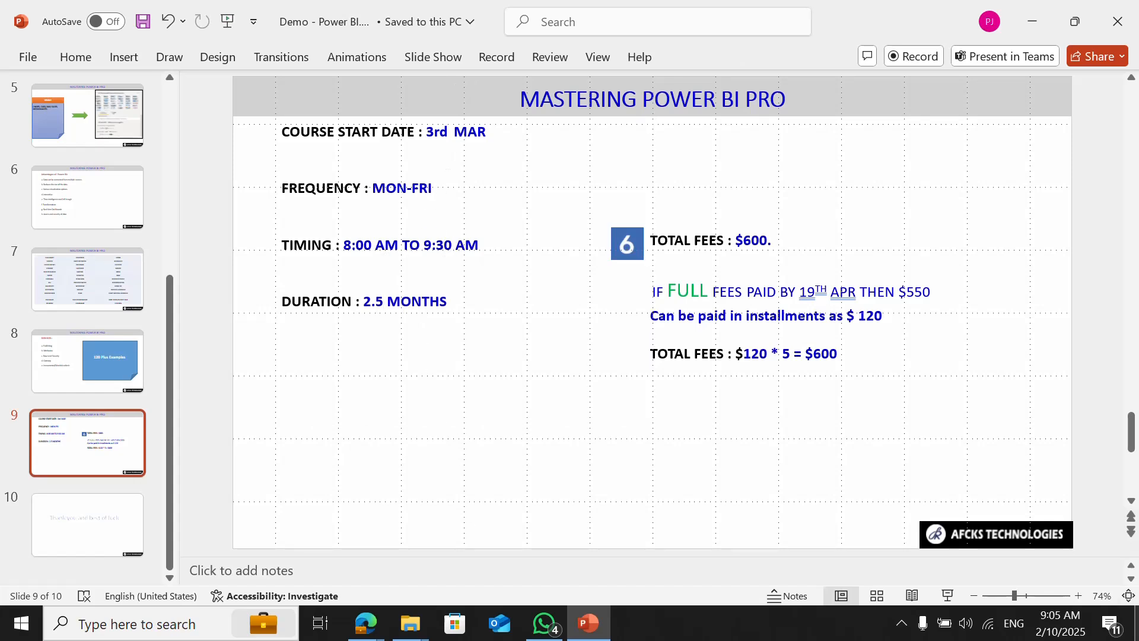
- Look through the system calendar month by month from February to July 2025, and close it
{"action": "left_click", "coordinate": [1074, 633]}
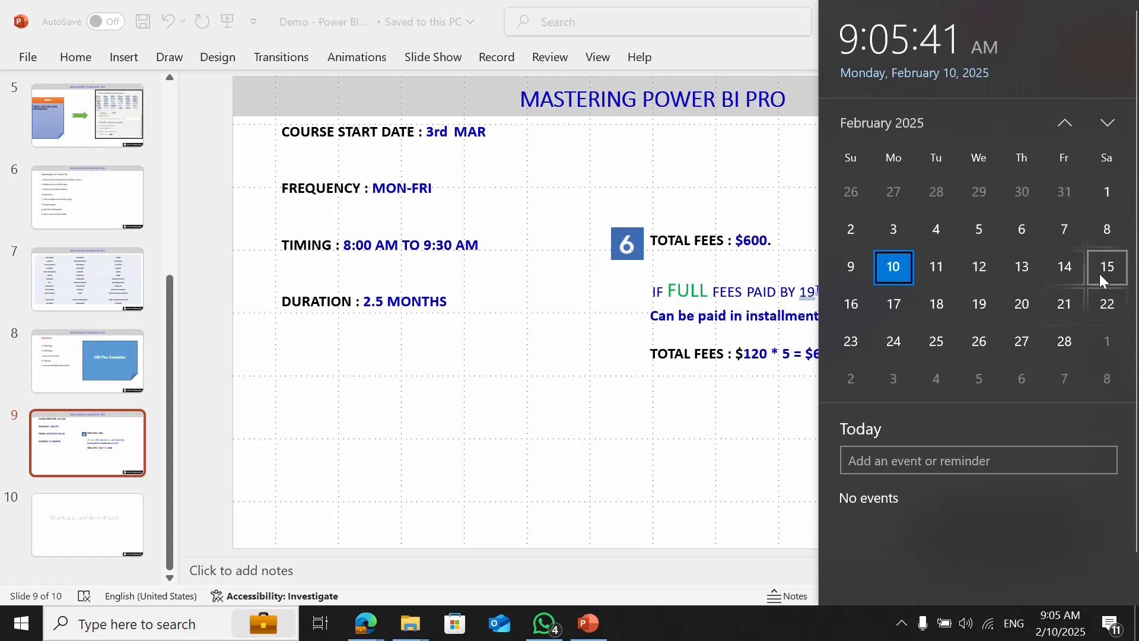
{"action": "left_click", "coordinate": [1107, 123]}
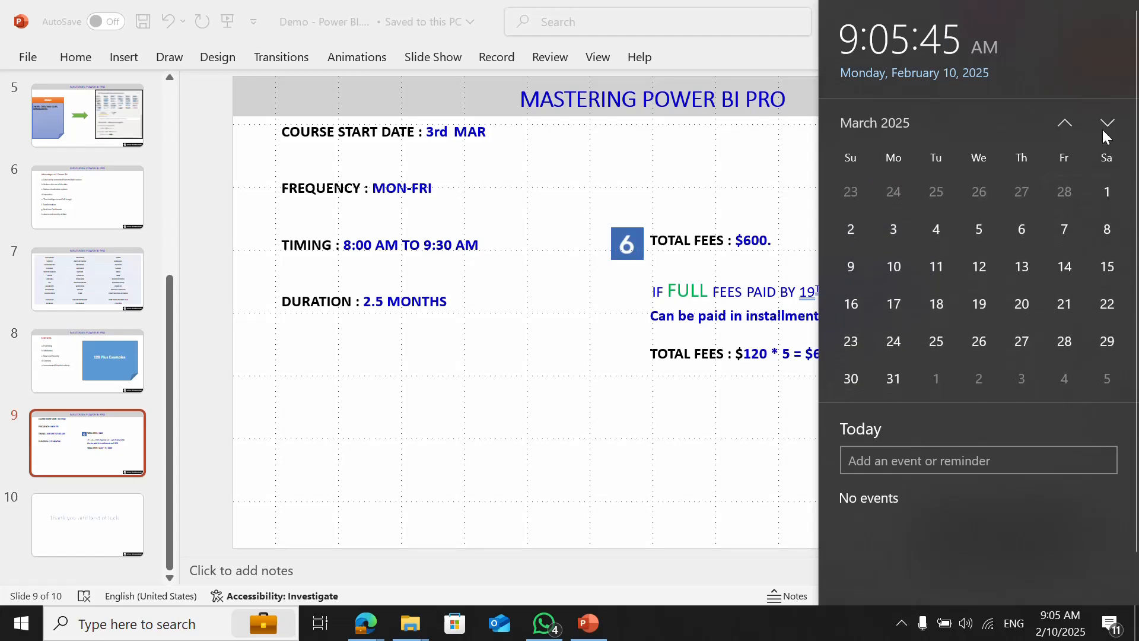
{"action": "left_click", "coordinate": [1105, 127]}
{"action": "left_click", "coordinate": [1104, 127]}
{"action": "left_click", "coordinate": [1107, 127]}
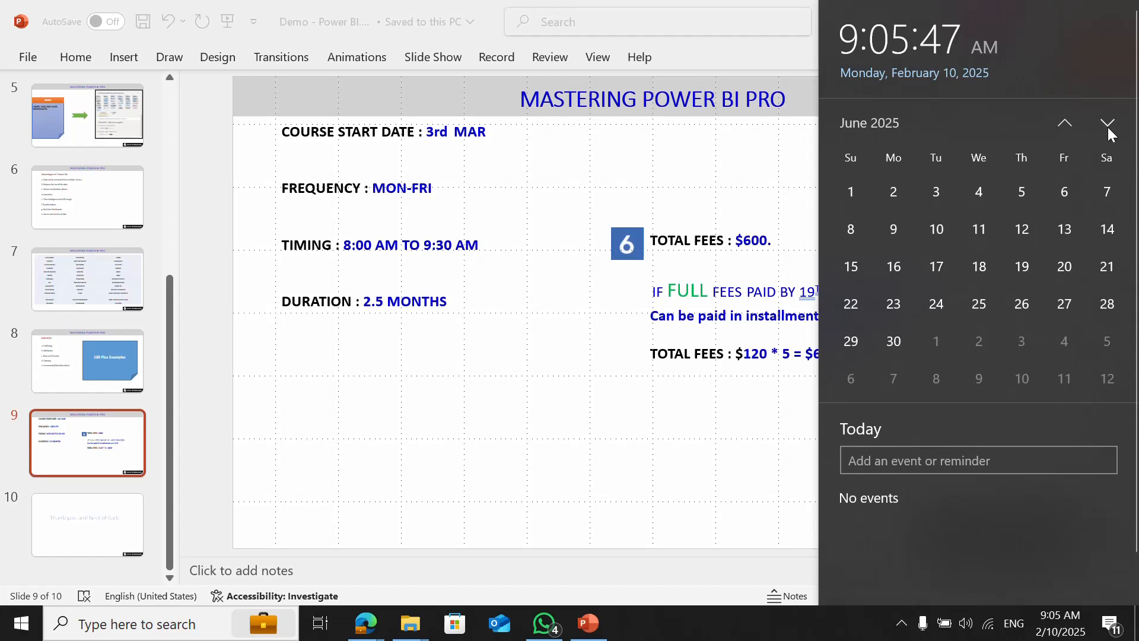
{"action": "left_click", "coordinate": [1109, 127]}
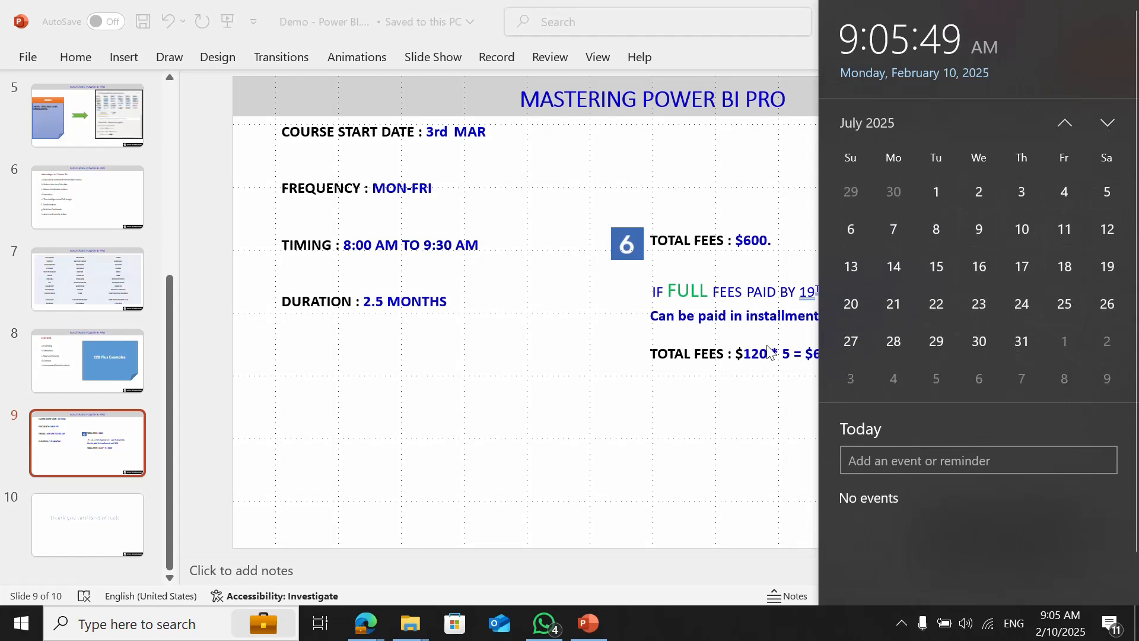
{"action": "left_click", "coordinate": [695, 473]}
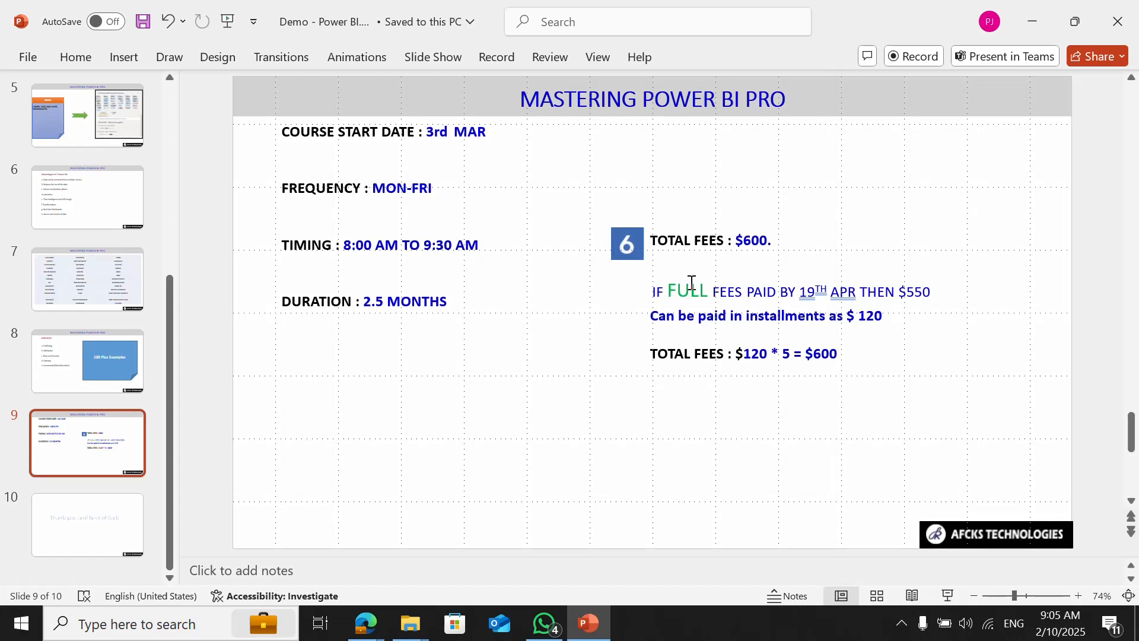
- Replace the amount in the first TOTAL FEES line with 16000
{"action": "left_click", "coordinate": [787, 241]}
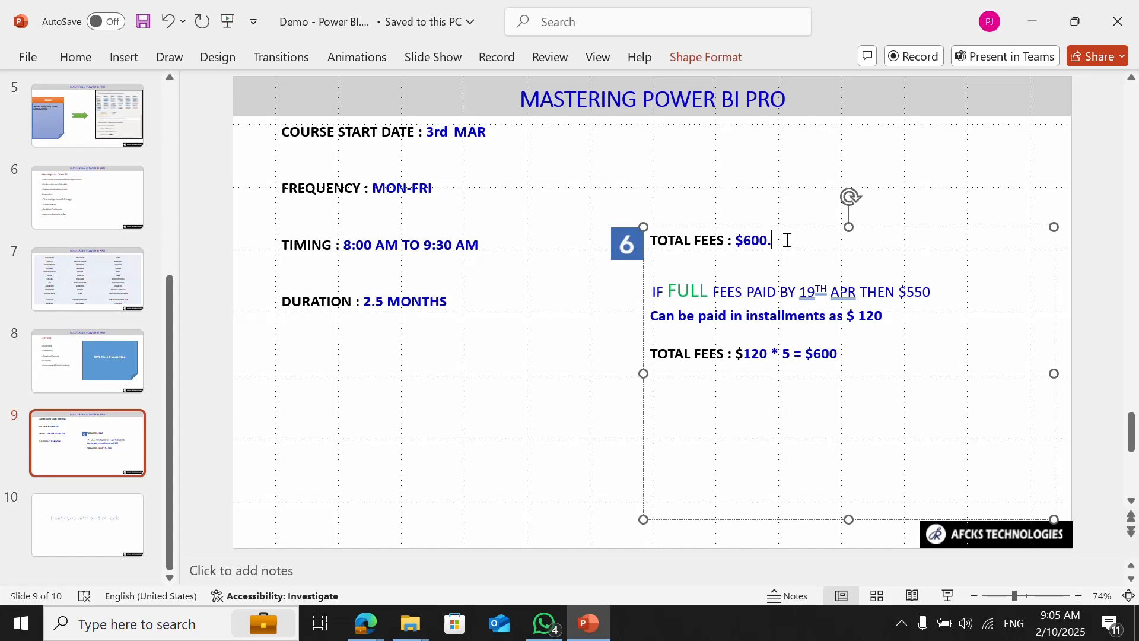
{"action": "key", "text": "shift+Left"}
{"action": "key", "text": "shift+Left"}
{"action": "key", "text": "shift+Left"}
{"action": "key", "text": "shift+Left"}
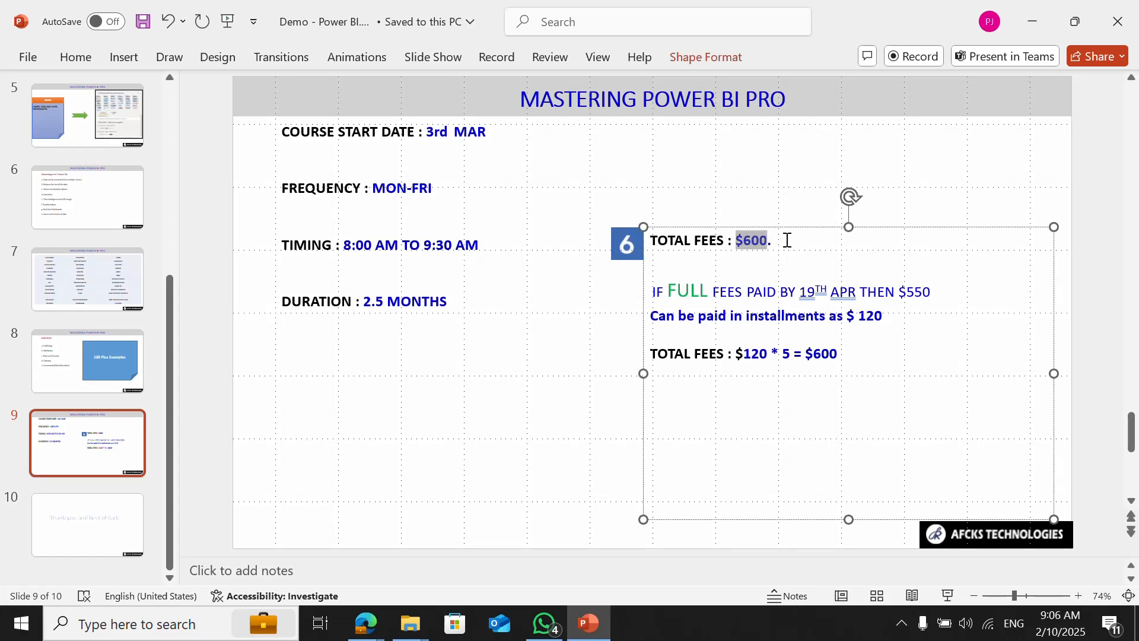
{"action": "type", "text": "1600"}
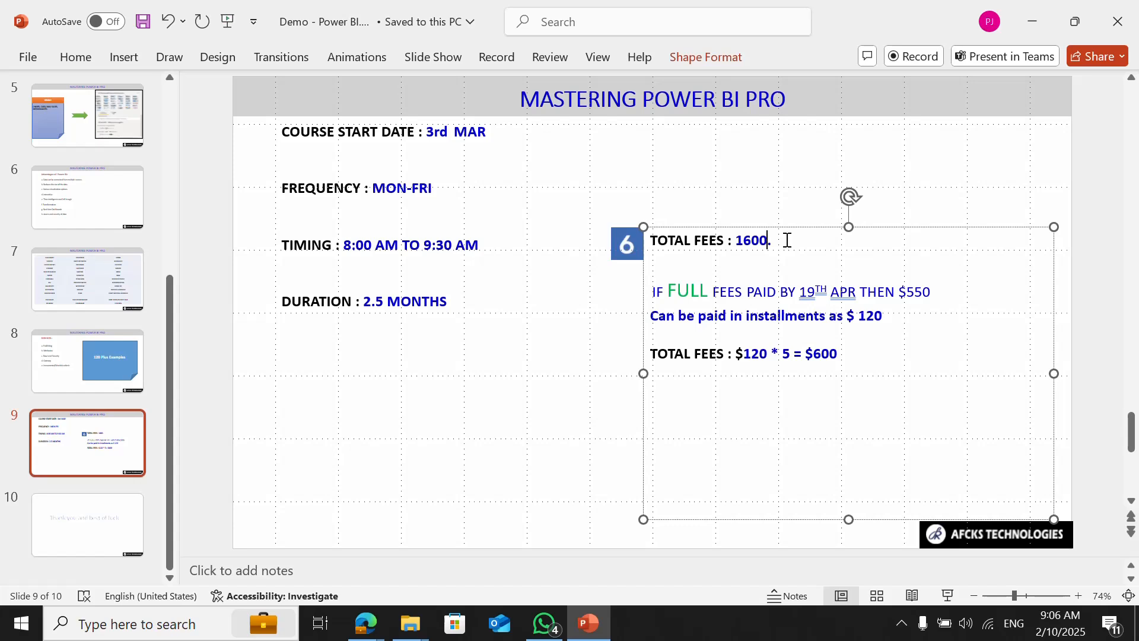
{"action": "type", "text": "0"}
- Replace the calculation in the lower TOTAL FEES line with 8000 + 8000
{"action": "key", "text": "Down"}
{"action": "key", "text": "Down"}
{"action": "key", "text": "Right"}
{"action": "key", "text": "shift+Home"}
{"action": "key", "text": "ctrl+shift+Right"}
{"action": "key", "text": "ctrl+shift+Right"}
{"action": "key", "text": "ctrl+shift+Right"}
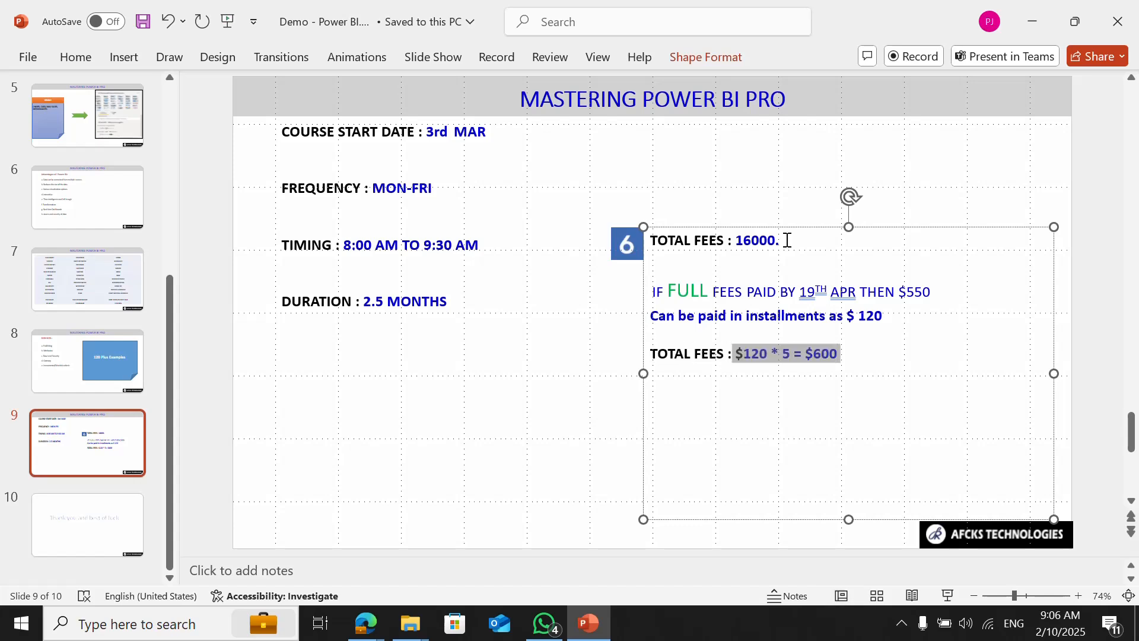
{"action": "key", "text": "shift+Right"}
{"action": "type", "text": "899"}
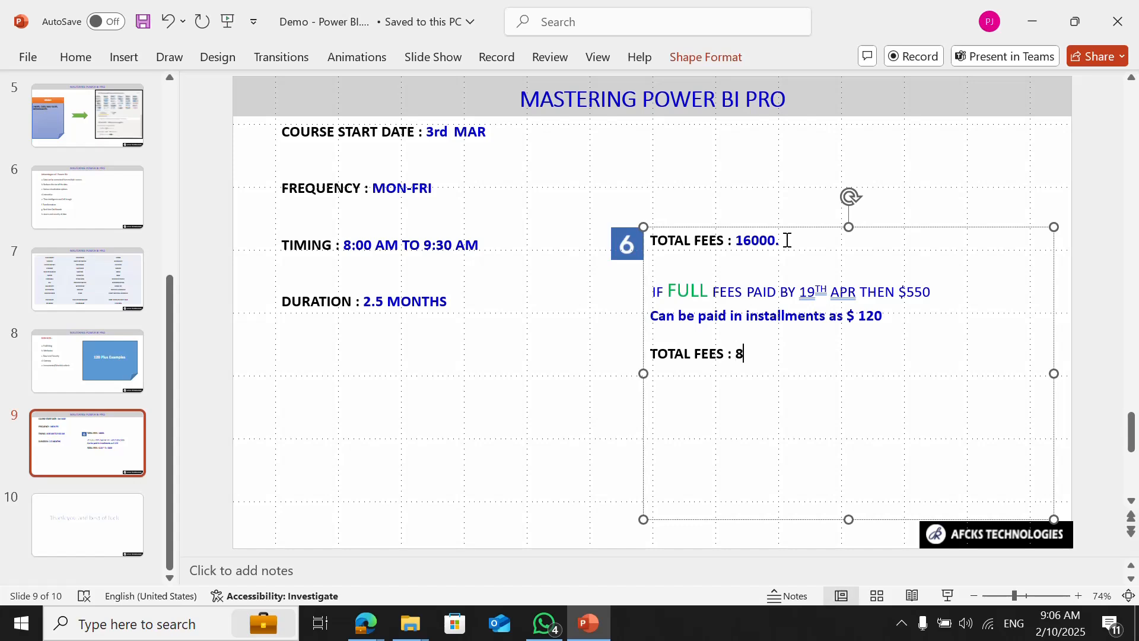
{"action": "key", "text": "BackSpace"}
{"action": "key", "text": "BackSpace"}
{"action": "type", "text": "000 + 8000"}
- Insert a blank line above the "Can be paid in installments" line in the fees text box
{"action": "key", "text": "ctrl+shift+Left"}
{"action": "key", "text": "ctrl+shift+Left"}
{"action": "key", "text": "ctrl+shift+Left"}
{"action": "key", "text": "ctrl+shift+Left"}
{"action": "key", "text": "ctrl+shift+Left"}
{"action": "key", "text": "ctrl+shift+Left"}
{"action": "key", "text": "ctrl+shift+Left"}
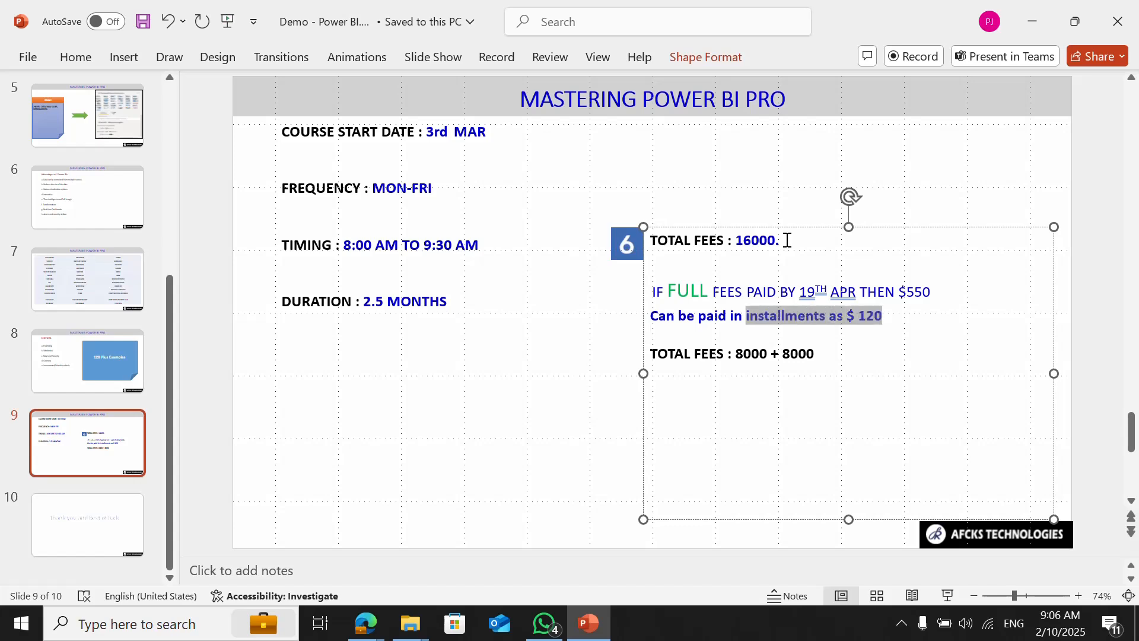
{"action": "key", "text": "Left"}
{"action": "key", "text": "Home"}
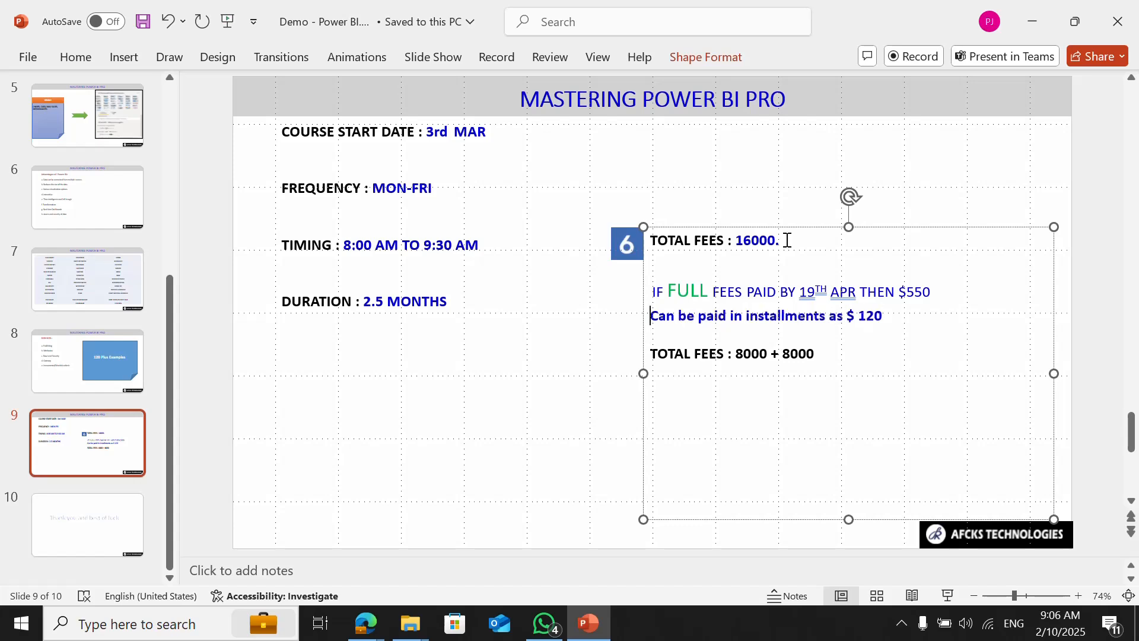
{"action": "key", "text": "Return"}
{"action": "key", "text": "Down"}
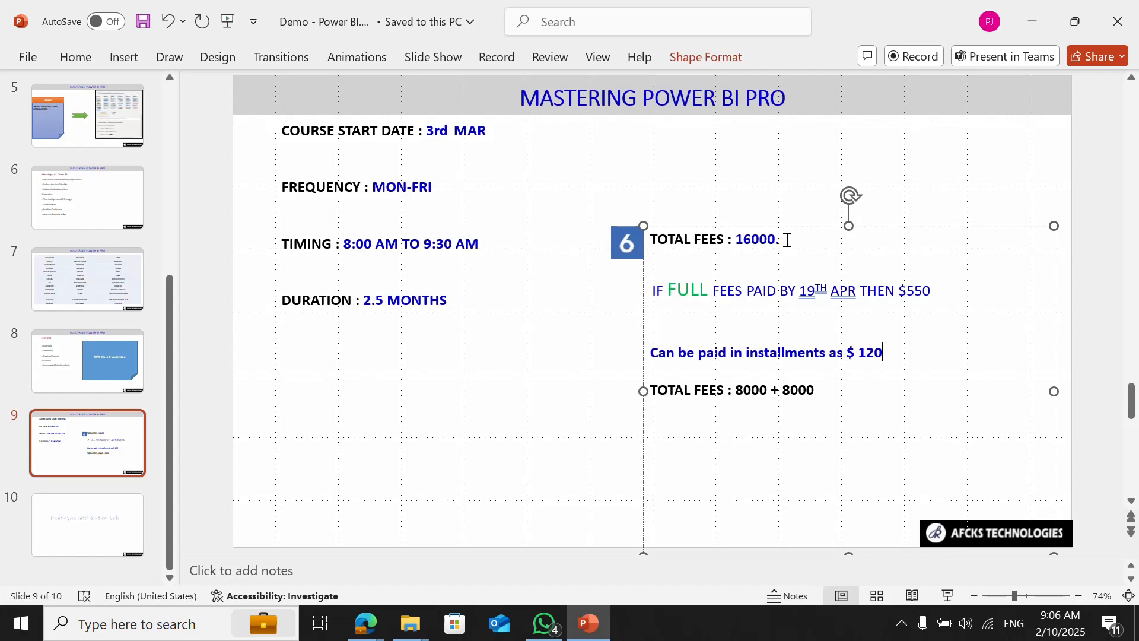
- Replace the amount ending of the installments line so that it reads "Can be paid in installments:"
{"action": "key", "text": "Left"}
{"action": "key", "text": "shift+Left"}
{"action": "key", "text": "shift+Left"}
{"action": "key", "text": "shift+Left"}
{"action": "key", "text": "shift+Left"}
{"action": "key", "text": "shift+Left"}
{"action": "key", "text": "shift+Left"}
{"action": "key", "text": "shift+Left"}
{"action": "key", "text": "shift+Left"}
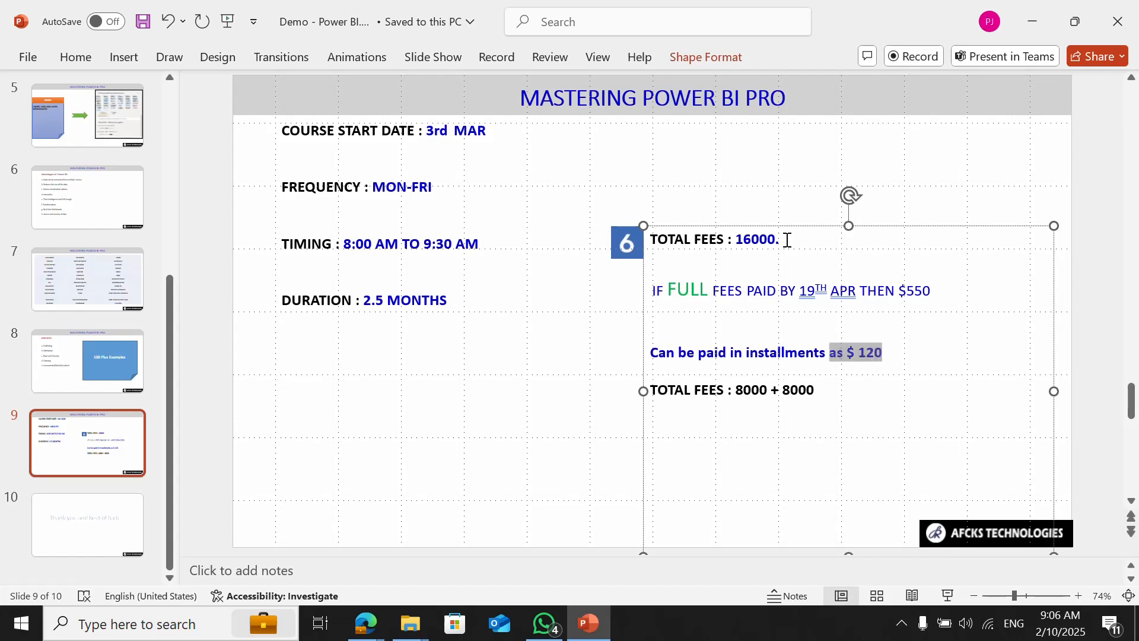
{"action": "key", "text": "BackSpace"}
{"action": "key", "text": "BackSpace"}
{"action": "key", "text": "BackSpace"}
{"action": "type", "text": "S:"}
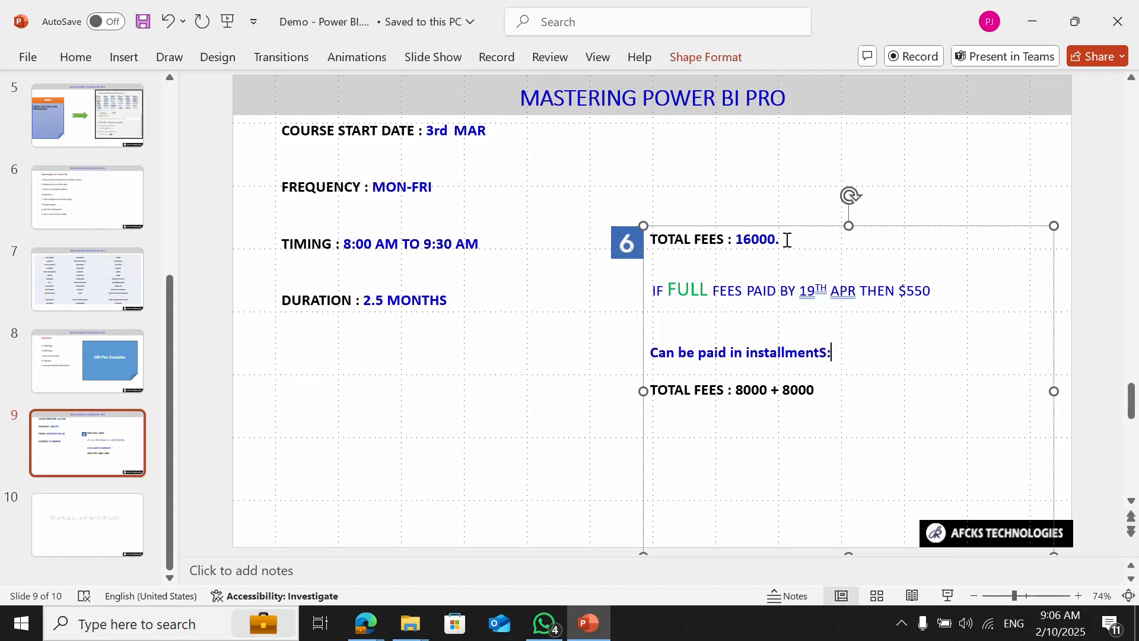
{"action": "key", "text": "BackSpace"}
{"action": "key", "text": "BackSpace"}
{"action": "type", "text": "s:"}
- Check the February 2025 dates in the system calendar and return to the fees text on the slide
{"action": "left_click", "coordinate": [1060, 631]}
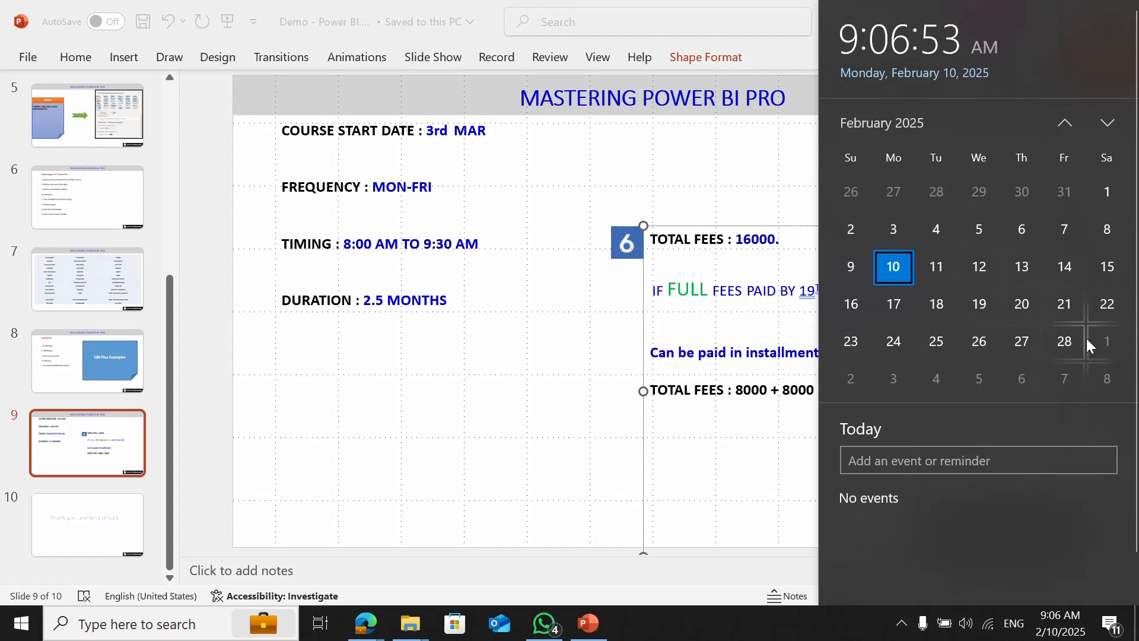
{"action": "left_click", "coordinate": [735, 321]}
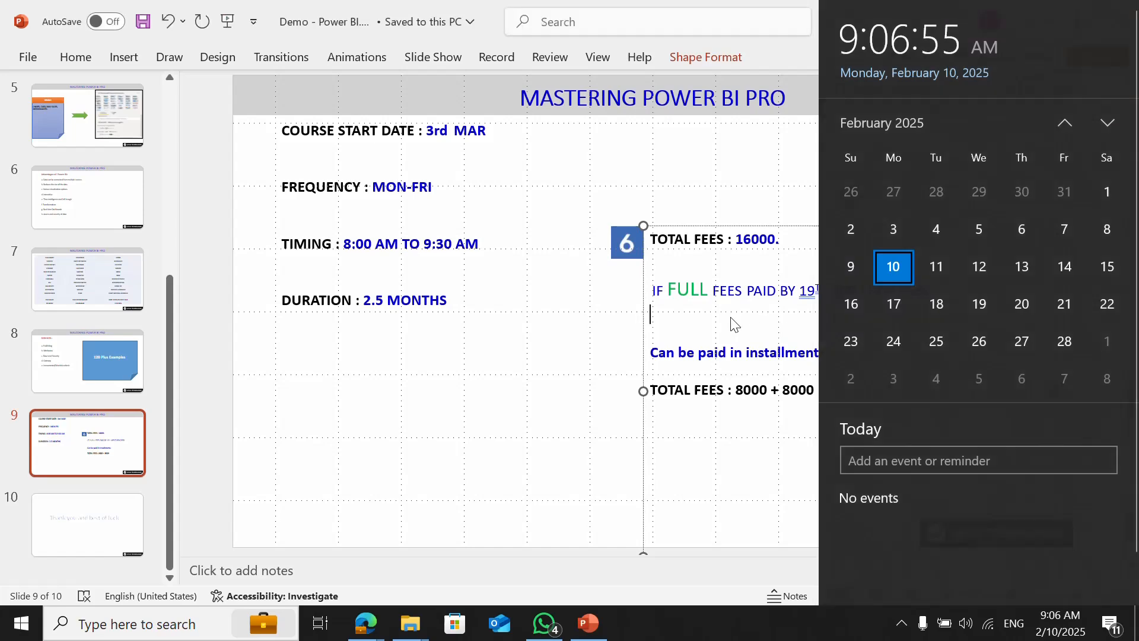
{"action": "key", "text": "Up"}
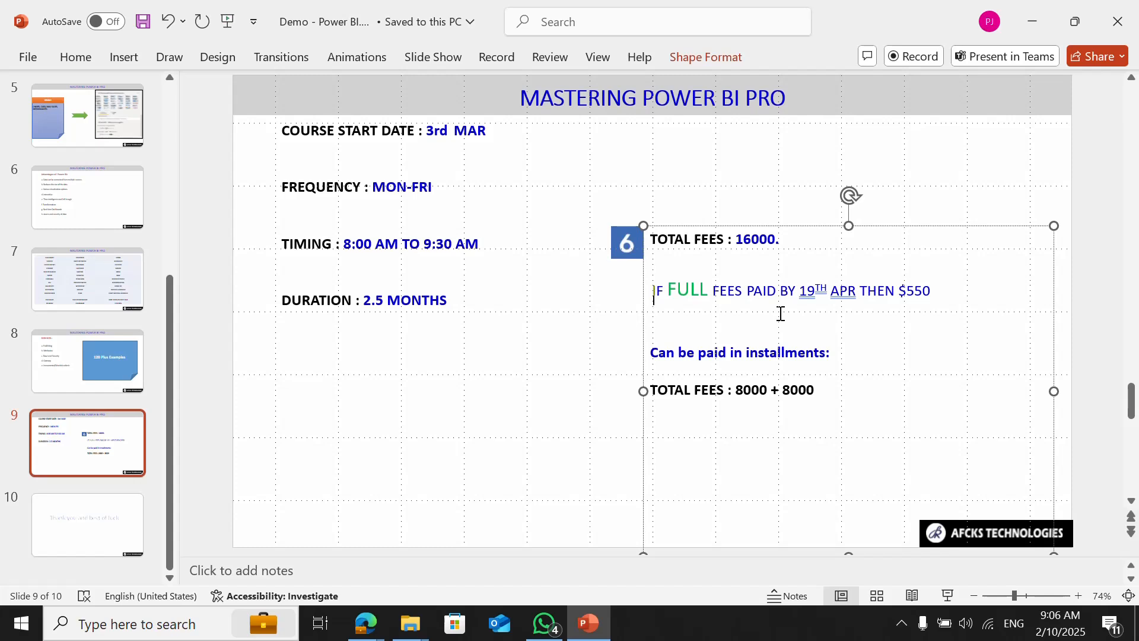
{"action": "key", "text": "Up"}
{"action": "key", "text": "Down"}
{"action": "key", "text": "Down"}
- Replace the deadline and price at the end of the full-fees line with "1st Mar"
{"action": "left_click", "coordinate": [943, 295]}
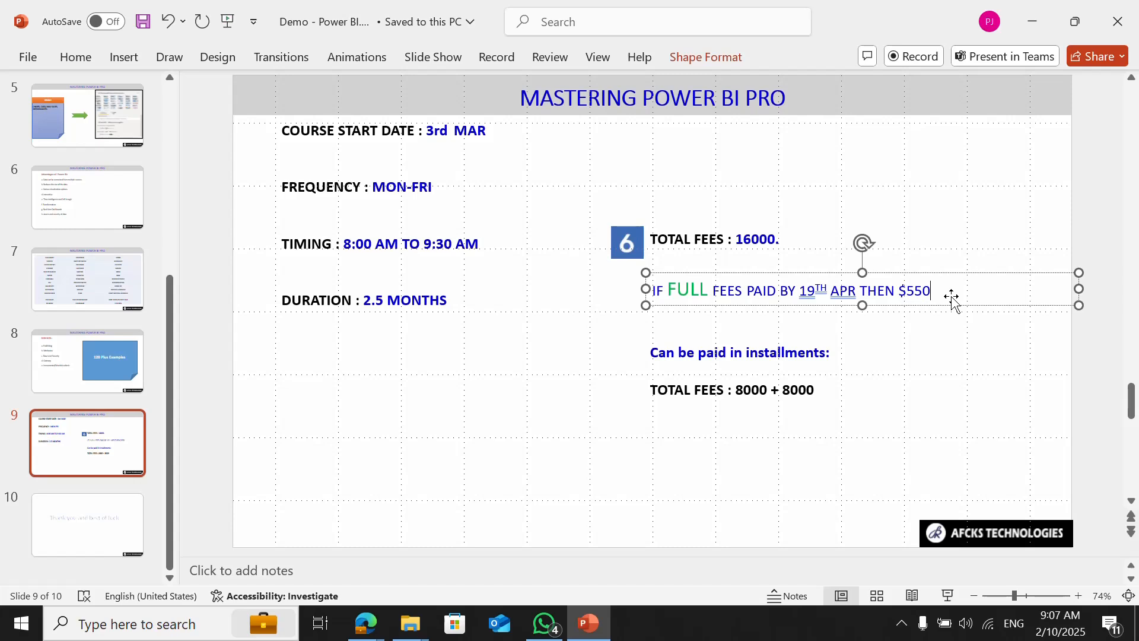
{"action": "key", "text": "ctrl+shift+Left"}
{"action": "key", "text": "ctrl+shift+Left"}
{"action": "key", "text": "ctrl+shift+Left"}
{"action": "key", "text": "ctrl+shift+Left"}
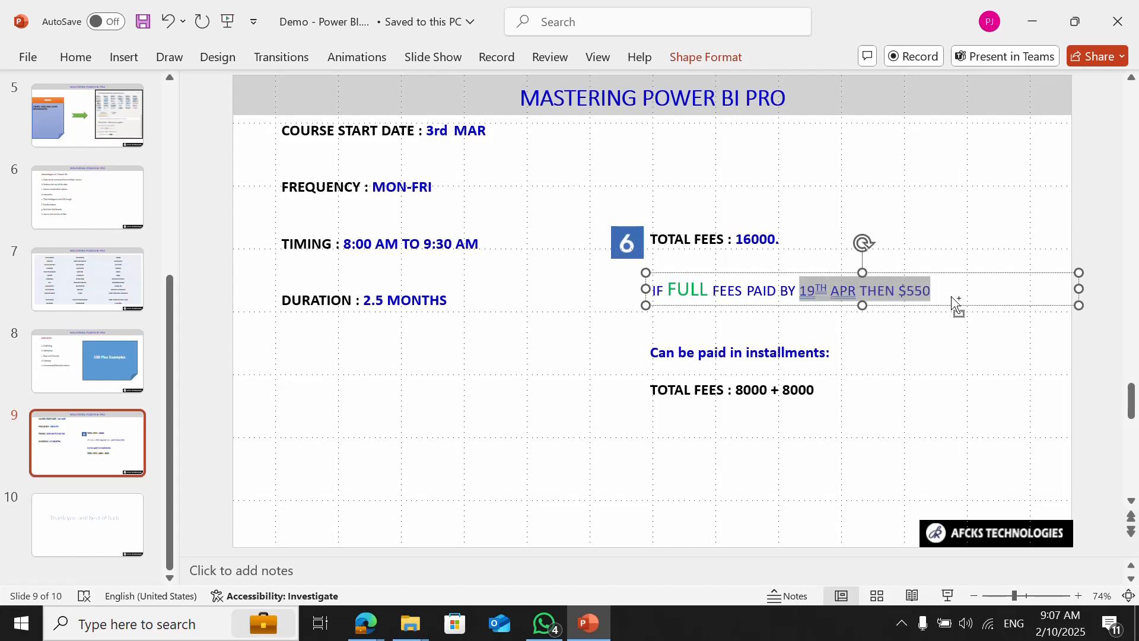
{"action": "key", "text": "BackSpace"}
{"action": "type", "text": "1st M"}
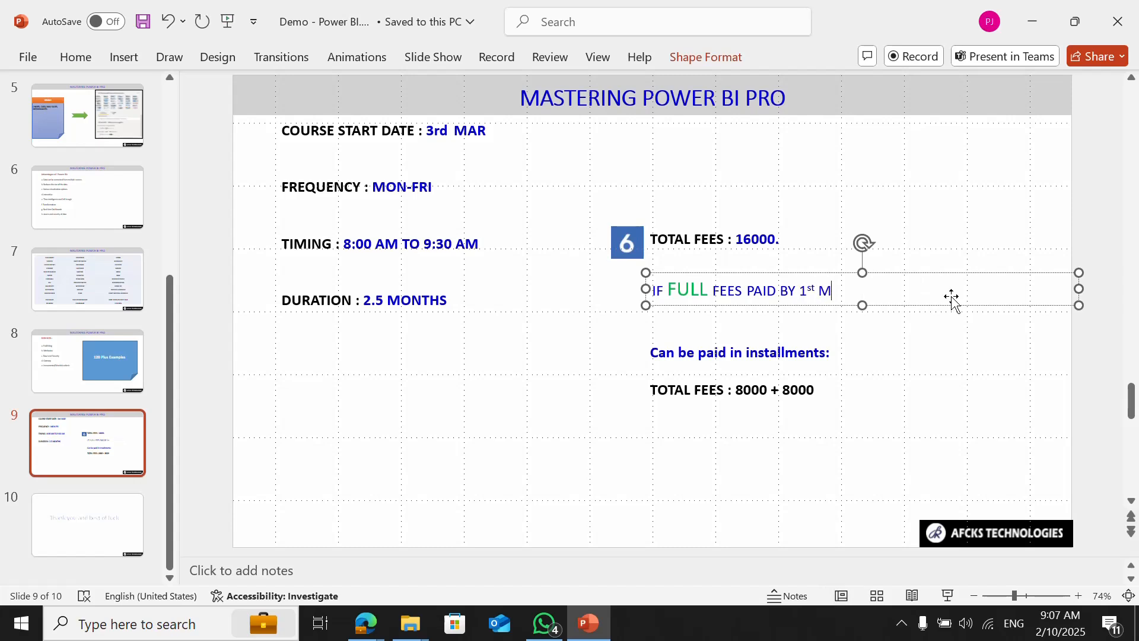
{"action": "type", "text": "ar"}
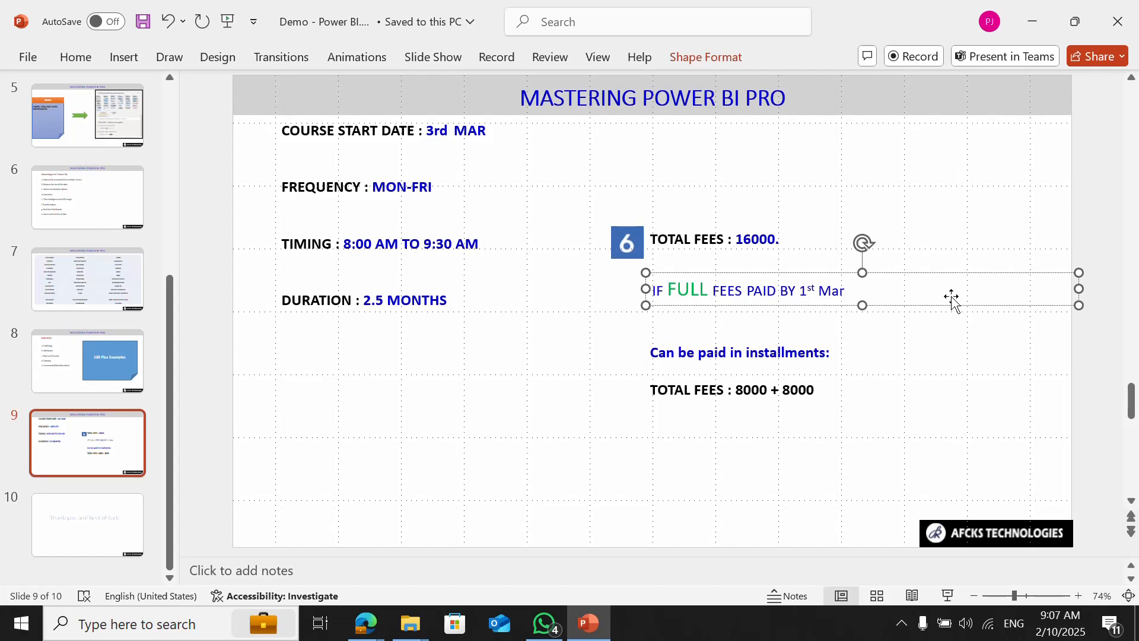
- Complete the full-fees line with the discounted amount by adding "then 14,400"
{"action": "type", "text": " then 14"}
{"action": "type", "text": "400"}
{"action": "key", "text": "BackSpace"}
{"action": "key", "text": "BackSpace"}
{"action": "key", "text": "BackSpace"}
{"action": "type", "text": ",400"}
{"action": "key", "text": "ctrl+shift+Left"}
{"action": "key", "text": "ctrl+shift+Left"}
{"action": "key", "text": "ctrl+shift+Left"}
{"action": "key", "text": "ctrl+shift+Left"}
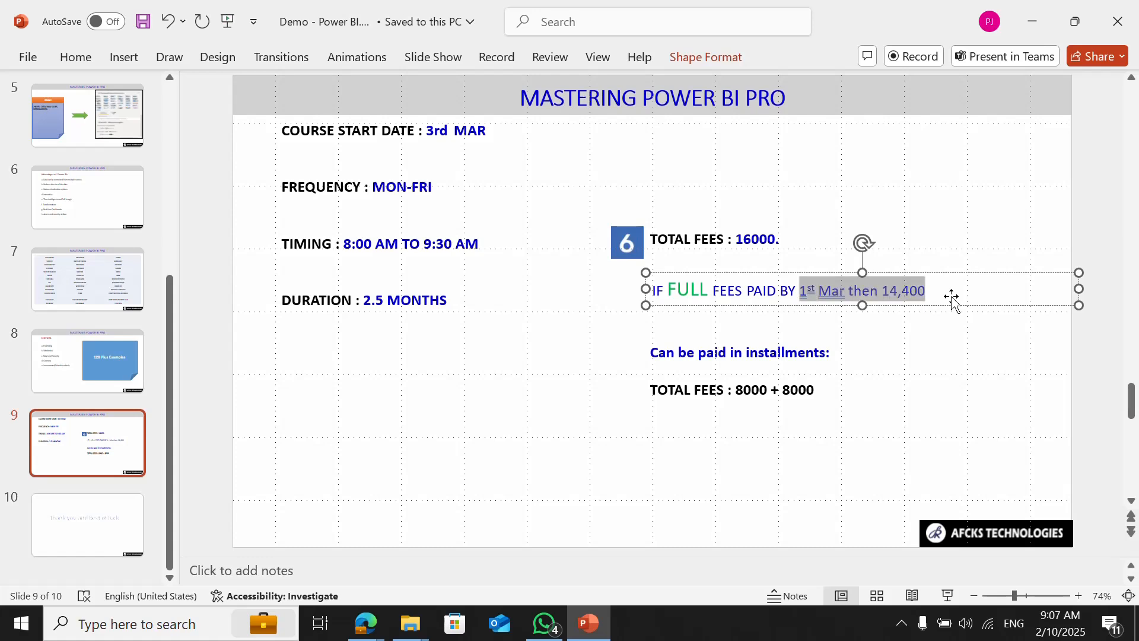
{"action": "left_click", "coordinate": [936, 291]}
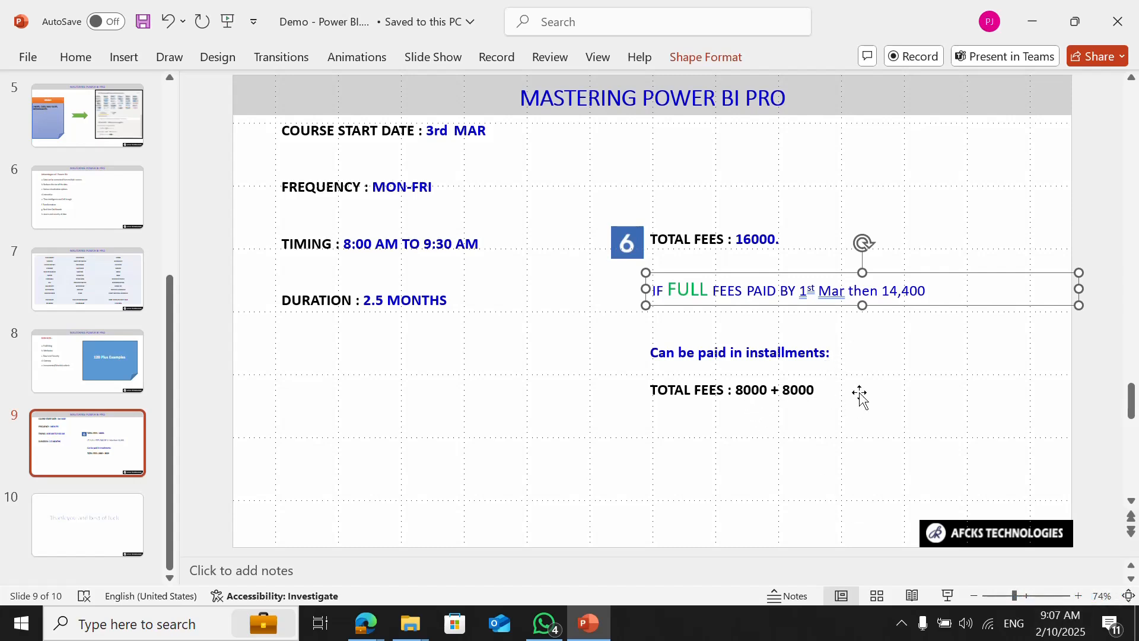
- Save the presentation and deselect the slide's text boxes
{"action": "left_click", "coordinate": [882, 330]}
{"action": "key", "text": "ctrl+s"}
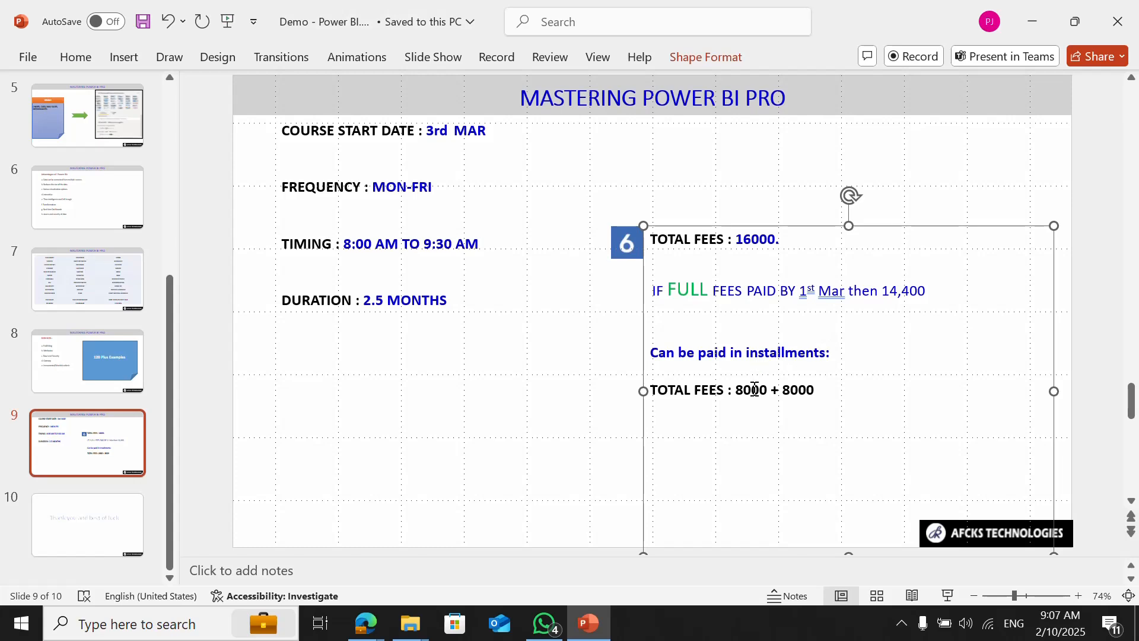
{"action": "left_click", "coordinate": [530, 415]}
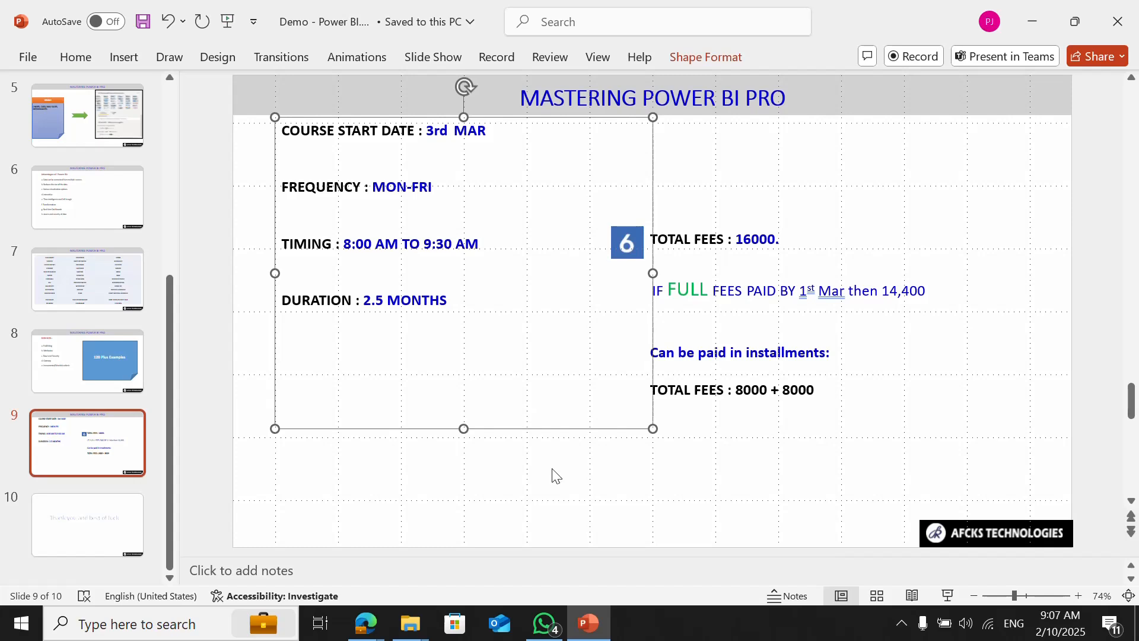
{"action": "left_click", "coordinate": [562, 493]}
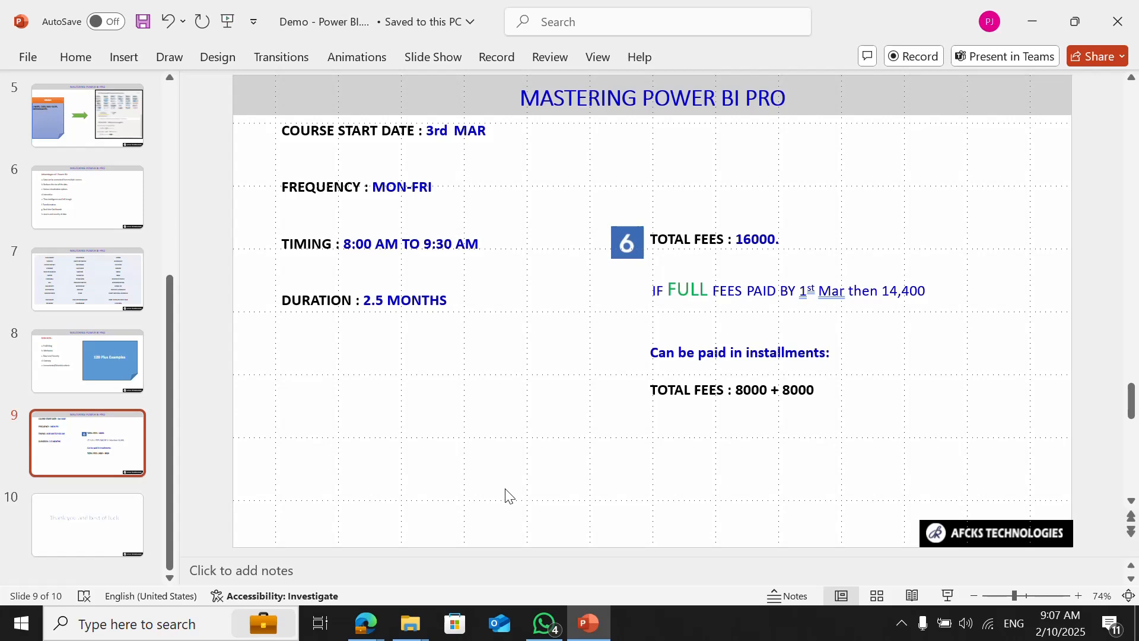
- Open the presentation Demo - Power Querry.pptx from the Power Query Demo folder on the desktop
{"action": "key", "text": "alt+Tab"}
{"action": "key", "text": "alt+Tab"}
{"action": "key", "text": "alt+Tab"}
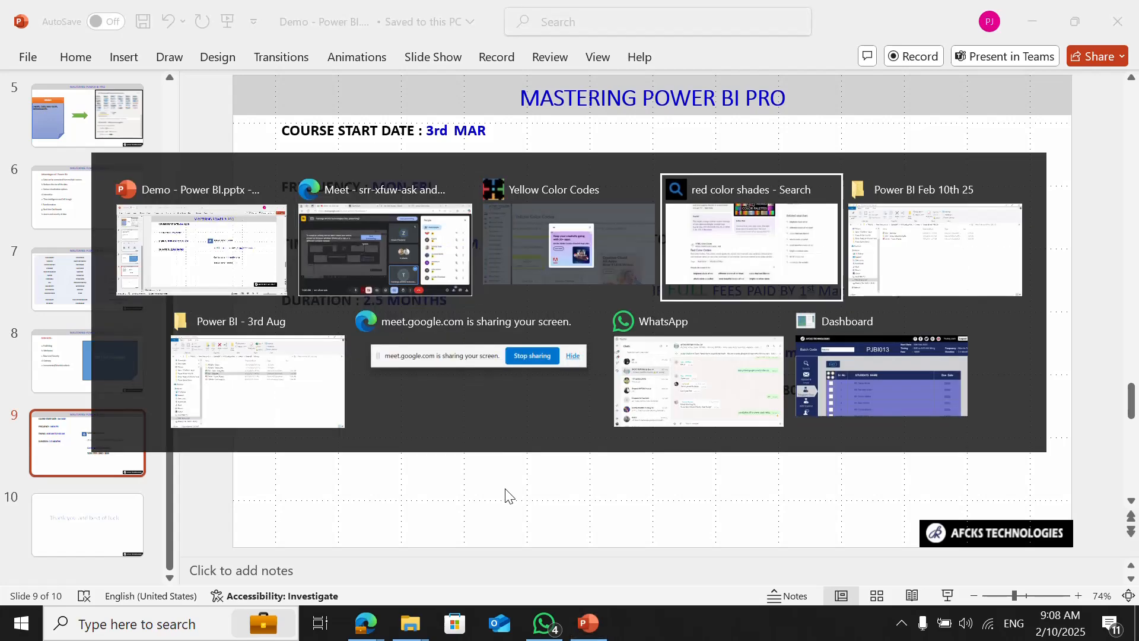
{"action": "key", "text": "alt+Tab"}
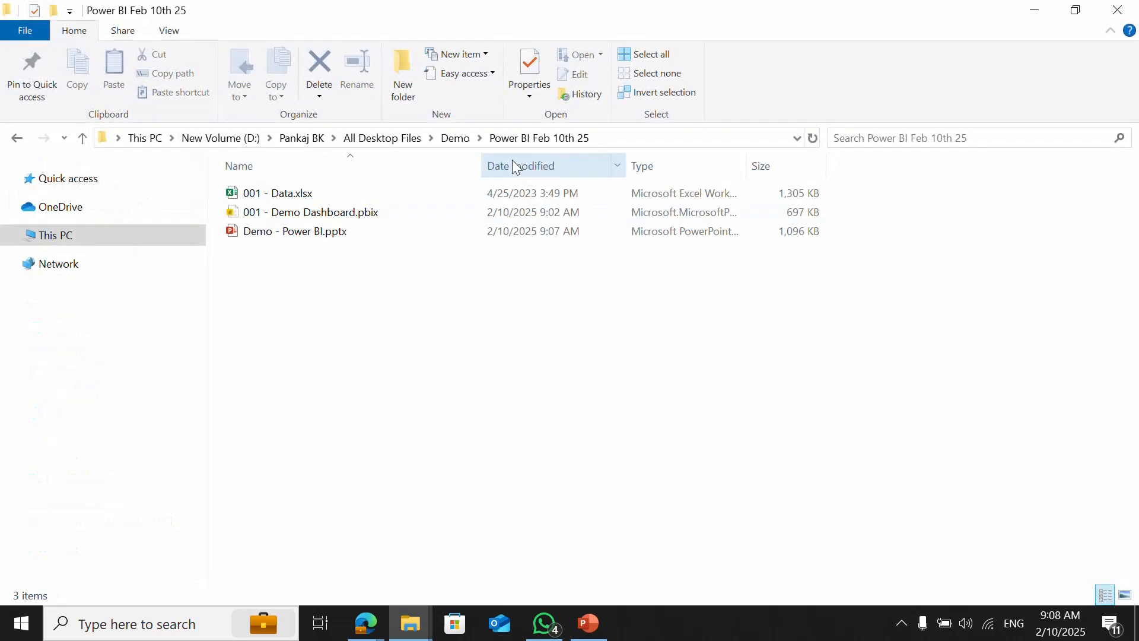
{"action": "key", "text": "super+d"}
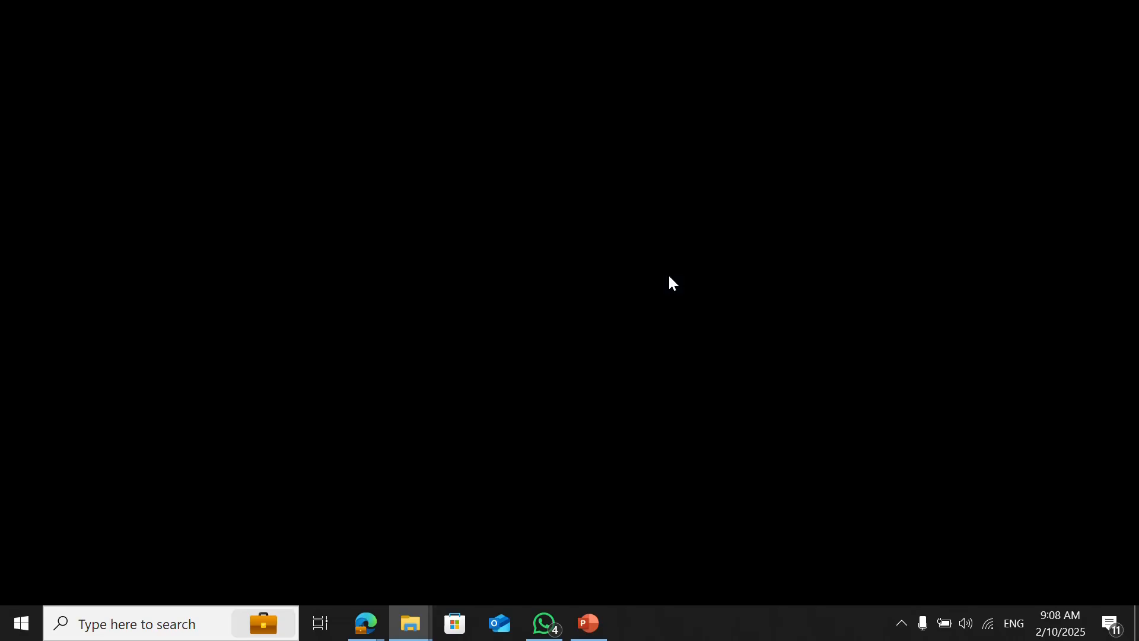
{"action": "key", "text": "Down"}
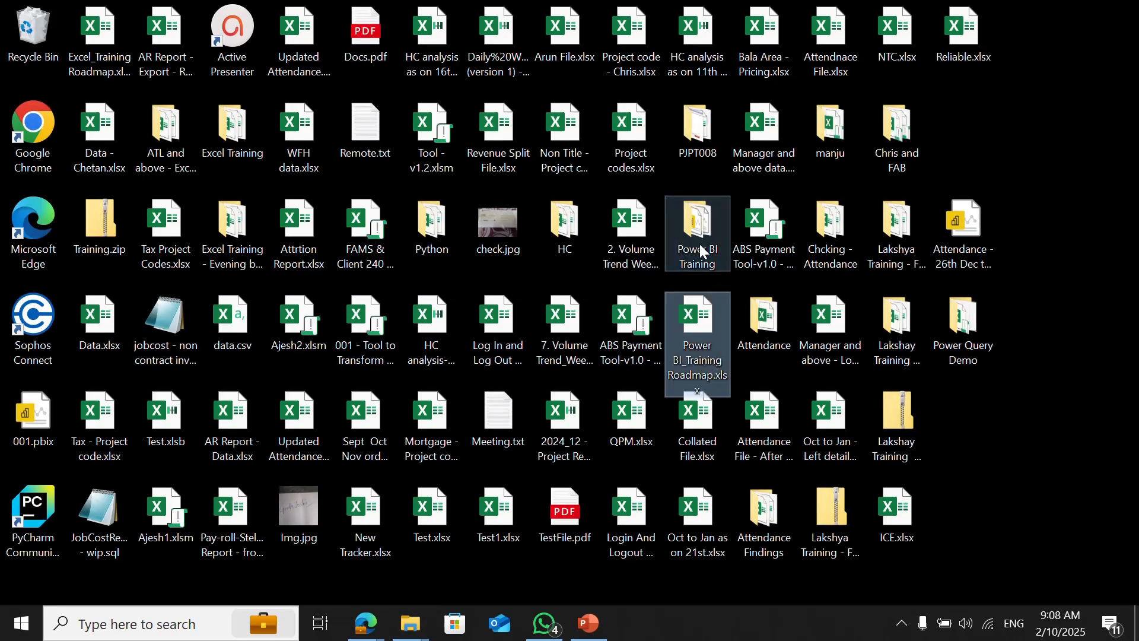
{"action": "left_click", "coordinate": [980, 326]}
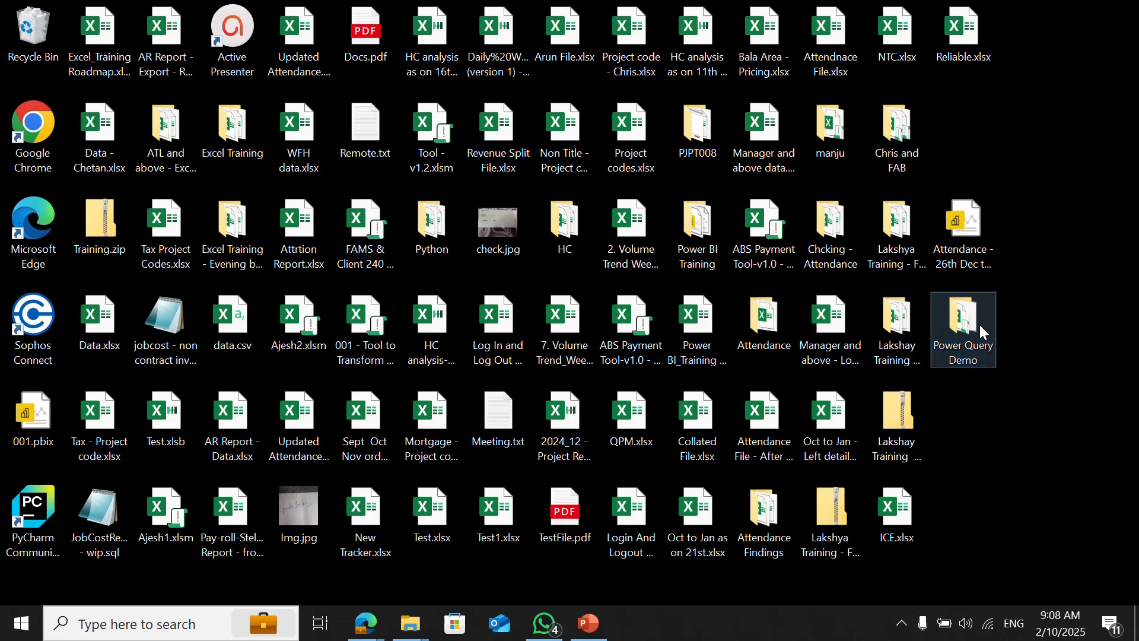
{"action": "double_click", "coordinate": [981, 325]}
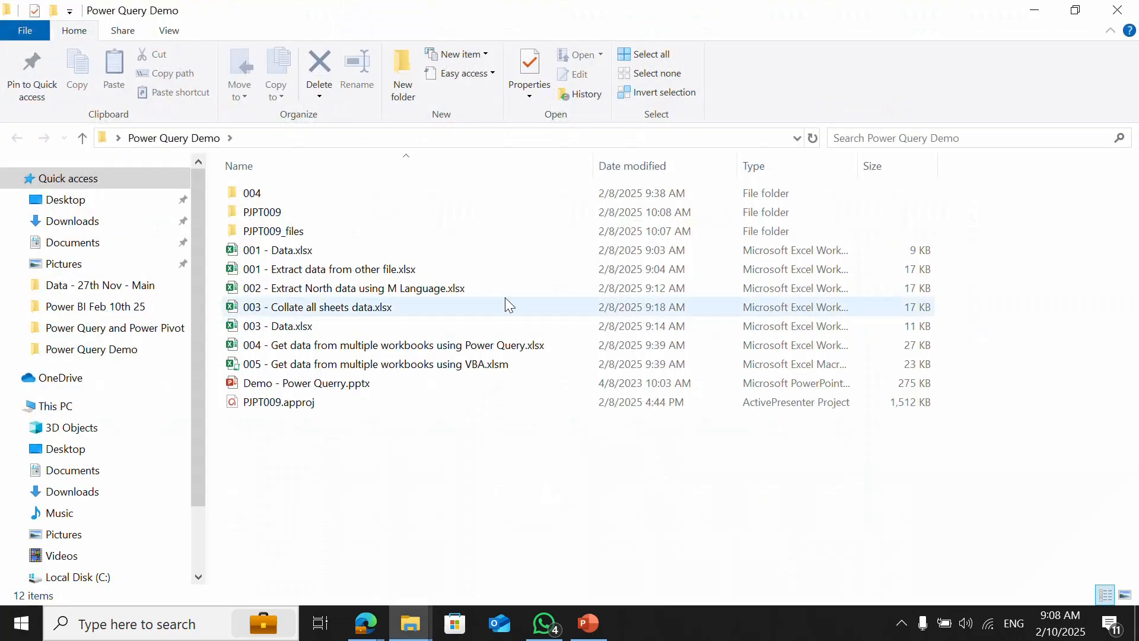
{"action": "double_click", "coordinate": [288, 386]}
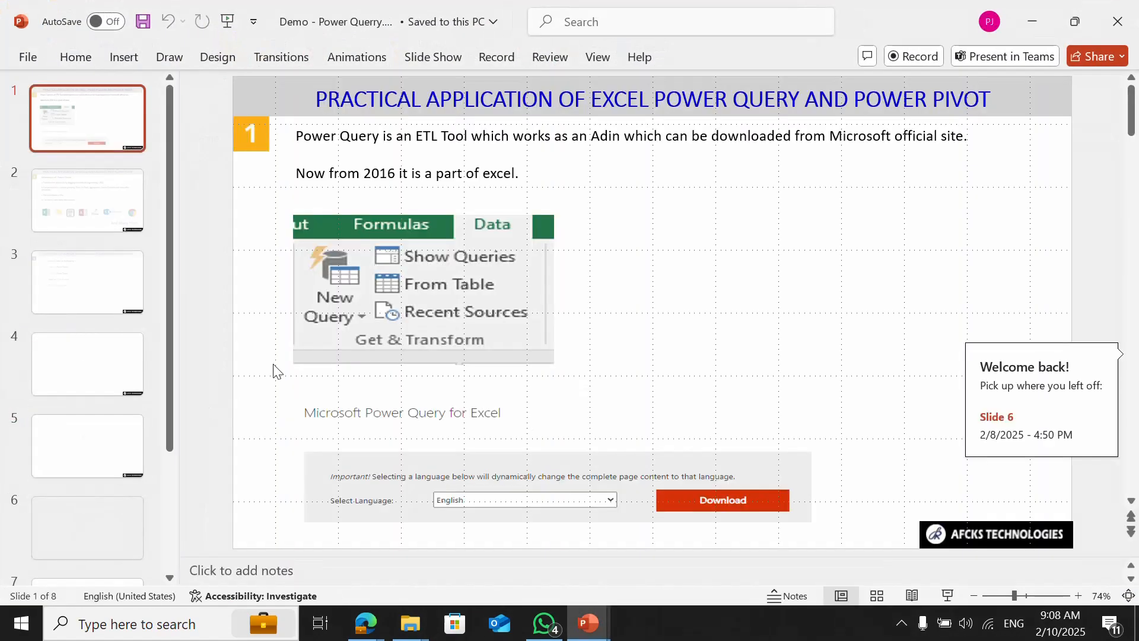
- Copy slide 6 of the Power Query presentation and paste it after slide 9 of the Power BI presentation
{"action": "left_click", "coordinate": [98, 534]}
{"action": "key", "text": "alt+Tab"}
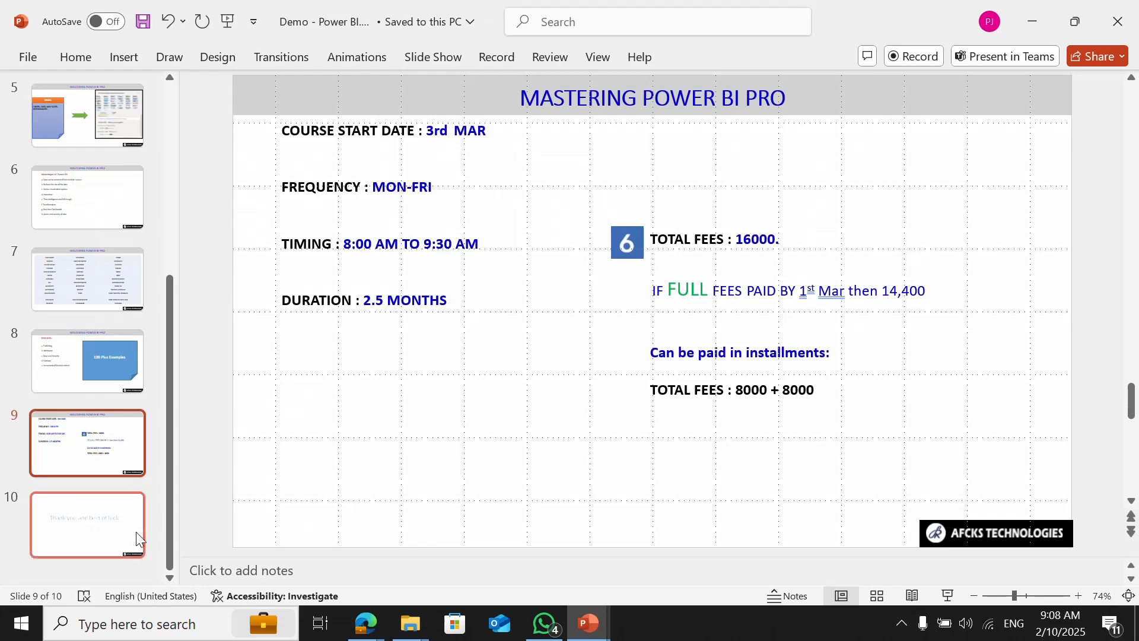
{"action": "left_click", "coordinate": [141, 486]}
{"action": "key", "text": "ctrl+v"}
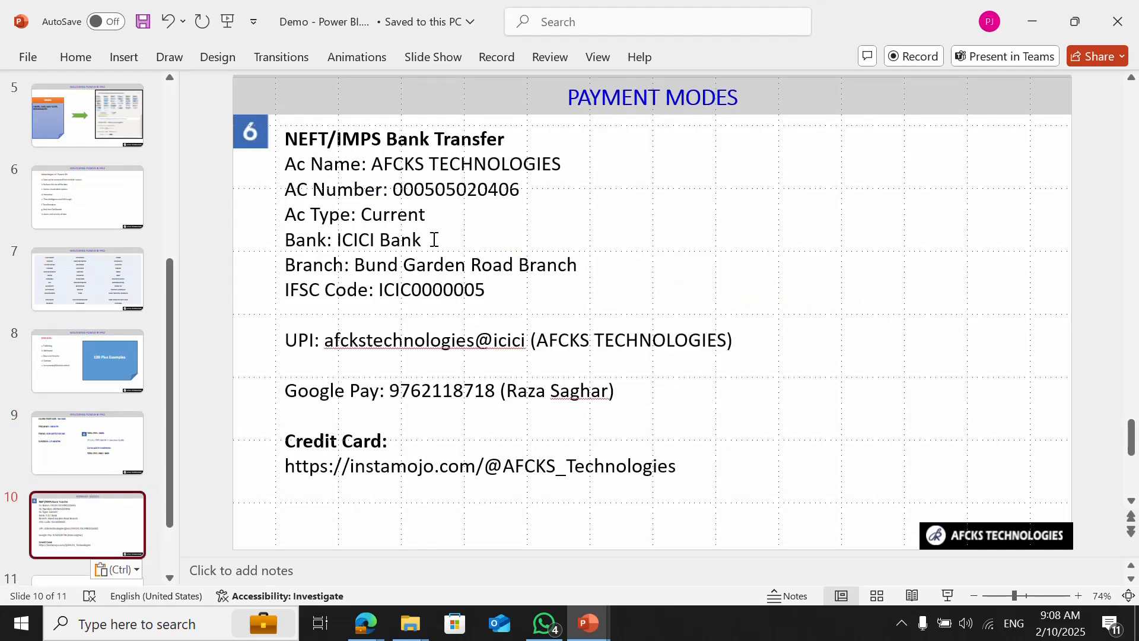
- Select the NEFT/IMPS bank transfer details on the Payment Modes slide to review them
{"action": "left_click", "coordinate": [374, 137]}
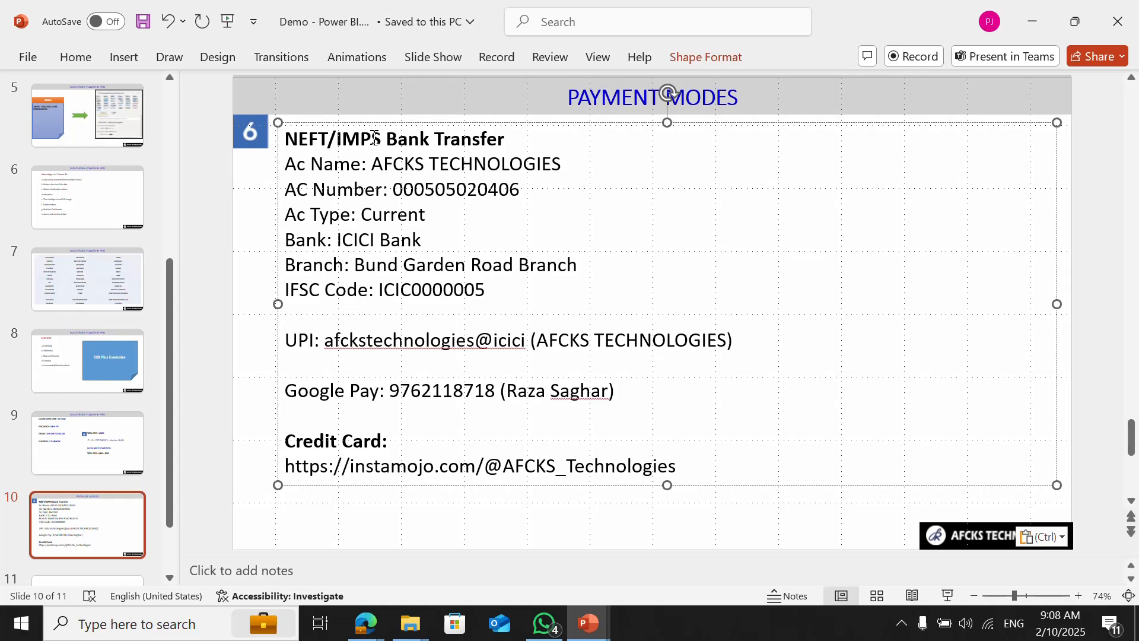
{"action": "key", "text": "shift+Down"}
{"action": "key", "text": "shift+Down"}
{"action": "key", "text": "shift+Down"}
{"action": "key", "text": "shift+Down"}
{"action": "key", "text": "shift+Down"}
{"action": "key", "text": "shift+Down"}
{"action": "key", "text": "shift+End"}
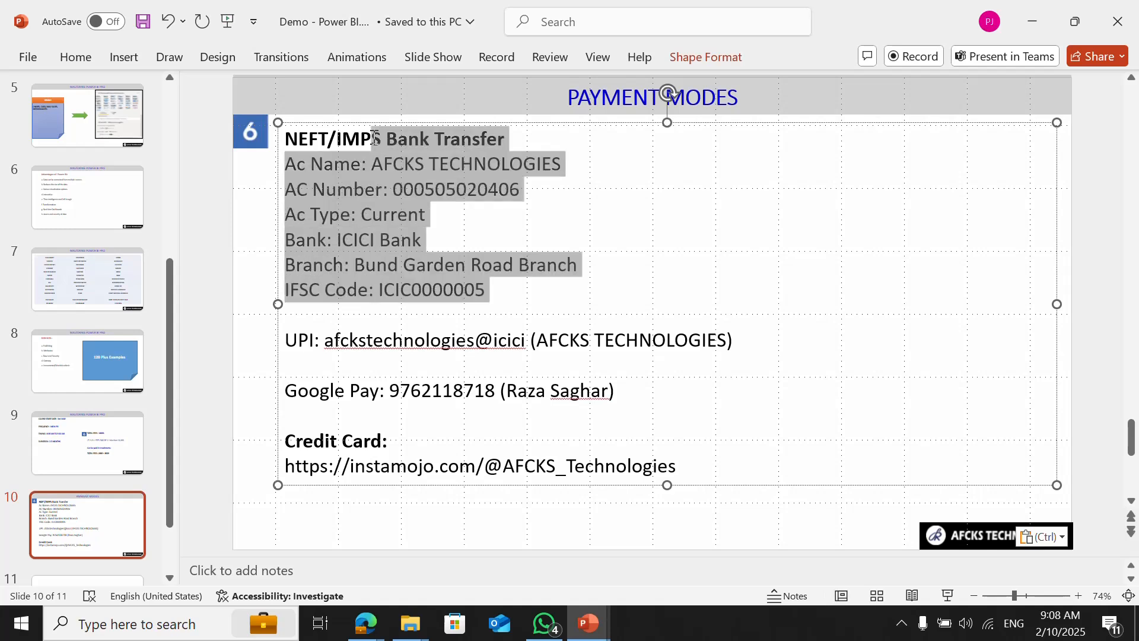
- Review the UPI, Google Pay and credit card details on the Payment Modes slide, and deselect the text
{"action": "triple_click", "coordinate": [442, 388]}
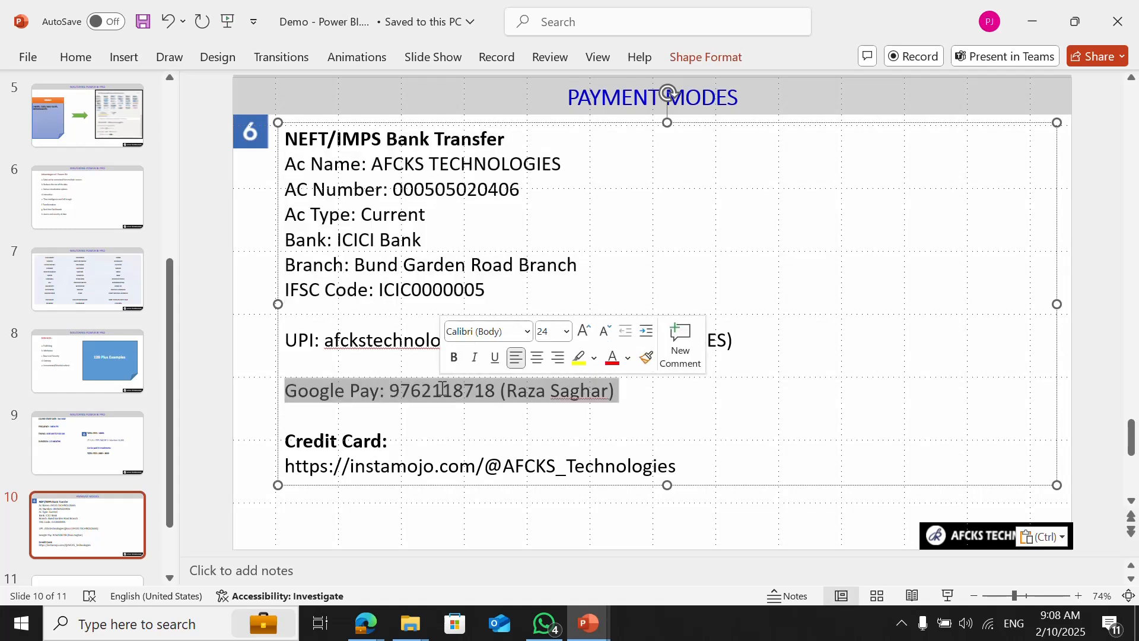
{"action": "left_click", "coordinate": [407, 375]}
{"action": "double_click", "coordinate": [414, 341]}
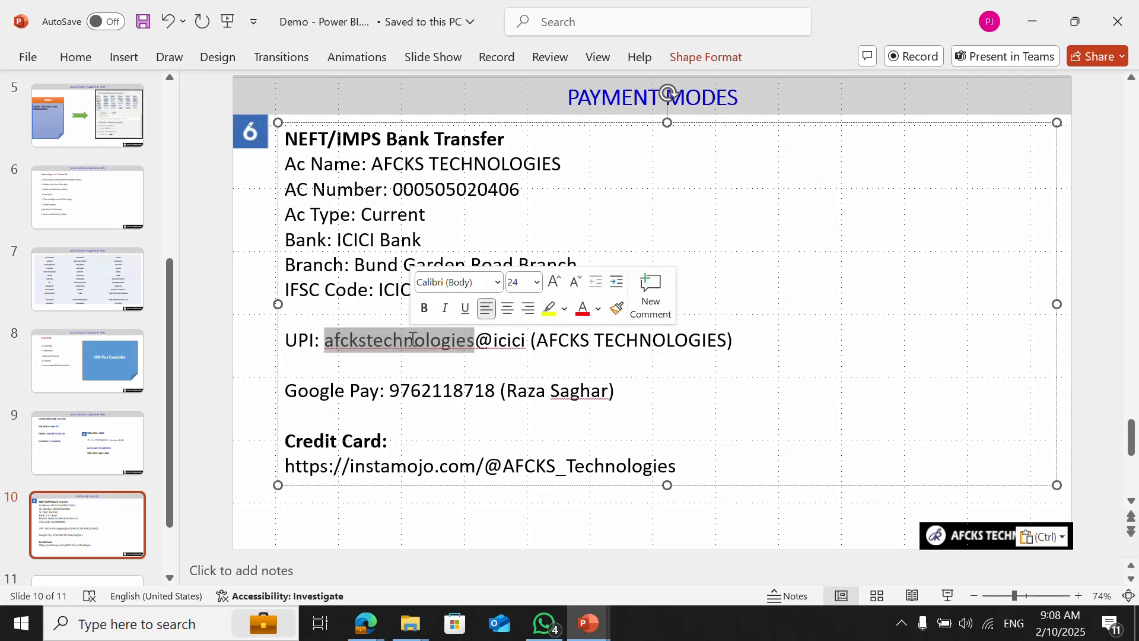
{"action": "double_click", "coordinate": [457, 392]}
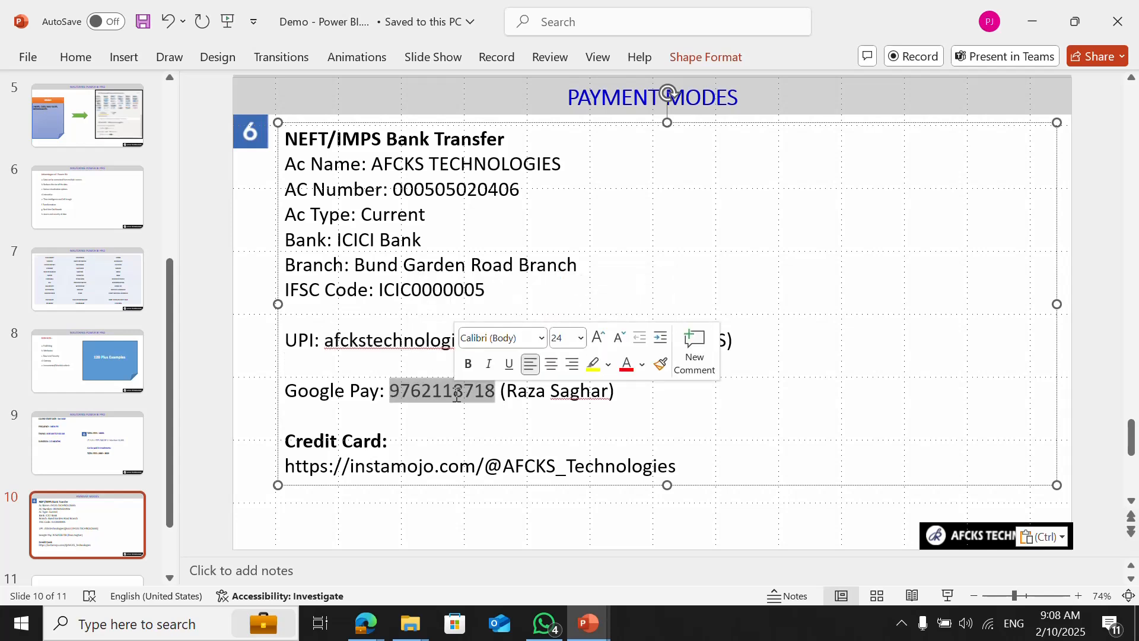
{"action": "left_click", "coordinate": [676, 467]}
{"action": "triple_click", "coordinate": [677, 469]}
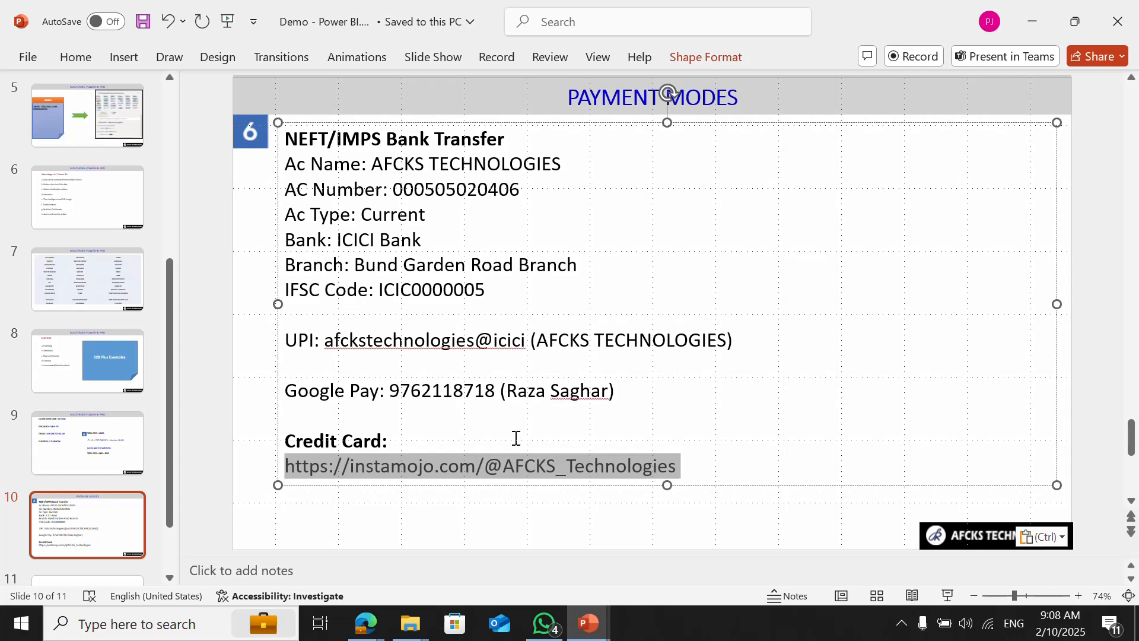
{"action": "double_click", "coordinate": [482, 391]}
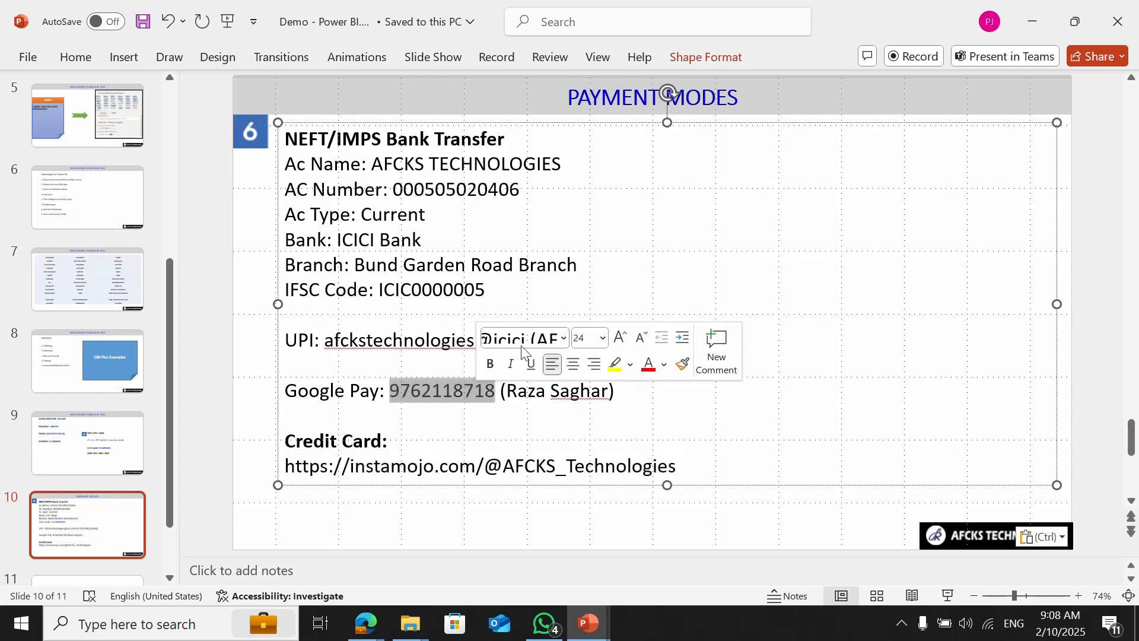
{"action": "left_click", "coordinate": [583, 445]}
{"action": "left_click", "coordinate": [521, 526]}
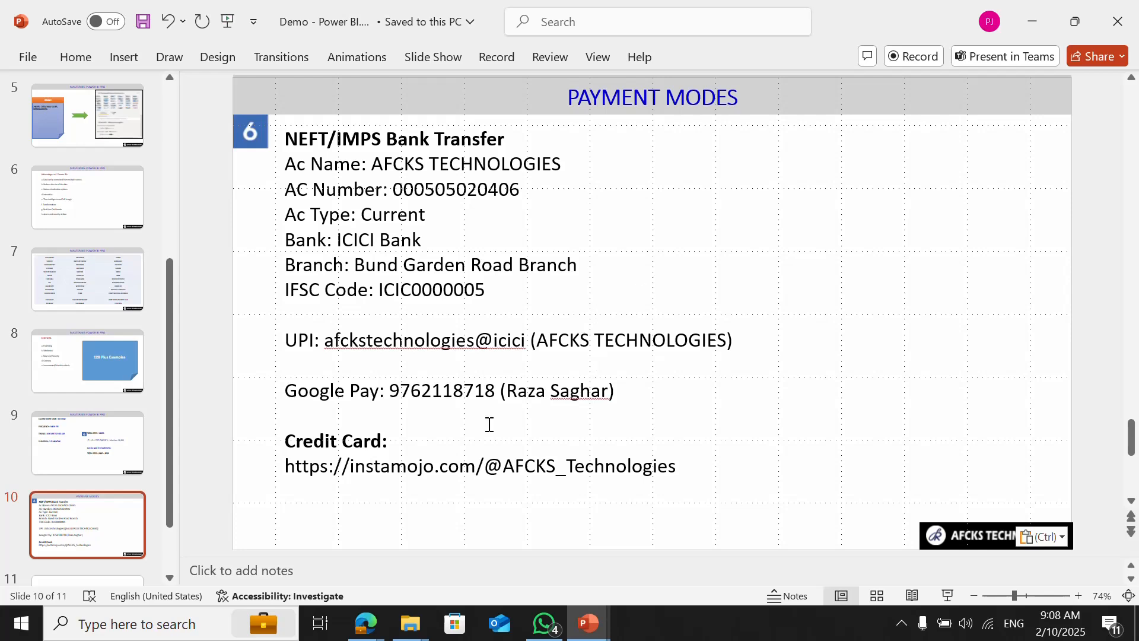
{"action": "left_click", "coordinate": [172, 549]}
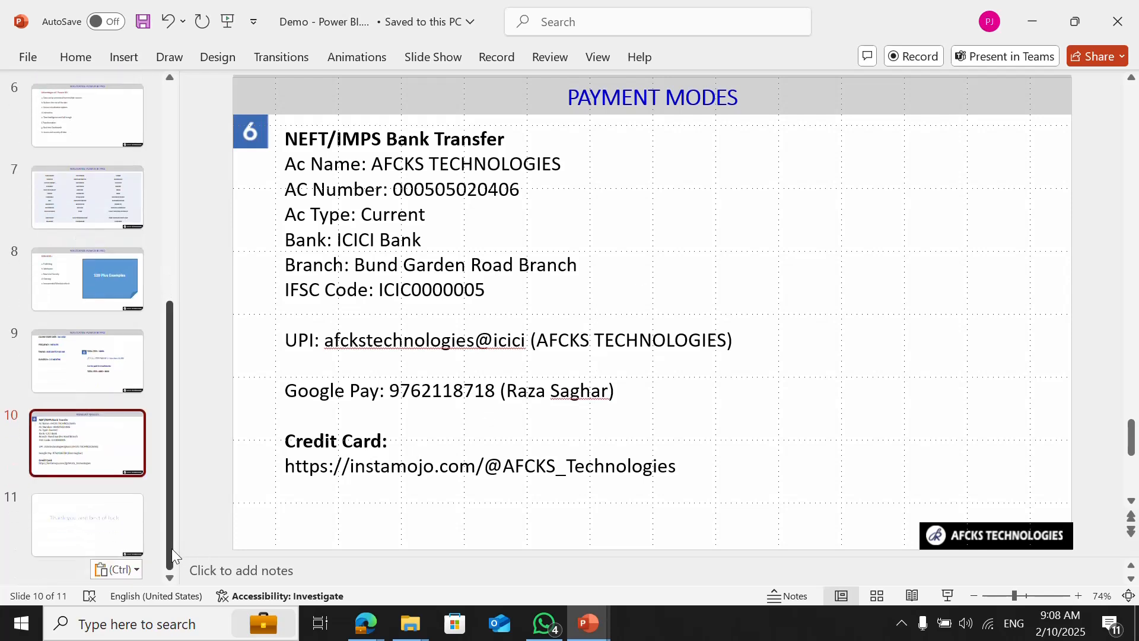
- Copy the Important Point of Contacts slide from the Power Query presentation and paste it after the Payment Modes slide of the Power BI presentation
{"action": "key", "text": "alt+Tab"}
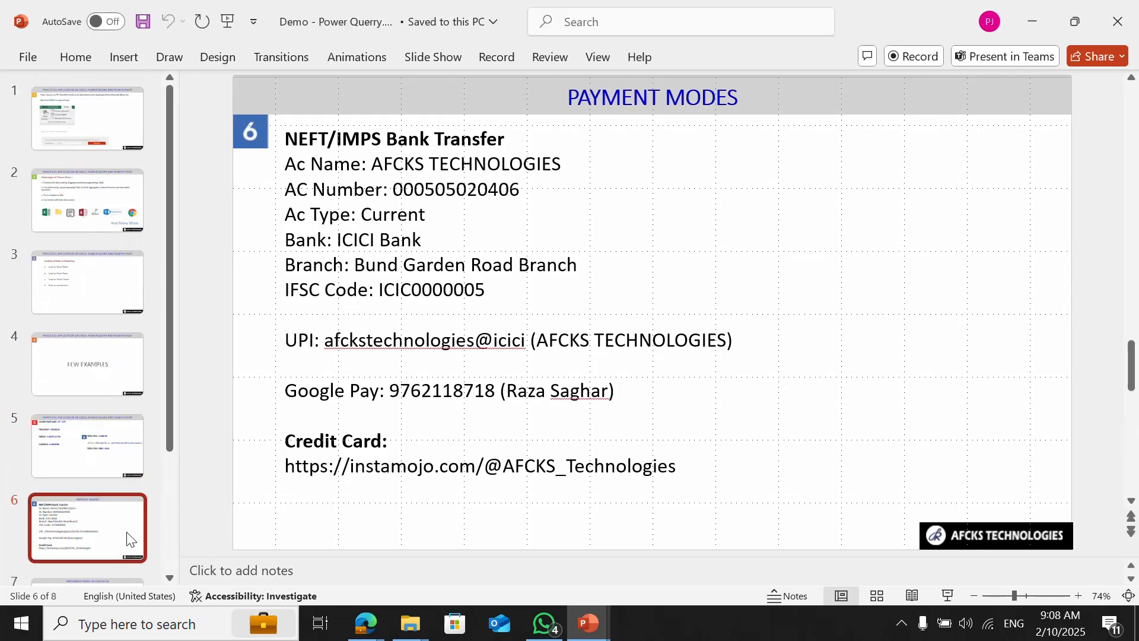
{"action": "scroll", "coordinate": [167, 510], "scroll_direction": "down", "scroll_amount": 3}
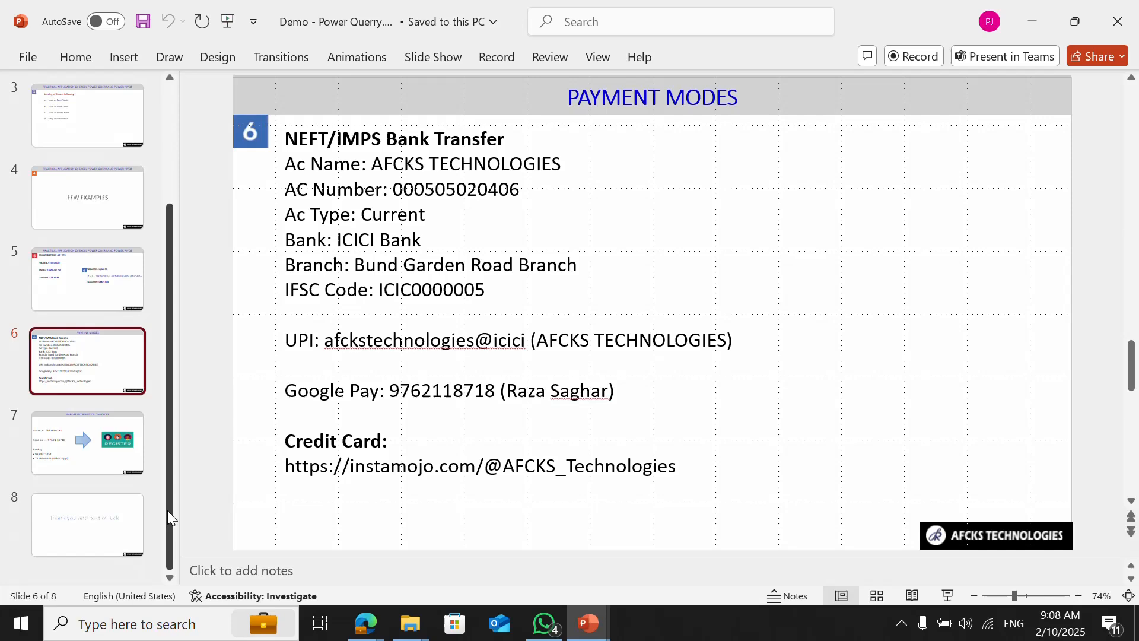
{"action": "left_click", "coordinate": [87, 437]}
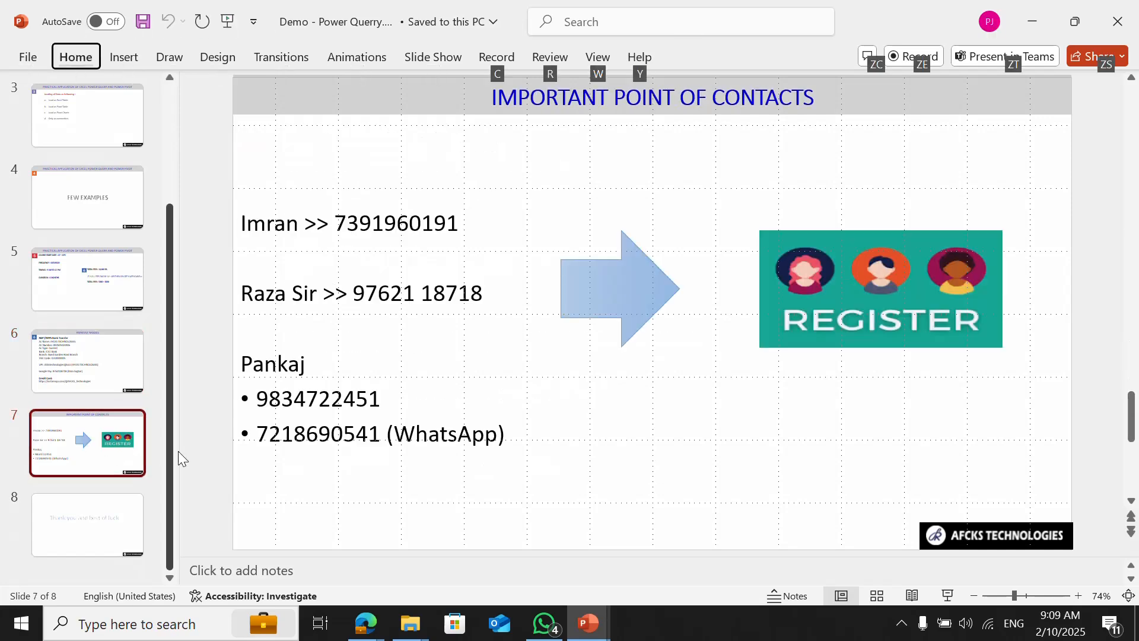
{"action": "key", "text": "alt+Tab"}
{"action": "left_click", "coordinate": [108, 489]}
{"action": "key", "text": "ctrl+v"}
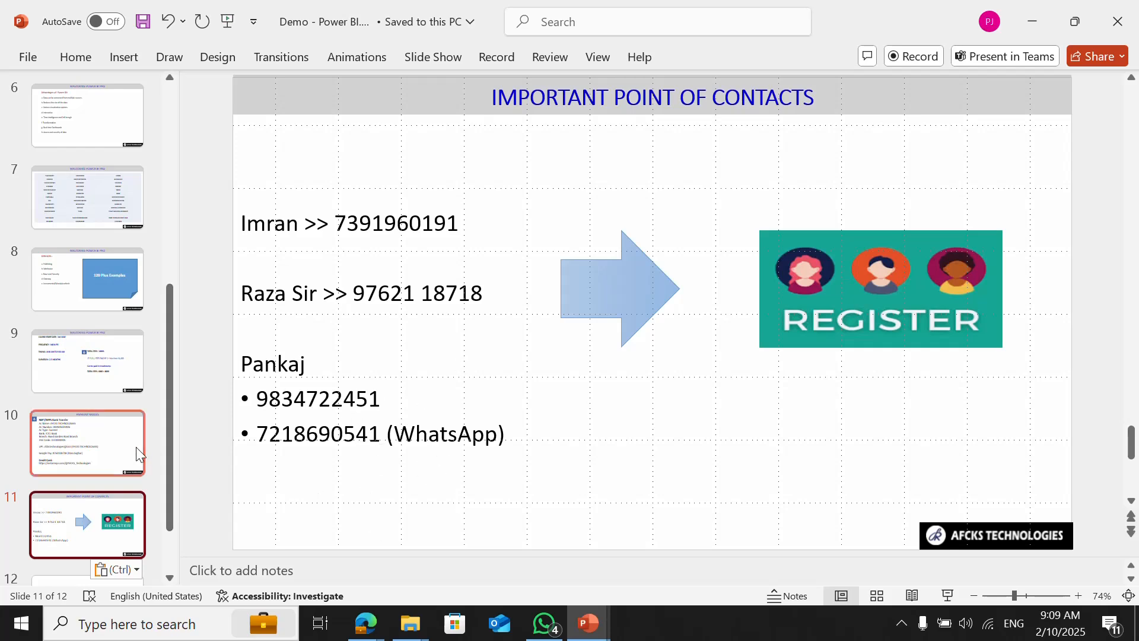
{"action": "left_click", "coordinate": [102, 456]}
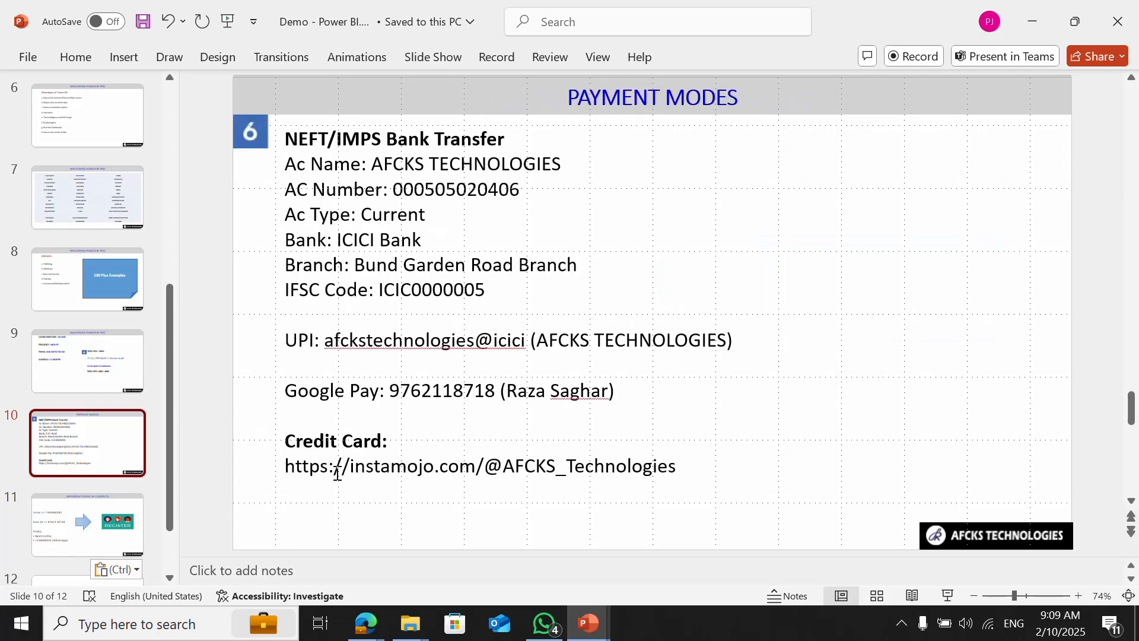
{"action": "left_click", "coordinate": [124, 521]}
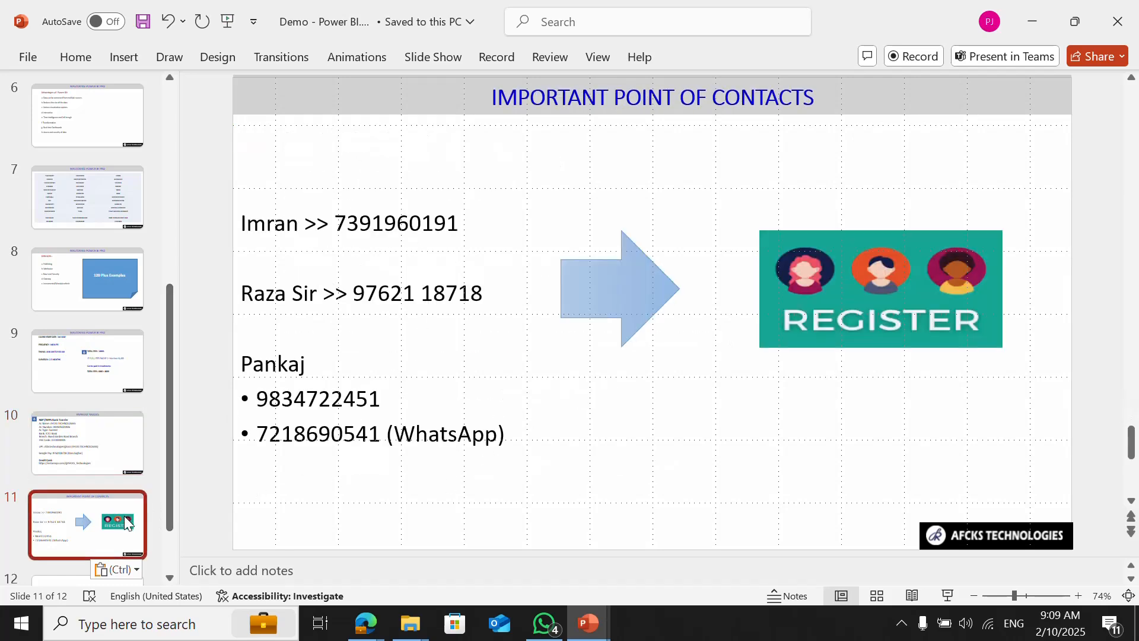
- Switch to the Google Meet call and look through the list of people in the meeting
{"action": "key", "text": "alt+Tab"}
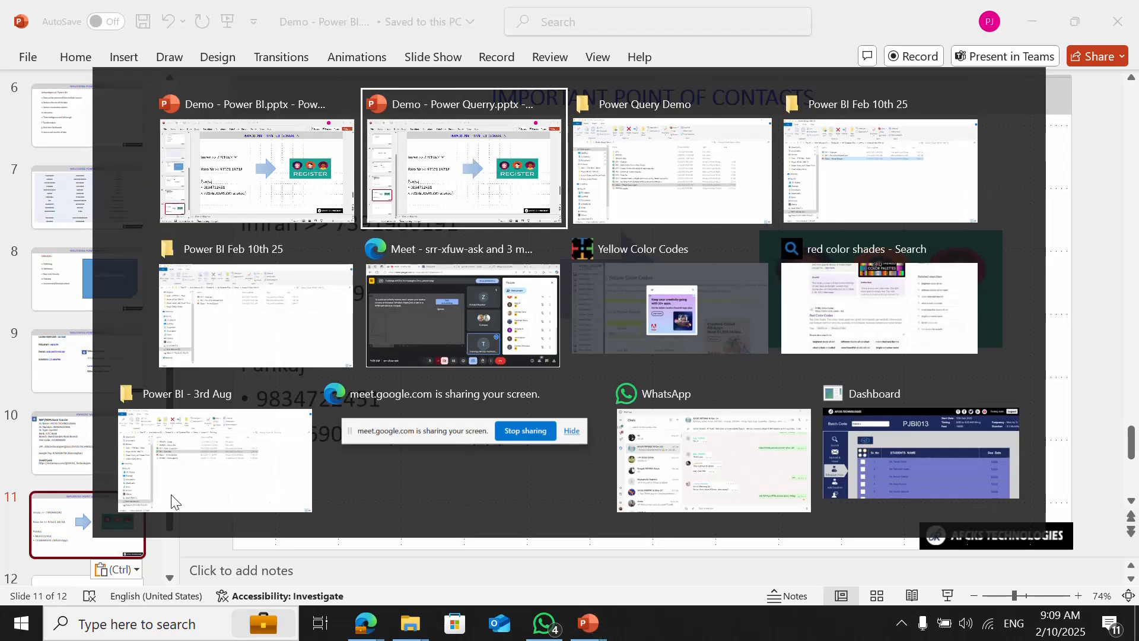
{"action": "key", "text": "alt+Tab"}
{"action": "key", "text": "alt+Tab"}
{"action": "key", "text": "alt+Tab"}
{"action": "key", "text": "alt+Tab"}
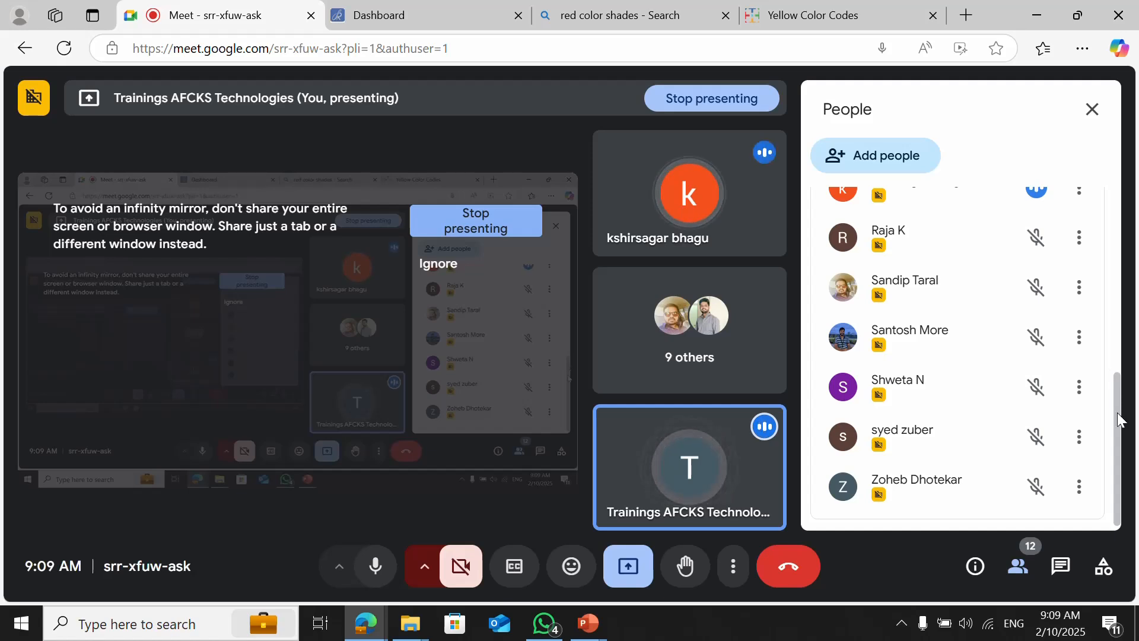
{"action": "left_click_drag", "start_coordinate": [1120, 420], "coordinate": [1137, 382]}
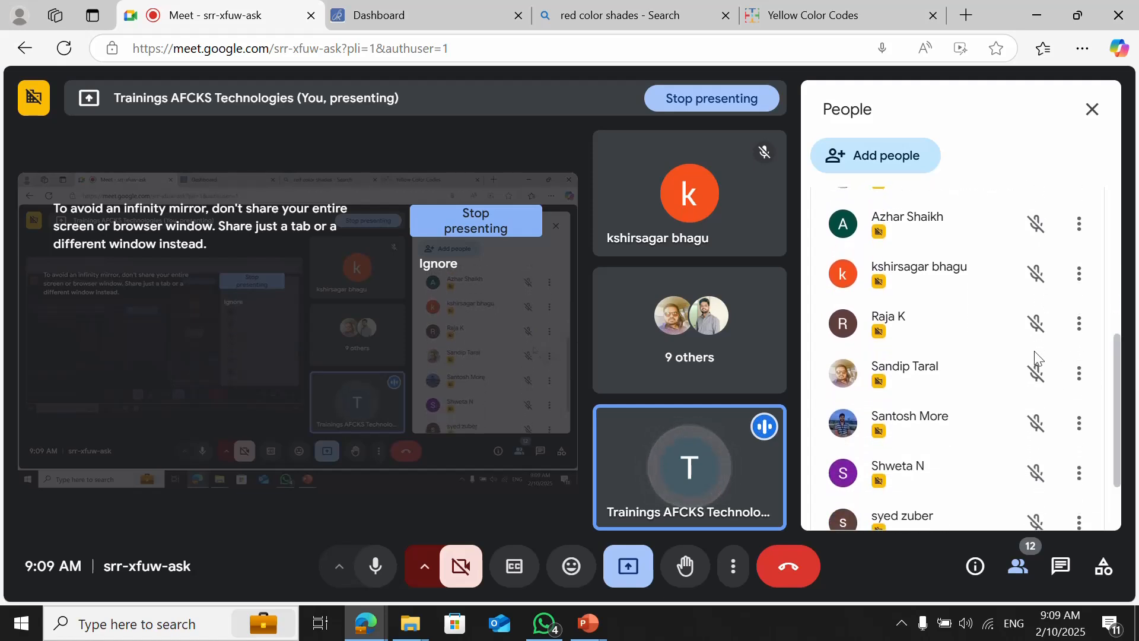
{"action": "left_click_drag", "start_coordinate": [1118, 385], "coordinate": [1121, 236]}
- View the Payment Modes slide and the course schedule and fees slide of the Power BI presentation, and switch back to the Google Meet call
{"action": "key", "text": "alt+Tab"}
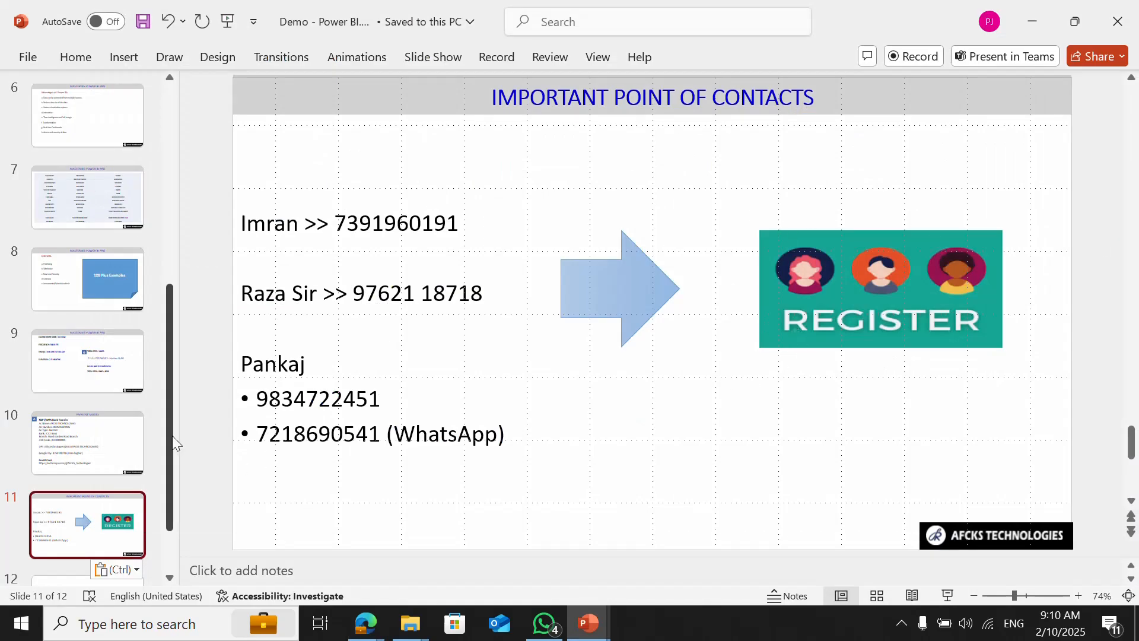
{"action": "left_click_drag", "start_coordinate": [172, 435], "coordinate": [176, 485]}
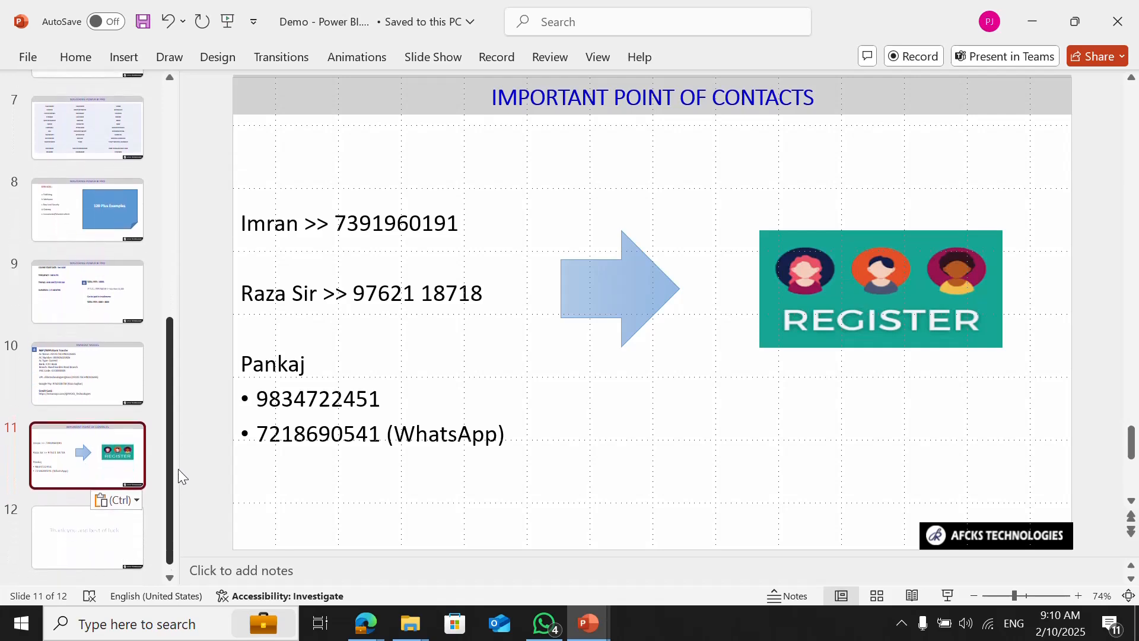
{"action": "left_click", "coordinate": [87, 360]}
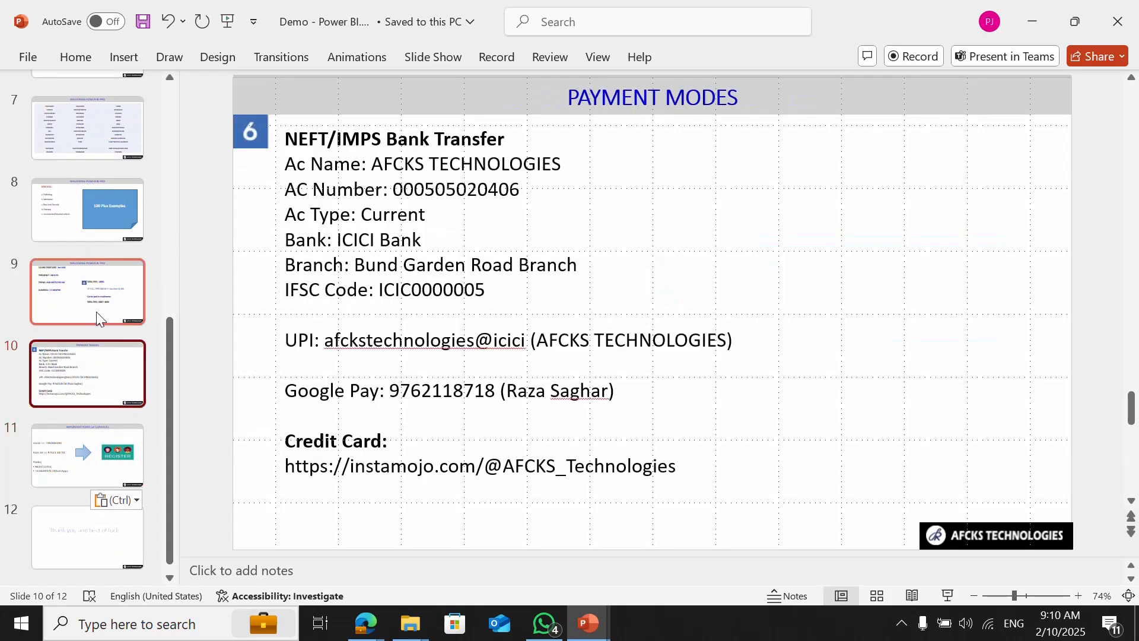
{"action": "left_click", "coordinate": [96, 311]}
{"action": "key", "text": "alt+Tab"}
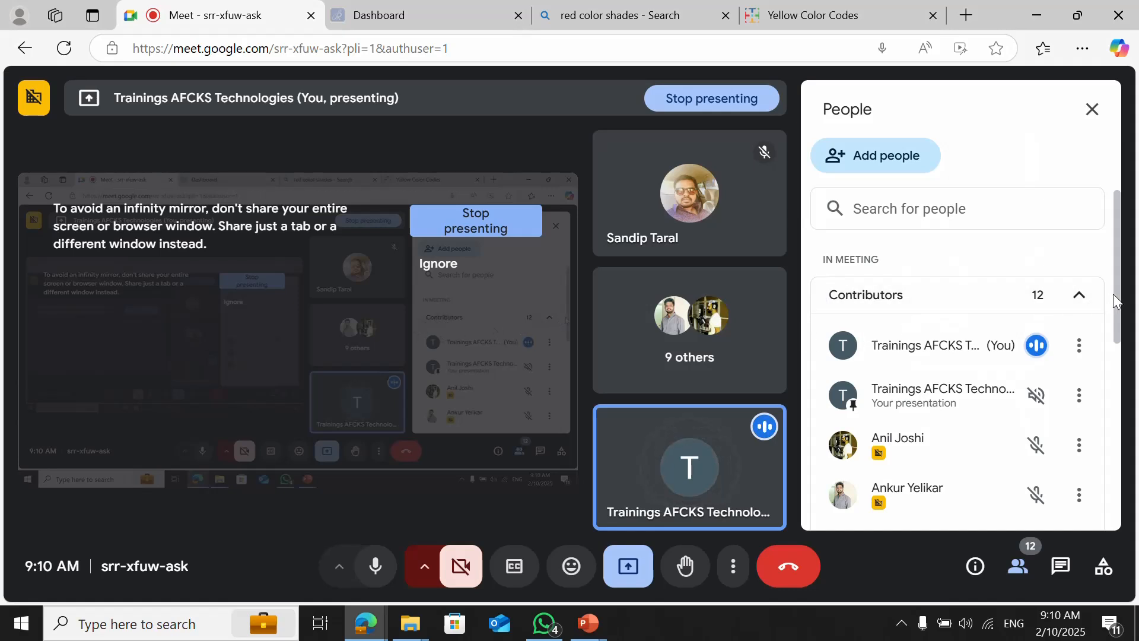
{"action": "mouse_move", "coordinate": [1119, 306]}
{"action": "left_mouse_down"}
{"action": "mouse_move", "coordinate": [1134, 499]}
{"action": "mouse_move", "coordinate": [1137, 297]}
{"action": "left_mouse_up"}
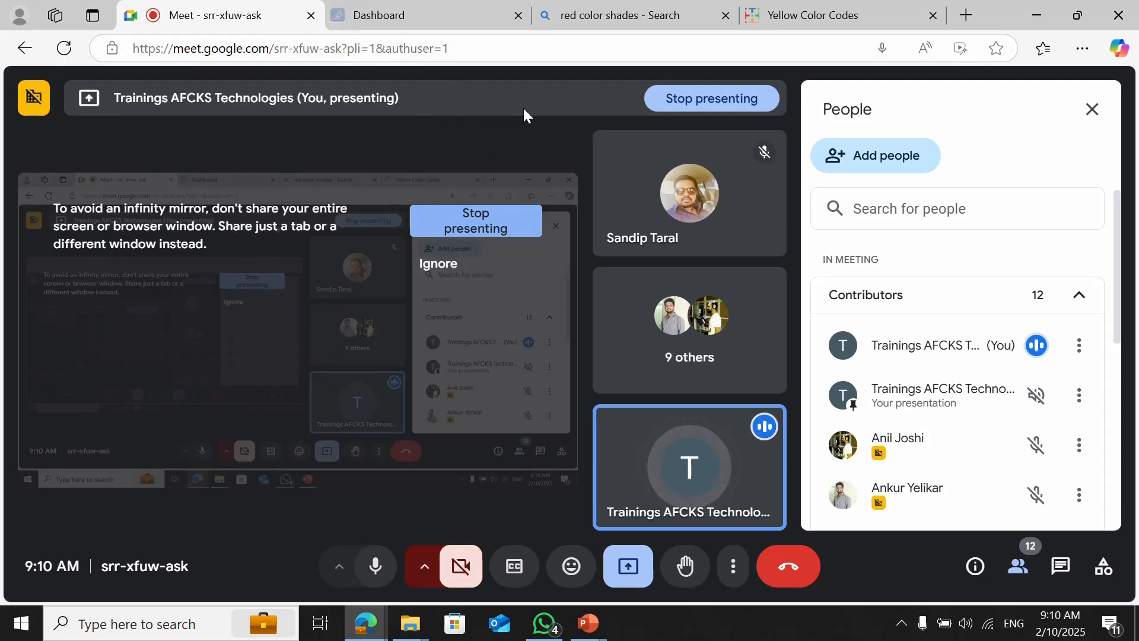
- Return to the Power BI presentation in PowerPoint and open its first slide
{"action": "key", "text": "alt+Tab"}
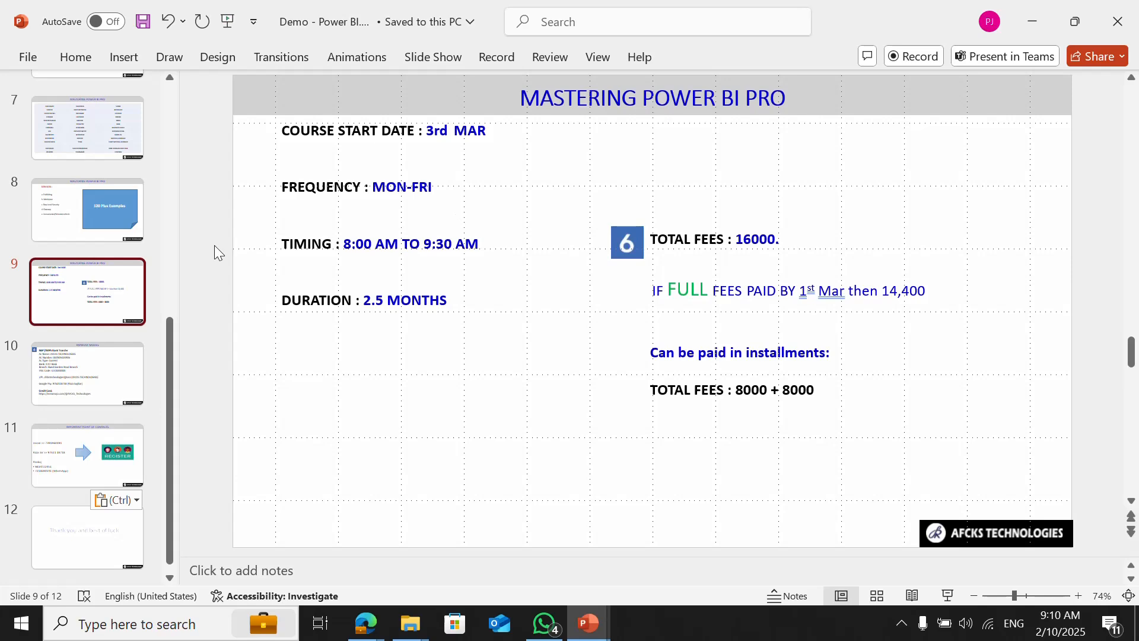
{"action": "scroll", "coordinate": [173, 120], "scroll_direction": "up", "scroll_amount": 10}
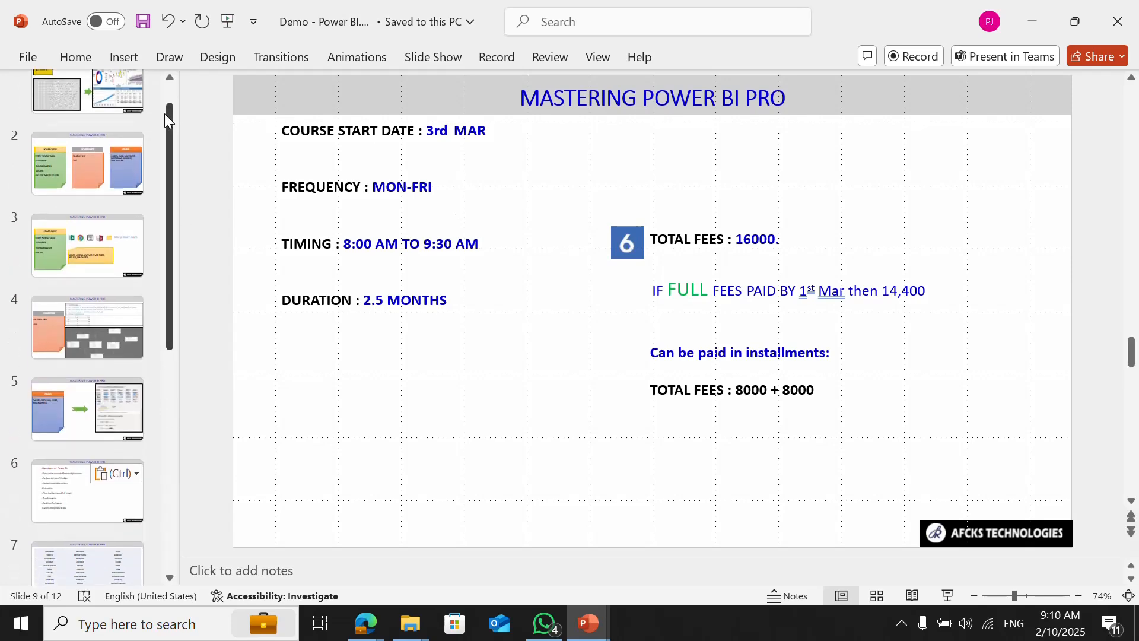
{"action": "scroll", "coordinate": [168, 90], "scroll_direction": "up", "scroll_amount": 1}
{"action": "left_click", "coordinate": [98, 122]}
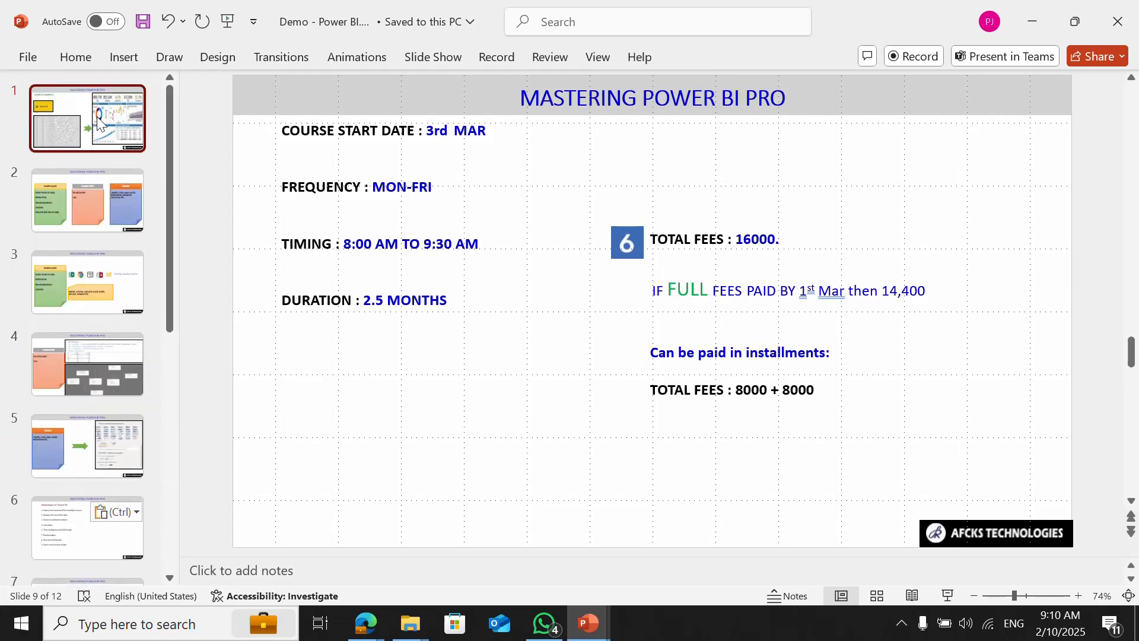